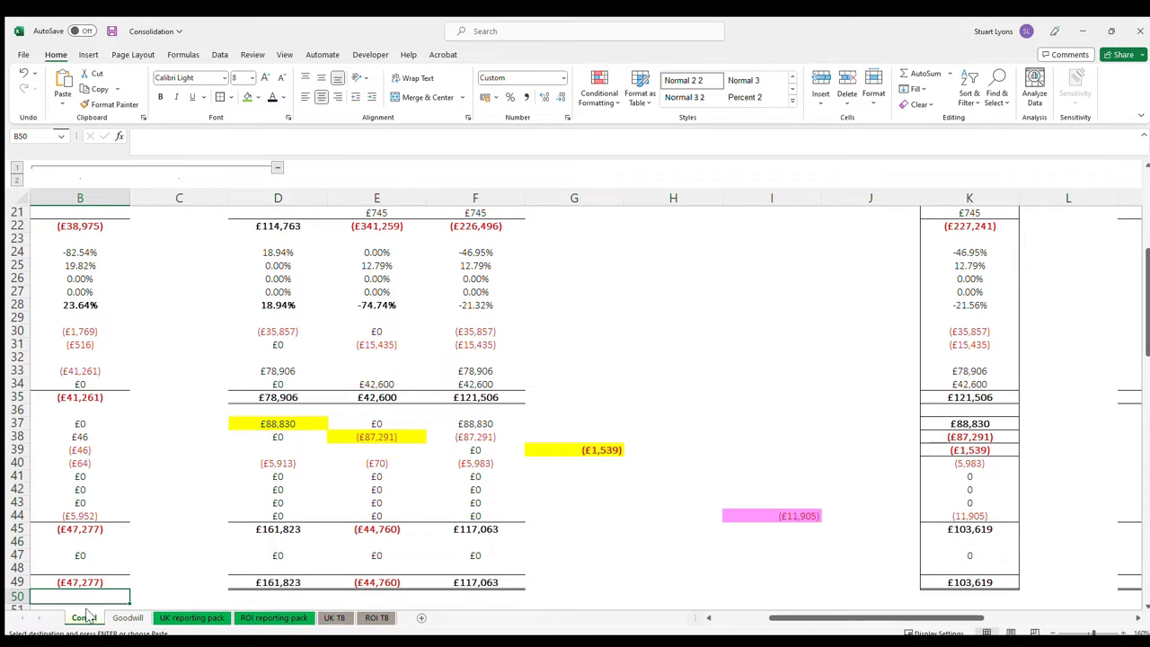
# - Look through the Goodwill, UK reporting pack, ROI reporting pack, UK TB and ROI TB sheets to see the workbook's structure
pyautogui.click(137, 617)
pyautogui.click(184, 617)
pyautogui.click(248, 618)
pyautogui.click(329, 618)
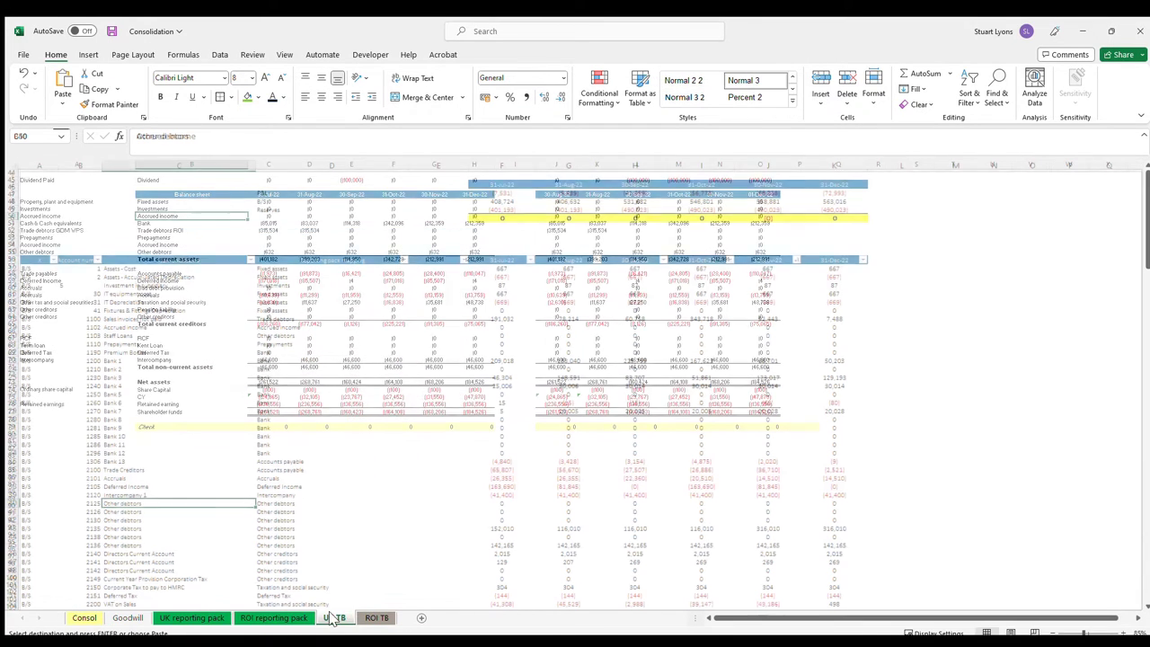
pyautogui.click(375, 618)
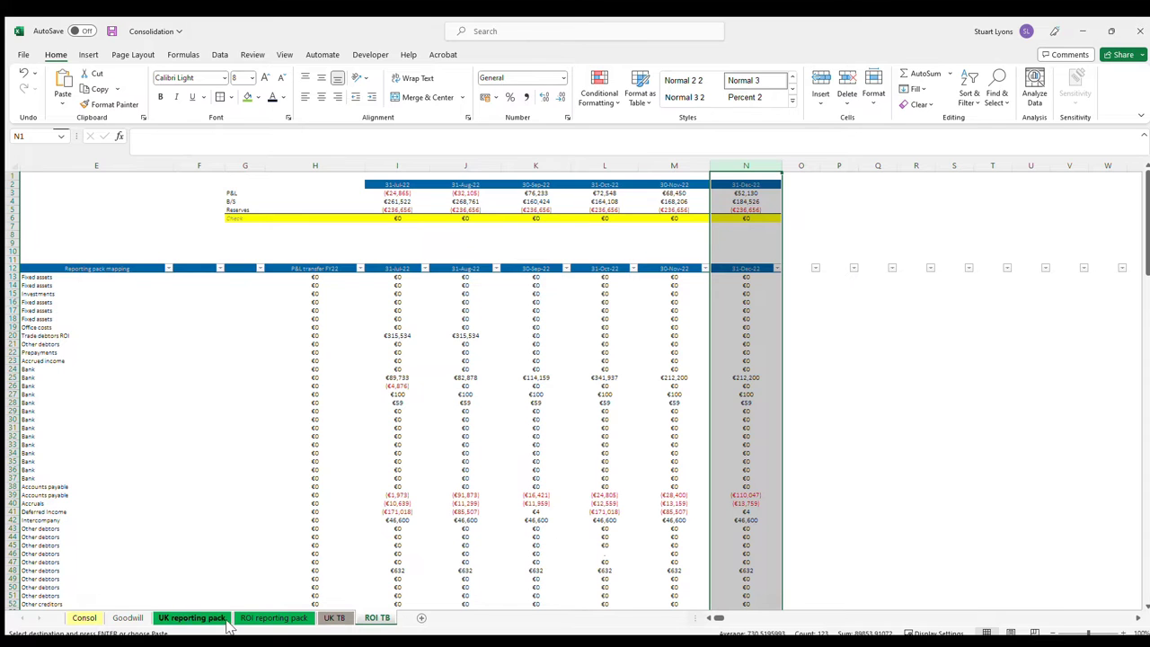
pyautogui.click(127, 617)
# - Examine the Consol sheet's group P&L, its line labels, entity columns, exchange rates and consolidation adjustments
pyautogui.click(83, 618)
pyautogui.scroll(7, 358, 468)
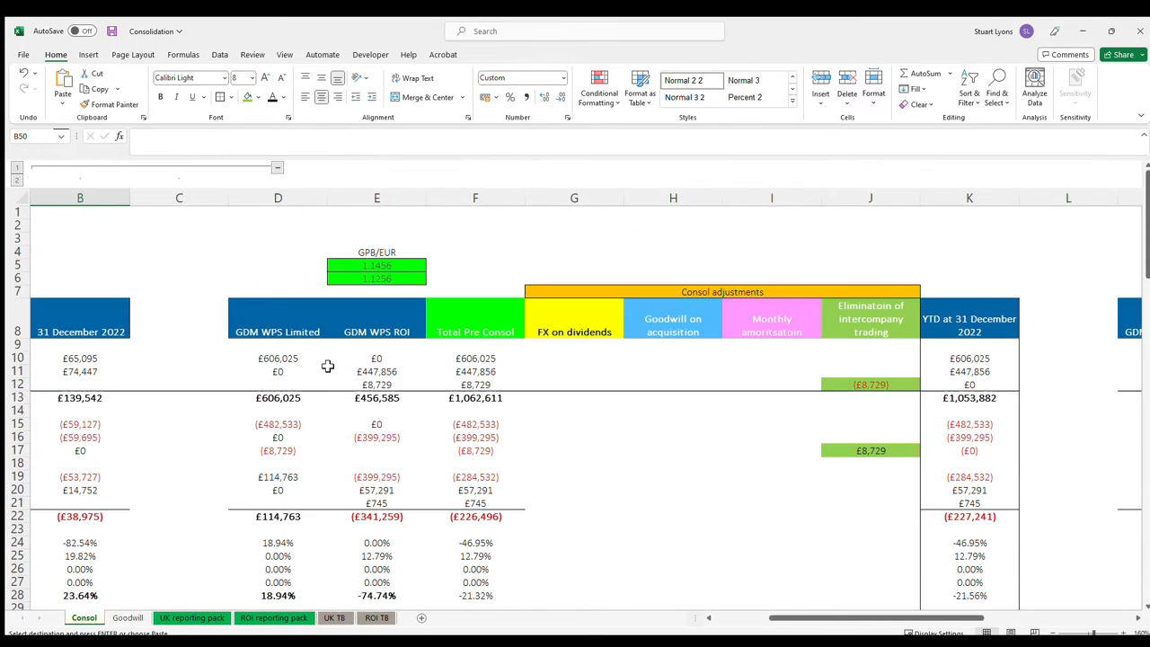
pyautogui.scroll(-3, 321, 372)
pyautogui.click(337, 381)
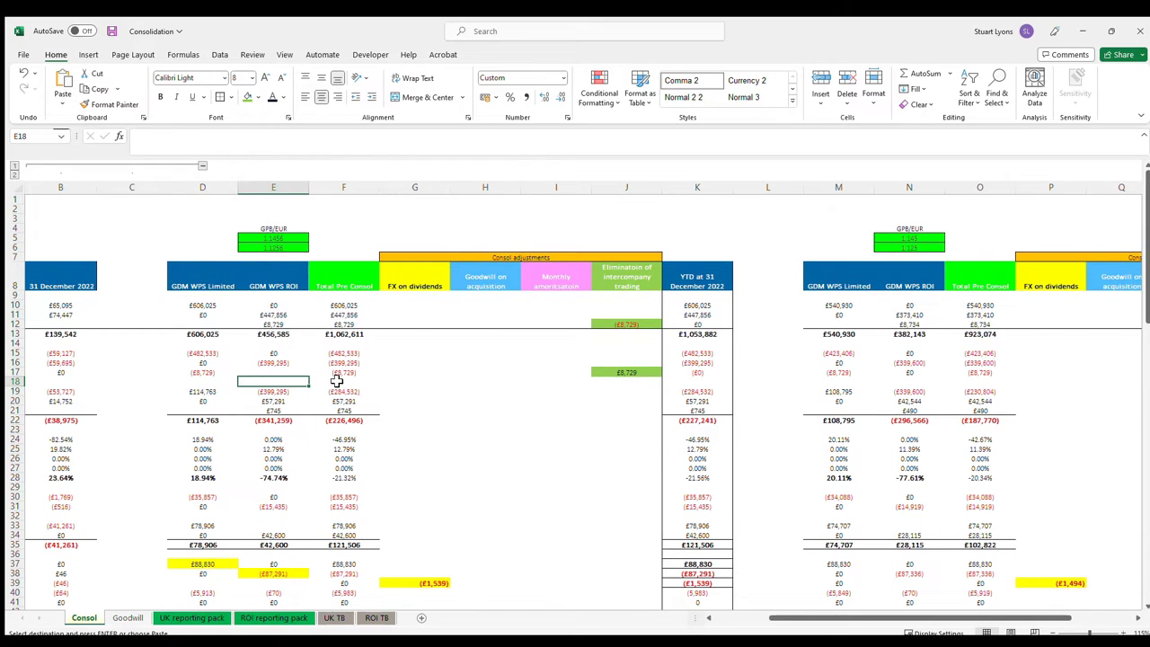
pyautogui.press('Home')
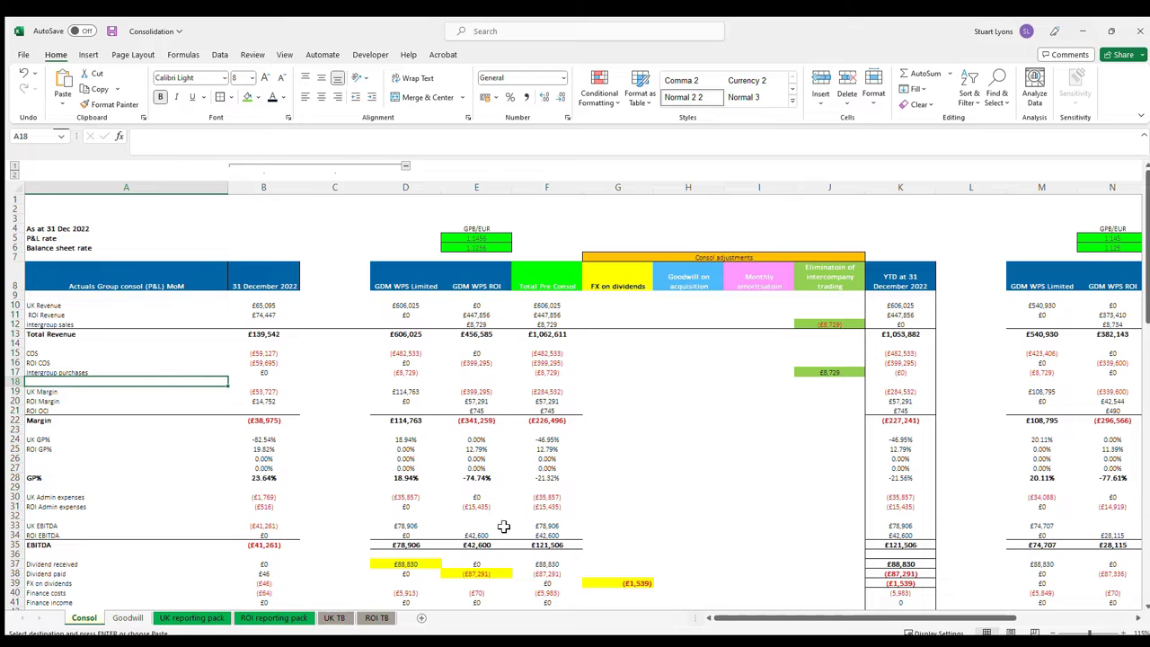
# - Compare the layouts of the UK TB and ROI TB trial balance sheets, finishing on UK TB
pyautogui.click(376, 618)
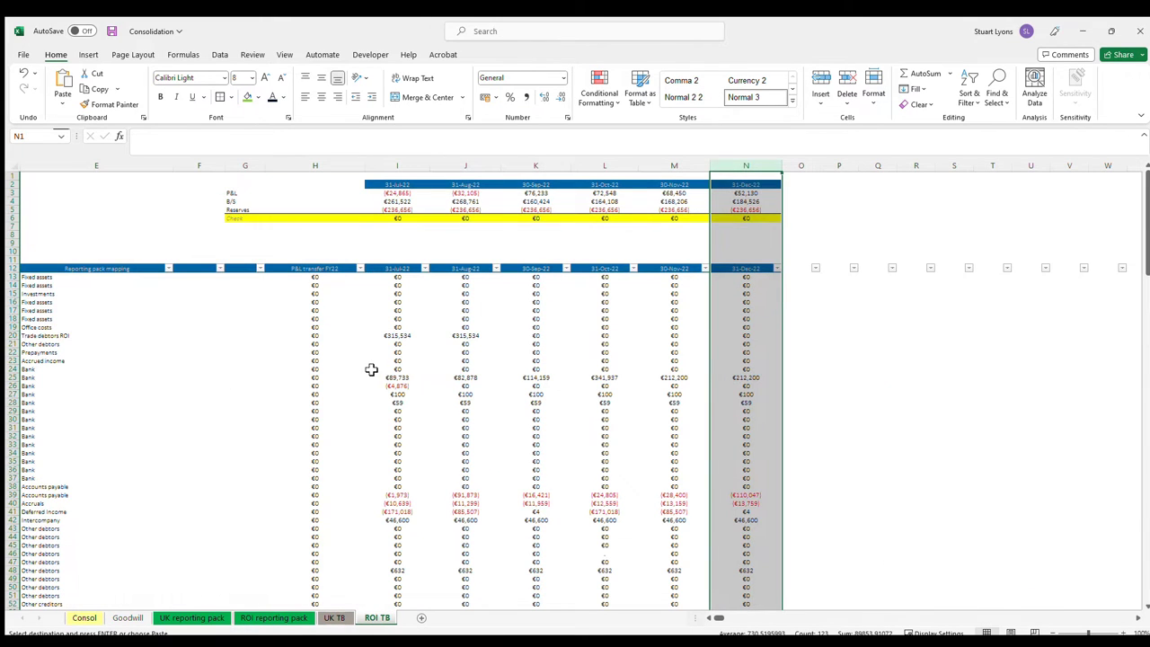
pyautogui.click(340, 616)
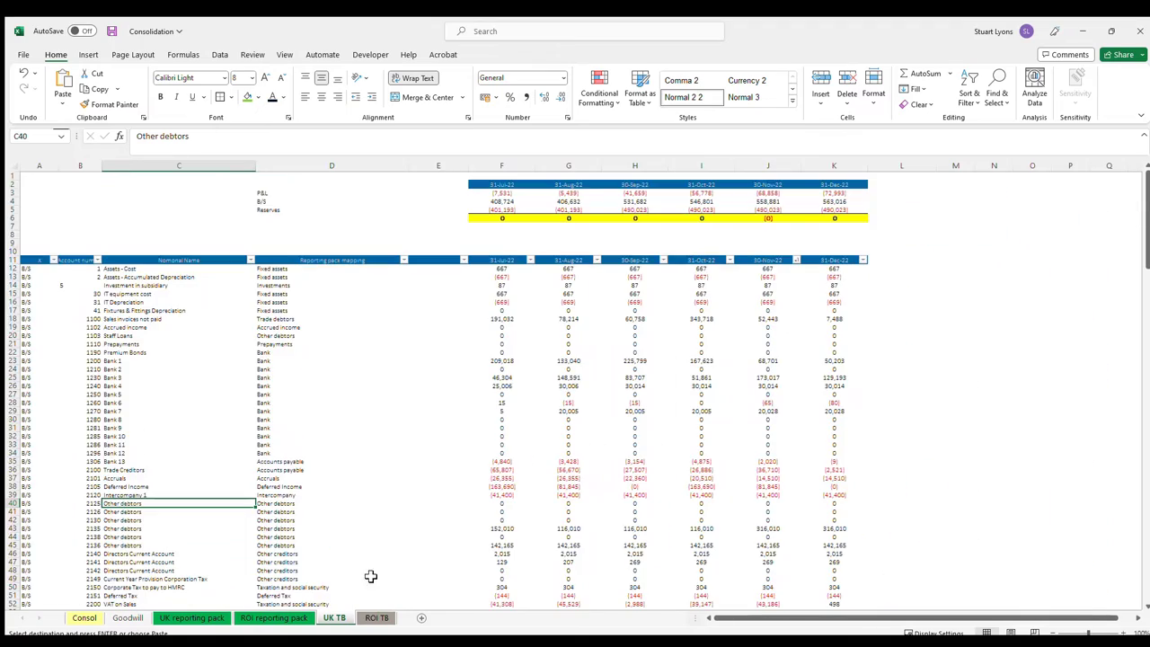
pyautogui.click(371, 617)
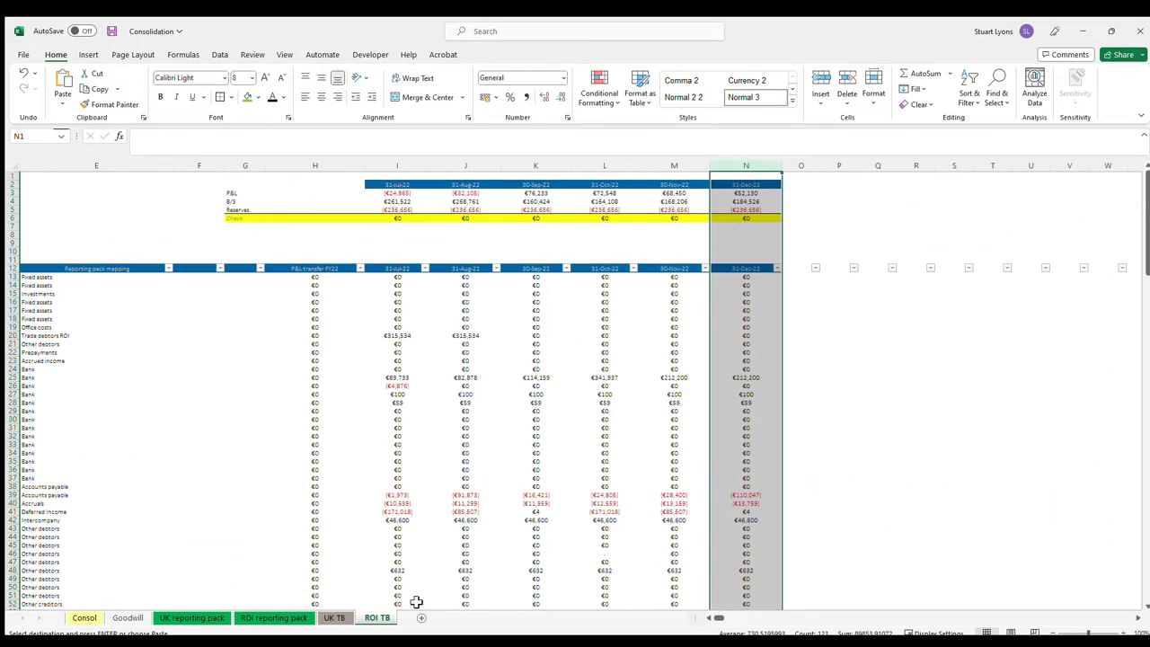
pyautogui.click(333, 617)
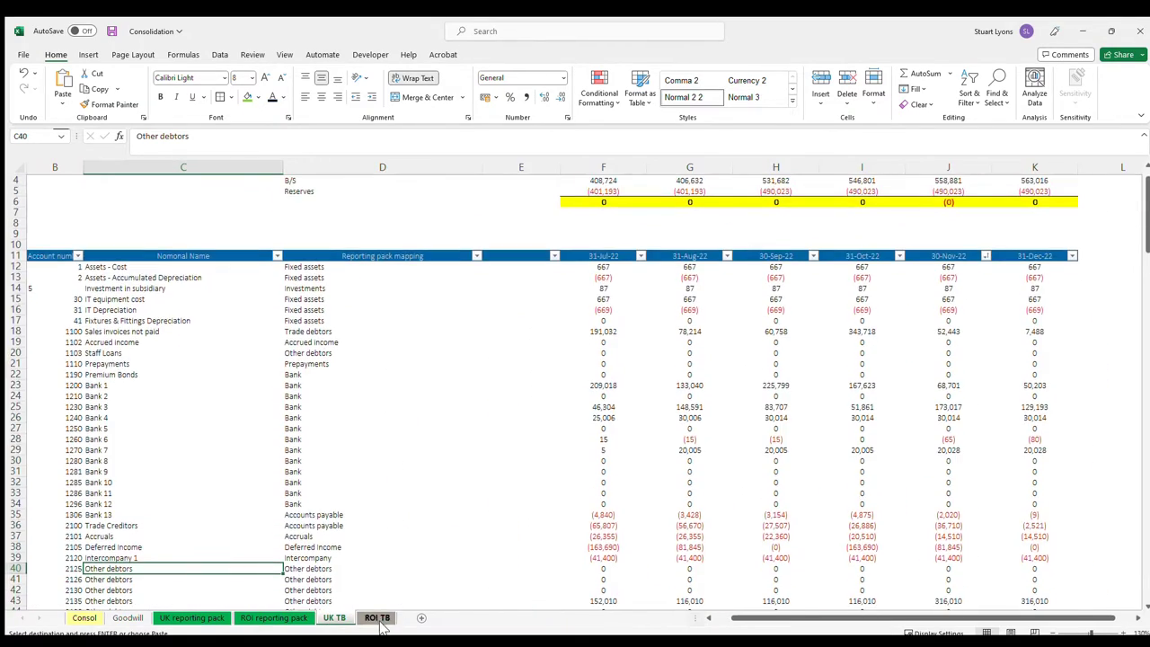
pyautogui.click(381, 620)
pyautogui.keyDown('ctrl'); pyautogui.scroll(3, 484, 512); pyautogui.keyUp('ctrl')
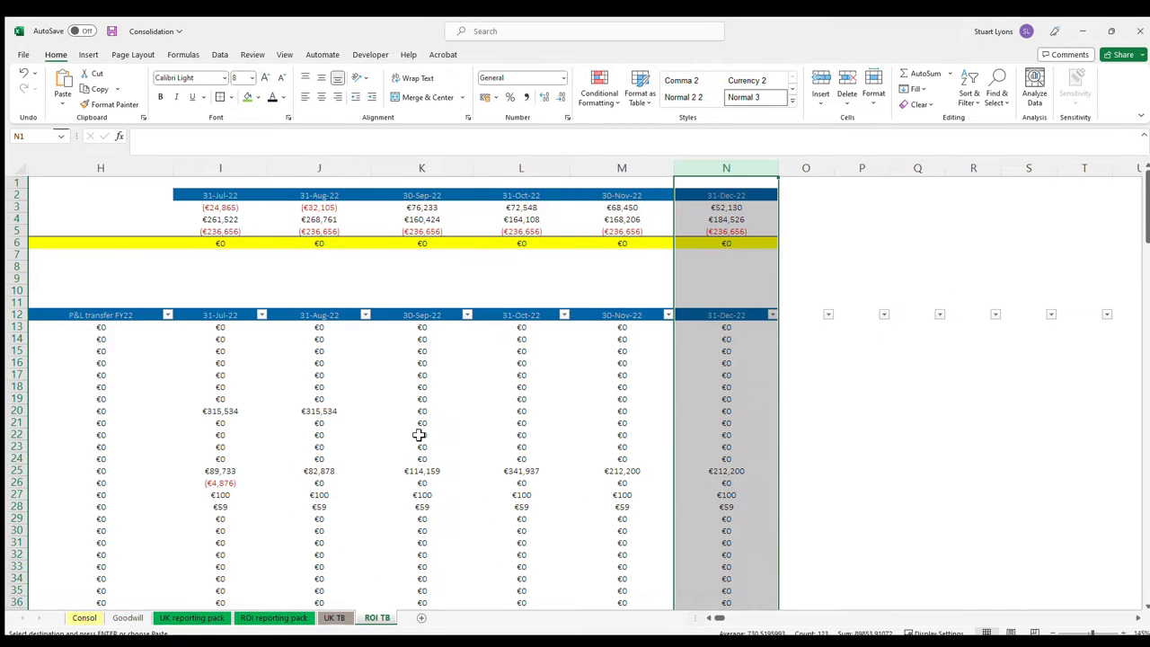
pyautogui.click(334, 618)
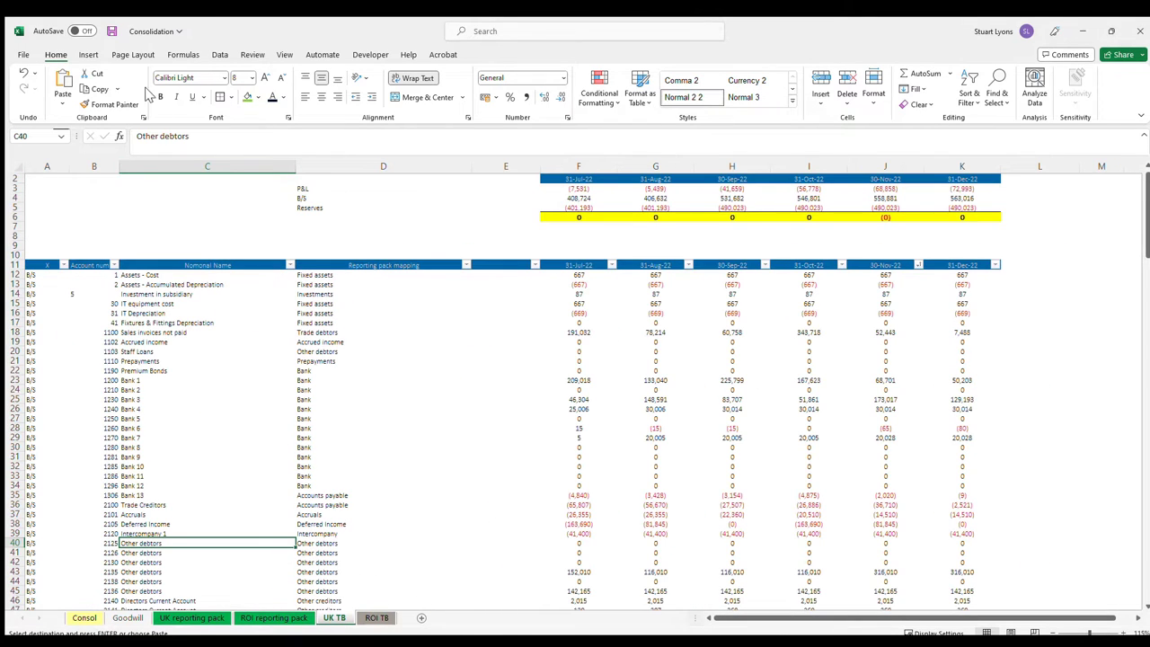
# - Fill the Nomonal Name, Account number and 31-Dec-22 columns of UK TB with green
pyautogui.click(187, 167)
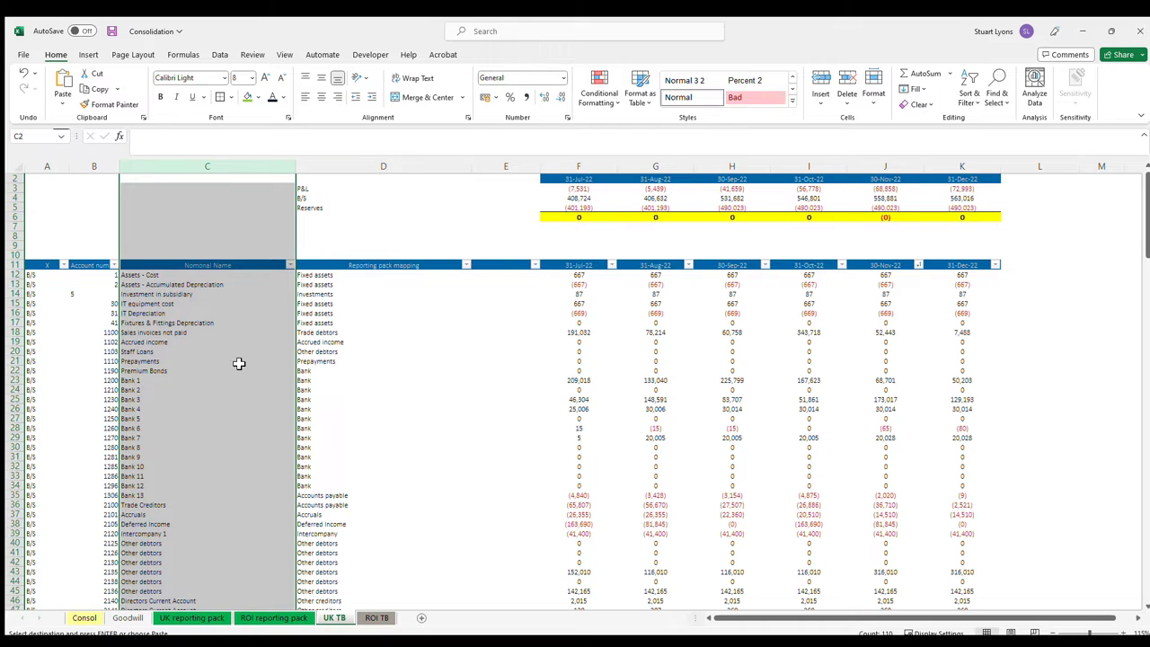
pyautogui.click(248, 97)
pyautogui.click(93, 167)
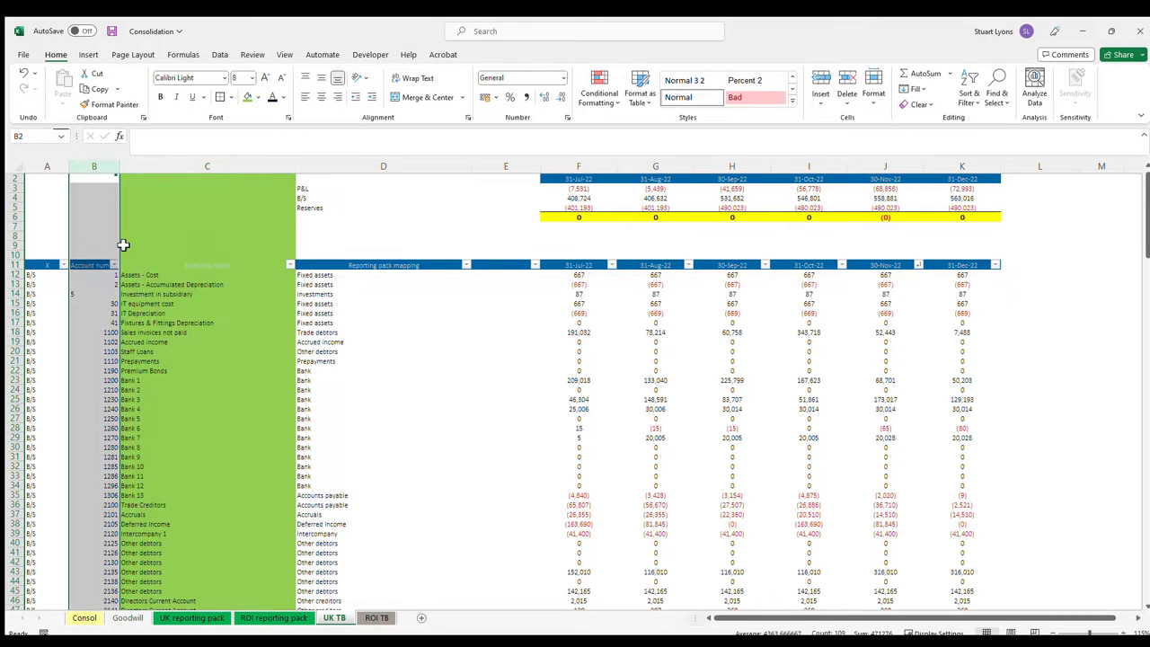
pyautogui.click(248, 97)
pyautogui.click(439, 361)
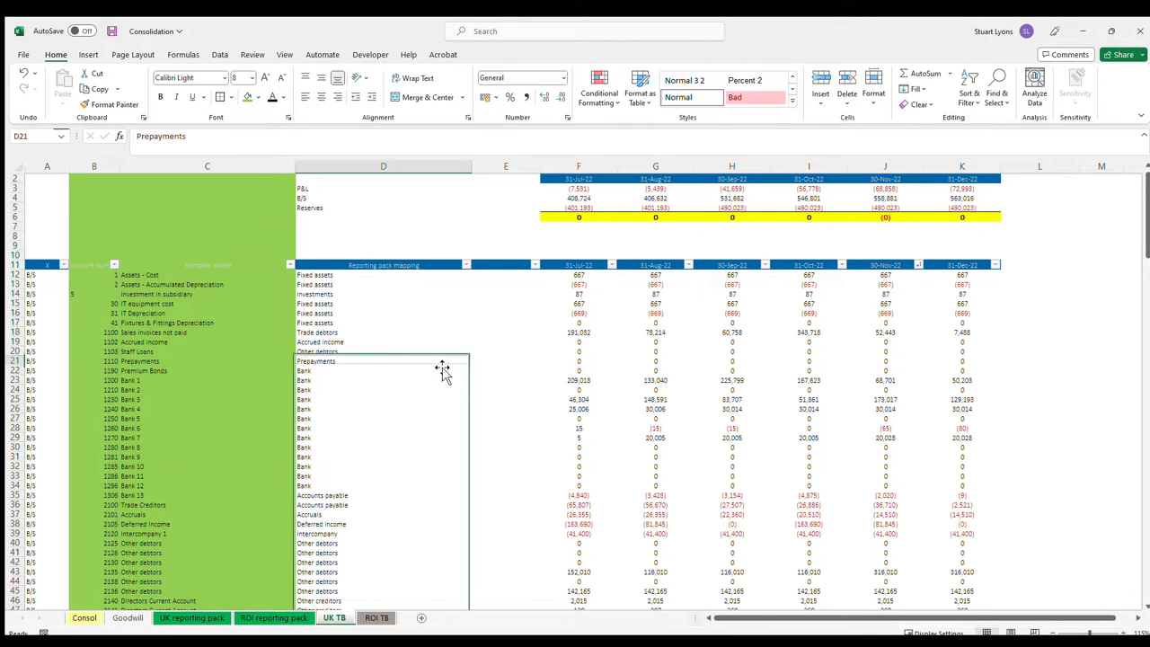
pyautogui.click(962, 167)
pyautogui.click(248, 97)
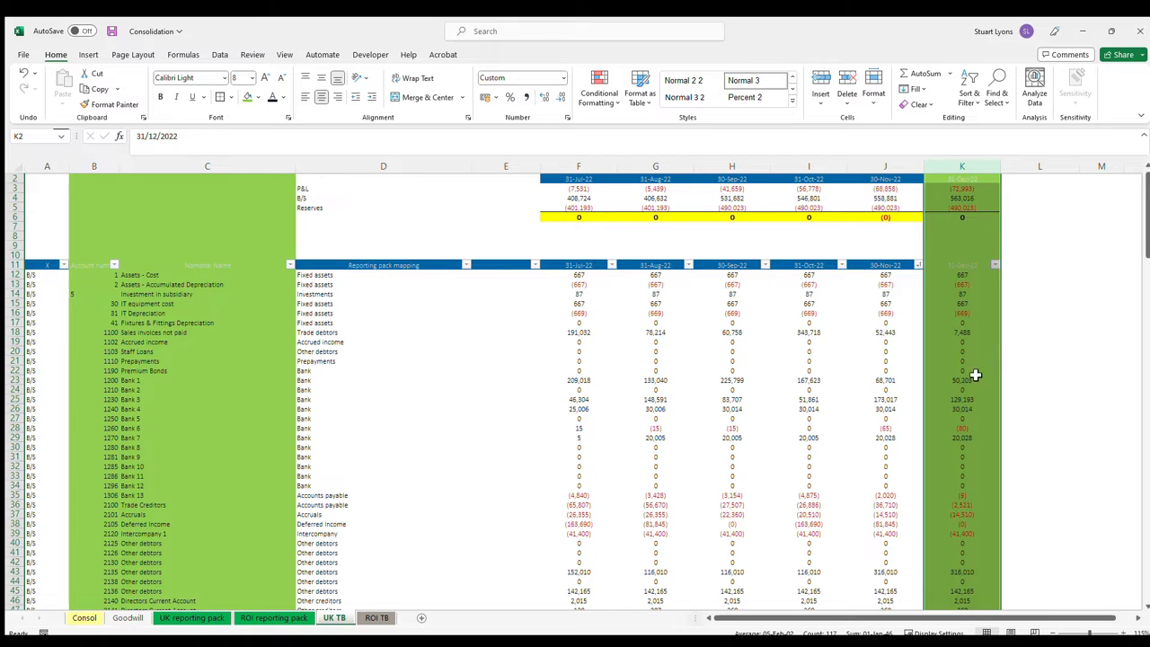
# - Copy the Reporting pack mapping column's formatting onto the Account number, Nomonal Name and 31-Dec-22 columns
pyautogui.click(424, 167)
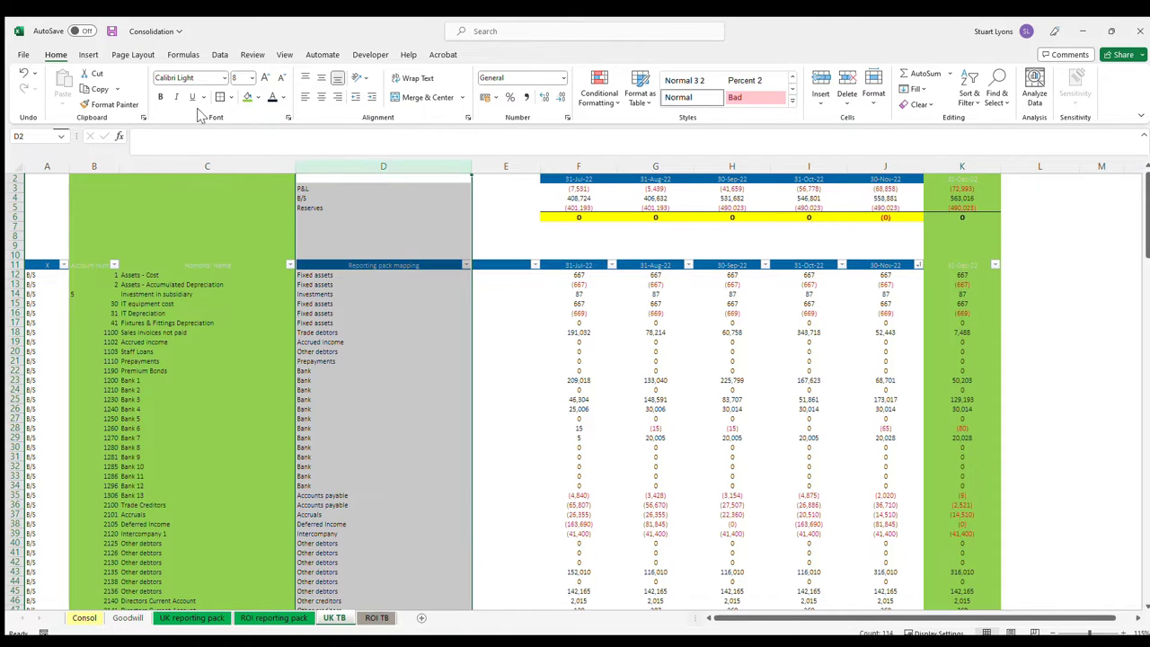
pyautogui.click(115, 104)
pyautogui.click(99, 167)
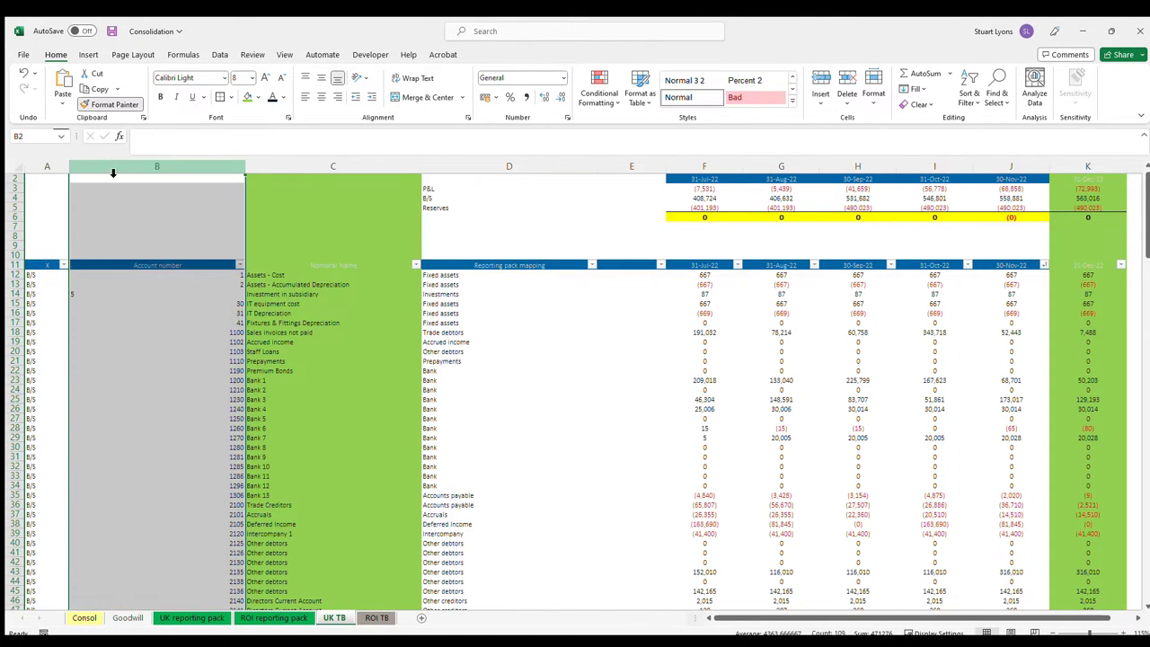
pyautogui.click(115, 104)
pyautogui.click(324, 167)
pyautogui.click(115, 105)
pyautogui.click(1088, 164)
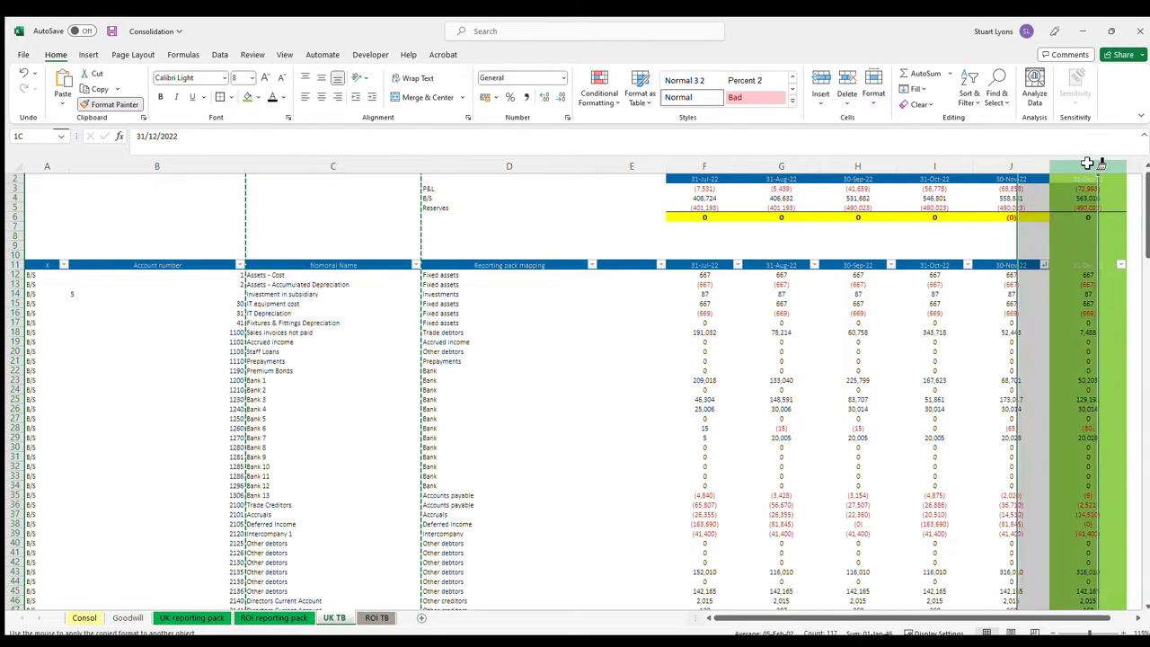
pyautogui.click(268, 337)
pyautogui.hscroll(-6, 260, 337)
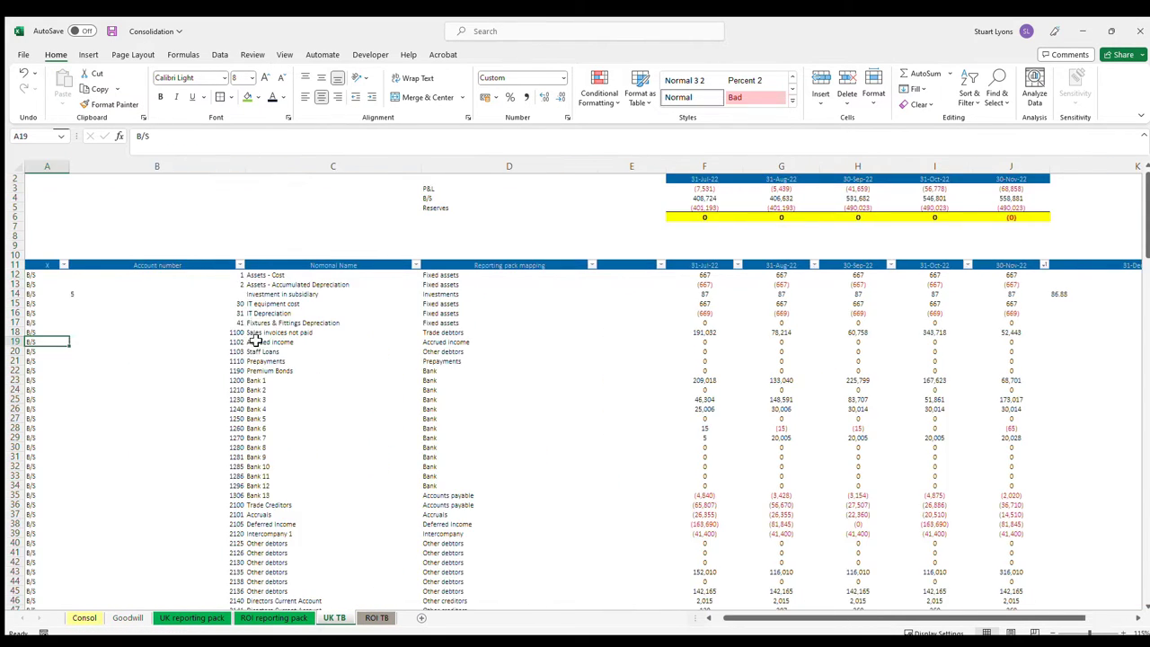
# - Narrow the Account number column and fill the Account number and Nomonal Name columns with green
pyautogui.click(181, 169)
pyautogui.moveTo(245, 175)
pyautogui.mouseDown()
pyautogui.moveTo(122, 175)
pyautogui.moveTo(323, 173)
pyautogui.moveTo(224, 180)
pyautogui.mouseUp()
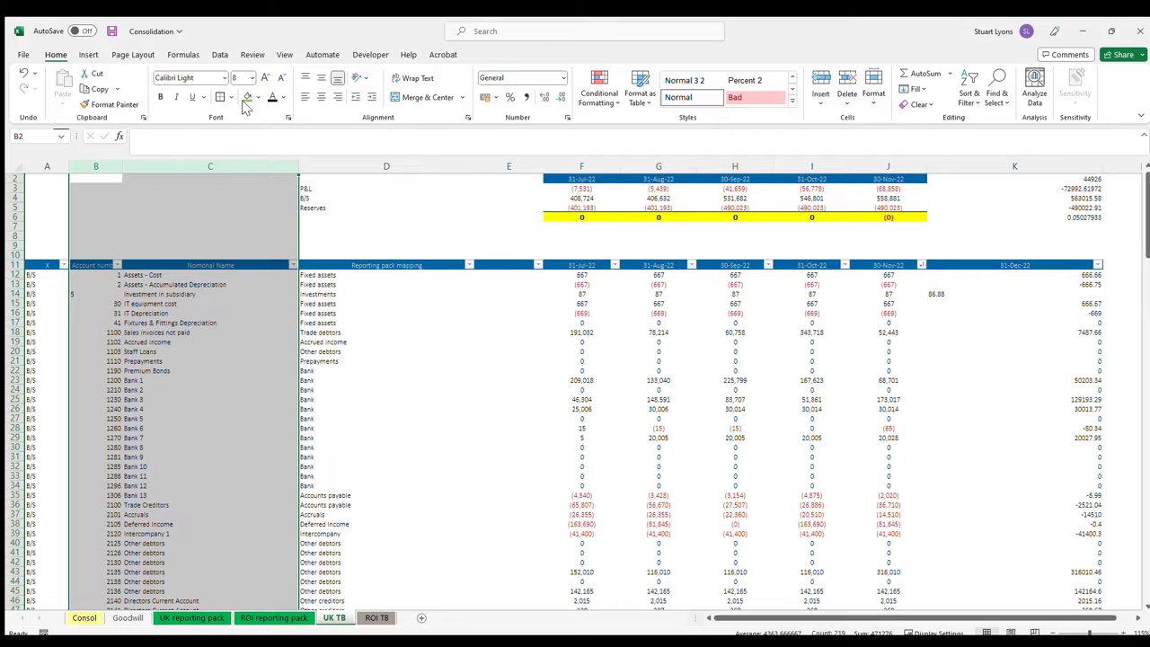
pyautogui.click(248, 97)
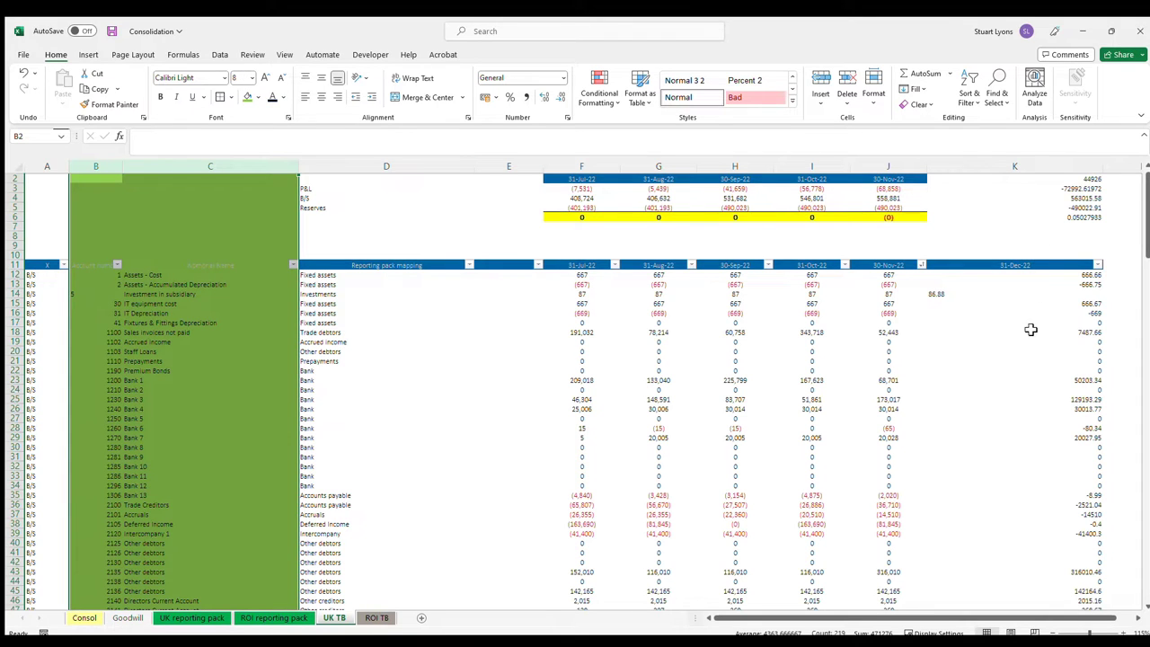
# - Copy the 30-Nov-22 column's formatting onto the 31-Dec-22 column
pyautogui.click(889, 171)
pyautogui.click(108, 105)
pyautogui.click(998, 166)
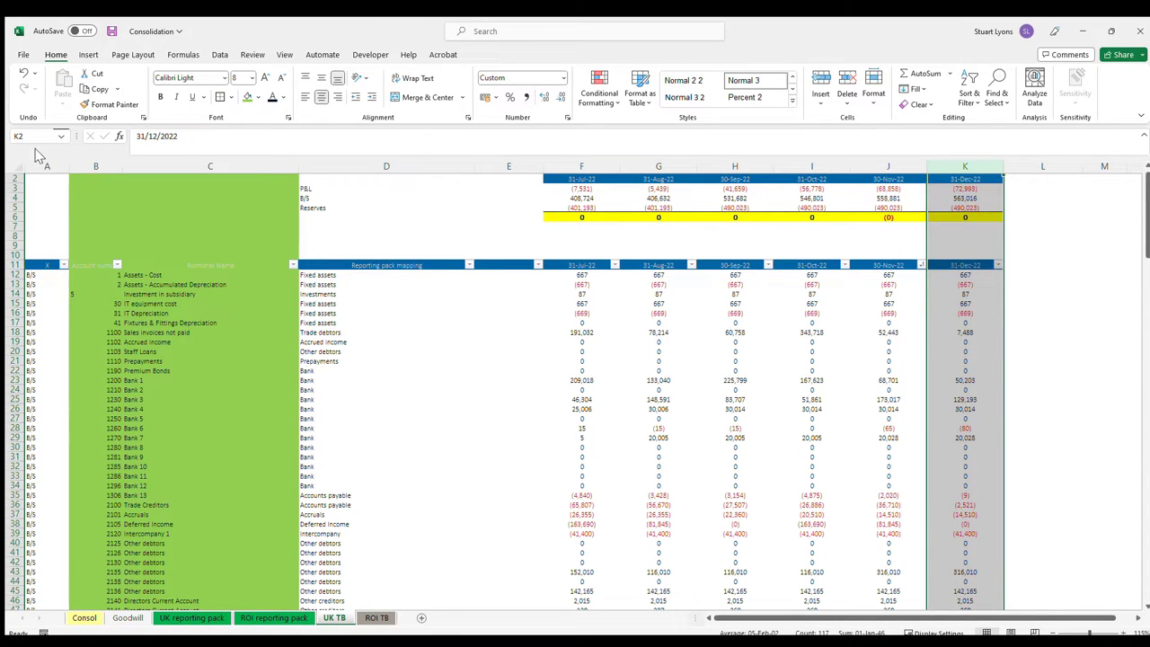
pyautogui.click(444, 448)
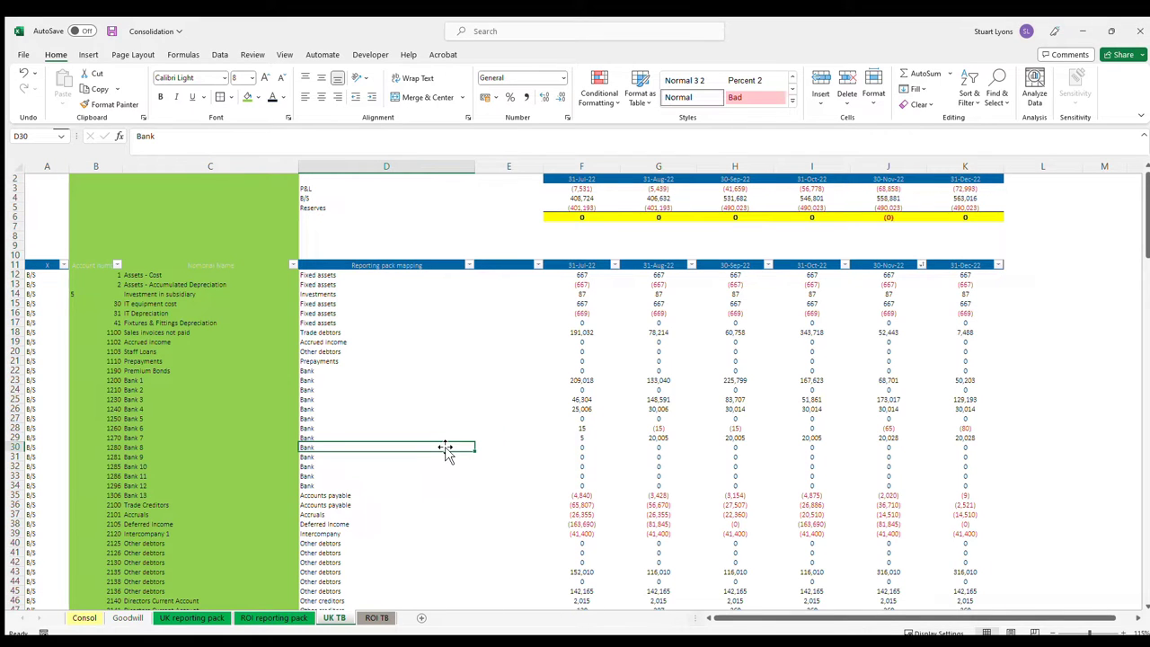
# - Copy the formatting of empty column E onto the Account number and Nomonal Name columns to remove their green fill
pyautogui.click(517, 166)
pyautogui.click(108, 104)
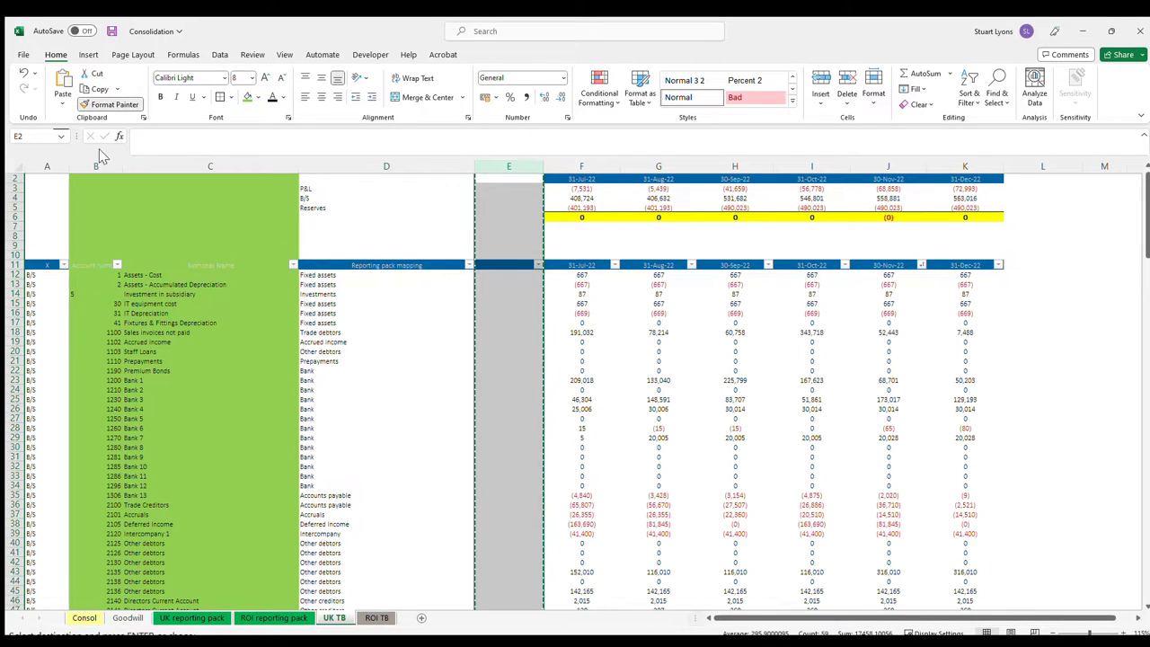
pyautogui.click(99, 167)
pyautogui.click(108, 104)
pyautogui.click(161, 166)
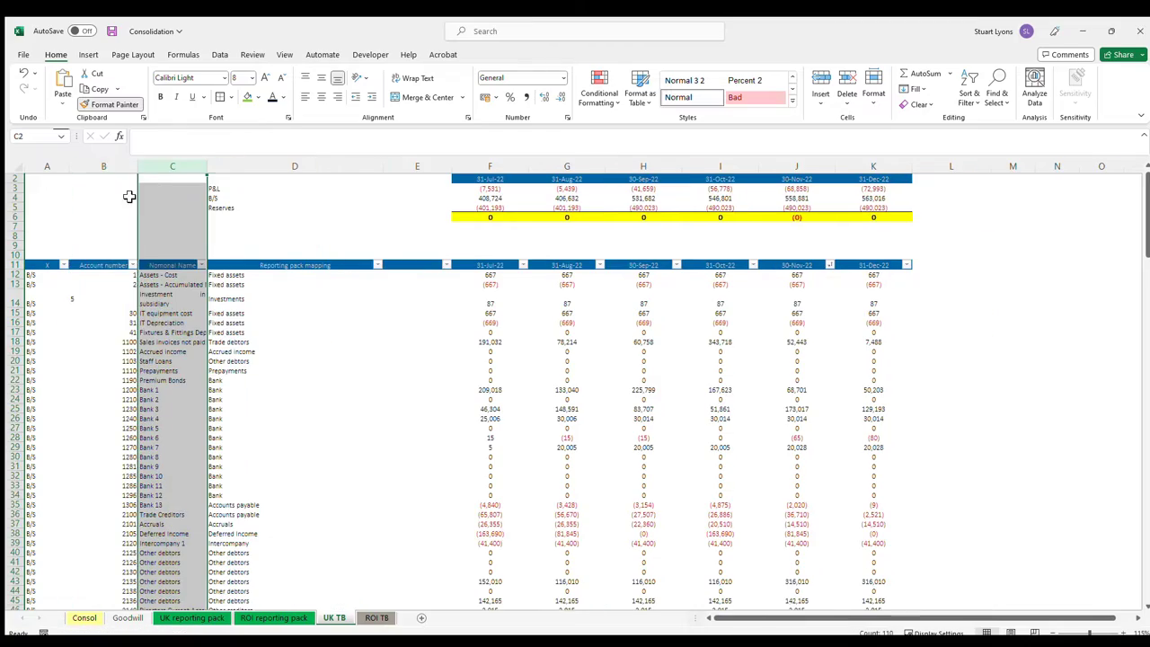
# - Review the X column's account classifications and filter it to show only the row without a classification
pyautogui.click(45, 166)
pyautogui.keyDown('ctrl'); pyautogui.scroll(5, 75, 239); pyautogui.keyUp('ctrl')
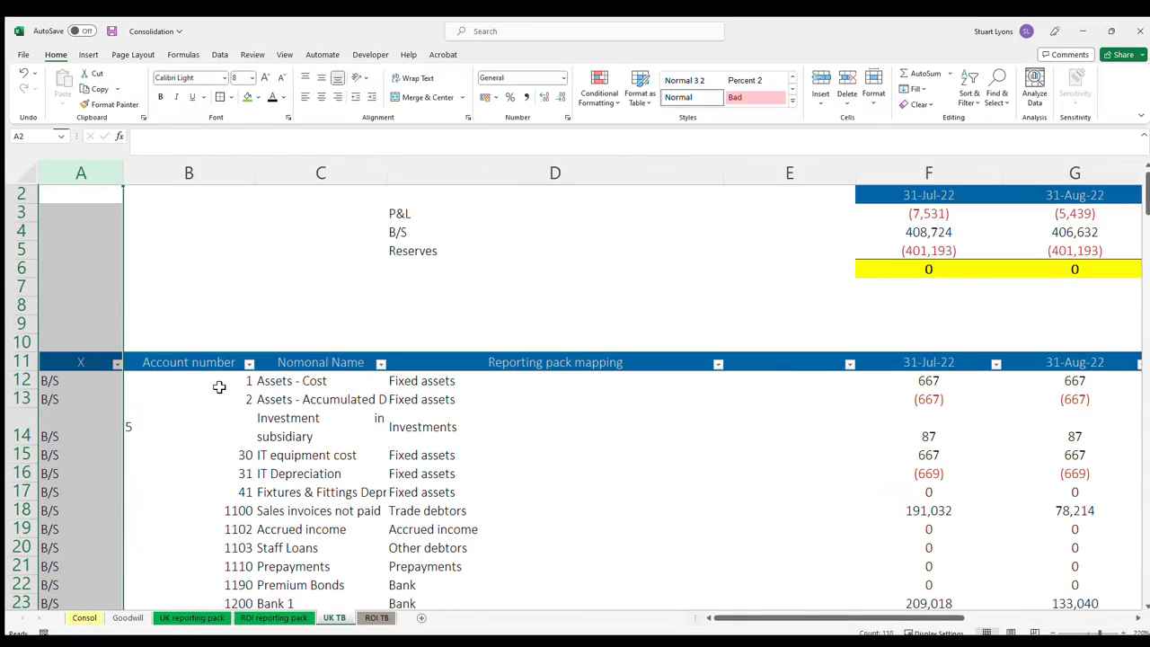
pyautogui.scroll(-15, 179, 396)
pyautogui.scroll(15, 115, 380)
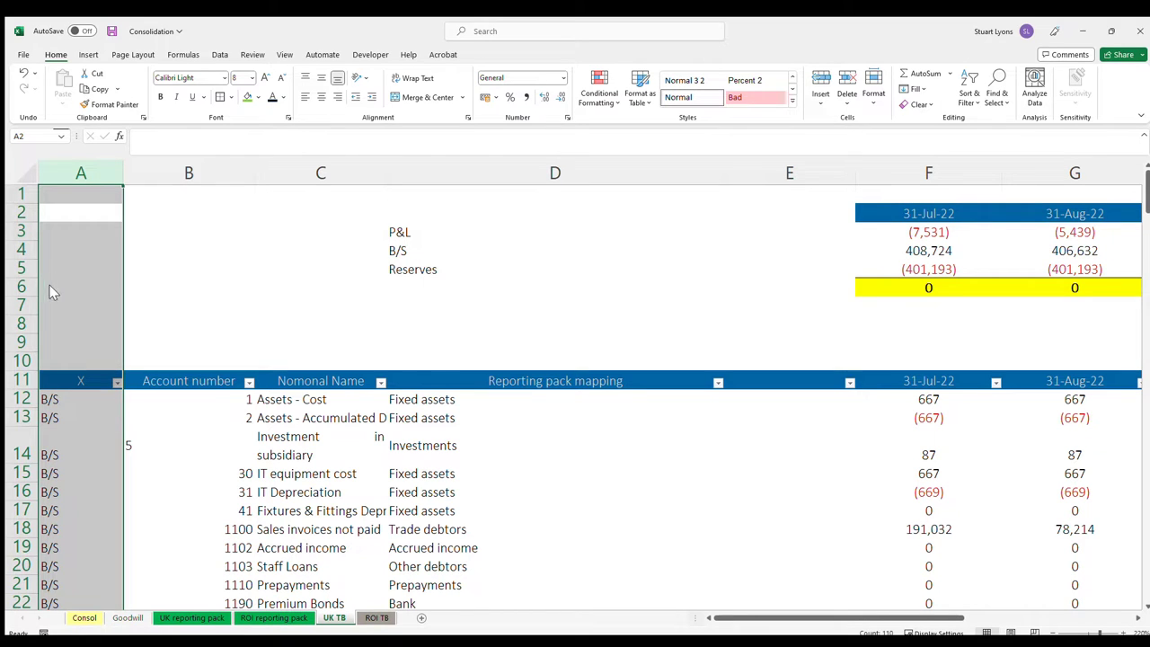
pyautogui.scroll(-6, 134, 401)
pyautogui.scroll(6, 120, 350)
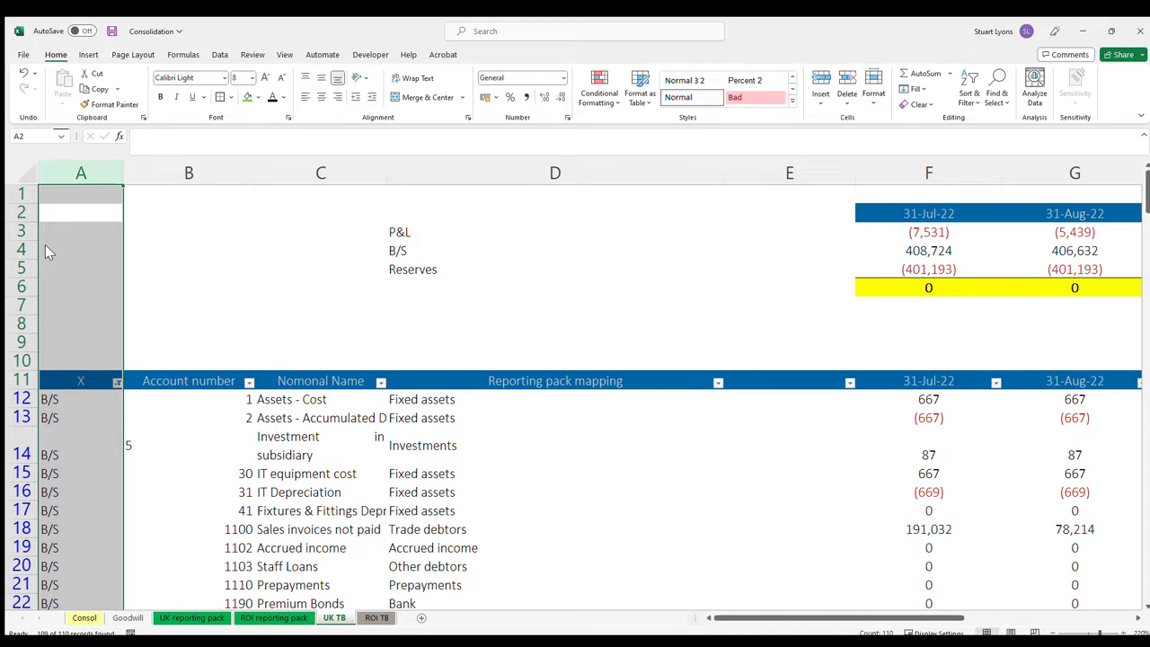
pyautogui.click(84, 362)
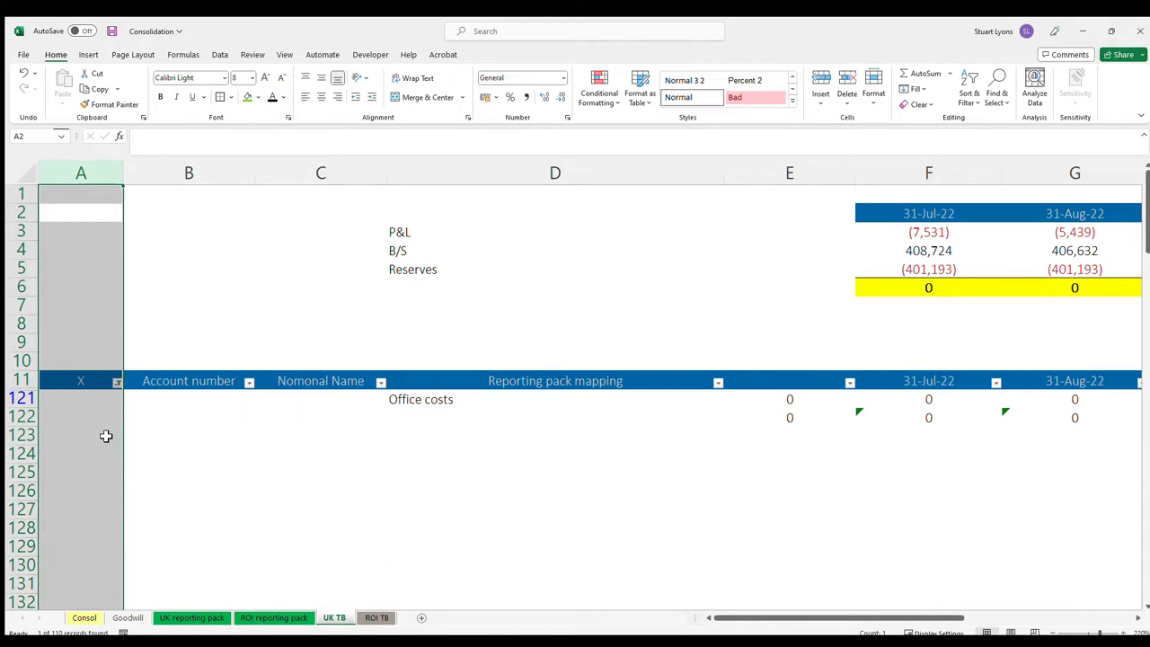
# - Classify the Office costs row as P&L in cell A121 and clear the filter on the X column
pyautogui.moveTo(555, 417); pyautogui.dragTo(82, 432)
pyautogui.click(81, 398)
pyautogui.write('P&L')
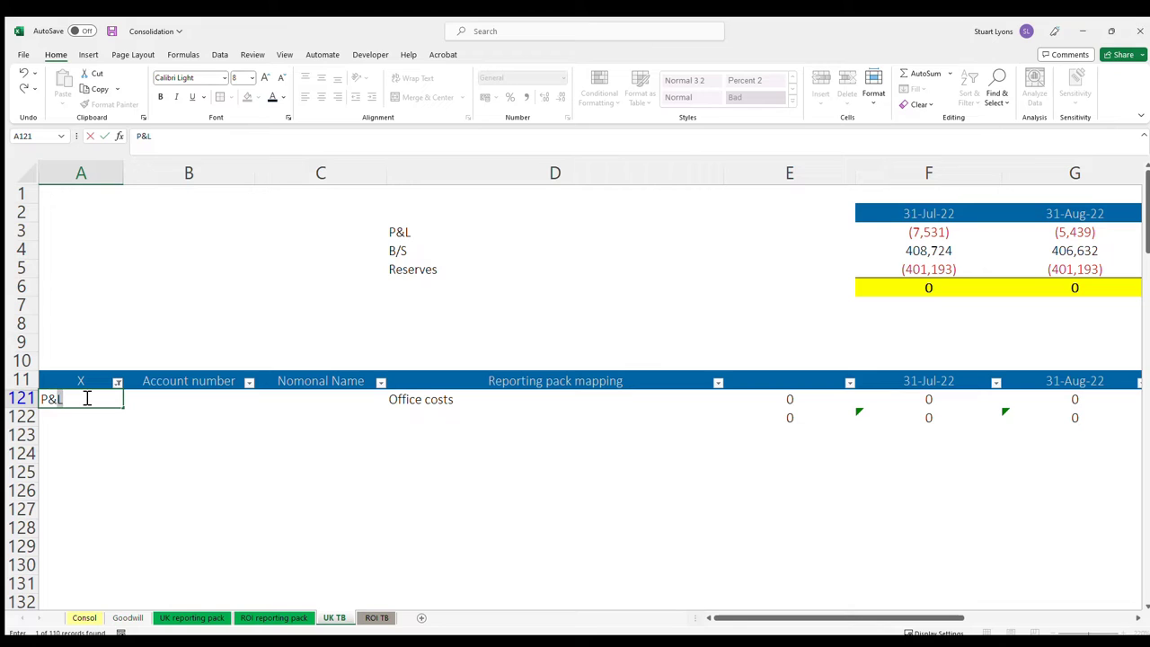
pyautogui.click(136, 330)
pyautogui.moveTo(125, 386); pyautogui.dragTo(116, 385)
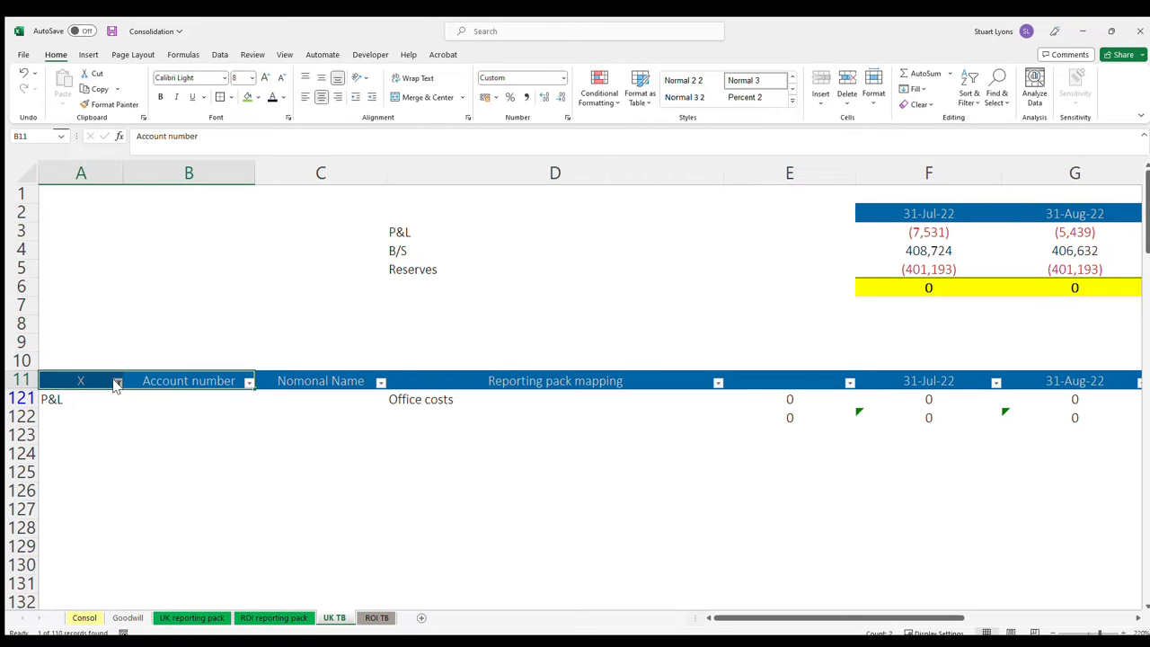
pyautogui.hotkey('alt', 'a')
pyautogui.press('c')
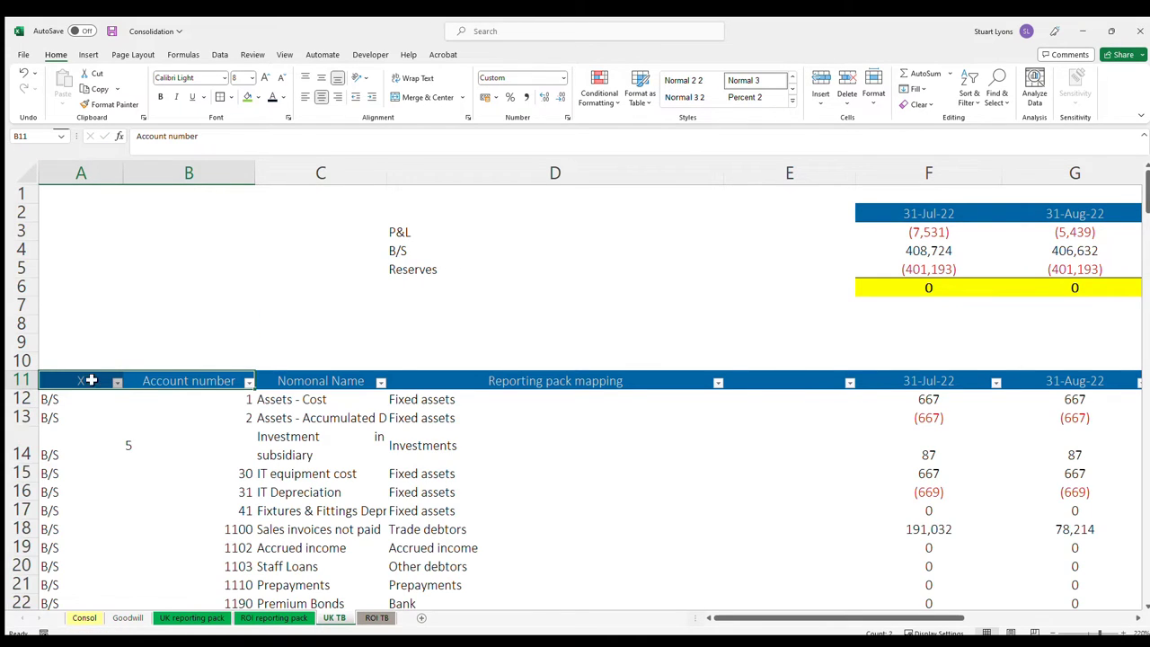
# - Copy the B/S classification from A13 to A14 for the Investment in subsidiary row
pyautogui.click(72, 416)
pyautogui.hotkey('ctrl', 'c')
pyautogui.click(85, 442)
pyautogui.hotkey('ctrl', 'v')
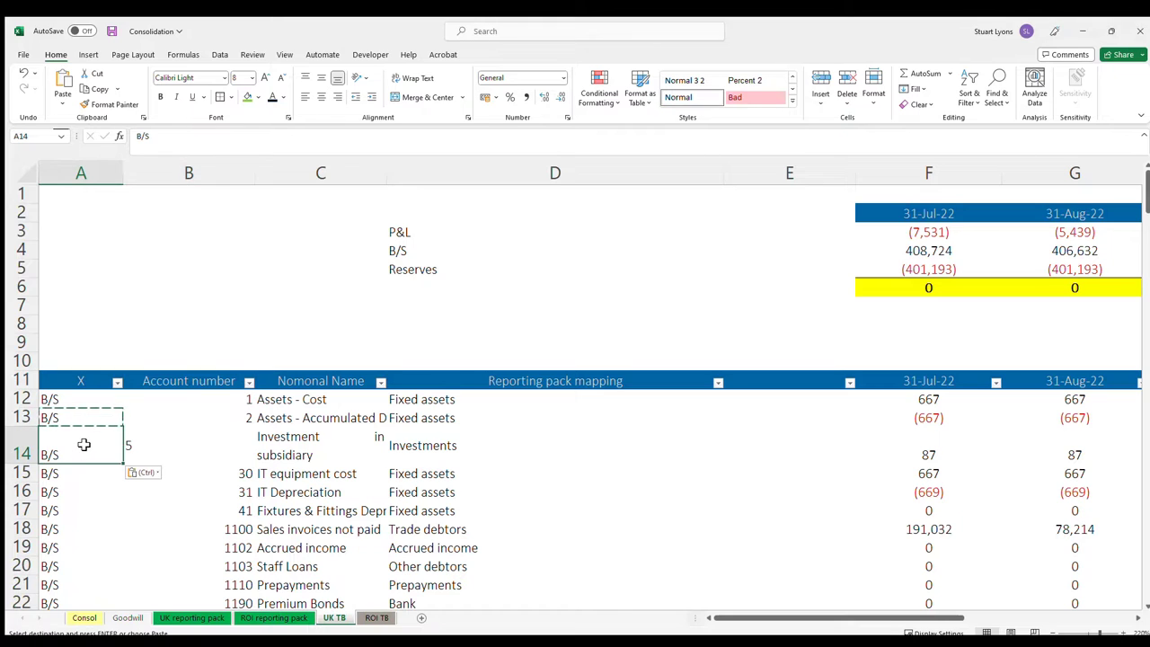
pyautogui.click(134, 447)
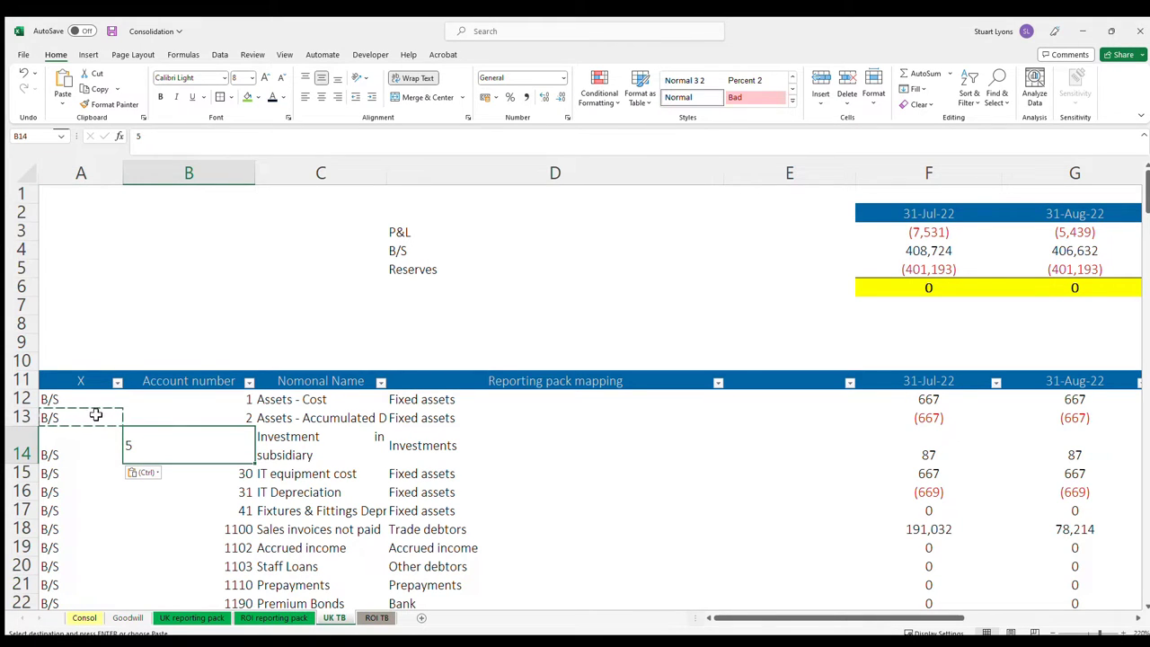
pyautogui.keyDown('ctrl'); pyautogui.scroll(-3, 377, 340); pyautogui.keyUp('ctrl')
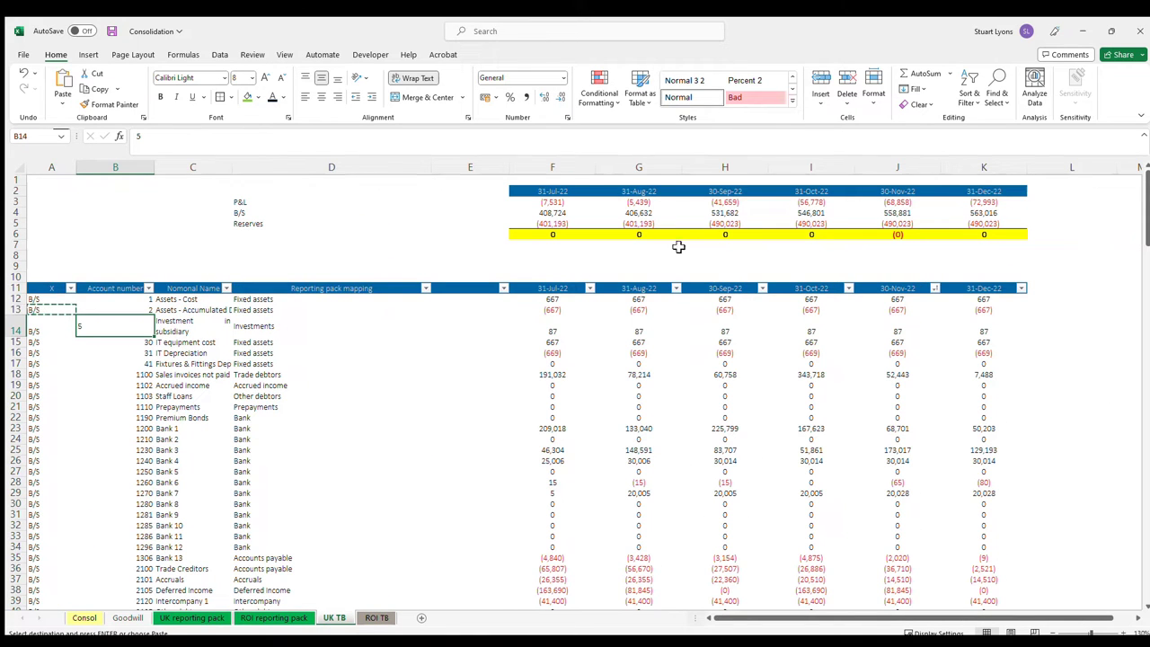
# - Inspect the SUMIF formulas behind the monthly P&L and B/S summary rows above the UK trial balance
pyautogui.doubleClick(555, 201)
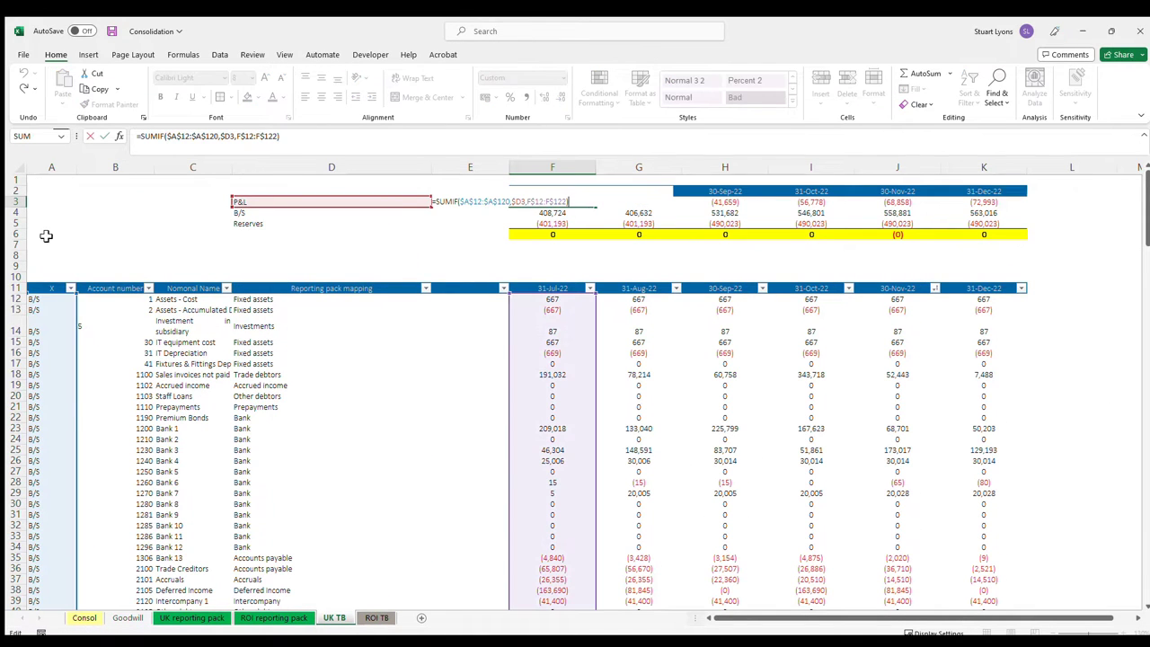
pyautogui.press('Escape')
pyautogui.doubleClick(584, 203)
pyautogui.doubleClick(673, 203)
pyautogui.click(785, 202)
pyautogui.doubleClick(785, 201)
pyautogui.press('Escape')
pyautogui.doubleClick(566, 212)
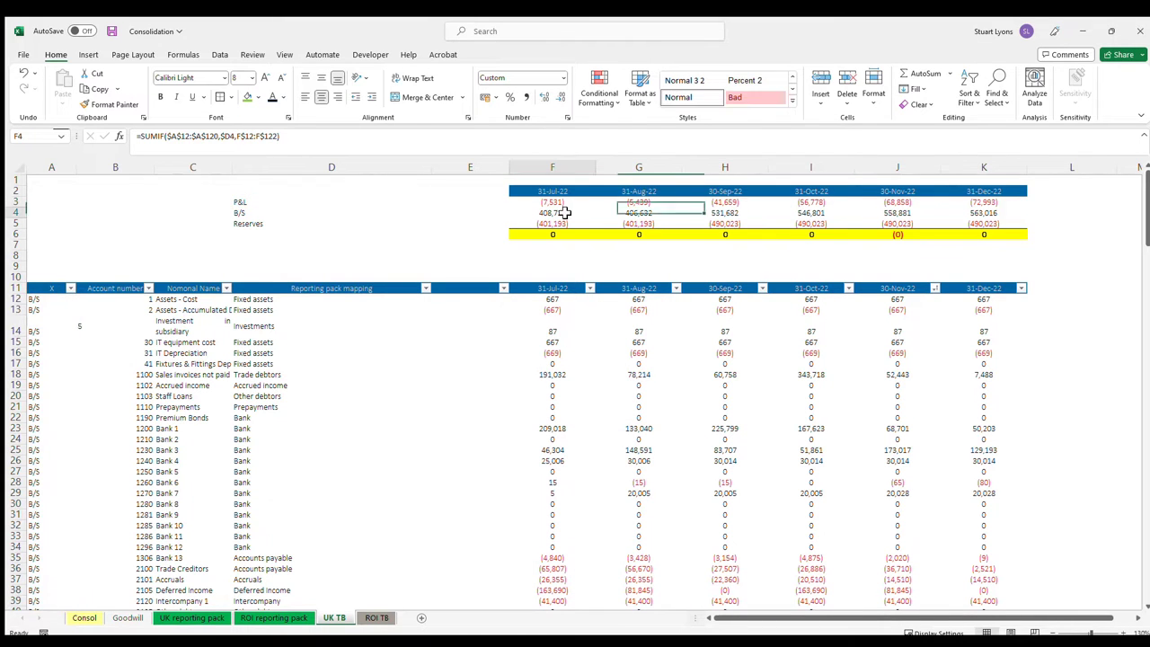
pyautogui.press('Escape')
pyautogui.doubleClick(662, 213)
pyautogui.press('Escape')
# - Check the Reserves line and the formulas of the yellow monthly check row beneath the summary
pyautogui.click(532, 223)
pyautogui.doubleClick(552, 234)
pyautogui.press('Escape')
pyautogui.press('Right')
pyautogui.press('Right')
pyautogui.press('F2')
pyautogui.press('Escape')
pyautogui.press('Right')
pyautogui.press('F2')
pyautogui.press('Escape')
pyautogui.press('Left')
pyautogui.press('Left')
pyautogui.press('Left')
pyautogui.press('Left')
pyautogui.press('Right')
pyautogui.press('Down')
pyautogui.press('Down')
pyautogui.press('Down')
pyautogui.press('Down')
pyautogui.press('Down')
pyautogui.press('Down')
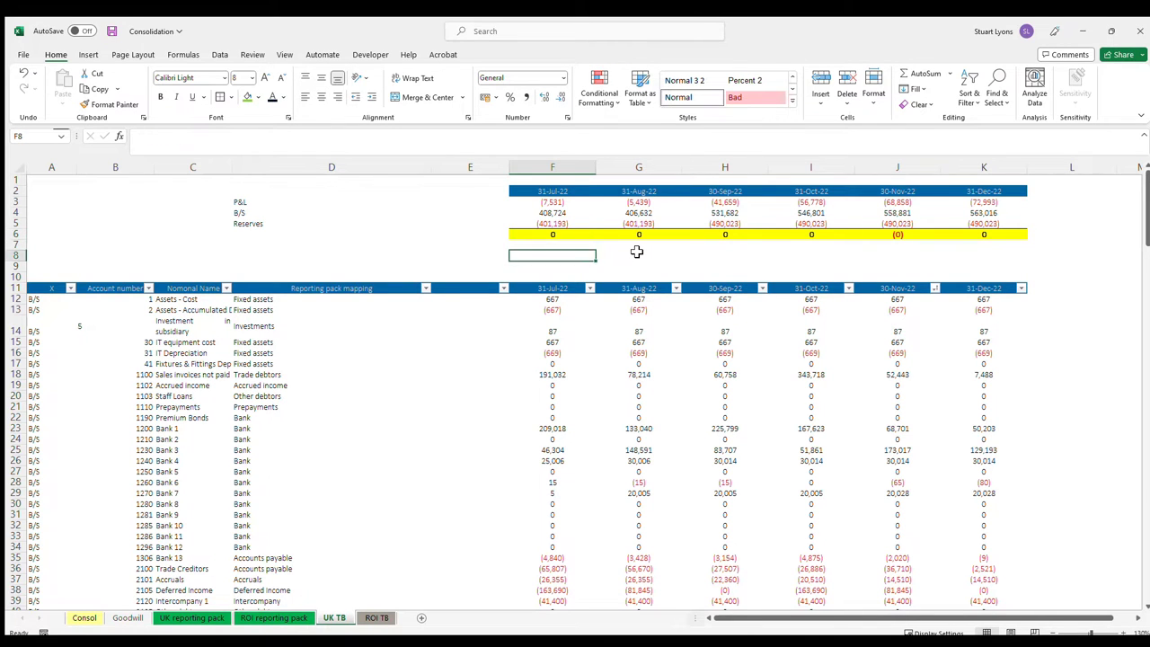
# - Inspect the subtotal formulas in row 122 beneath the UK trial balance, including the range summed in F122
pyautogui.hotkey('ctrl', 'Down')
pyautogui.press('Left')
pyautogui.press('F2')
pyautogui.press('Escape')
pyautogui.press('Right')
pyautogui.press('F2')
pyautogui.press('Escape')
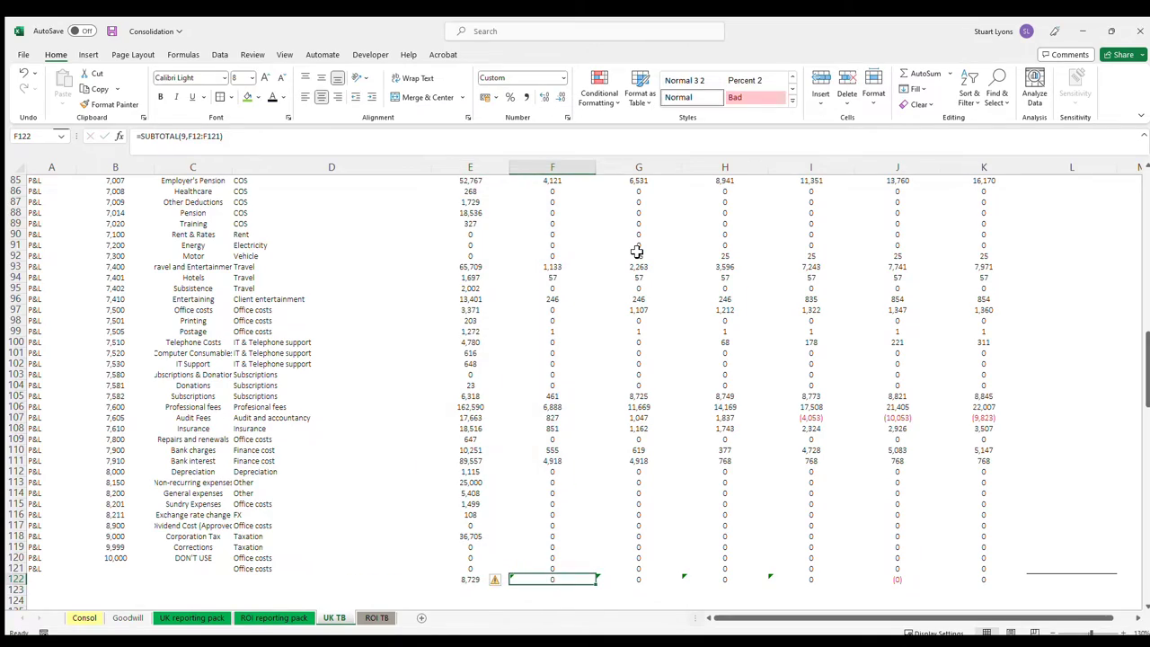
pyautogui.press('F2')
pyautogui.scroll(13, 656, 261)
pyautogui.scroll(15, 676, 281)
pyautogui.scroll(-20, 663, 288)
pyautogui.press('Escape')
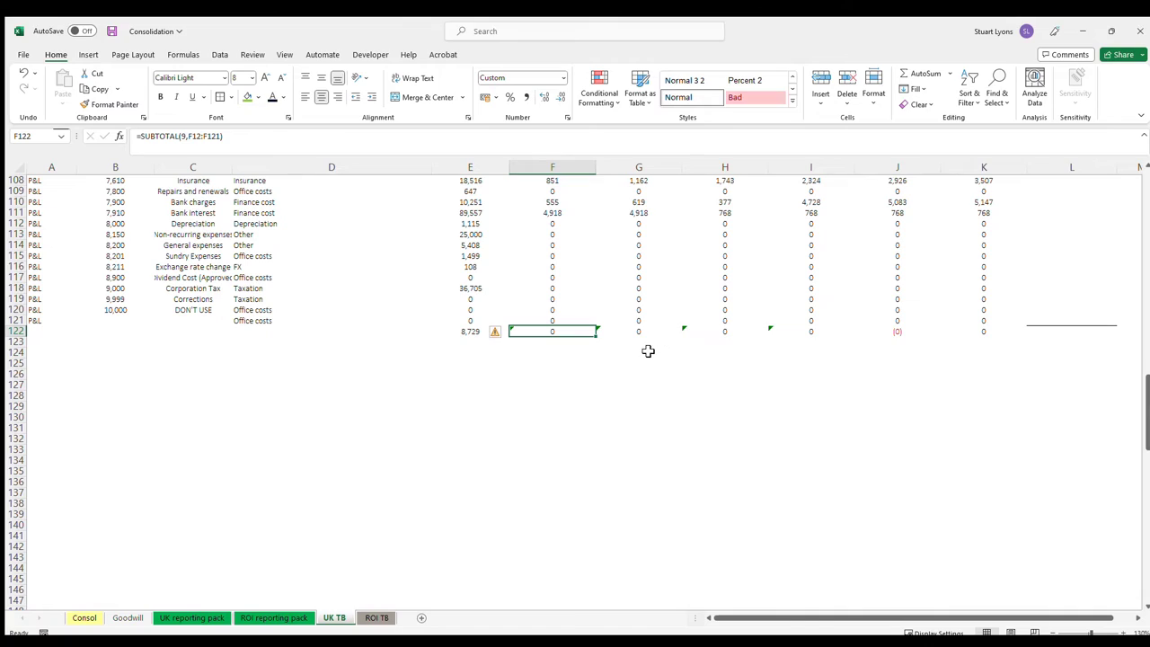
# - Apply the current fill colour to the monthly subtotal cells F122:K122 of the UK trial balance
pyautogui.hotkey('ctrl', 'shift', 'Right')
pyautogui.click(248, 97)
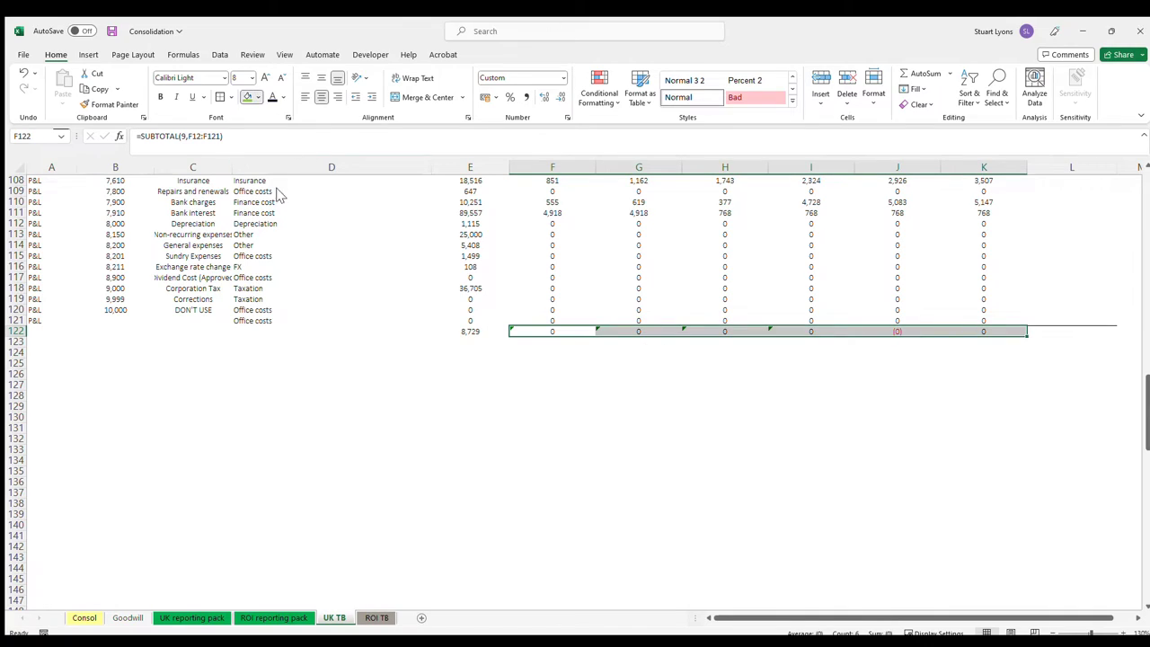
pyautogui.scroll(10, 386, 288)
pyautogui.scroll(16, 386, 288)
pyautogui.scroll(-10, 470, 279)
pyautogui.scroll(20, 559, 267)
pyautogui.click(983, 299)
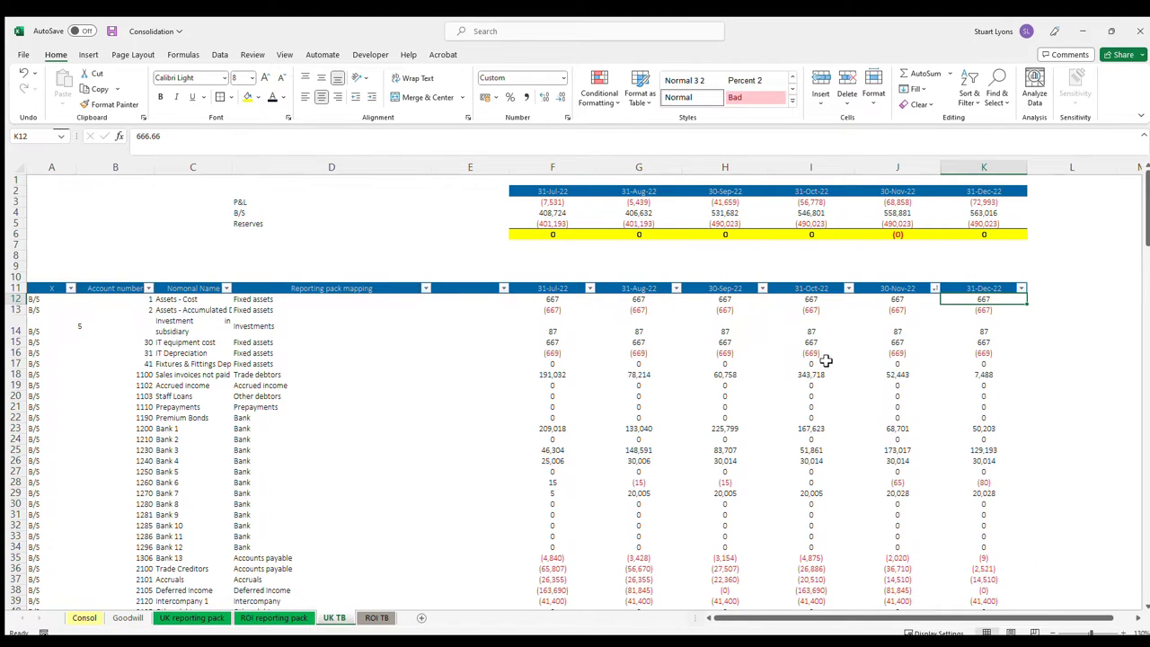
pyautogui.scroll(-2, 374, 527)
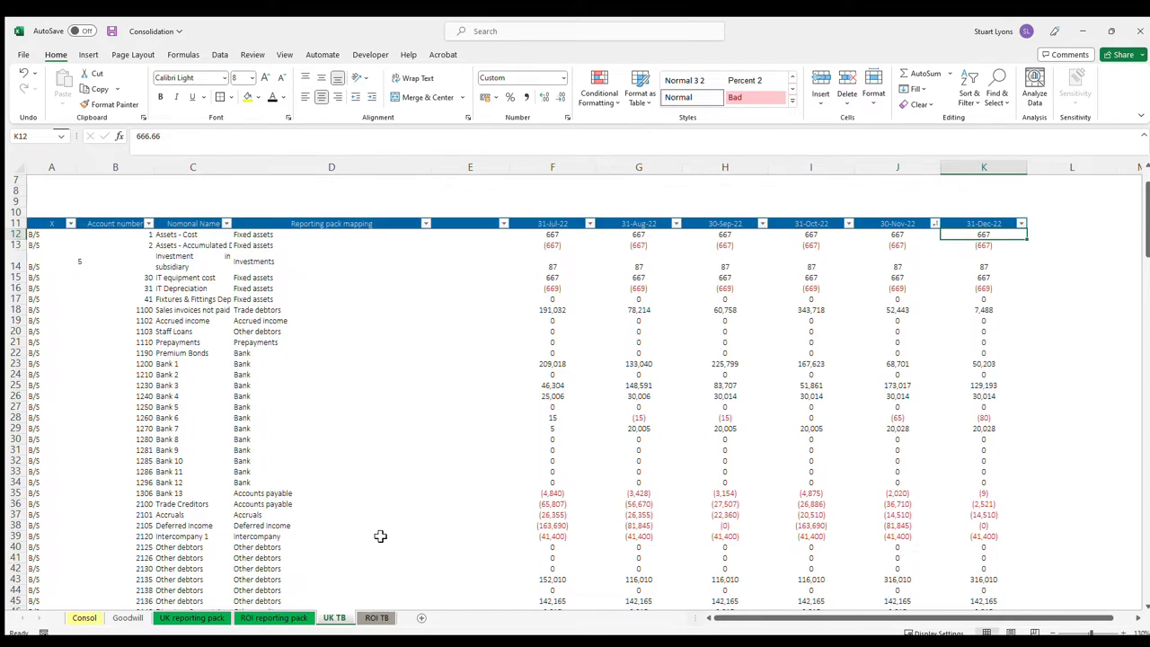
# - Open the ROI TB sheet, review its account, mapping and monthly columns, and compare its layout with the UK TB sheet
pyautogui.click(378, 558)
pyautogui.click(379, 618)
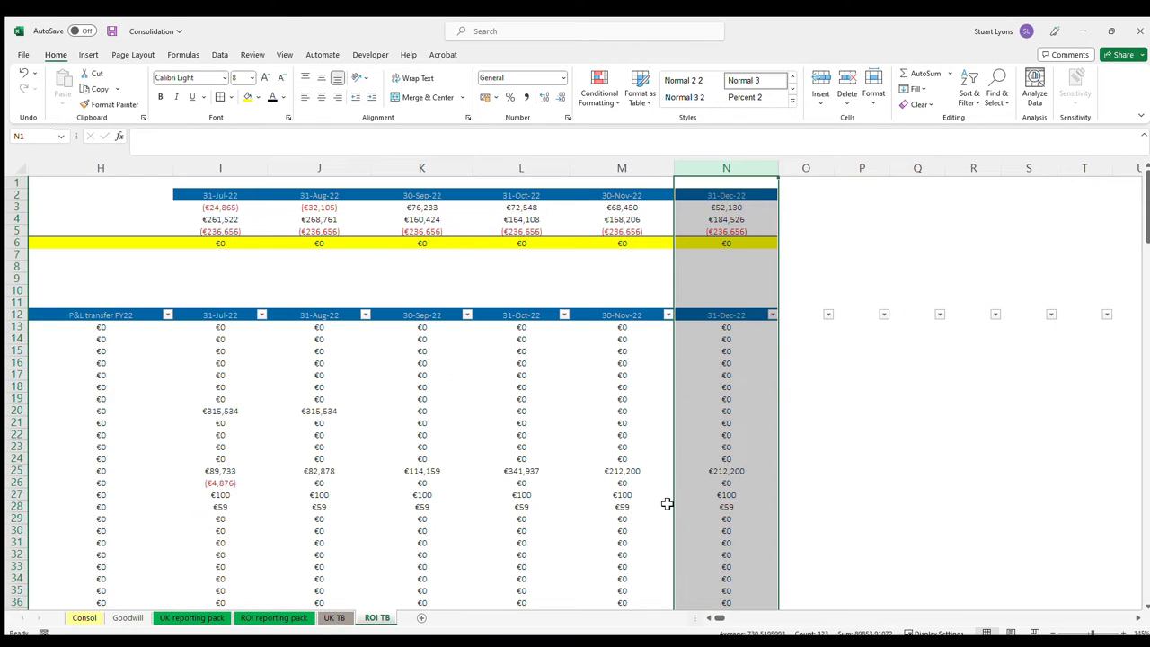
pyautogui.click(469, 428)
pyautogui.press('Left')
pyautogui.press('Down')
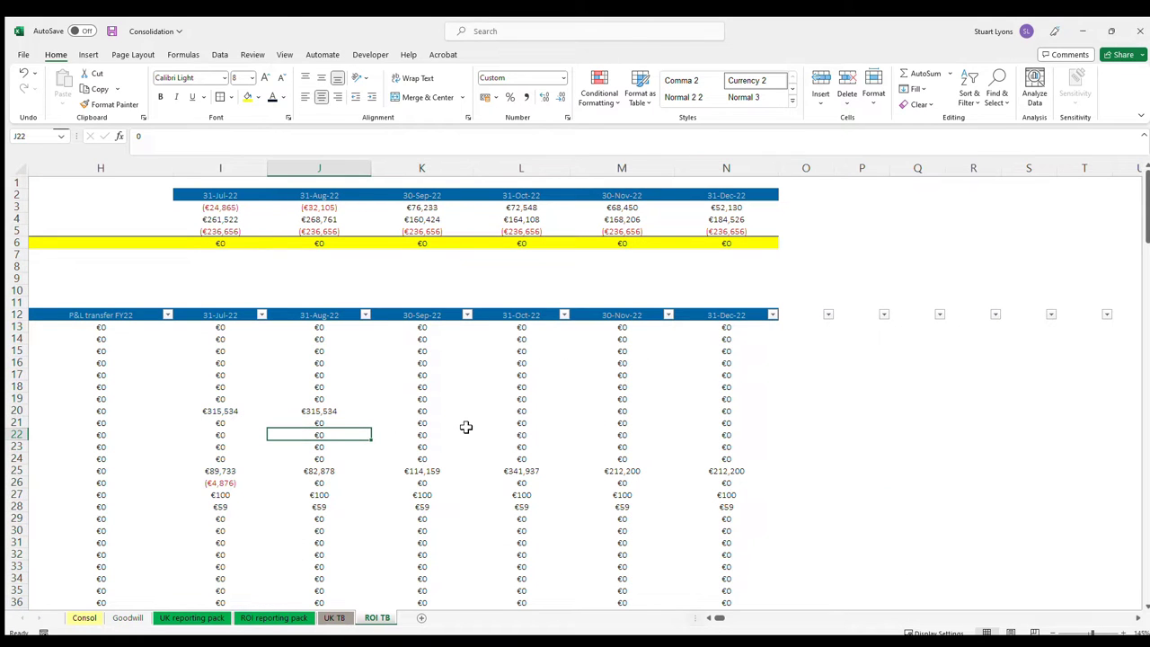
pyautogui.click(199, 366)
pyautogui.press('Left')
pyautogui.press('Left')
pyautogui.press('Left')
pyautogui.press('Left')
pyautogui.press('Left')
pyautogui.press('Left')
pyautogui.press('Left')
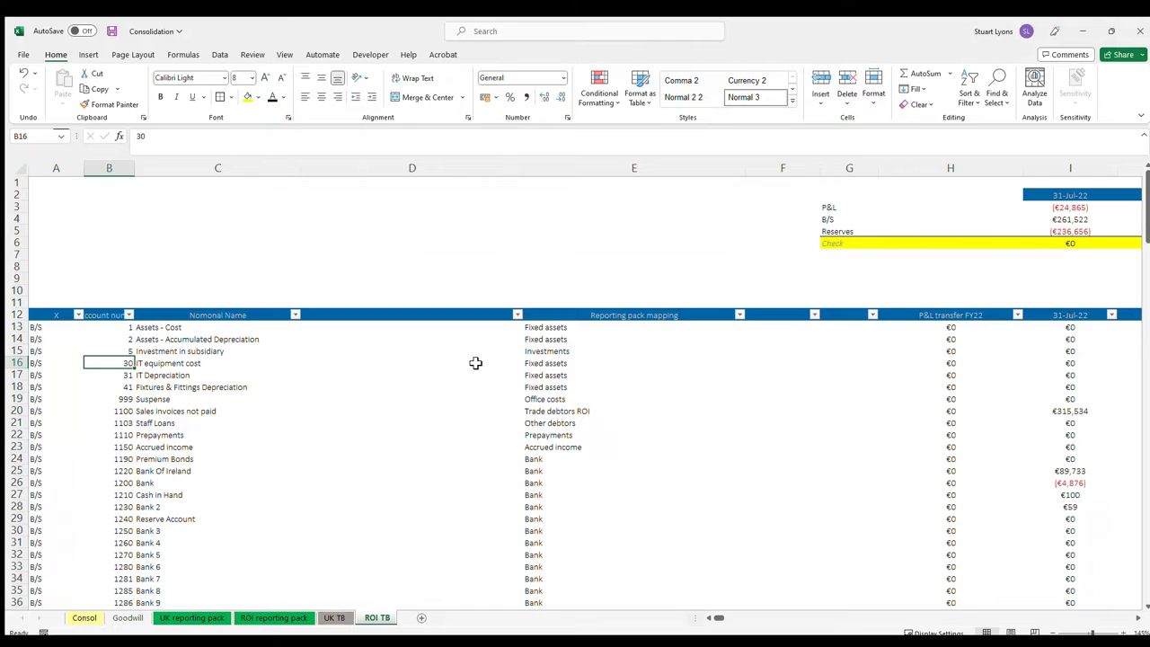
pyautogui.press('Right')
pyautogui.press('Right')
pyautogui.press('Right')
pyautogui.press('Right')
pyautogui.press('Right')
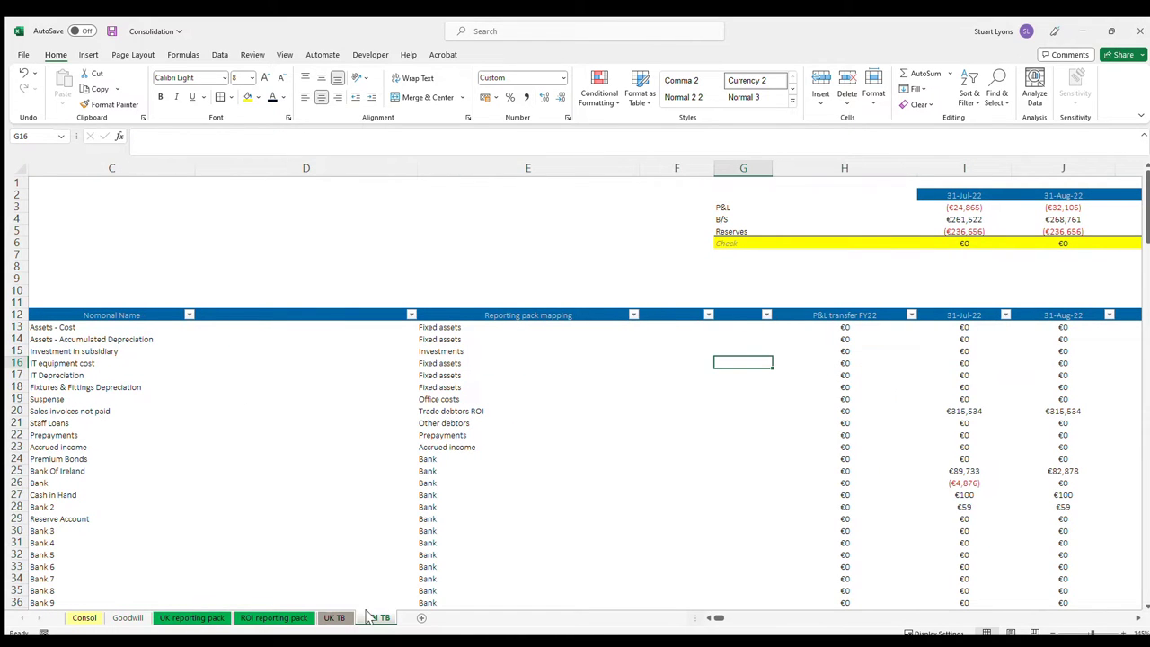
pyautogui.click(347, 619)
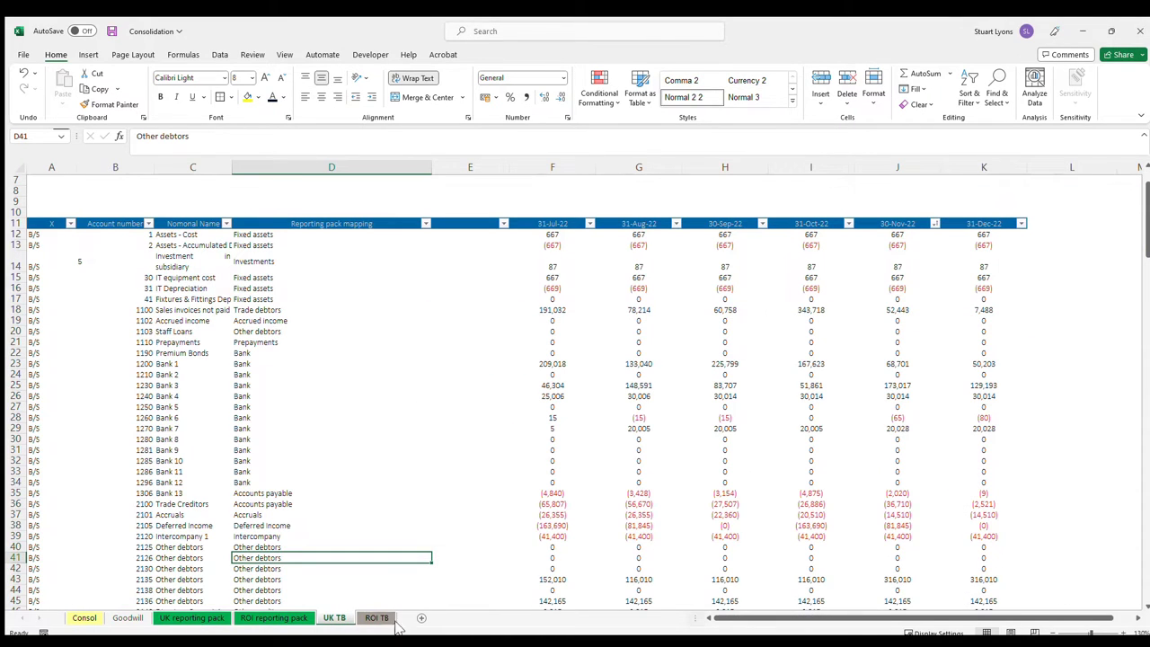
pyautogui.click(364, 618)
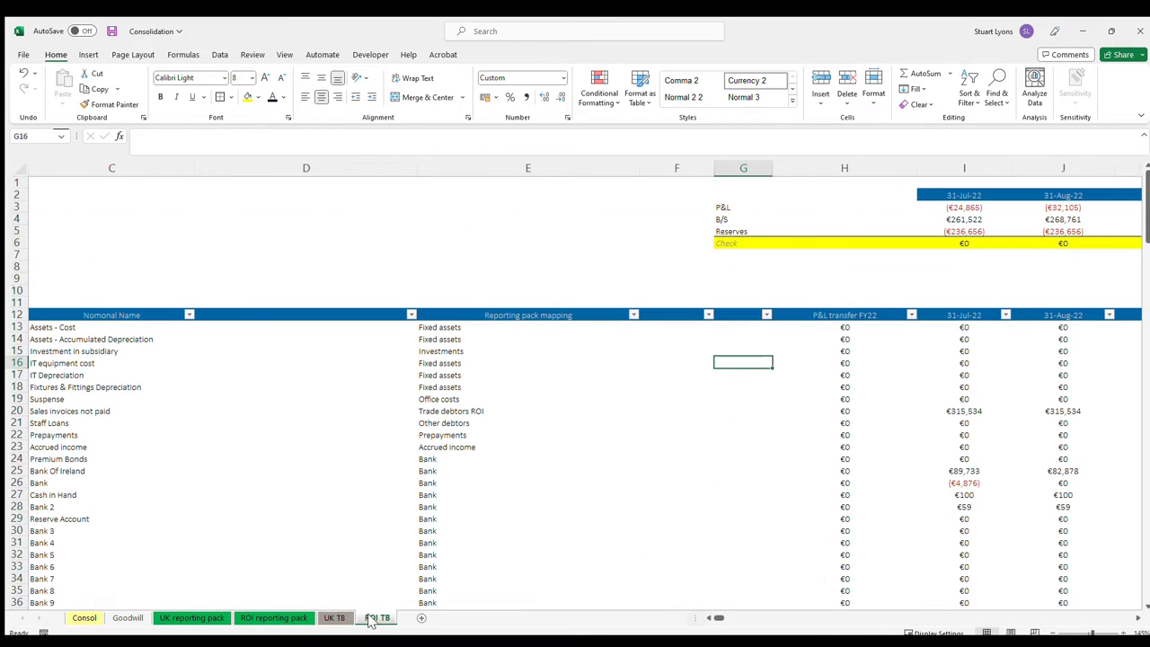
# - Examine the Reporting pack mapping column of the ROI trial balance and the categories assigned to its accounts
pyautogui.click(315, 282)
pyautogui.scroll(-1, 337, 278)
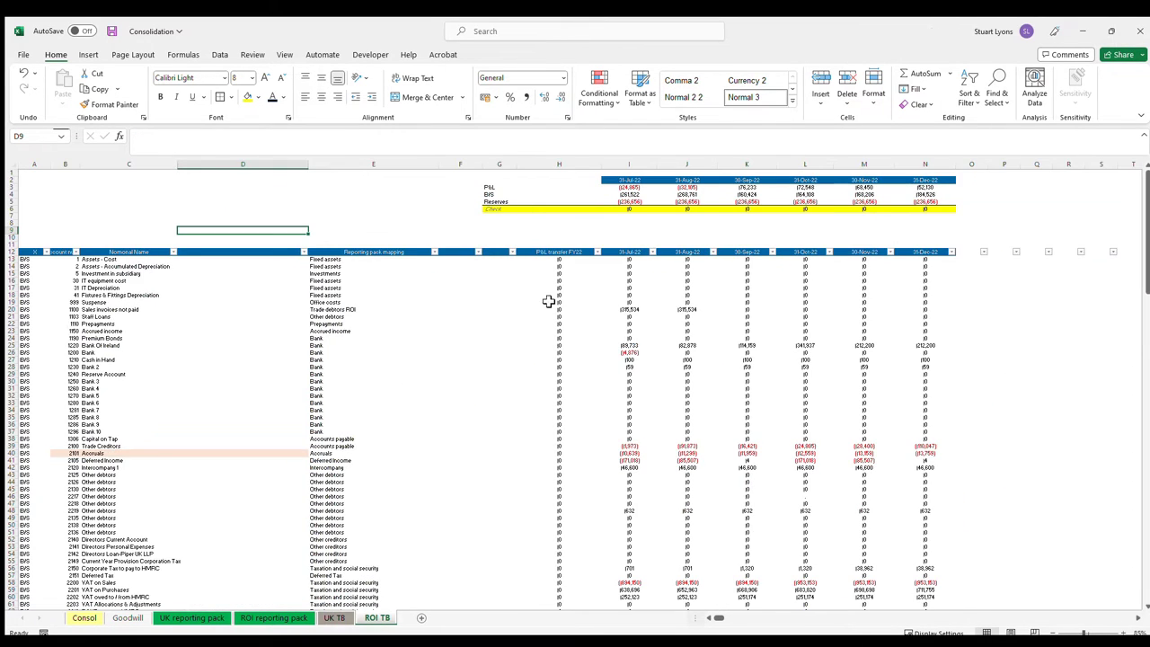
pyautogui.click(323, 447)
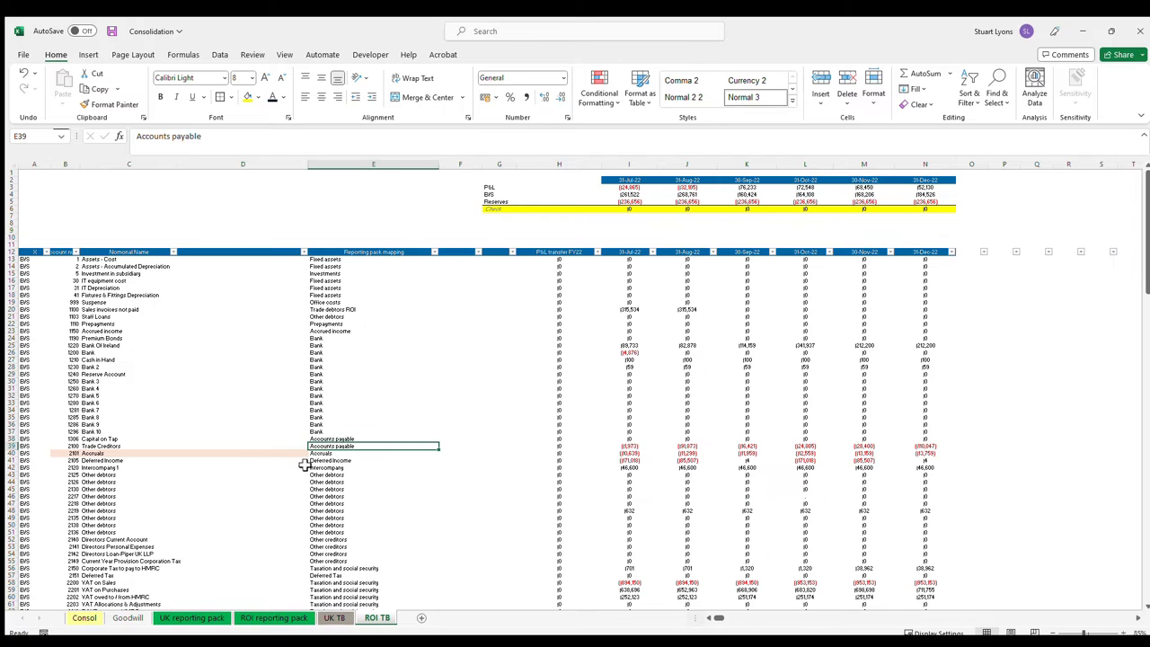
pyautogui.click(359, 162)
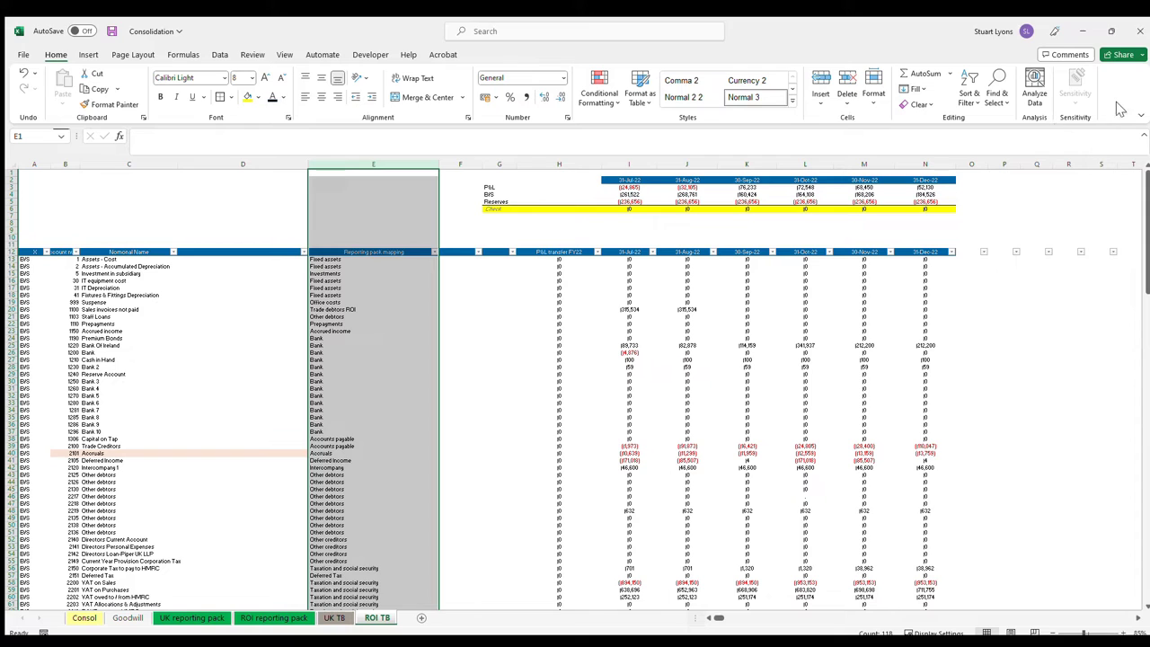
pyautogui.click(373, 352)
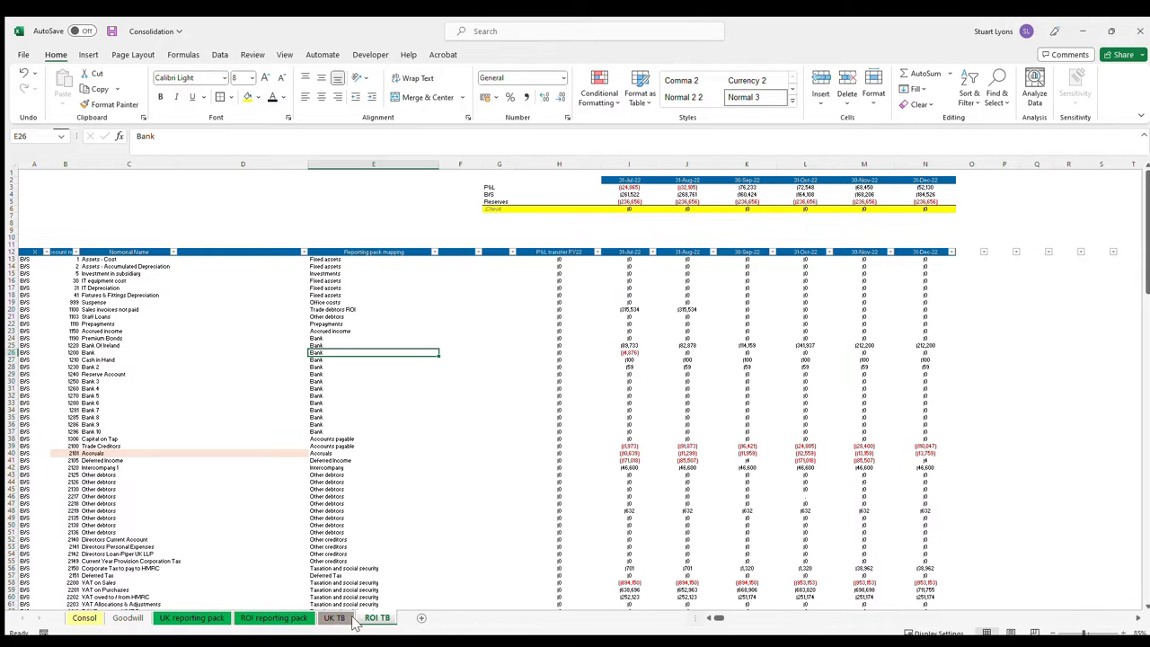
pyautogui.click(382, 253)
pyautogui.click(364, 302)
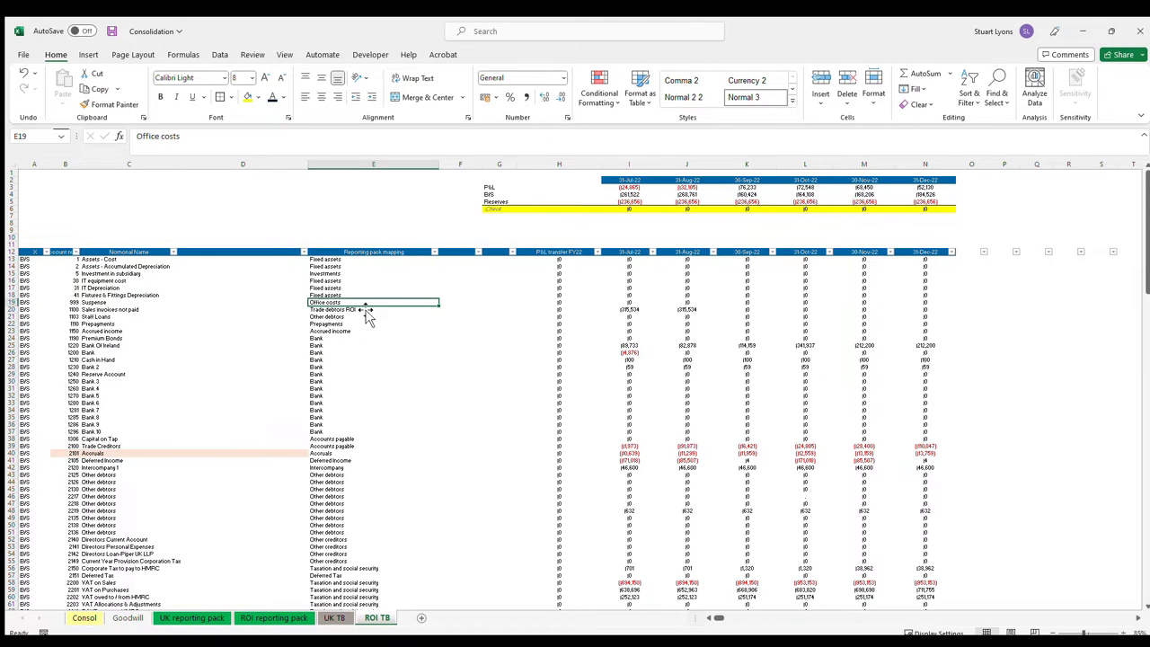
# - Fill the entire Reporting pack mapping column E of the ROI TB sheet with light green
pyautogui.click(371, 164)
pyautogui.scroll(2, 411, 308)
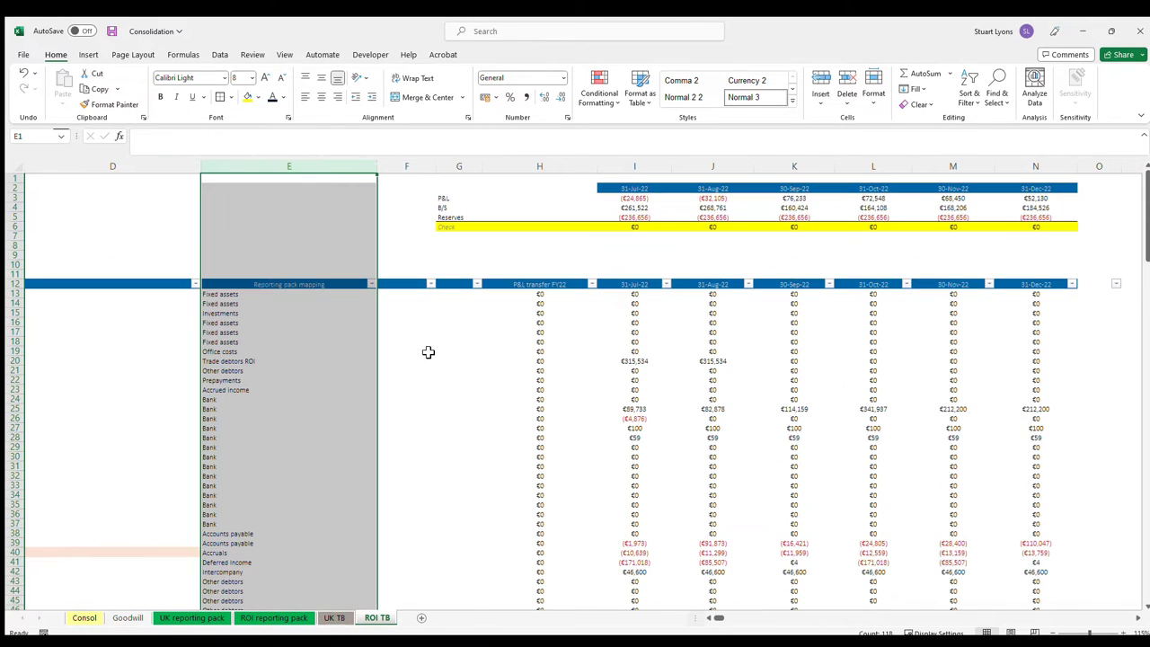
pyautogui.click(258, 99)
pyautogui.click(284, 200)
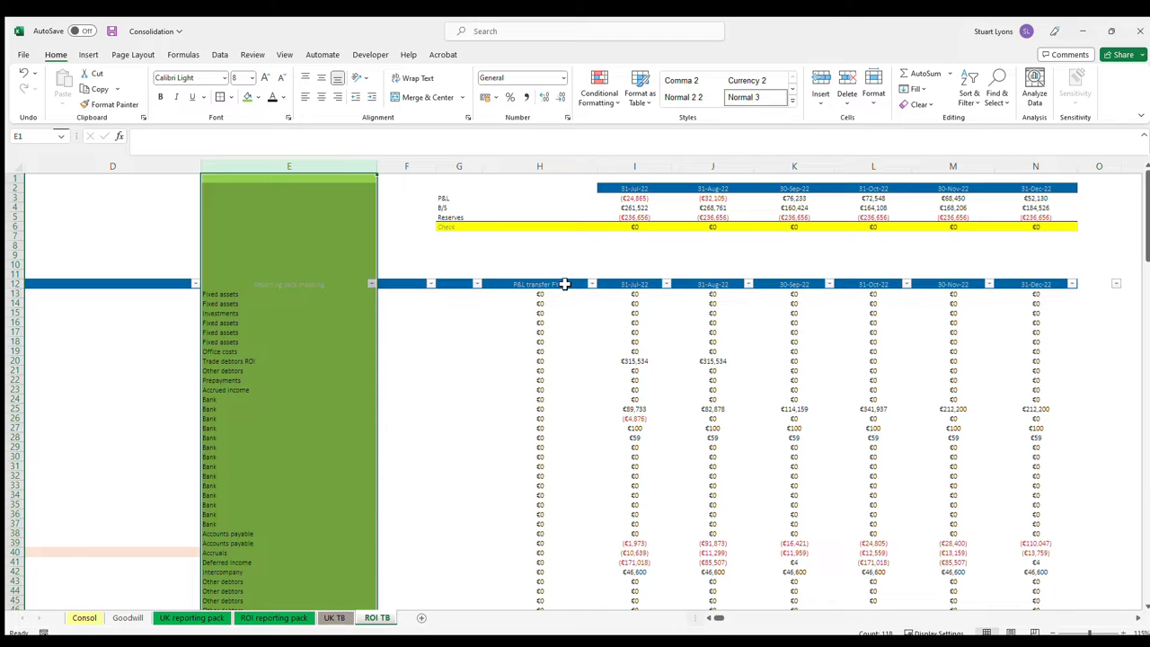
# - Review the P&L lines of the ROI reporting pack, from revenue and cost of sales through the overheads to EBITDA
pyautogui.click(275, 618)
pyautogui.scroll(15, 296, 376)
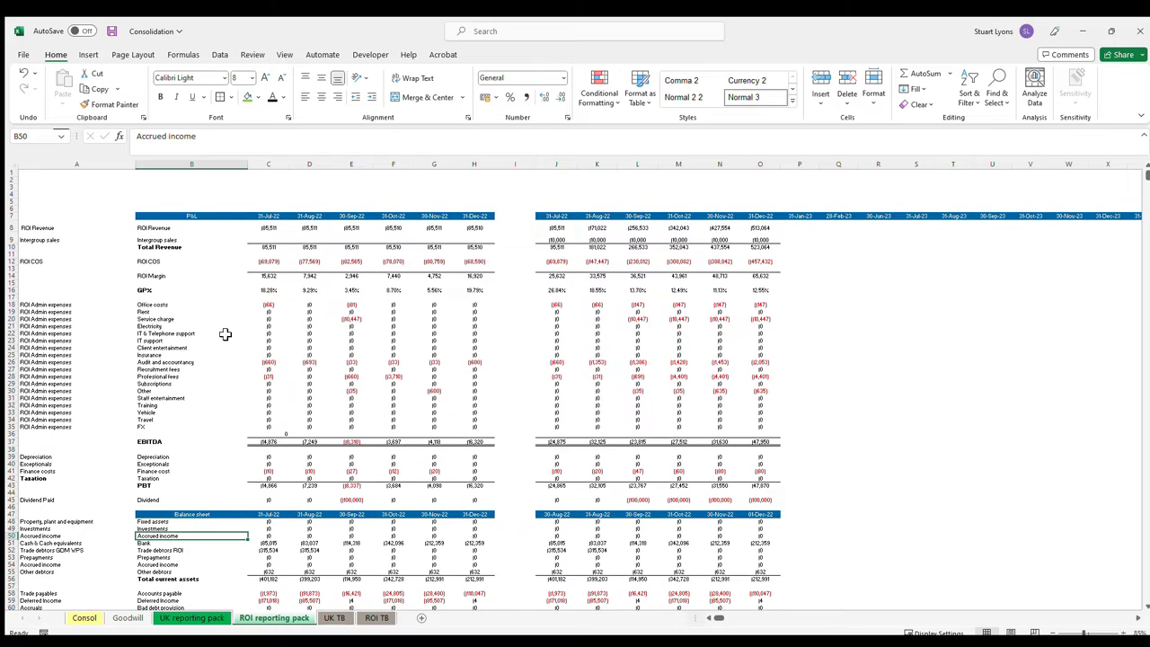
pyautogui.scroll(3, 261, 316)
pyautogui.moveTo(90, 266); pyautogui.dragTo(170, 282)
pyautogui.click(142, 282)
pyautogui.click(78, 323)
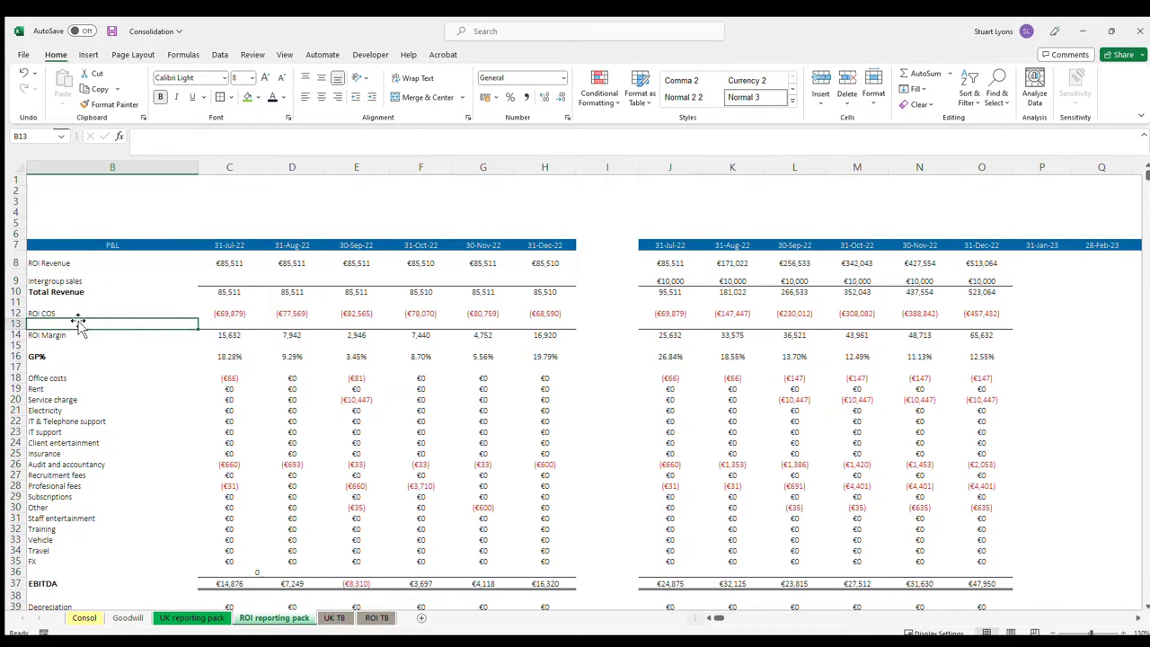
pyautogui.click(81, 346)
pyautogui.click(79, 335)
pyautogui.click(64, 401)
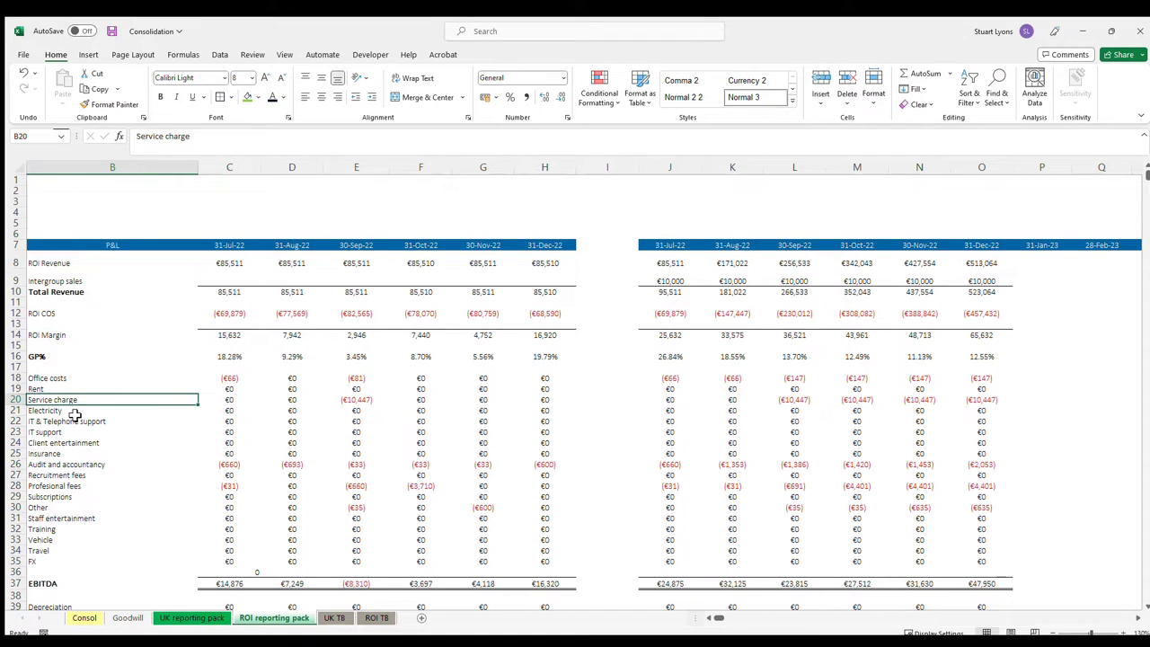
pyautogui.click(78, 378)
pyautogui.click(81, 388)
pyautogui.click(88, 422)
pyautogui.scroll(-4, 87, 421)
pyautogui.click(80, 455)
pyautogui.click(243, 453)
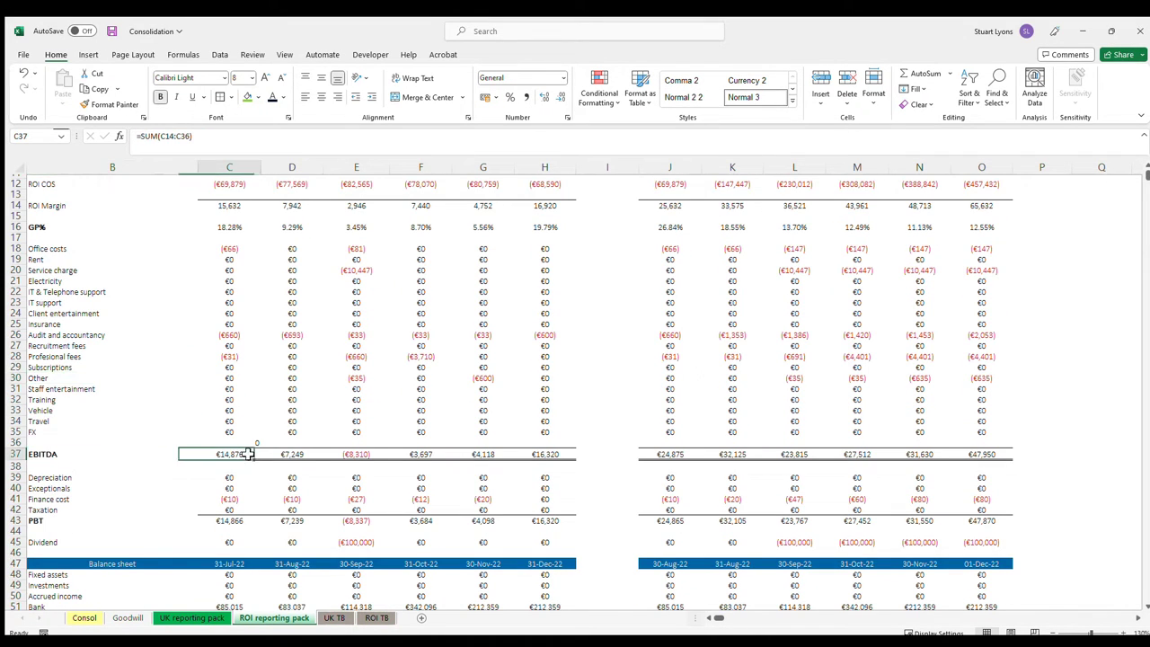
# - Review the ROI reporting pack lines below EBITDA and the balance sheet categories beneath them
pyautogui.moveTo(36, 478); pyautogui.dragTo(64, 509)
pyautogui.scroll(-3, 79, 515)
pyautogui.click(57, 477)
pyautogui.click(85, 488)
pyautogui.click(85, 520)
pyautogui.click(80, 542)
pyautogui.scroll(-9, 91, 495)
pyautogui.scroll(15, 91, 495)
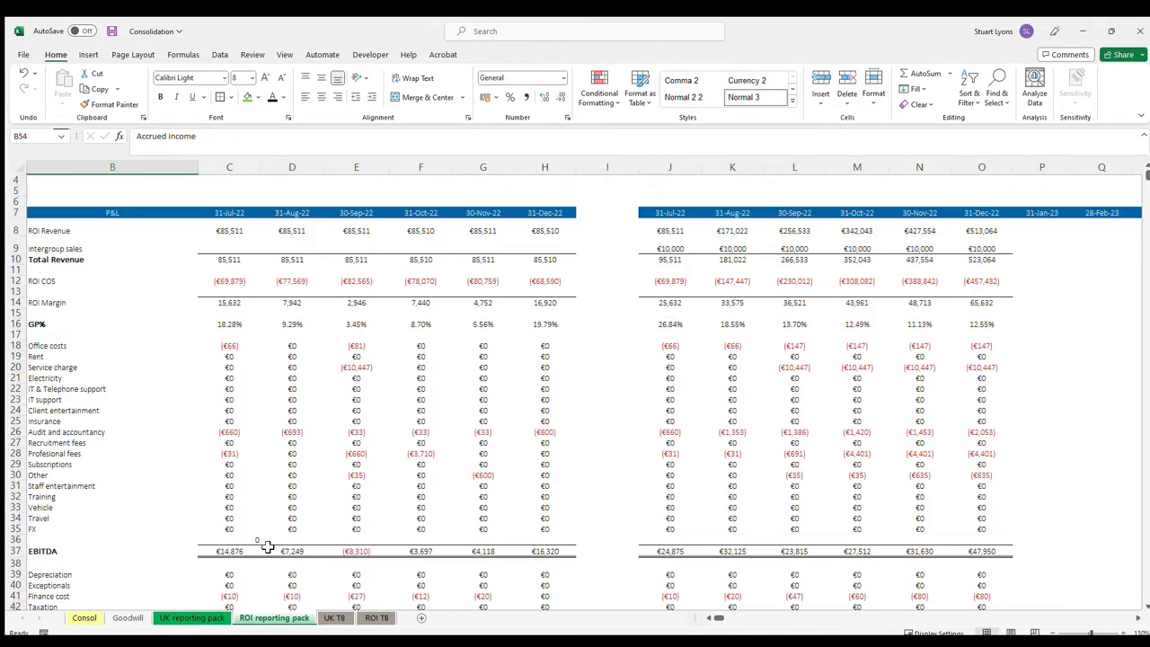
# - Place the ROI TB sheet ahead of UK TB and copy the blue header format from F12 onto the Reporting pack mapping header E12
pyautogui.moveTo(377, 617); pyautogui.dragTo(334, 619)
pyautogui.click(283, 333)
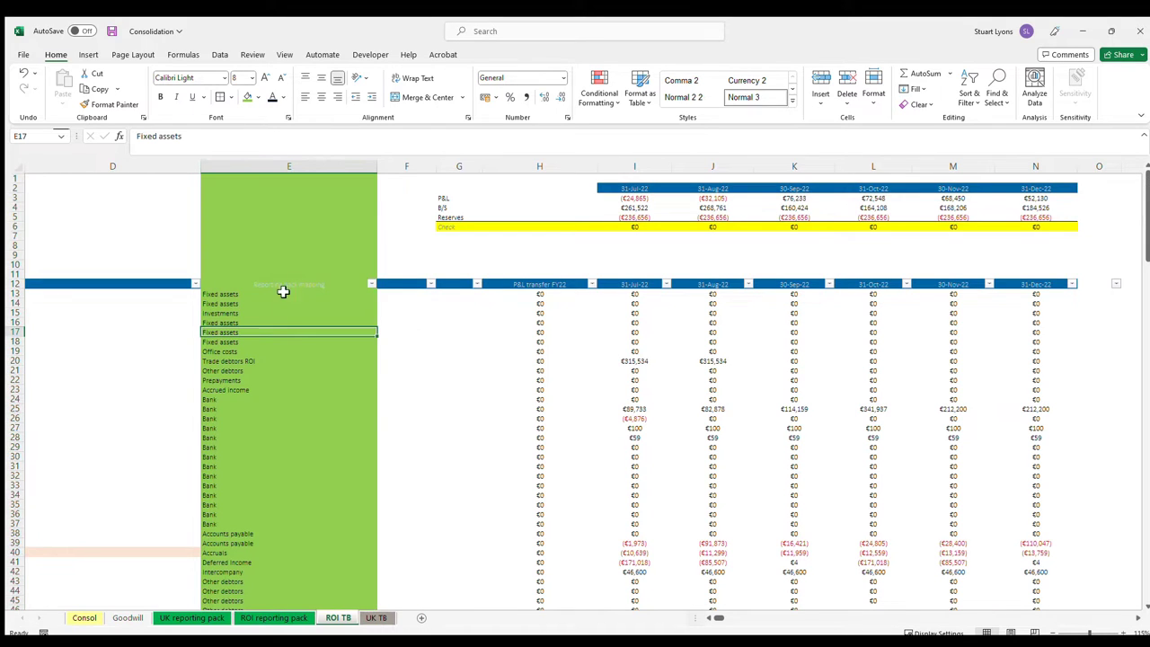
pyautogui.click(412, 282)
pyautogui.click(108, 104)
pyautogui.click(269, 284)
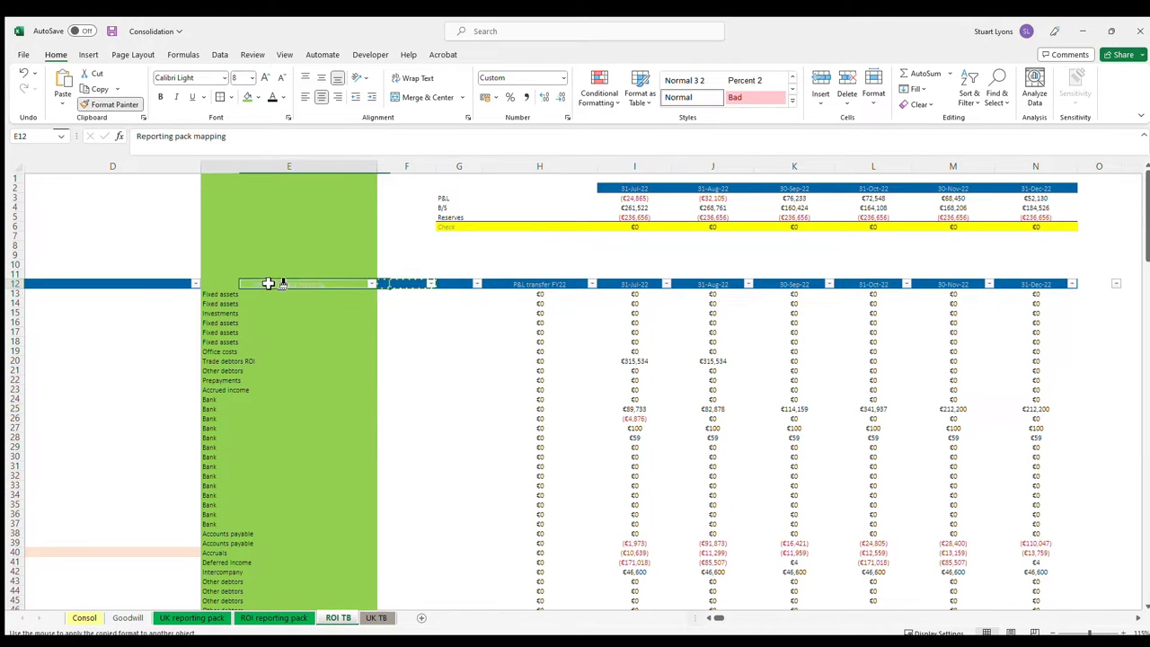
# - Compare the ROI account numbers and nominal names with their green Reporting pack mapping entries throughout the trial balance
pyautogui.click(260, 353)
pyautogui.press('Home')
pyautogui.press('Right')
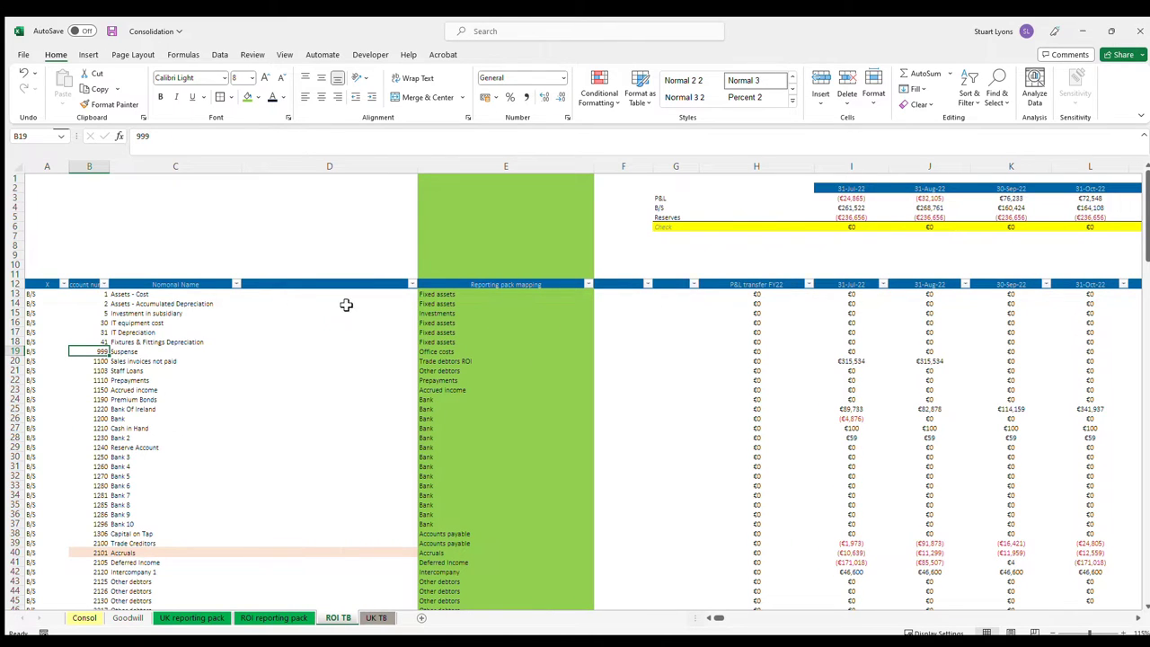
pyautogui.click(471, 303)
pyautogui.press('Down')
pyautogui.press('Down')
pyautogui.press('Down')
pyautogui.press('Down')
pyautogui.press('Down')
pyautogui.press('Down')
pyautogui.press('Down')
pyautogui.press('Down')
pyautogui.press('Down')
pyautogui.press('Down')
pyautogui.press('Down')
pyautogui.press('Down')
pyautogui.press('Down')
pyautogui.press('Down')
pyautogui.scroll(-6, 406, 431)
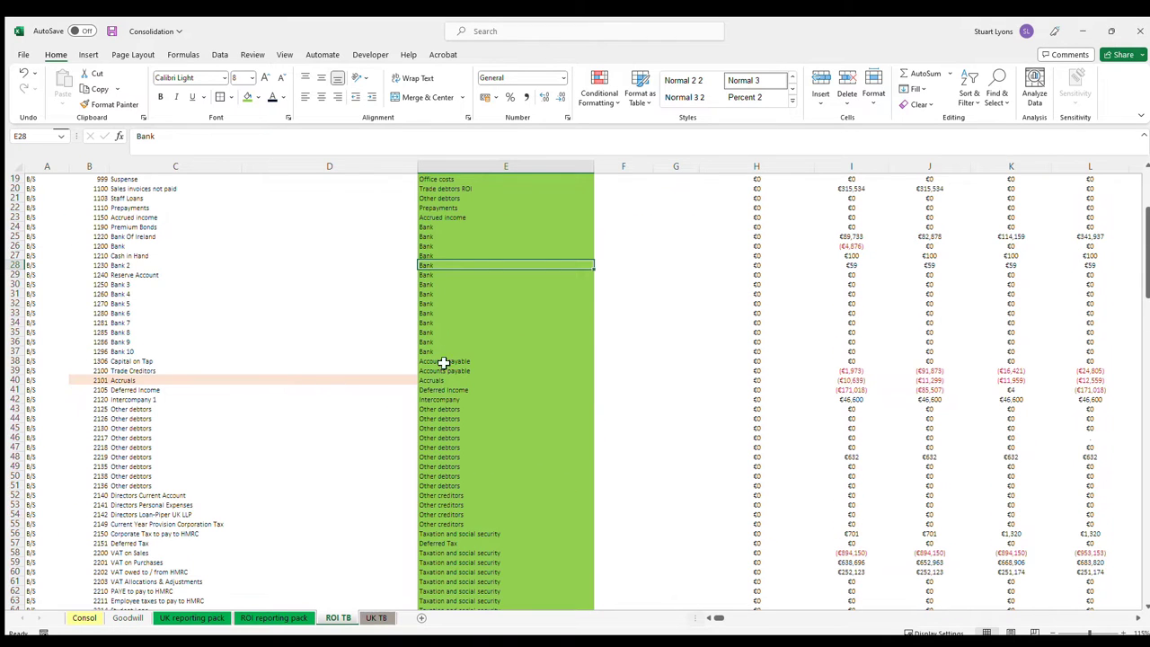
pyautogui.scroll(6, 291, 337)
pyautogui.scroll(-20, 404, 463)
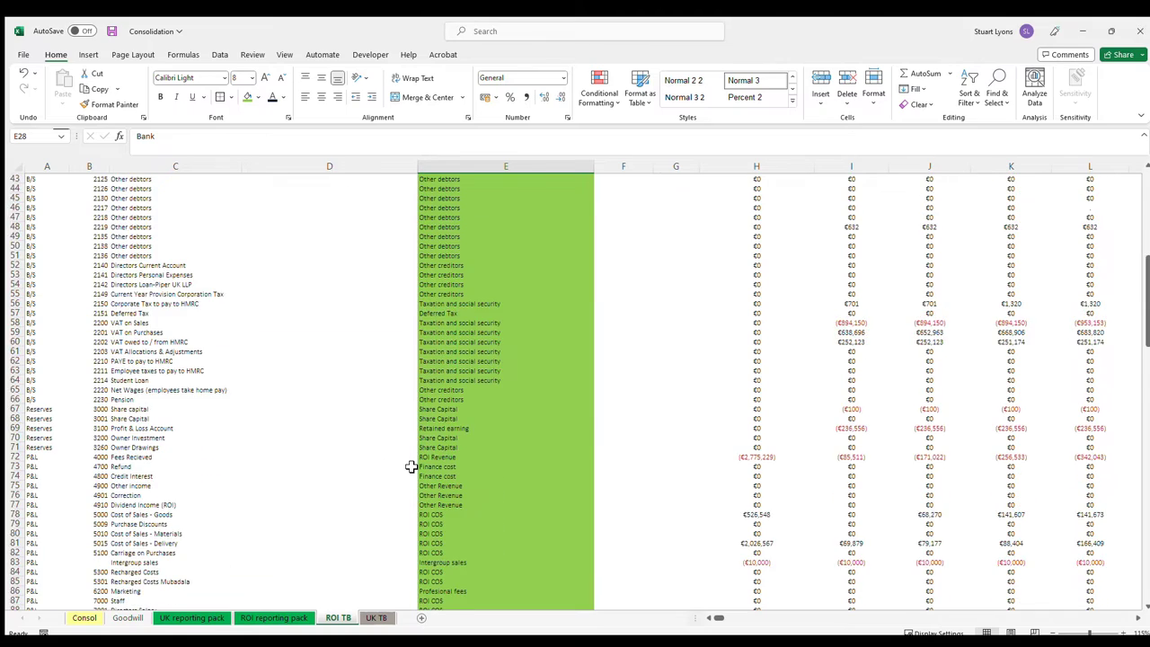
pyautogui.scroll(20, 495, 486)
# - Examine column A's B/S, Reserves and P&L classifications on the ROI TB and select row 72, where the P&L accounts start
pyautogui.click(47, 167)
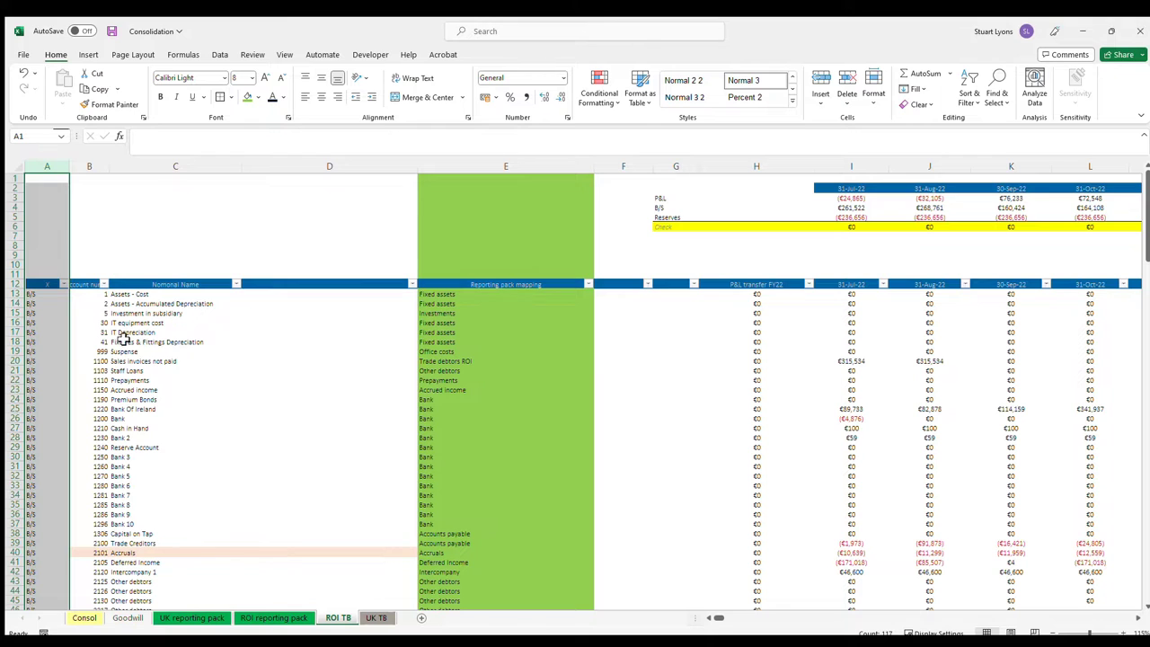
pyautogui.scroll(-13, 107, 405)
pyautogui.scroll(-1, 117, 405)
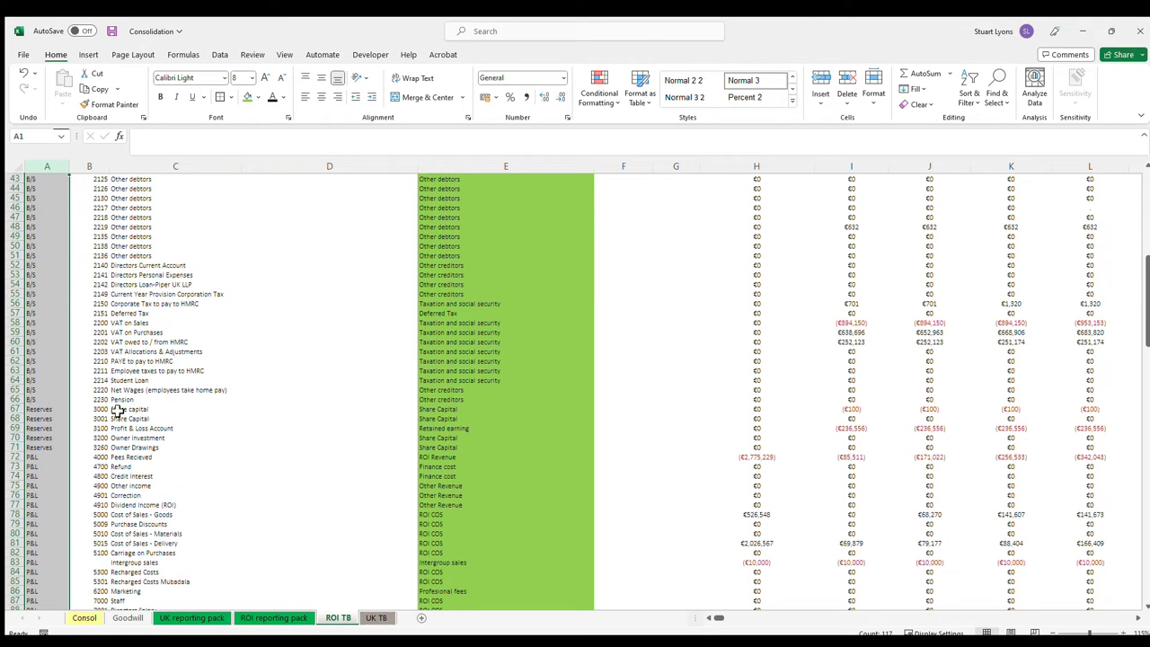
pyautogui.click(78, 457)
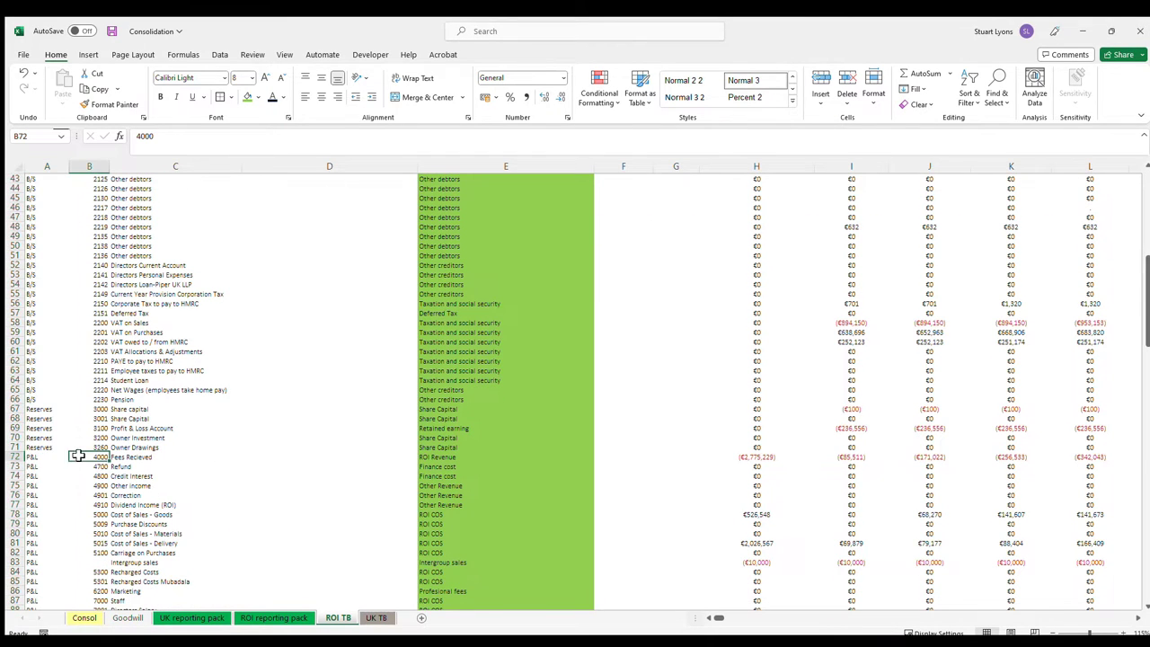
pyautogui.click(18, 457)
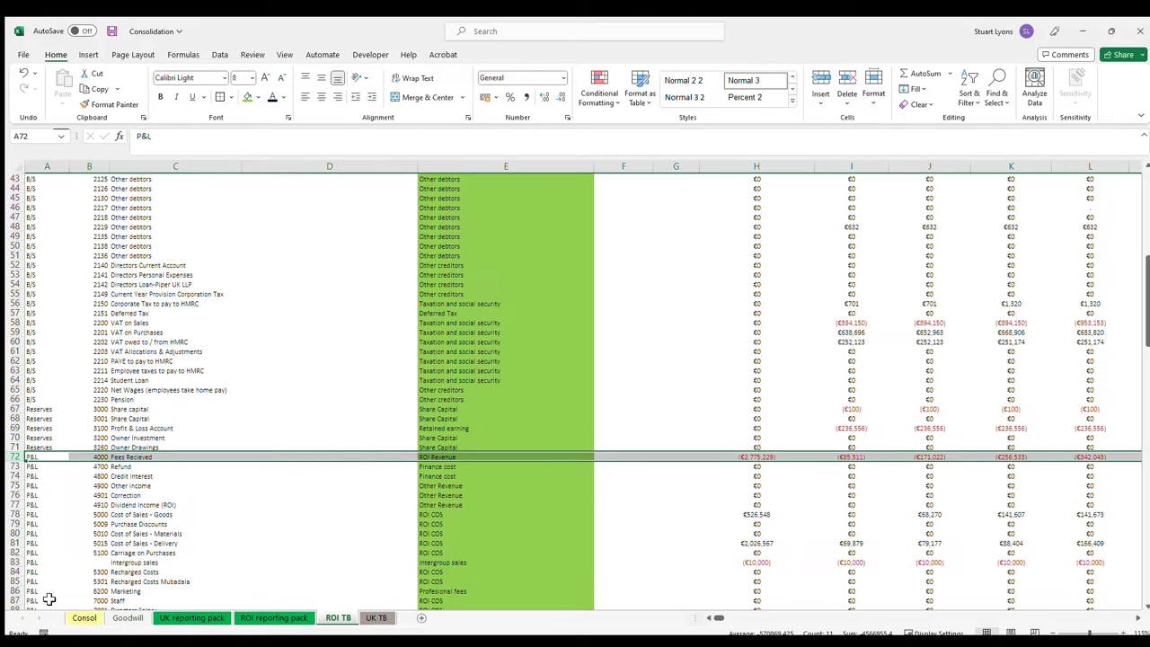
# - Filter the ROI TB's classification column A to show only the P&L accounts
pyautogui.moveTo(105, 411); pyautogui.dragTo(106, 438)
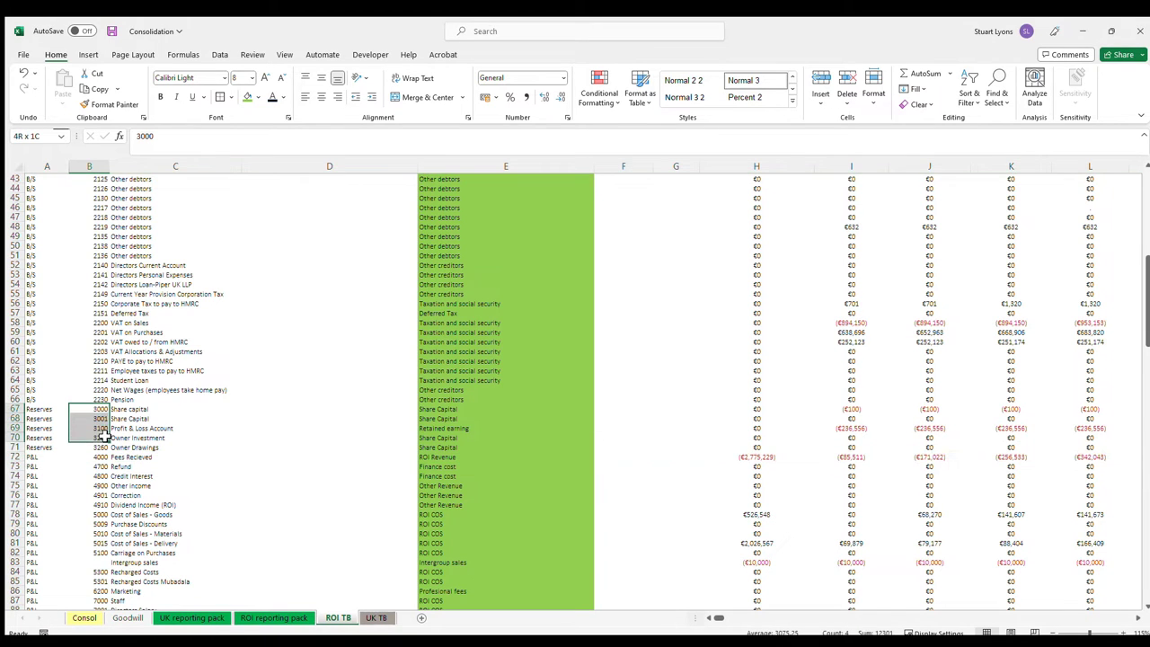
pyautogui.scroll(5, 119, 266)
pyautogui.scroll(9, 99, 188)
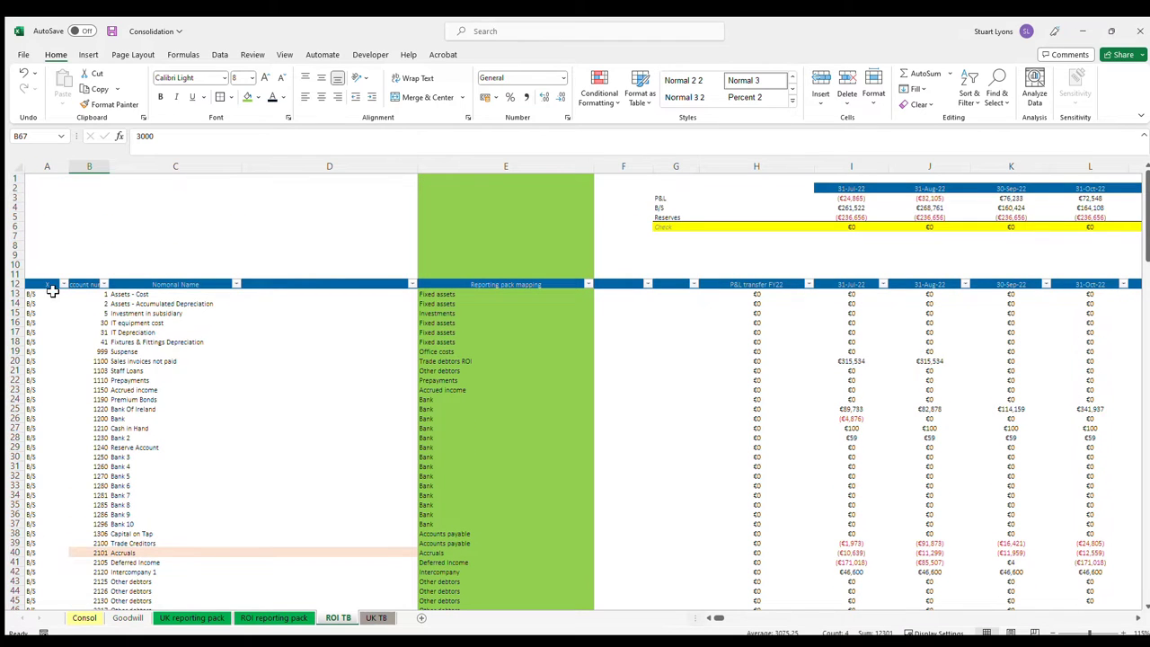
pyautogui.click(54, 285)
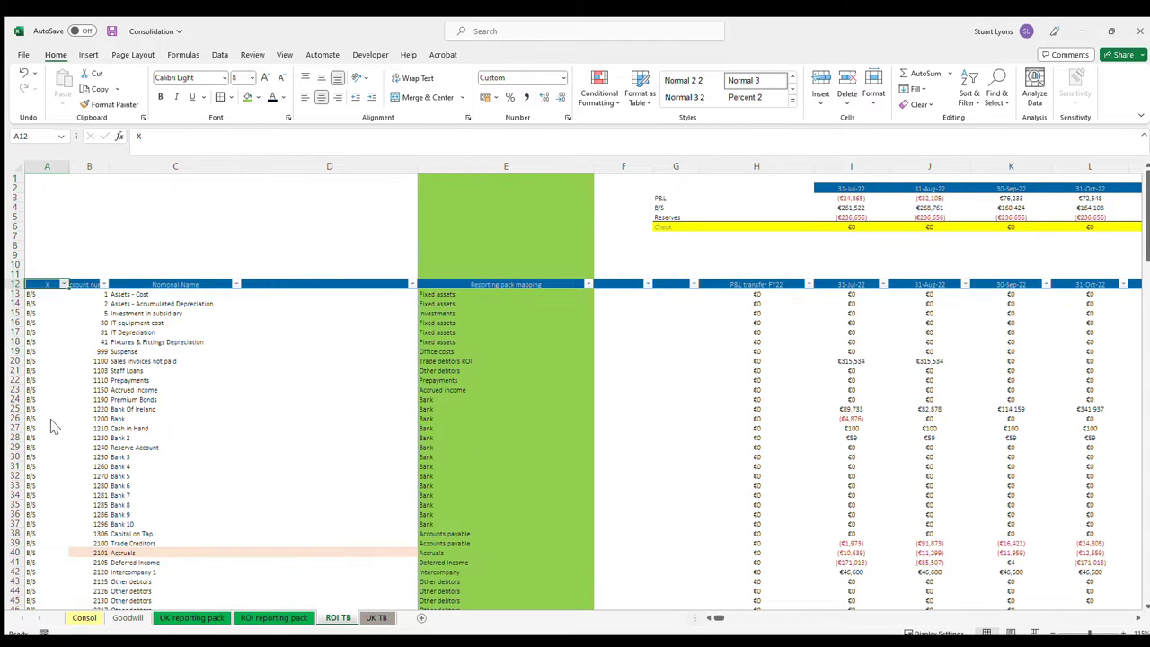
pyautogui.click(89, 538)
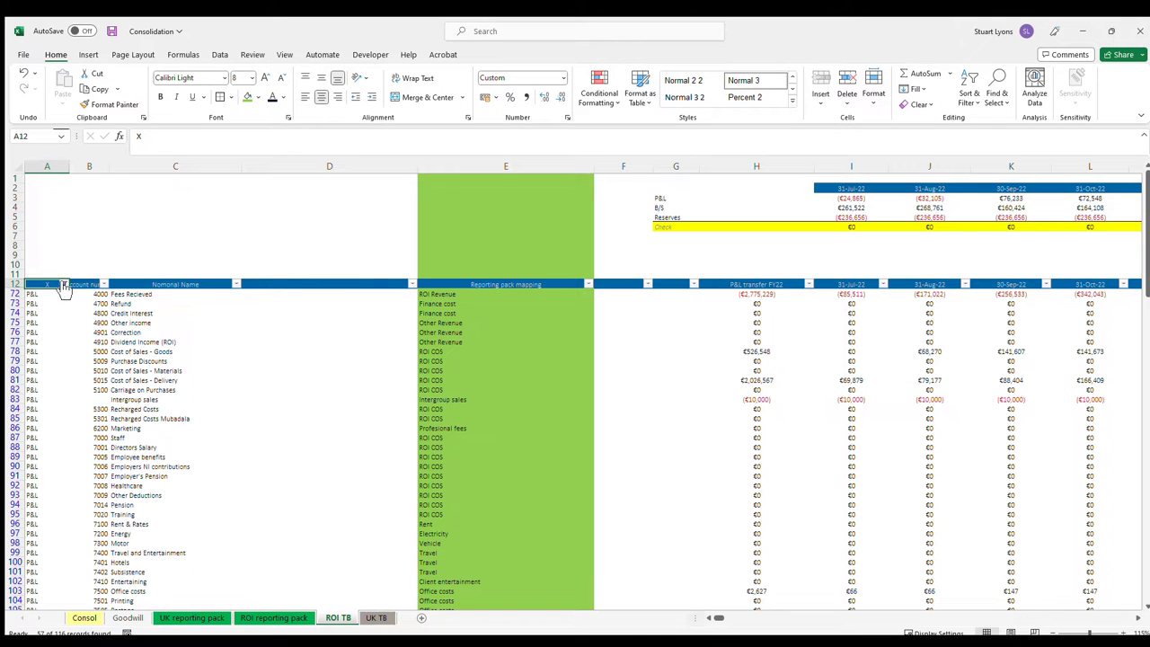
# - Examine how the filtered ROI revenue, cost of sales and Intergroup sales accounts are mapped to reporting pack lines
pyautogui.click(477, 295)
pyautogui.press('Down')
pyautogui.press('Down')
pyautogui.press('Down')
pyautogui.press('Down')
pyautogui.press('Down')
pyautogui.press('Down')
pyautogui.press('Down')
pyautogui.press('Down')
pyautogui.click(212, 323)
pyautogui.press('Down')
pyautogui.press('Down')
pyautogui.press('Down')
pyautogui.press('Down')
pyautogui.press('Down')
pyautogui.press('Down')
pyautogui.press('Down')
pyautogui.press('Down')
pyautogui.press('Down')
pyautogui.press('Down')
pyautogui.press('Down')
pyautogui.press('Down')
pyautogui.press('Down')
pyautogui.press('Down')
pyautogui.moveTo(225, 361); pyautogui.dragTo(189, 390)
pyautogui.moveTo(445, 353); pyautogui.dragTo(446, 390)
pyautogui.click(223, 418)
pyautogui.click(162, 400)
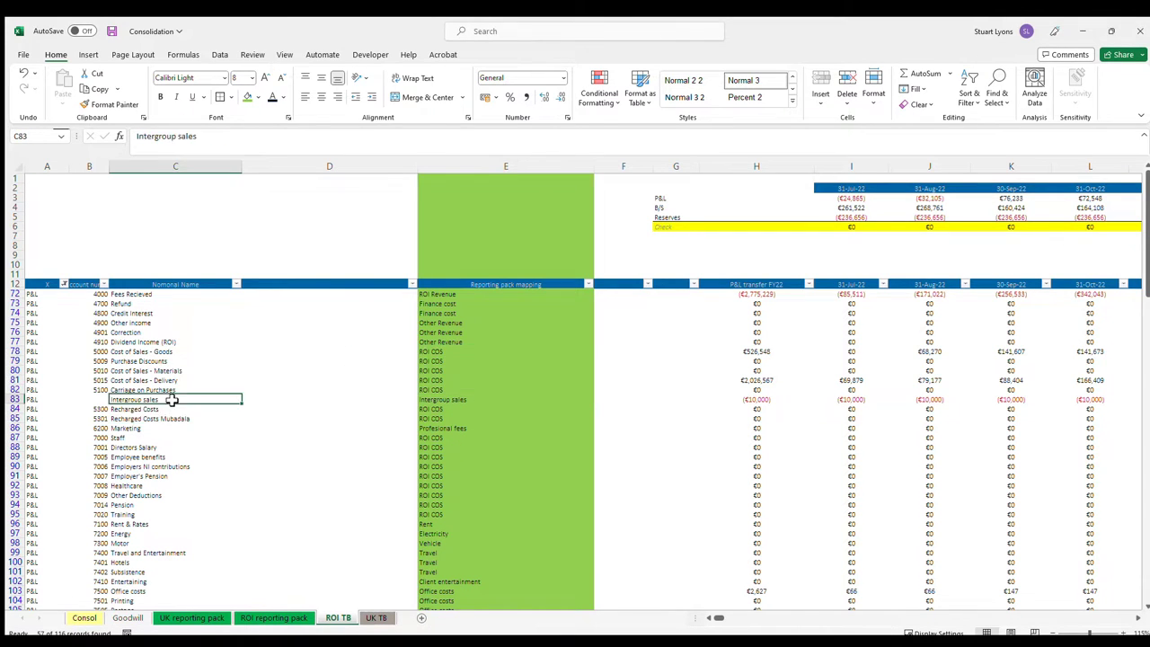
# - Check the mappings of the ROI overhead accounts, including the Travel, Office costs and IT & Telephone support lines
pyautogui.scroll(-6, 193, 511)
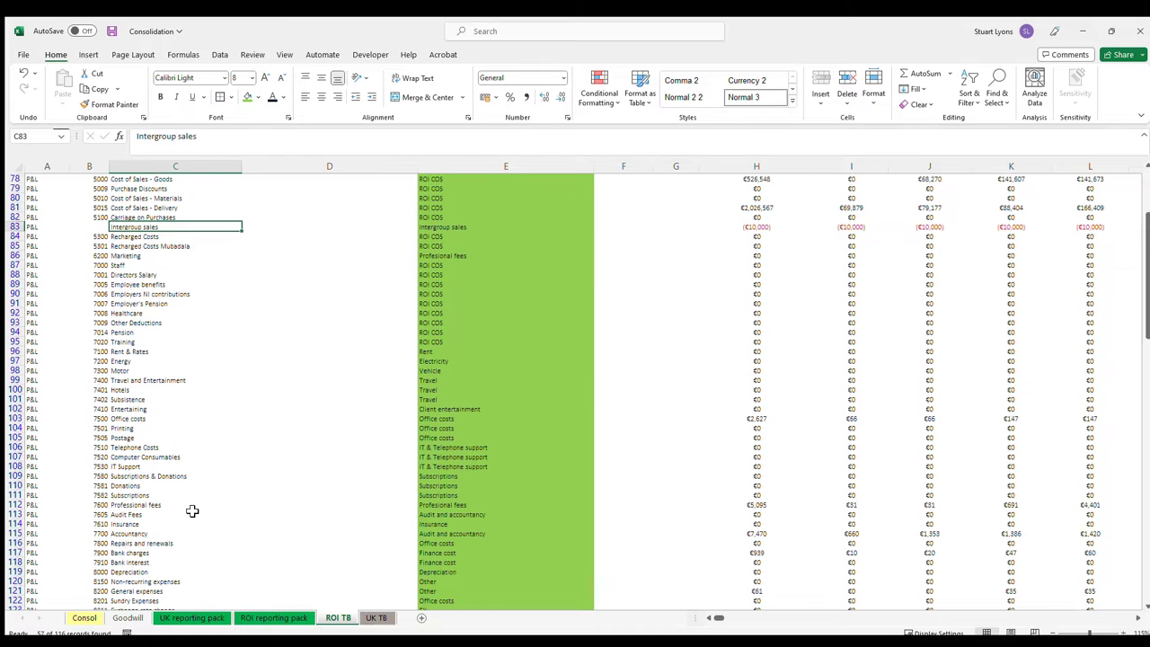
pyautogui.moveTo(443, 364); pyautogui.dragTo(465, 440)
pyautogui.click(465, 440)
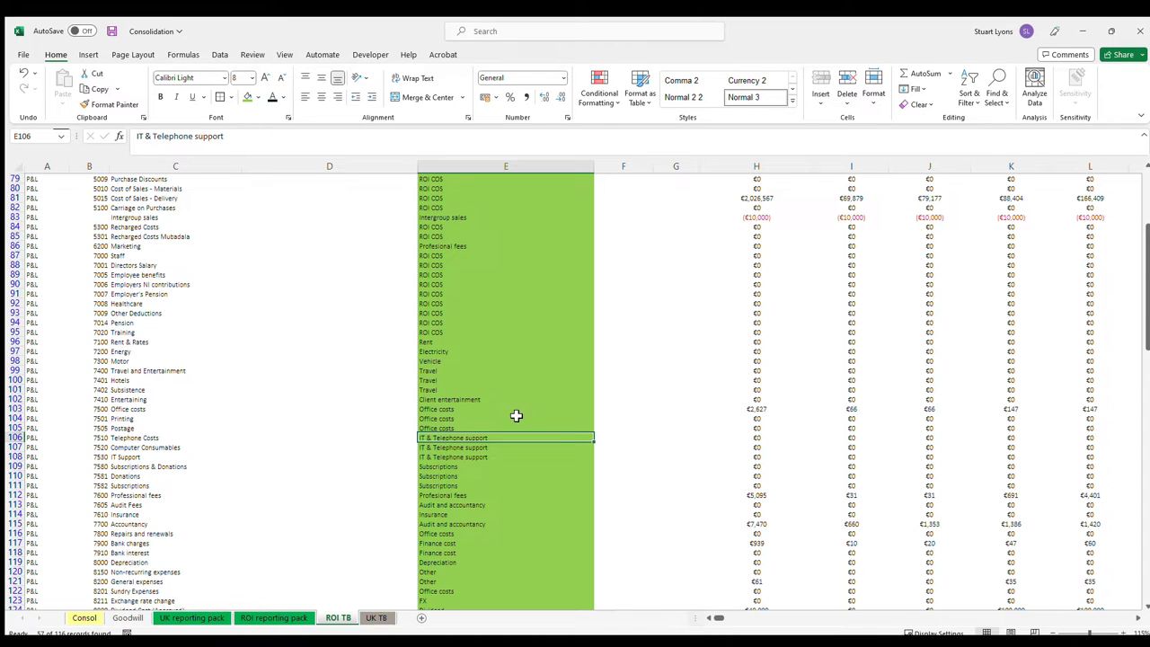
pyautogui.scroll(5, 517, 411)
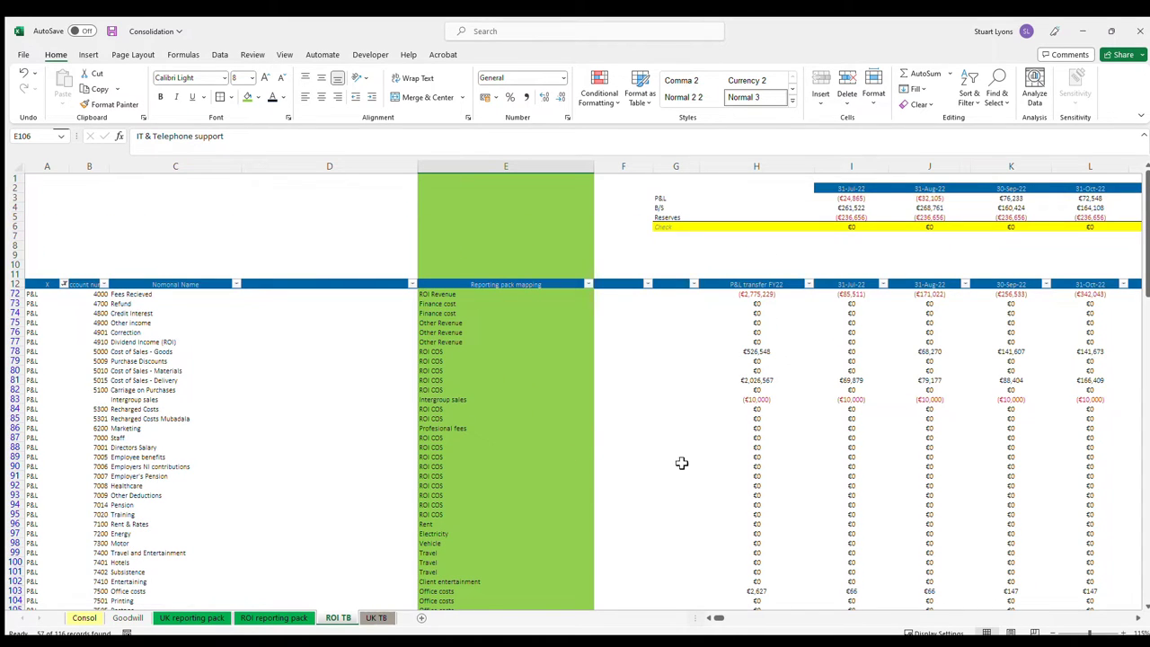
# - Review the Group mapping labels from UK Revenue down through the admin expenses on the UK reporting pack
pyautogui.click(194, 618)
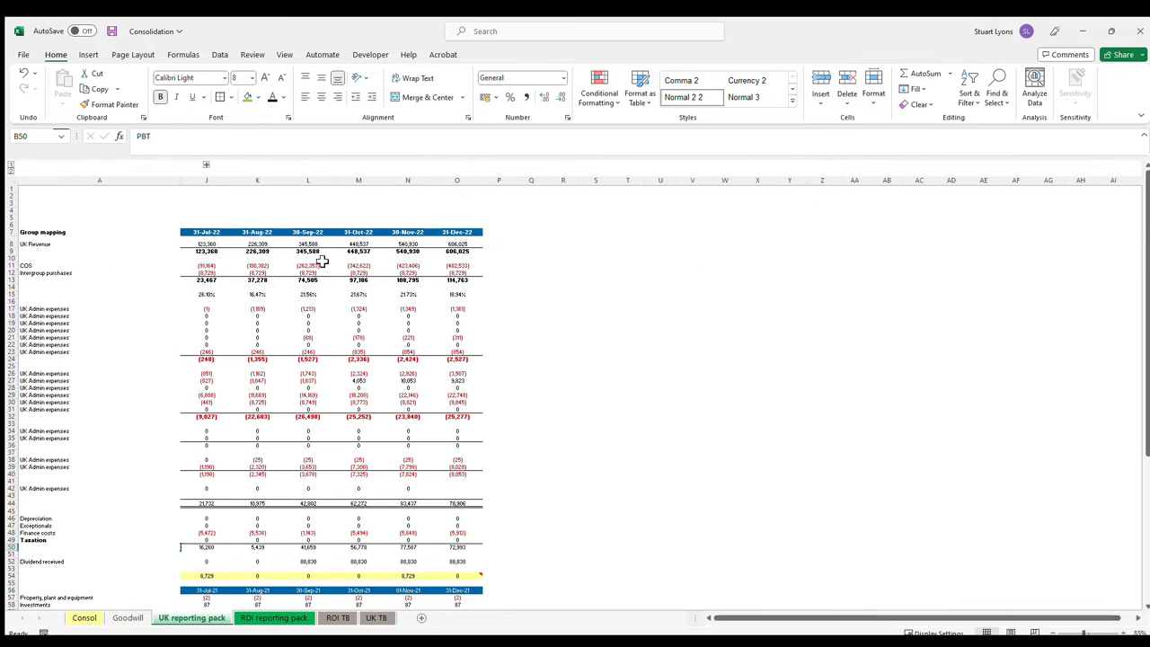
pyautogui.moveTo(60, 252); pyautogui.dragTo(53, 409)
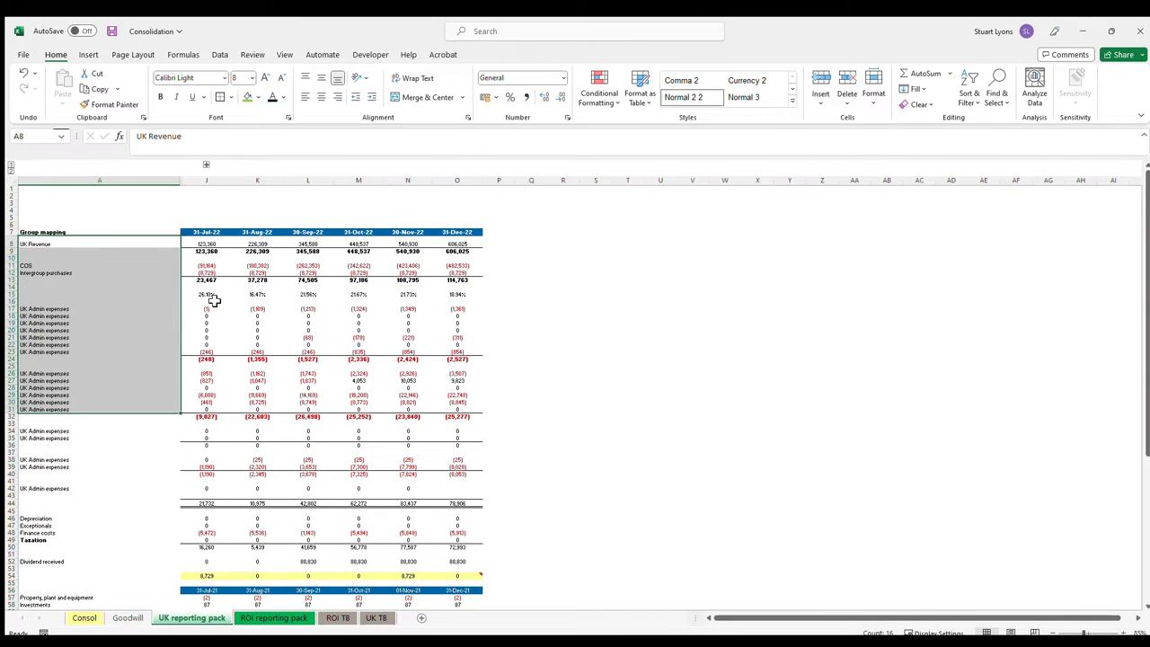
pyautogui.click(204, 167)
# - Review the line descriptions in column B of the ROI reporting pack, starting from ROI Revenue in B8
pyautogui.click(260, 619)
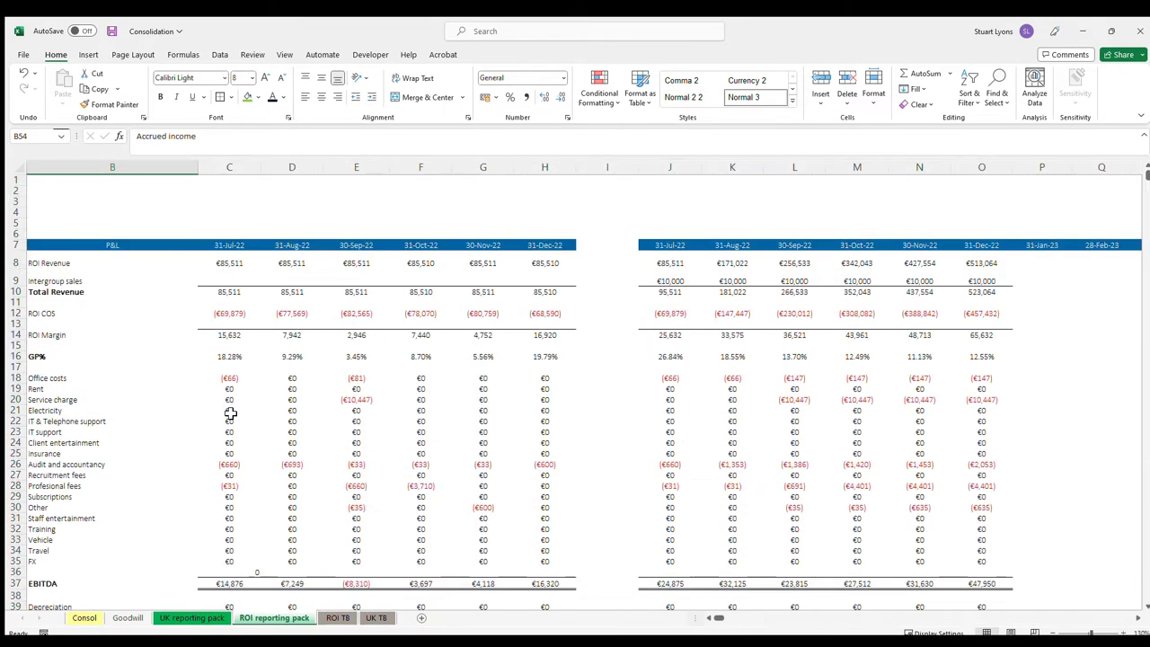
pyautogui.moveTo(54, 253); pyautogui.dragTo(84, 314)
pyautogui.scroll(20, 84, 331)
pyautogui.scroll(-6, 219, 436)
pyautogui.scroll(7, 219, 426)
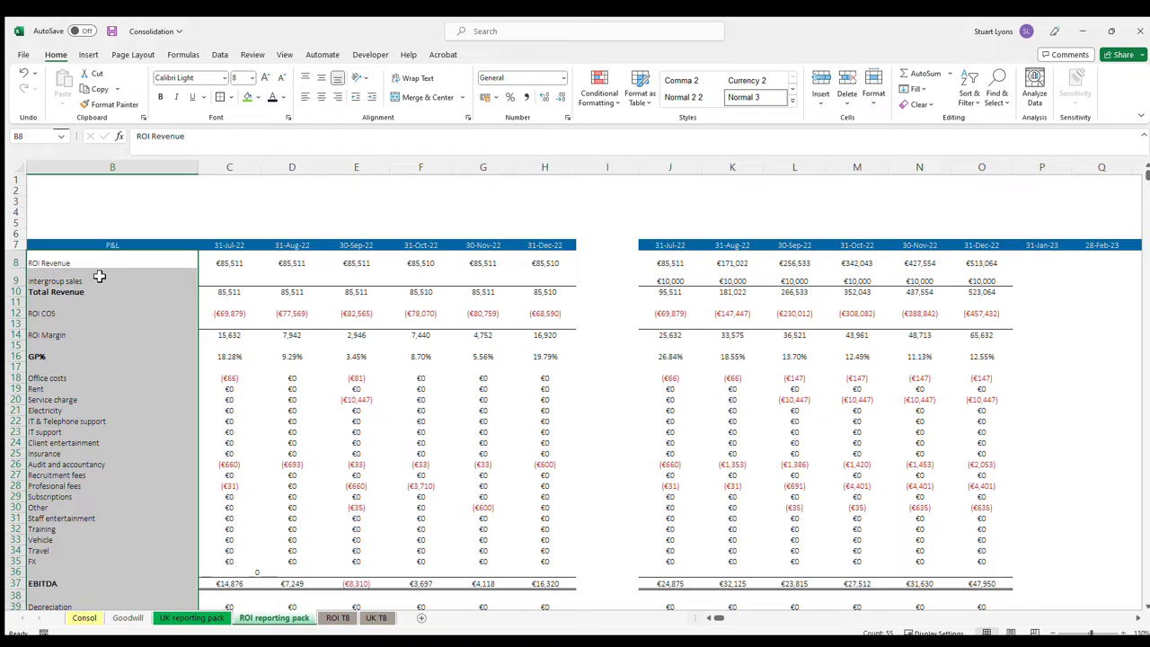
# - Copy the P&L reporting pack mappings from E72 down to row 128 of ROI TB into a new sheet at A6
pyautogui.click(347, 620)
pyautogui.moveTo(500, 305); pyautogui.dragTo(500, 299)
pyautogui.click(499, 298)
pyautogui.hotkey('ctrl', 'shift', 'Down')
pyautogui.hotkey('ctrl', 'c')
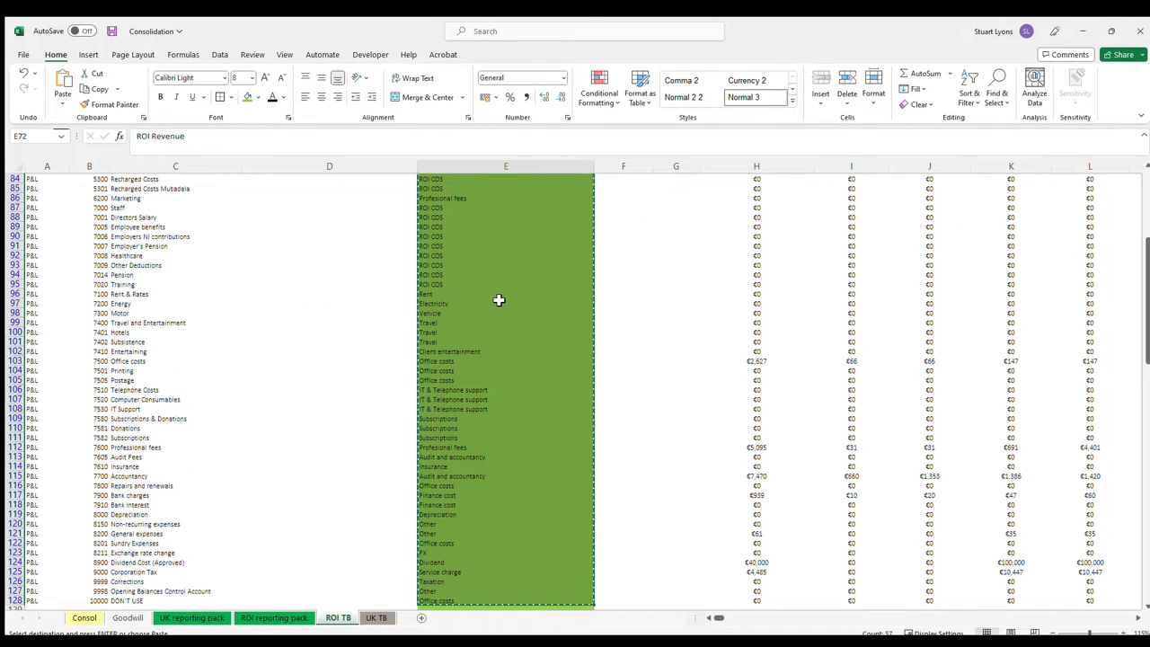
pyautogui.click(274, 619)
pyautogui.scroll(-15, 299, 550)
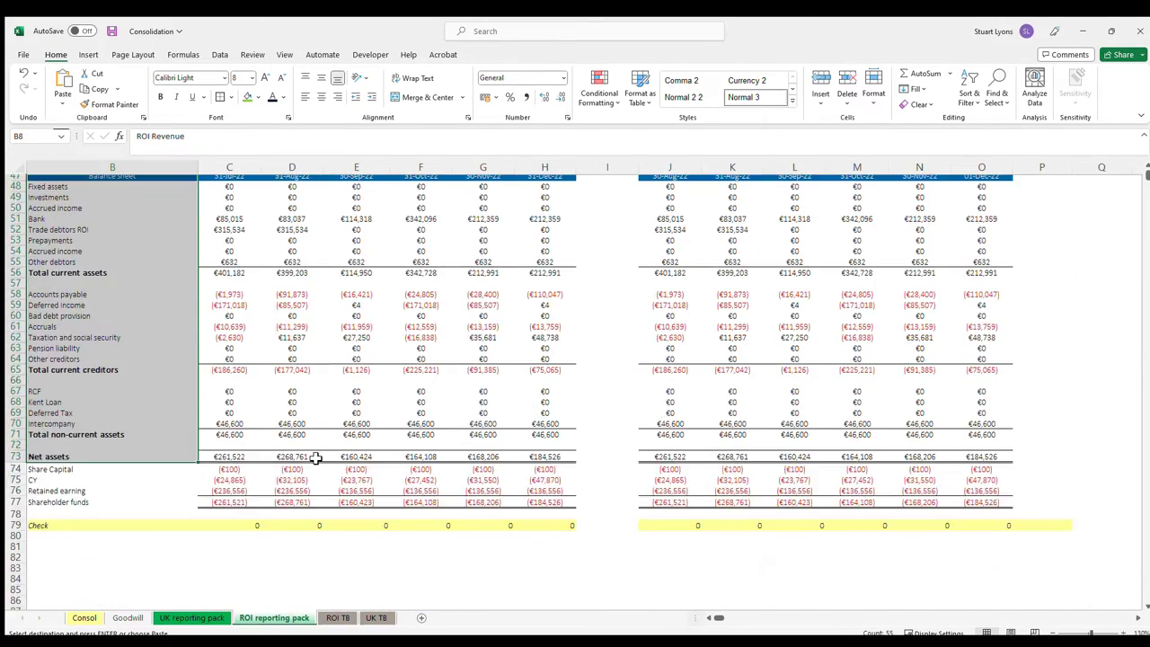
pyautogui.scroll(5, 393, 494)
pyautogui.click(397, 618)
pyautogui.click(52, 235)
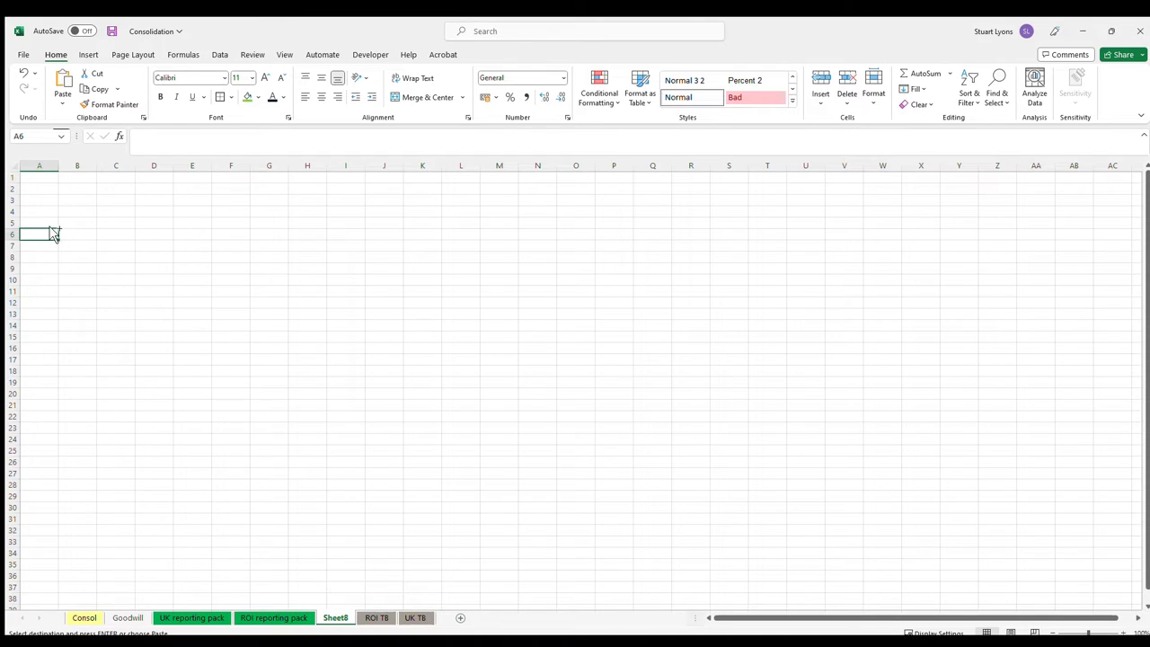
pyautogui.hotkey('ctrl', 'v')
# - Fit column A to the pasted mapping names and remove the duplicate entries from the list
pyautogui.doubleClick(60, 169)
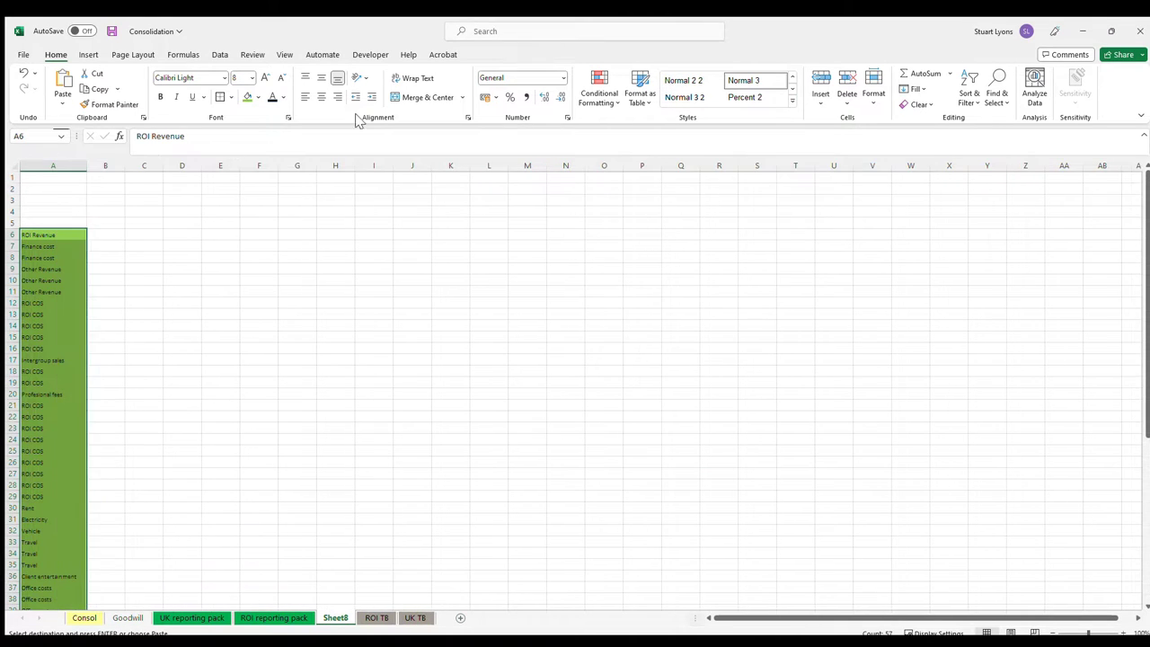
pyautogui.scroll(4, 444, 234)
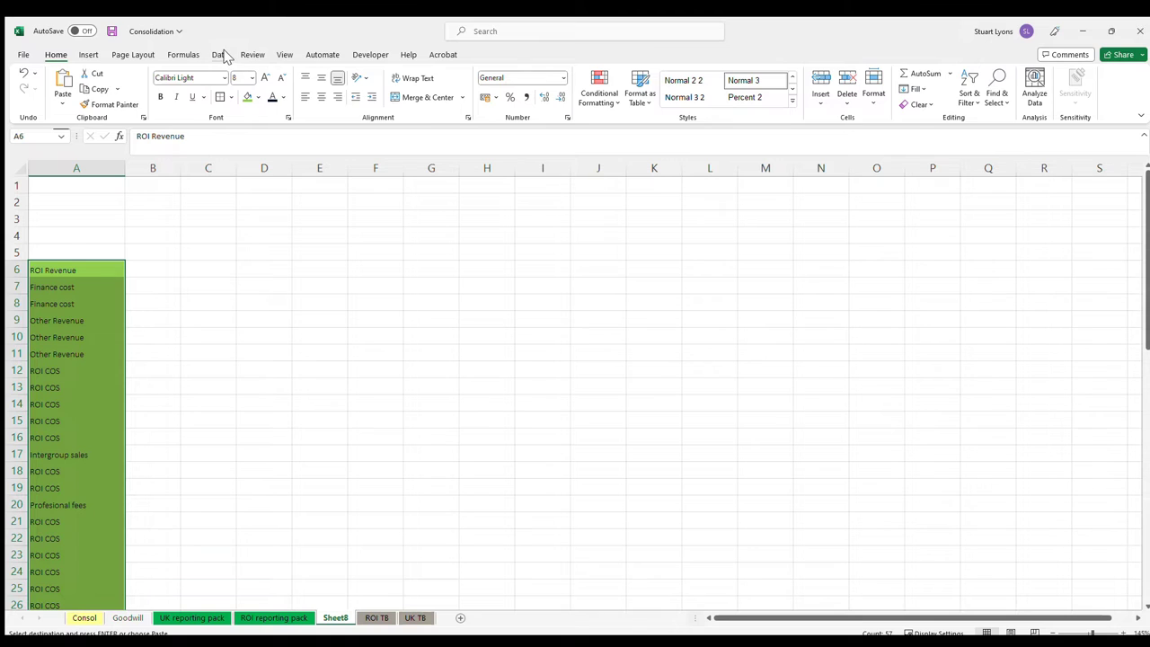
pyautogui.click(221, 55)
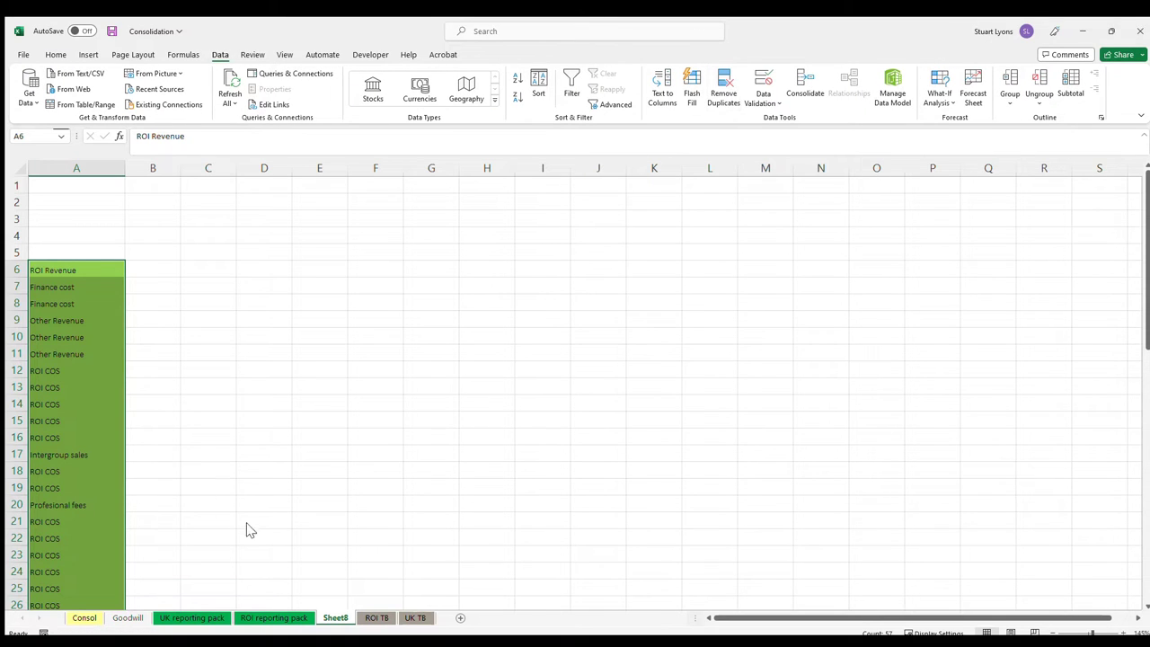
# - Move the mapping list from Other Revenue downwards to start at A11, and move Finance cost to A8
pyautogui.click(90, 303)
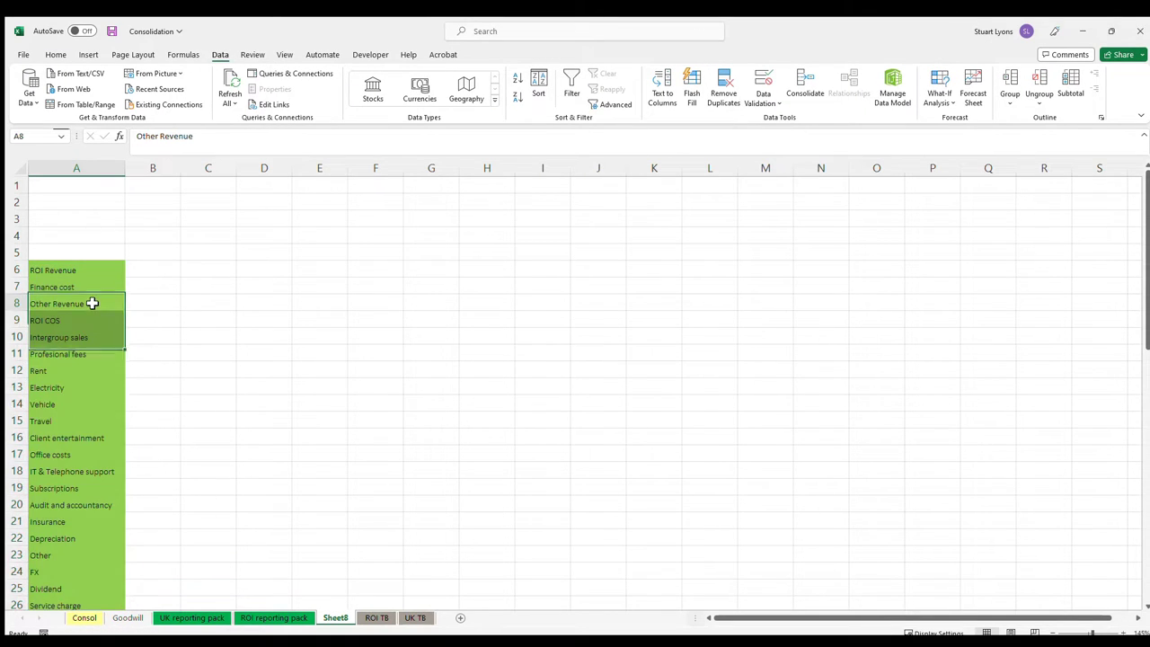
pyautogui.hotkey('ctrl', 'shift', 'Down')
pyautogui.hotkey('ctrl', 'c')
pyautogui.click(75, 321)
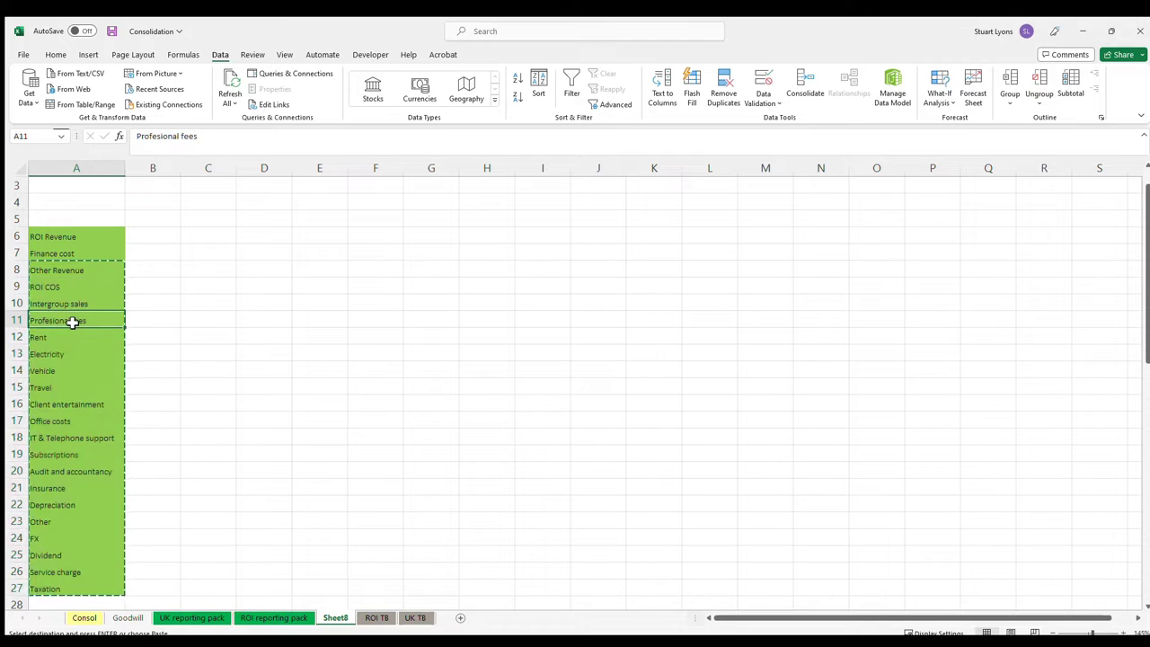
pyautogui.press('Return')
pyautogui.click(83, 255)
pyautogui.moveTo(79, 272); pyautogui.dragTo(78, 270)
# - Rearrange the list with Intergroup sales in A5, ROI COS in A7, Other Revenue in A8 and Finance cost in A11
pyautogui.click(77, 333)
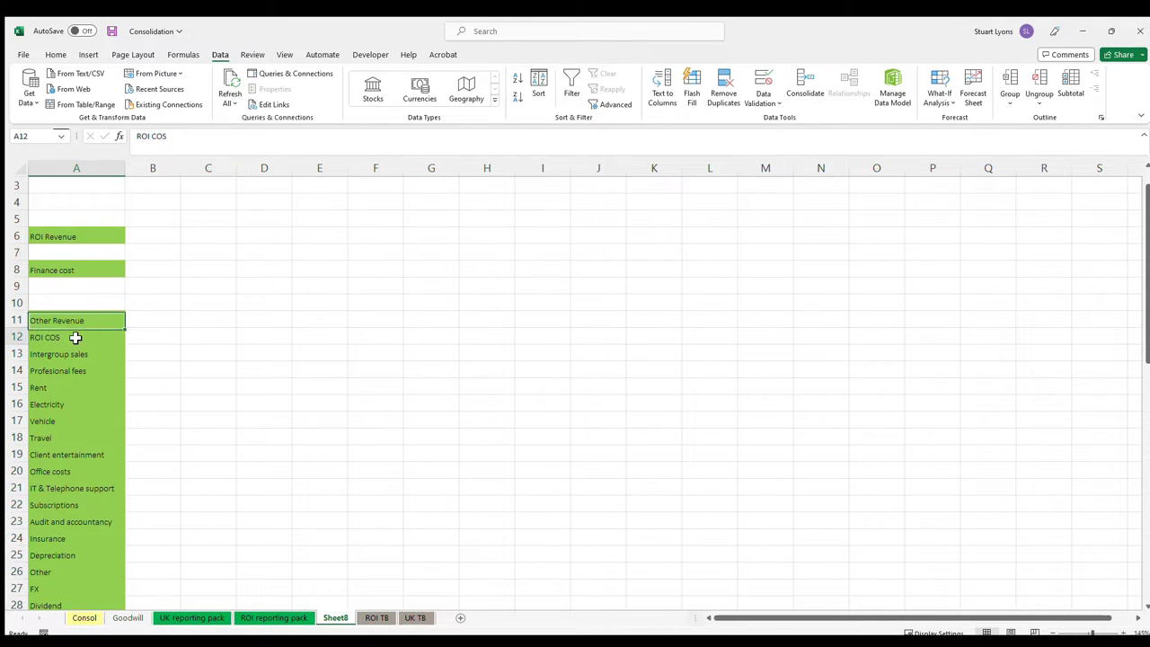
pyautogui.moveTo(77, 329); pyautogui.dragTo(72, 222)
pyautogui.click(74, 271)
pyautogui.click(75, 283)
pyautogui.click(73, 275)
pyautogui.click(74, 320)
pyautogui.click(75, 287)
pyautogui.click(59, 354)
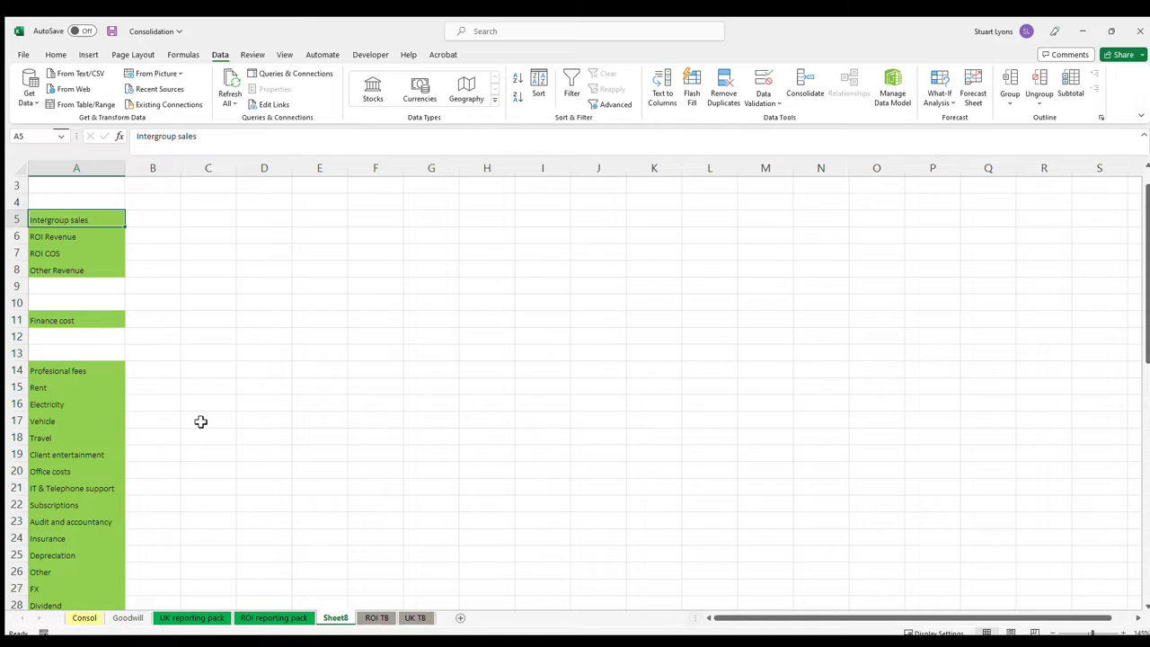
pyautogui.click(200, 419)
pyautogui.scroll(-4, 74, 367)
pyautogui.scroll(5, 73, 367)
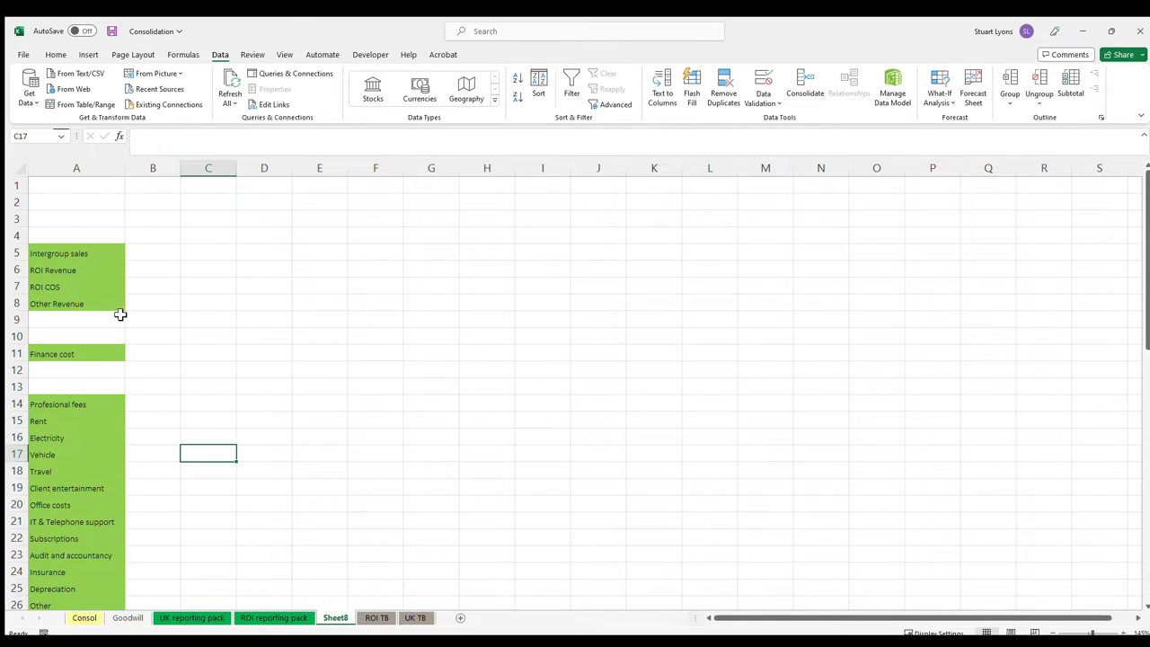
# - Enter a SUMIF in B5 using ROI TB column E as range and column N as sum range, with the criterion left blank
pyautogui.click(147, 254)
pyautogui.write('=SUMIF(')
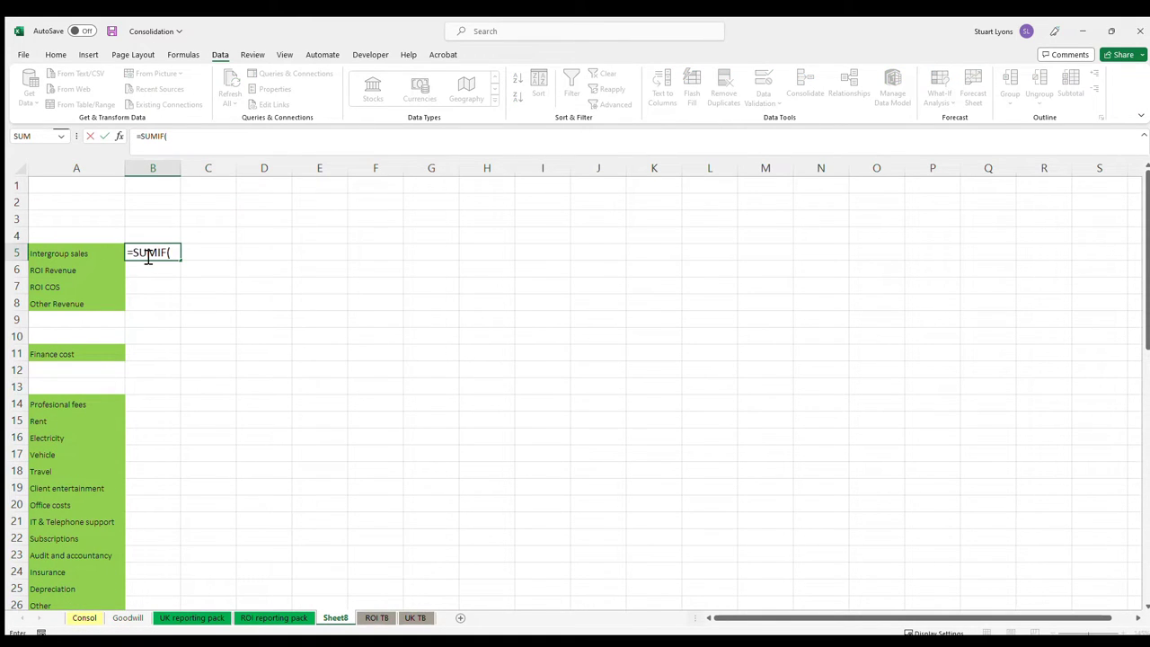
pyautogui.click(376, 618)
pyautogui.click(481, 172)
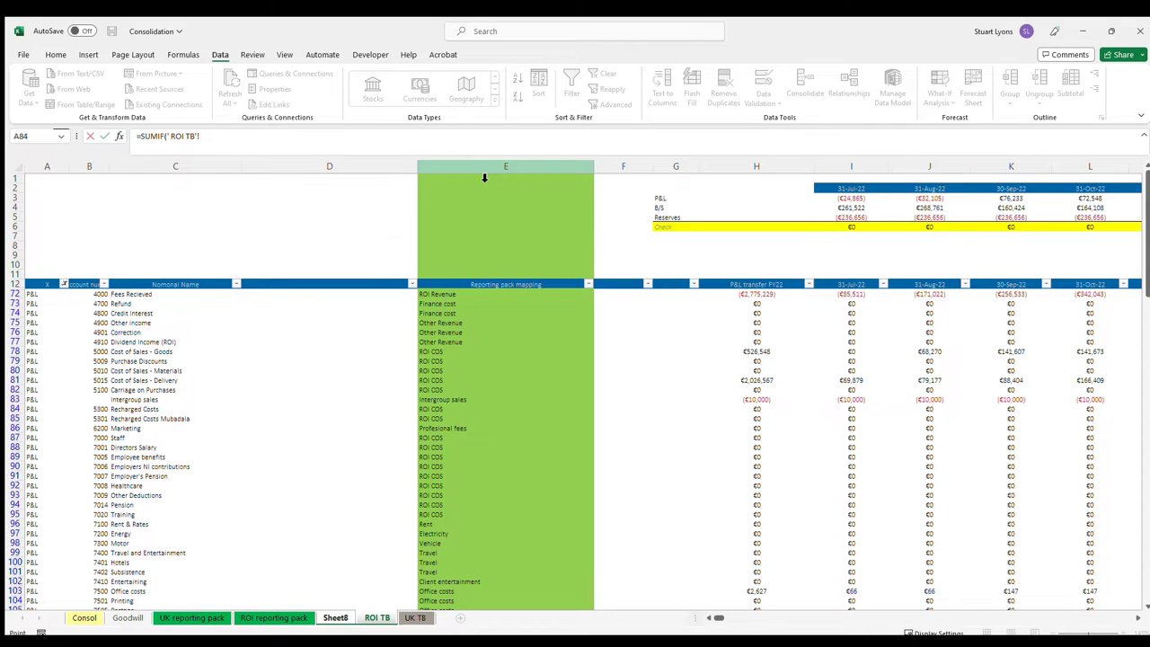
pyautogui.write(',,')
pyautogui.click(1022, 247)
pyautogui.press('Right')
pyautogui.press('Right')
pyautogui.press('Right')
pyautogui.press('Right')
pyautogui.click(1052, 169)
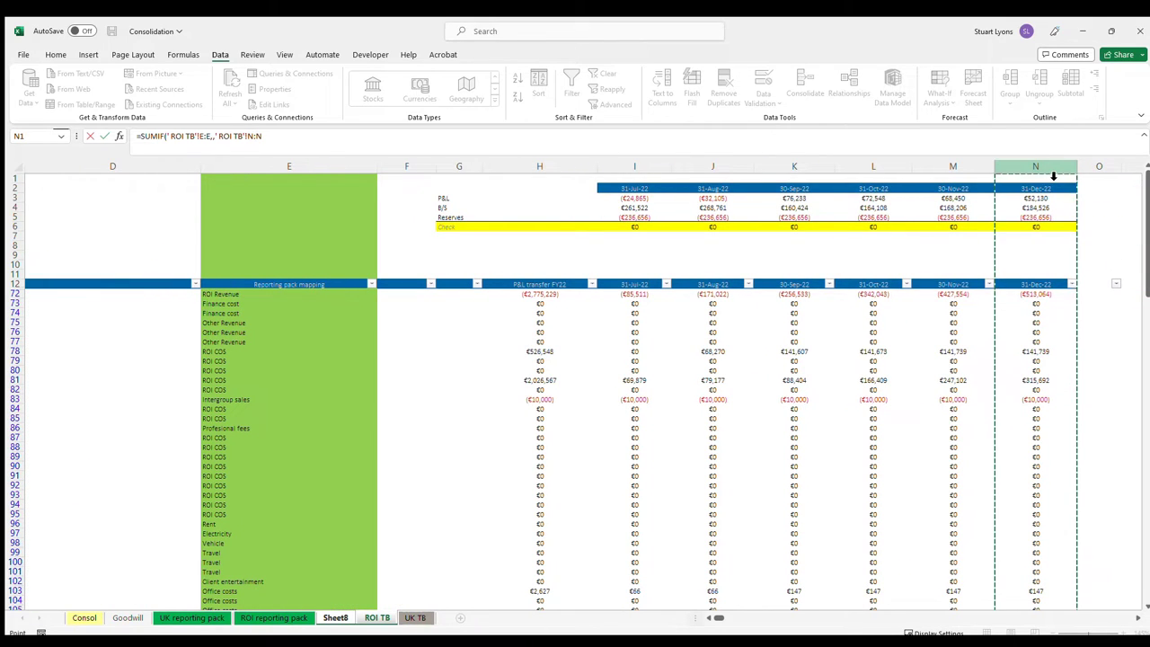
pyautogui.press('Return')
pyautogui.press('Up')
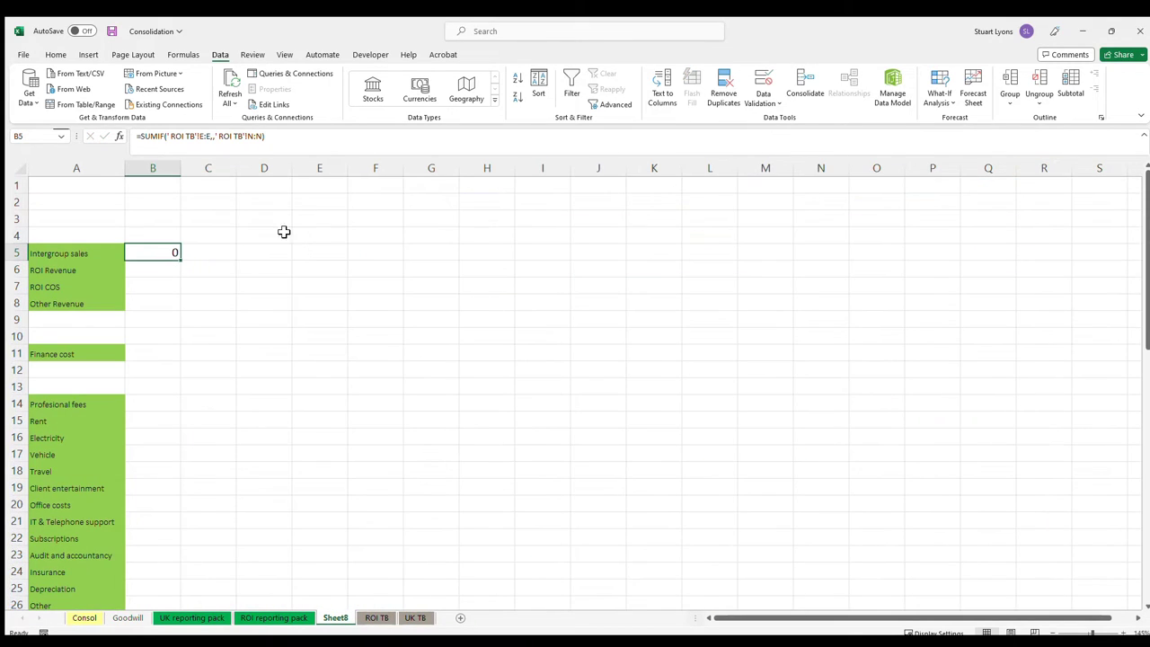
# - Complete the B5 SUMIF by setting its criterion to the Intergroup sales label in A5
pyautogui.click(217, 139)
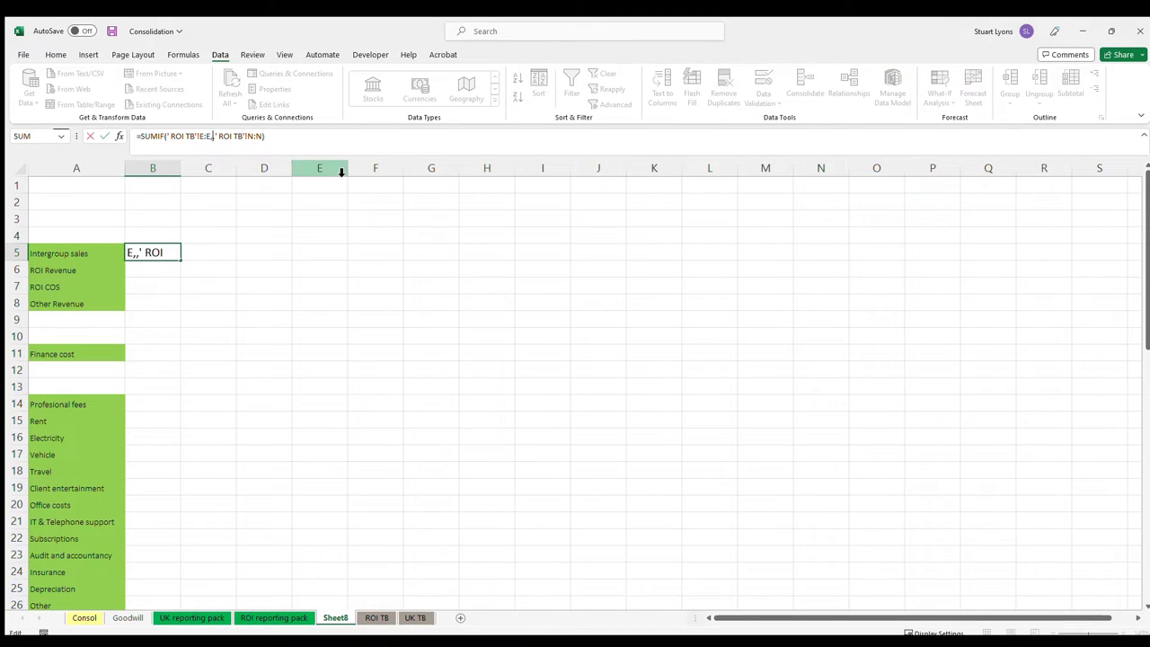
pyautogui.click(89, 247)
pyautogui.hotkey('ctrl', 'Return')
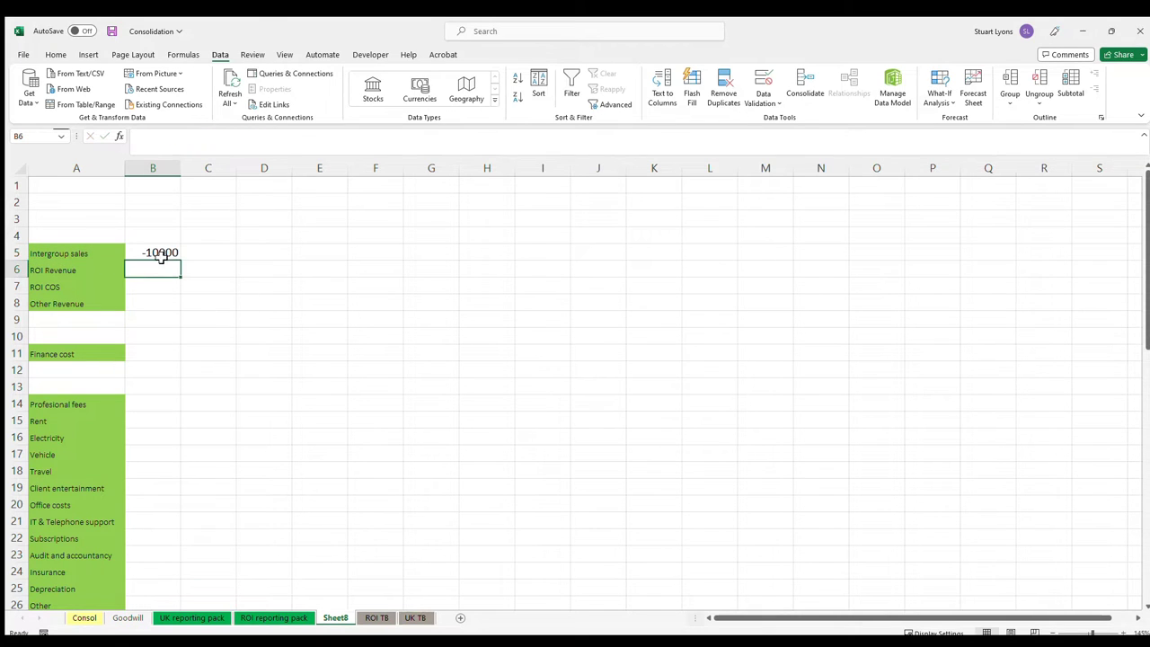
# - Copy the euro number format from K59 of the ROI reporting pack onto B5 of Sheet8
pyautogui.click(286, 618)
pyautogui.click(733, 240)
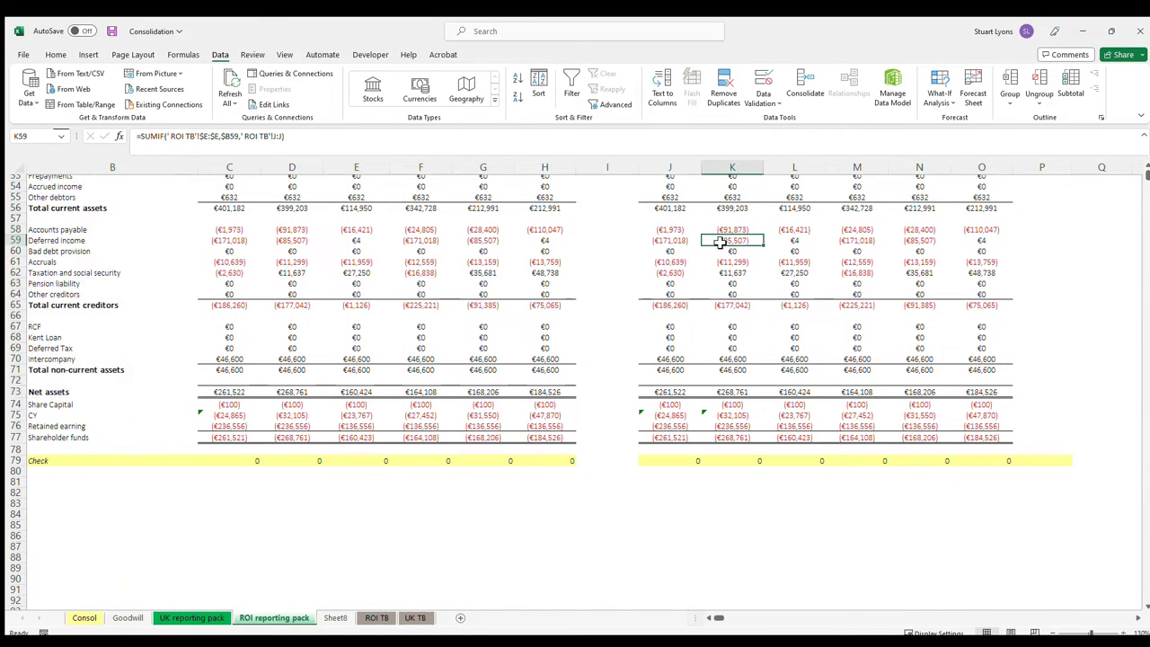
pyautogui.click(55, 54)
pyautogui.click(108, 104)
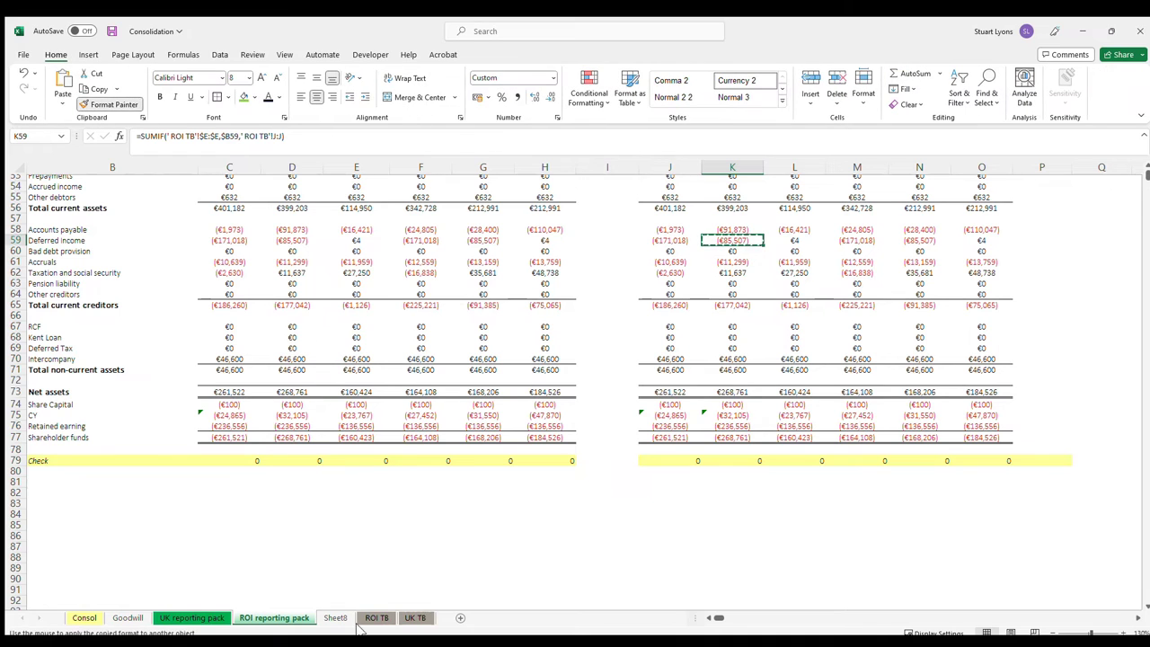
pyautogui.click(335, 619)
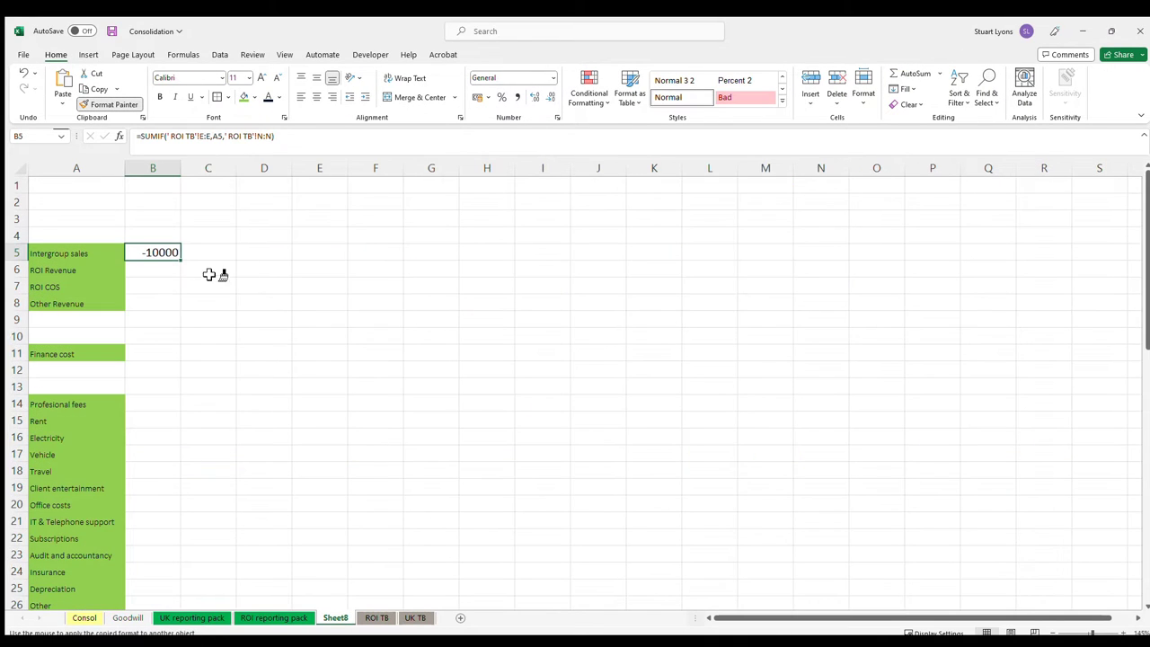
pyautogui.click(155, 253)
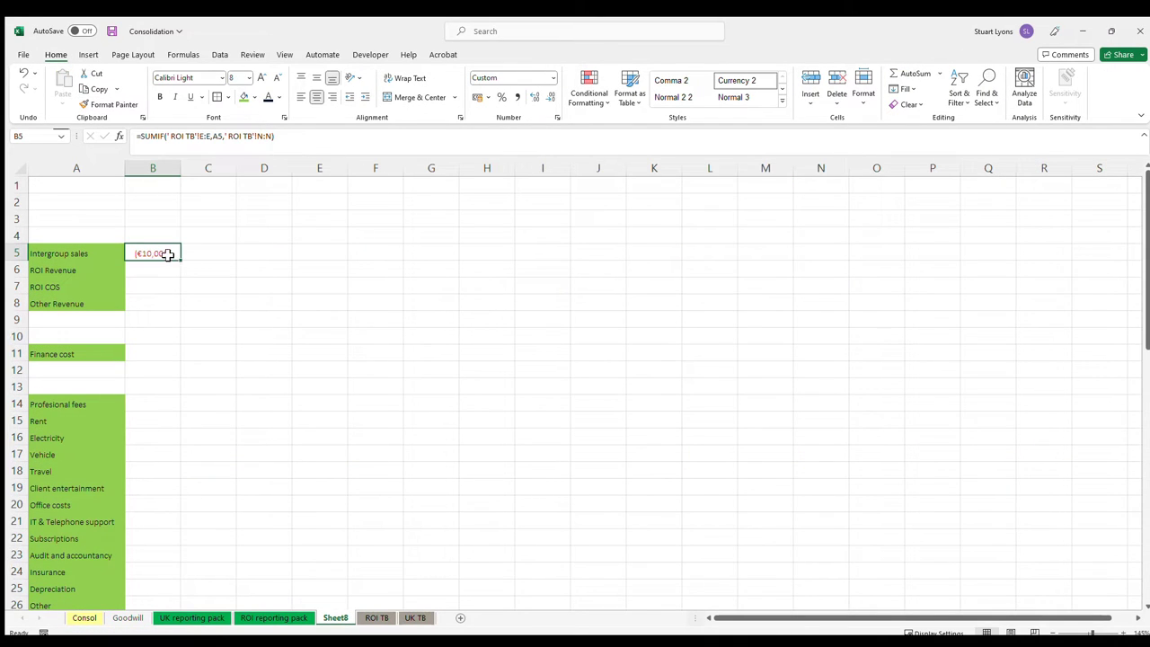
# - Reverse the sign of the SUMIF in B5 and copy it to ROI Revenue, ROI COS and Other Revenue in B6:B8
pyautogui.click(147, 140)
pyautogui.press('Escape')
pyautogui.hotkey('ctrl', 'c')
pyautogui.press('Down')
pyautogui.hotkey('ctrl', 'v')
pyautogui.press('Down')
pyautogui.hotkey('ctrl', 'v')
pyautogui.press('Down')
pyautogui.hotkey('ctrl', 'v')
# - Copy the negated SUMIF to Finance cost in B11 and to B14, filling it down through Taxation in B30
pyautogui.press('Up')
pyautogui.press('Up')
pyautogui.press('Down')
pyautogui.press('Down')
pyautogui.press('Down')
pyautogui.press('Down')
pyautogui.press('Down')
pyautogui.hotkey('ctrl', 'v')
pyautogui.press('Down')
pyautogui.press('Down')
pyautogui.press('Down')
pyautogui.hotkey('ctrl', 'v')
pyautogui.press('F2')
pyautogui.hotkey('ctrl', 'Return')
pyautogui.moveTo(181, 412); pyautogui.dragTo(175, 575)
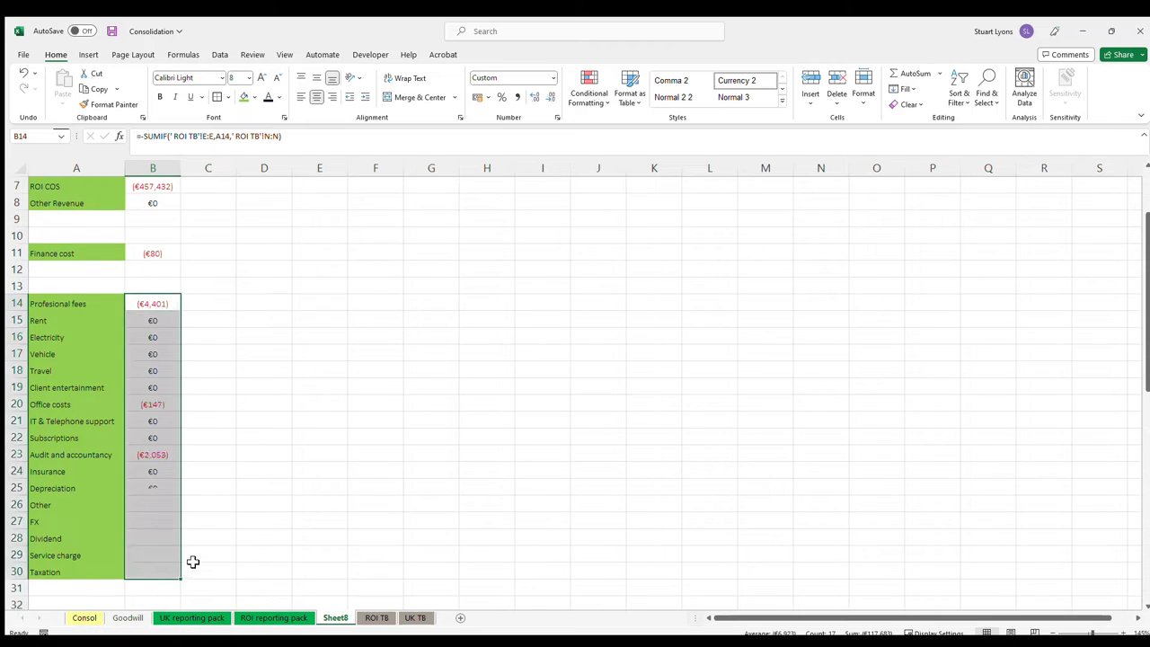
# - Enter a SUM of B3:B33 in B34 to total the rebuilt P&L
pyautogui.scroll(-7, 141, 314)
pyautogui.click(142, 286)
pyautogui.write('=SUM')
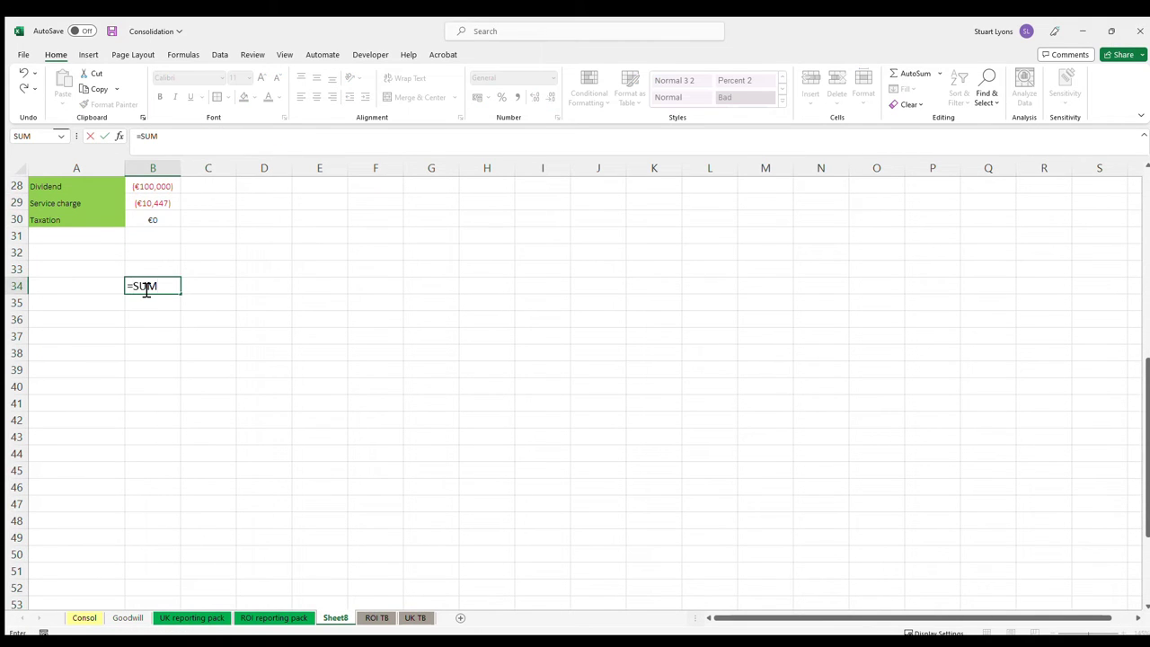
pyautogui.write('(')
pyautogui.moveTo(148, 270)
pyautogui.mouseDown()
pyautogui.moveTo(144, 211)
pyautogui.moveTo(142, 286)
pyautogui.mouseUp()
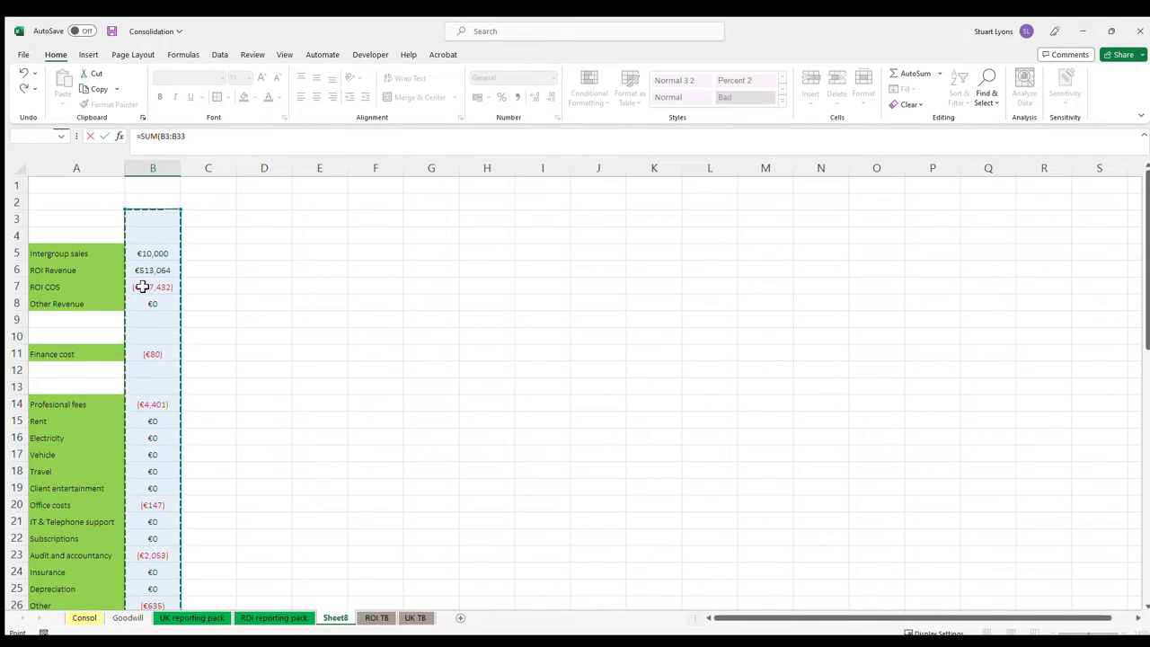
pyautogui.press('Return')
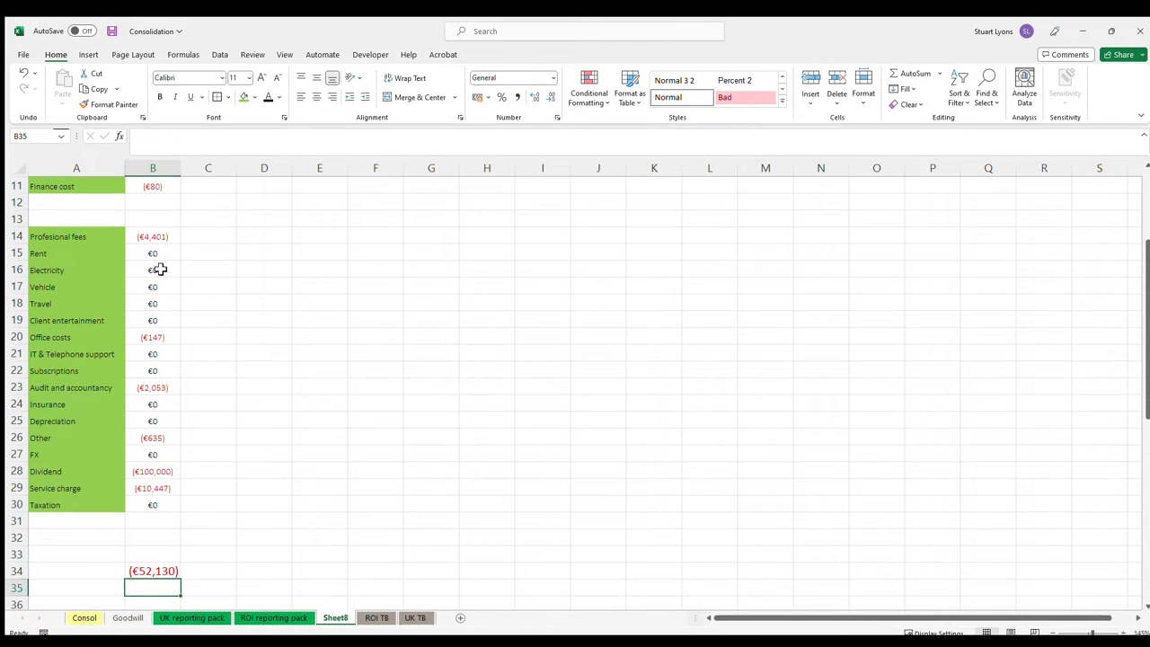
# - In B35, build a check formula that subtracts B34 from the 31-Dec-22 P&L figure in N3 of the ROI TB sheet
pyautogui.write('=')
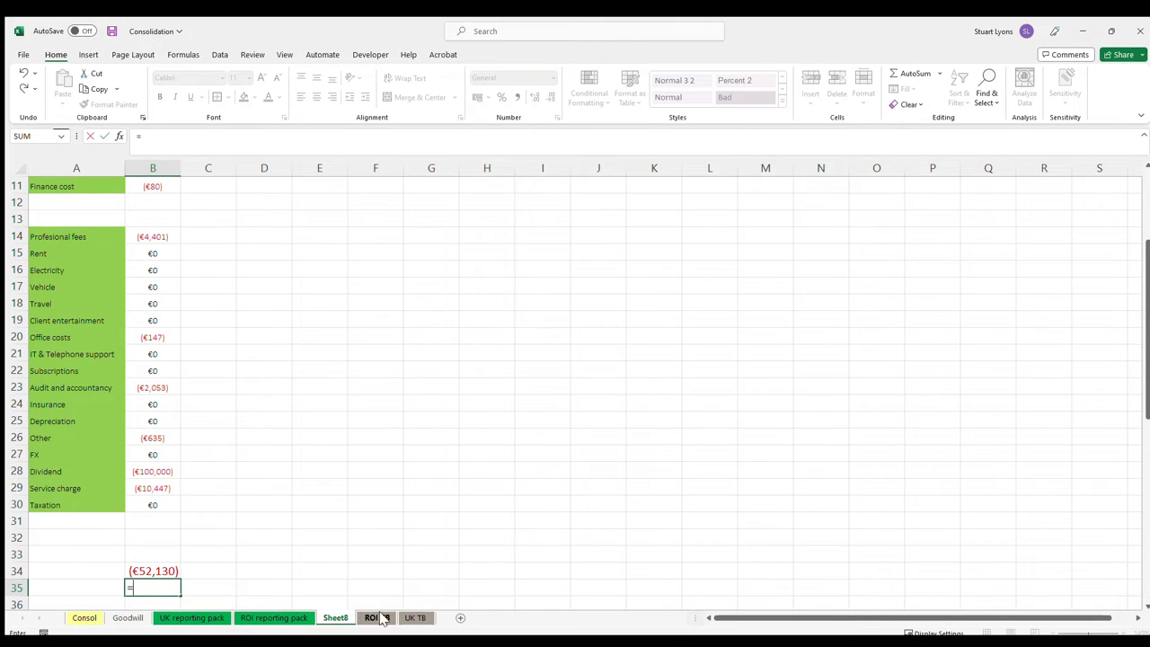
pyautogui.click(415, 618)
pyautogui.click(378, 618)
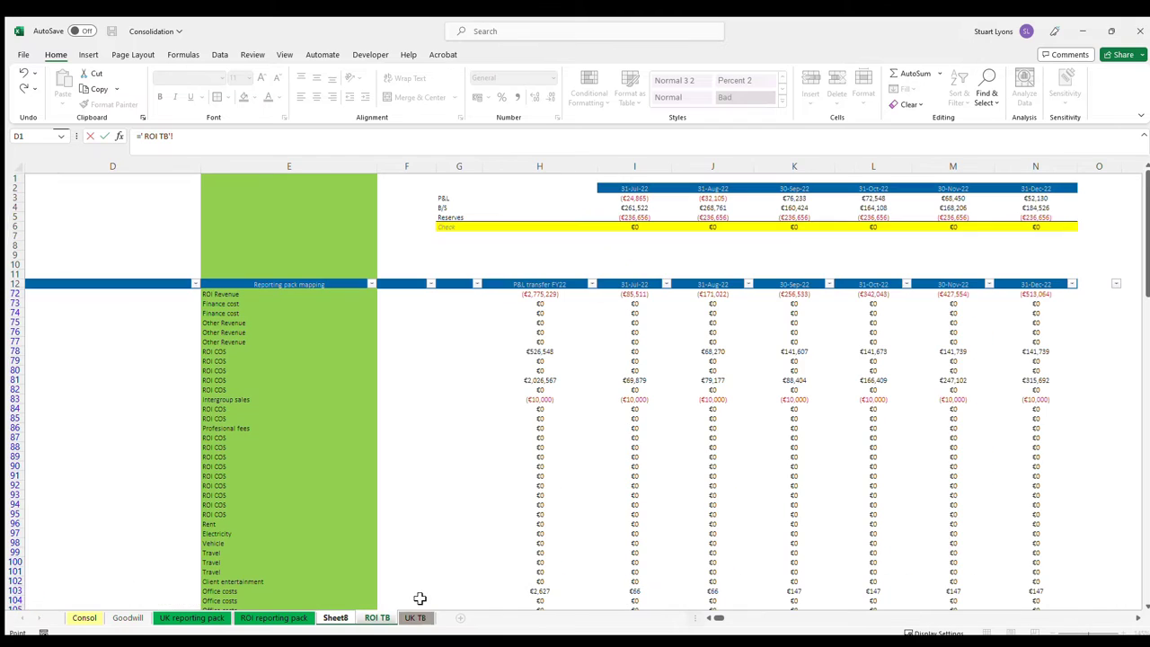
pyautogui.click(1036, 196)
pyautogui.press('Return')
pyautogui.click(164, 588)
pyautogui.press('F2')
pyautogui.write('-')
pyautogui.click(158, 572)
pyautogui.press('Return')
# - Try to sum B5:B8 in B9 beneath Other Revenue
pyautogui.scroll(4, 215, 475)
pyautogui.click(152, 270)
pyautogui.click(159, 303)
pyautogui.click(159, 321)
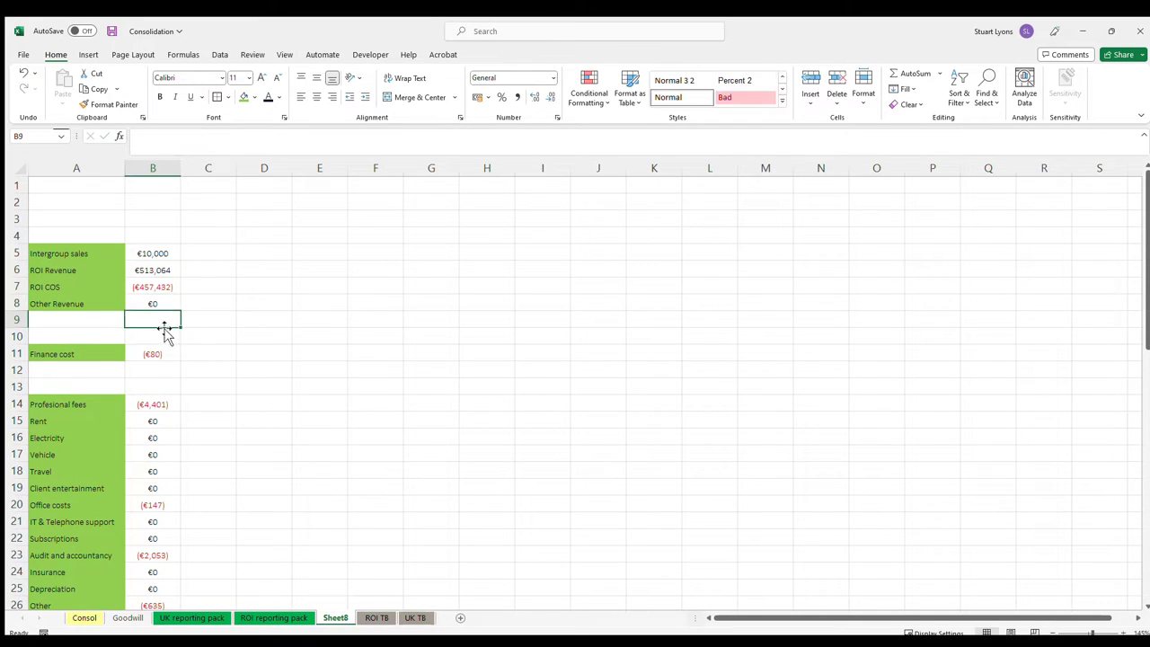
pyautogui.write('=\\')
pyautogui.write('SUM(')
pyautogui.press('Up')
pyautogui.hotkey('shift', 'Up')
pyautogui.hotkey('shift', 'Up')
pyautogui.hotkey('shift', 'Up')
pyautogui.write('_')
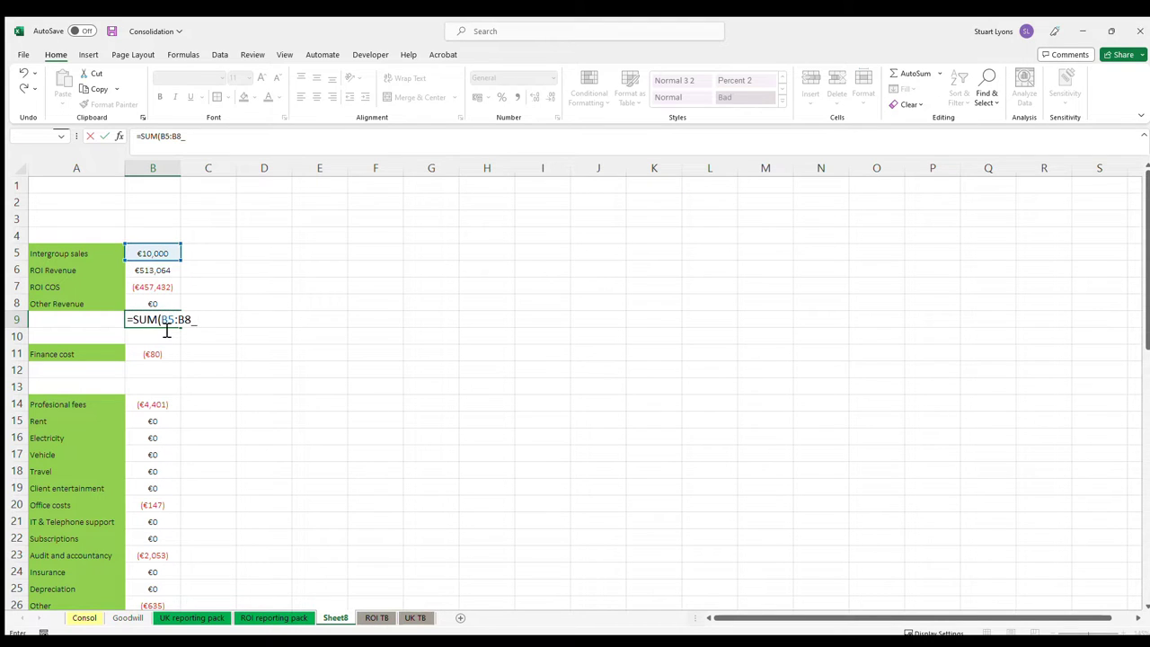
pyautogui.hotkey('ctrl', 'shift', 'Down')
pyautogui.press('Up')
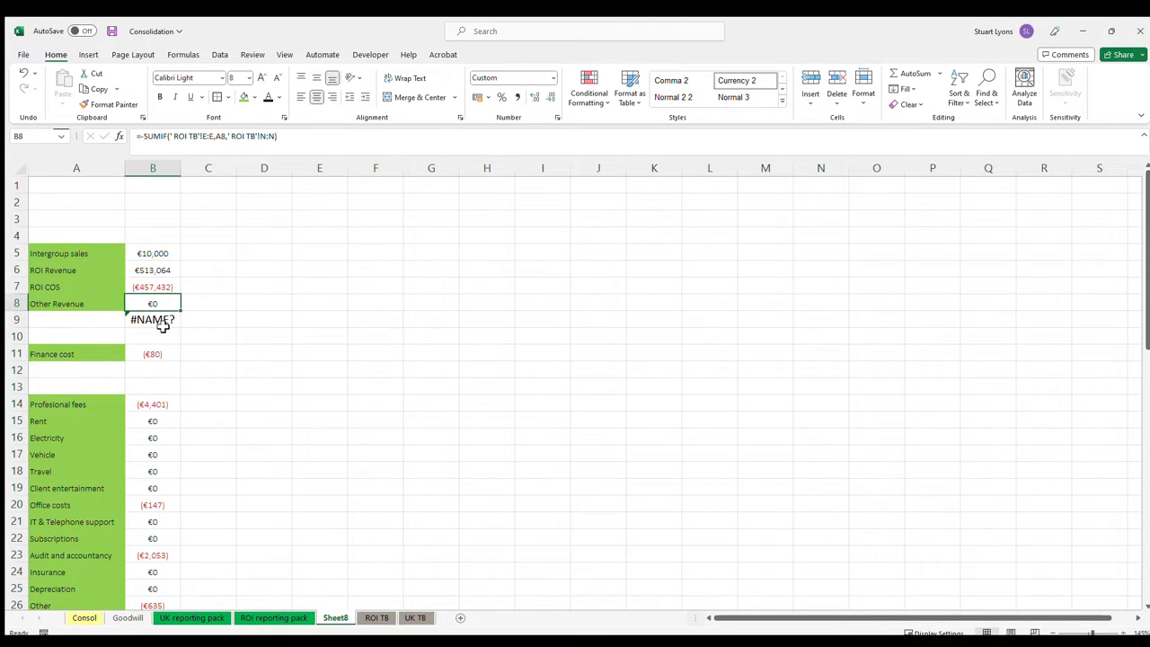
# - Re-enter the B9 formula as a SUM of the sales lines B5:B8
pyautogui.click(162, 327)
pyautogui.write('=SUM(')
pyautogui.press('Up')
pyautogui.hotkey('shift', 'Up')
pyautogui.hotkey('shift', 'Up')
pyautogui.hotkey('shift', 'Up')
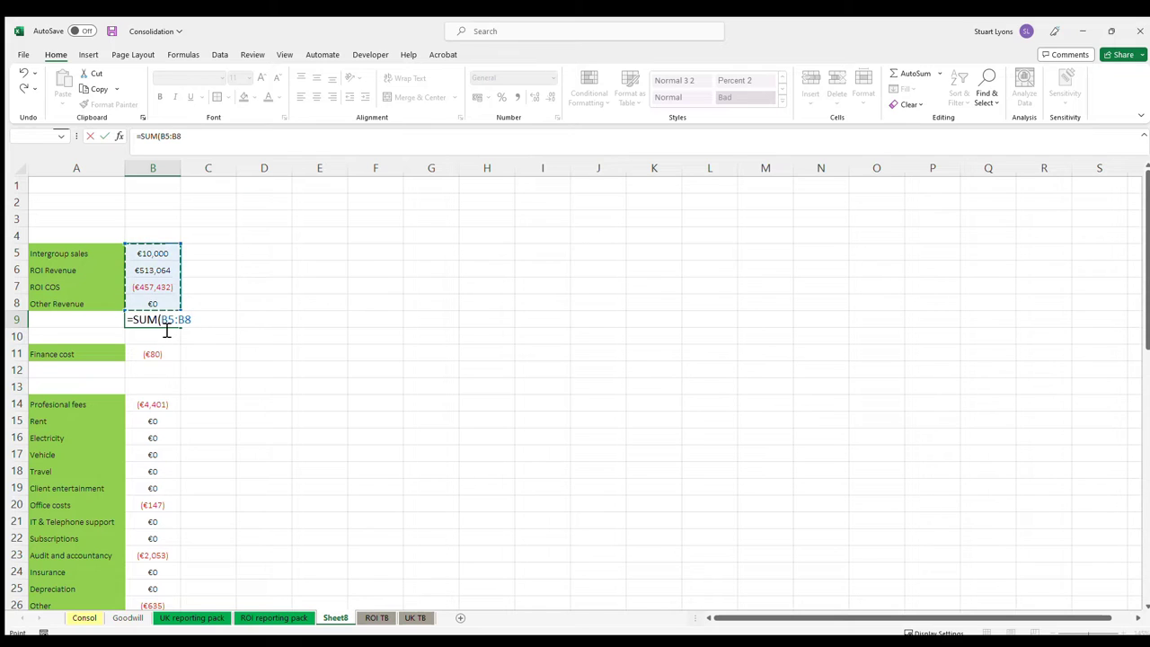
pyautogui.press('Return')
# - Label the subtotal row in A9 as "Totals saloes"
pyautogui.press('Up')
pyautogui.press('Left')
pyautogui.write('T')
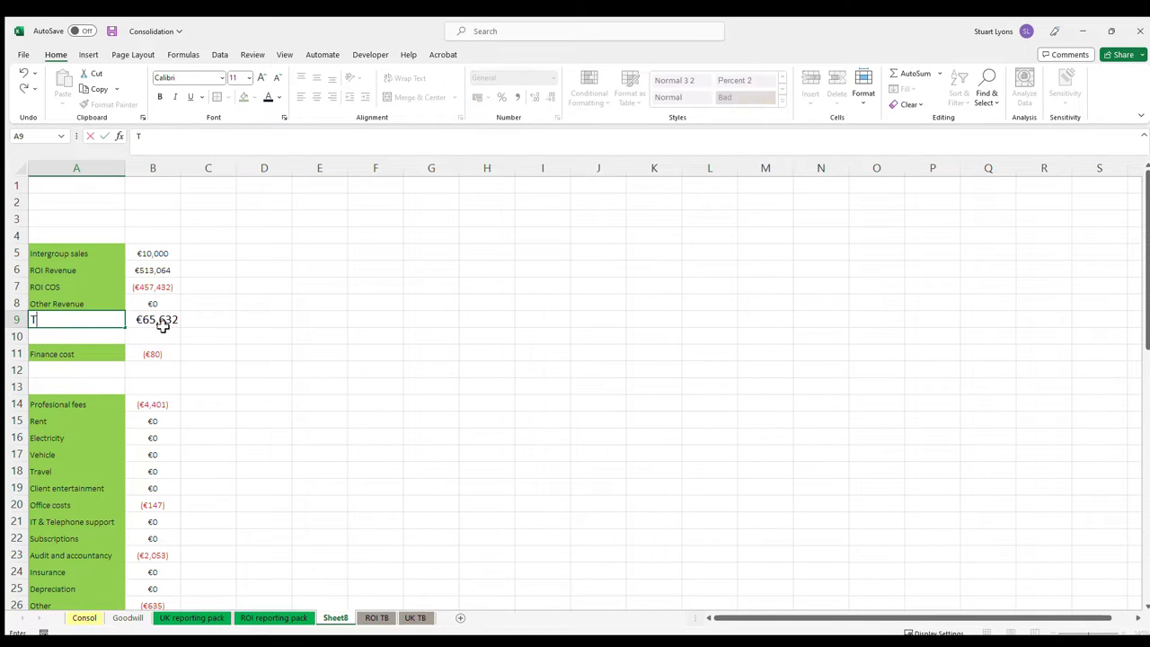
pyautogui.write('otals saloes')
pyautogui.press('Return')
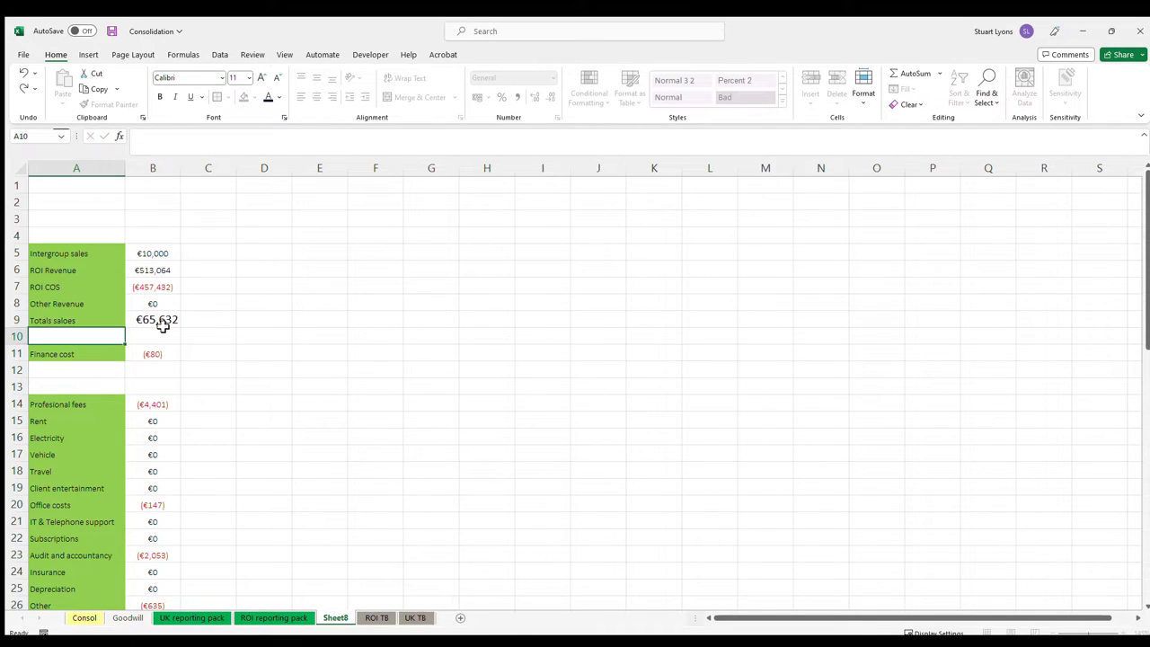
# - Move the Finance cost line to row 13 and the ROI COS line to row 11, below the sales total
pyautogui.press('Right')
pyautogui.moveTo(89, 353); pyautogui.dragTo(142, 390)
pyautogui.moveTo(45, 286); pyautogui.dragTo(146, 357)
# - Delete the emptied row 7 and insert four rows directly below ROI COS
pyautogui.click(18, 286)
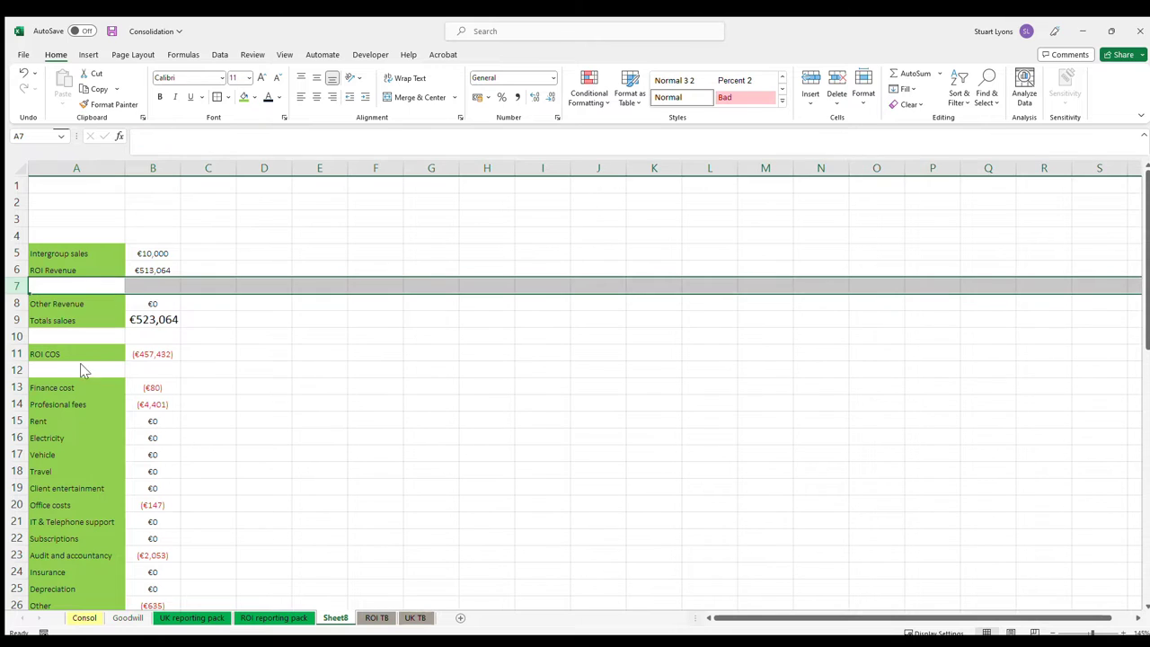
pyautogui.click(53, 411)
pyautogui.click(82, 322)
pyautogui.moveTo(21, 359); pyautogui.dragTo(34, 409)
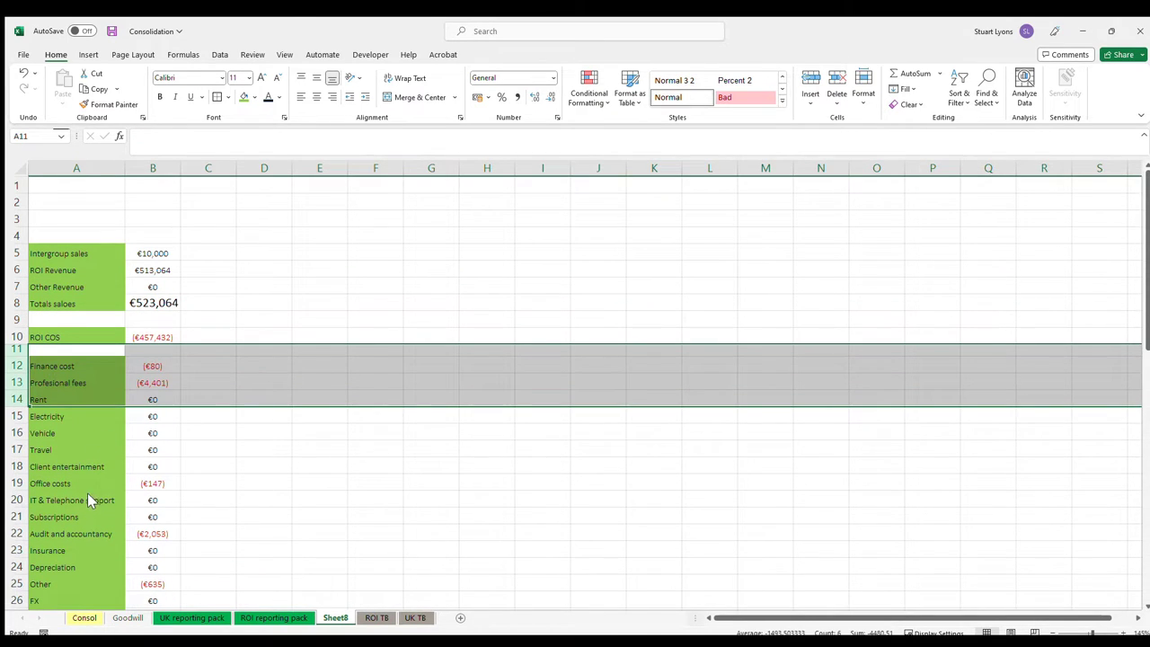
pyautogui.hotkey('ctrl', 'shift', '+')
# - Calculate the margin in B12 as a SUM of B8:B11
pyautogui.click(162, 370)
pyautogui.write('=SMU')
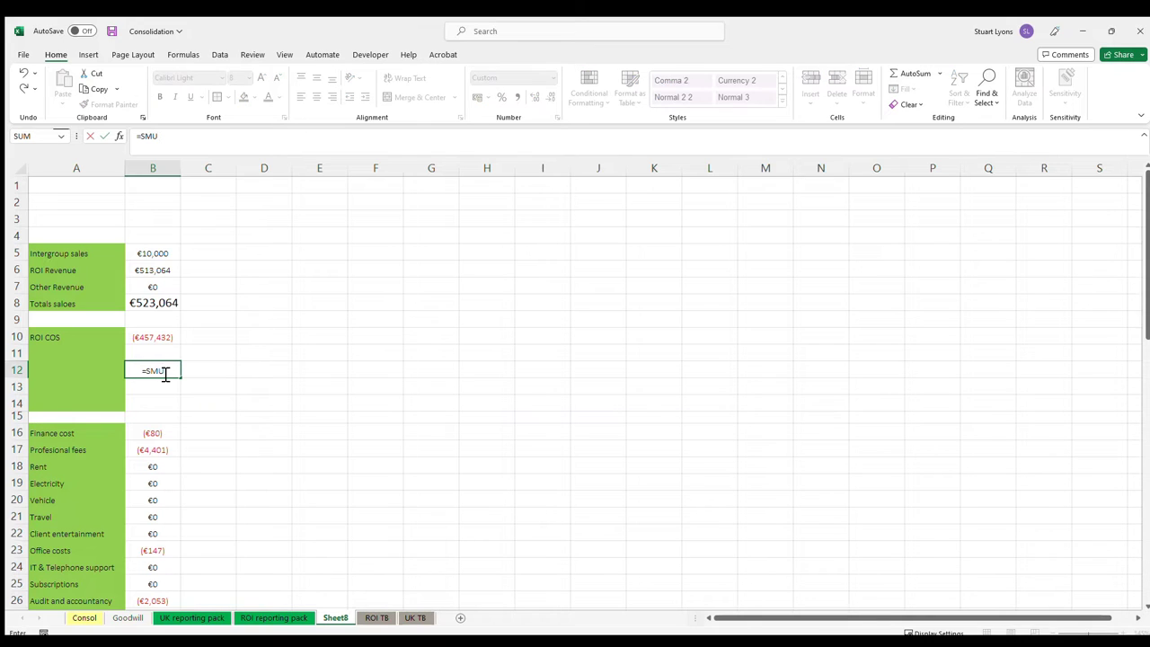
pyautogui.write('(=SUM(')
pyautogui.press('Escape')
pyautogui.write('=SUM(')
pyautogui.press('Up')
pyautogui.hotkey('shift', 'Up')
pyautogui.hotkey('shift', 'Up')
pyautogui.hotkey('shift', 'Up')
pyautogui.press('Return')
# - Calculate the gross profit percentage in B13 by dividing B12 by total sales in B8
pyautogui.write('=')
pyautogui.press('Up')
pyautogui.write('/')
pyautogui.press('Up')
pyautogui.press('Up')
pyautogui.press('Up')
pyautogui.press('Up')
pyautogui.press('Up')
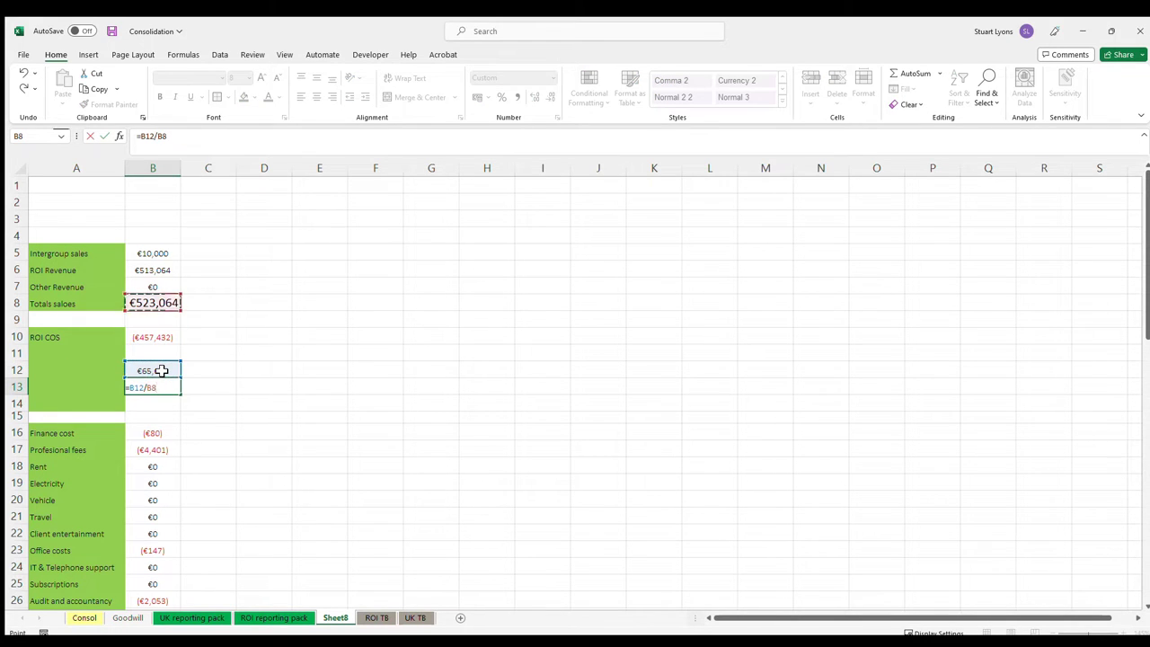
pyautogui.press('Return')
# - Label A13 as GP% and A12 as Margin
pyautogui.press('Left')
pyautogui.press('Up')
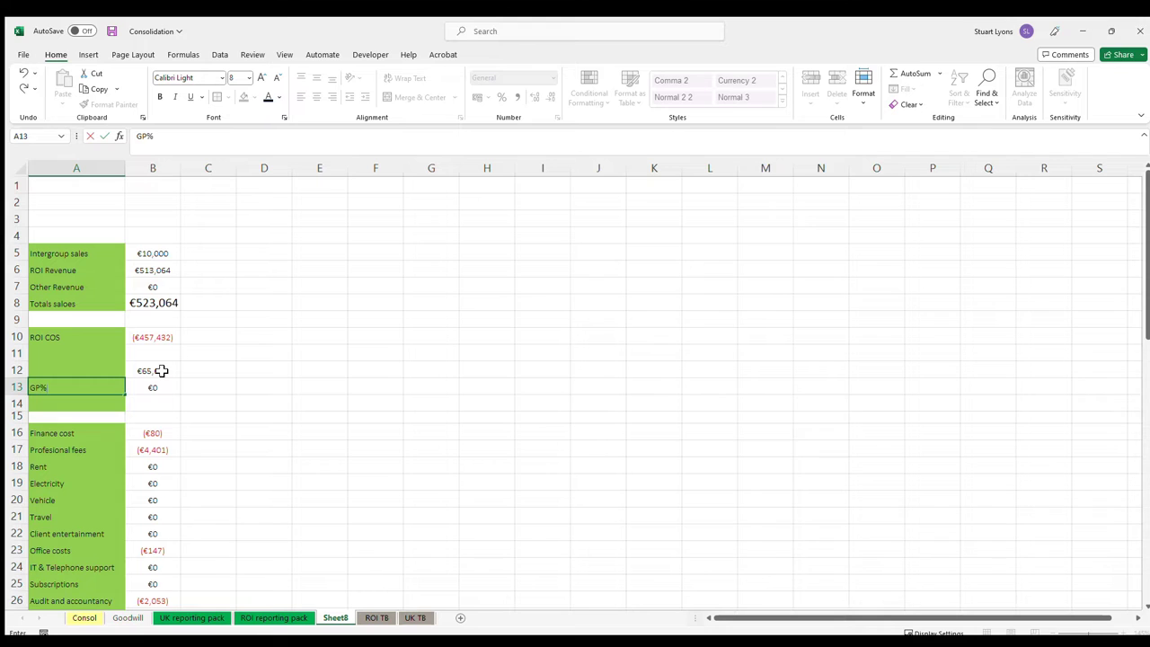
pyautogui.press('Up')
pyautogui.write('Margin')
pyautogui.press('Return')
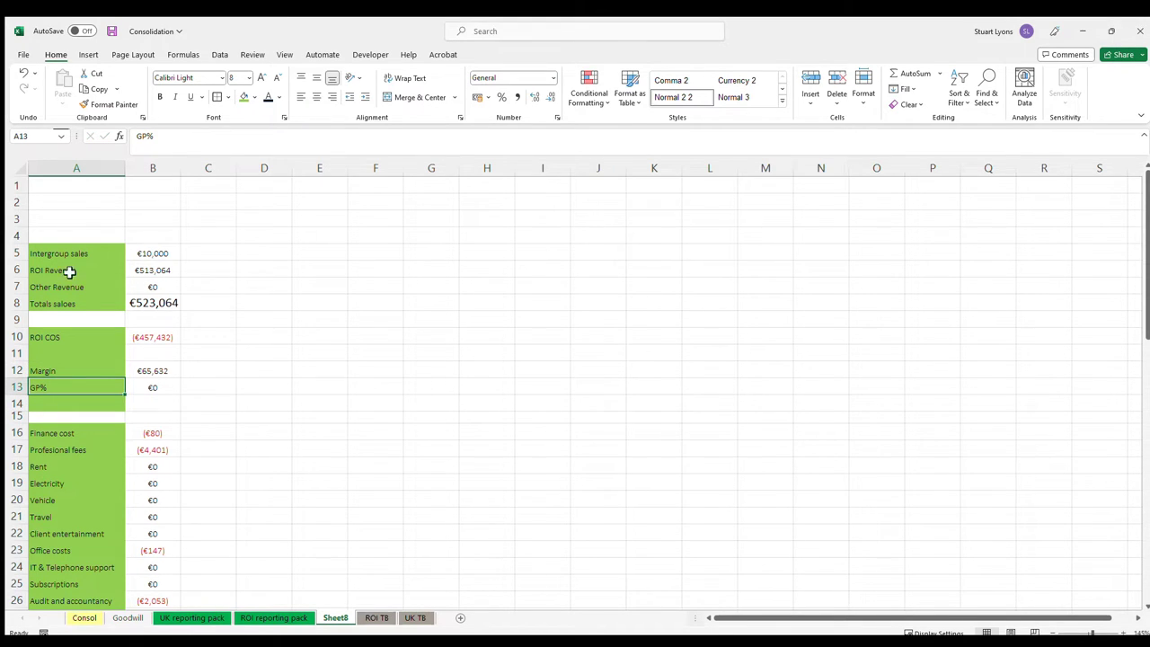
# - Set the whole sheet to font size 8 with no fill colour and hide the gridlines
pyautogui.click(18, 170)
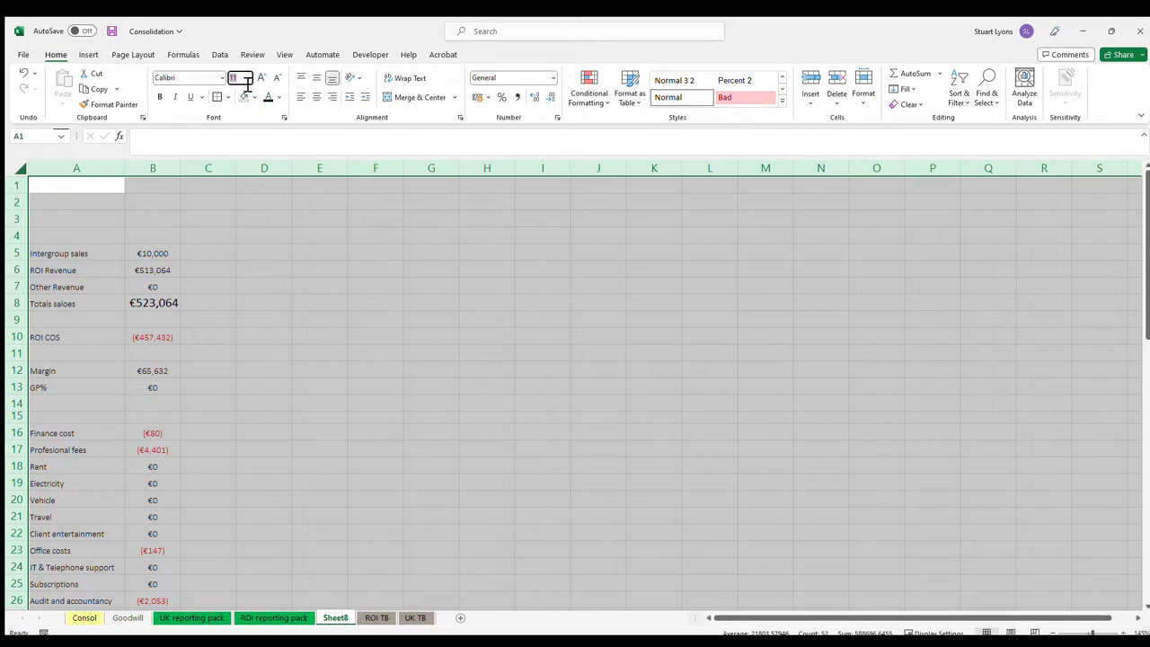
pyautogui.press('Return')
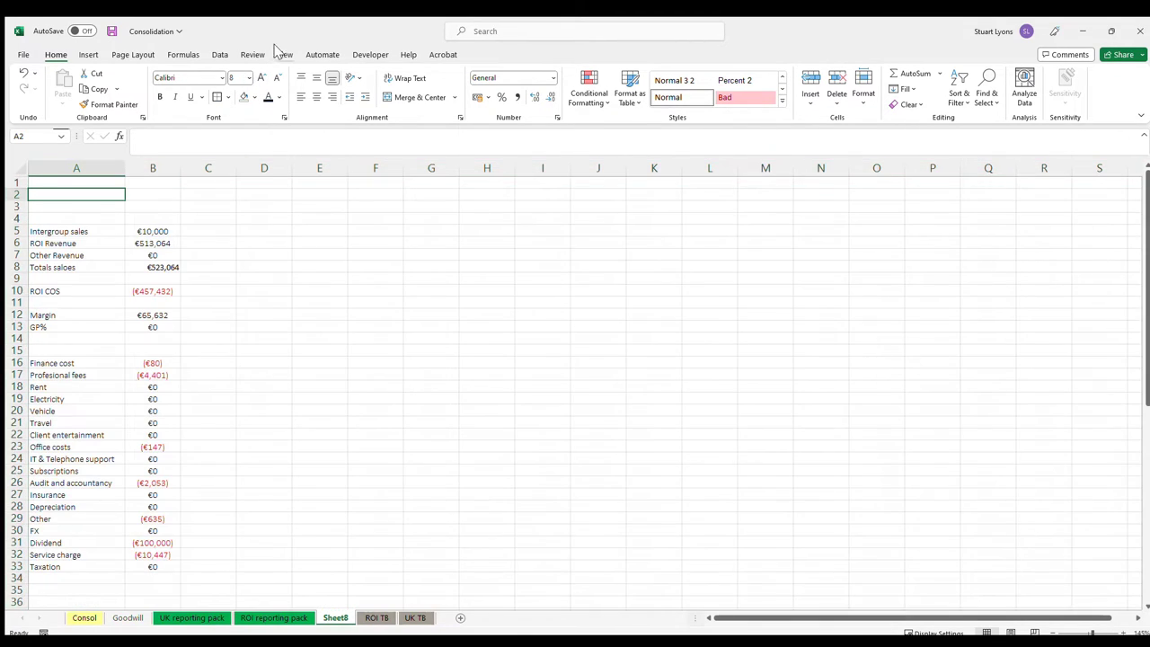
pyautogui.click(284, 55)
pyautogui.click(366, 98)
# - Correct the sales subtotal label in A8 to "Total sale"
pyautogui.click(154, 267)
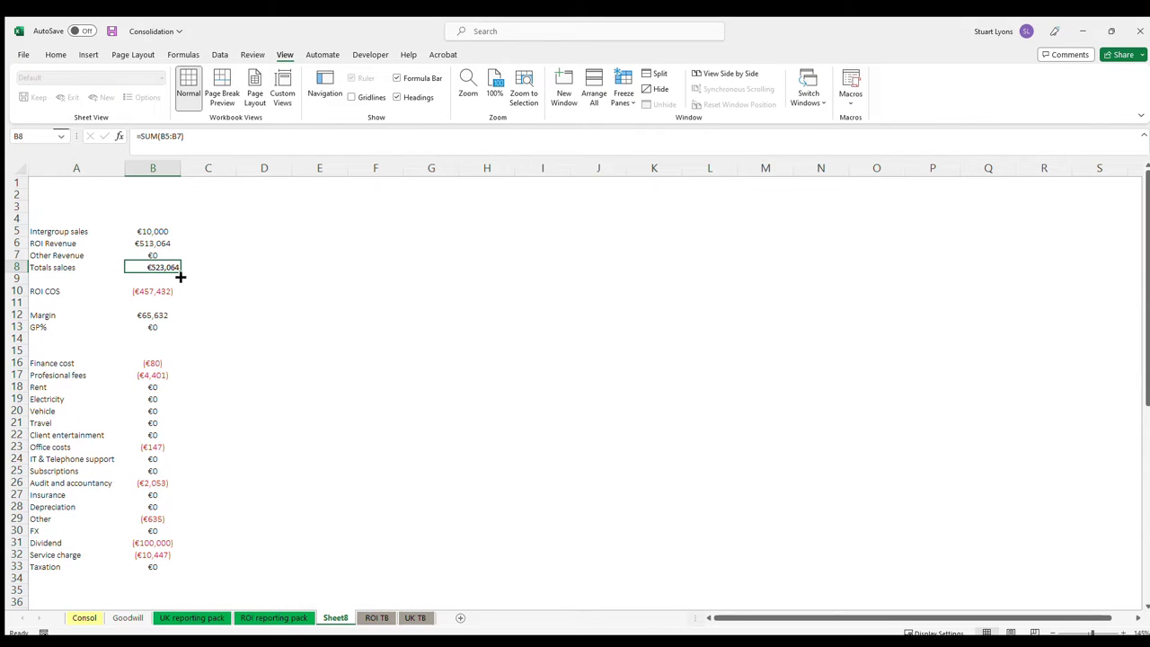
pyautogui.moveTo(56, 256); pyautogui.dragTo(87, 265)
pyautogui.click(87, 266)
pyautogui.press('BackSpace')
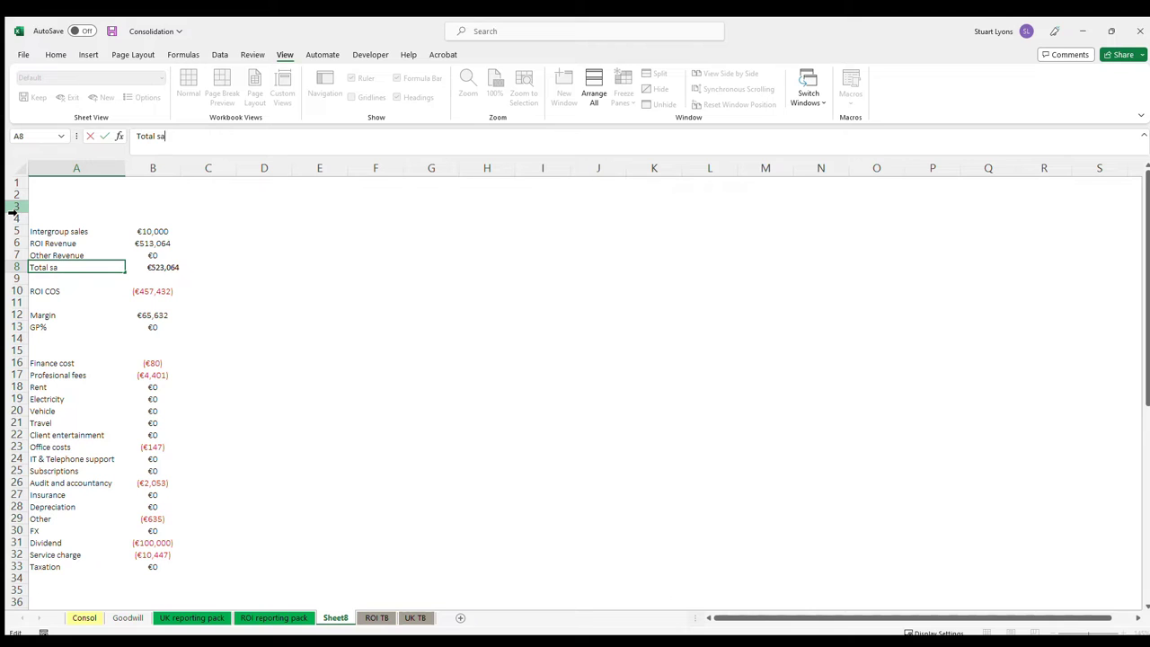
pyautogui.write('Total sale')
pyautogui.press('Tab')
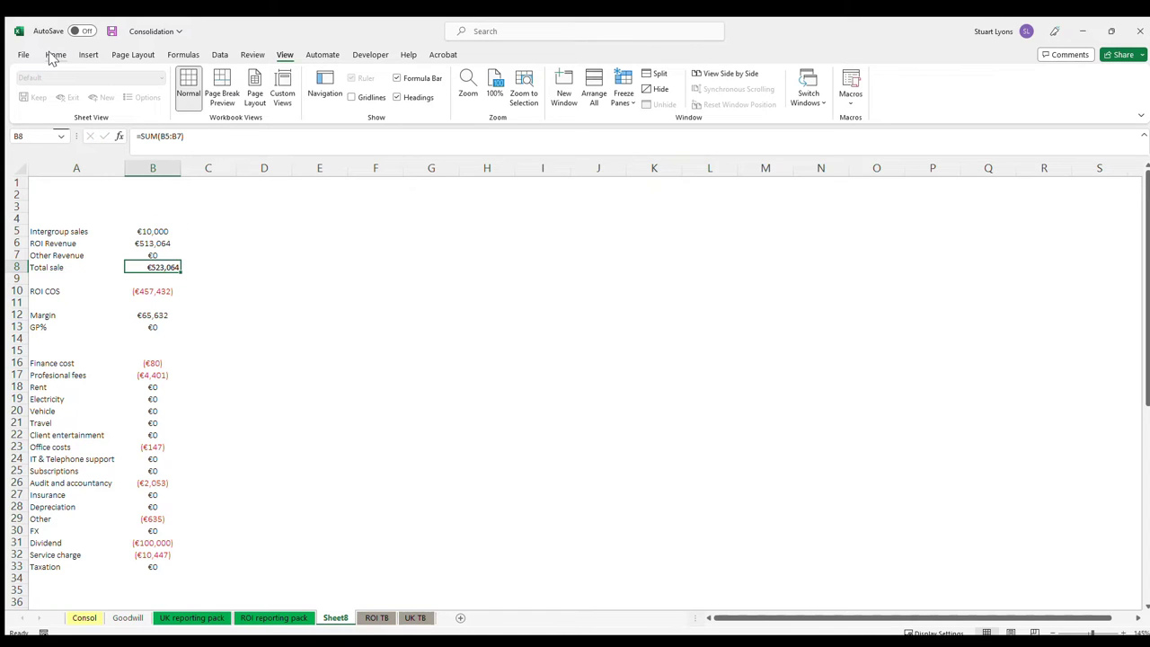
# - Make the sales total in B8 bold with a top border
pyautogui.click(54, 54)
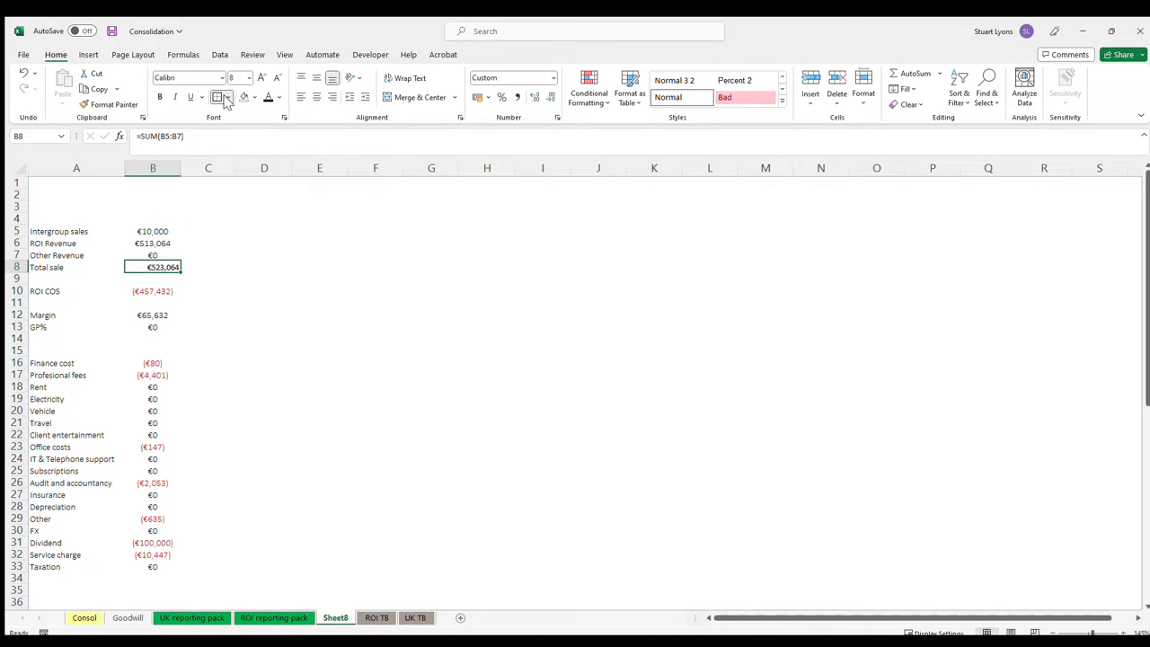
pyautogui.hotkey('ctrl', 'b')
pyautogui.click(208, 252)
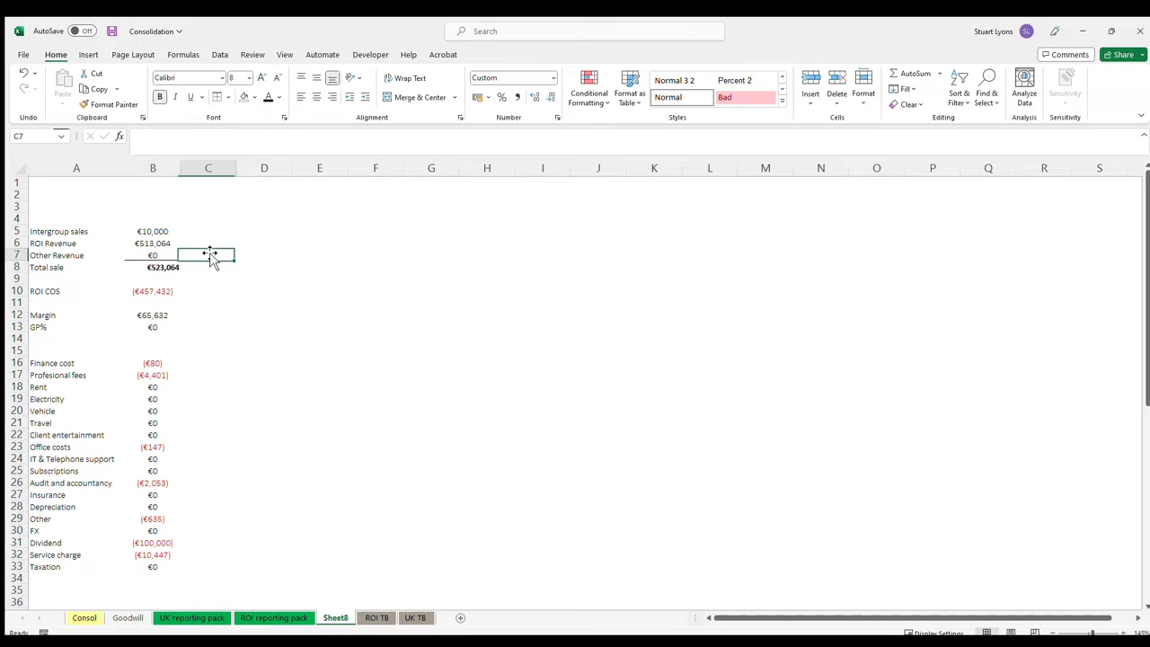
# - Make the margin in B12 bold with a top and double bottom border, and format GP% in B13 as a percentage
pyautogui.click(151, 293)
pyautogui.click(156, 314)
pyautogui.hotkey('ctrl', 'b')
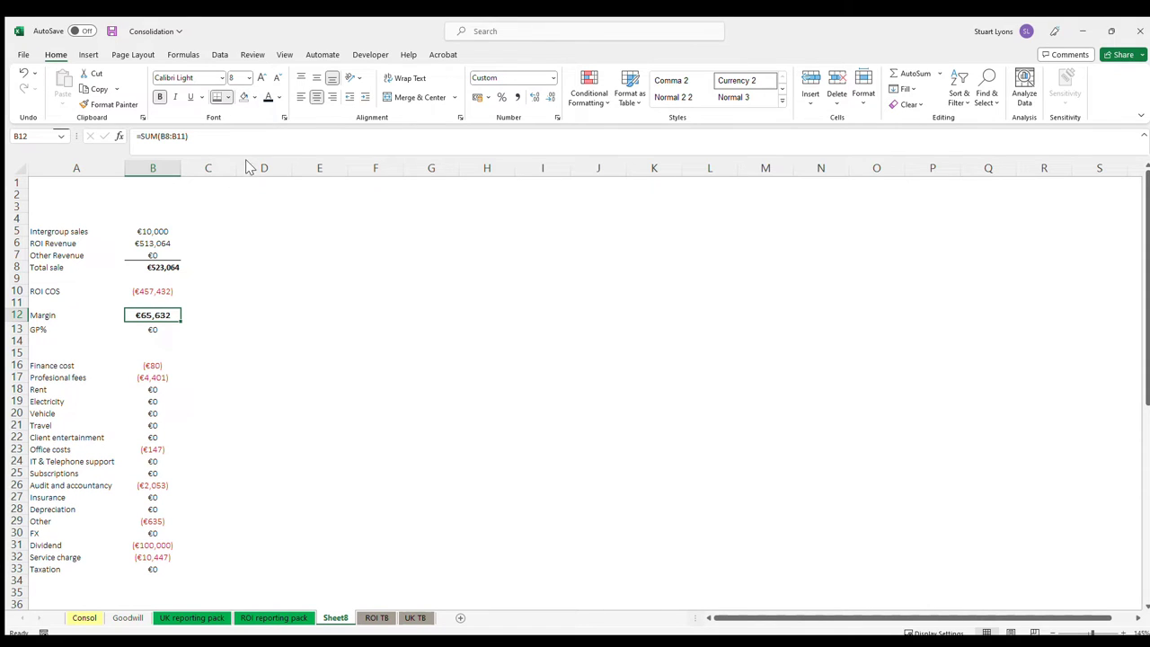
pyautogui.click(149, 330)
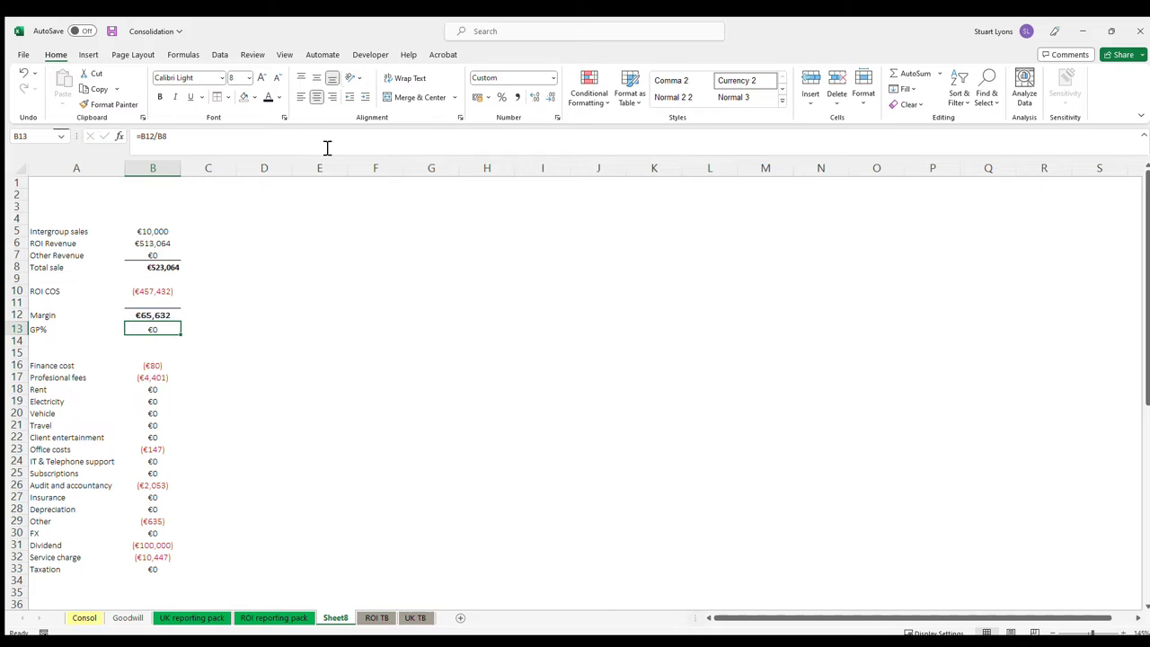
pyautogui.click(500, 97)
# - Move Finance cost, Taxation and Dividend to rows 36, 37 and 39 below Service charge, and the total and check cells to B41:B42
pyautogui.scroll(-2, 234, 421)
pyautogui.click(105, 347)
pyautogui.moveTo(36, 293); pyautogui.dragTo(141, 536)
pyautogui.moveTo(51, 499); pyautogui.dragTo(134, 497)
pyautogui.moveTo(162, 545); pyautogui.dragTo(162, 605)
pyautogui.click(59, 485)
pyautogui.moveTo(59, 486); pyautogui.dragTo(122, 539)
pyautogui.moveTo(106, 462); pyautogui.dragTo(126, 554)
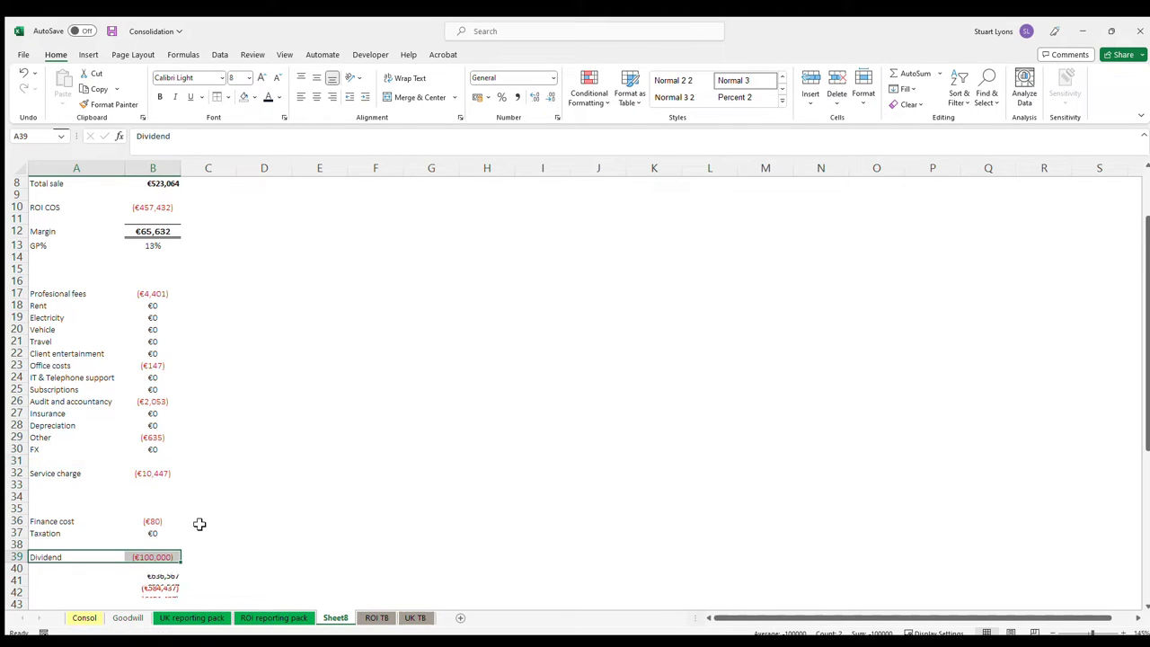
pyautogui.click(159, 557)
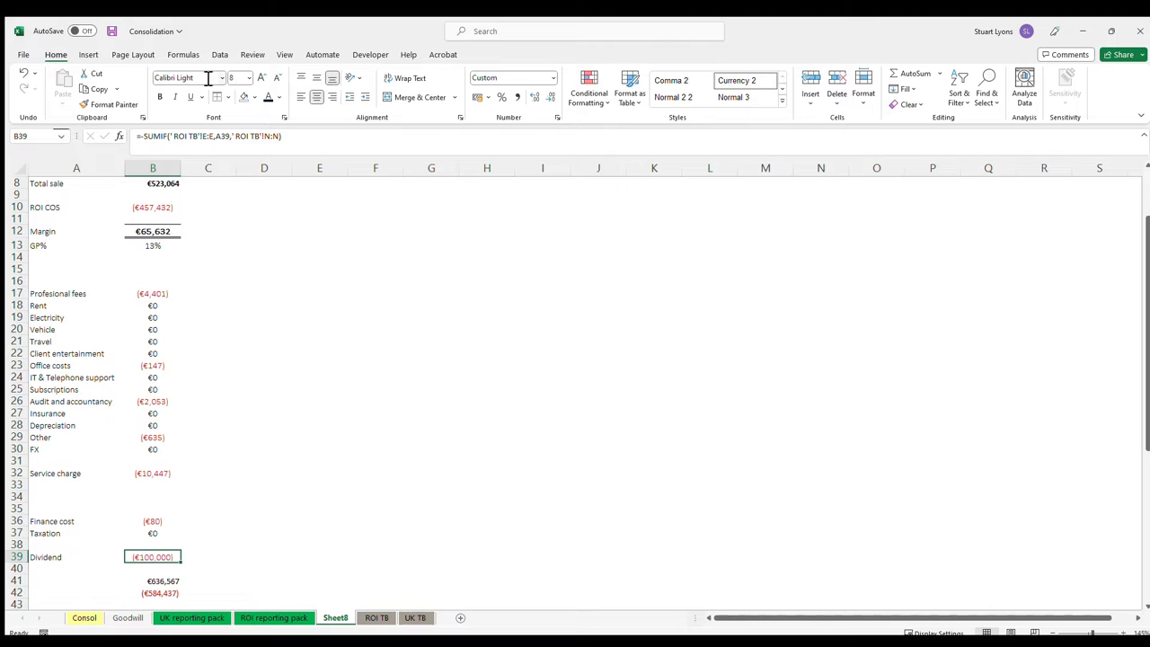
pyautogui.press('F2')
# - Total the overheads in B33 with a SUM of B17:B32, from Profesional fees through Service charge
pyautogui.click(159, 485)
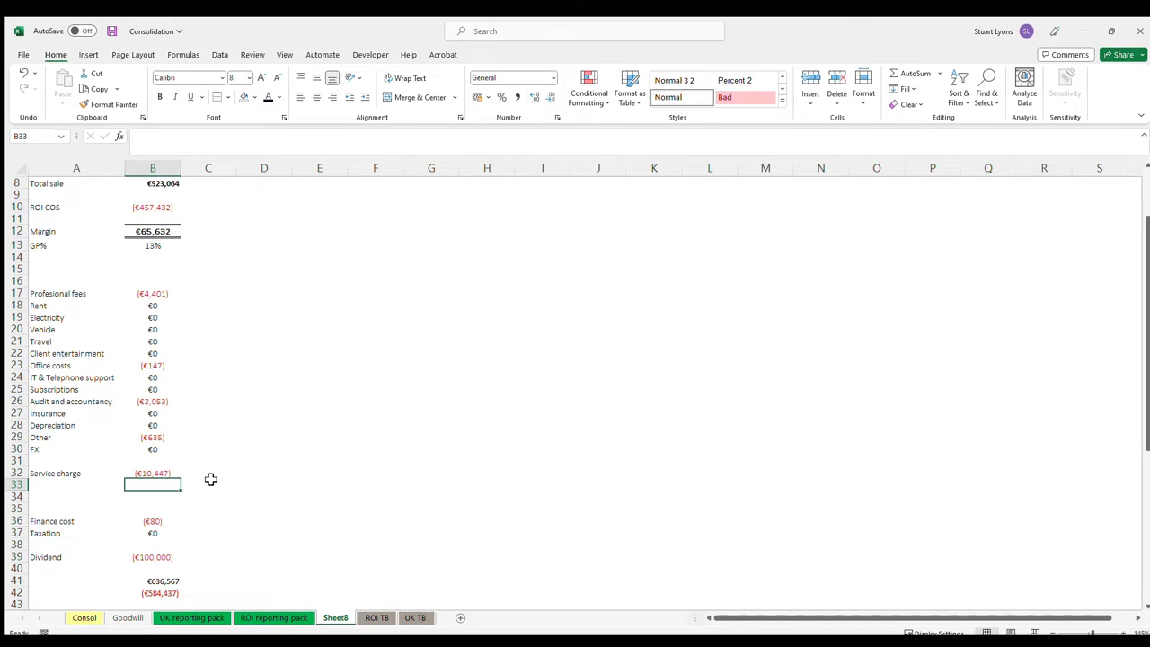
pyautogui.write('=SUM')
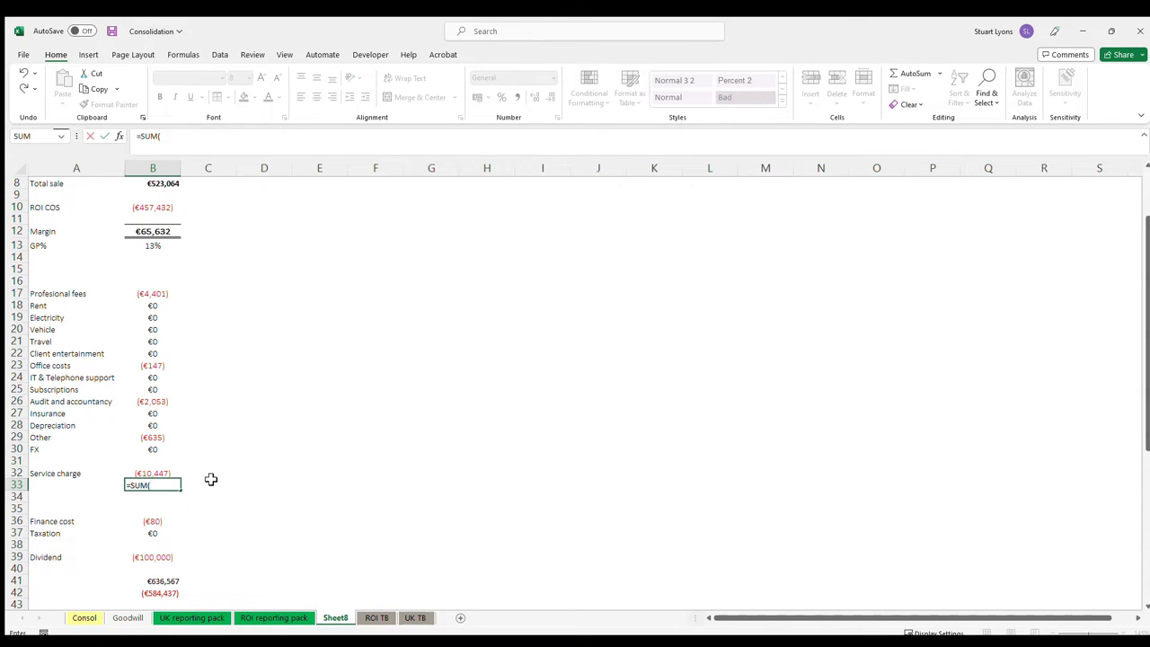
pyautogui.write('(')
pyautogui.press('Up')
pyautogui.hotkey('shift', 'Up')
pyautogui.hotkey('shift', 'Up')
pyautogui.hotkey('shift', 'Up')
pyautogui.hotkey('shift', 'Up')
pyautogui.hotkey('shift', 'Up')
pyautogui.hotkey('shift', 'Up')
pyautogui.hotkey('shift', 'Up')
pyautogui.hotkey('shift', 'Up')
pyautogui.hotkey('shift', 'Up')
pyautogui.hotkey('shift', 'Up')
pyautogui.hotkey('shift', 'Up')
pyautogui.hotkey('shift', 'Up')
pyautogui.hotkey('shift', 'Up')
pyautogui.hotkey('shift', 'Up')
pyautogui.hotkey('shift', 'Up')
pyautogui.hotkey('shift', 'Return')
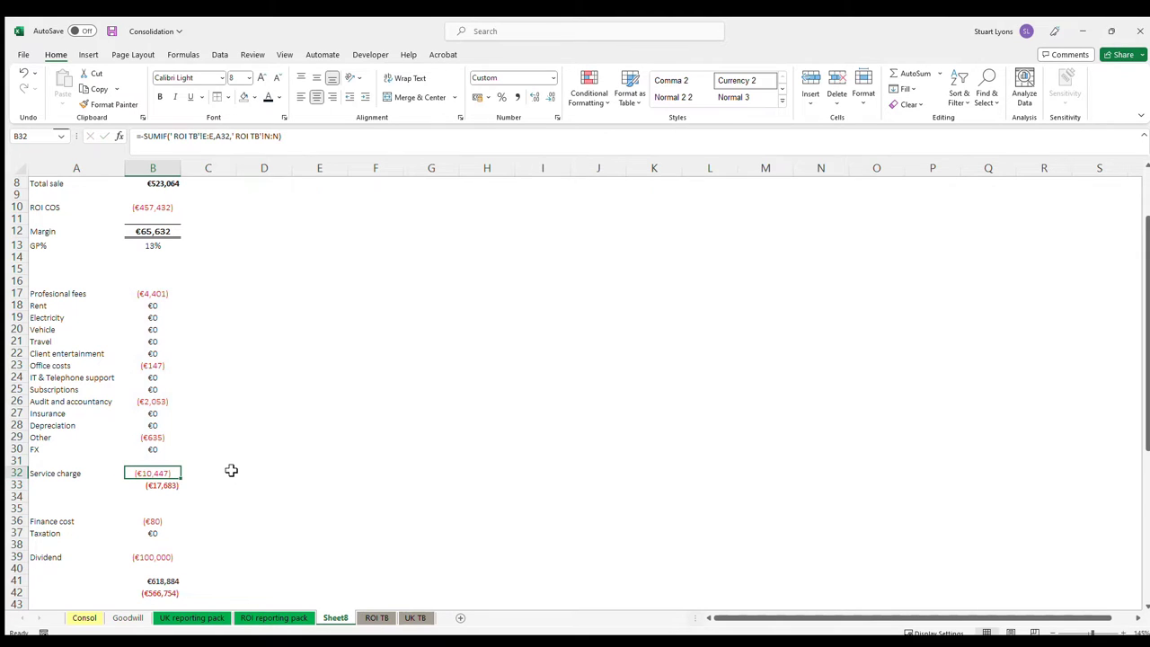
# - Move the Depreciation line to row 38 beneath Taxation and delete the emptied row 28
pyautogui.moveTo(45, 427); pyautogui.dragTo(136, 547)
pyautogui.click(138, 487)
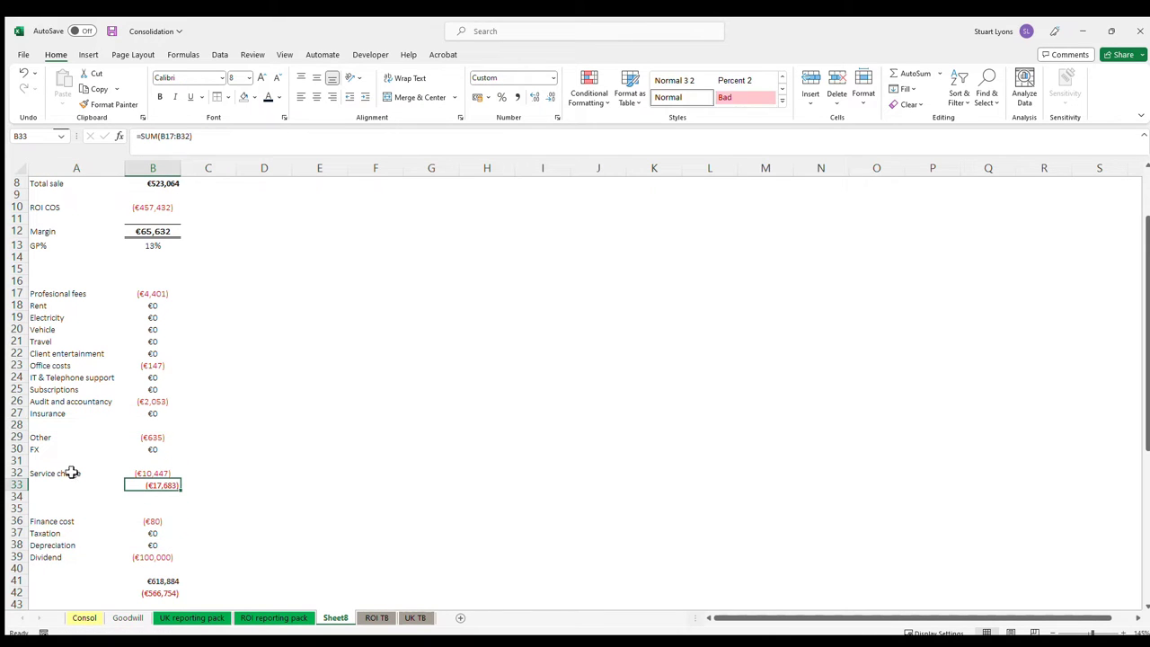
pyautogui.click(15, 427)
pyautogui.hotkey('ctrl', '-')
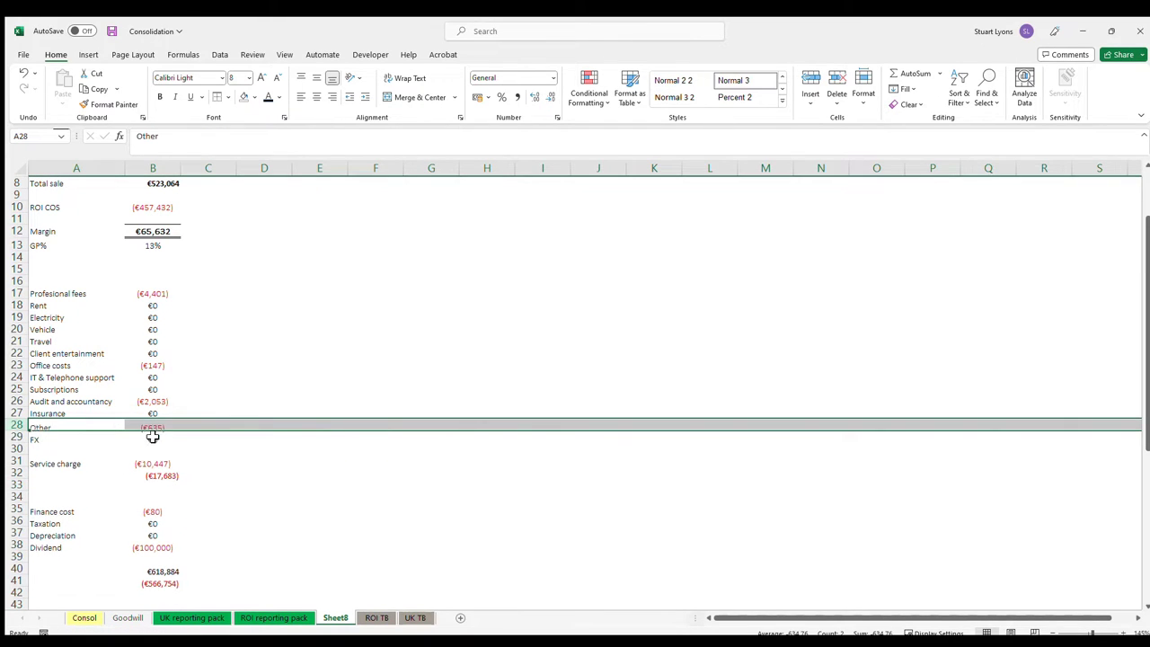
# - Delete the blank row 30 between FX and Service charge, and select the label cell beside the overheads total
pyautogui.click(149, 426)
pyautogui.click(147, 448)
pyautogui.click(18, 448)
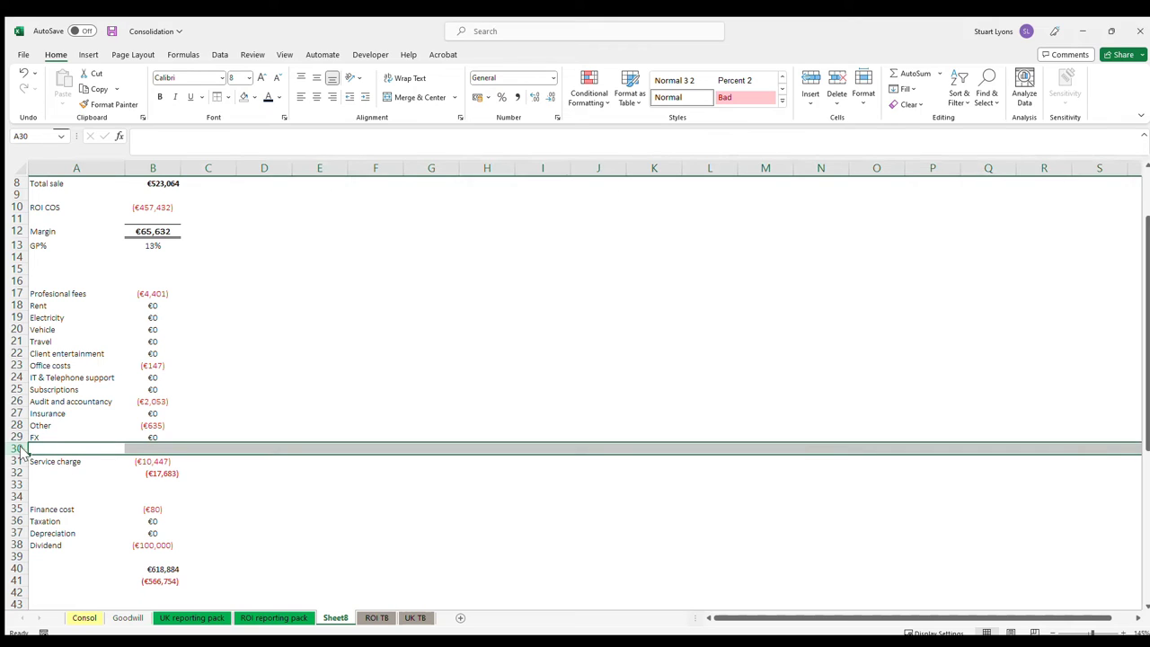
pyautogui.hotkey('ctrl', '-')
pyautogui.click(144, 461)
pyautogui.click(77, 461)
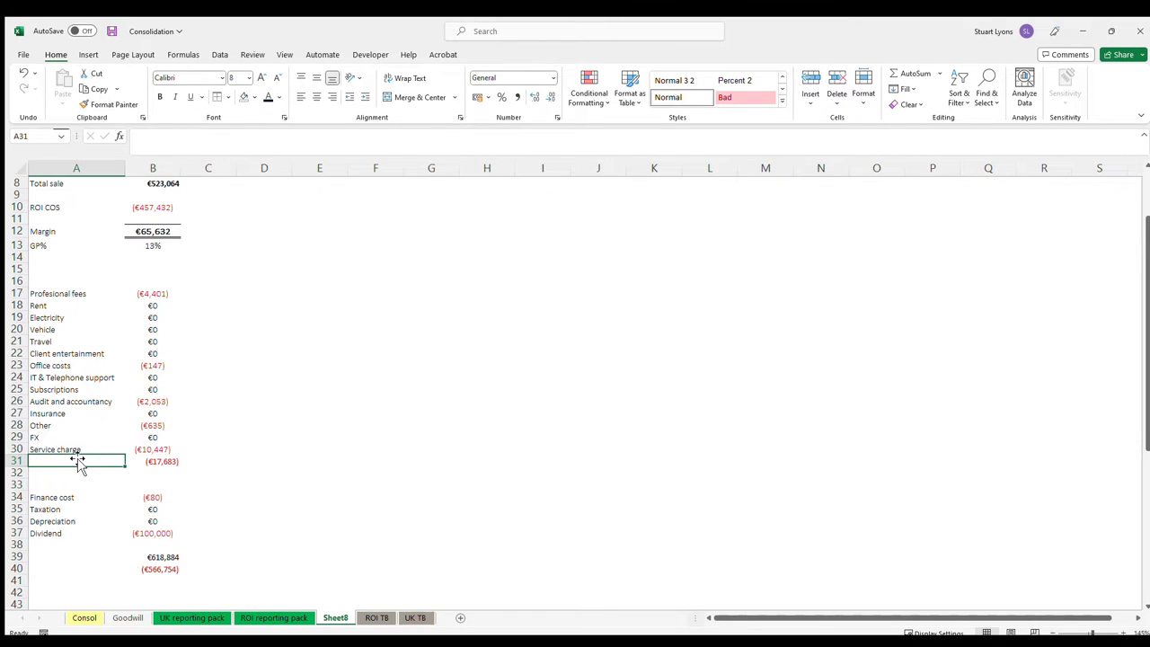
# - Label A31 "Total overhead" in bold and copy the Margin value's formatting onto the overheads total in B31
pyautogui.write('Total overhead')
pyautogui.press('Return')
pyautogui.click(77, 461)
pyautogui.press('Right')
pyautogui.click(153, 231)
pyautogui.click(108, 105)
pyautogui.click(154, 461)
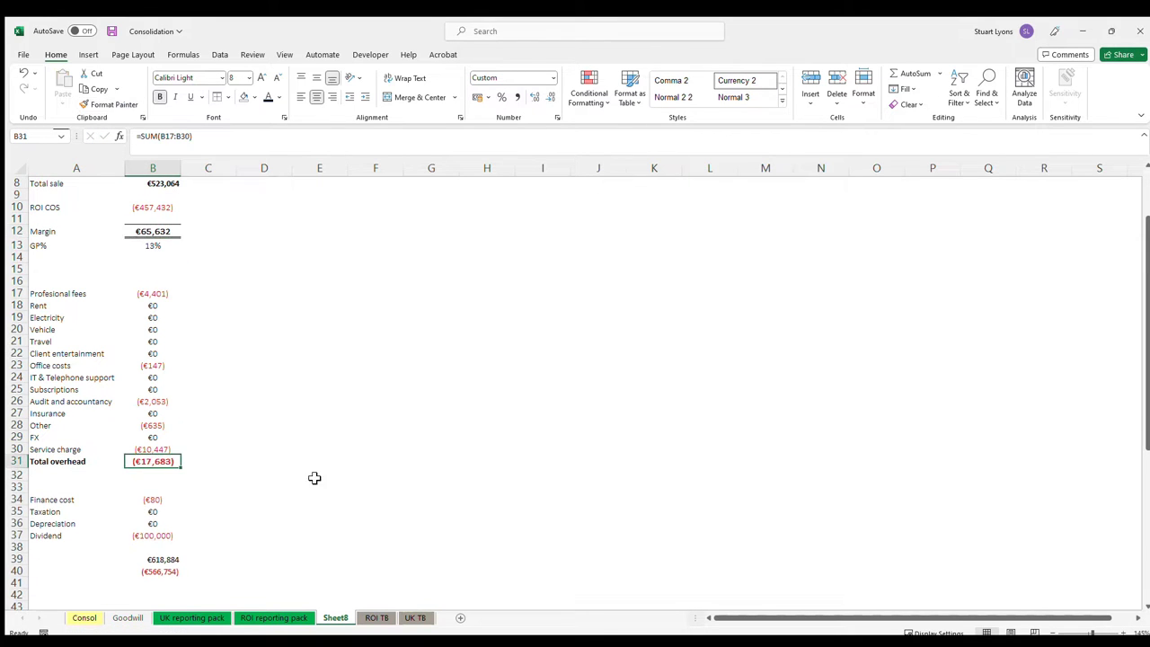
# - Copy the Total sale value's formatting onto Margin in B12, and carry that format over to the Total overhead value
pyautogui.scroll(3, 310, 474)
pyautogui.click(153, 267)
pyautogui.click(108, 104)
pyautogui.click(153, 314)
pyautogui.click(108, 105)
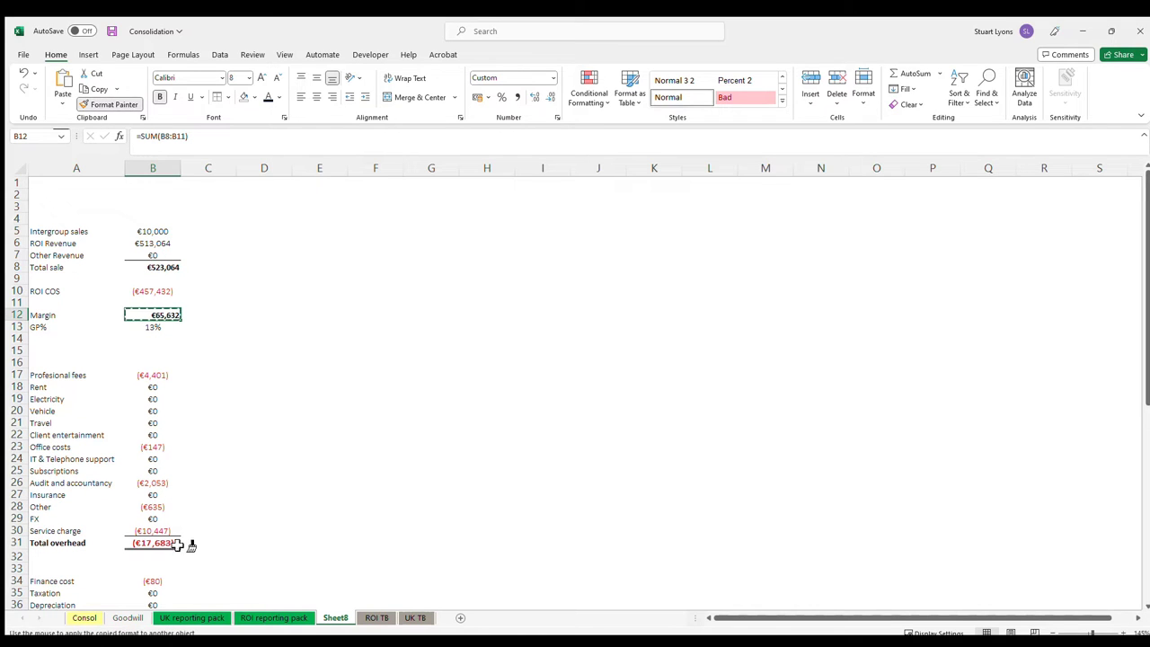
pyautogui.click(178, 543)
# - Centre the values in column B
pyautogui.click(154, 169)
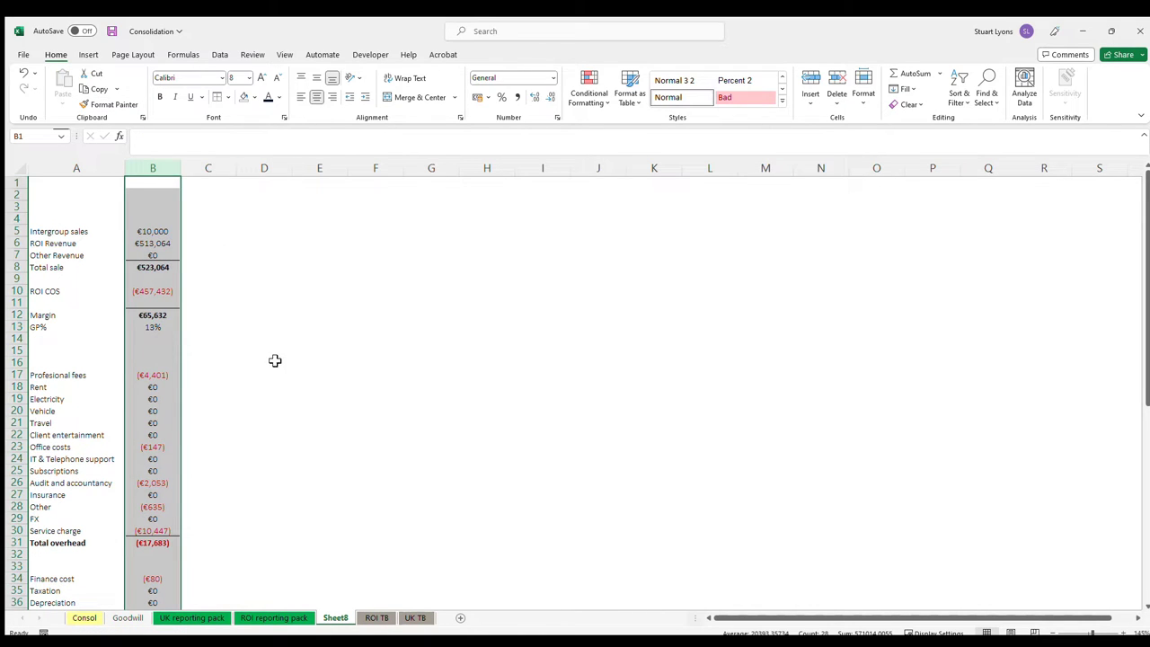
pyautogui.click(155, 542)
pyautogui.click(101, 545)
# - Move the block from Finance cost through the total and check values down one row to A35:B41
pyautogui.scroll(-2, 117, 546)
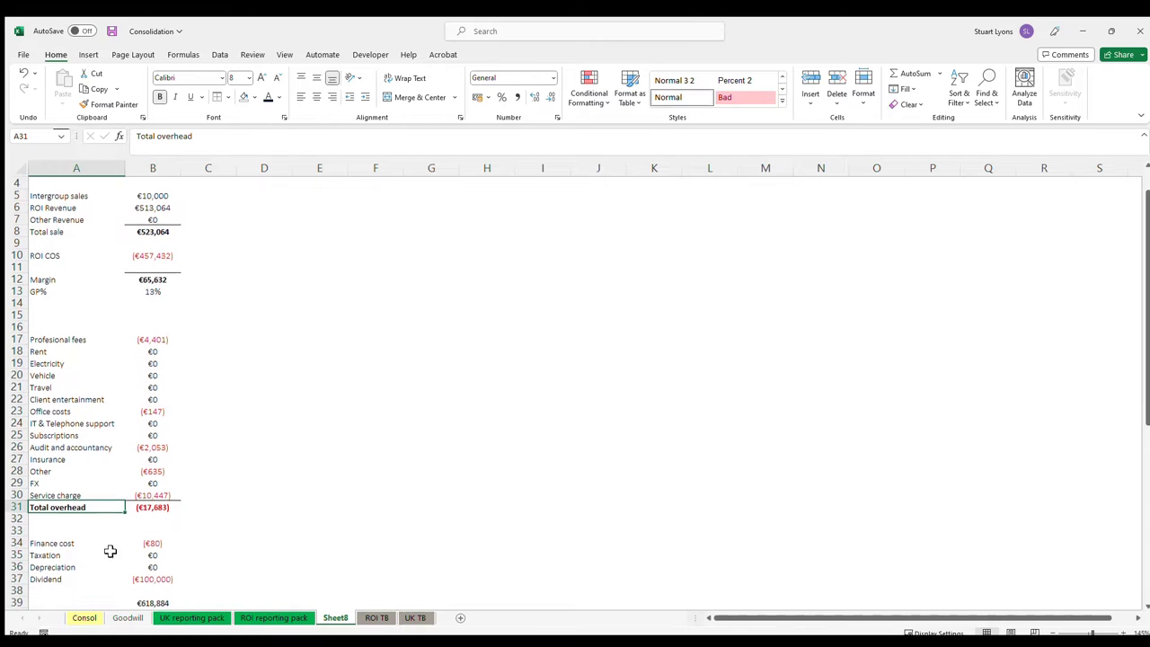
pyautogui.moveTo(45, 510); pyautogui.dragTo(153, 579)
pyautogui.click(153, 579)
pyautogui.keyDown('shift'); pyautogui.click(76, 508); pyautogui.keyUp('shift')
pyautogui.moveTo(76, 508); pyautogui.dragTo(77, 520)
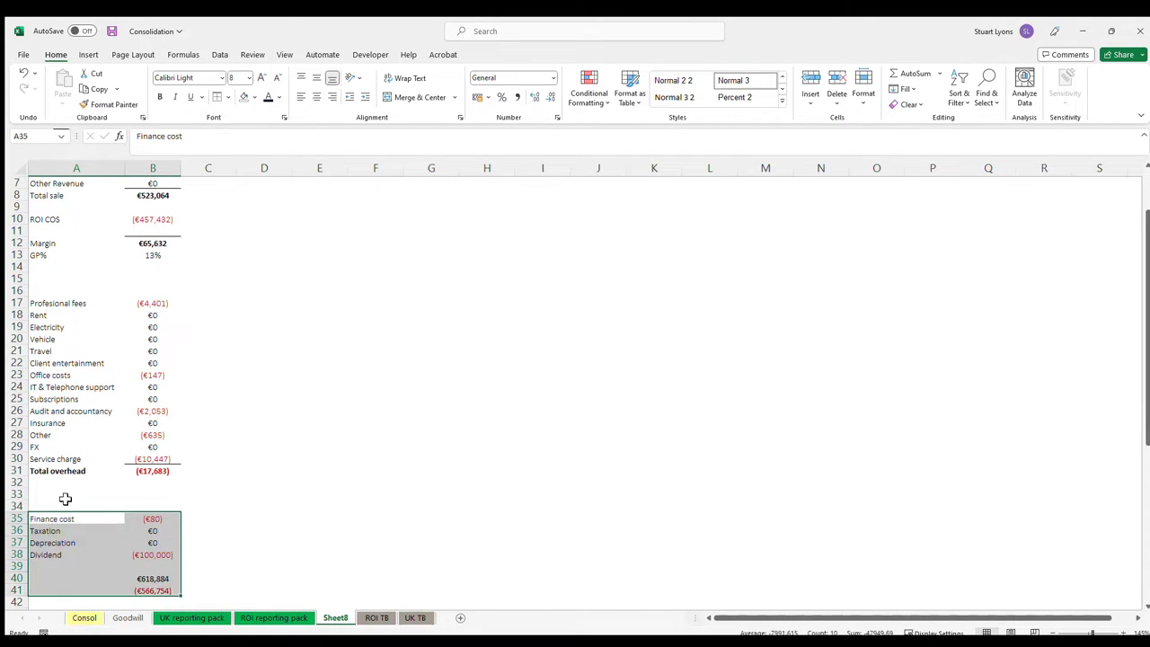
# - Add an EBITDA line in row 33, calculating B33 as total overhead plus margin with =B31+B12
pyautogui.click(68, 495)
pyautogui.write('E')
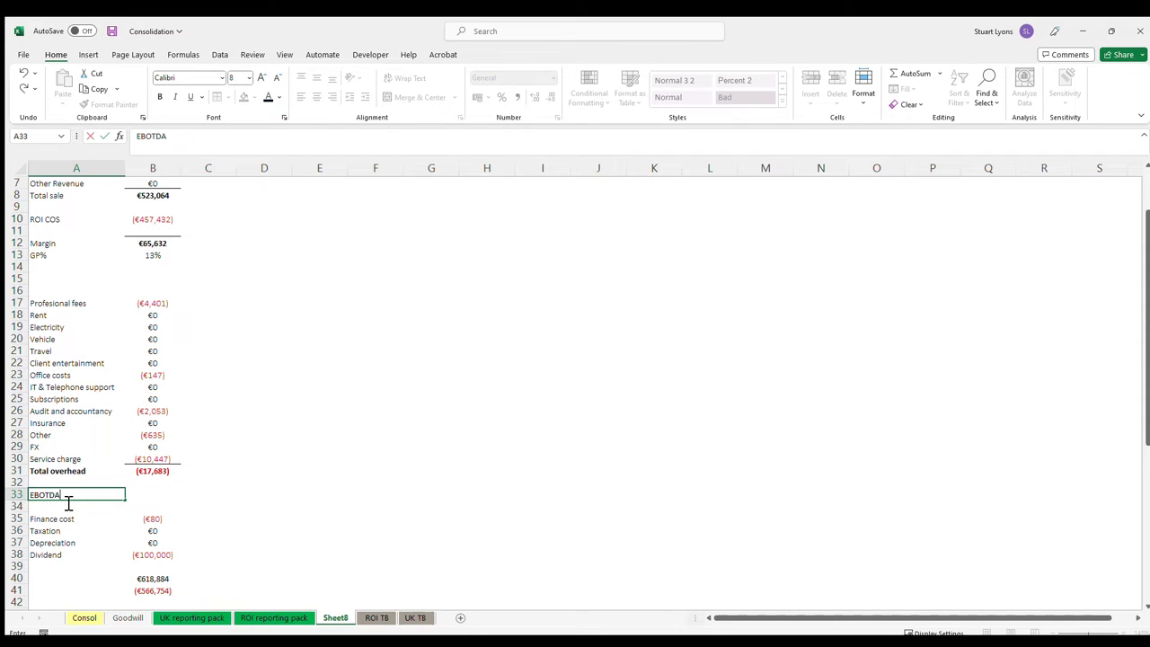
pyautogui.write('BITDA')
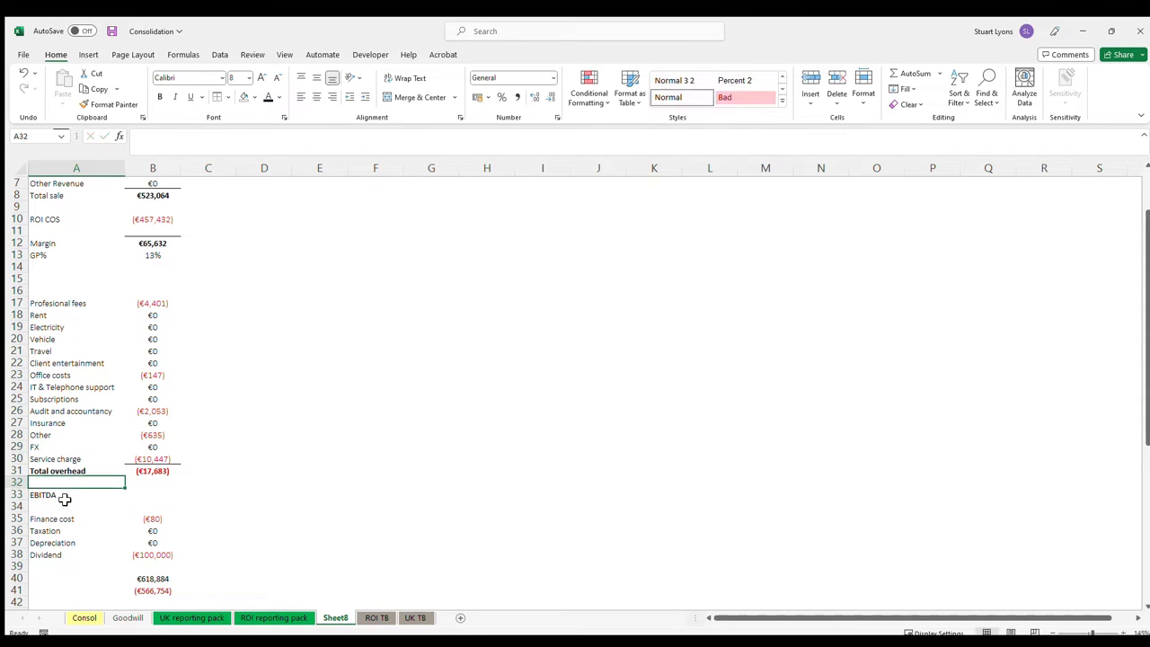
pyautogui.press('Tab')
pyautogui.write('=')
pyautogui.click(144, 471)
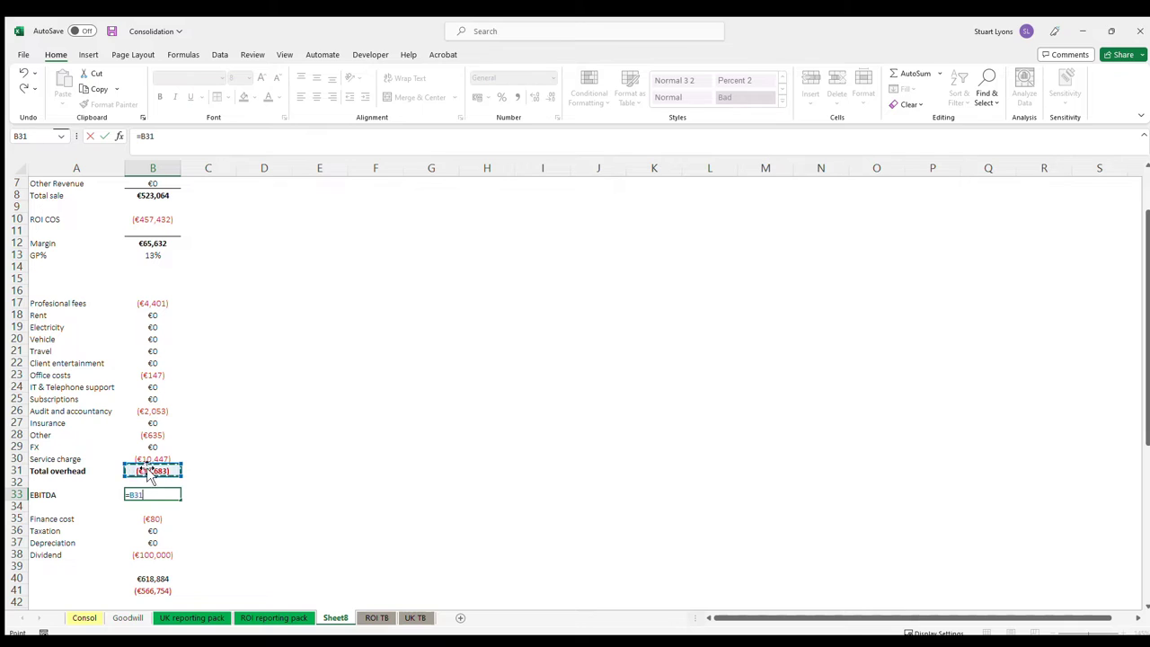
pyautogui.write('+')
pyautogui.click(155, 243)
pyautogui.press('Return')
# - Apply a top and double bottom border to the EBITDA value in B33
pyautogui.click(167, 493)
pyautogui.doubleClick(167, 493)
pyautogui.press('Escape')
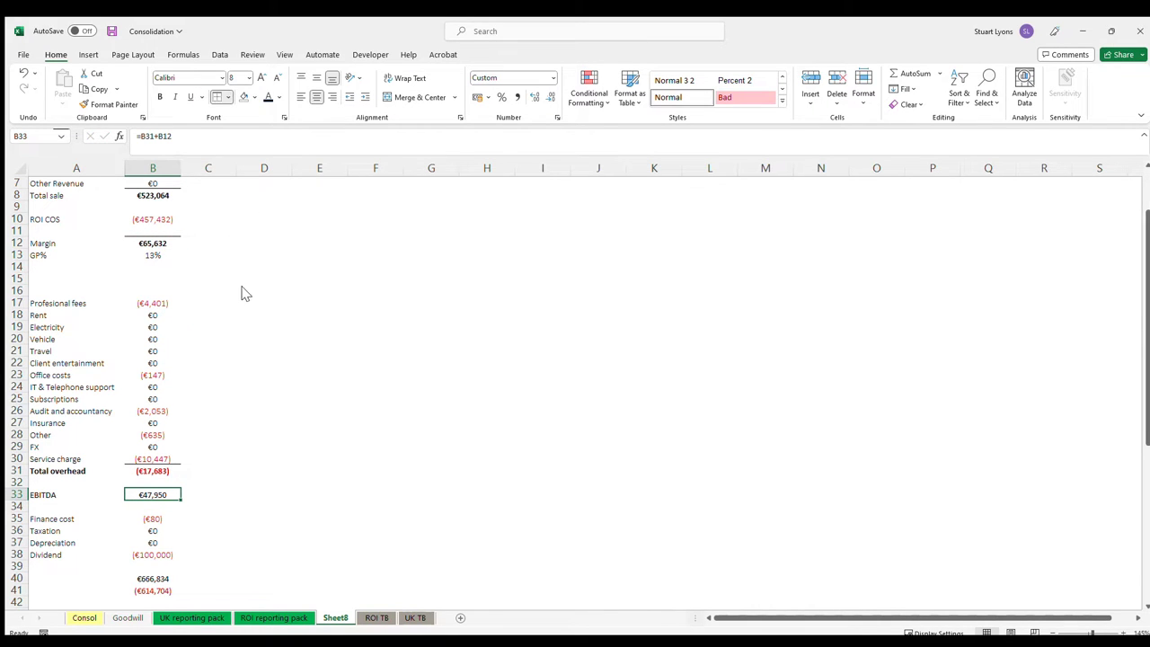
pyautogui.click(263, 363)
# - Total EBITDA through Dividend in B39 with =SUM(B33:B38)
pyautogui.click(170, 556)
pyautogui.click(163, 568)
pyautogui.write('=SUM(')
pyautogui.moveTo(162, 557); pyautogui.dragTo(155, 494)
pyautogui.press('Return')
pyautogui.click(163, 568)
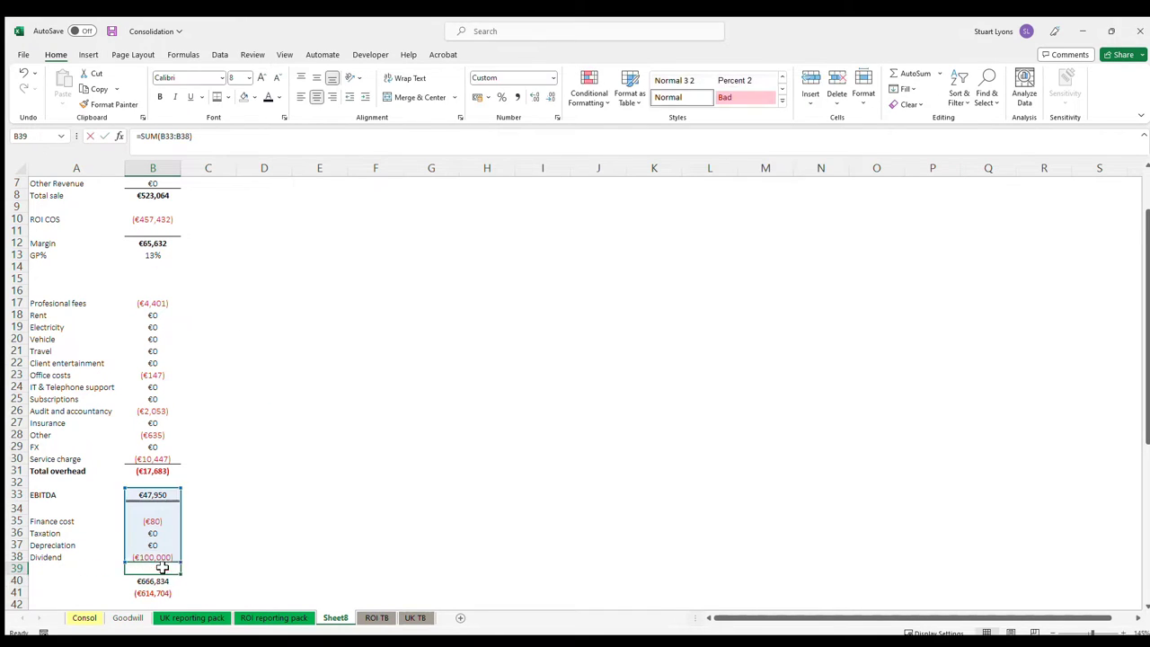
pyautogui.press('Delete')
pyautogui.hotkey('ctrl', 'z')
# - Clear the old total and check values from B40:B41
pyautogui.press('Down')
pyautogui.press('Up')
pyautogui.press('Left')
pyautogui.press('Down')
pyautogui.press('Right')
pyautogui.press('Down')
pyautogui.press('Up')
pyautogui.hotkey('shift', 'Down')
pyautogui.hotkey('shift', 'Down')
pyautogui.press('Up')
pyautogui.press('Left')
pyautogui.press('Down')
pyautogui.press('Right')
pyautogui.press('Delete')
pyautogui.press('Down')
pyautogui.press('Delete')
pyautogui.press('Up')
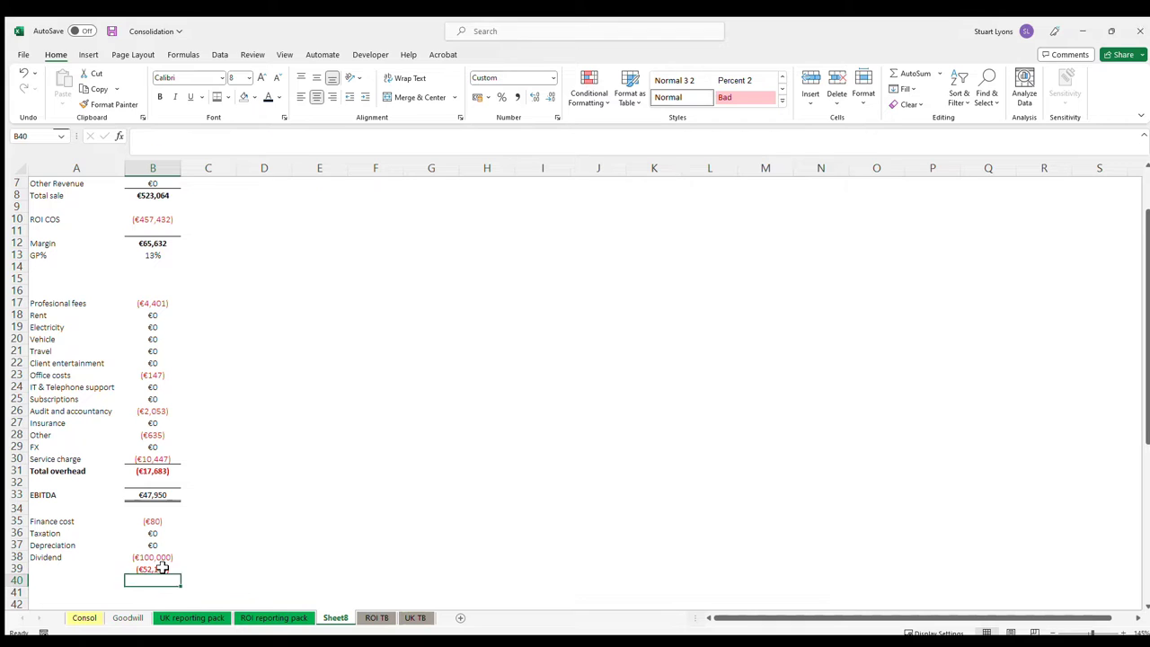
# - Label the total in row 39 "PAT" in bold
pyautogui.press('Up')
pyautogui.press('Left')
pyautogui.write('PAT')
pyautogui.press('Return')
pyautogui.press('Up')
pyautogui.hotkey('ctrl', 'b')
# - Make the EBITDA label in A33 bold
pyautogui.press('Right')
pyautogui.press('Up')
pyautogui.press('Up')
pyautogui.press('Left')
pyautogui.press('Up')
pyautogui.press('Up')
pyautogui.press('Up')
pyautogui.press('Up')
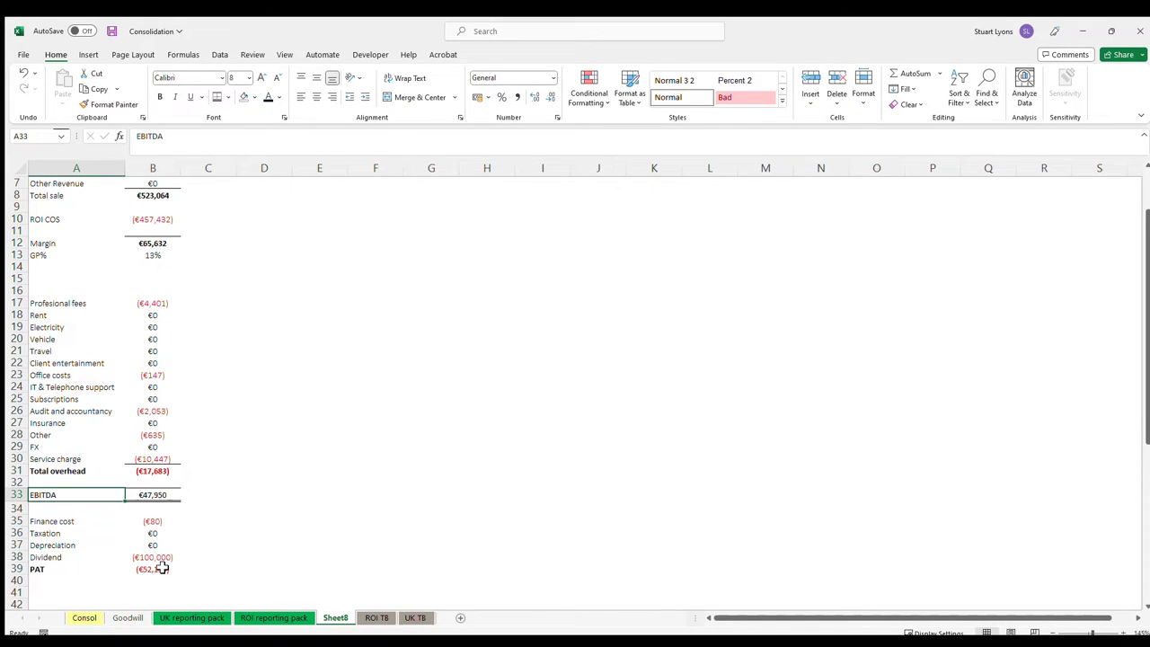
# - Apply a top and double bottom border to the PAT value in B39
pyautogui.press('Down')
pyautogui.press('Down')
pyautogui.press('Down')
pyautogui.press('Down')
pyautogui.press('Down')
pyautogui.press('Down')
pyautogui.press('Right')
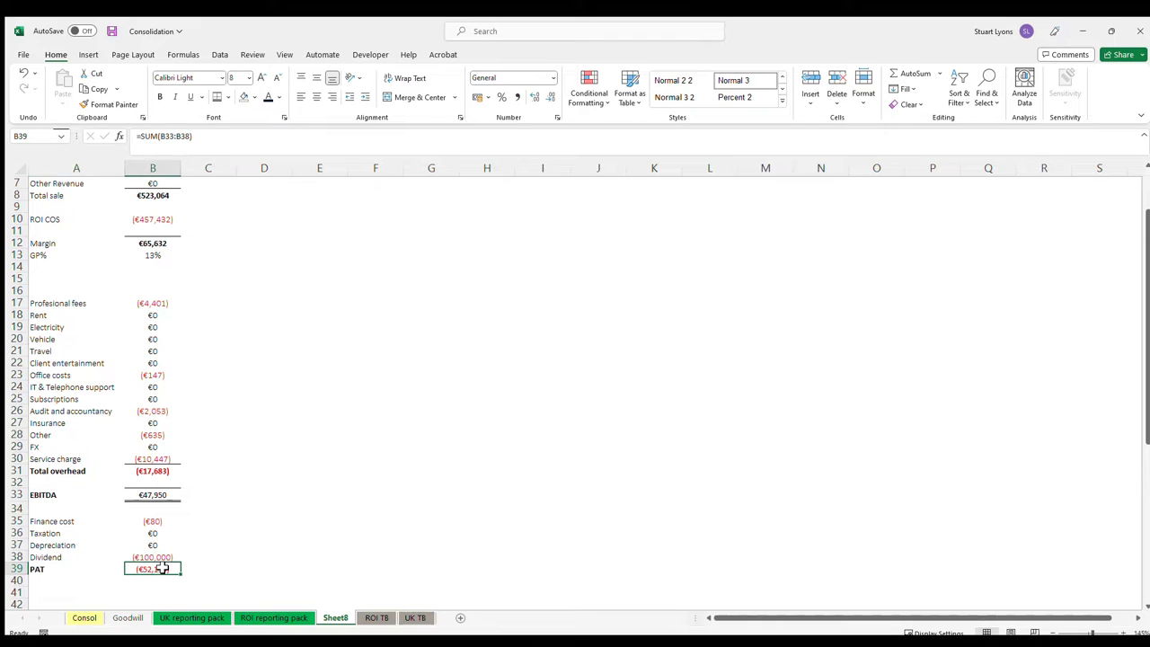
pyautogui.press('F2')
pyautogui.press('Escape')
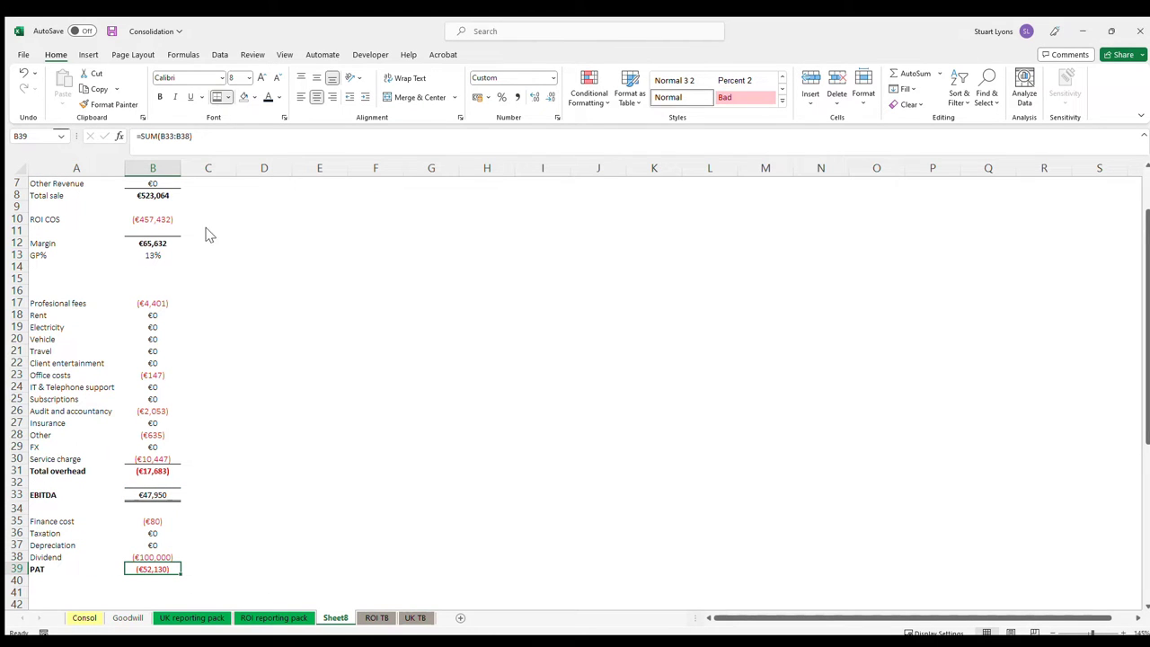
pyautogui.scroll(2, 220, 469)
pyautogui.click(195, 251)
# - Link B41 to the December P&L figure in N3 of the ROI TB sheet
pyautogui.scroll(-3, 184, 341)
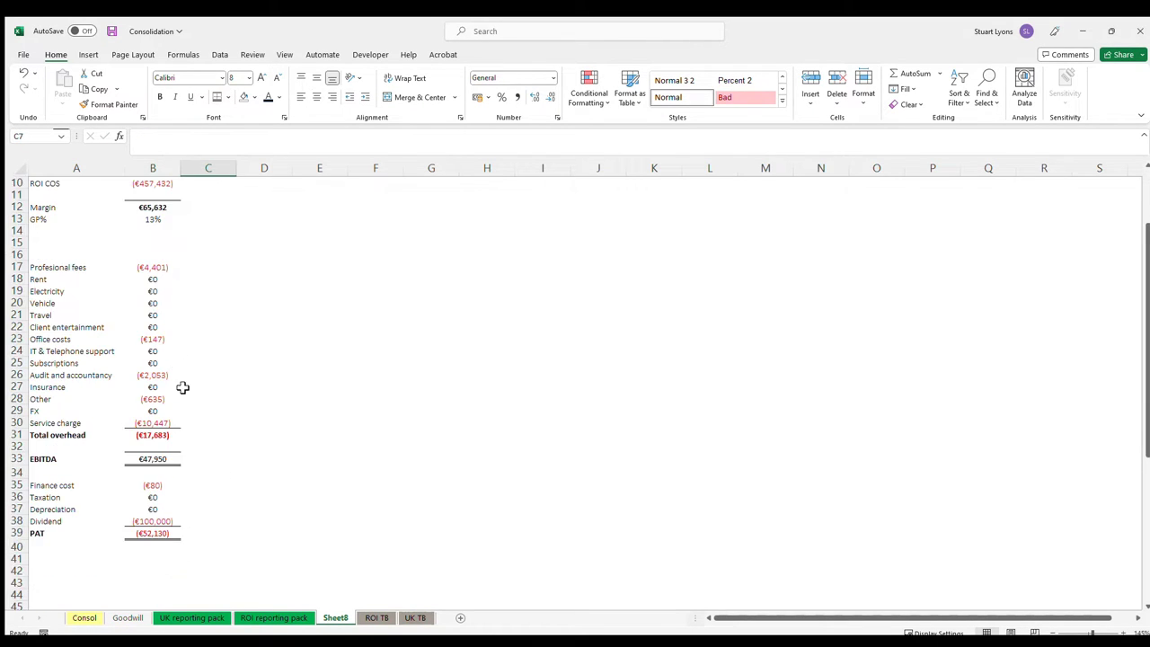
pyautogui.click(168, 561)
pyautogui.write('=')
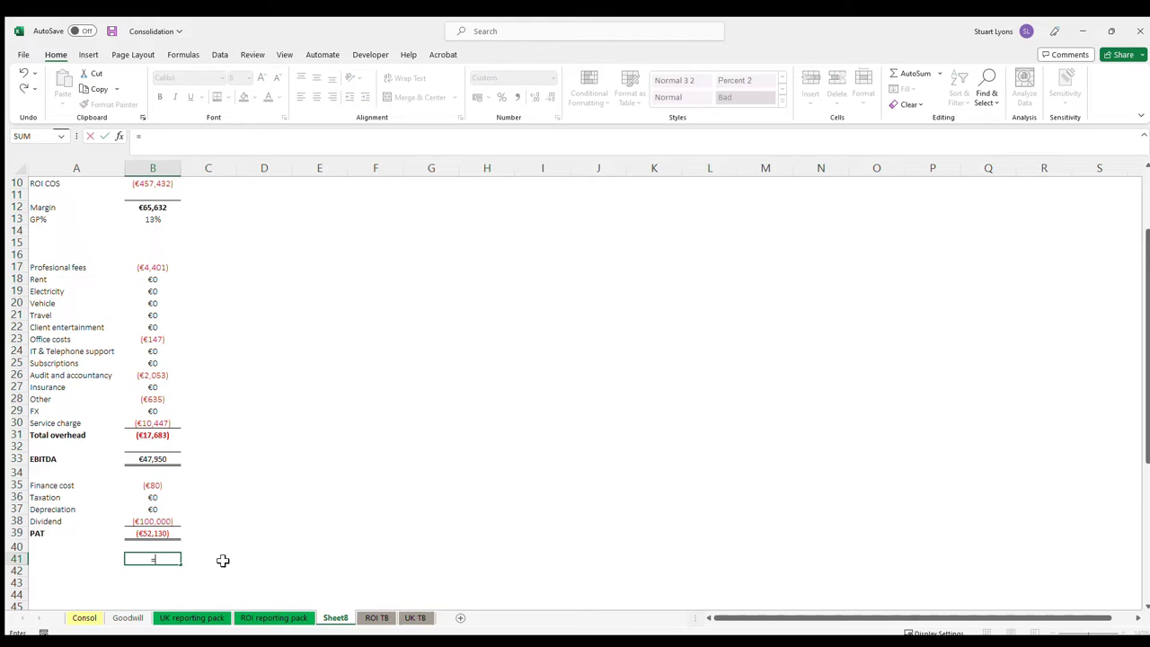
pyautogui.click(409, 617)
pyautogui.click(381, 620)
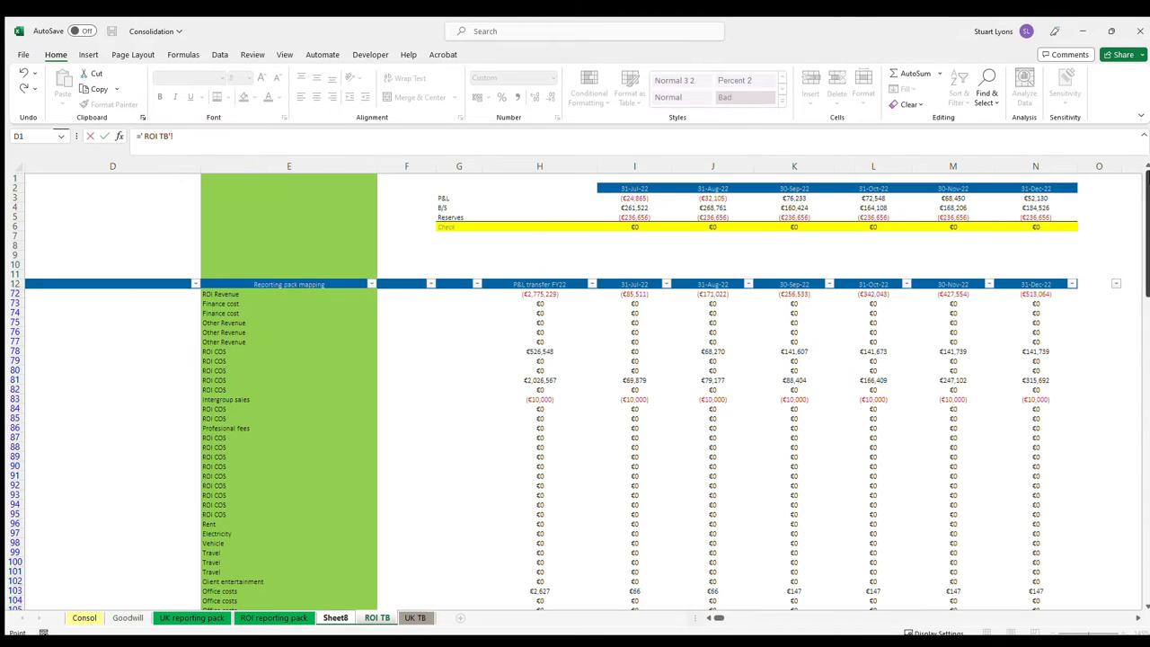
pyautogui.click(1058, 194)
pyautogui.press('Return')
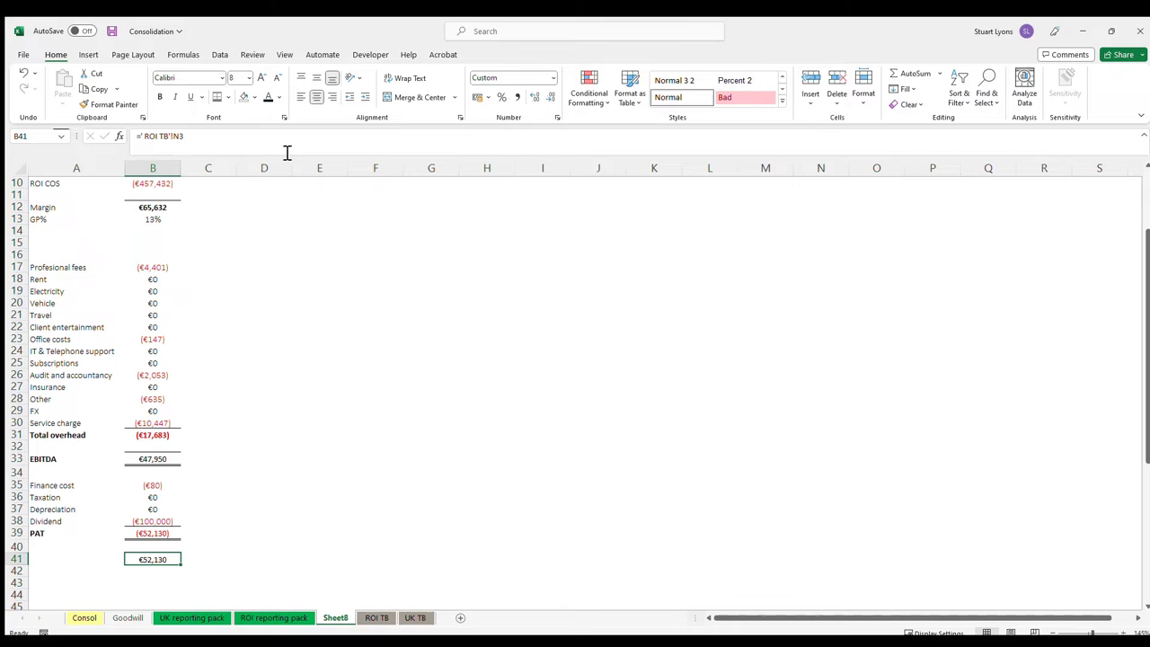
# - Extend the B41 formula to add the PAT in B39 to the linked trial balance figure
pyautogui.press('F2')
pyautogui.write('-')
pyautogui.click(160, 533)
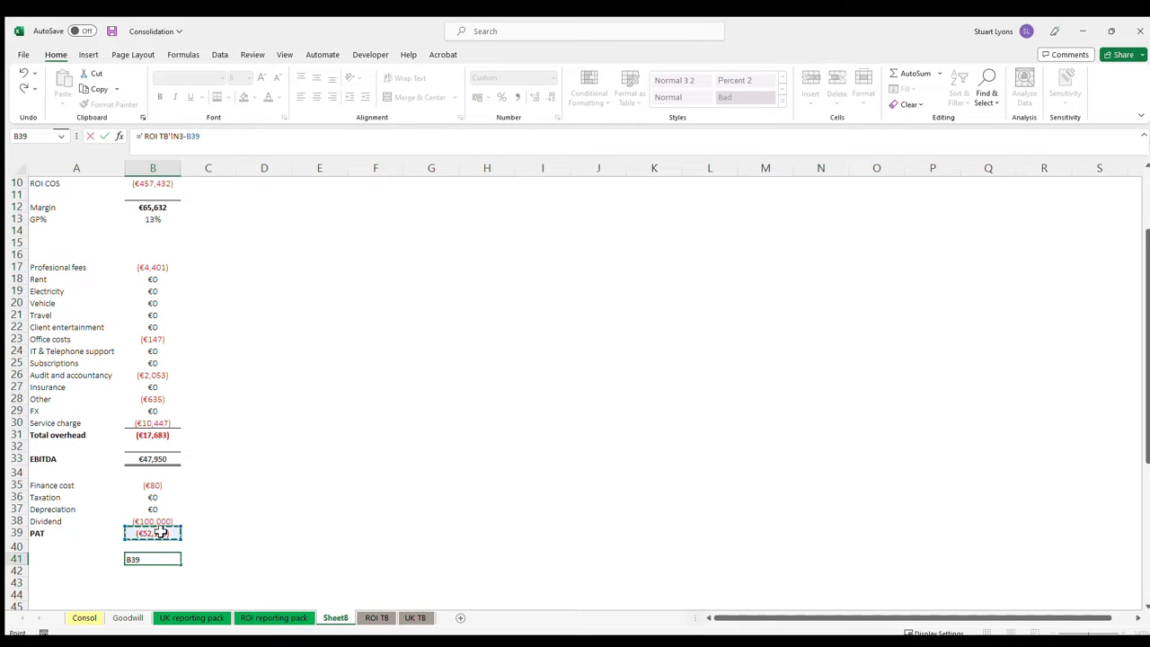
pyautogui.click(187, 140)
pyautogui.press('BackSpace')
pyautogui.press('Return')
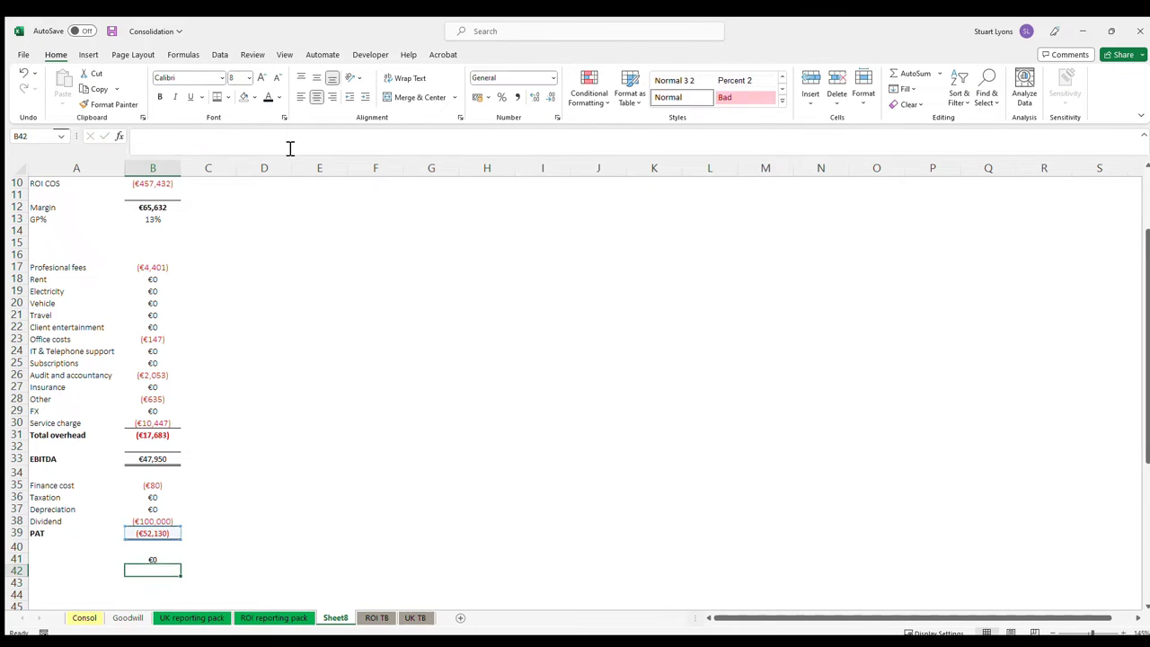
# - Label A41 "check" in italics and fill the check cells A41:B41 yellow
pyautogui.click(73, 570)
pyautogui.click(67, 560)
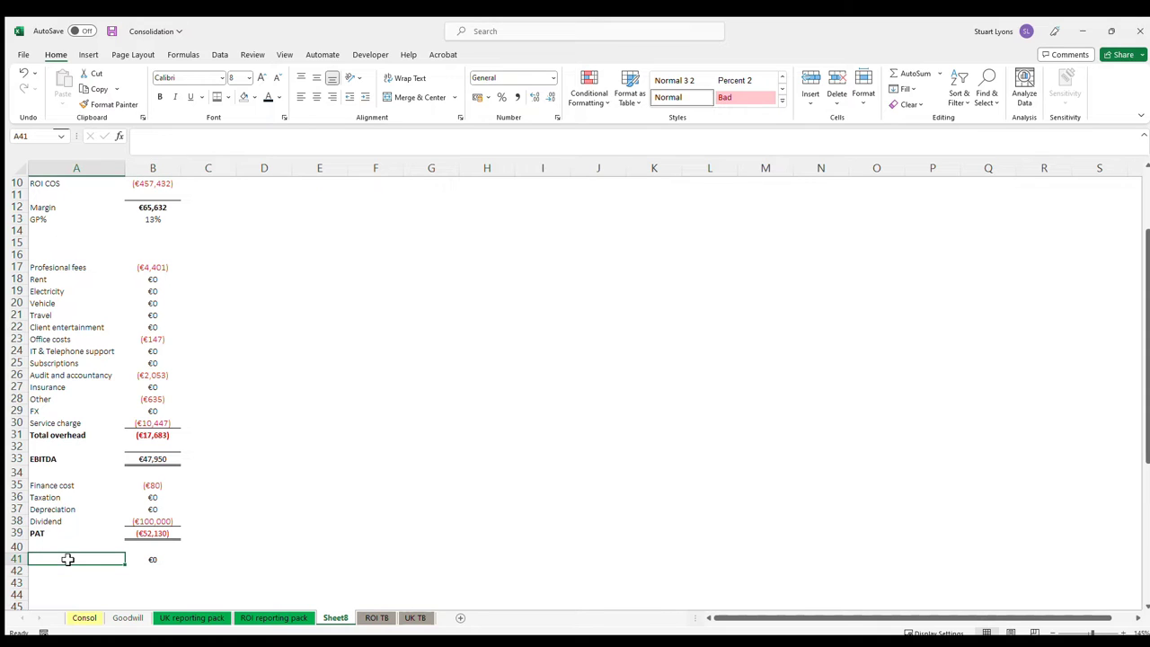
pyautogui.write('check')
pyautogui.press('Return')
pyautogui.hotkey('shift', 'Up')
pyautogui.hotkey('shift', 'space')
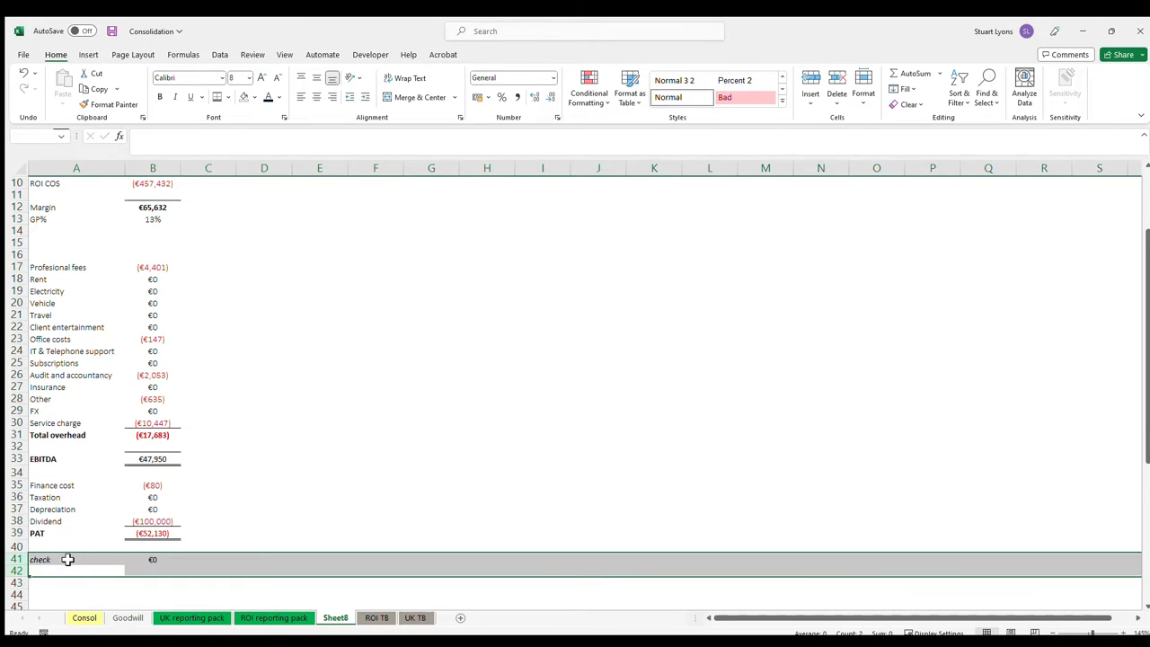
pyautogui.scroll(1, 68, 560)
pyautogui.moveTo(78, 596); pyautogui.dragTo(148, 596)
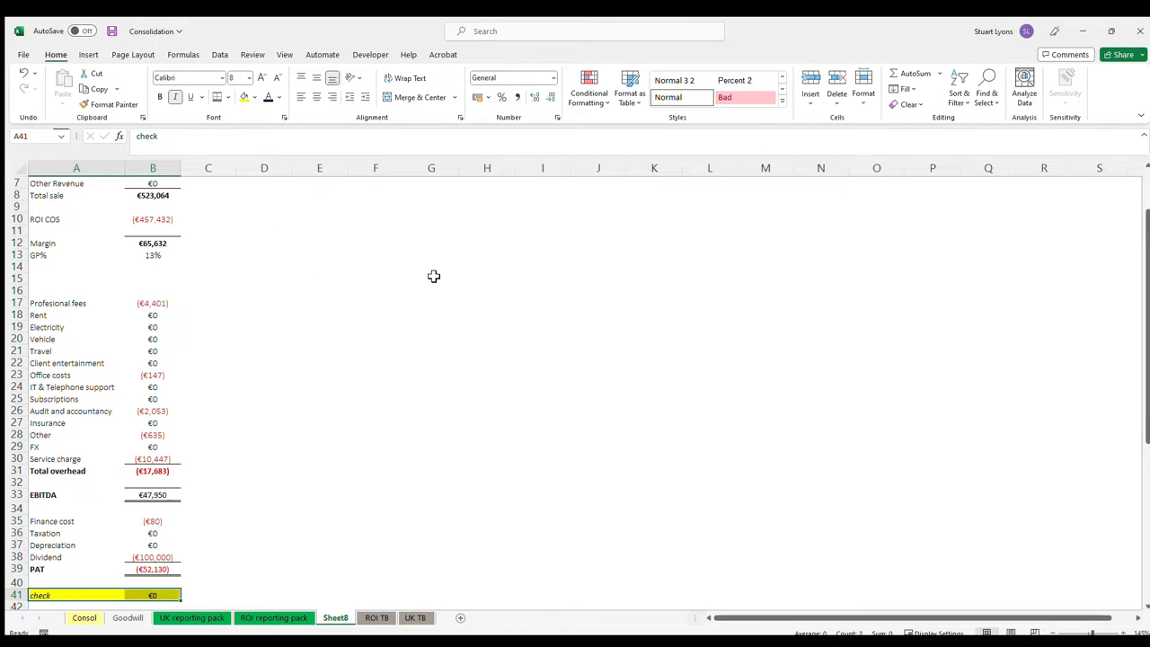
# - Head column B in B4 with the 31-Dec-22 date linked from ROI TB cell N2, and fill the header blue
pyautogui.scroll(-1, 395, 317)
pyautogui.scroll(3, 395, 316)
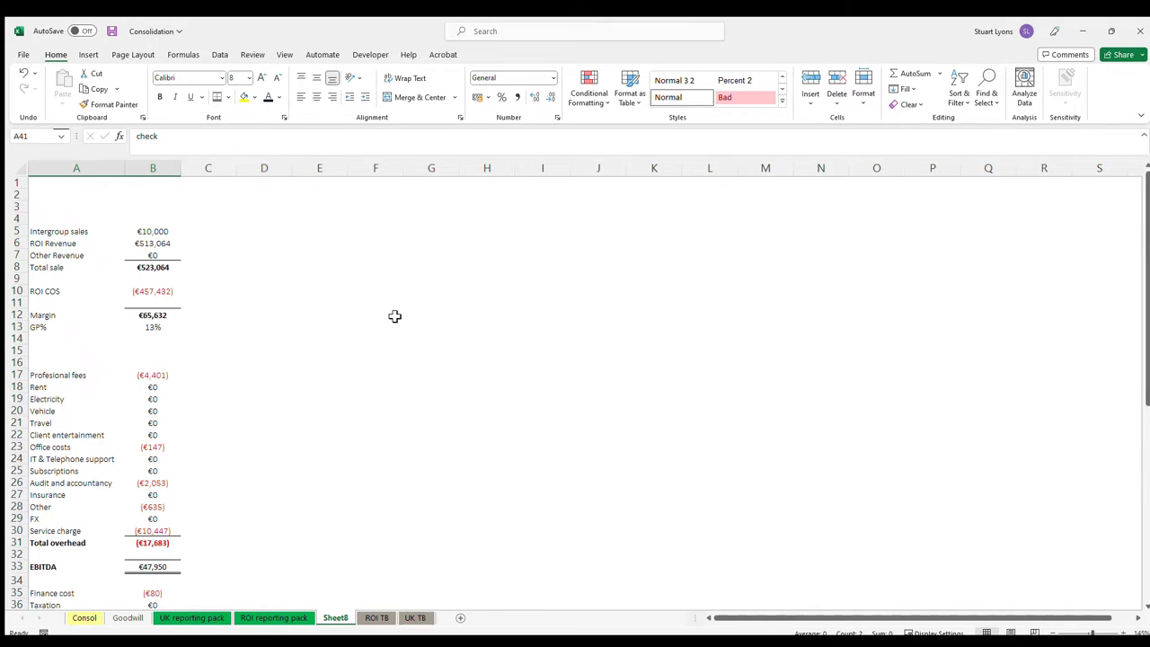
pyautogui.click(156, 232)
pyautogui.click(160, 220)
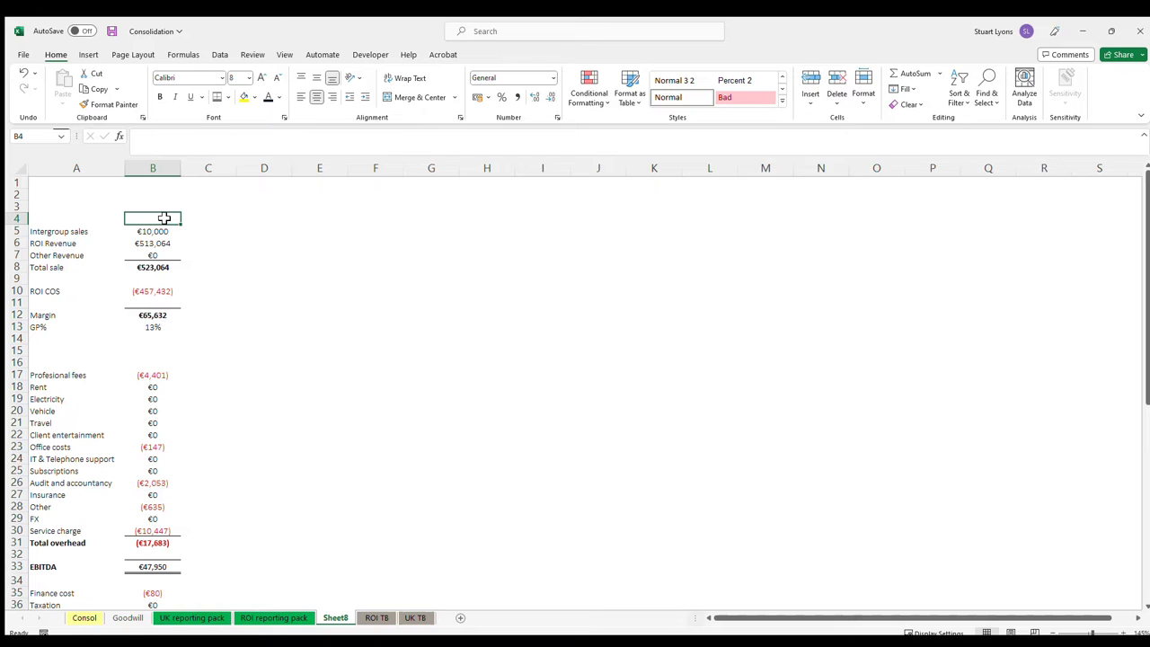
pyautogui.write('=')
pyautogui.click(377, 617)
pyautogui.click(1045, 197)
pyautogui.click(1045, 187)
pyautogui.hotkey('ctrl', 'Return')
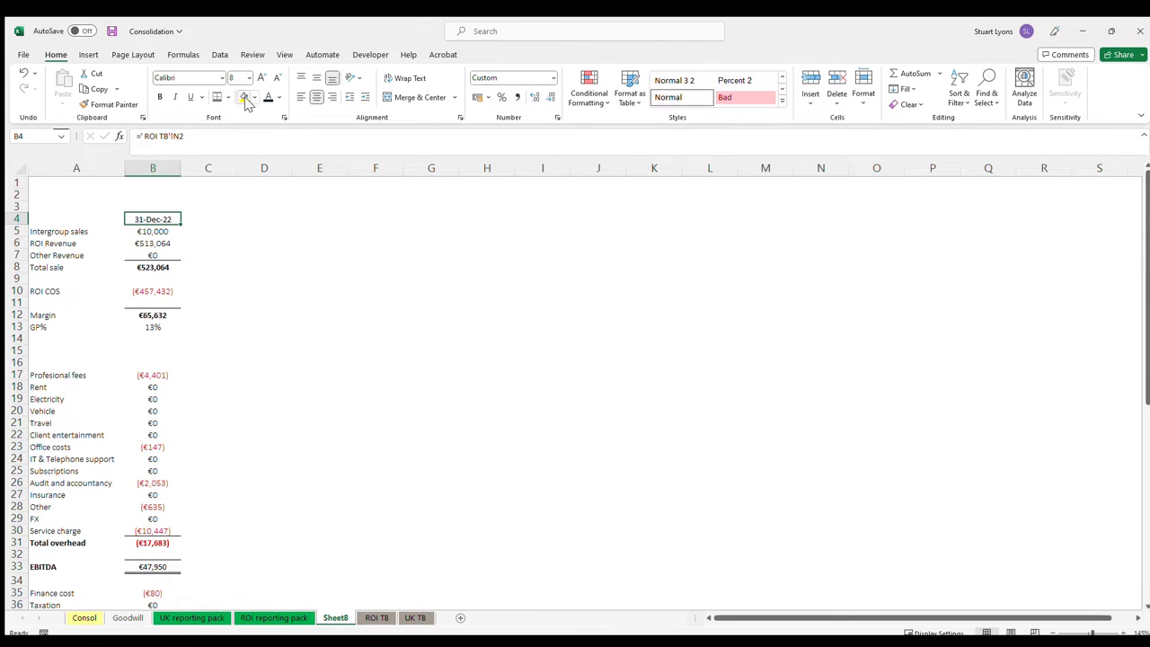
pyautogui.click(272, 126)
pyautogui.click(279, 94)
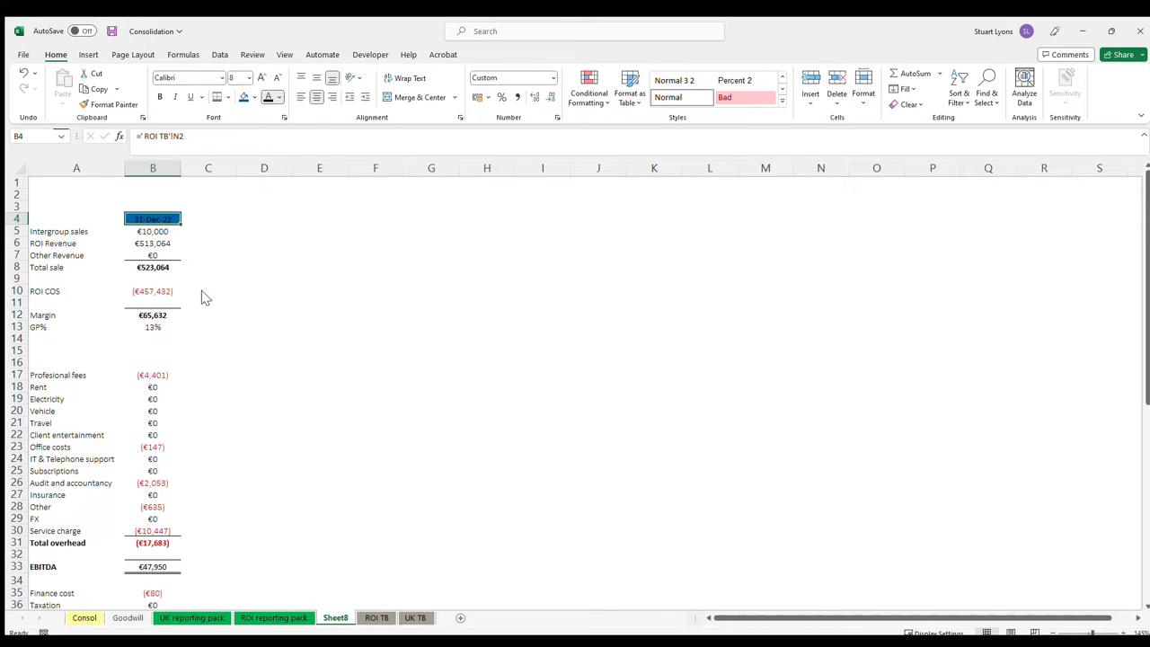
# - Review the rebuilt P&L down to the check row, and view the balance sheet section of the ROI reporting pack
pyautogui.scroll(-8, 148, 337)
pyautogui.scroll(8, 150, 332)
pyautogui.scroll(-7, 134, 350)
pyautogui.scroll(2, 107, 381)
pyautogui.scroll(-1, 102, 477)
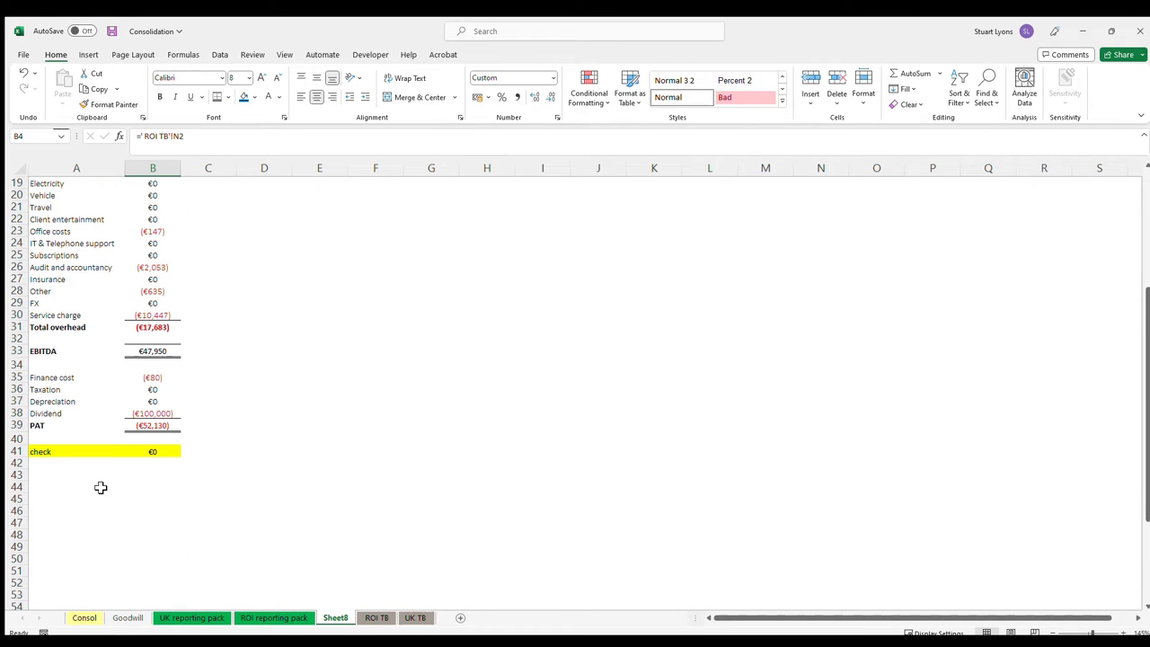
pyautogui.click(103, 488)
pyautogui.click(248, 617)
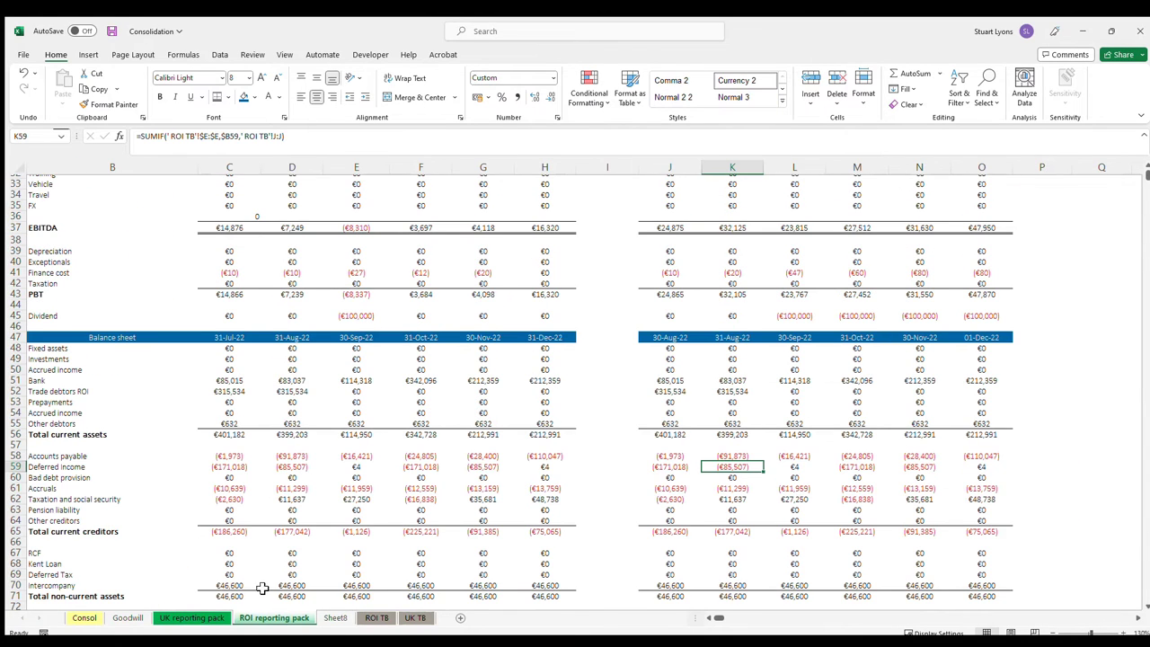
# - Filter the ROI TB sheet's account type column to the B/S and Reserves accounts
pyautogui.click(377, 618)
pyautogui.scroll(-10, 213, 411)
pyautogui.scroll(3, 206, 303)
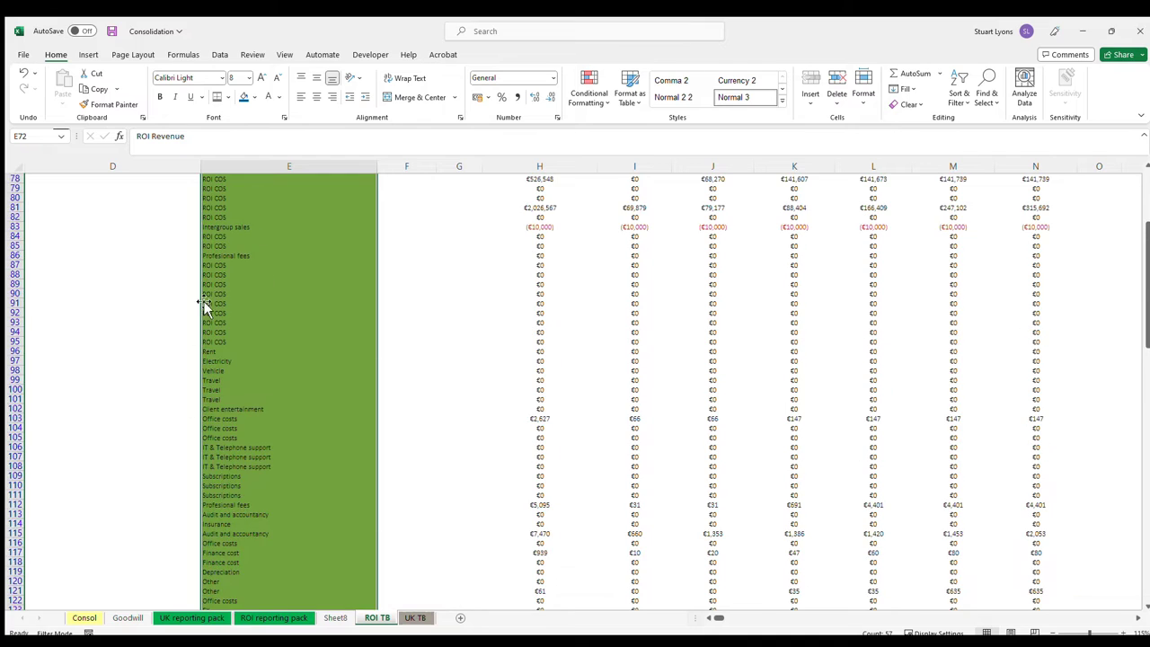
pyautogui.click(163, 265)
pyautogui.hscroll(-2, 108, 261)
pyautogui.scroll(6, 54, 270)
pyautogui.click(60, 283)
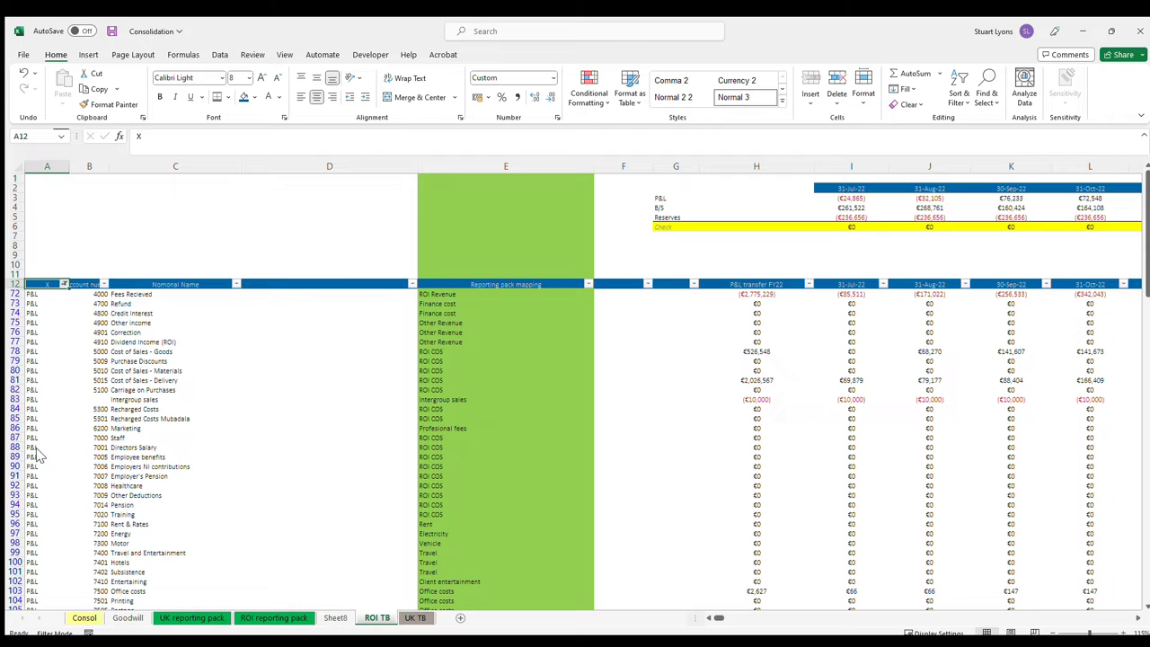
# - Copy the balance sheet reporting pack mappings from E13:E71 of ROI TB and paste them into Sheet8 from A46
pyautogui.click(455, 304)
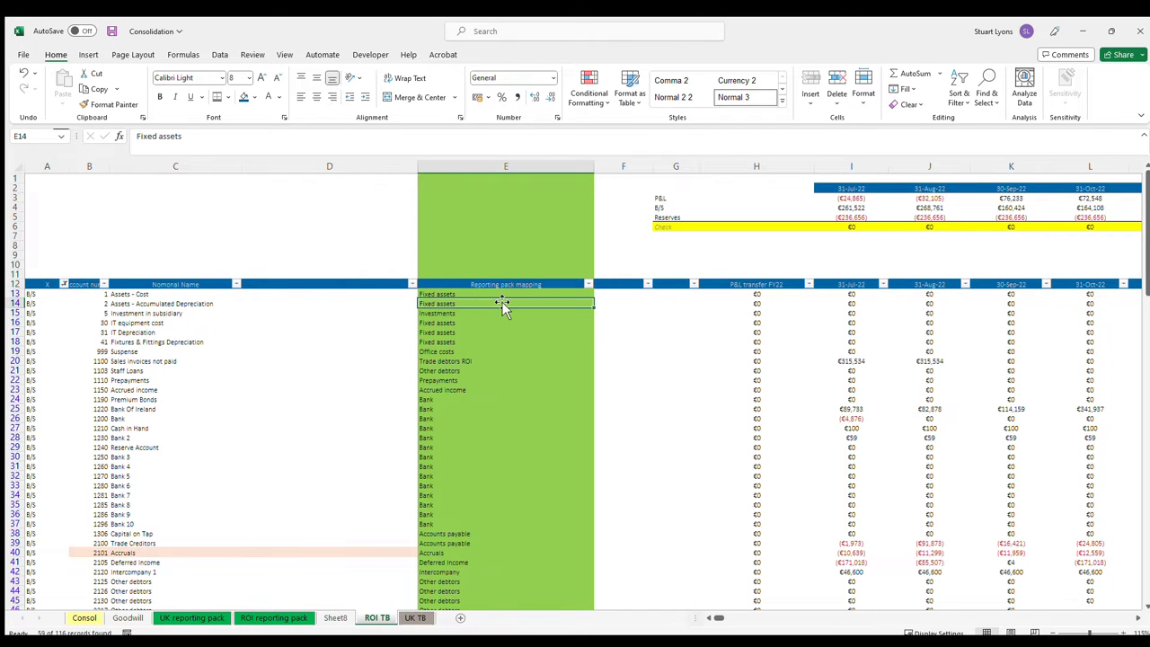
pyautogui.hotkey('ctrl', 'shift', 'Down')
pyautogui.hotkey('ctrl', 'c')
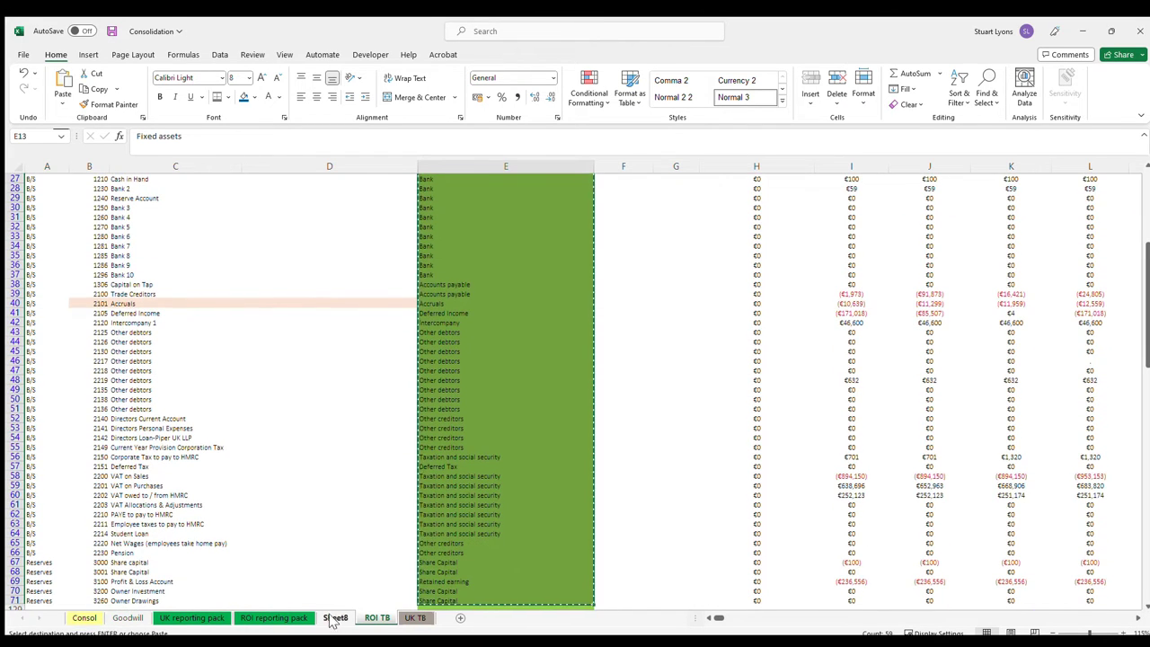
pyautogui.click(335, 617)
pyautogui.click(44, 331)
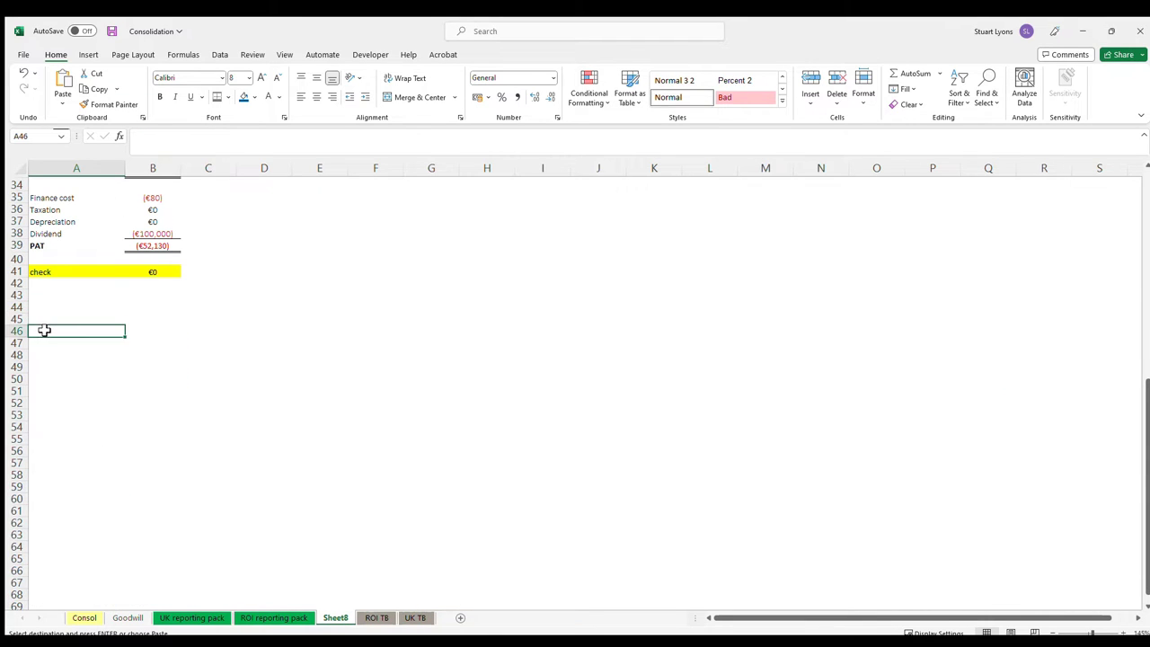
pyautogui.hotkey('ctrl', 'v')
# - Remove the duplicate entries from the pasted balance sheet mapping list starting at A46
pyautogui.scroll(11, 221, 375)
pyautogui.click(165, 233)
pyautogui.scroll(-9, 85, 423)
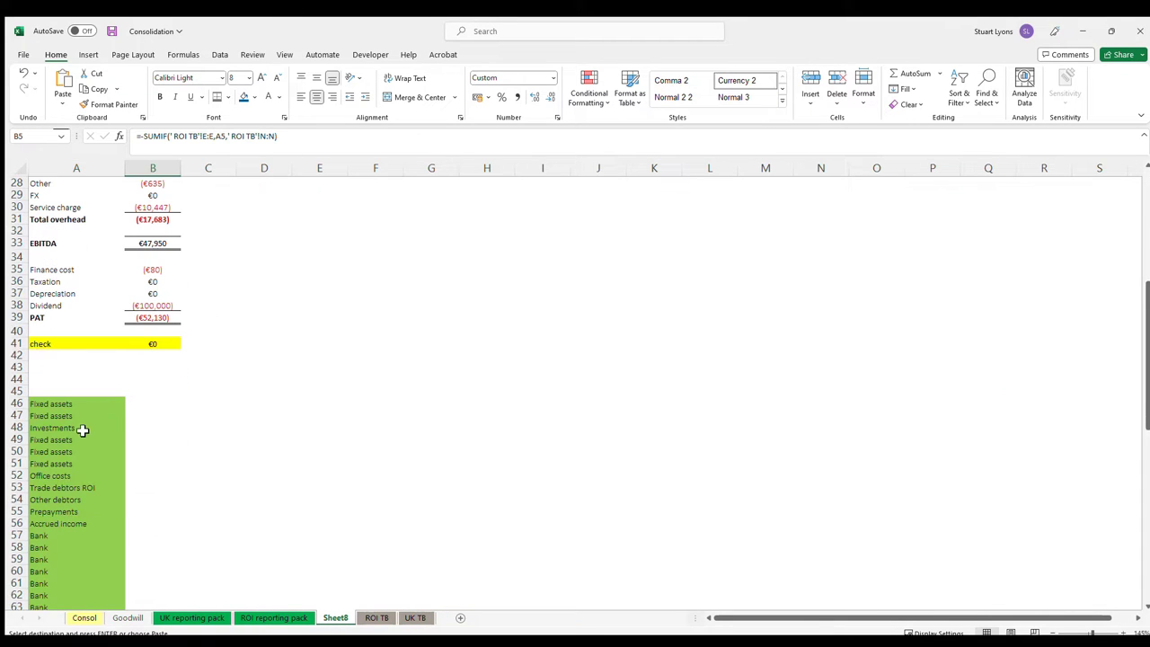
pyautogui.click(77, 409)
pyautogui.hotkey('ctrl', 'shift', 'Down')
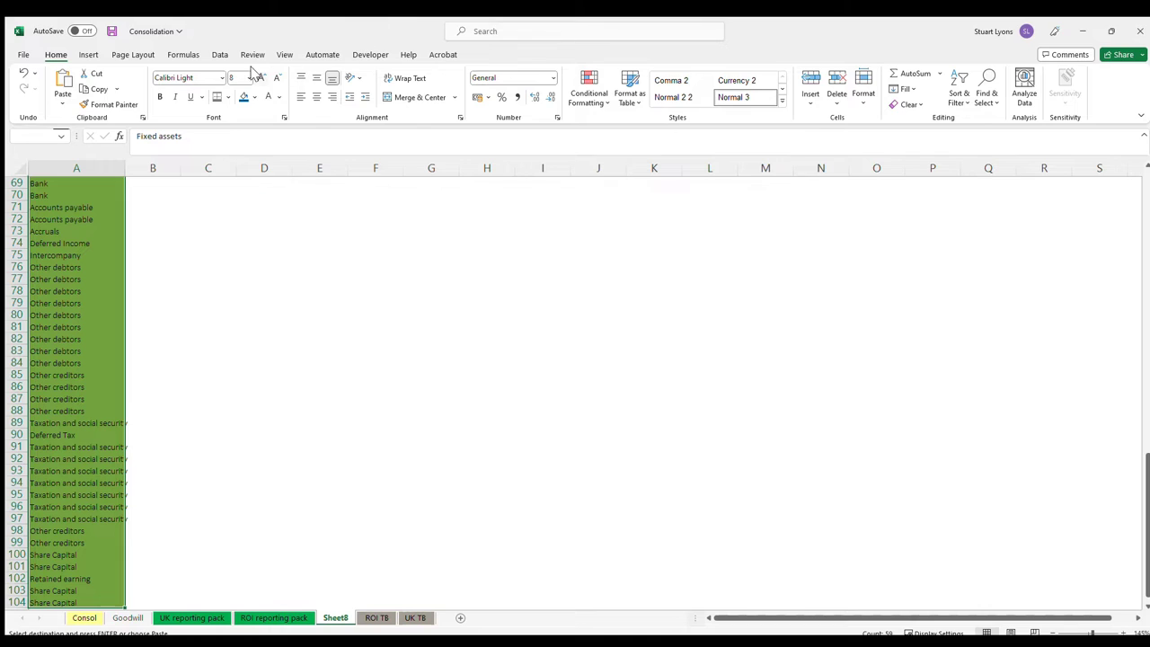
pyautogui.click(221, 56)
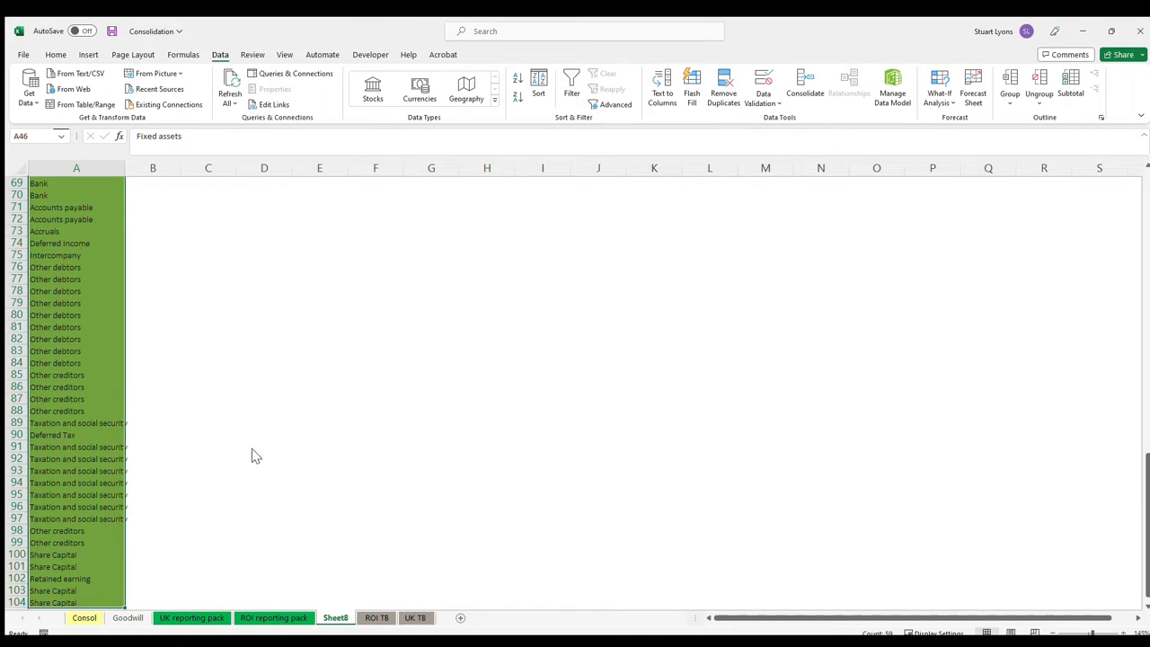
pyautogui.hotkey('ctrl', 'z')
# - Copy the P&L's SUMIF formula into B46 and fill it down to the Retained earning row in B62
pyautogui.scroll(7, 488, 387)
pyautogui.click(113, 263)
pyautogui.click(158, 267)
pyautogui.hotkey('ctrl', 'Up')
pyautogui.press('Down')
pyautogui.press('Down')
pyautogui.press('Down')
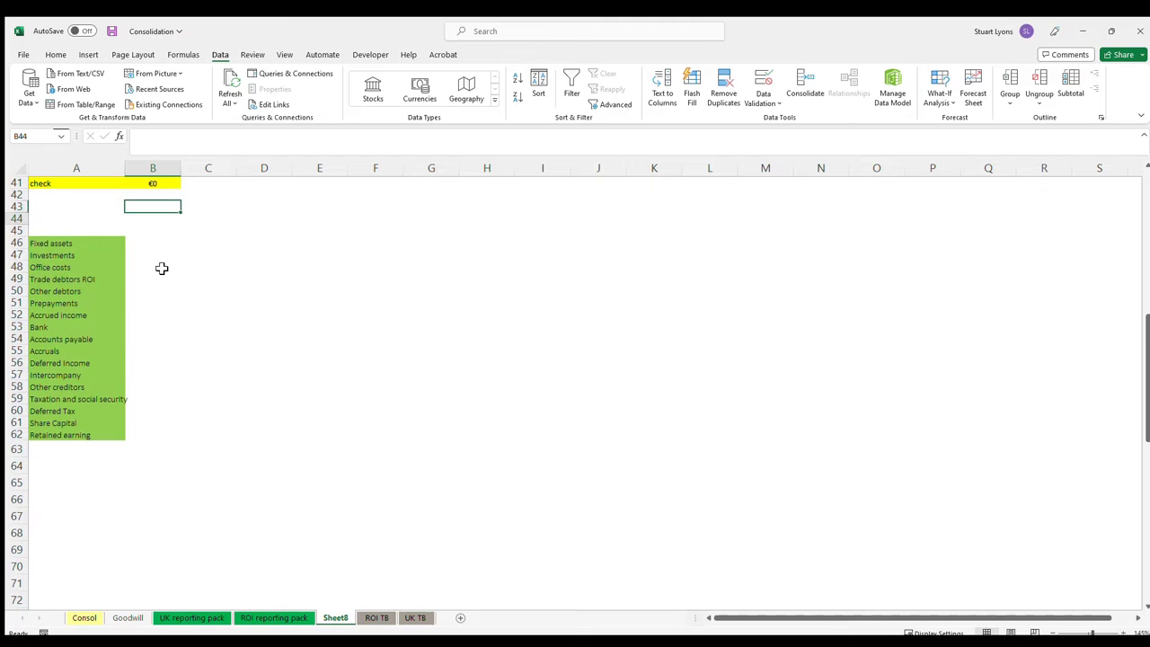
pyautogui.scroll(8, 148, 257)
pyautogui.click(156, 227)
pyautogui.click(144, 532)
pyautogui.scroll(-2, 183, 533)
pyautogui.moveTo(186, 469); pyautogui.dragTo(174, 586)
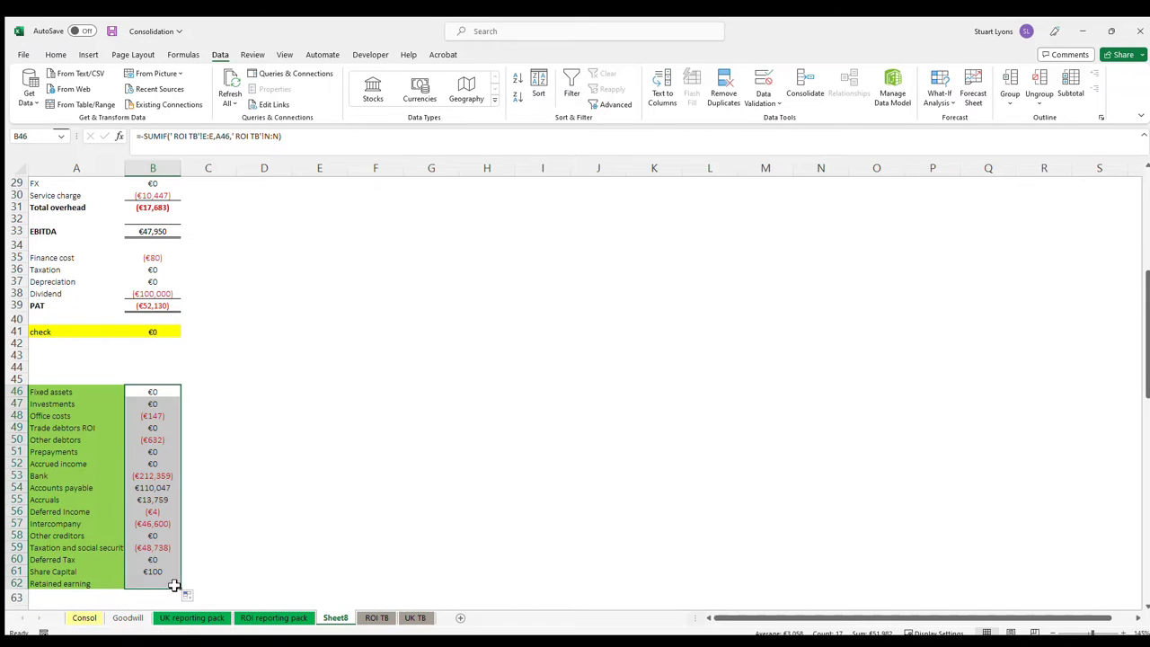
# - On ROI TB, isolate the Suspense account mapped to Office costs and change its account type to P&L
pyautogui.click(64, 418)
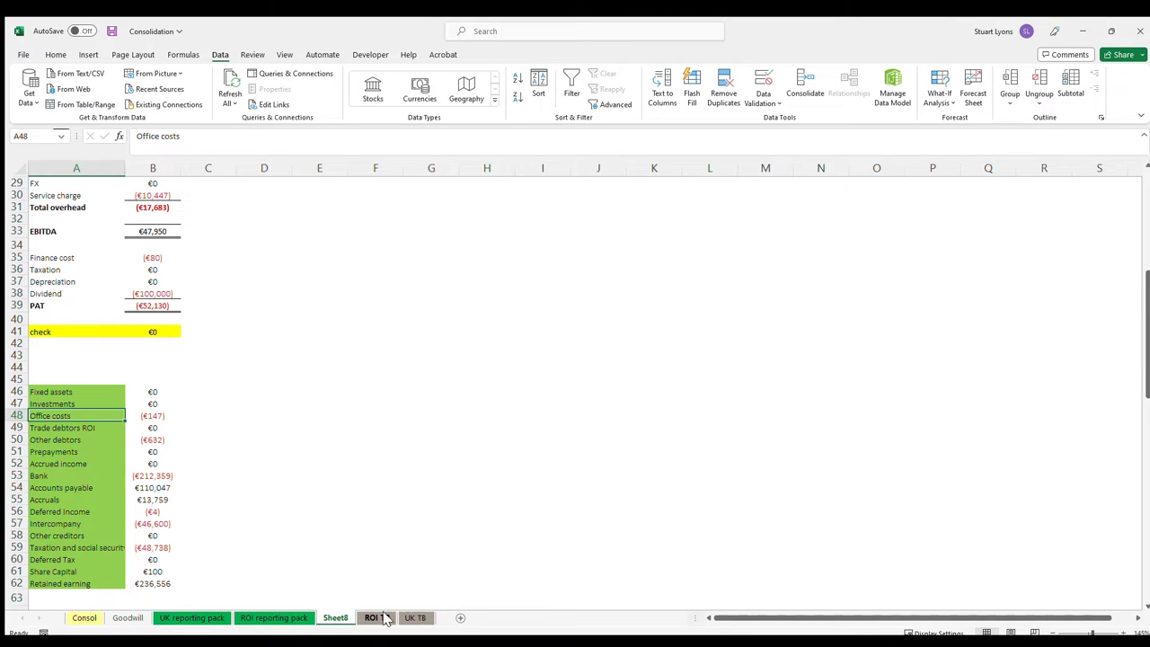
pyautogui.click(376, 618)
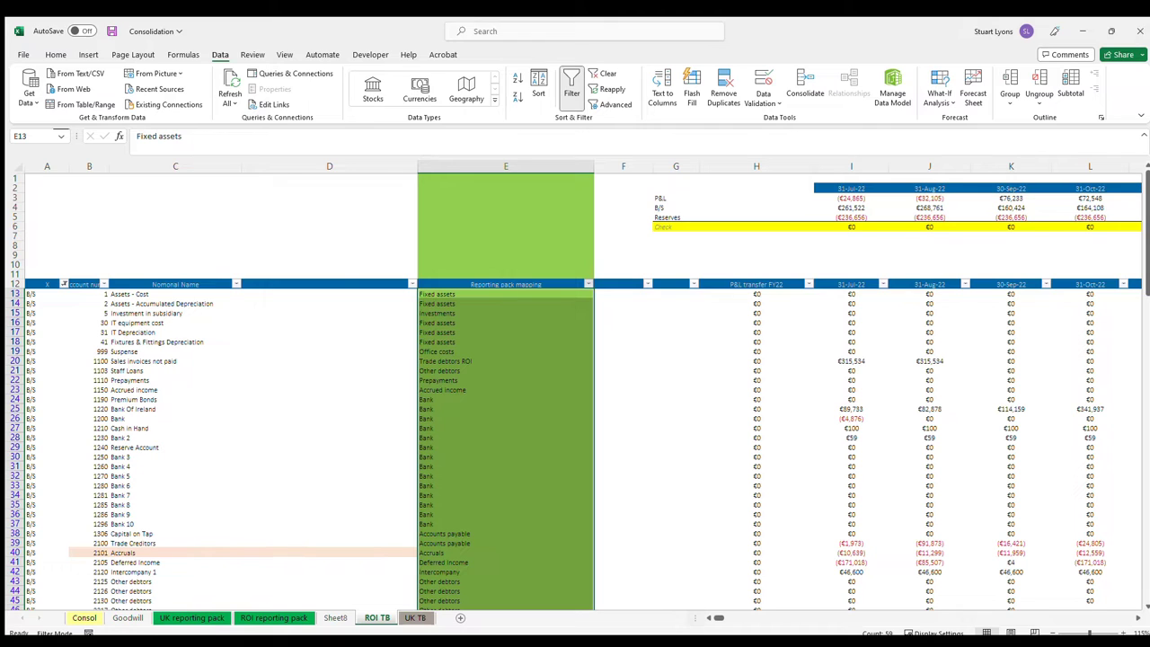
pyautogui.click(51, 294)
pyautogui.write('P&L')
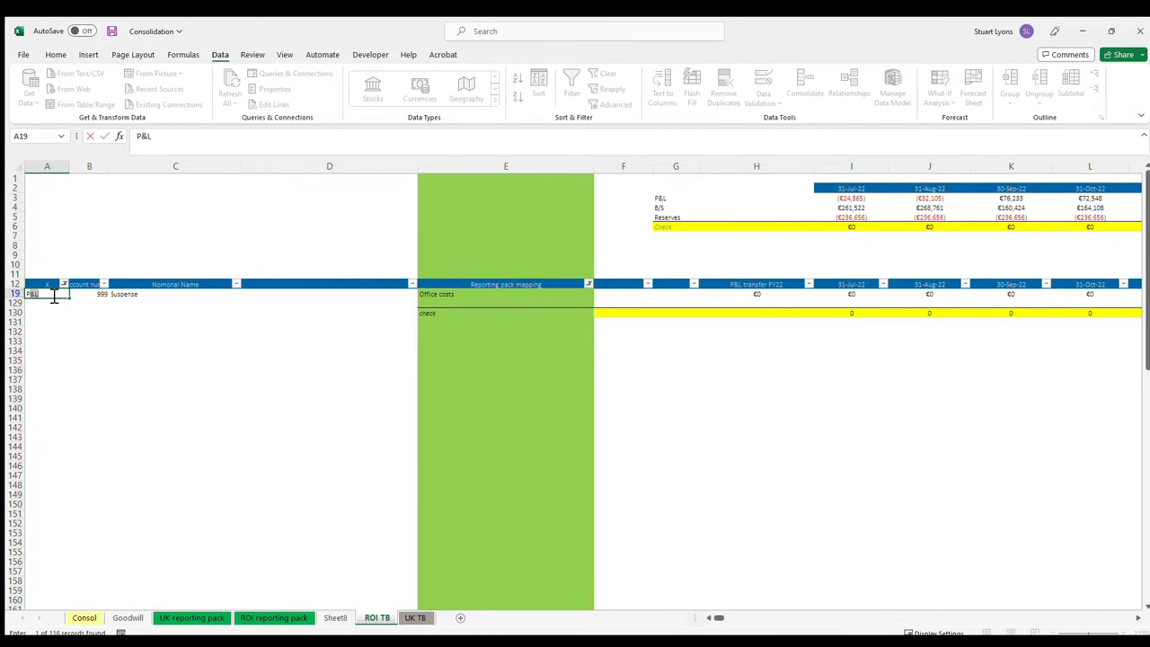
pyautogui.press('Return')
pyautogui.click(49, 293)
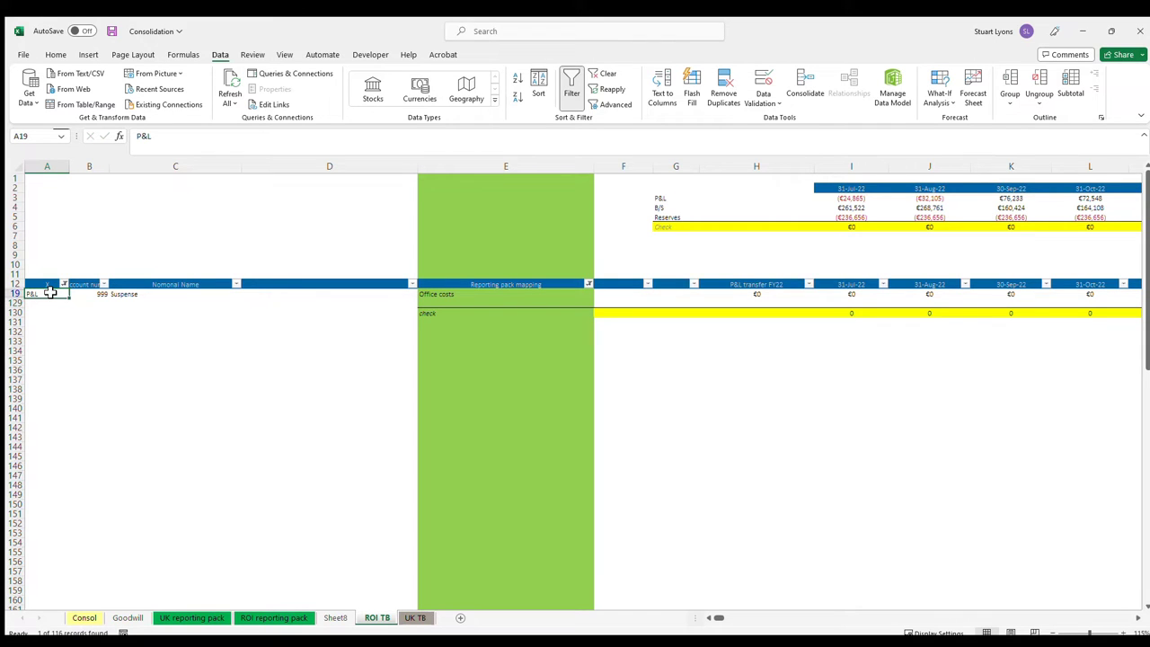
pyautogui.click(575, 288)
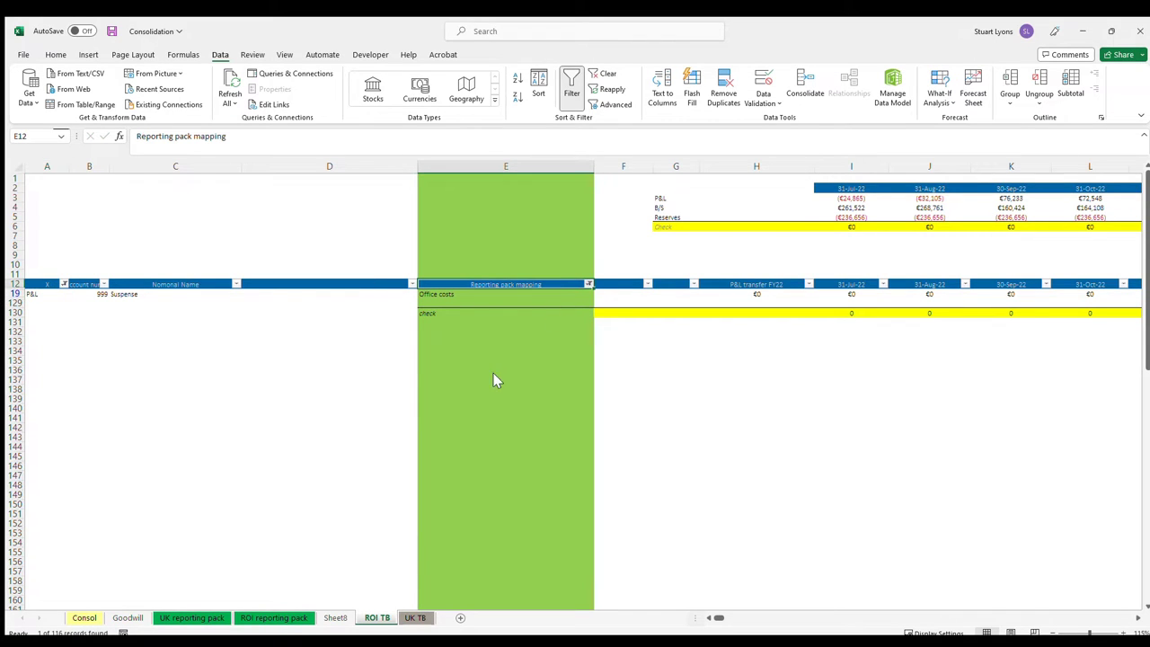
# - Delete the Office costs row from the balance sheet list on Sheet8
pyautogui.click(344, 616)
pyautogui.click(16, 415)
pyautogui.hotkey('ctrl', '-')
pyautogui.scroll(-1, 159, 545)
# - Move the Share Capital and Retained earning rows with their balances from A60:B61 down to A63
pyautogui.click(167, 547)
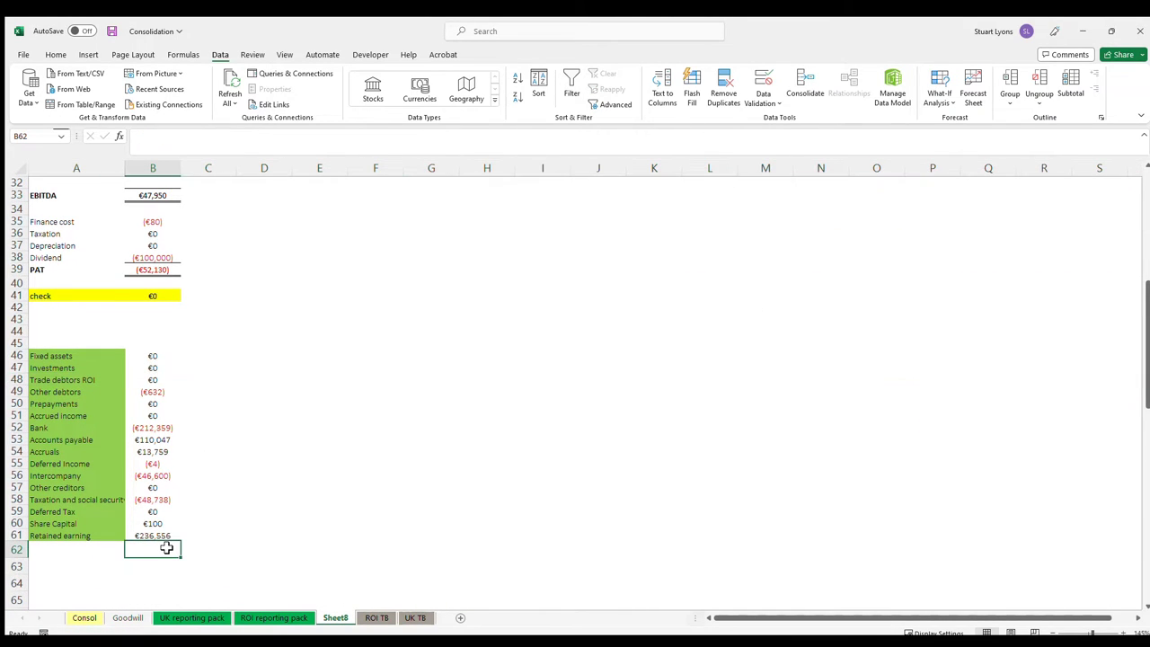
pyautogui.press('Left')
pyautogui.press('Up')
pyautogui.press('Up')
pyautogui.hotkey('shift', 'Down')
pyautogui.hotkey('shift', 'Right')
pyautogui.hotkey('shift', 'Left')
pyautogui.hotkey('shift', 'Right')
pyautogui.hotkey('ctrl', 'x')
pyautogui.press('Down')
pyautogui.press('Down')
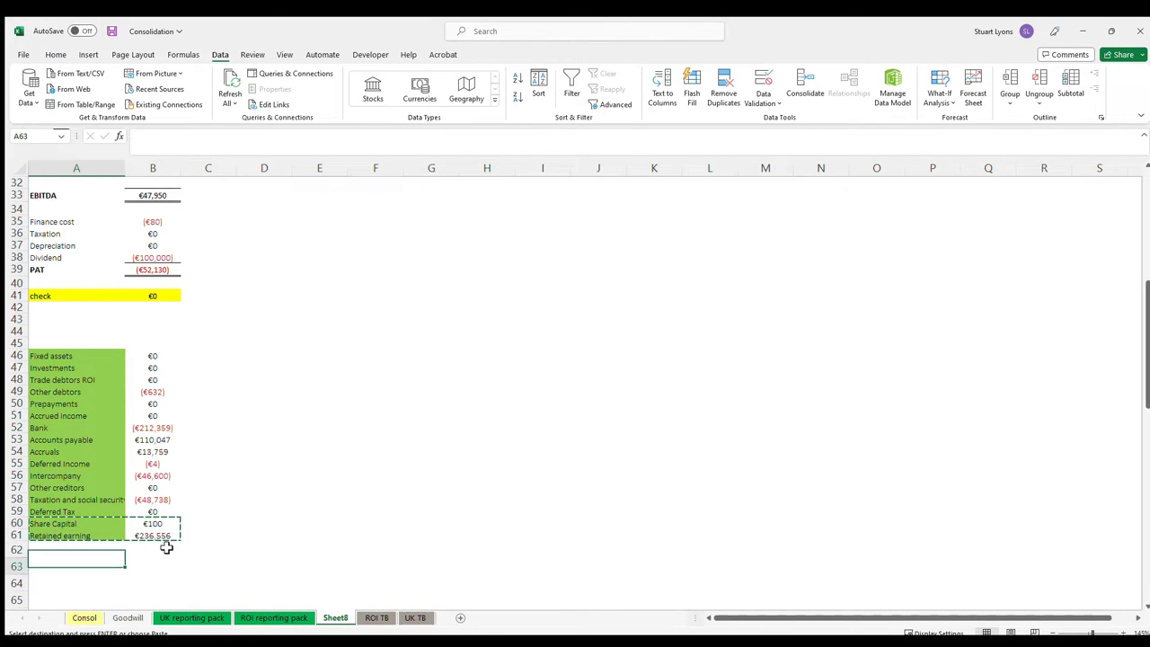
pyautogui.press('Down')
pyautogui.hotkey('ctrl', 'v')
# - Total the share capital and retained earning balances in B65 with SUM(B63:B64)
pyautogui.press('Right')
pyautogui.press('Down')
pyautogui.press('Down')
pyautogui.write('=SM')
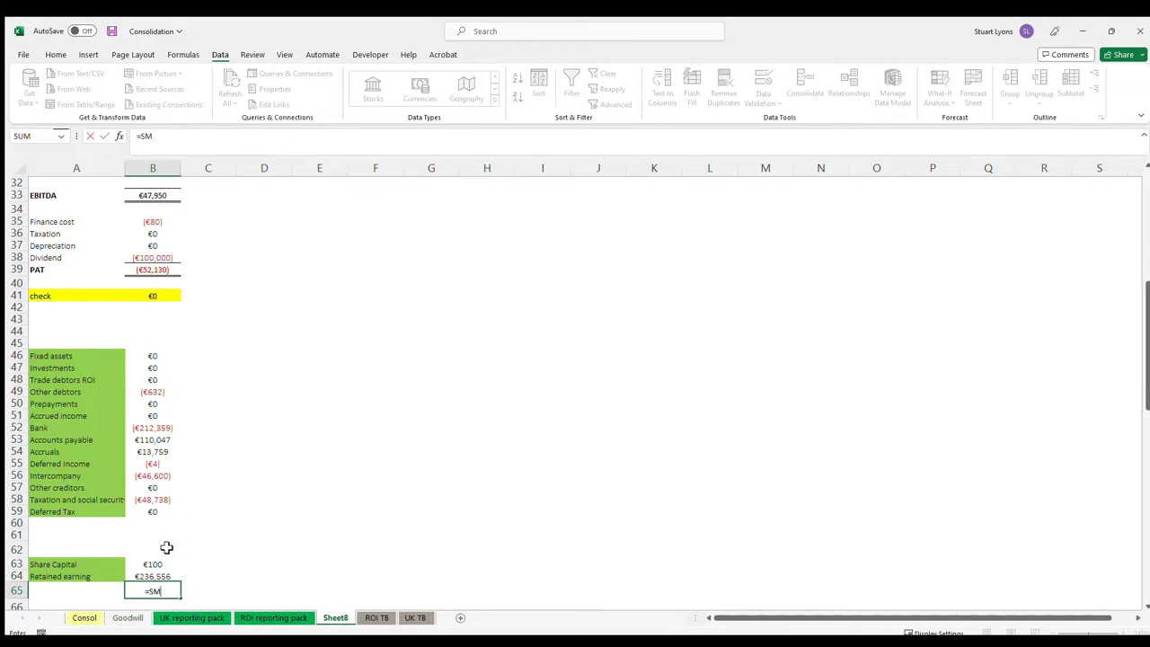
pyautogui.write('(')
pyautogui.press('BackSpace')
pyautogui.press('BackSpace')
pyautogui.press('BackSpace')
pyautogui.write('SUM(')
pyautogui.press('Up')
pyautogui.hotkey('shift', 'Up')
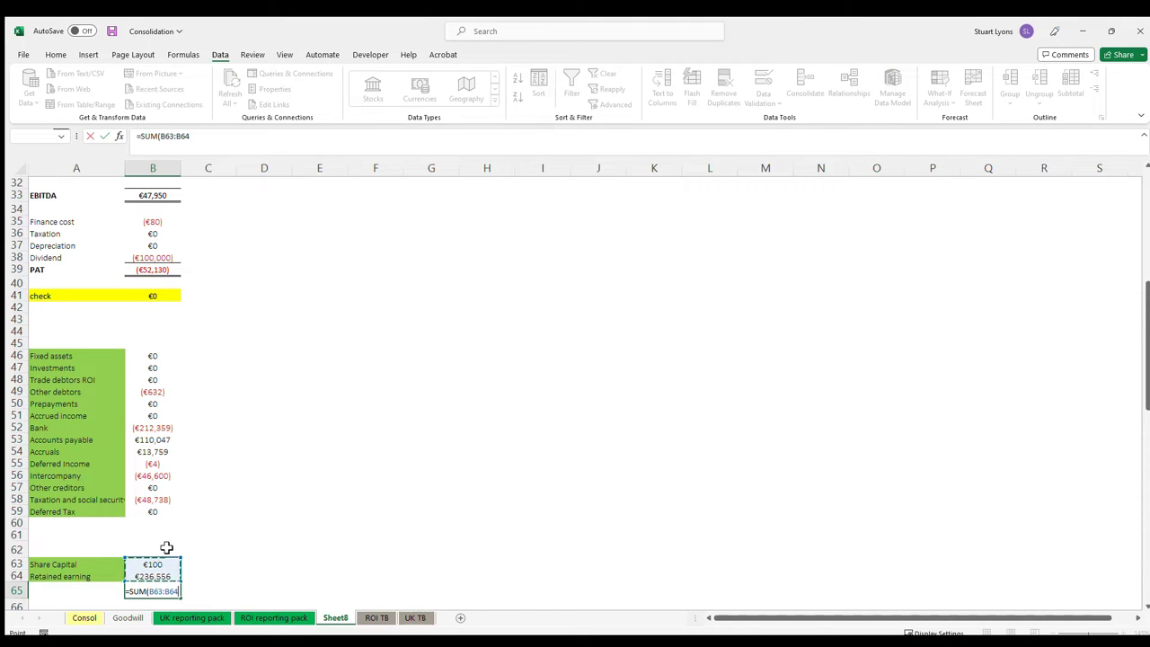
pyautogui.write(')')
# - Move the Retained earning row and the total beneath it down one row to leave row 64 empty
pyautogui.press('Up')
pyautogui.press('Up')
pyautogui.press('Down')
pyautogui.press('Left')
pyautogui.hotkey('shift', 'Right')
pyautogui.hotkey('shift', 'Down')
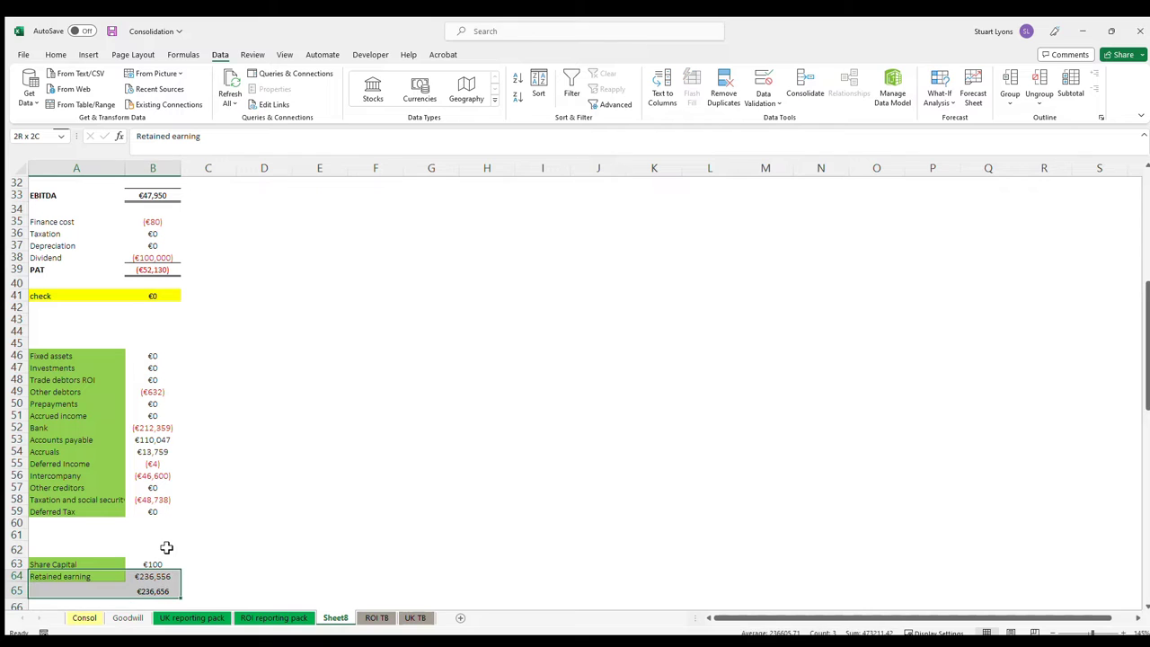
pyautogui.hotkey('ctrl', 'x')
pyautogui.press('Down')
pyautogui.hotkey('ctrl', 'v')
# - Link B64 between Share Capital and Retained earning to the PAT figure in B39
pyautogui.press('Up')
pyautogui.press('Right')
pyautogui.write('=')
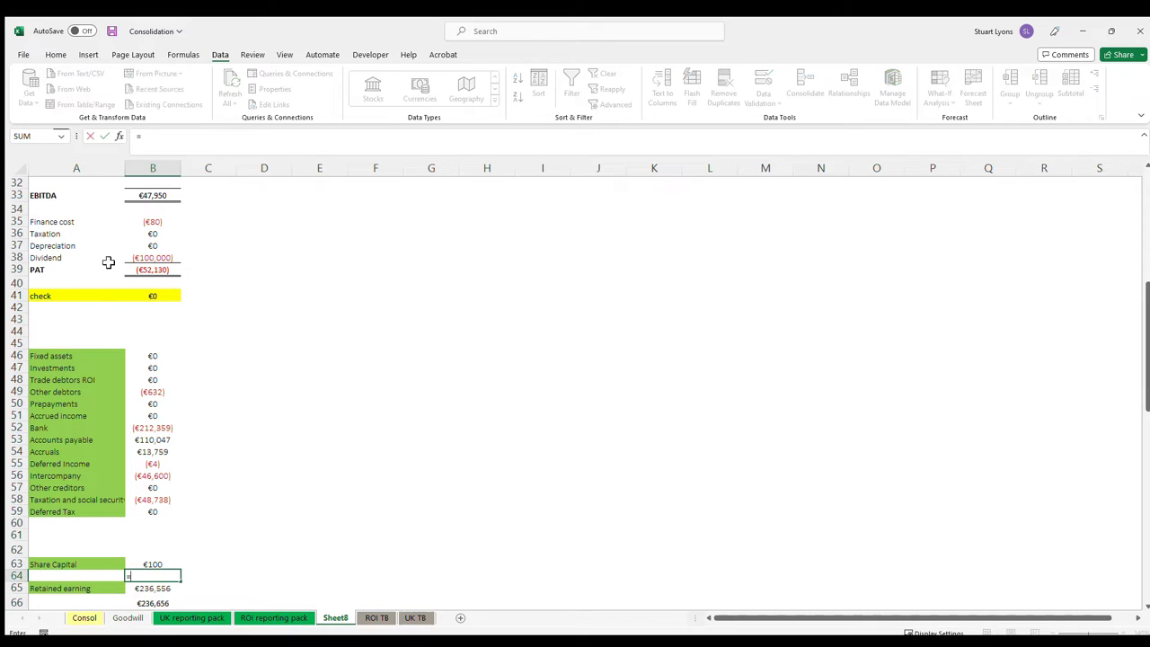
pyautogui.click(153, 269)
pyautogui.press('Return')
# - Move the liabilities block from Accounts payable to Deferred Tax down two rows so it starts at A55
pyautogui.click(142, 526)
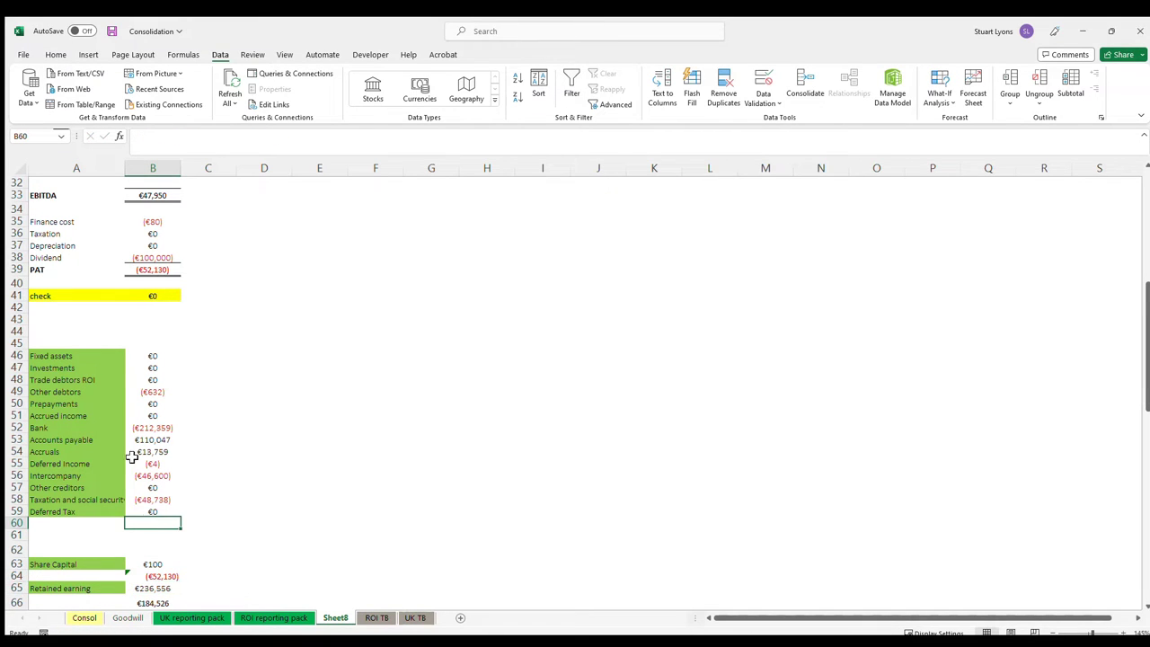
pyautogui.click(149, 378)
pyautogui.click(47, 392)
pyautogui.click(55, 418)
pyautogui.moveTo(50, 440); pyautogui.dragTo(151, 550)
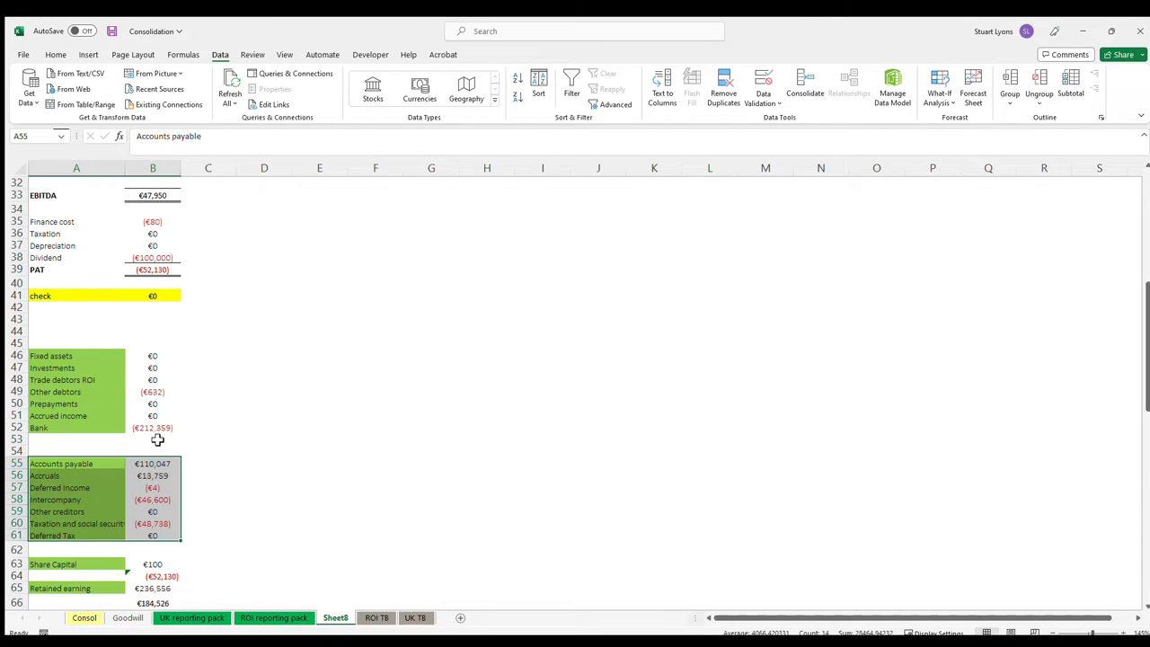
# - Try totalling the asset balances B46:B52 in B53 with a SUM formula
pyautogui.click(157, 442)
pyautogui.write('=SMU(')
pyautogui.press('BackSpace')
pyautogui.press('BackSpace')
pyautogui.press('BackSpace')
pyautogui.press('BackSpace')
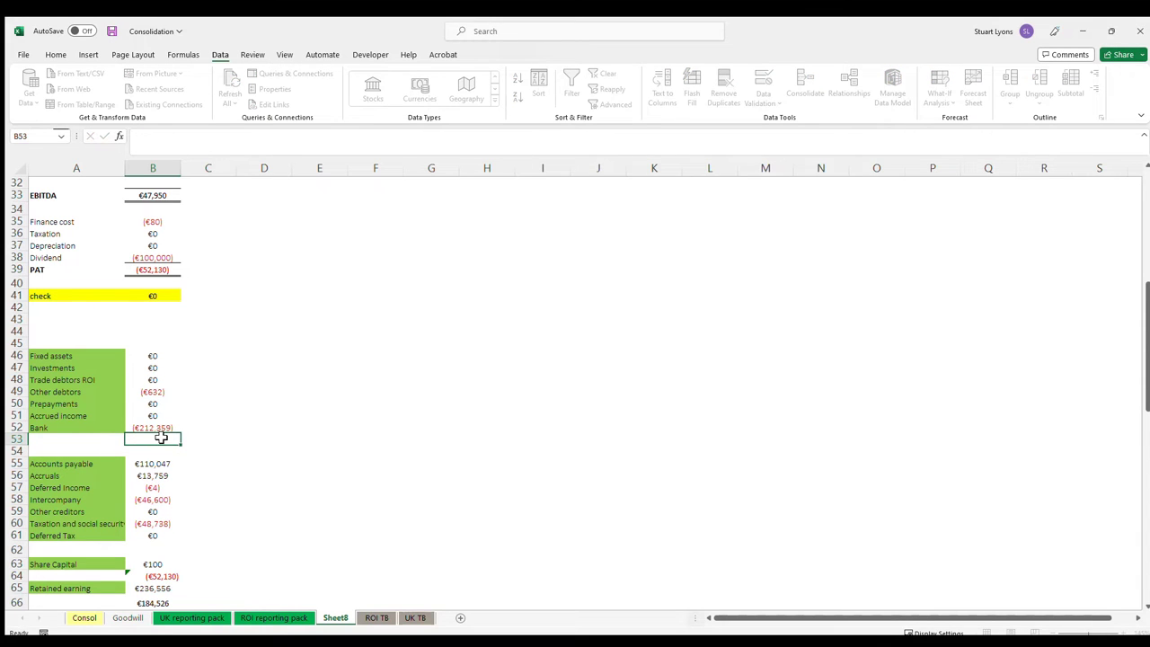
pyautogui.write('SUM(')
pyautogui.press('Up')
pyautogui.hotkey('ctrl', 'shift', 'Up')
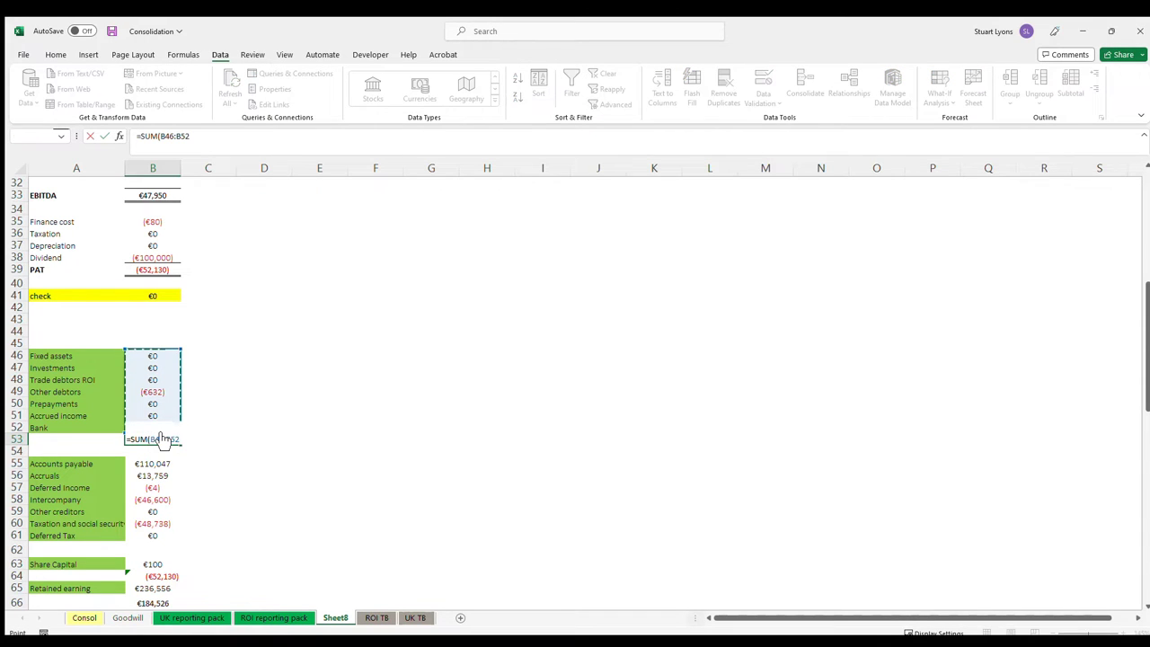
pyautogui.press('Return')
pyautogui.doubleClick(159, 439)
pyautogui.press('Escape')
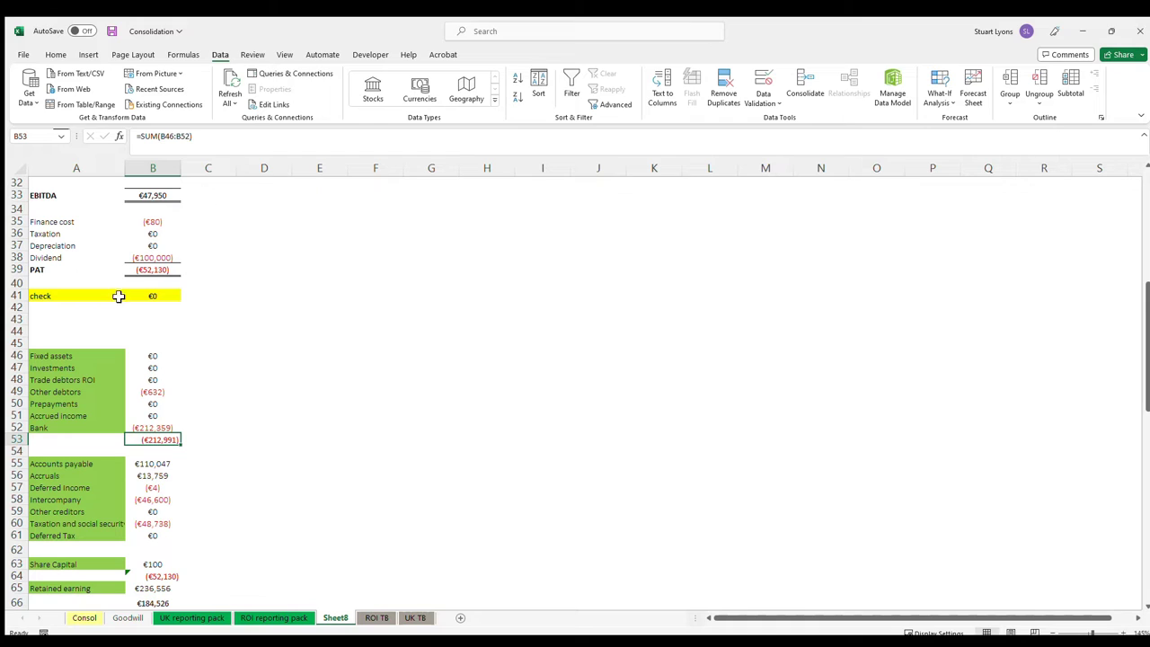
pyautogui.moveTo(149, 282); pyautogui.dragTo(151, 274)
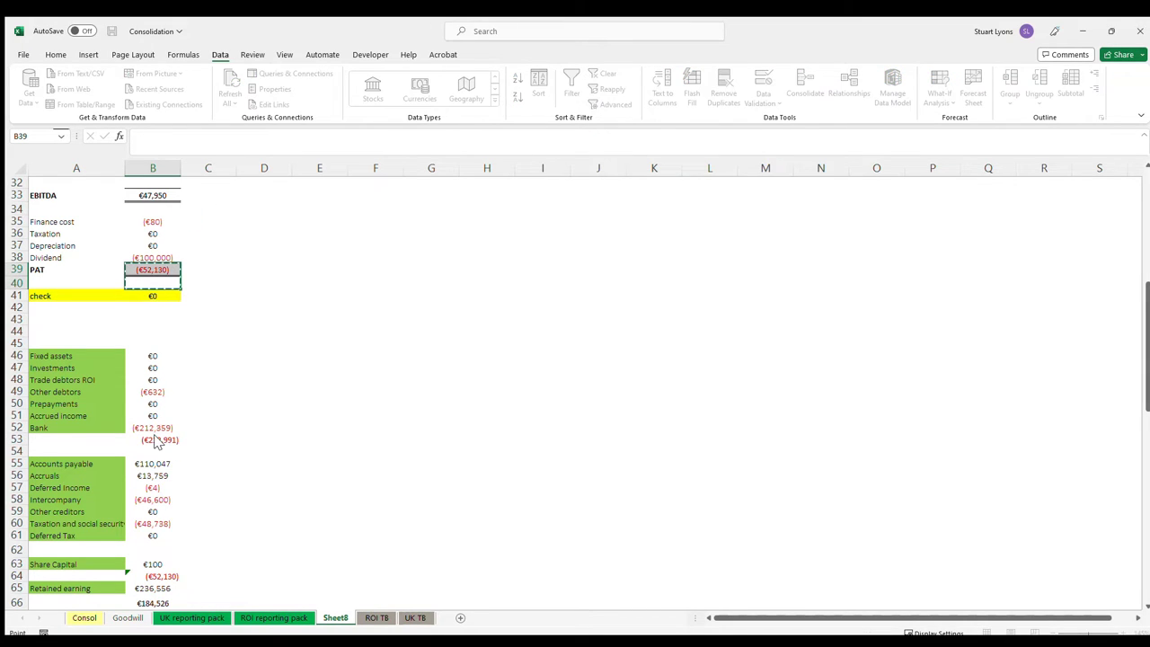
pyautogui.press('Up')
# - Re-enter the asset total in B53 as a SUM of B46:B52
pyautogui.click(156, 443)
pyautogui.write('=S')
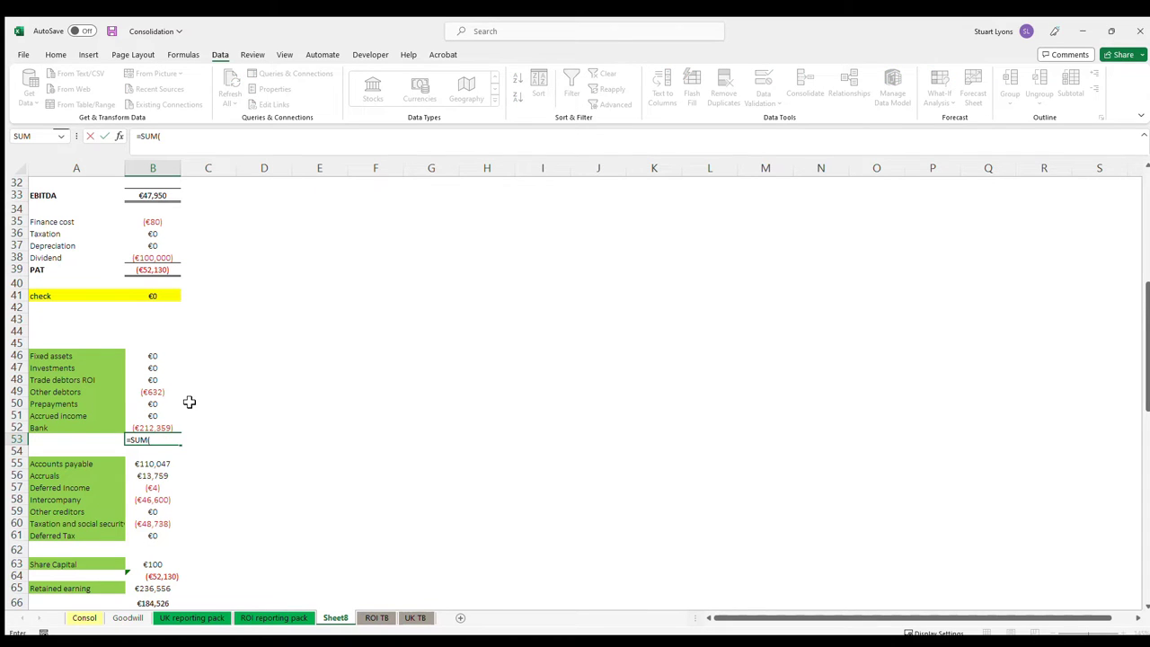
pyautogui.write('UM(')
pyautogui.press('Up')
pyautogui.hotkey('ctrl', 'shift', 'Up')
pyautogui.press('Return')
# - Remove the minus sign from the Fixed assets SUMIF formula in B46 and fill it down to Bank in B52
pyautogui.scroll(1, 267, 431)
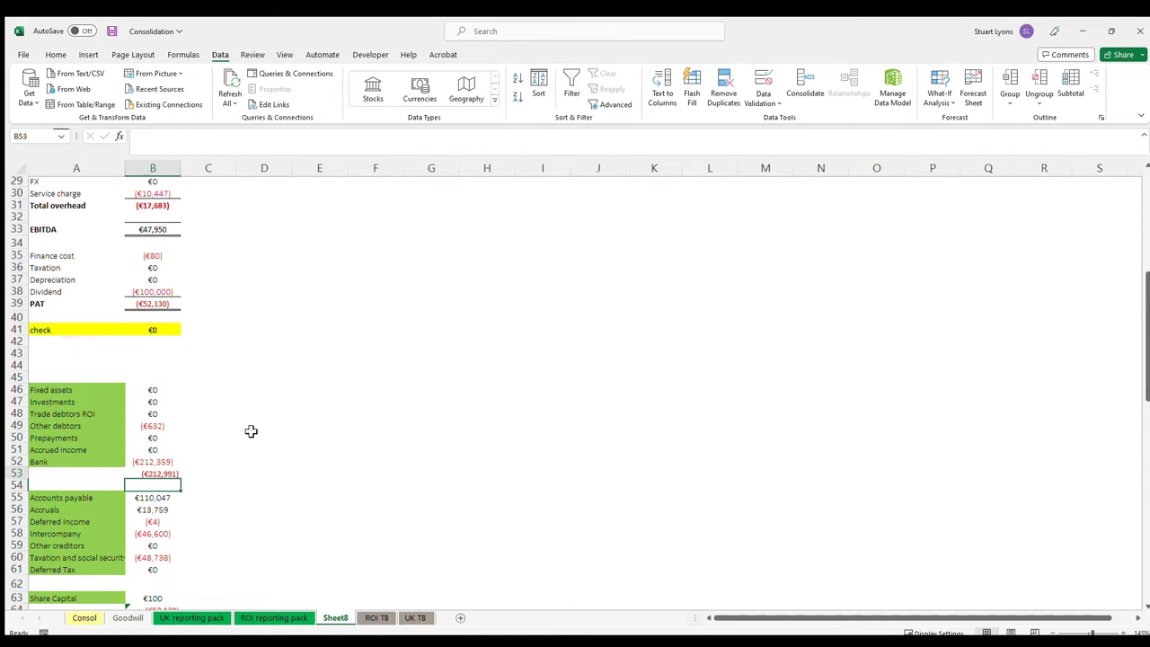
pyautogui.click(171, 391)
pyautogui.click(145, 136)
pyautogui.press('BackSpace')
pyautogui.press('Return')
pyautogui.press('Up')
pyautogui.moveTo(180, 401); pyautogui.dragTo(177, 469)
# - Reverse the sign of the Accounts payable SUMIF formula in B55 and fill it down to Deferred Tax in B61
pyautogui.click(161, 500)
pyautogui.click(144, 135)
pyautogui.write('-')
pyautogui.hotkey('ctrl', 'Return')
pyautogui.moveTo(180, 508); pyautogui.dragTo(177, 580)
# - Total the liability balances in B62 with a SUM of B55:B61
pyautogui.scroll(-2, 161, 539)
pyautogui.click(154, 513)
pyautogui.click(153, 512)
pyautogui.write('=')
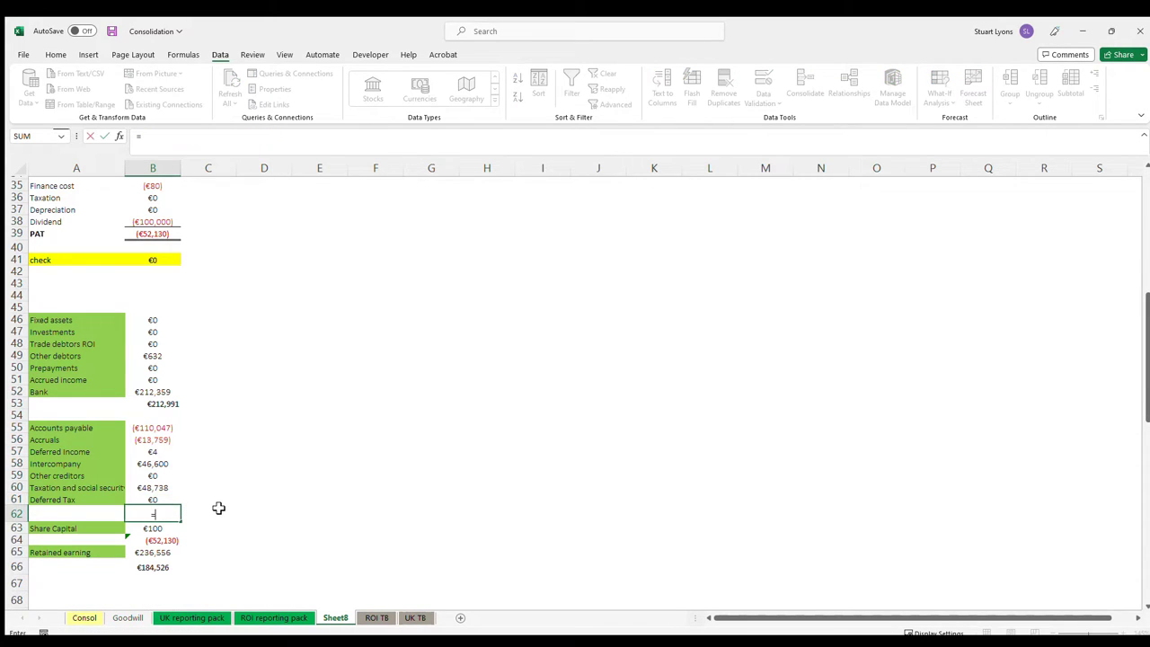
pyautogui.write('SUM(')
pyautogui.press('Up')
pyautogui.hotkey('shift', 'Up')
pyautogui.hotkey('shift', 'Up')
pyautogui.hotkey('shift', 'Up')
pyautogui.hotkey('shift', 'Up')
pyautogui.hotkey('shift', 'Up')
pyautogui.hotkey('shift', 'Up')
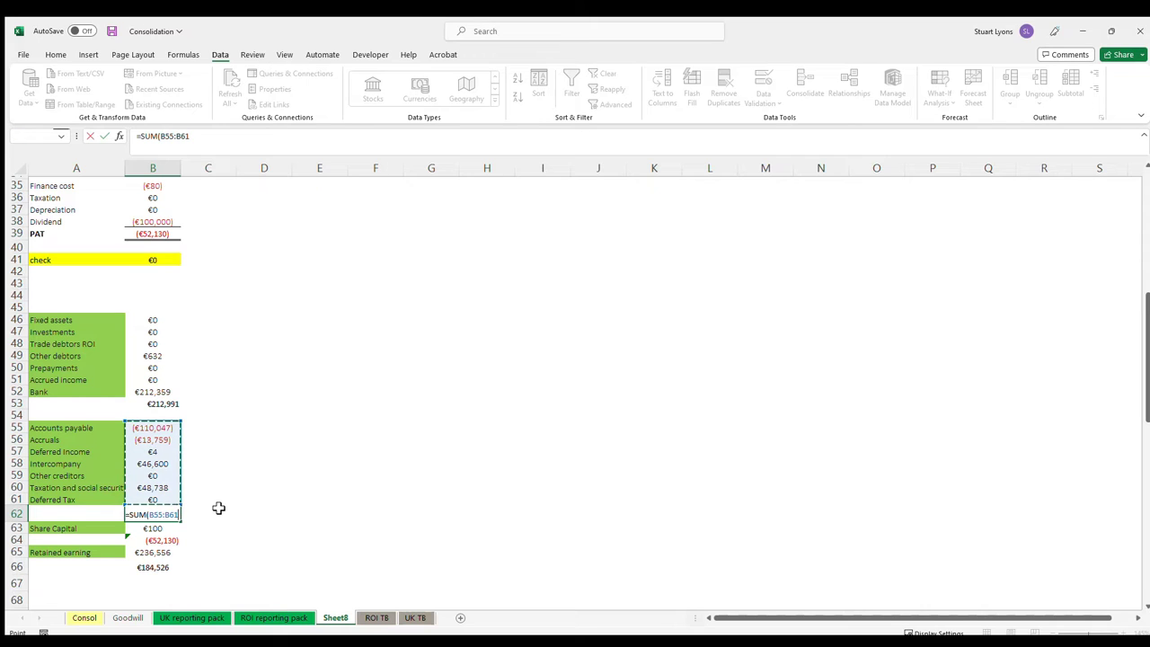
pyautogui.press('Return')
pyautogui.press('Up')
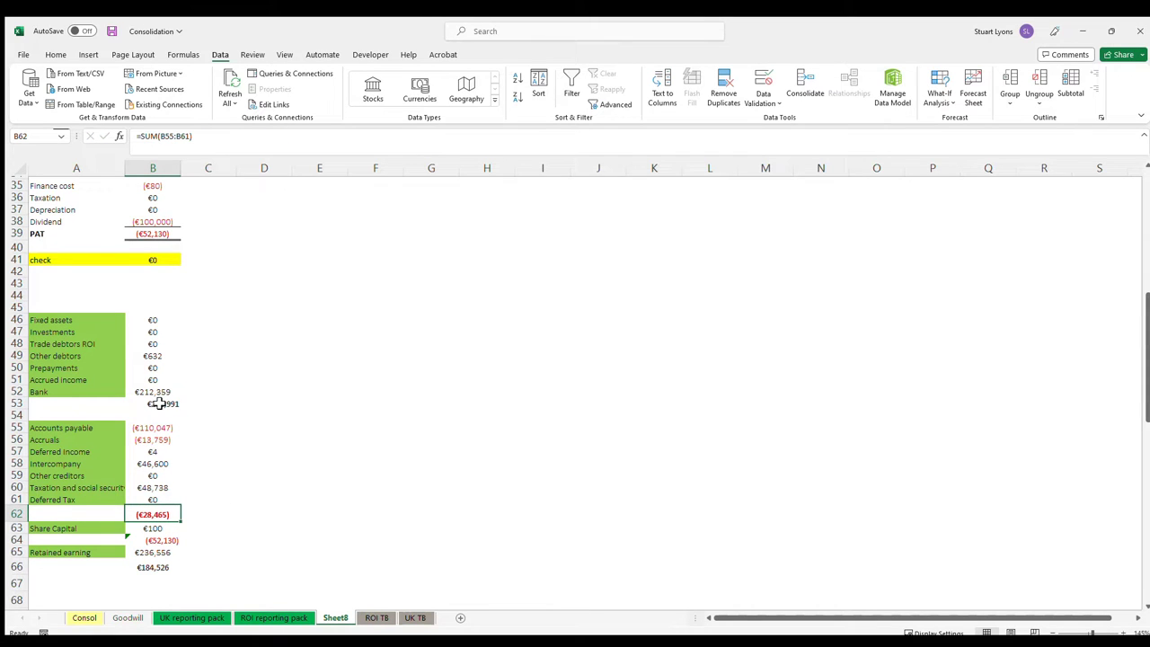
# - Increase the height of row 62 and insert a blank row above Share Capital
pyautogui.click(17, 528)
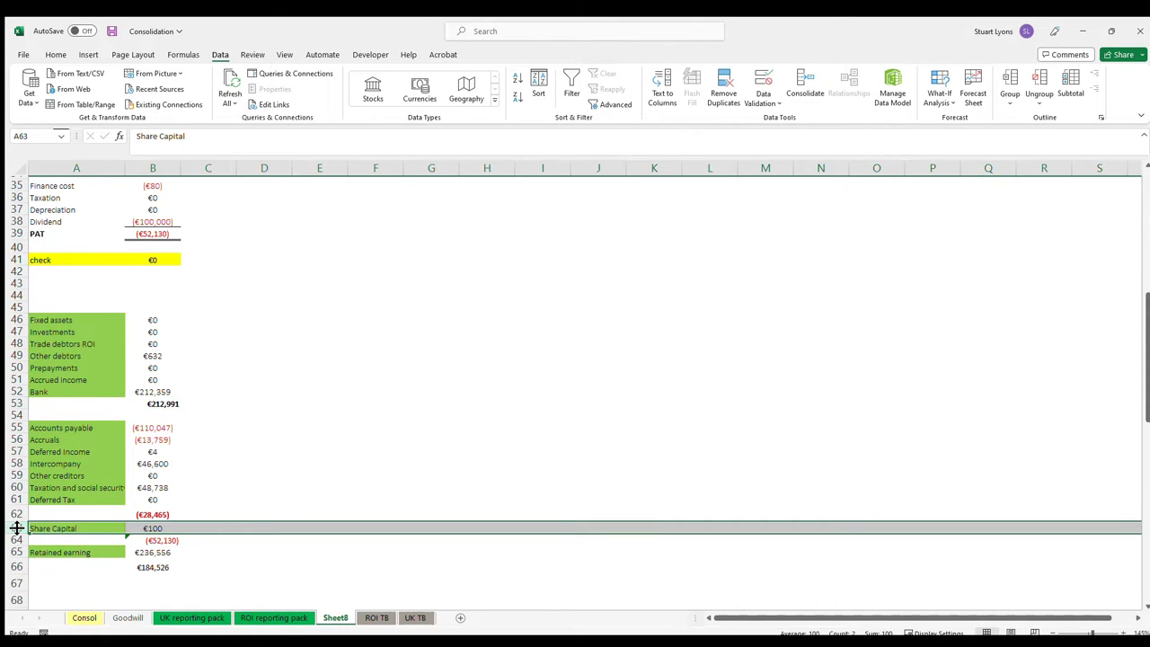
pyautogui.moveTo(17, 522); pyautogui.dragTo(17, 540)
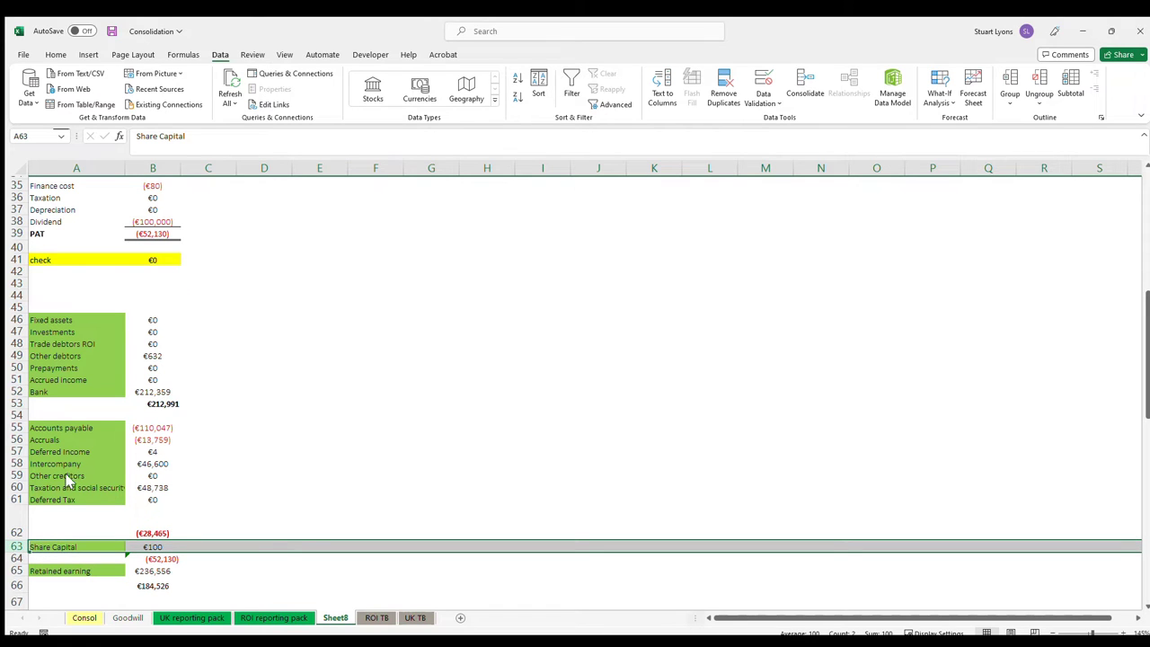
pyautogui.hotkey('ctrl', 'shift', '=')
# - Apply a top and double bottom border to the capital and reserves total in B67
pyautogui.scroll(-1, 210, 524)
pyautogui.click(164, 586)
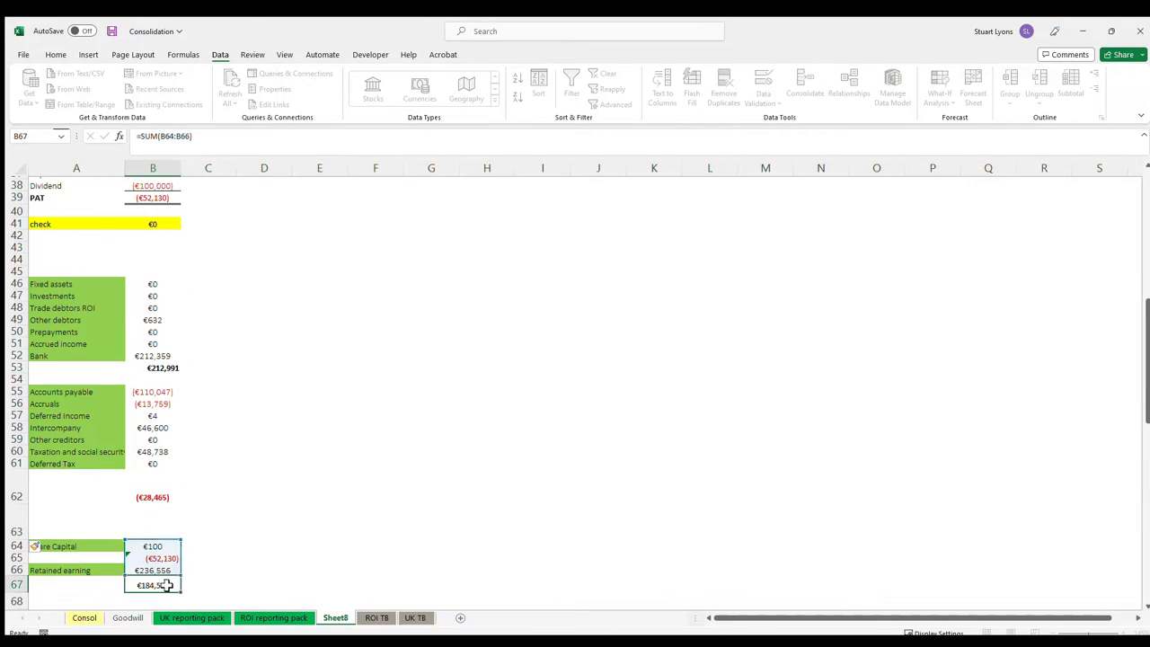
pyautogui.click(58, 55)
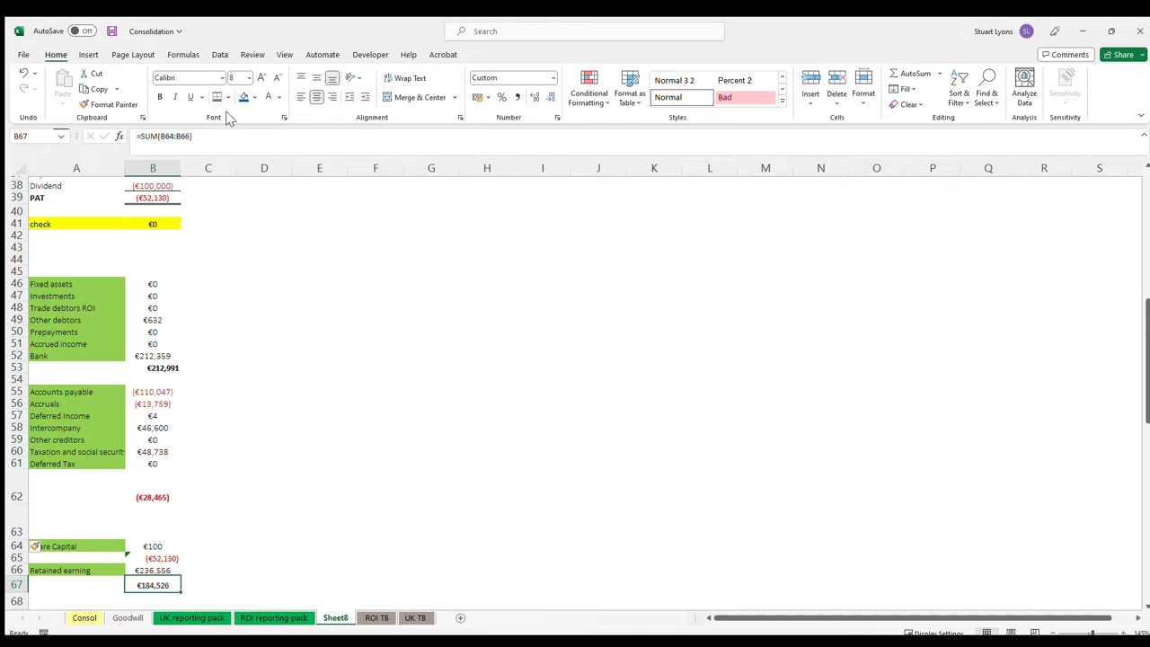
pyautogui.click(213, 96)
pyautogui.click(142, 530)
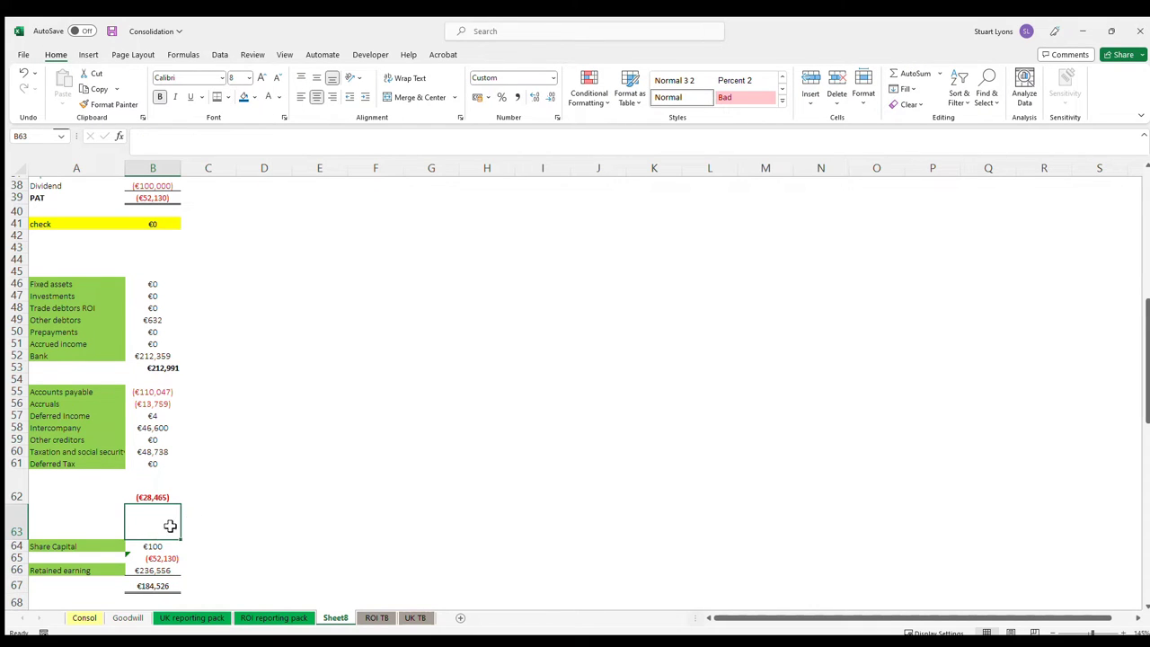
pyautogui.write('=')
pyautogui.press('Escape')
pyautogui.click(58, 498)
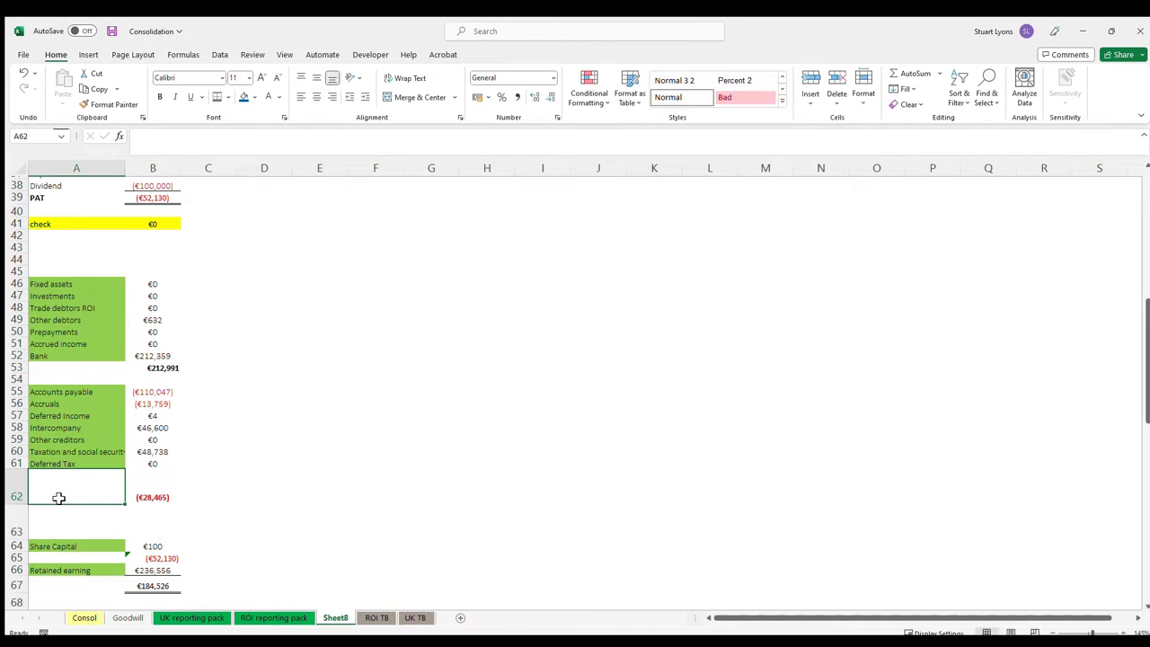
# - Label A53 as Assets and re-enter the sum of the asset balances in B53
pyautogui.click(99, 368)
pyautogui.write('c')
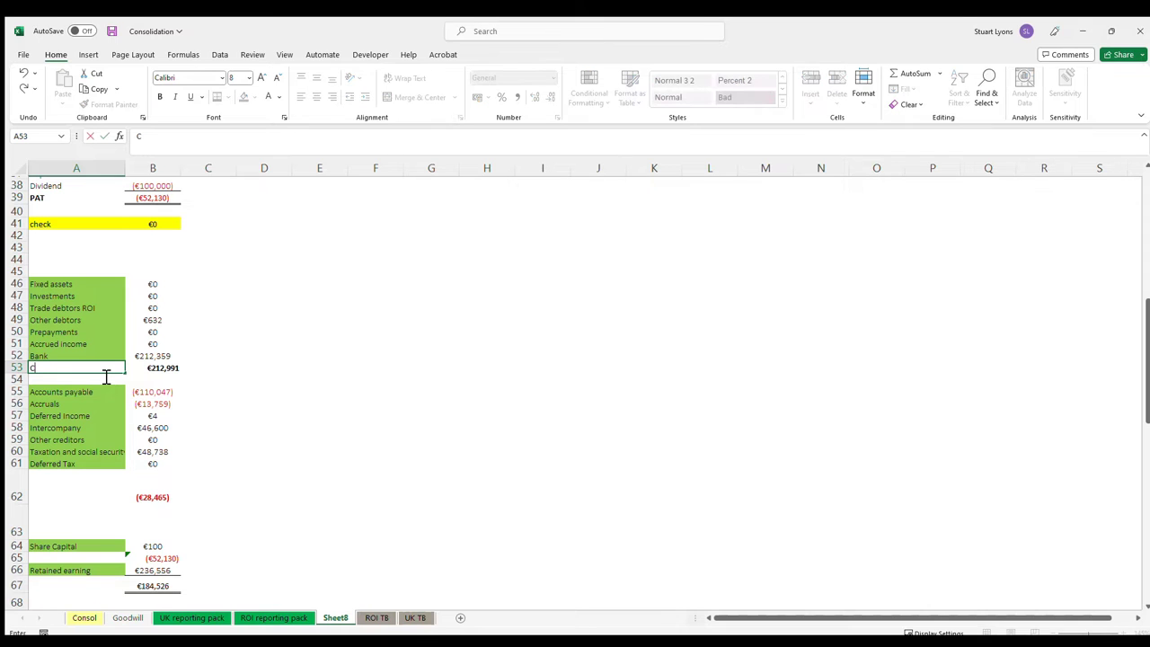
pyautogui.press('BackSpace')
pyautogui.write('Assets')
pyautogui.hotkey('ctrl', 'Return')
pyautogui.press('Right')
pyautogui.hotkey('alt', '=')
pyautogui.hotkey('ctrl', 'Return')
# - Copy the PAT row's formatting onto the Assets total row
pyautogui.click(148, 204)
pyautogui.click(108, 104)
pyautogui.click(159, 368)
pyautogui.click(160, 497)
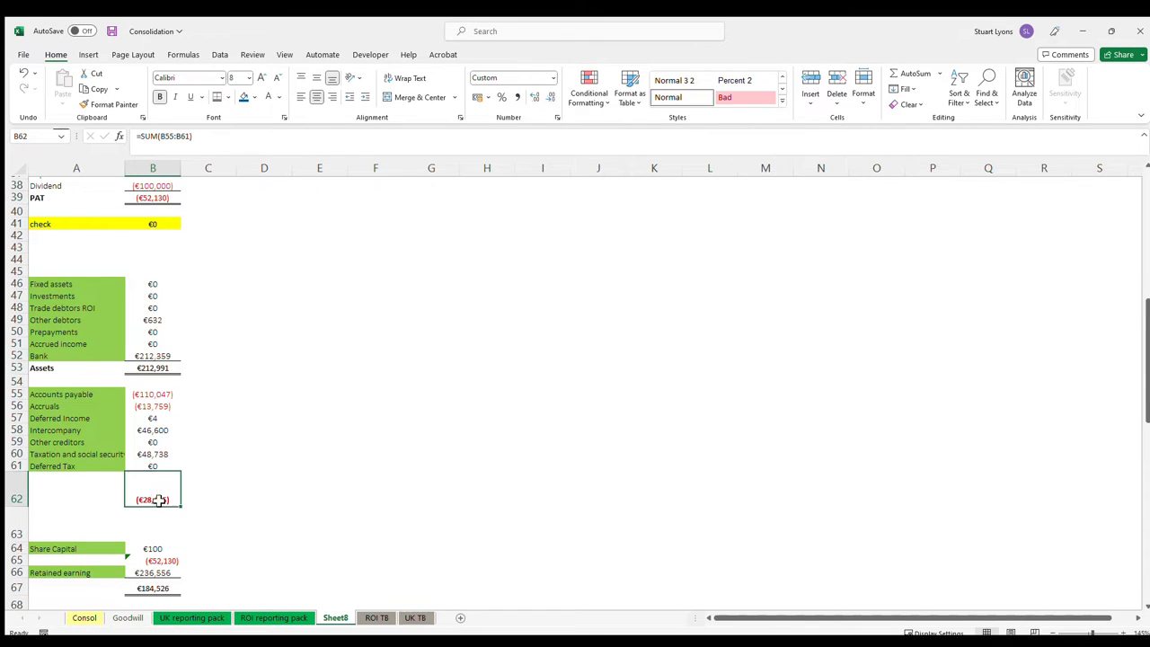
# - Label A62 as Liabilites and copy the Assets label's formatting onto it
pyautogui.click(18, 498)
pyautogui.click(89, 497)
pyautogui.write('L')
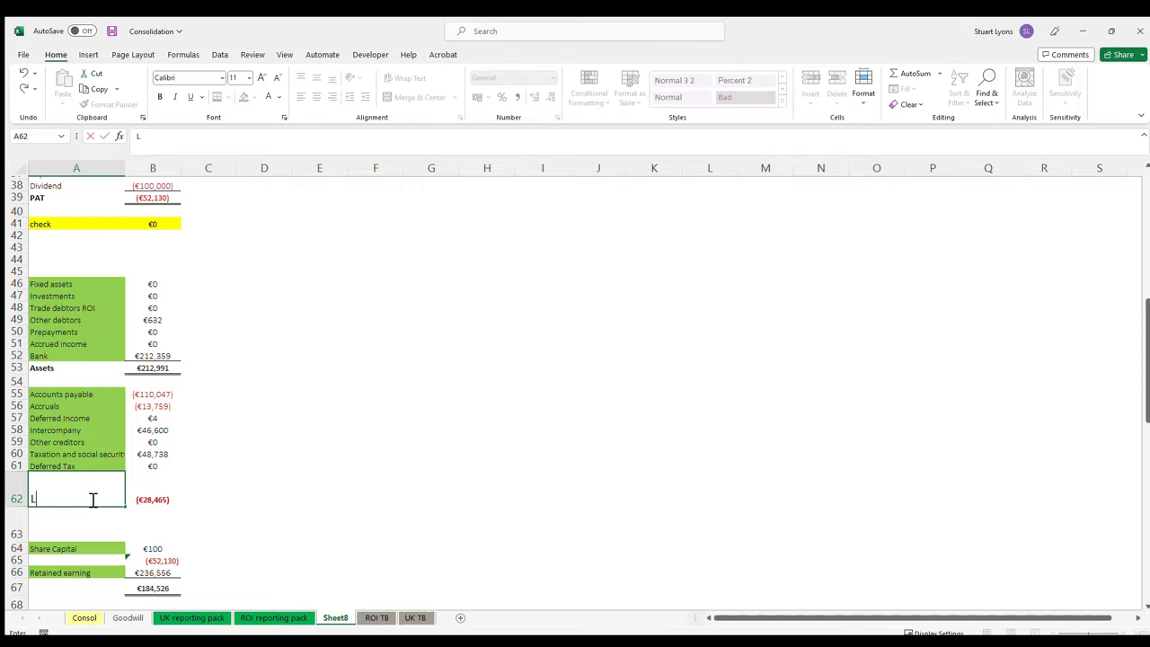
pyautogui.write('iabilites')
pyautogui.hotkey('ctrl', 'Return')
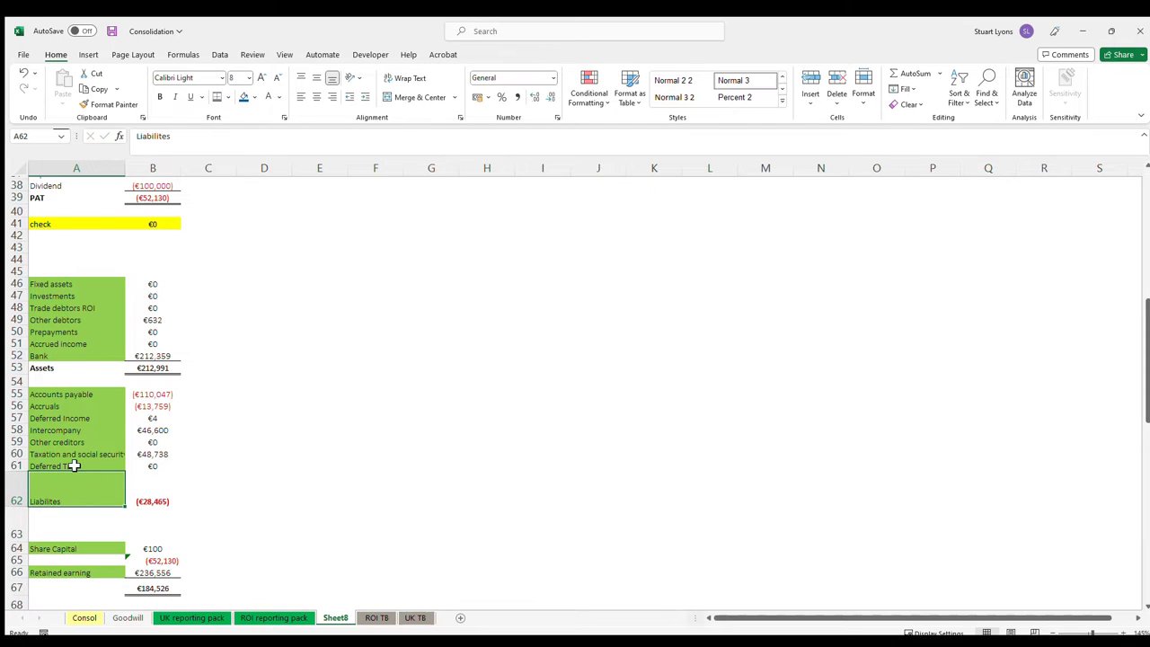
pyautogui.click(52, 367)
pyautogui.click(107, 104)
pyautogui.click(68, 500)
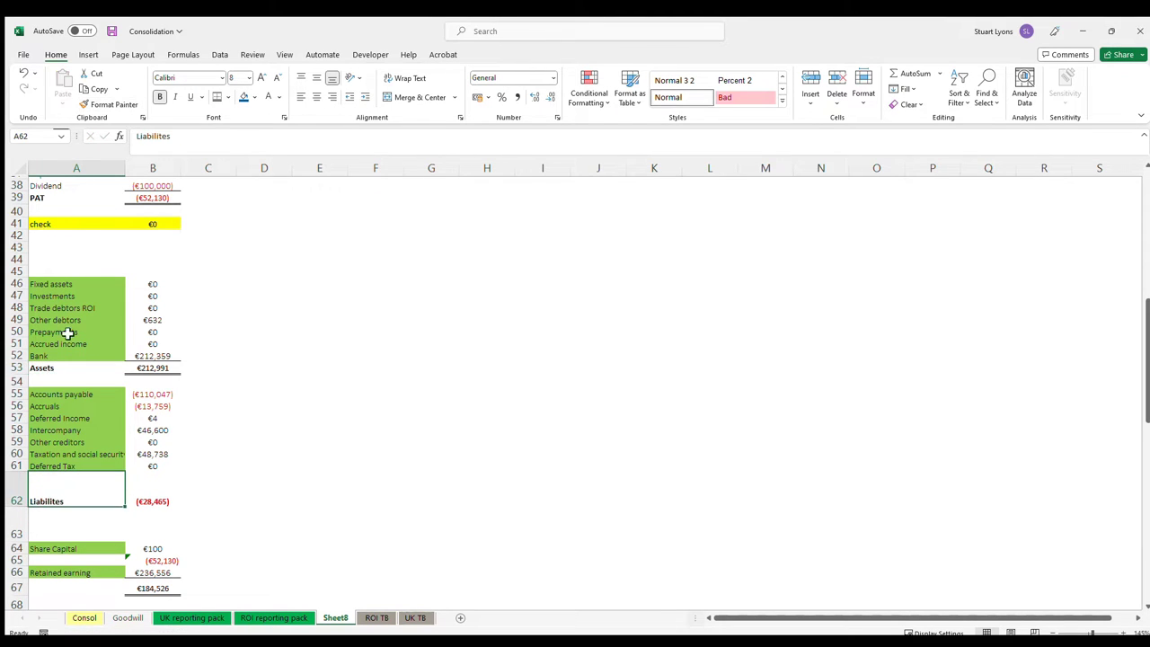
# - Remove the green fill from the asset labels in A46:A52 and the liability labels in A55:A61
pyautogui.click(16, 169)
pyautogui.click(43, 268)
pyautogui.click(61, 183)
pyautogui.click(108, 105)
pyautogui.moveTo(55, 292); pyautogui.dragTo(65, 476)
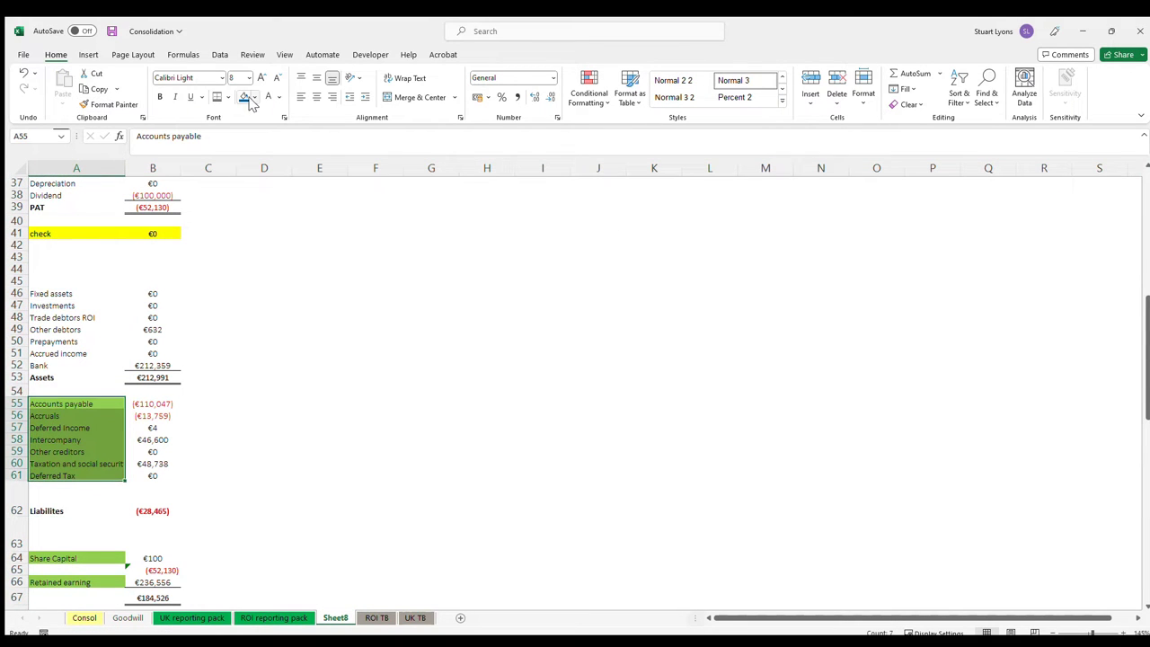
pyautogui.click(243, 97)
# - Autofit the height of row 62 and copy the Assets total's formatting from B53 onto the liabilities total in B62
pyautogui.click(16, 505)
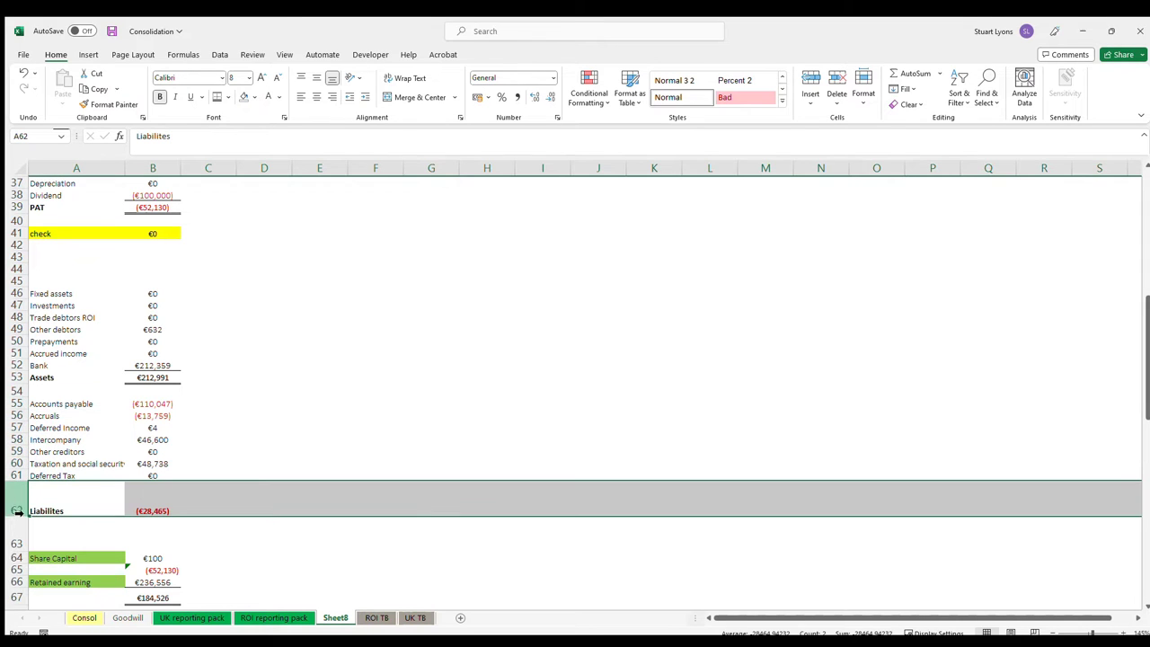
pyautogui.doubleClick(16, 518)
pyautogui.click(153, 378)
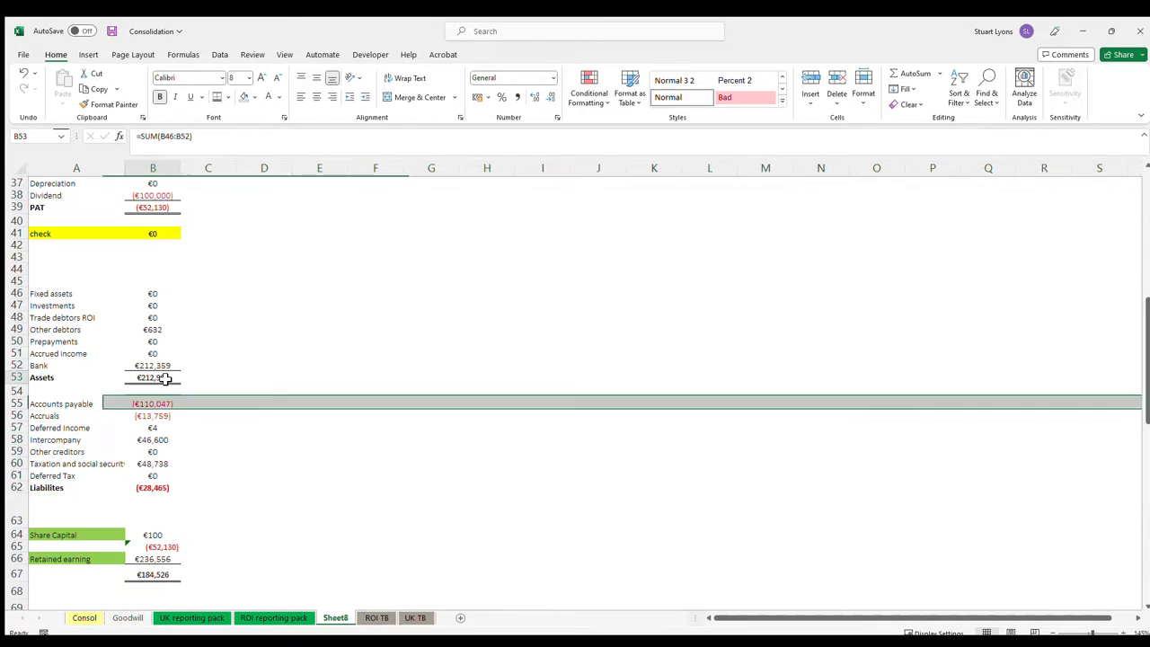
pyautogui.click(108, 104)
pyautogui.click(159, 486)
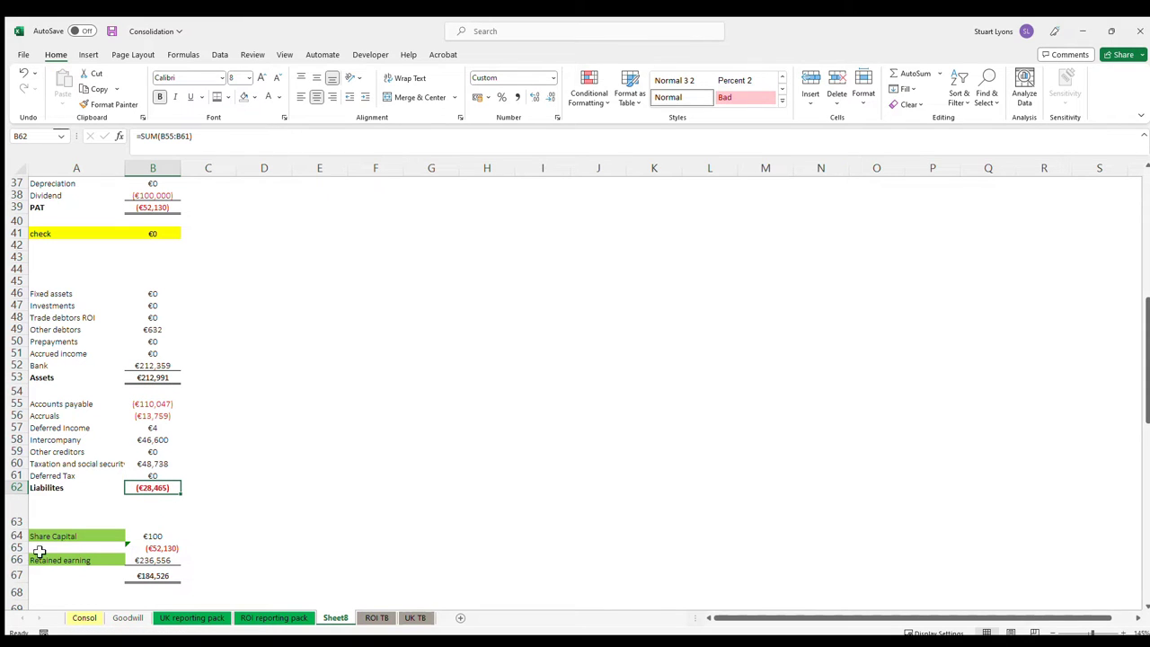
# - Insert a row above Share Capital, label A64 as Net assets and copy the Liabilites label's formatting onto it
pyautogui.click(70, 525)
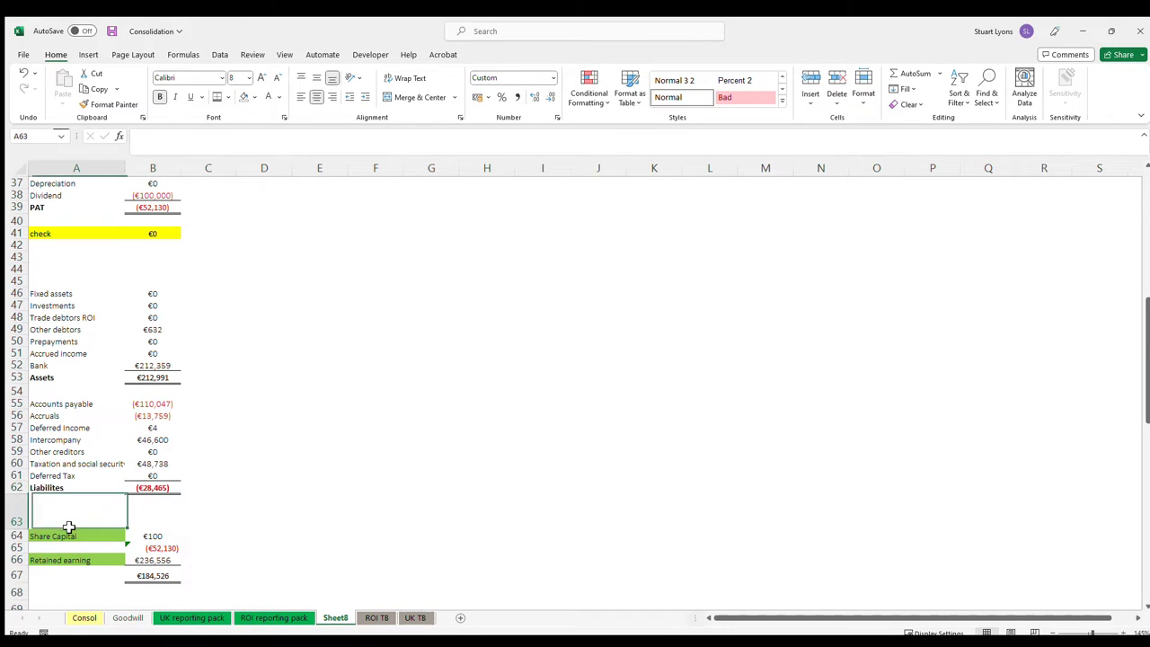
pyautogui.click(18, 536)
pyautogui.hotkey('ctrl', '+')
pyautogui.click(70, 550)
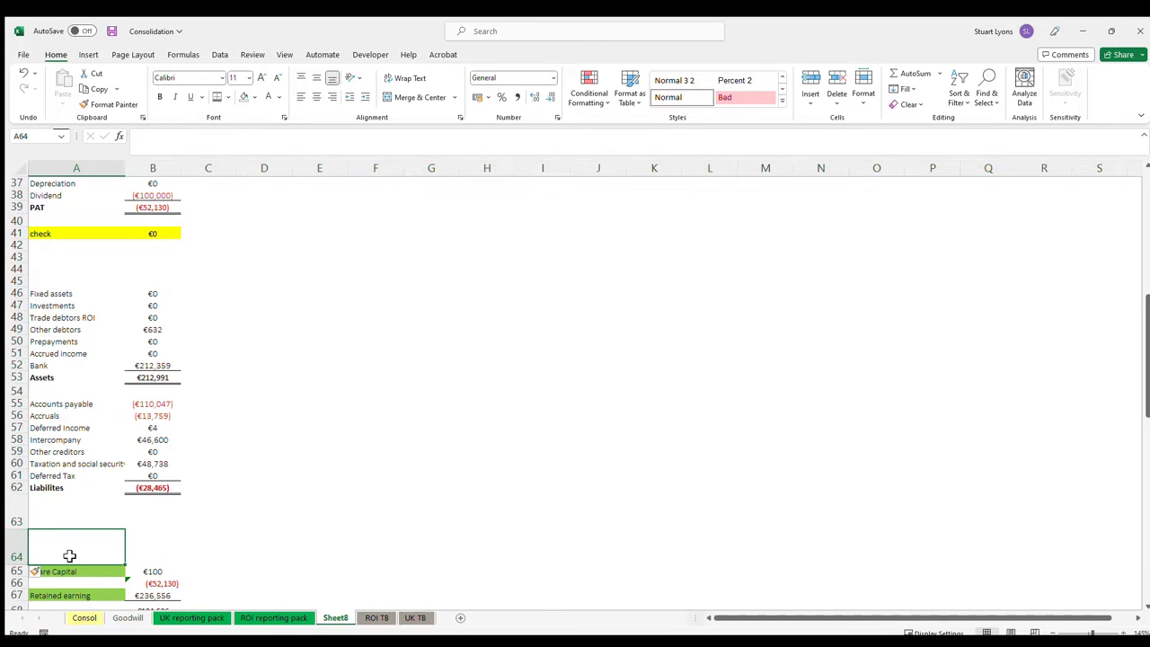
pyautogui.write('Net asse')
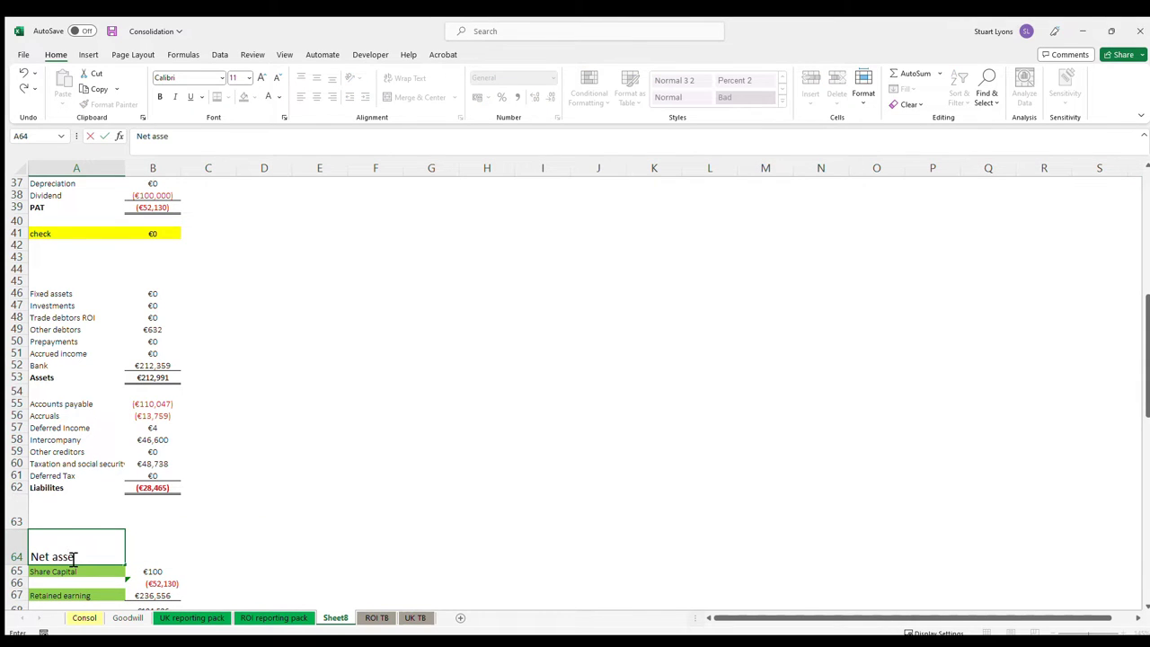
pyautogui.write('ts')
pyautogui.press('Return')
pyautogui.click(64, 486)
pyautogui.click(90, 101)
pyautogui.click(84, 555)
# - Calculate net assets in B64 as =B53+B62
pyautogui.click(167, 534)
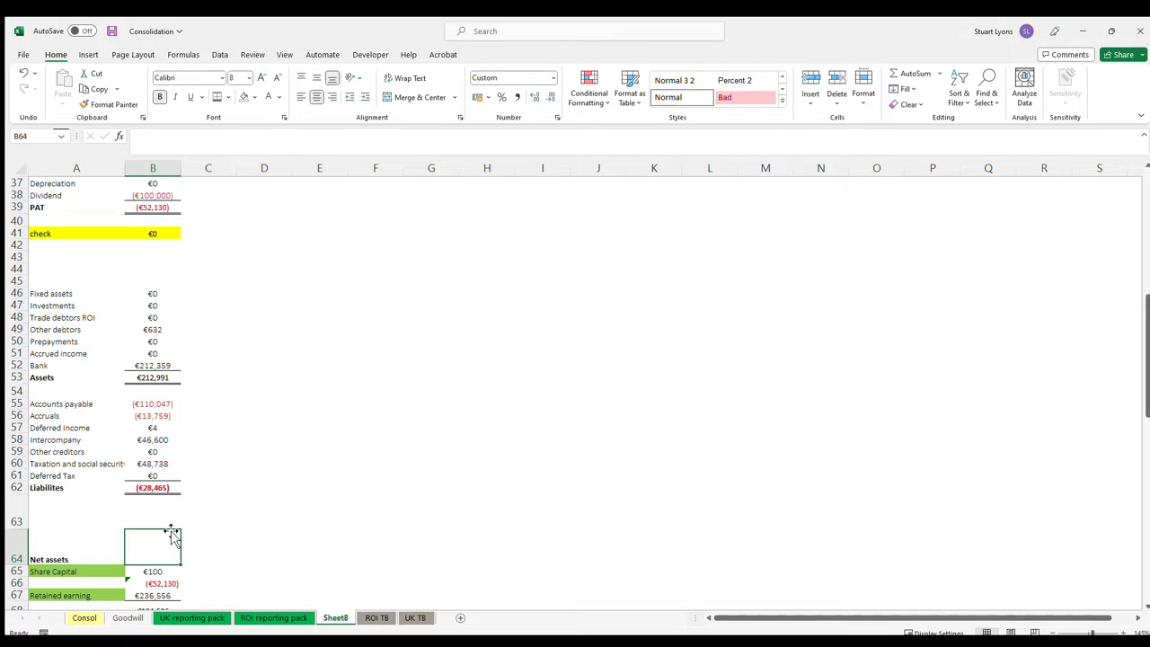
pyautogui.write('=')
pyautogui.click(166, 378)
pyautogui.write('+')
pyautogui.click(167, 489)
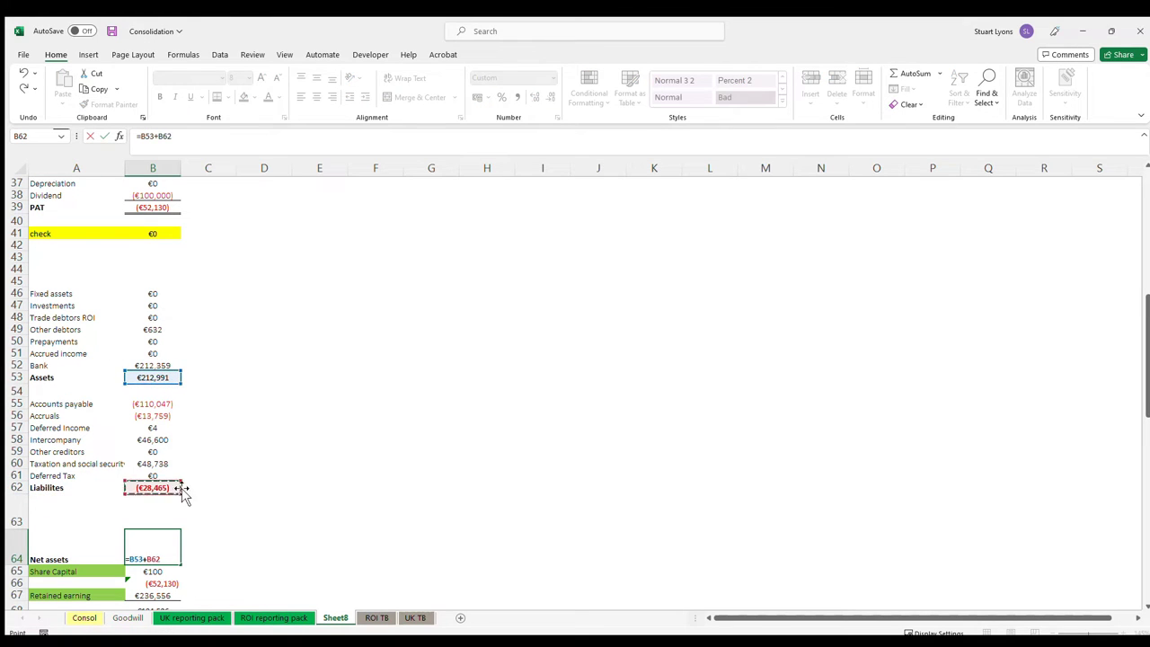
pyautogui.hotkey('ctrl', 'Return')
# - Add a balance sheet check in B70 with the formula =B68-B64
pyautogui.scroll(-2, 244, 500)
pyautogui.click(165, 571)
pyautogui.write('=')
pyautogui.click(164, 540)
pyautogui.write('-')
pyautogui.click(159, 488)
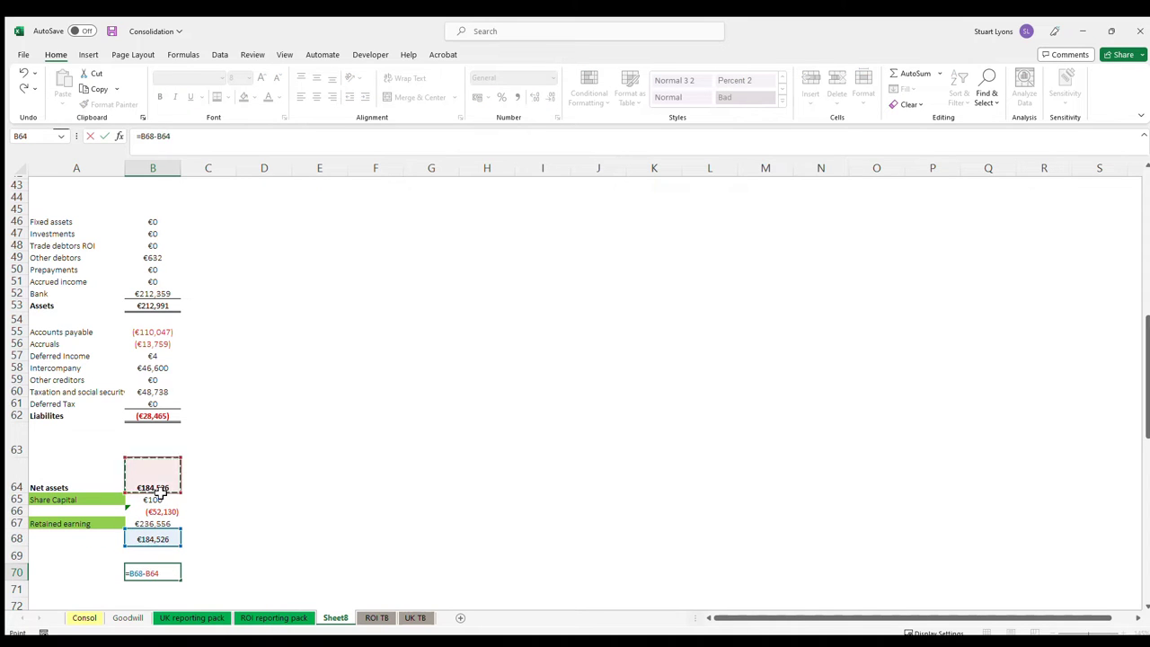
pyautogui.press('Return')
# - Inspect the current-year result formula in B66 and re-enter the capital and reserves sum in B68
pyautogui.click(157, 558)
pyautogui.doubleClick(161, 512)
pyautogui.press('Return')
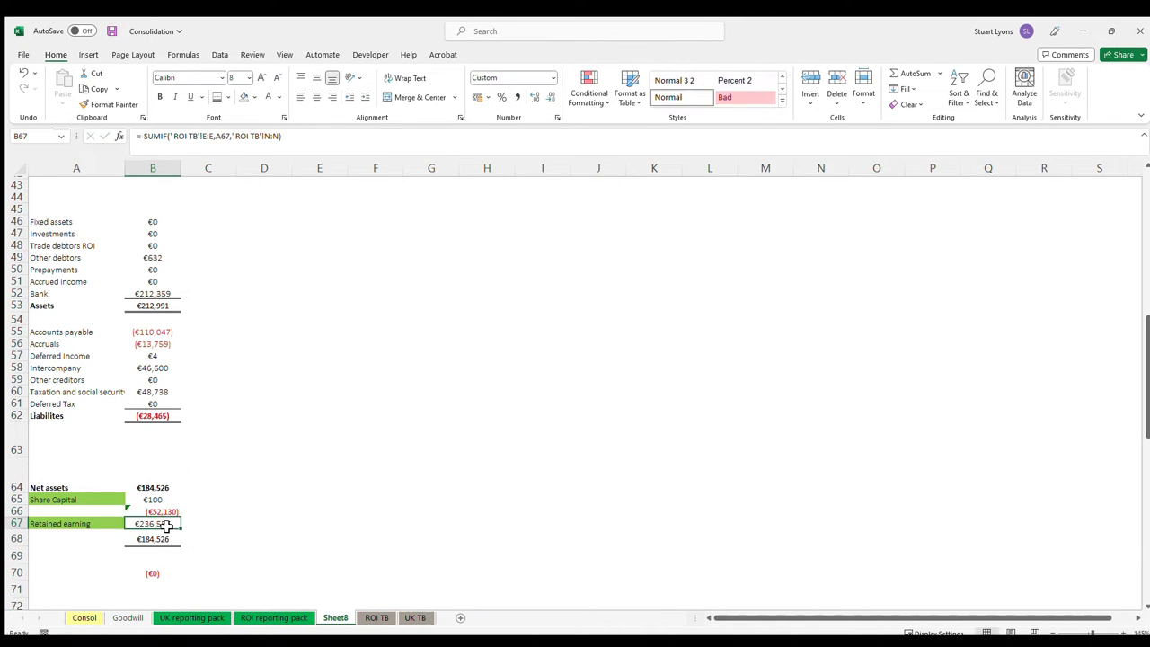
pyautogui.click(168, 540)
pyautogui.hotkey('alt', '=')
pyautogui.press('Return')
# - Label A66 as CY Profit
pyautogui.click(90, 513)
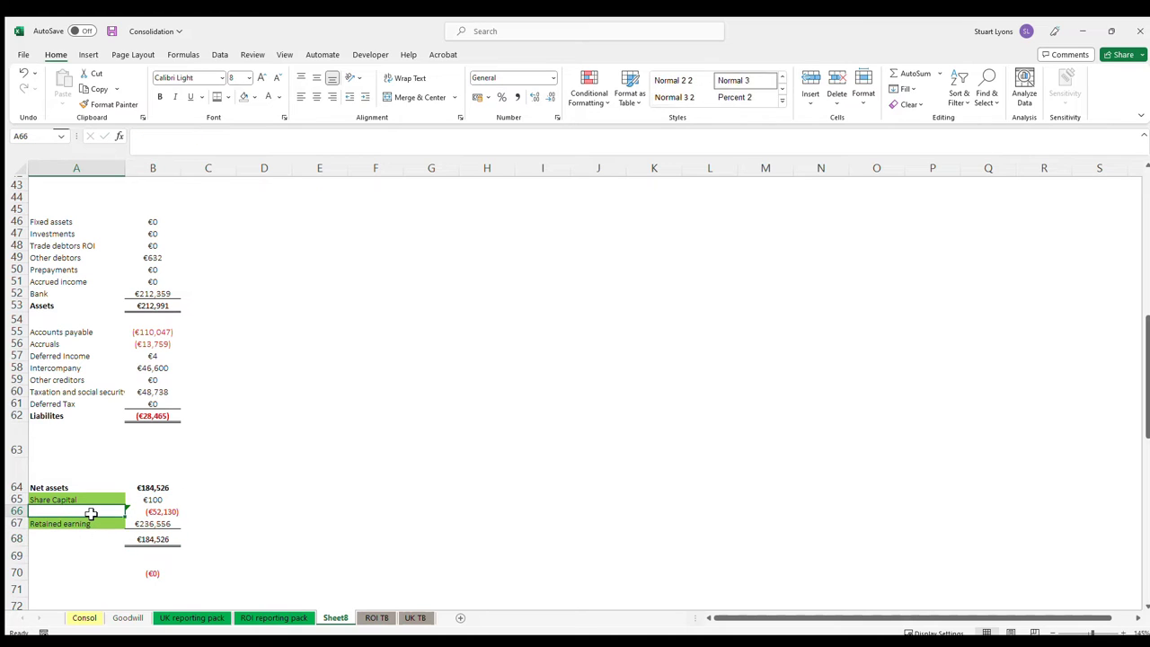
pyautogui.write('CY Profit')
pyautogui.press('Return')
# - Label A70 as check and format A70:B70 with a yellow fill and black italic text
pyautogui.press('Down')
pyautogui.press('Right')
pyautogui.press('Down')
pyautogui.press('Down')
pyautogui.press('Left')
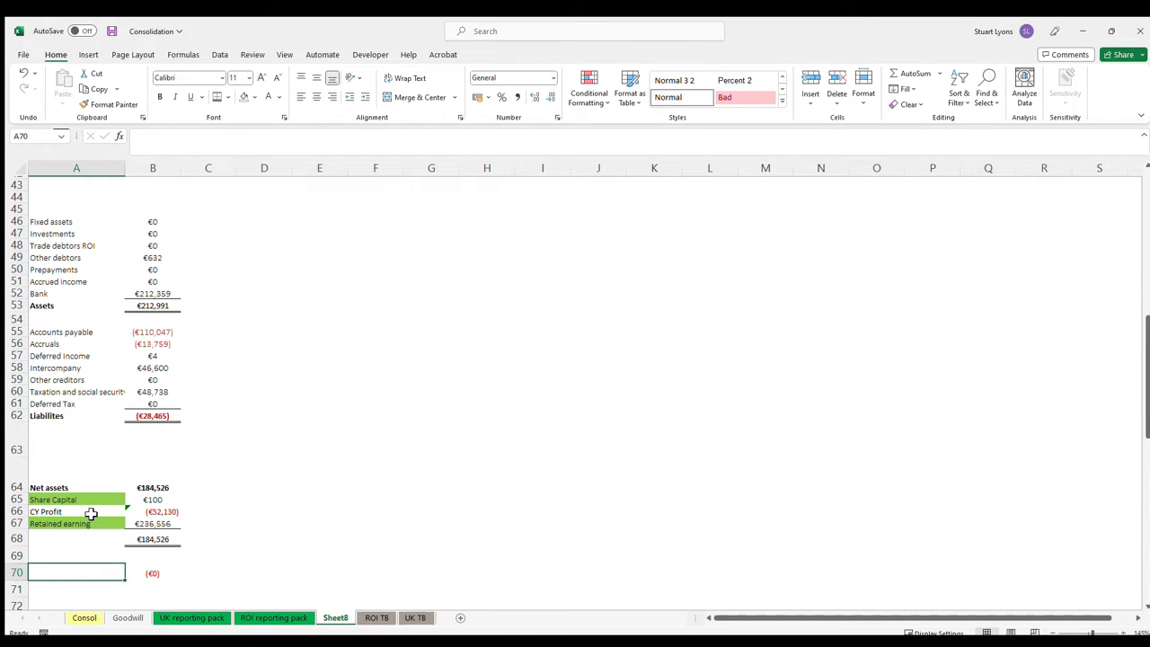
pyautogui.write('lchgec')
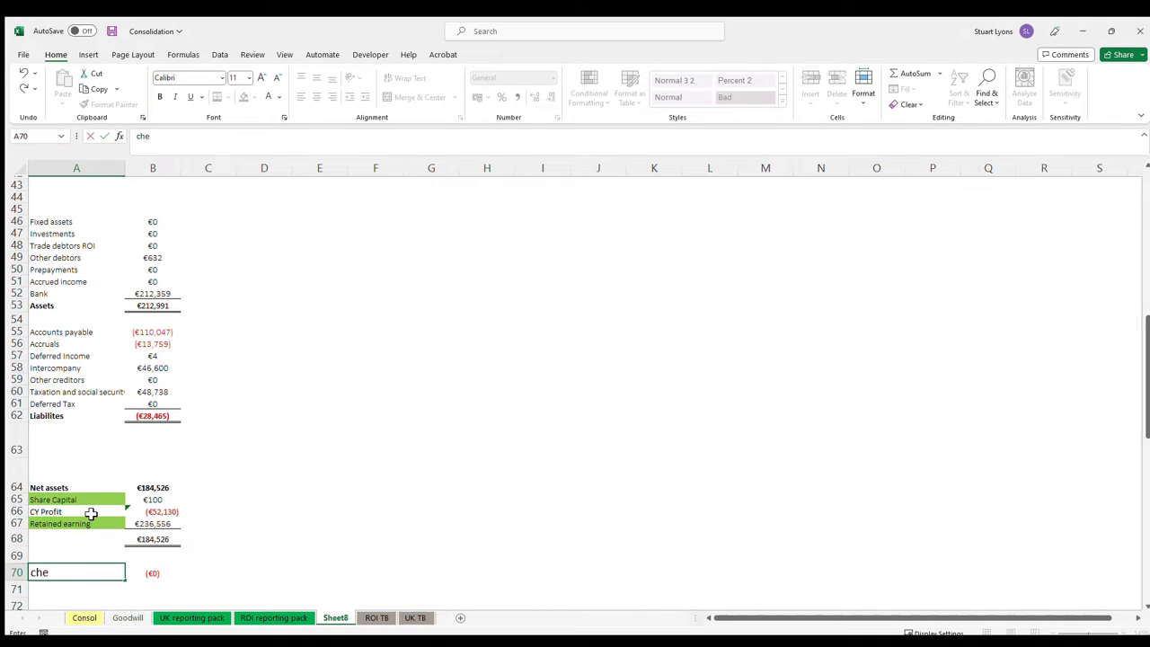
pyautogui.write('k')
pyautogui.hotkey('shift', 'Right')
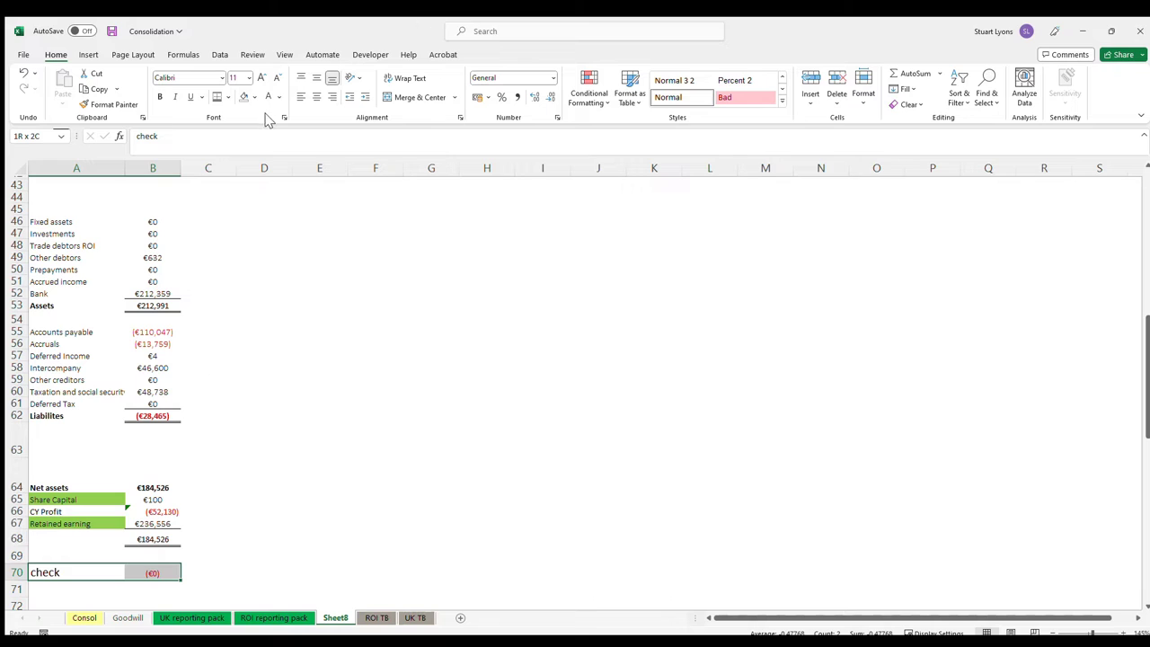
pyautogui.click(243, 96)
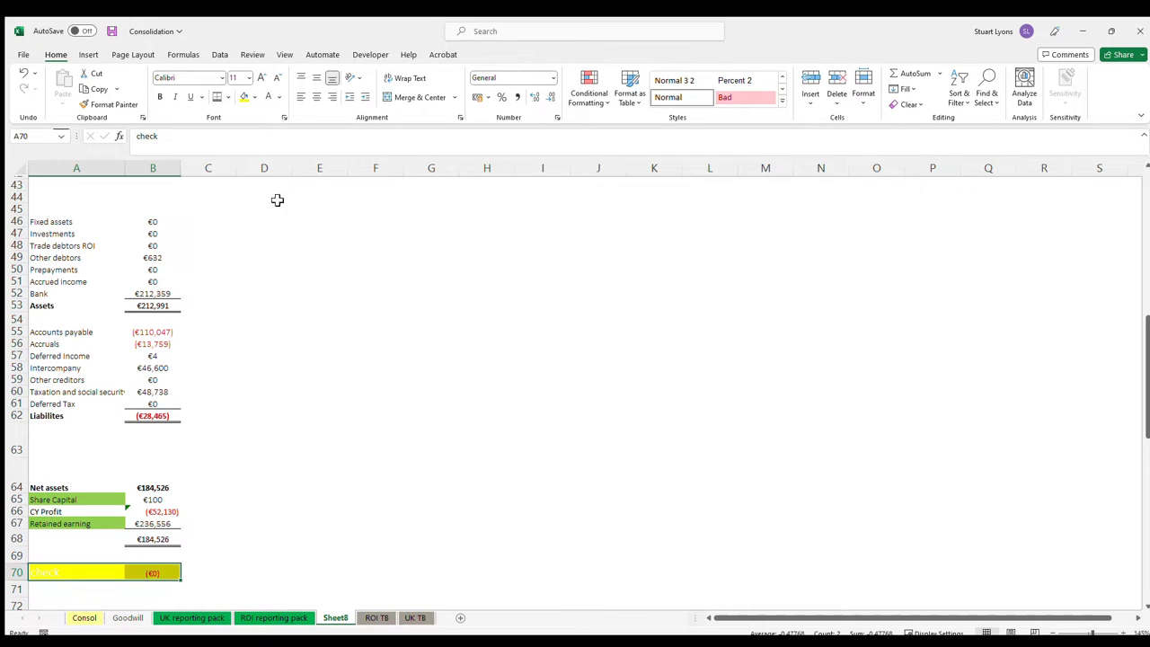
pyautogui.click(278, 96)
pyautogui.click(273, 145)
# - Set the font of the whole sheet to Calibri, size 8
pyautogui.click(20, 169)
pyautogui.click(190, 77)
pyautogui.press('Return')
pyautogui.click(241, 79)
pyautogui.press('Return')
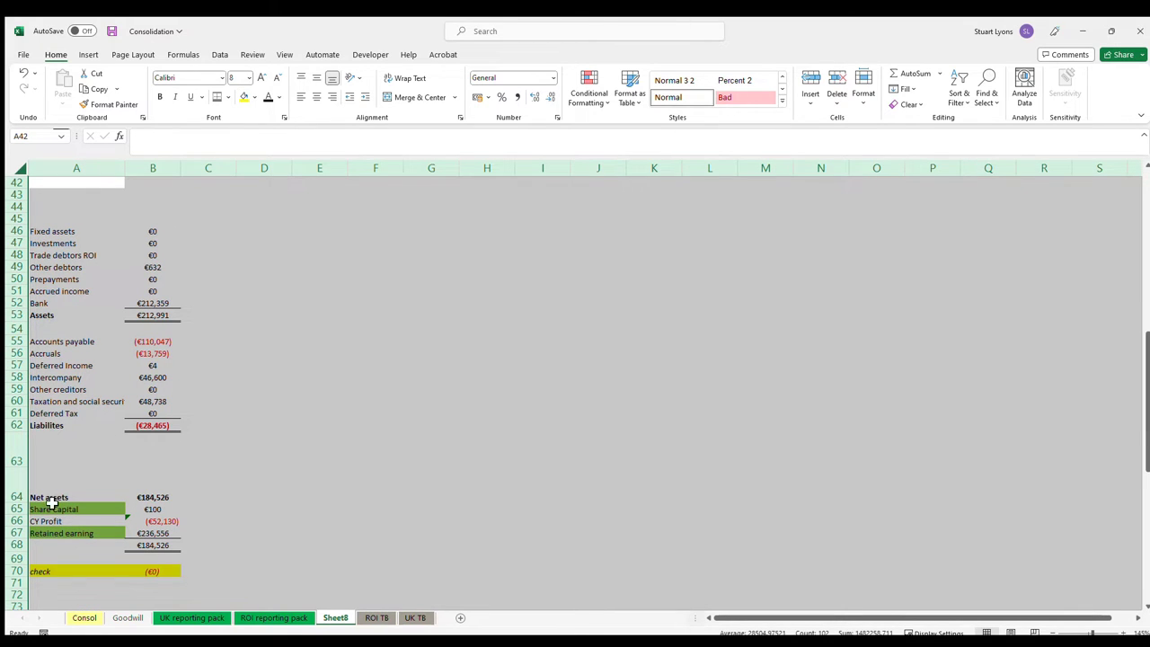
# - Copy the Intercompany label's plain formatting onto the Share Capital to Retained earning labels in A65:A67
pyautogui.click(63, 378)
pyautogui.click(108, 104)
pyautogui.moveTo(72, 509); pyautogui.dragTo(71, 534)
# - Delete the surplus blank rows above Net assets (row 63), above Fixed assets (rows 43 to 45) and above Profesional fees (rows 15 and 16)
pyautogui.click(34, 461)
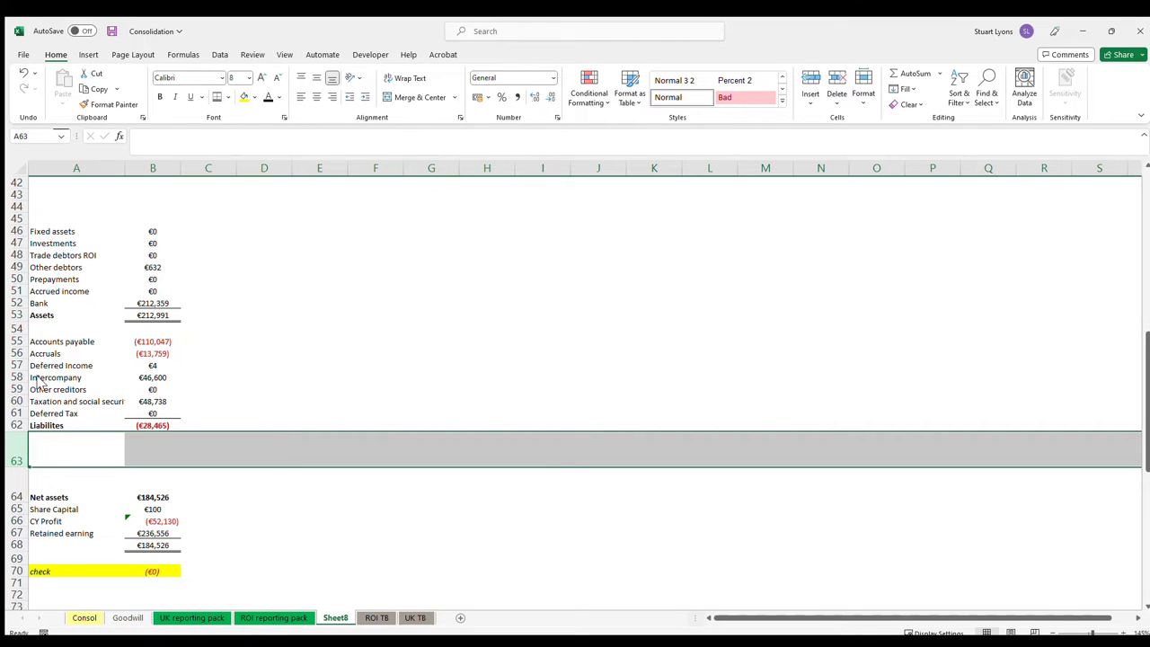
pyautogui.scroll(9, 71, 364)
pyautogui.moveTo(18, 518); pyautogui.dragTo(27, 543)
pyautogui.hotkey('ctrl', '-')
pyautogui.scroll(5, 117, 359)
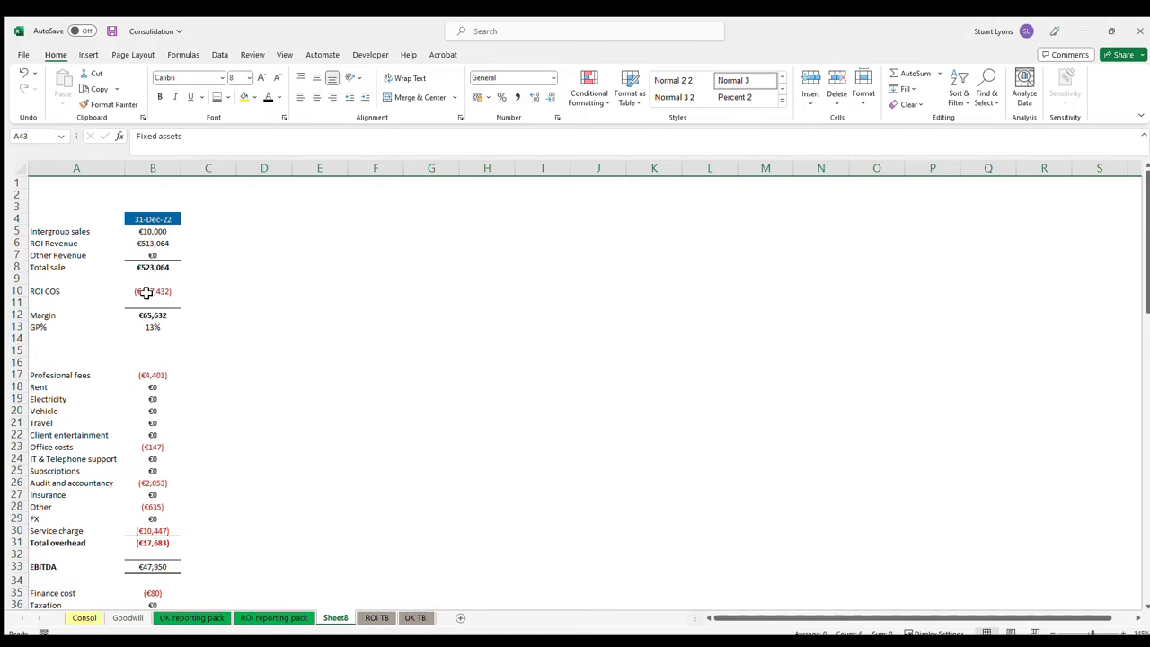
pyautogui.click(32, 350)
pyautogui.moveTo(19, 350); pyautogui.dragTo(20, 362)
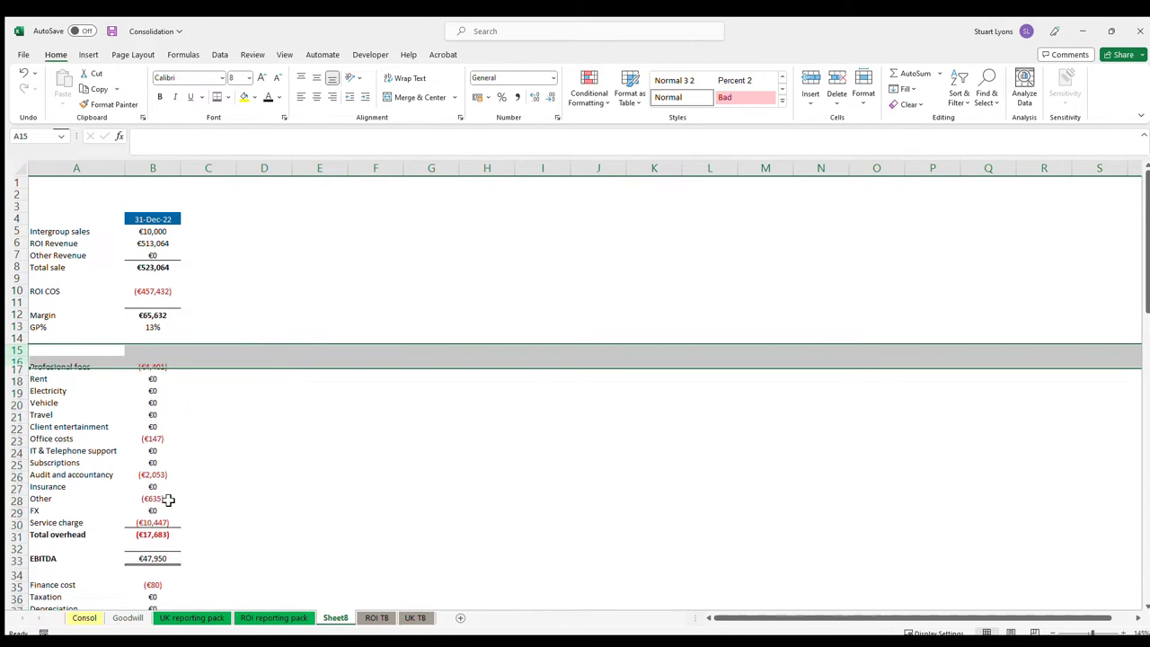
pyautogui.hotkey('ctrl', '-')
# - Review the formulas behind the P&L totals, the balance sheet totals and the balance sheet check in B64
pyautogui.scroll(-1, 198, 515)
pyautogui.click(147, 520)
pyautogui.scroll(-1, 179, 538)
pyautogui.click(172, 581)
pyautogui.doubleClick(172, 571)
pyautogui.press('Escape')
pyautogui.scroll(-6, 181, 577)
pyautogui.scroll(-4, 179, 577)
pyautogui.click(142, 514)
pyautogui.doubleClick(148, 506)
pyautogui.press('Escape')
pyautogui.doubleClick(157, 504)
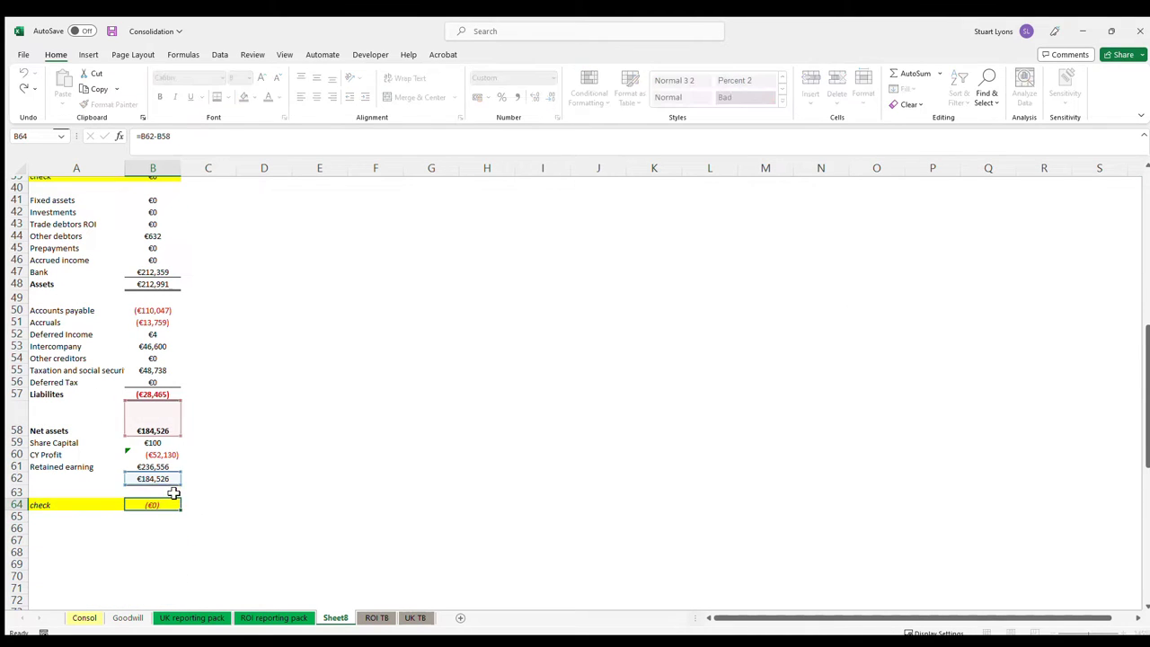
pyautogui.press('Escape')
# - Trace the Electricity SUMIF in B17 to the mapping column on the ROI TB sheet, and return to Sheet8
pyautogui.scroll(13, 216, 393)
pyautogui.click(159, 375)
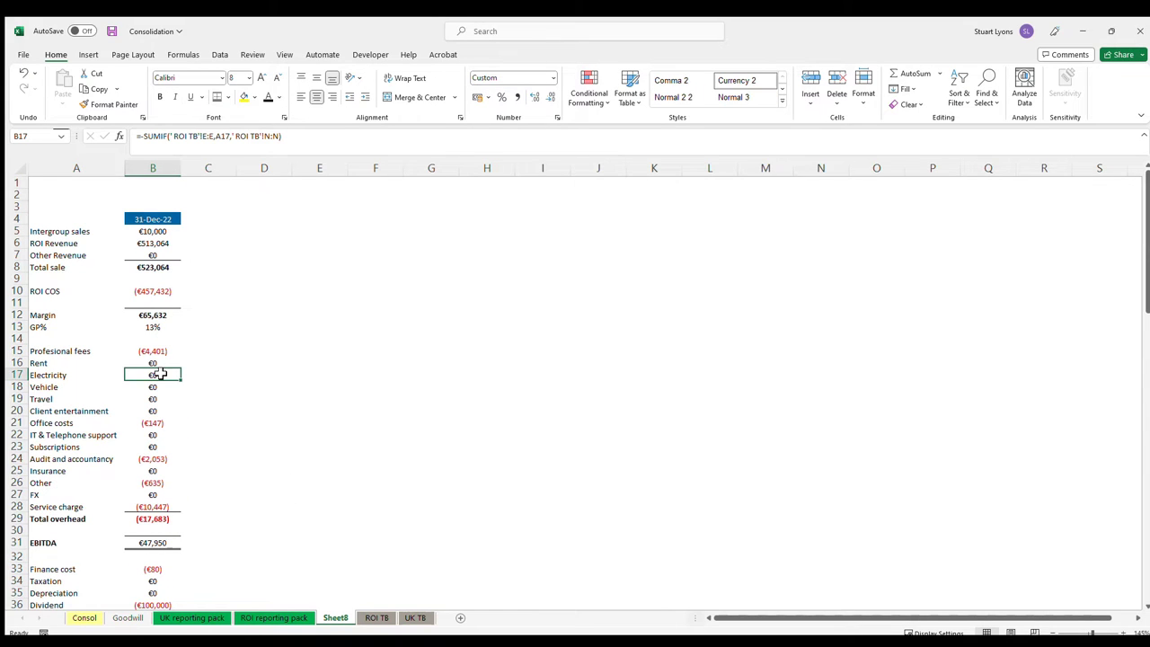
pyautogui.hotkey('ctrl', '[')
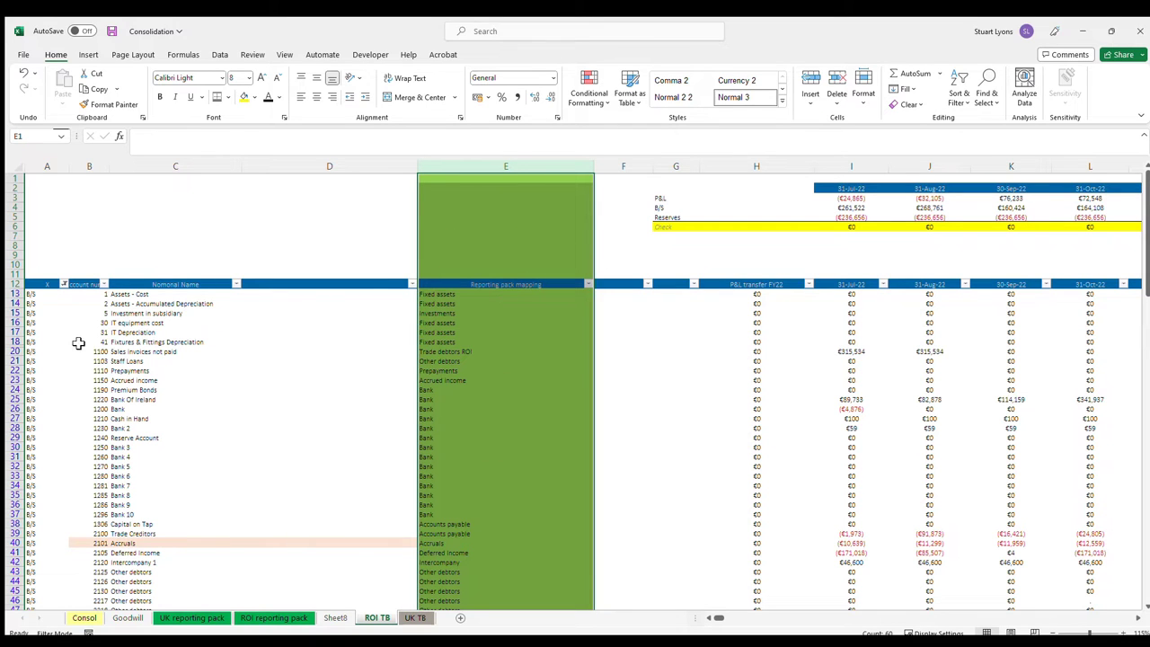
pyautogui.click(346, 620)
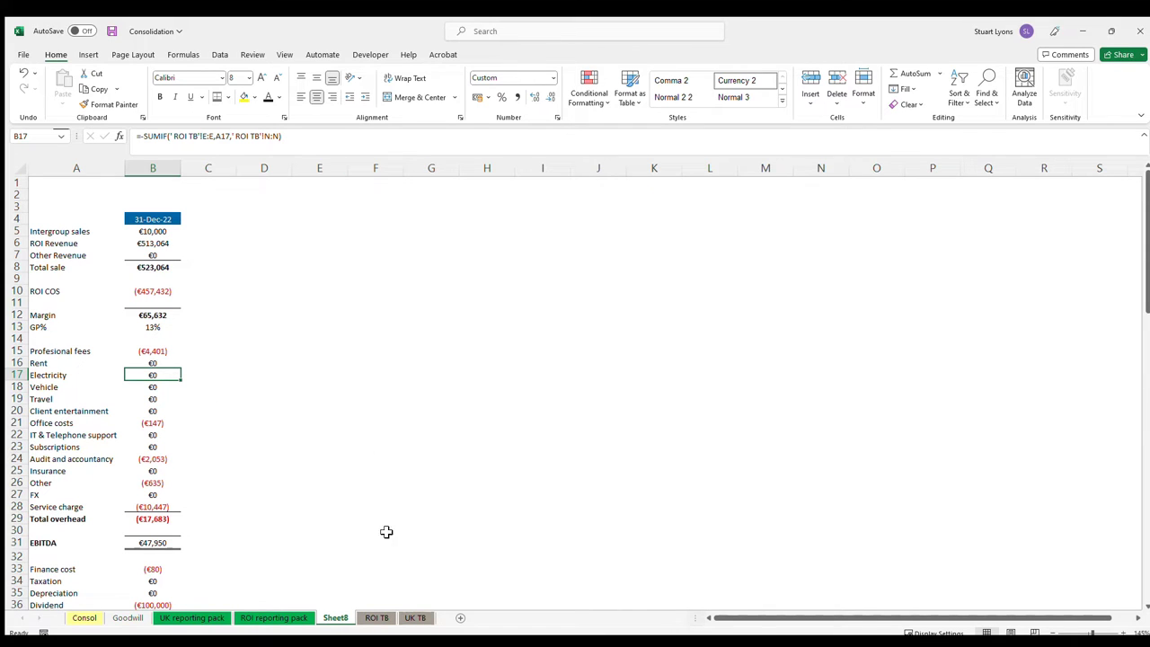
# - Examine the SUMIF formulas in column B for ROI Revenue and the overhead lines from Profesional fees to Insurance
pyautogui.click(149, 243)
pyautogui.click(144, 386)
pyautogui.click(155, 458)
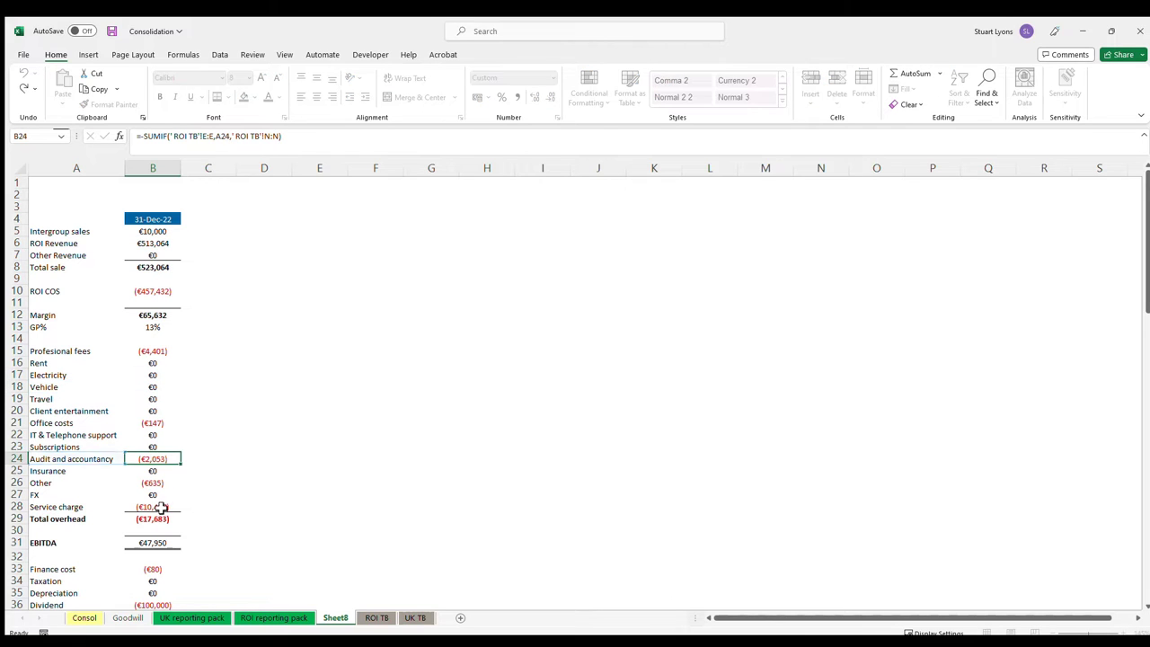
pyautogui.click(157, 447)
pyautogui.click(172, 365)
pyautogui.click(164, 472)
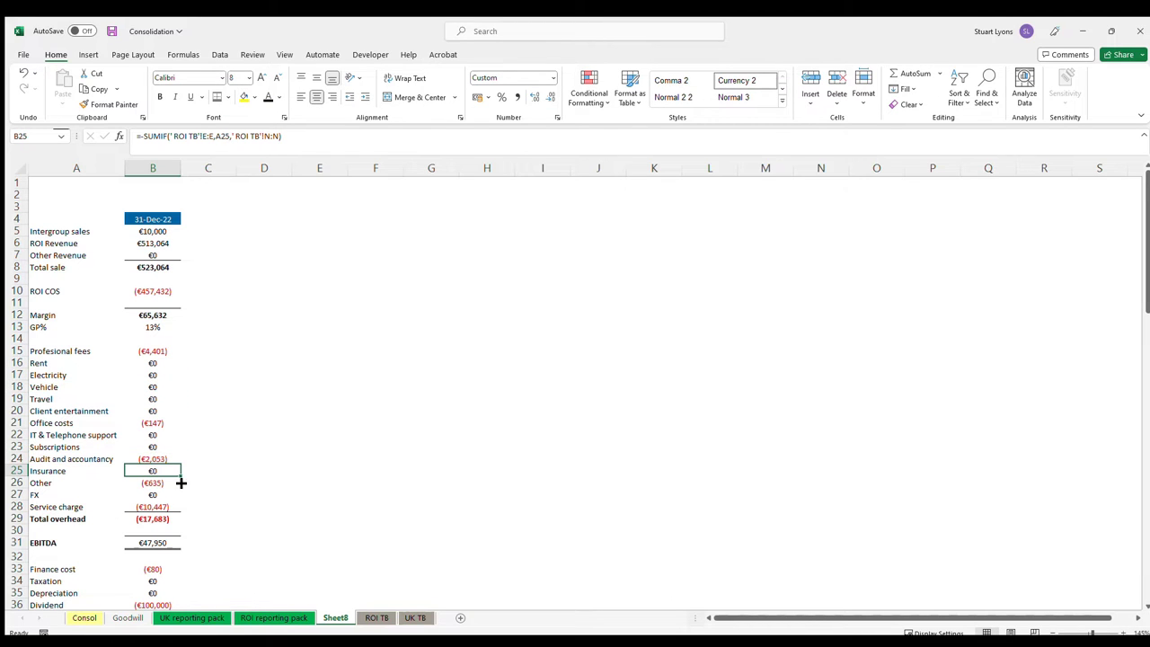
pyautogui.click(148, 368)
pyautogui.click(147, 352)
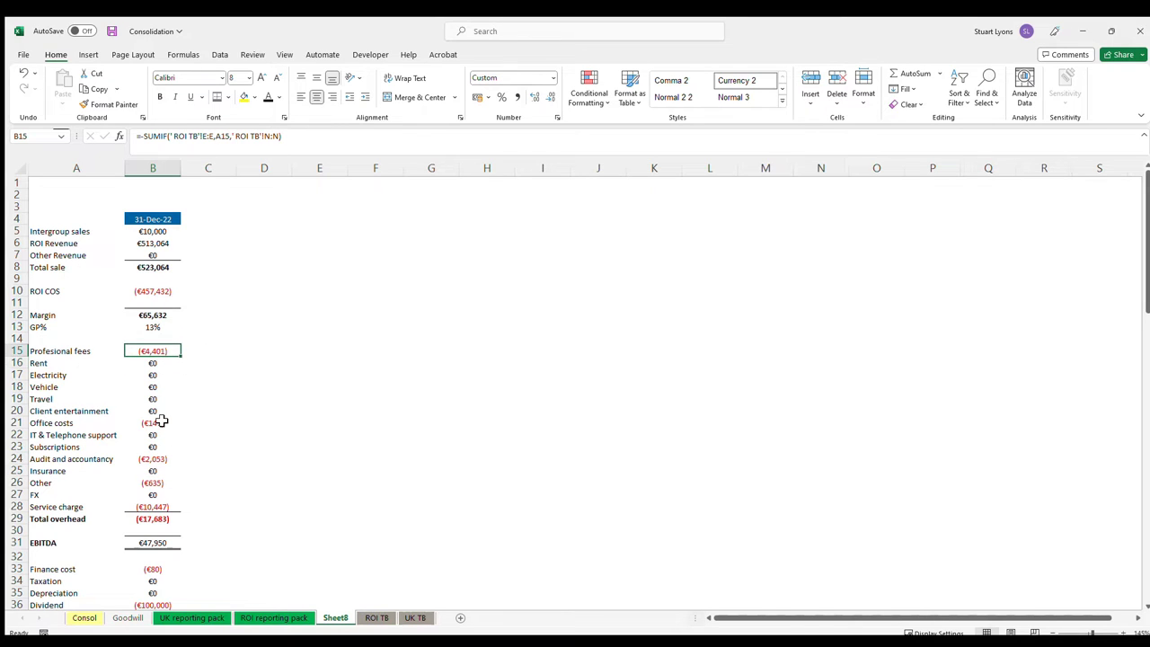
pyautogui.click(149, 387)
pyautogui.click(142, 362)
pyautogui.click(146, 353)
pyautogui.click(180, 503)
pyautogui.click(164, 401)
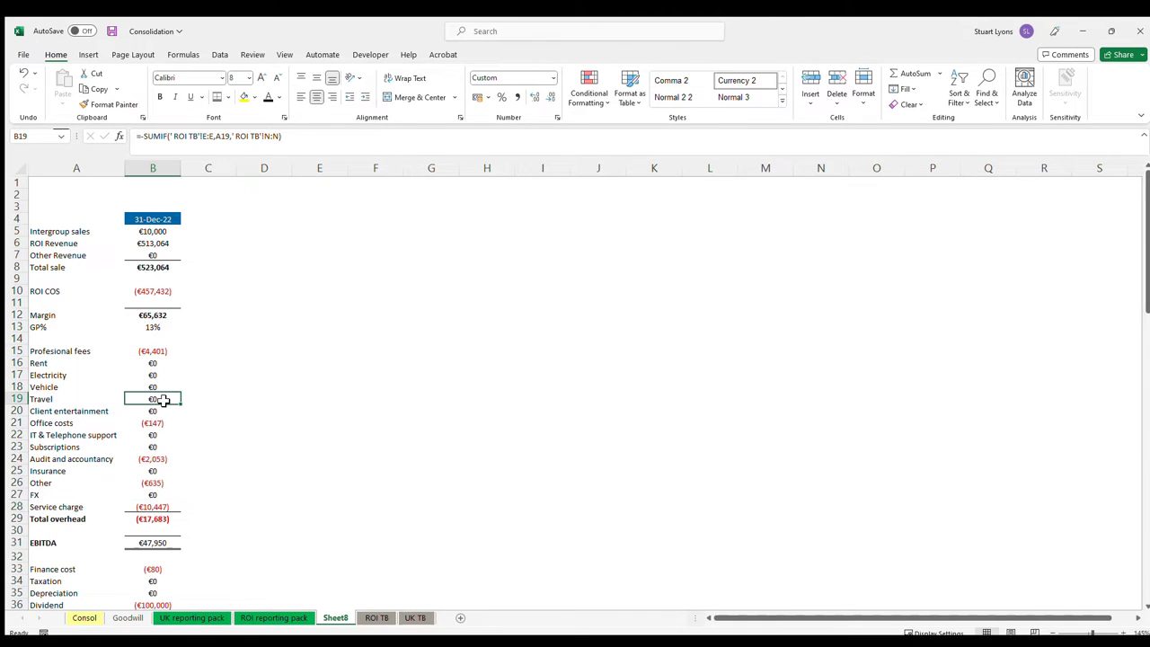
# - On the ROI TB sheet, filter the accounts to P&L with the reporting pack mapping Profesional fees
pyautogui.hotkey('ctrl', 'pagedown')
pyautogui.press('Down')
pyautogui.press('Down')
pyautogui.press('Down')
pyautogui.press('Down')
pyautogui.press('Down')
pyautogui.press('Down')
pyautogui.press('Down')
pyautogui.press('Down')
pyautogui.press('Down')
pyautogui.press('Down')
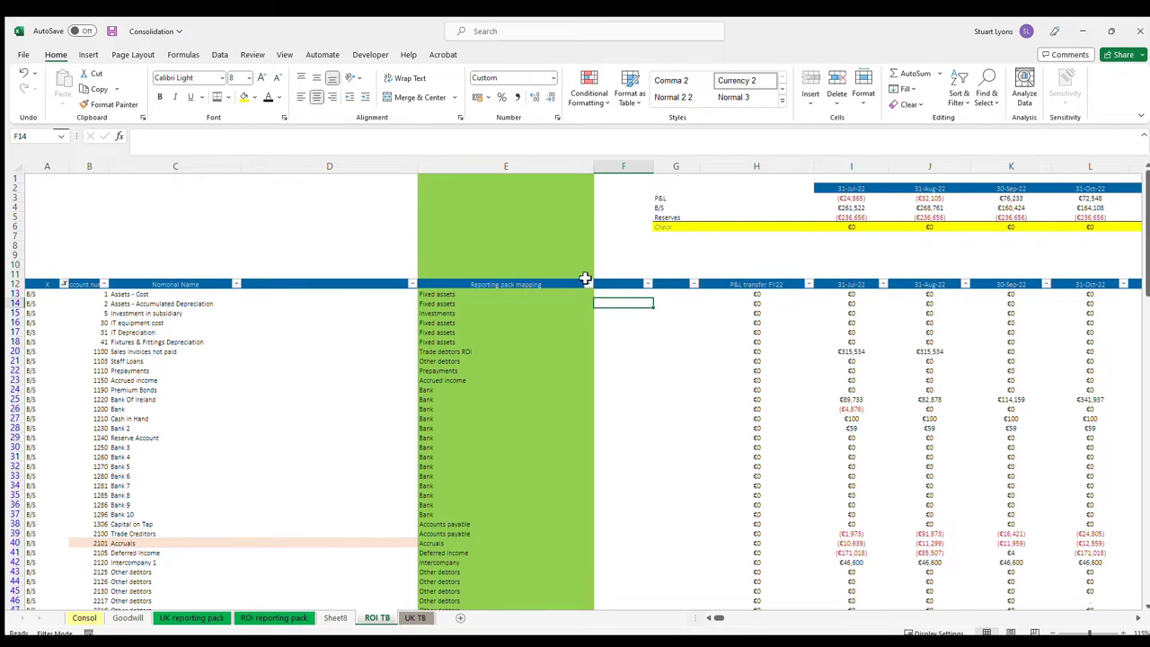
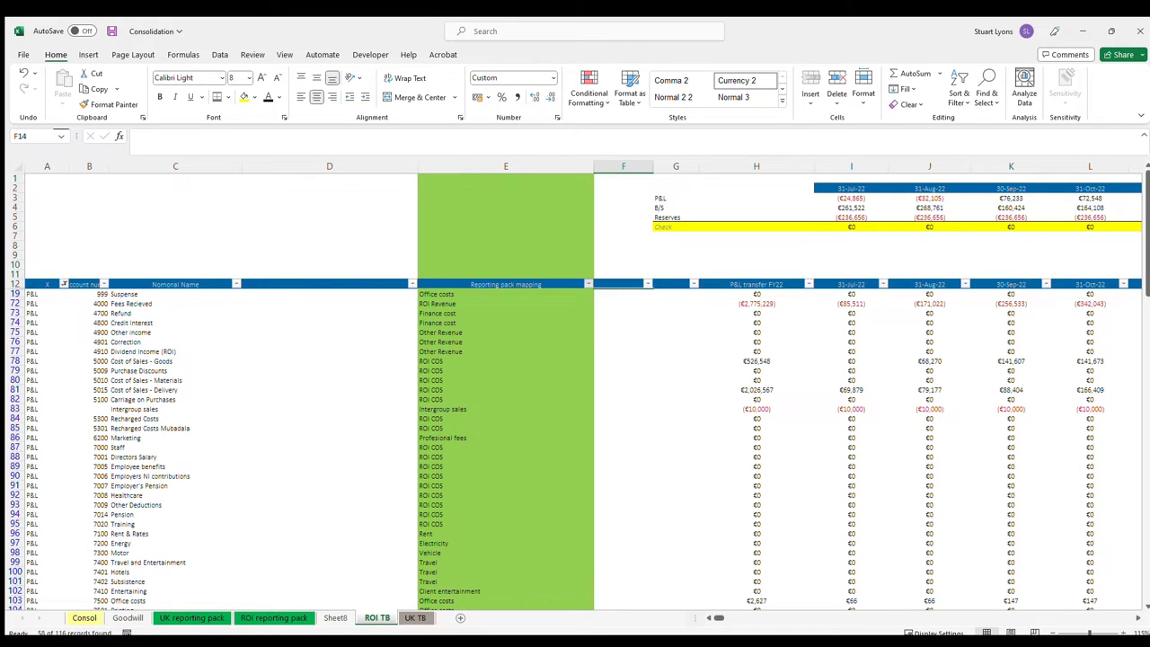
pyautogui.click(513, 533)
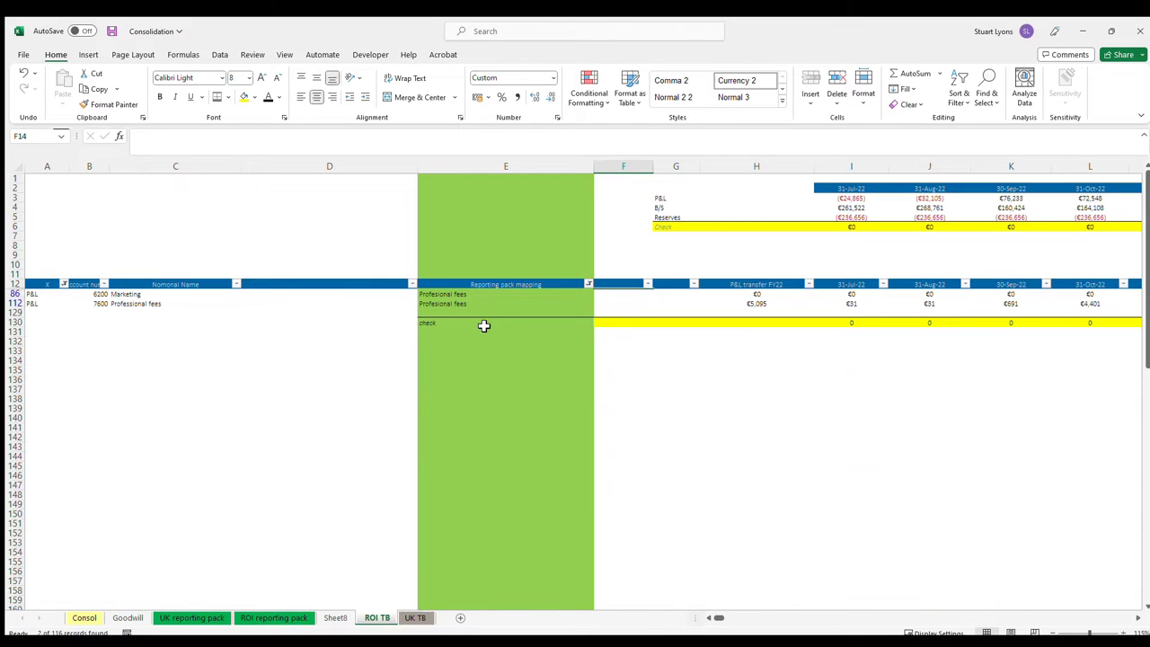
# - Examine the monthly balances of the filtered Profesional fees accounts, starting from the Marketing row
pyautogui.click(482, 323)
pyautogui.press('Up')
pyautogui.press('Left')
pyautogui.press('Left')
pyautogui.press('Up')
pyautogui.press('Up')
pyautogui.press('Right')
pyautogui.press('Right')
pyautogui.press('Right')
pyautogui.press('Right')
pyautogui.press('Right')
pyautogui.press('Right')
pyautogui.press('Right')
pyautogui.press('Right')
pyautogui.press('Right')
pyautogui.press('Right')
pyautogui.press('Right')
pyautogui.press('Right')
pyautogui.press('Right')
pyautogui.press('Right')
pyautogui.press('Right')
pyautogui.press('Right')
pyautogui.press('Right')
pyautogui.press('Right')
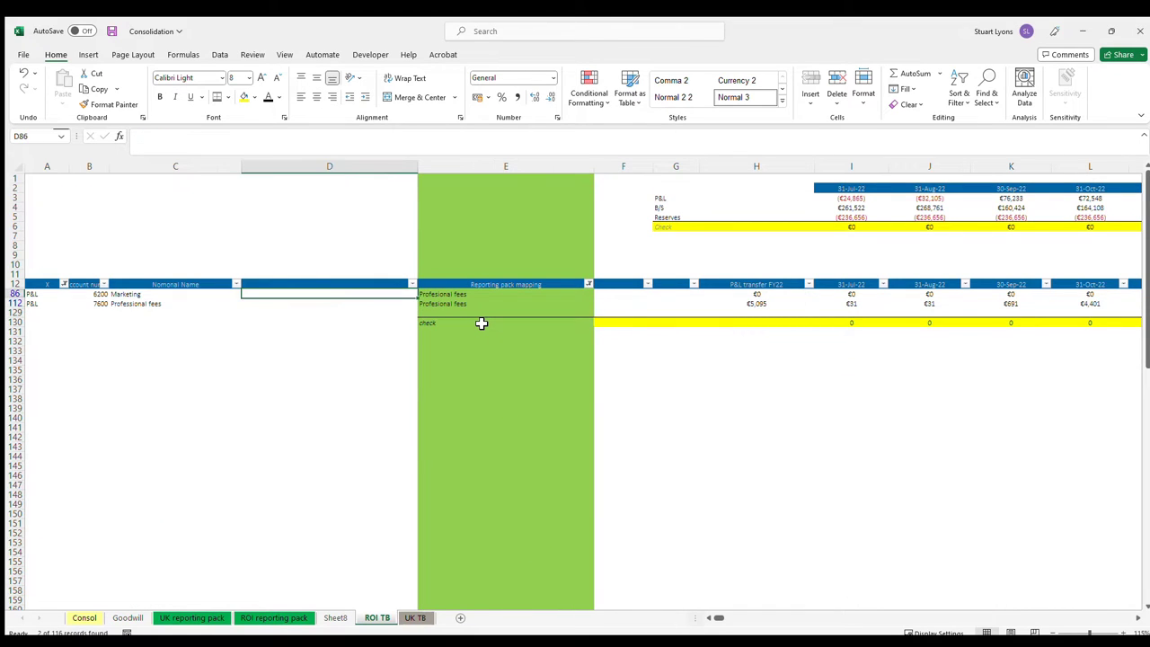
# - Examine the Marketing account's monthly balances across the filtered ROI TB row
pyautogui.press('Left')
pyautogui.press('Left')
pyautogui.press('Left')
pyautogui.press('Left')
pyautogui.press('Left')
pyautogui.press('Left')
pyautogui.press('Left')
pyautogui.press('Left')
pyautogui.press('Left')
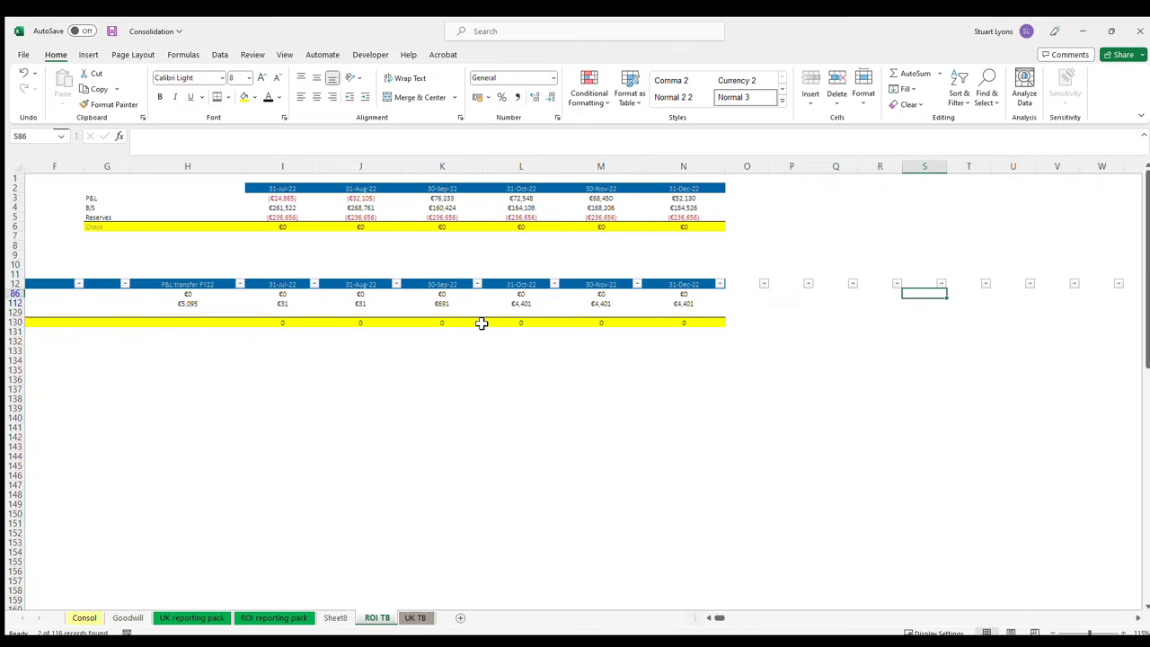
# - Examine the monthly balances of account 7600 Professional fees and its reporting pack mapping, through to 31-Dec-22
pyautogui.press('Down')
pyautogui.press('Left')
pyautogui.press('Left')
pyautogui.press('Left')
pyautogui.press('Left')
pyautogui.press('Left')
pyautogui.press('Left')
pyautogui.press('Left')
pyautogui.press('Left')
pyautogui.press('Left')
pyautogui.press('Left')
pyautogui.press('Right')
pyautogui.press('Right')
pyautogui.press('Right')
pyautogui.press('Left')
pyautogui.press('Left')
pyautogui.press('Left')
pyautogui.press('Left')
pyautogui.press('Right')
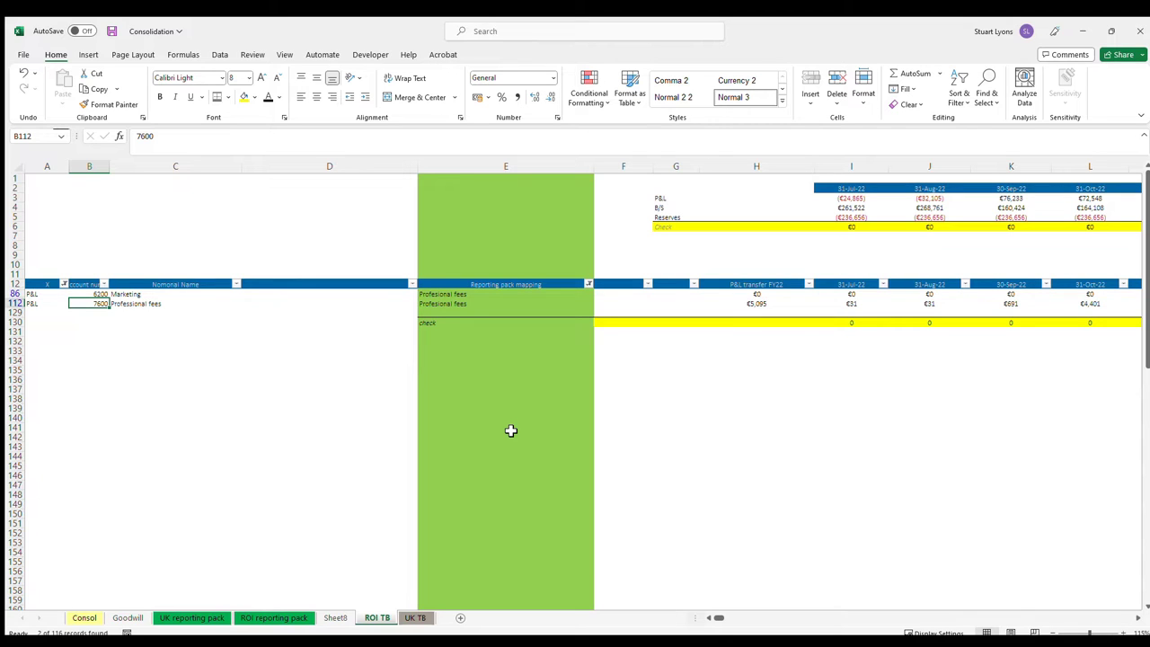
pyautogui.press('Right')
pyautogui.press('Right')
pyautogui.press('Right')
pyautogui.press('Right')
pyautogui.press('Right')
pyautogui.press('Right')
pyautogui.press('Right')
pyautogui.press('Right')
pyautogui.press('Right')
pyautogui.press('Right')
pyautogui.press('Right')
pyautogui.press('Right')
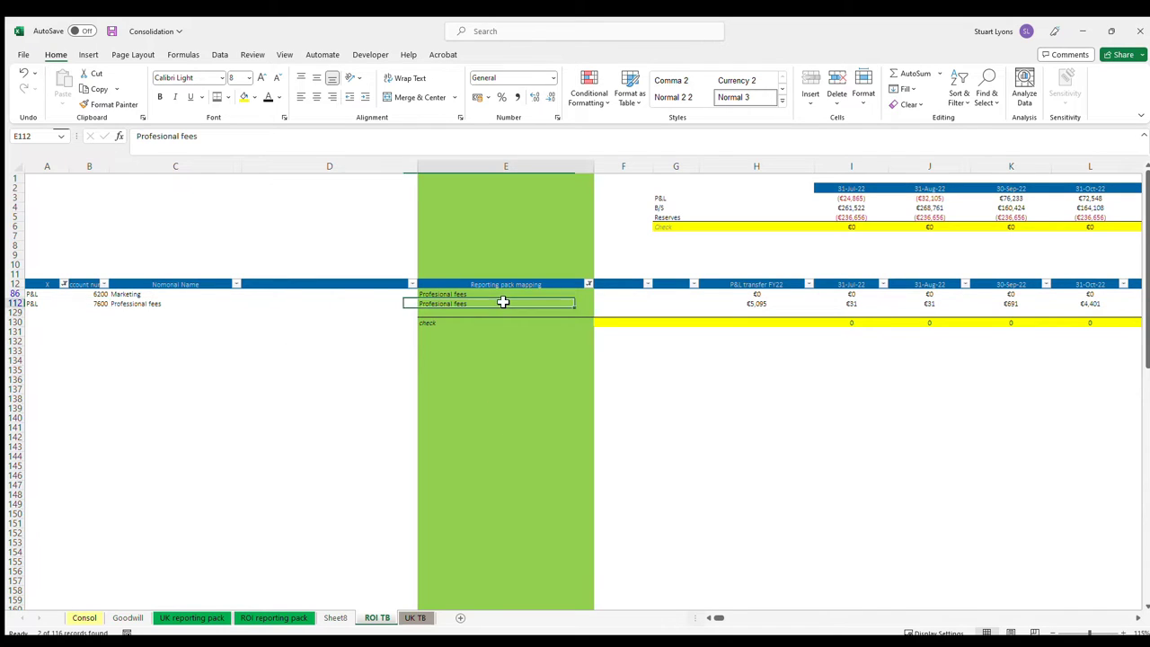
pyautogui.press('Right')
pyautogui.press('Right')
pyautogui.press('Right')
pyautogui.press('Right')
pyautogui.press('Right')
pyautogui.press('Right')
pyautogui.press('Right')
pyautogui.press('Left')
pyautogui.press('Left')
pyautogui.click(707, 311)
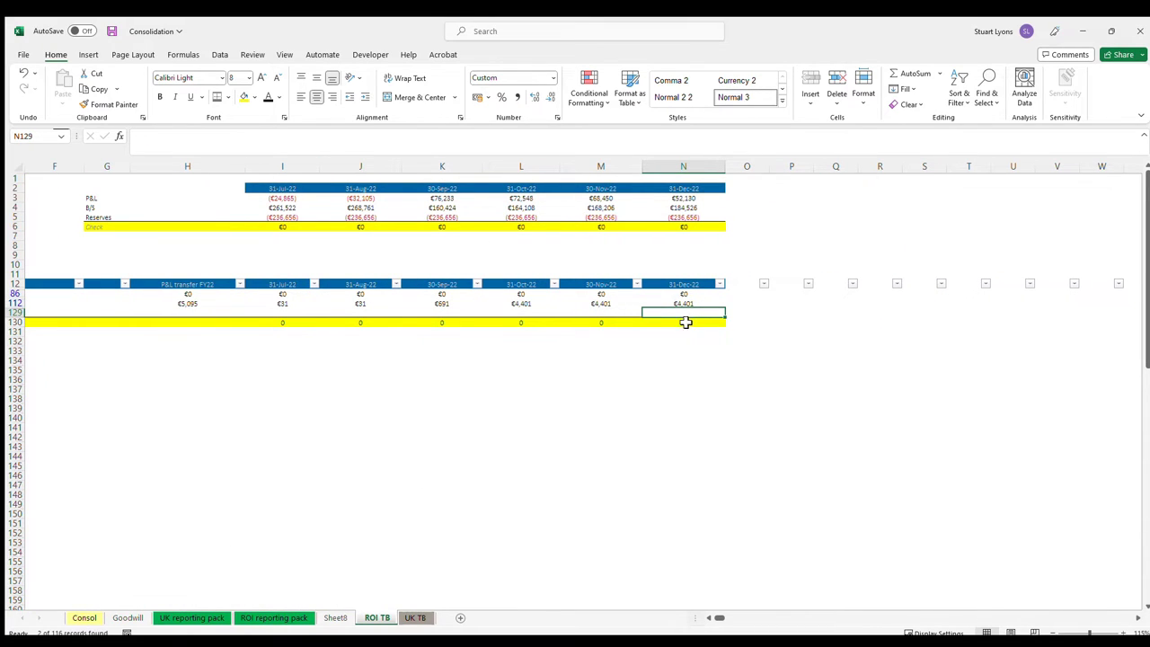
pyautogui.click(521, 437)
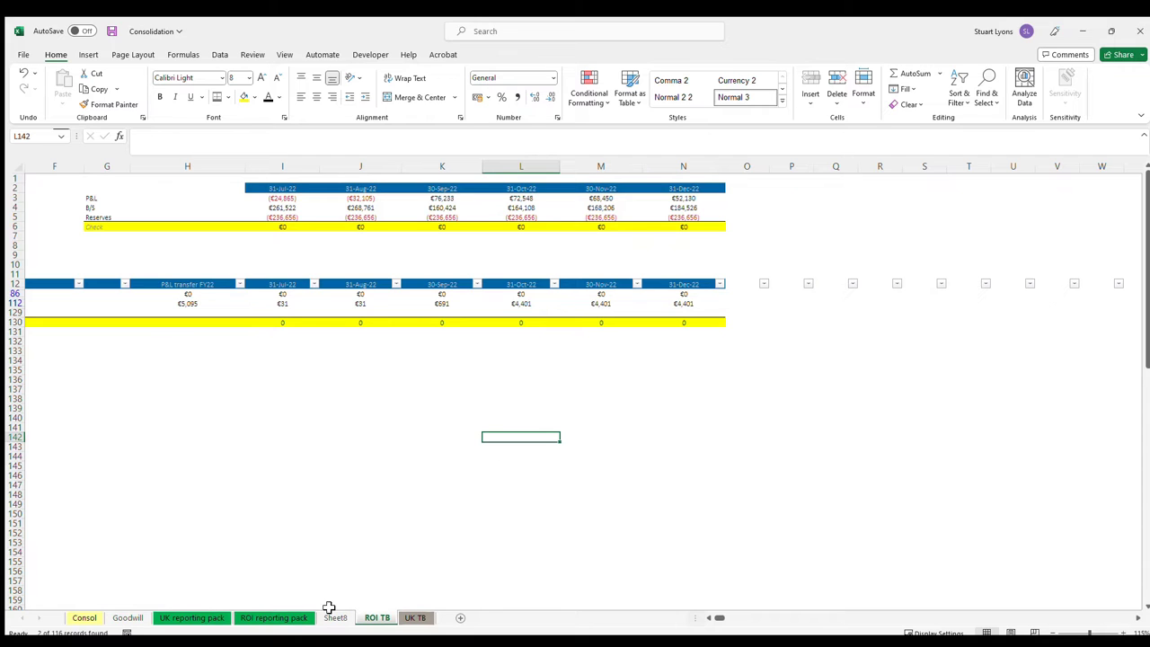
# - Review the rebuilt P&L on Sheet8 against the layout of the ROI reporting pack sheet
pyautogui.click(272, 618)
pyautogui.click(324, 619)
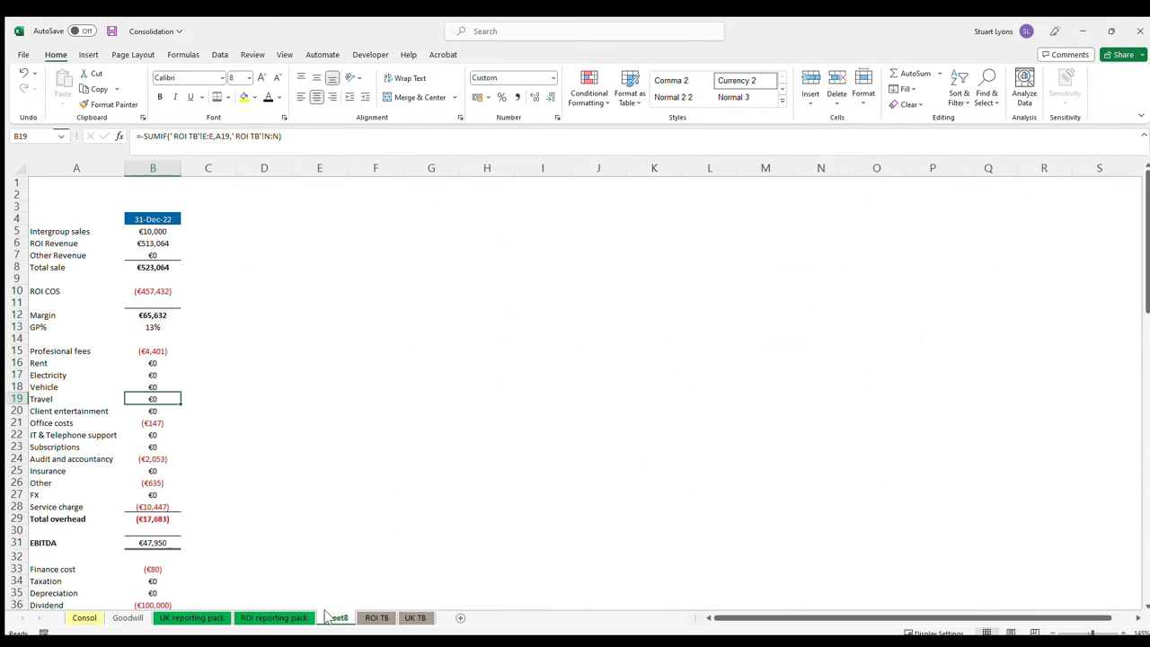
pyautogui.scroll(-15, 189, 352)
pyautogui.scroll(15, 196, 354)
pyautogui.click(76, 168)
pyautogui.click(578, 423)
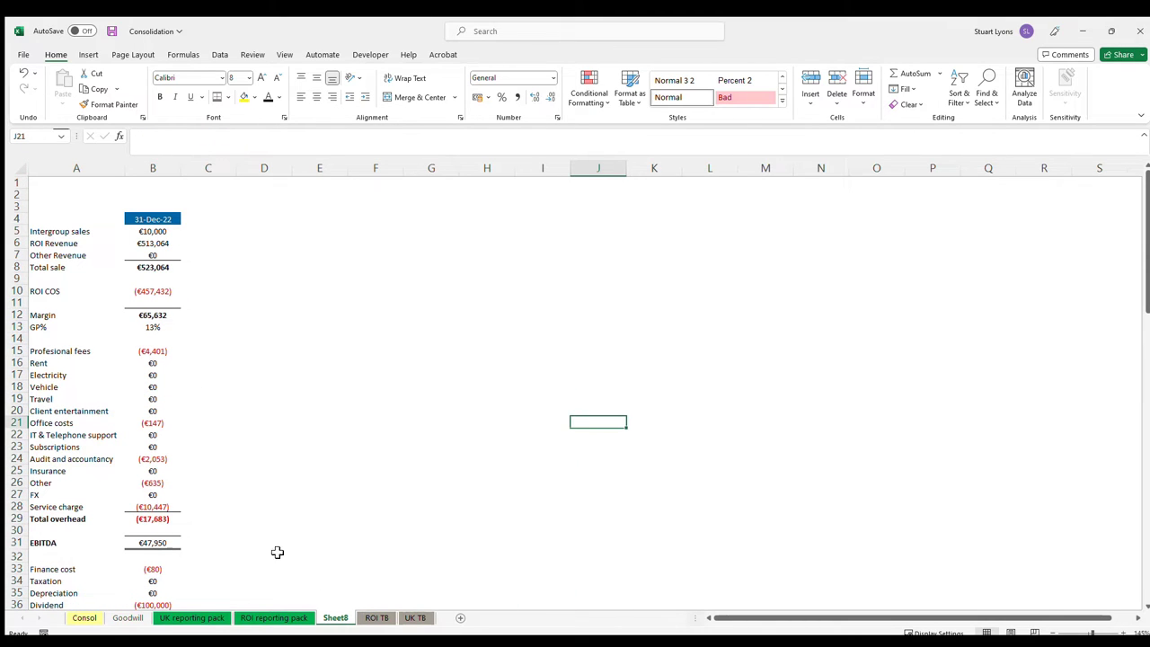
pyautogui.hotkey('ctrl', 'pageup')
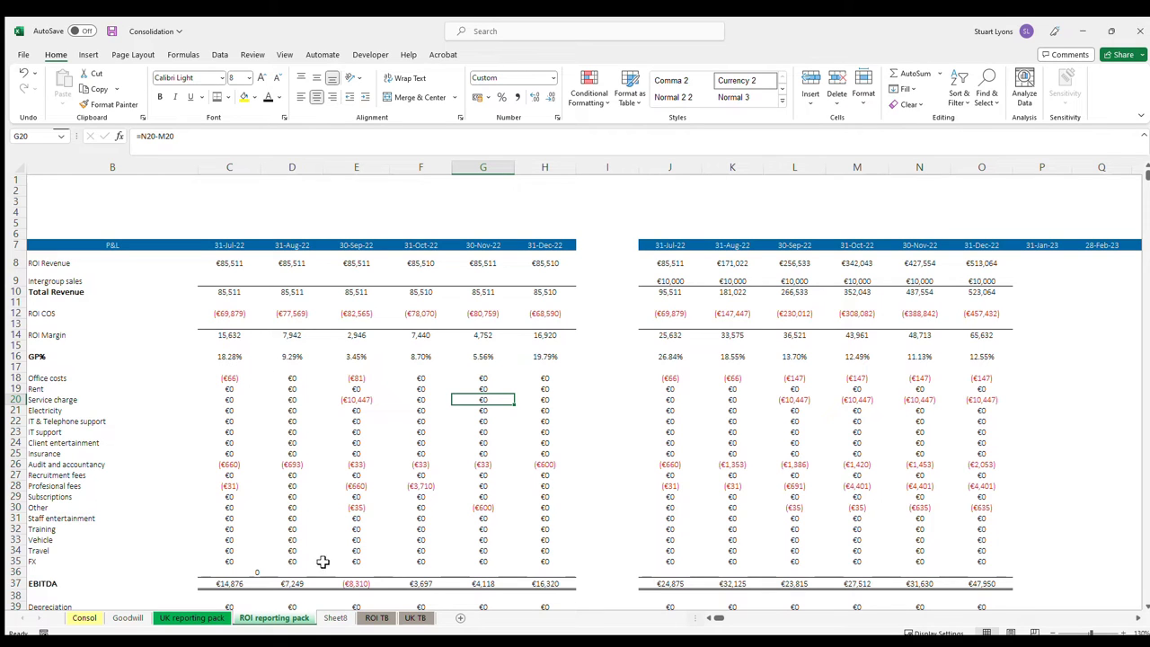
pyautogui.click(331, 619)
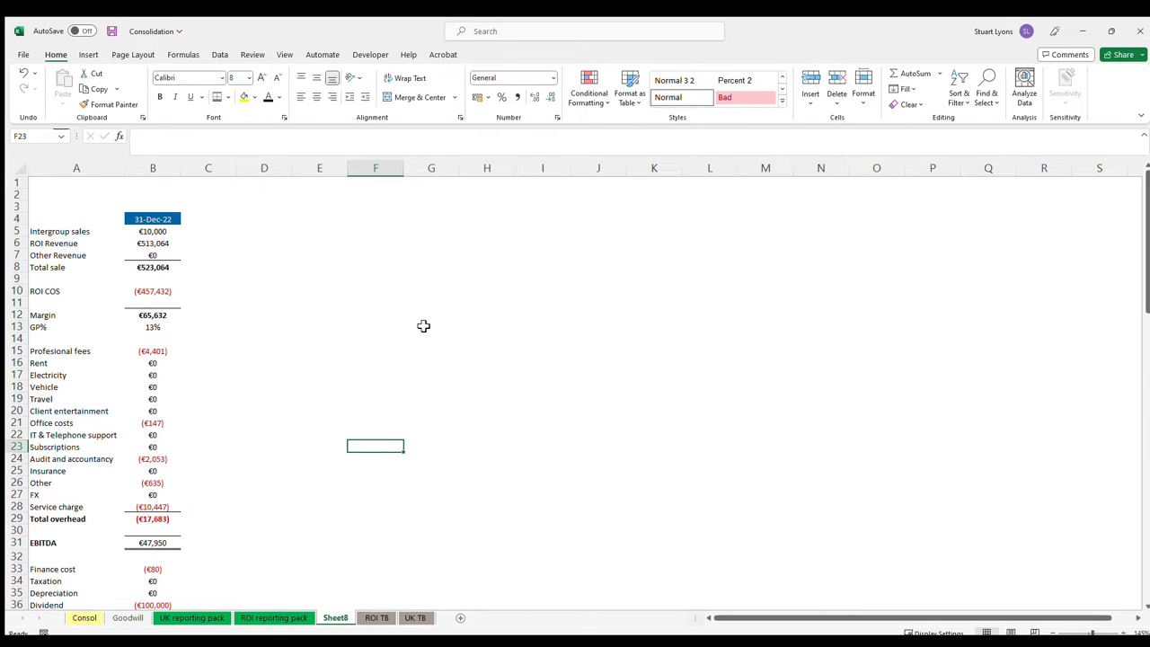
# - Trace the 31-Dec-22 ROI Revenue SUMIF in O8 of the ROI reporting pack to the ROI TB mapping column, and return
pyautogui.click(260, 616)
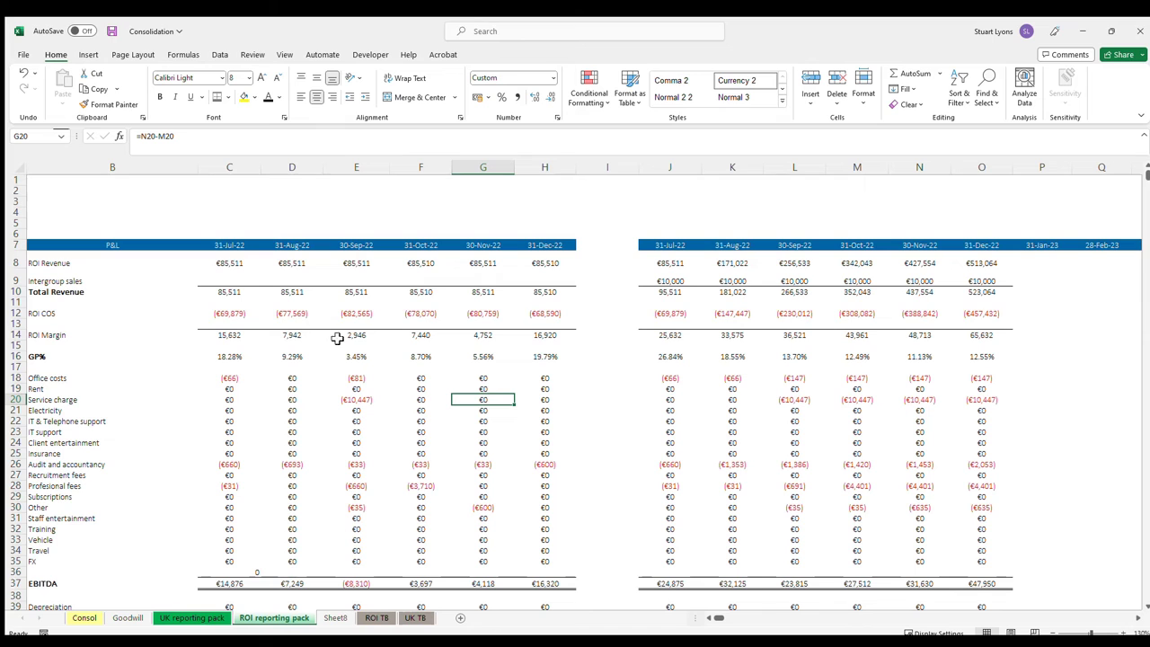
pyautogui.click(983, 168)
pyautogui.click(988, 261)
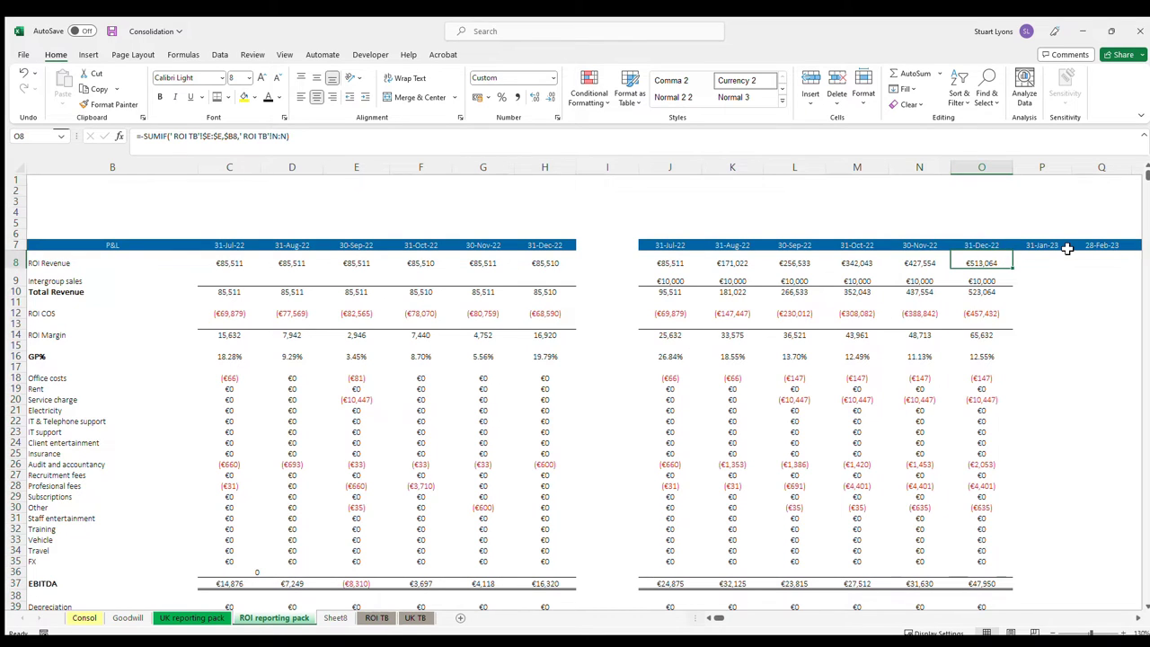
pyautogui.hotkey('ctrl', '[')
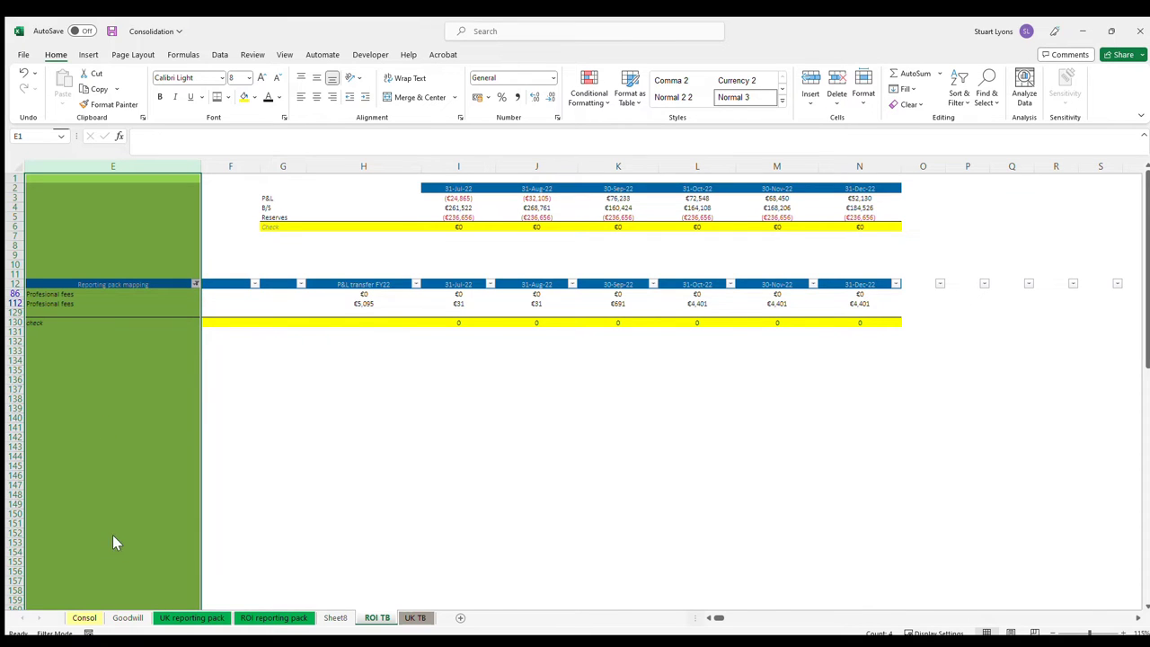
pyautogui.click(272, 617)
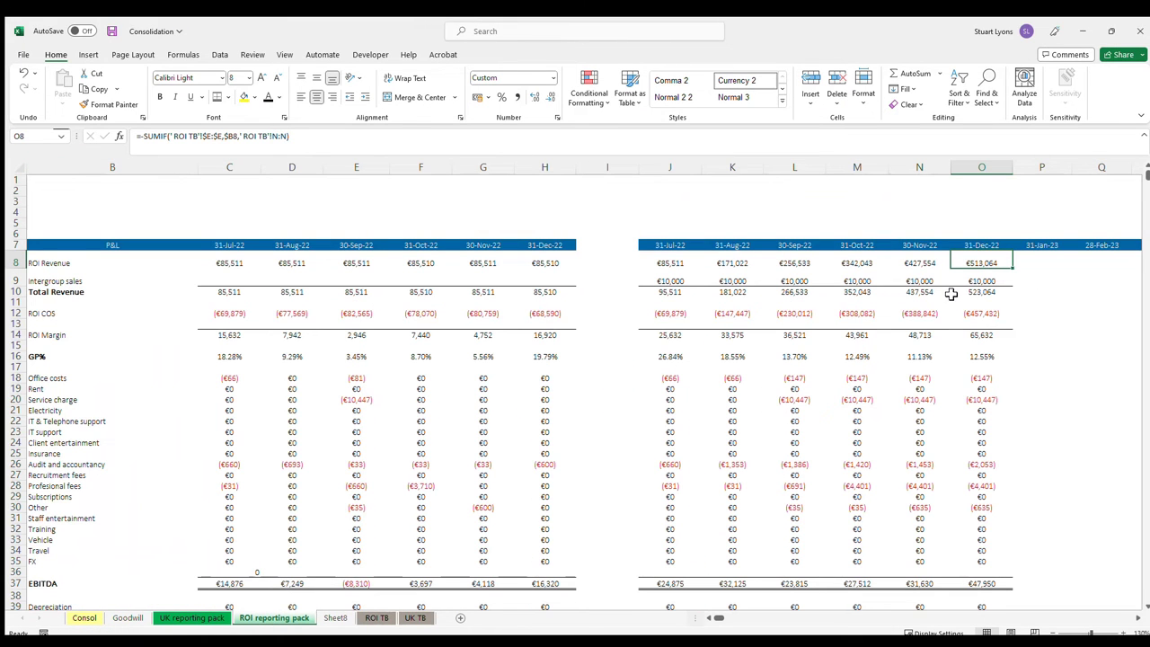
# - Examine the ROI Revenue SUMIF formulas in row 8 across the cumulative months from July to December 2022
pyautogui.press('Left')
pyautogui.press('Left')
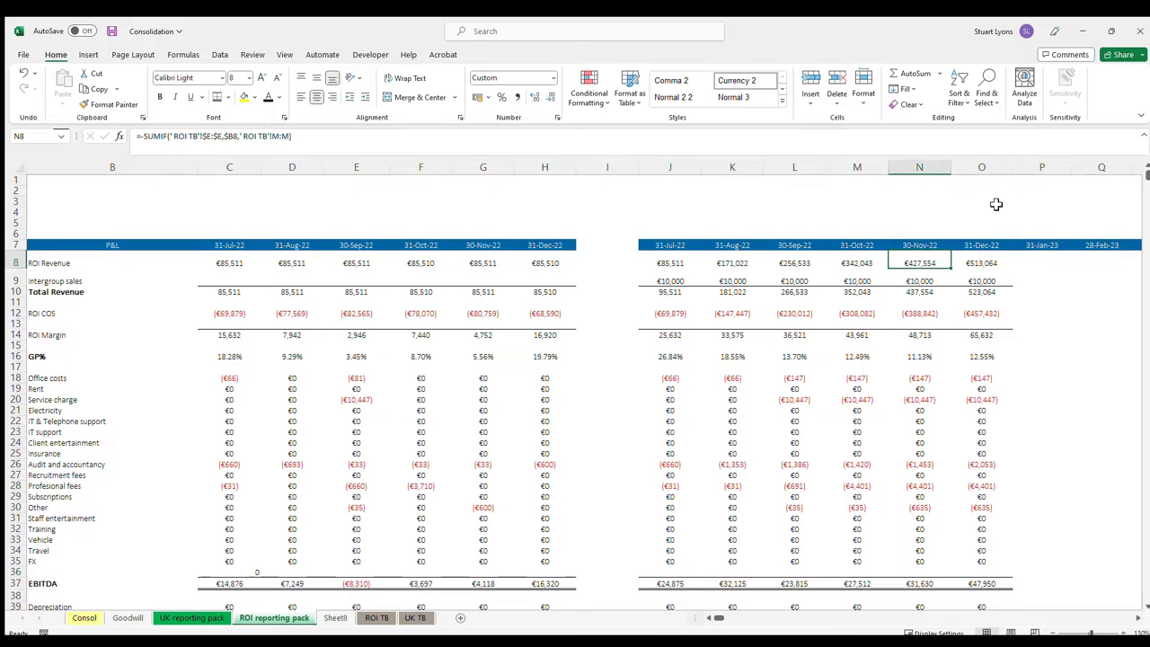
pyautogui.press('Left')
pyautogui.press('Right')
pyautogui.press('Left')
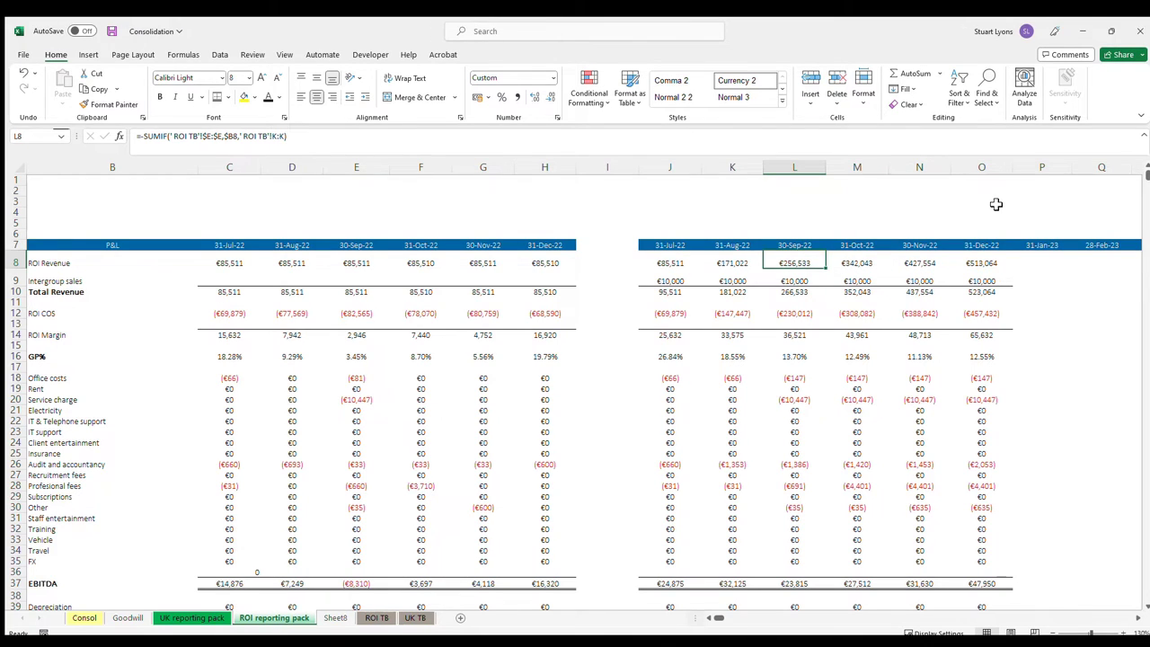
pyautogui.press('Left')
pyautogui.press('Left')
pyautogui.press('Left')
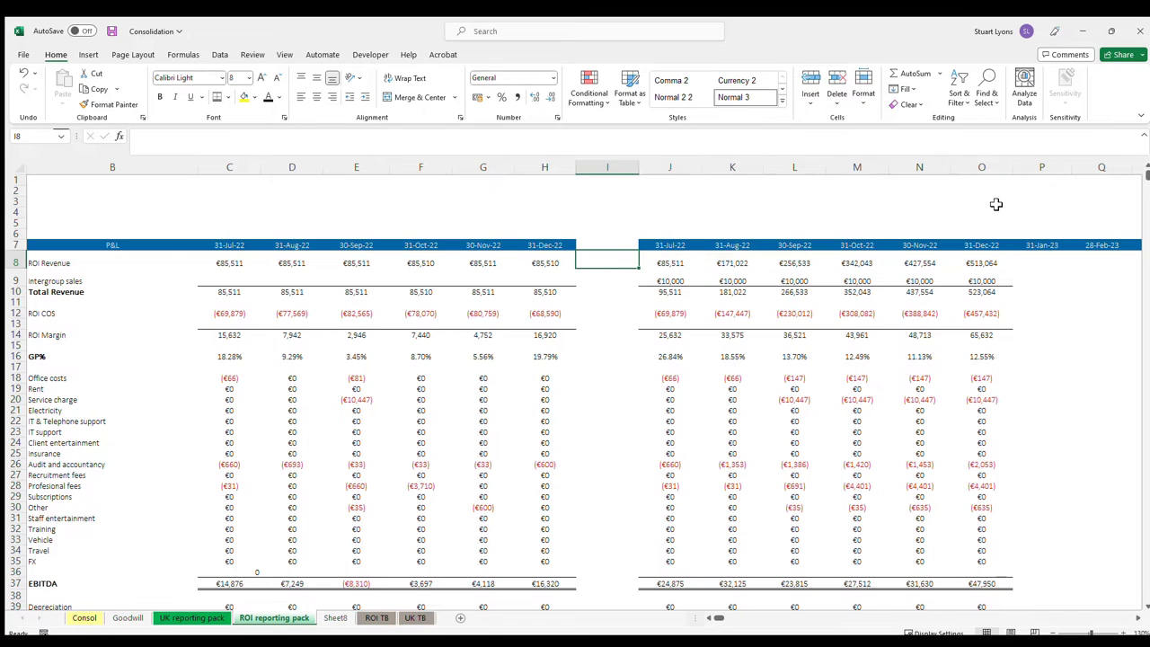
pyautogui.press('Right')
pyautogui.press('Right')
pyautogui.press('Left')
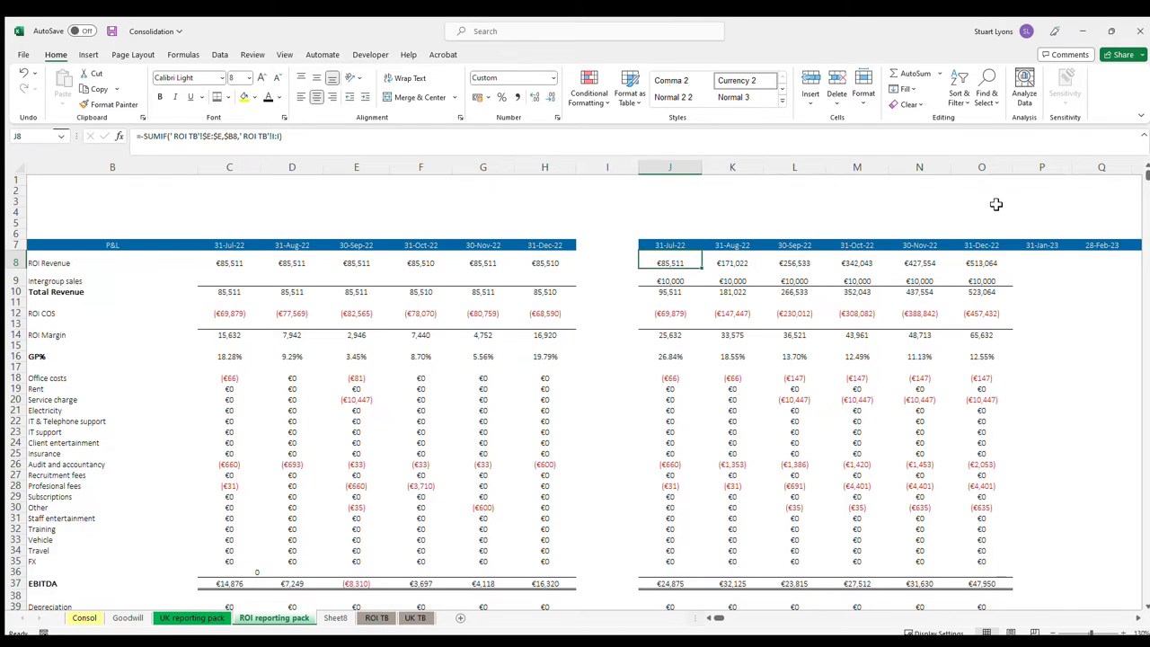
pyautogui.press('Right')
pyautogui.press('Right')
pyautogui.press('Right')
pyautogui.press('Right')
pyautogui.press('Left')
pyautogui.press('Left')
pyautogui.press('Left')
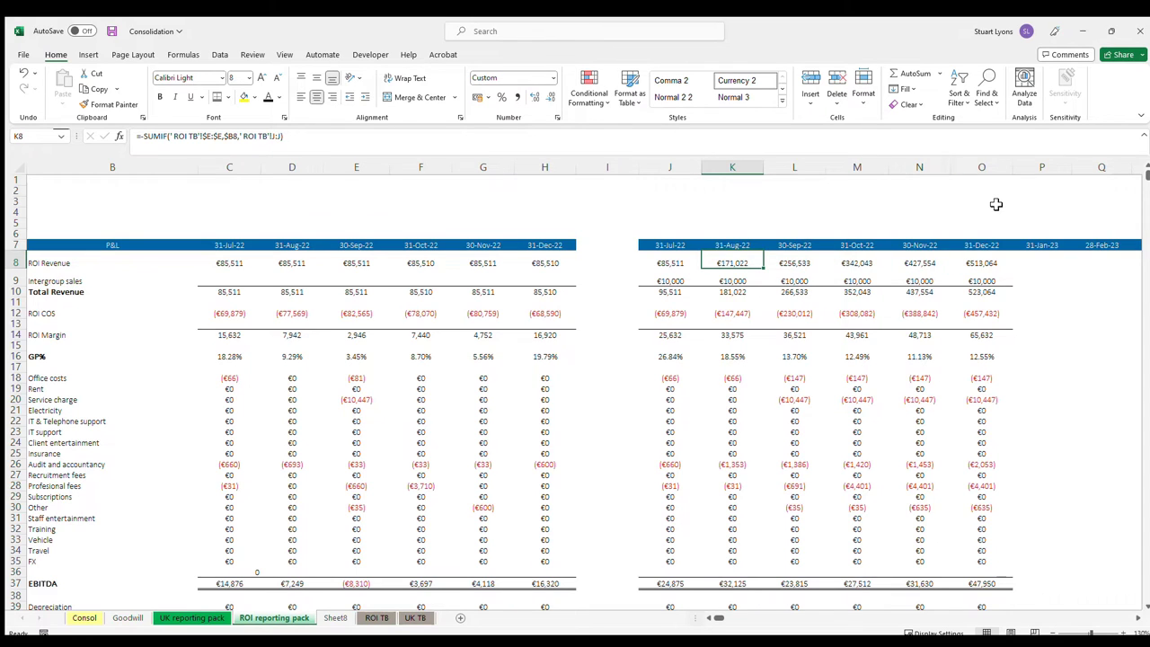
# - Clear the Profesional fees filter from the mapping column on ROI TB, and return to the ROI reporting pack
pyautogui.hotkey('ctrl', 'pagedown')
pyautogui.hotkey('ctrl', 'pagedown')
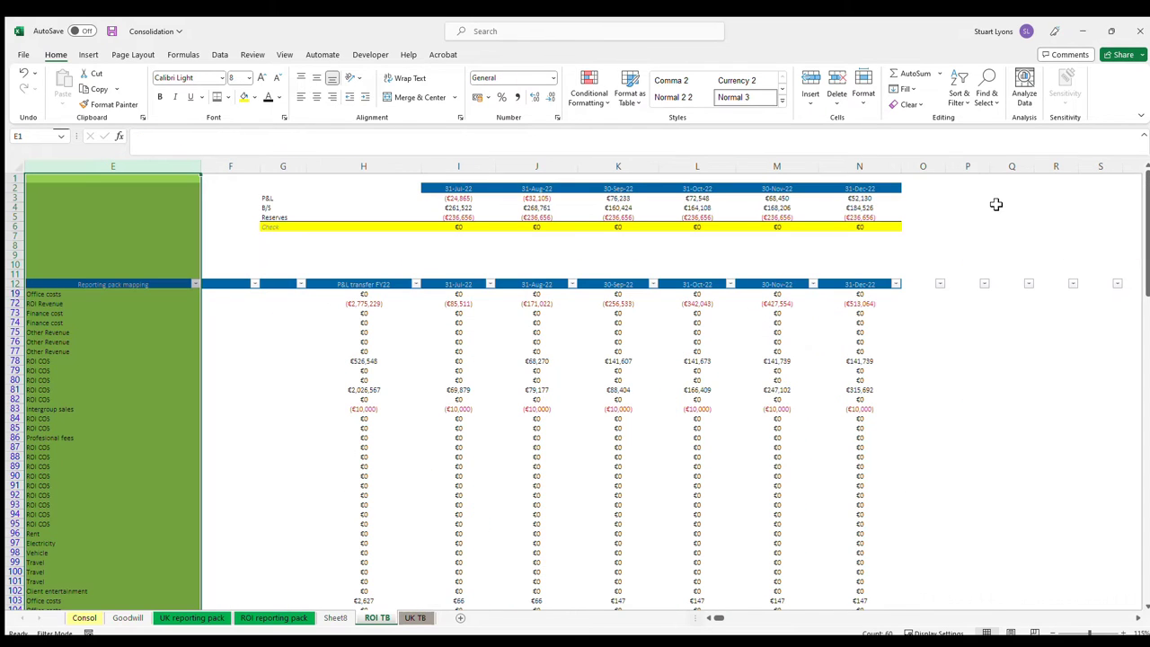
pyautogui.click(274, 618)
# - Add a merged and centred YTD heading with a light blue fill across J6:O6
pyautogui.moveTo(665, 231); pyautogui.dragTo(995, 236)
pyautogui.click(420, 97)
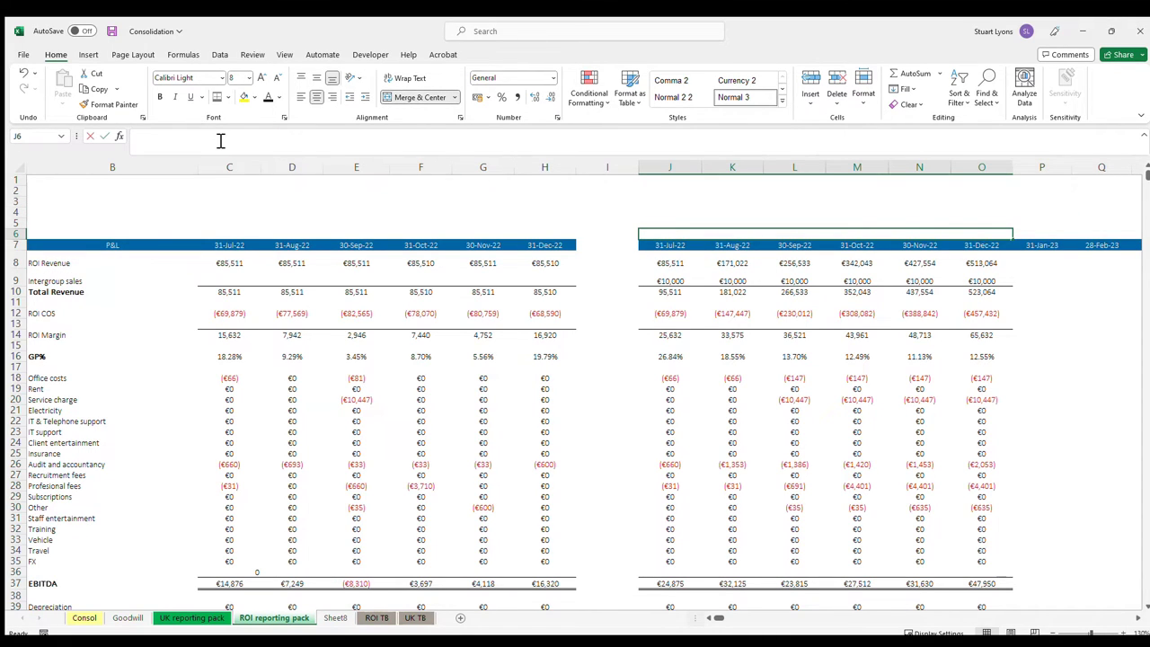
pyautogui.click(221, 140)
pyautogui.write('YTD')
pyautogui.press('Return')
pyautogui.click(244, 97)
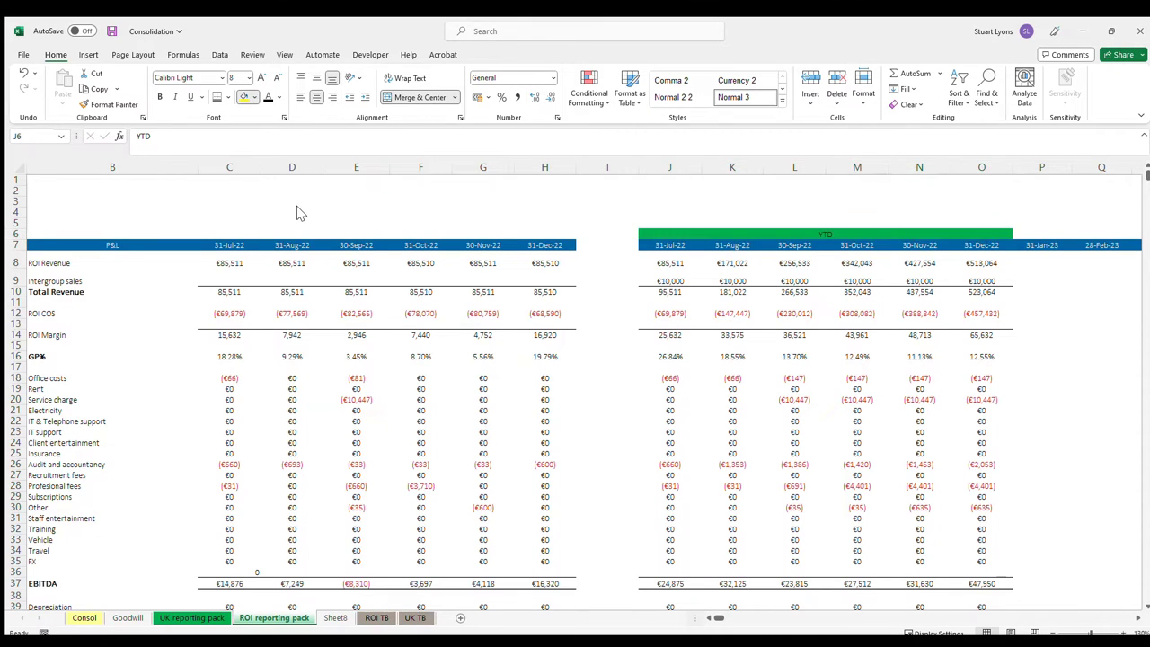
# - Examine the monthly ROI Revenue formulas in C8 to H8, checking which YTD cells each one subtracts
pyautogui.click(230, 263)
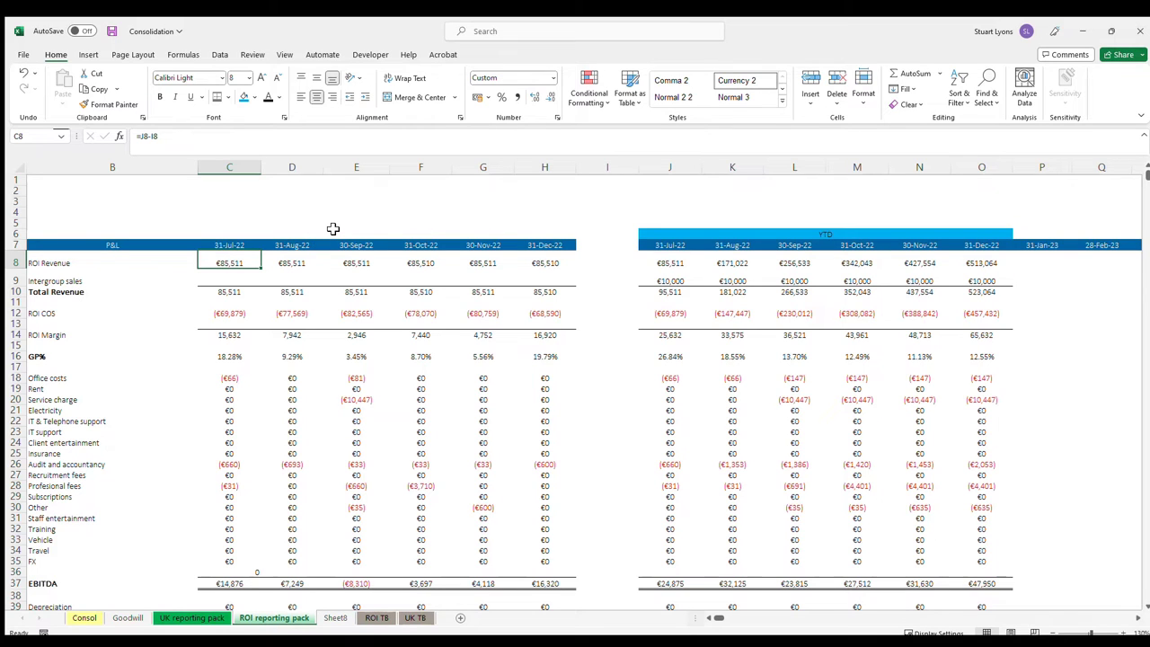
pyautogui.press('F2')
pyautogui.press('Escape')
pyautogui.press('Right')
pyautogui.press('Right')
pyautogui.press('Right')
pyautogui.press('Right')
pyautogui.press('Right')
pyautogui.press('F2')
pyautogui.press('Escape')
pyautogui.press('Left')
pyautogui.press('F2')
pyautogui.press('Escape')
pyautogui.press('Left')
pyautogui.press('F2')
pyautogui.press('Escape')
pyautogui.press('Left')
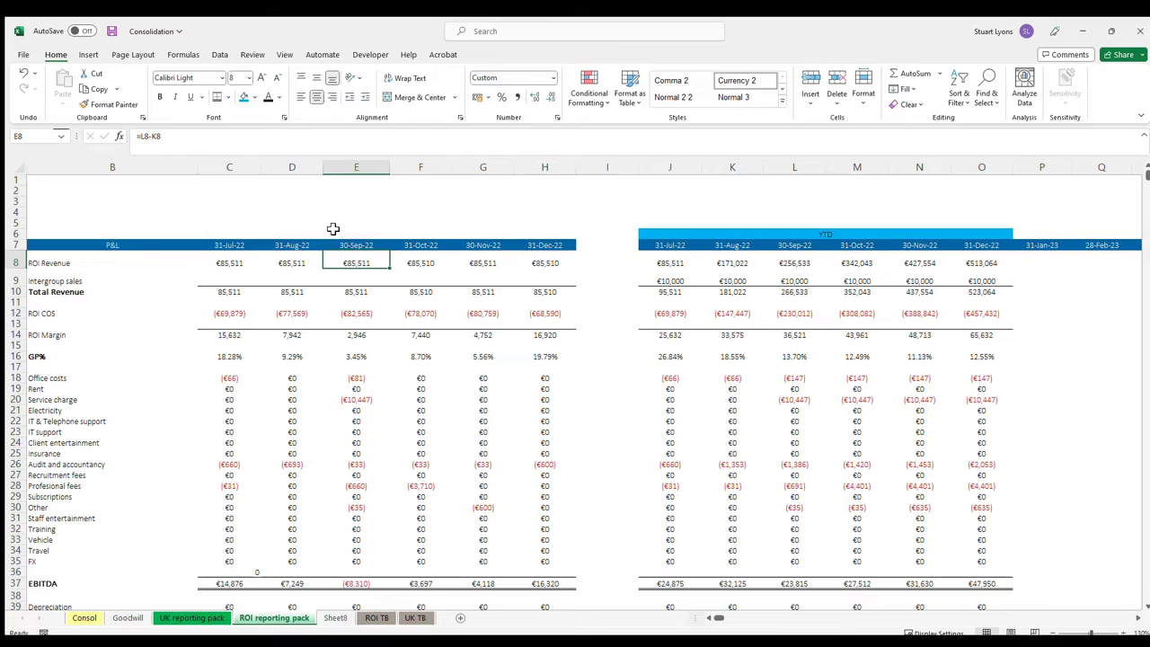
pyautogui.press('F2')
pyautogui.press('Escape')
pyautogui.press('Left')
pyautogui.press('F2')
pyautogui.press('Escape')
pyautogui.press('Left')
pyautogui.press('F2')
pyautogui.press('Escape')
pyautogui.press('Right')
pyautogui.press('Right')
pyautogui.press('Right')
pyautogui.press('Right')
pyautogui.press('Right')
pyautogui.press('Right')
pyautogui.press('Up')
pyautogui.press('Left')
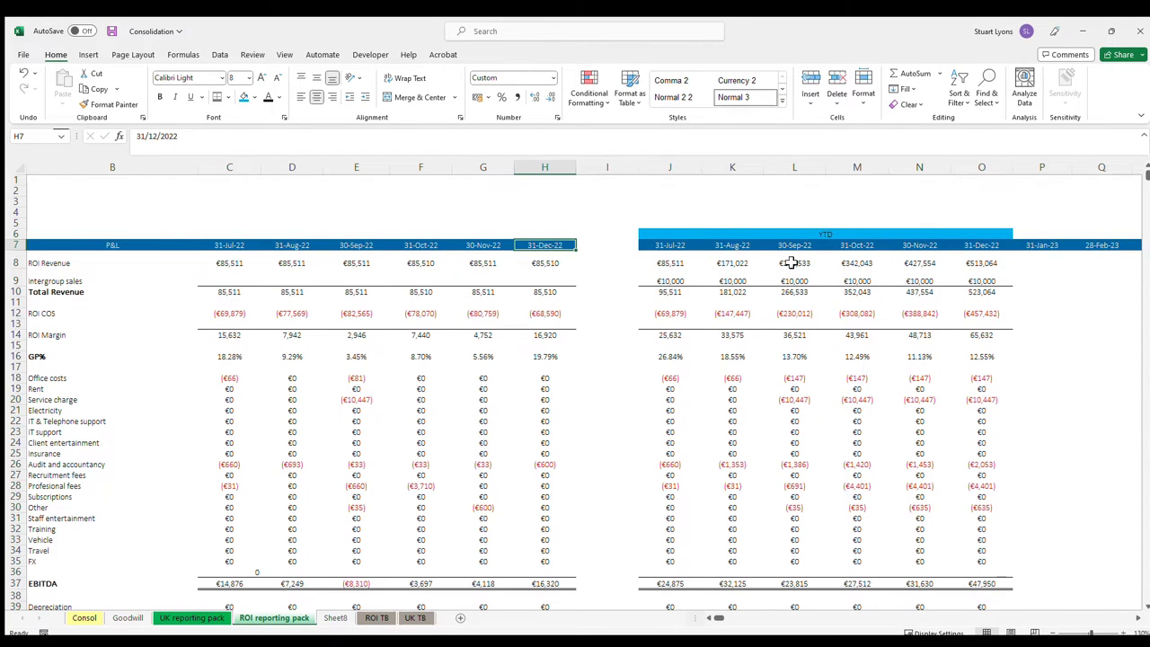
# - Change the font colour of the YTD heading to white
pyautogui.click(787, 237)
pyautogui.click(279, 97)
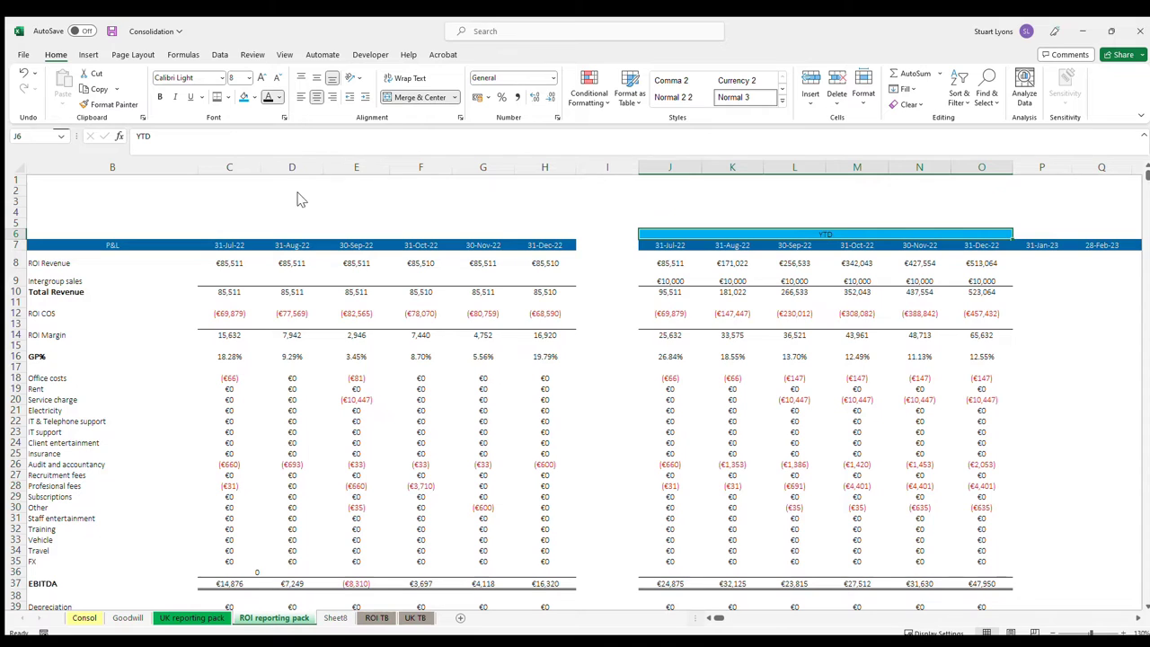
pyautogui.click(794, 263)
# - Compare the November and December YTD columns, checking the SUMIF formulas in O8, N9 and N8
pyautogui.click(982, 264)
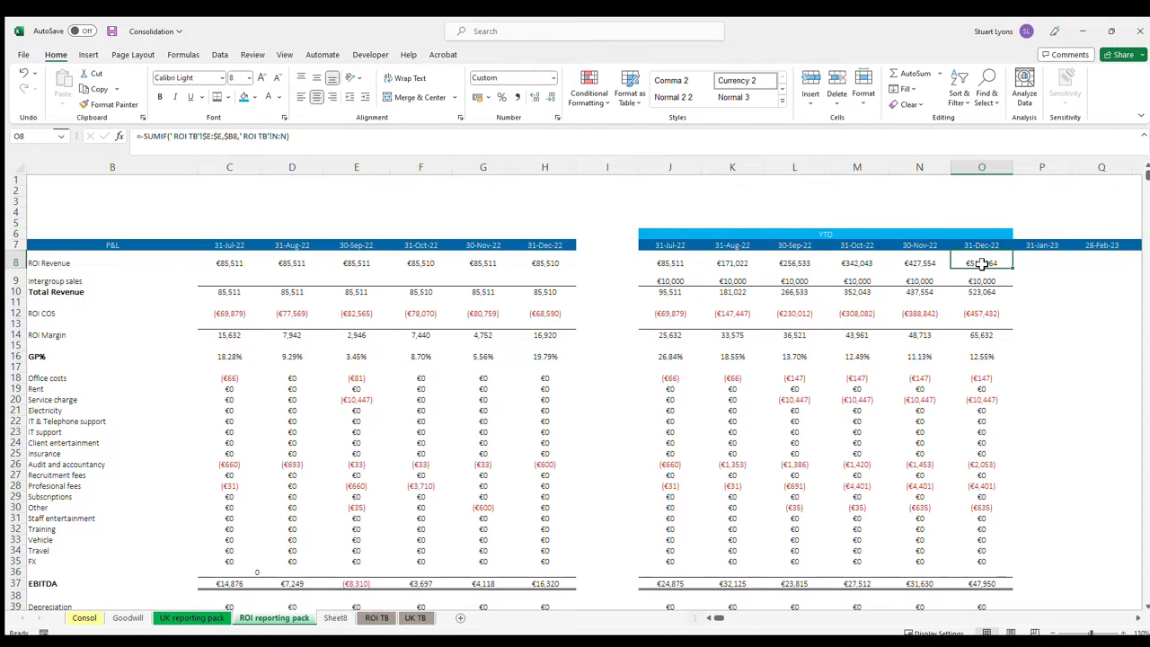
pyautogui.click(933, 281)
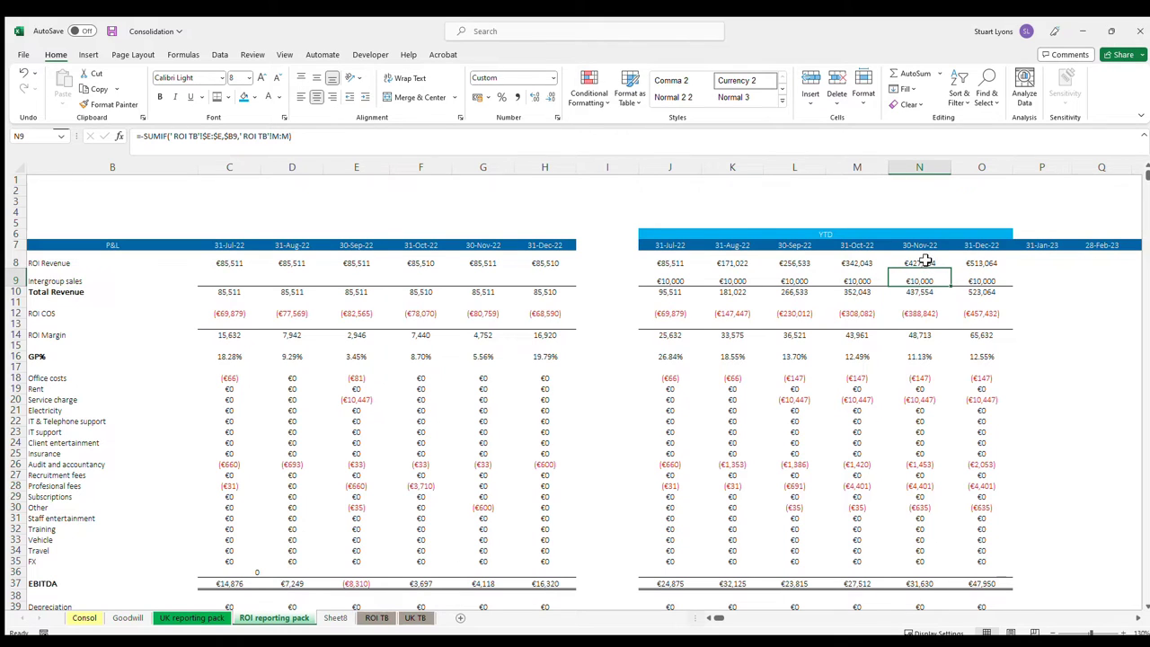
pyautogui.click(924, 262)
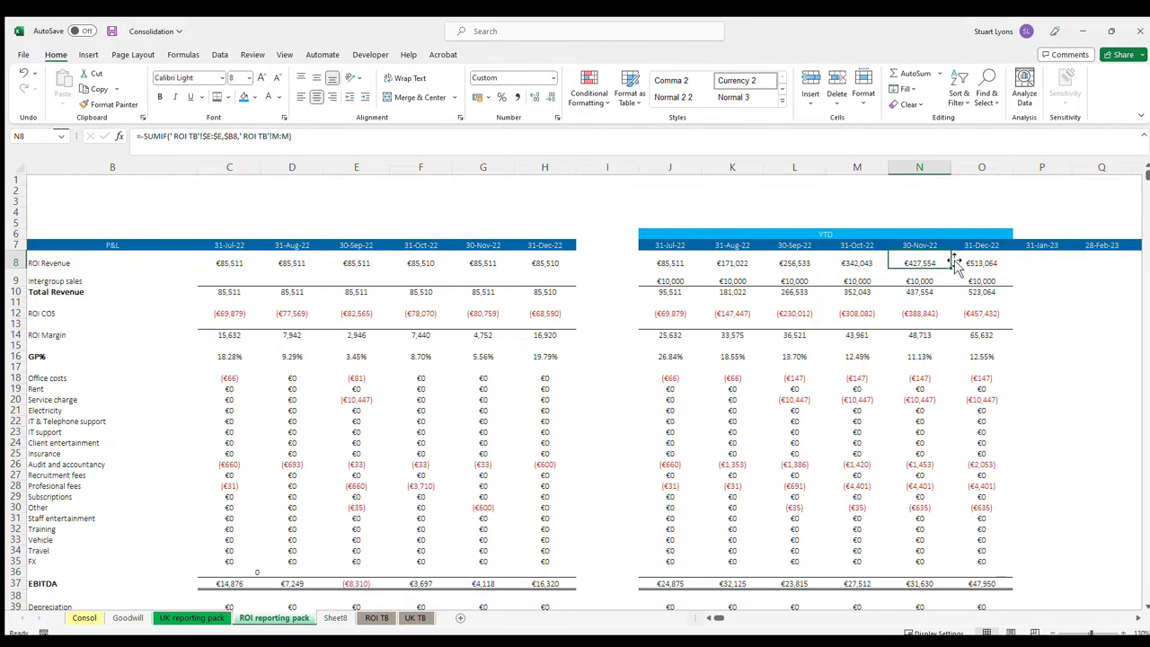
pyautogui.click(910, 171)
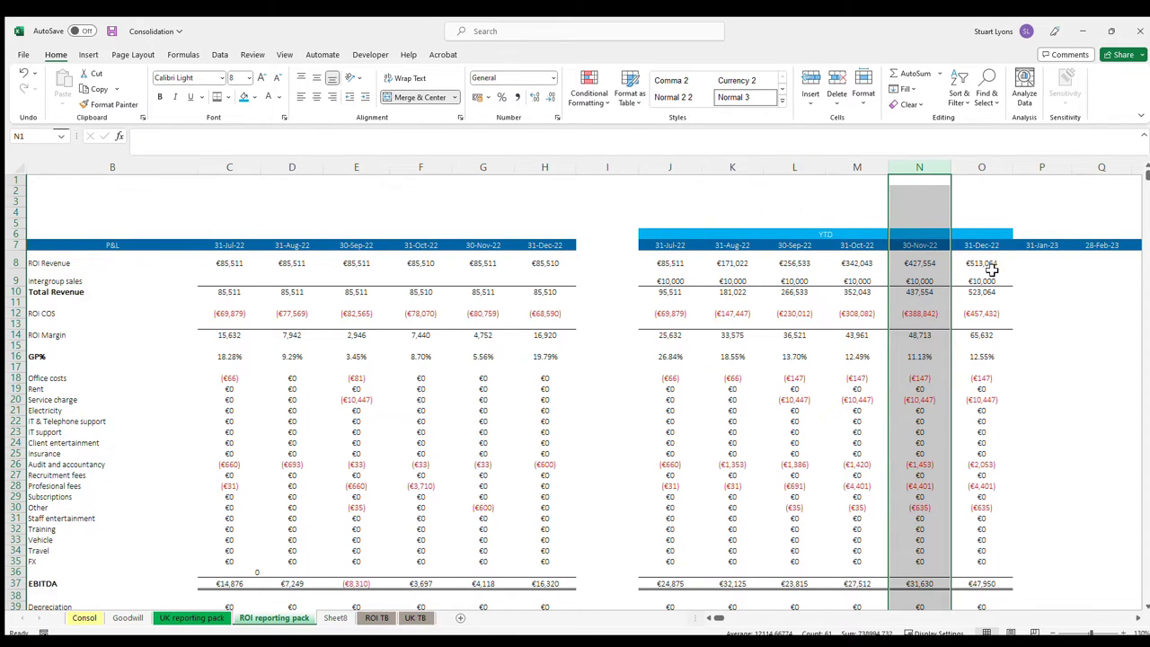
pyautogui.click(665, 335)
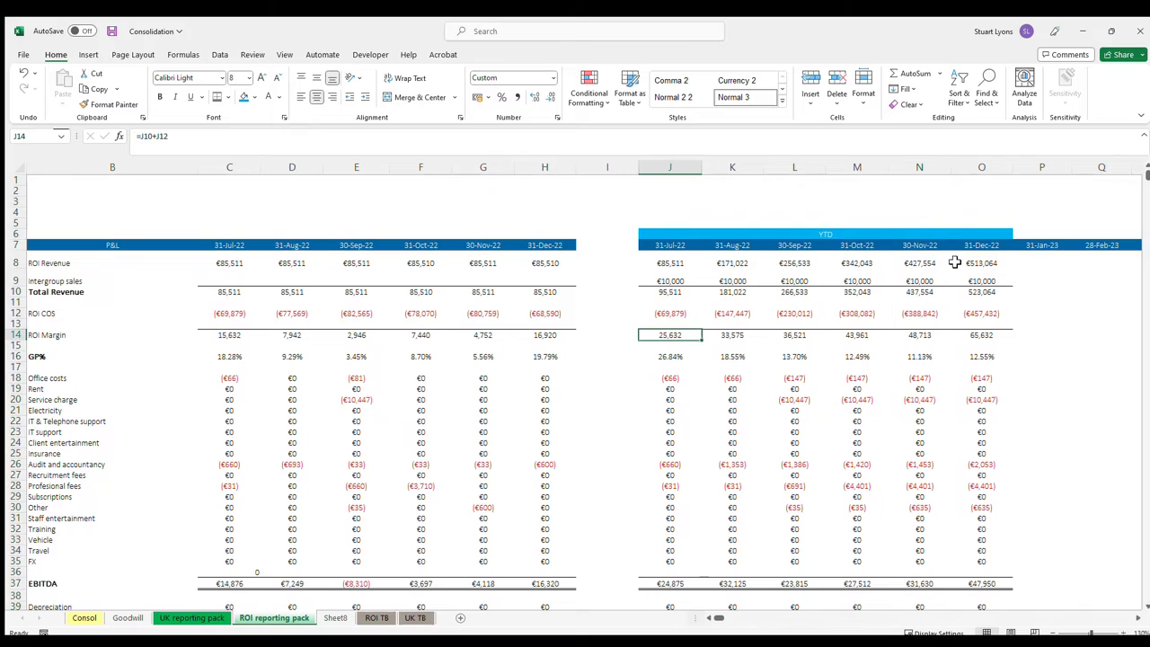
# - Trace the December monthly ROI Revenue formula in H8 to the November and December YTD cells it uses
pyautogui.click(981, 167)
pyautogui.doubleClick(994, 262)
pyautogui.press('Escape')
pyautogui.doubleClick(548, 261)
pyautogui.press('Escape')
pyautogui.click(919, 292)
pyautogui.click(542, 264)
pyautogui.doubleClick(555, 263)
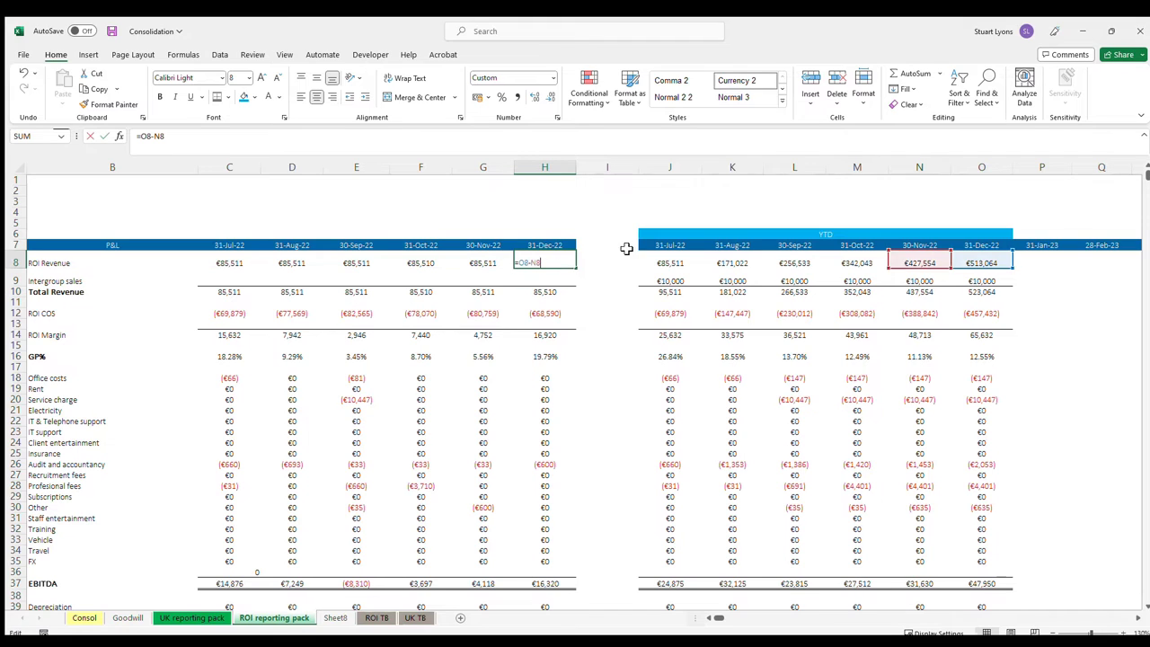
pyautogui.press('Escape')
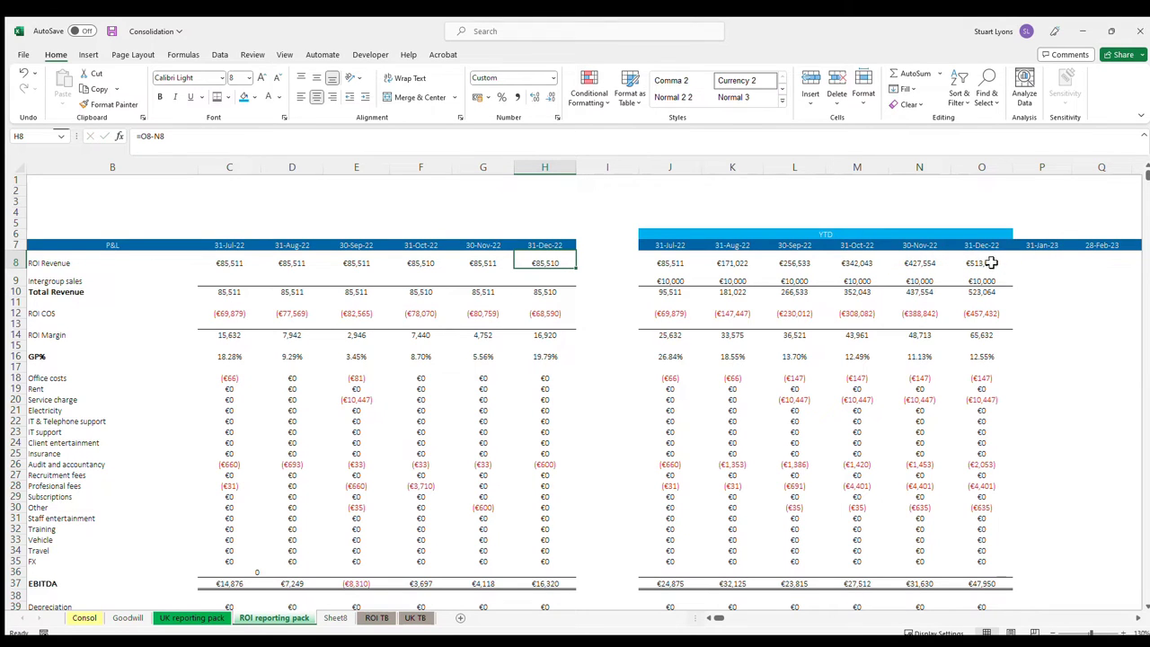
# - Check the December monthly column against the November YTD ROI Revenue SUMIF in N8
pyautogui.click(544, 167)
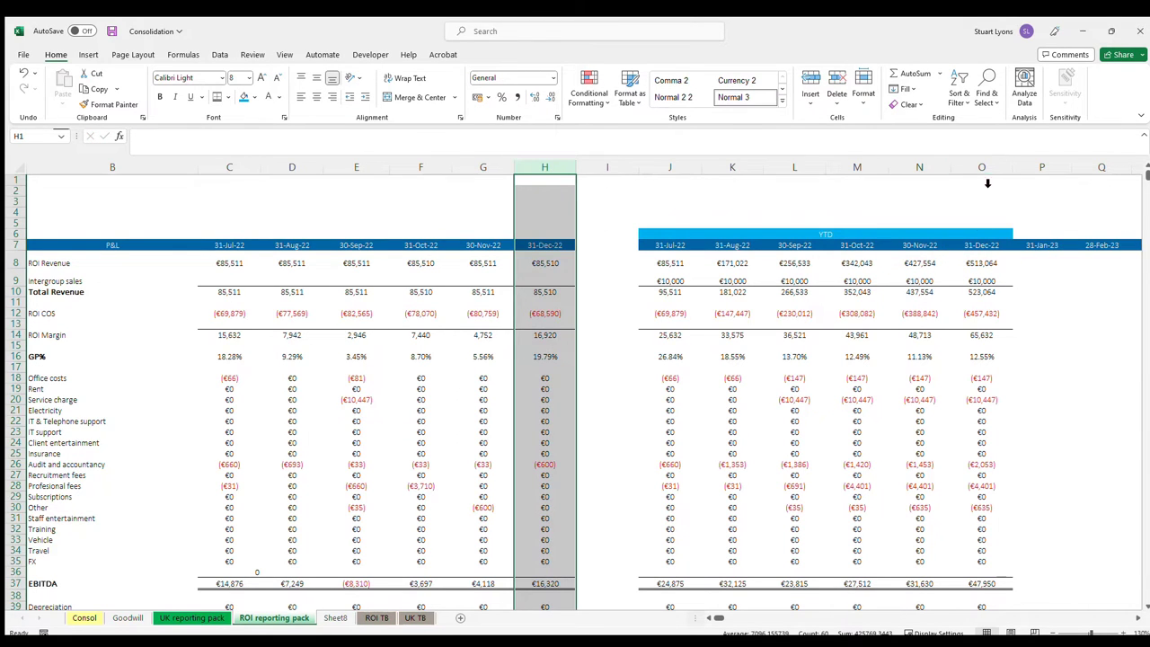
pyautogui.click(934, 263)
pyautogui.press('F2')
pyautogui.press('Escape')
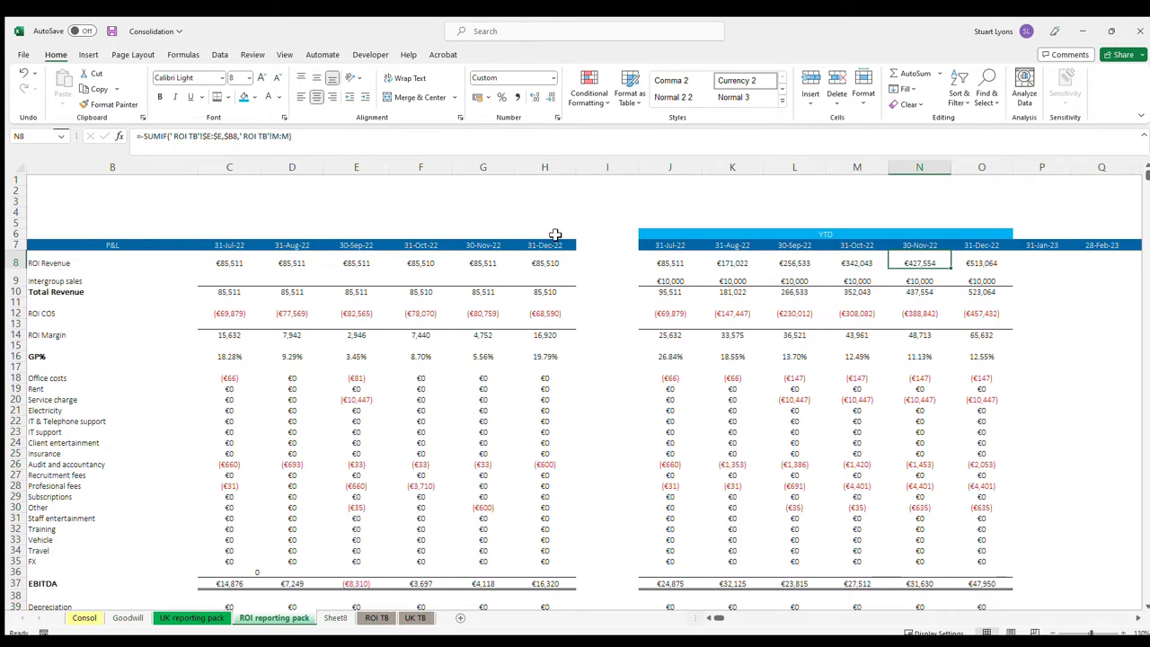
pyautogui.click(560, 170)
pyautogui.press('F2')
pyautogui.press('Escape')
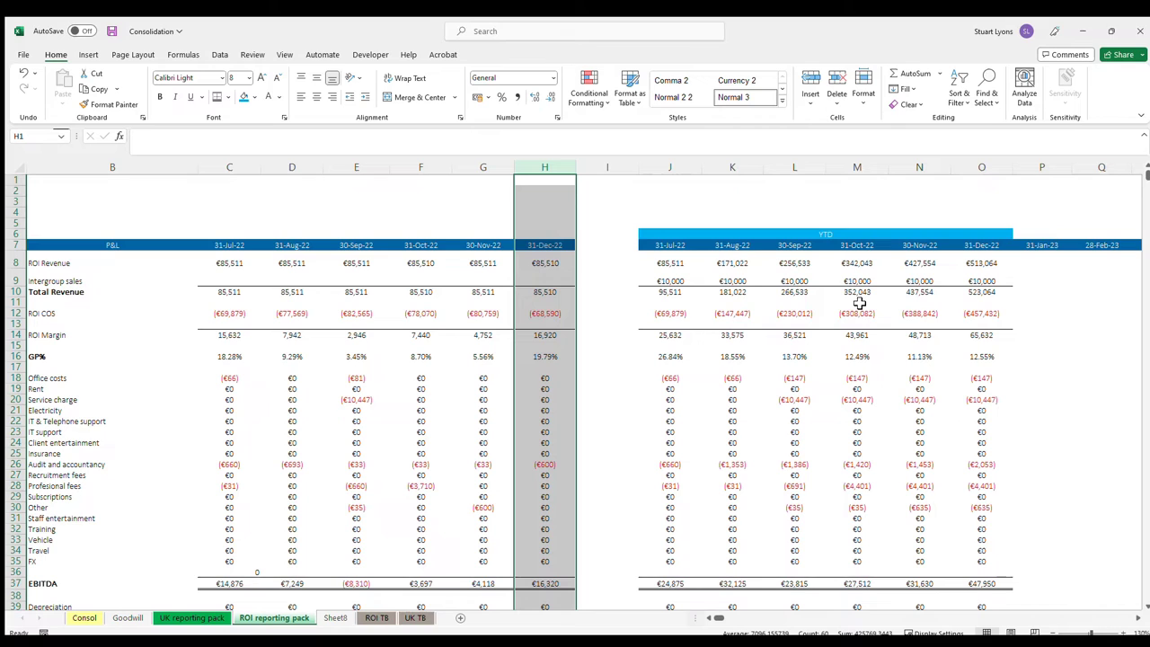
# - Inspect the December monthly ROI Revenue formula in H8 again, then the November YTD figure in N8 that it draws on
pyautogui.click(561, 264)
pyautogui.press('F2')
pyautogui.press('Tab')
pyautogui.press('Right')
pyautogui.press('Right')
pyautogui.press('Right')
pyautogui.press('Right')
pyautogui.press('Right')
pyautogui.press('Right')
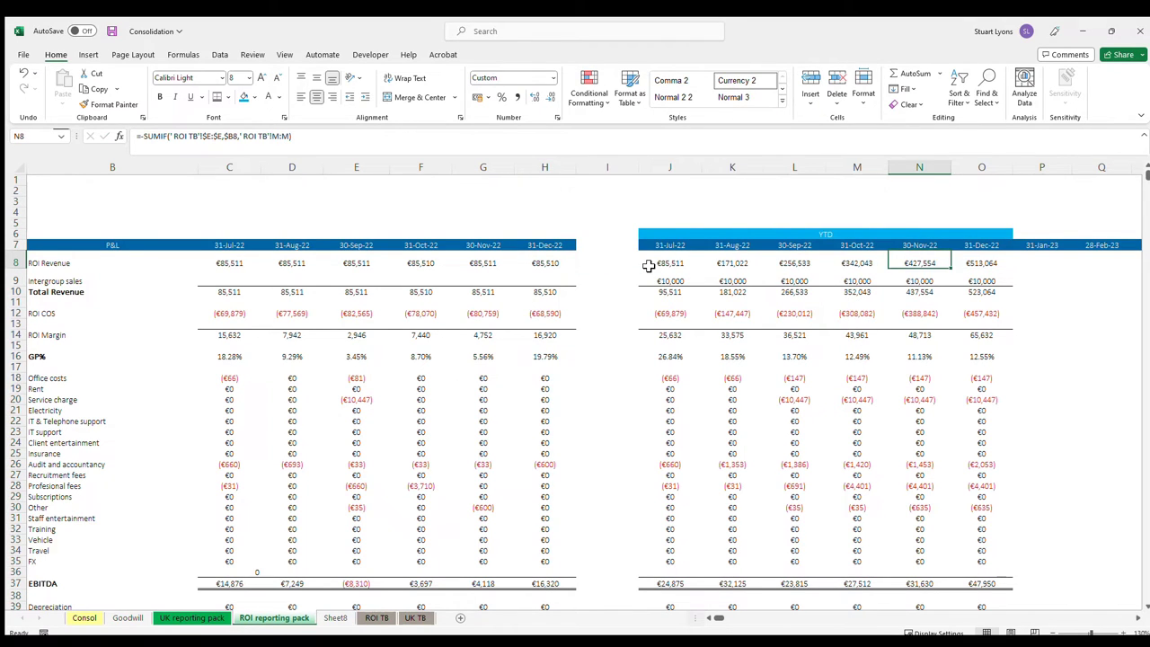
# - Compare the block under the YTD heading in row 6 with the monthly P&L columns
pyautogui.press('Left')
pyautogui.press('Left')
pyautogui.press('Left')
pyautogui.press('Up')
pyautogui.press('Up')
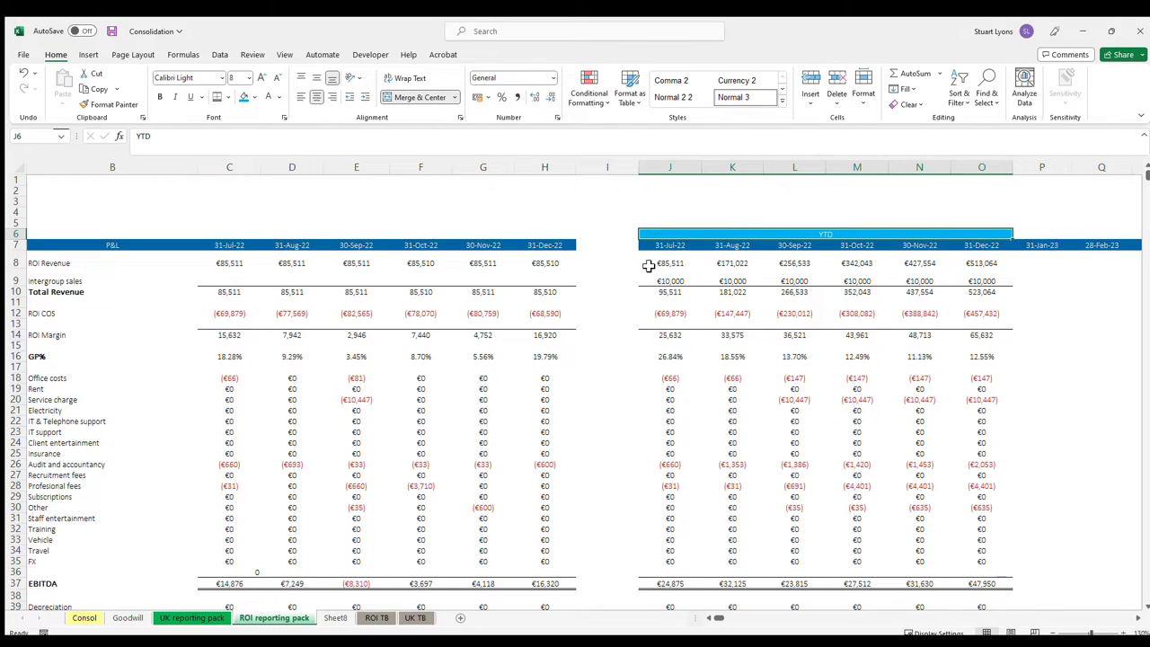
pyautogui.press('Left')
pyautogui.press('Left')
pyautogui.press('Left')
pyautogui.press('Left')
pyautogui.press('Left')
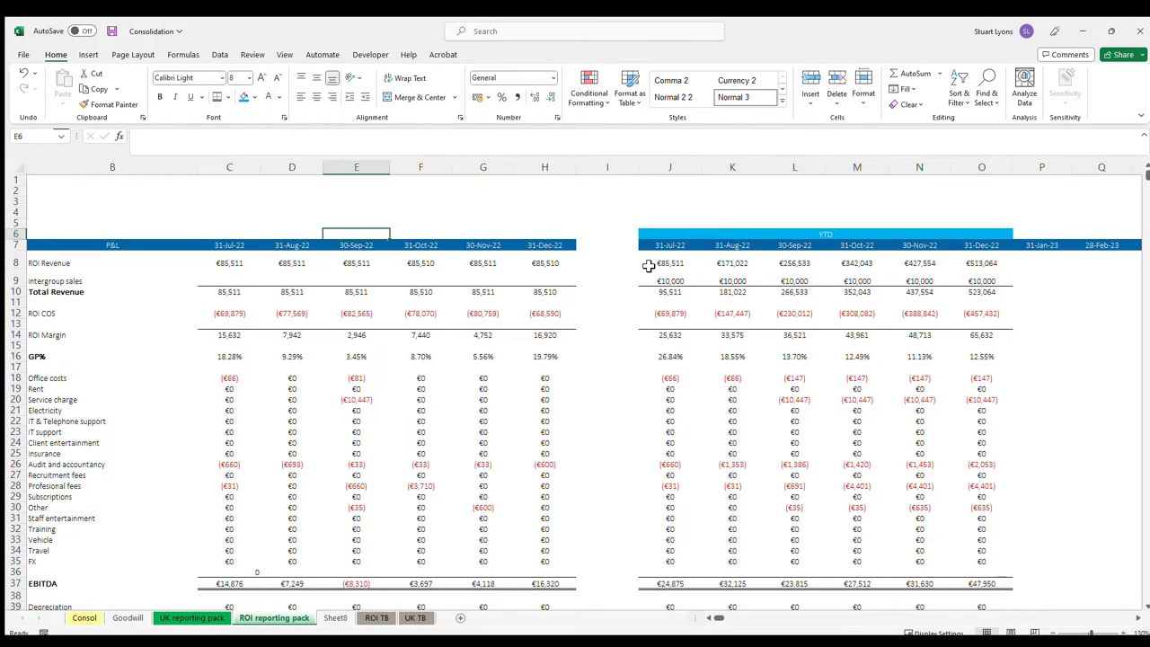
pyautogui.scroll(-5, 559, 297)
pyautogui.scroll(5, 488, 290)
# - Check the December monthly P&L formulas line by line, from ROI Revenue in H8 down to Subscriptions in H29
pyautogui.click(551, 261)
pyautogui.press('Down')
pyautogui.press('Down')
pyautogui.press('Down')
pyautogui.press('Down')
pyautogui.press('Down')
pyautogui.press('Down')
pyautogui.press('Down')
pyautogui.press('Down')
pyautogui.press('Down')
pyautogui.press('Down')
pyautogui.press('Down')
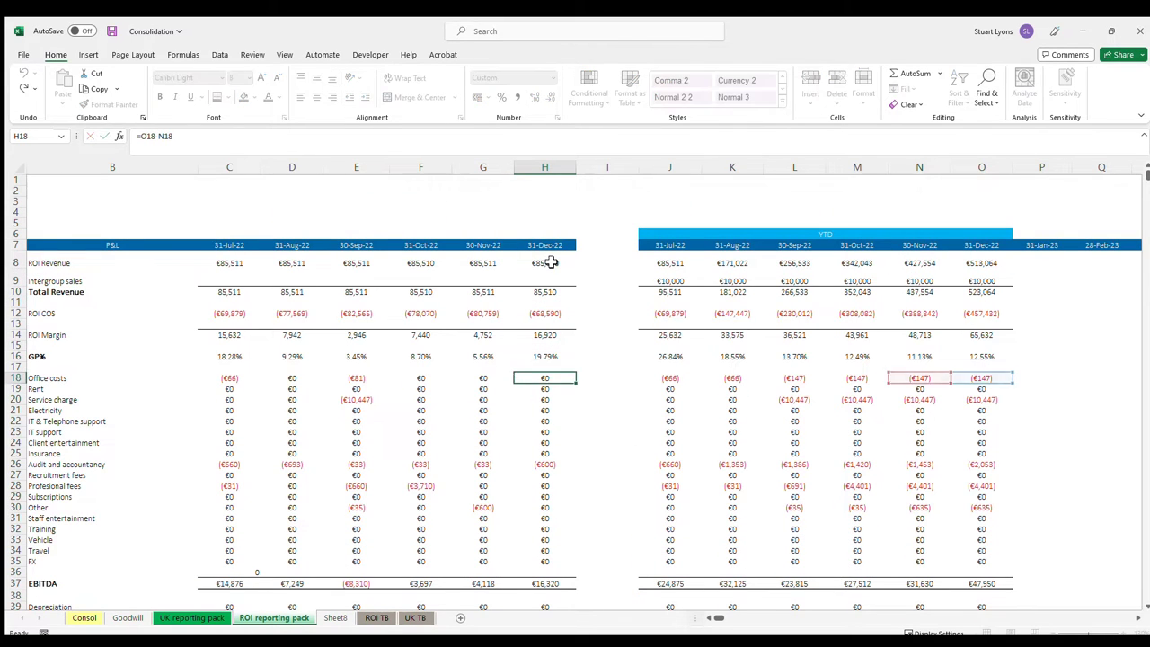
pyautogui.press('Down')
pyautogui.press('Down')
pyautogui.press('Down')
pyautogui.press('Down')
pyautogui.press('Down')
pyautogui.press('Down')
pyautogui.press('Down')
pyautogui.press('Down')
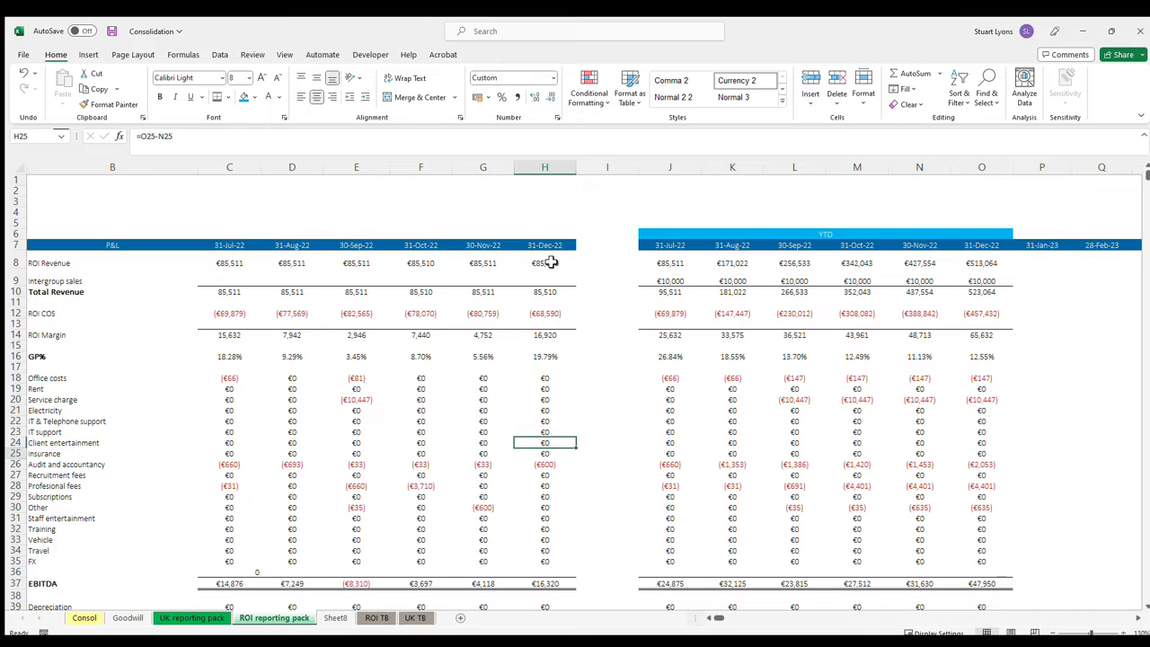
pyautogui.press('Down')
pyautogui.press('Down')
pyautogui.scroll(-10, 551, 260)
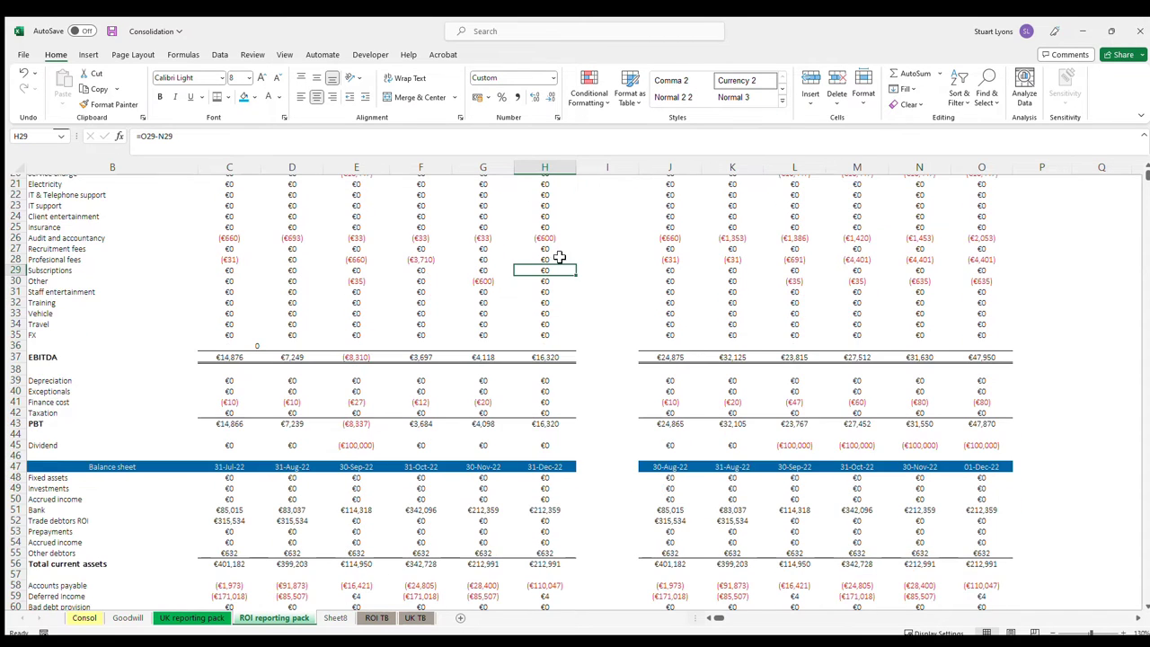
# - Inspect the December balance sheet formula for Fixed assets in H48 and trace it to the cell it references
pyautogui.click(559, 384)
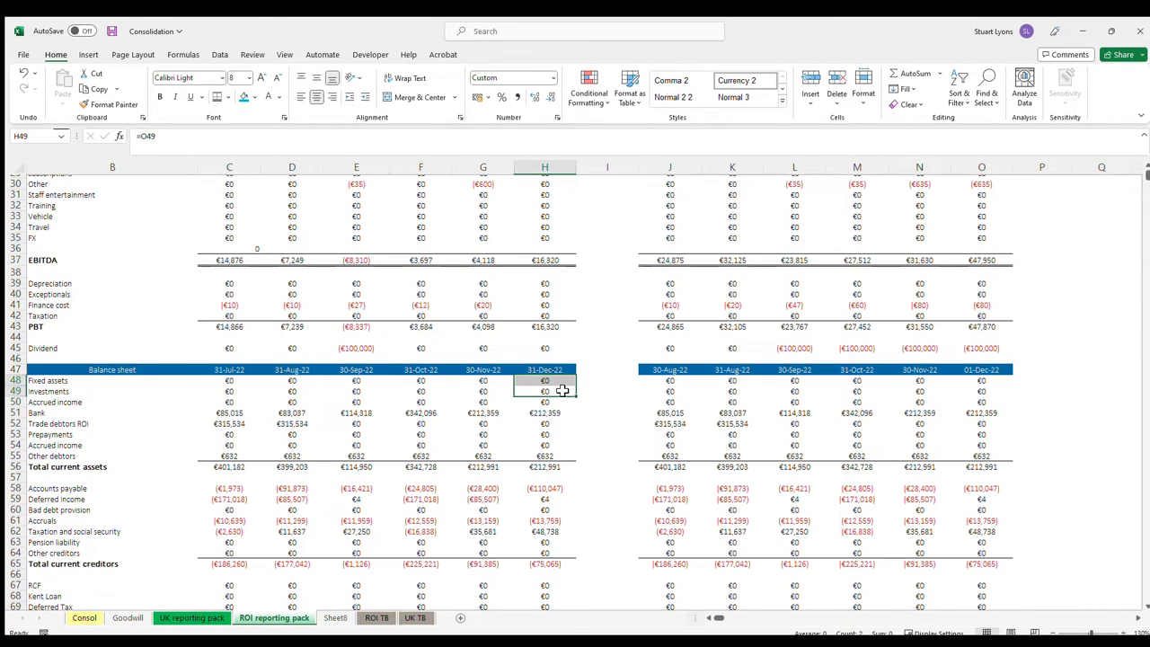
pyautogui.doubleClick(555, 386)
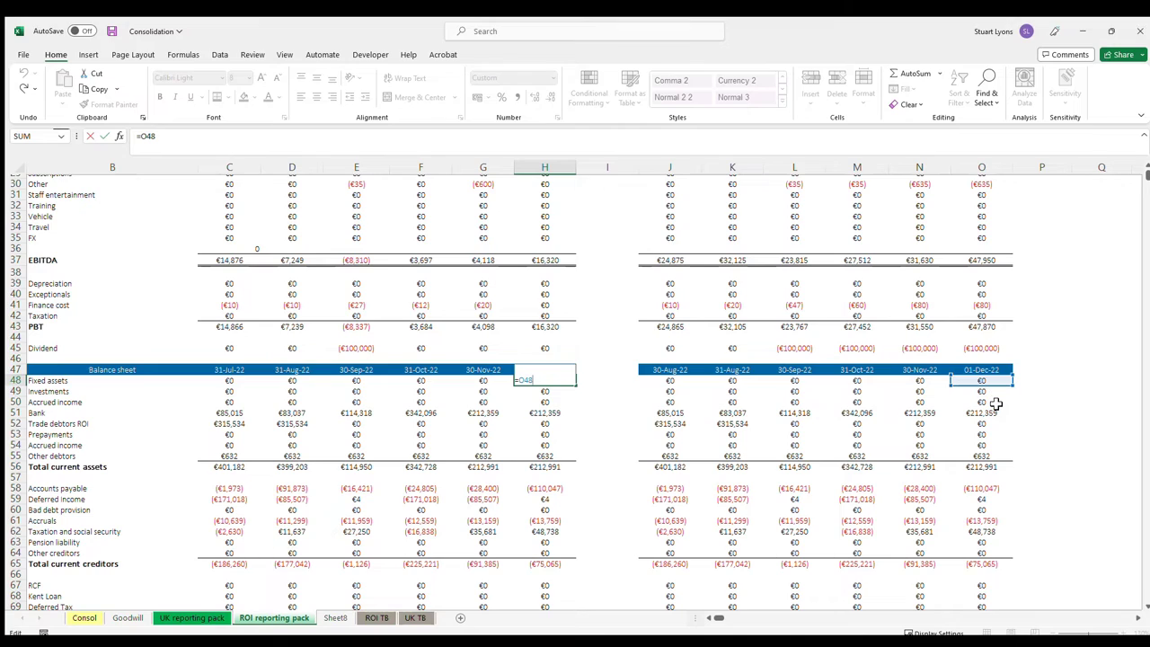
pyautogui.scroll(-6, 996, 404)
pyautogui.press('Escape')
pyautogui.scroll(13, 157, 342)
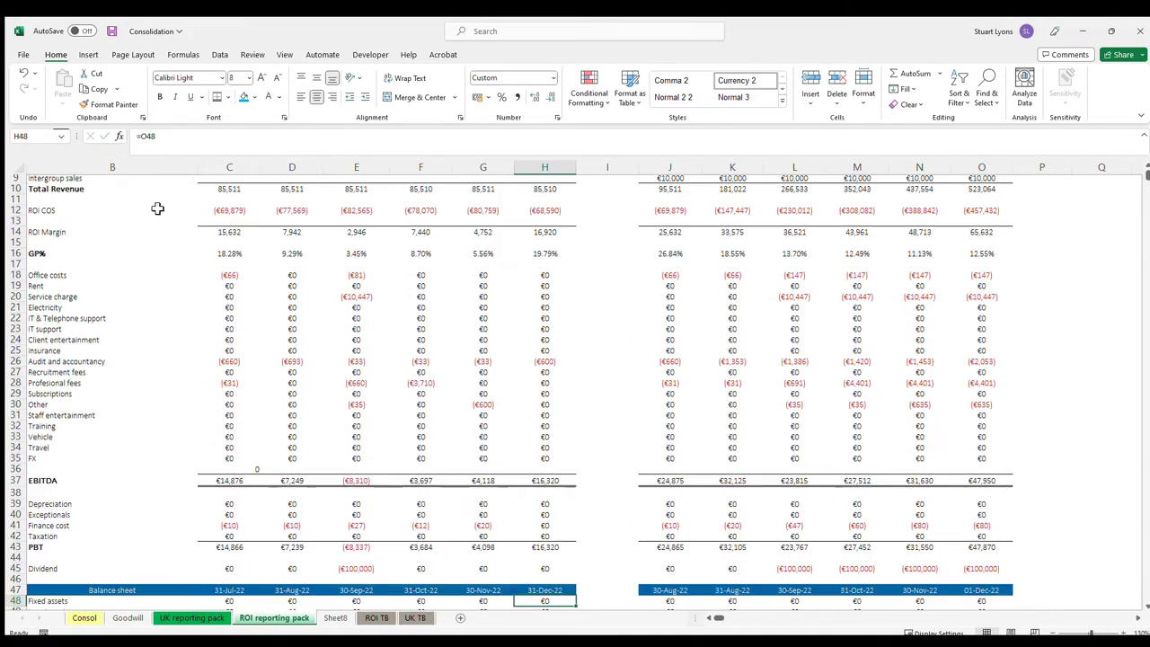
# - Review the whole ROI reporting pack, from the P&L through the balance sheet lines to the Check row
pyautogui.scroll(3, 152, 180)
pyautogui.click(112, 212)
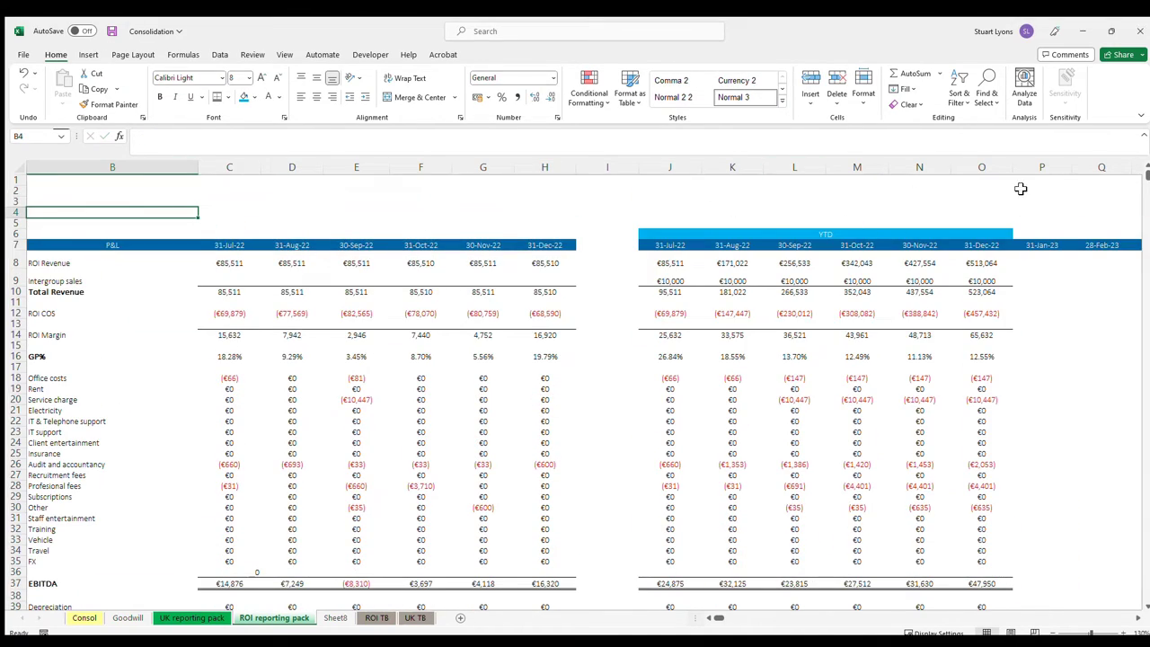
pyautogui.scroll(-14, 475, 334)
pyautogui.scroll(2, 141, 360)
pyautogui.scroll(-15, 98, 320)
pyautogui.moveTo(48, 249); pyautogui.dragTo(42, 542)
pyautogui.scroll(15, 136, 339)
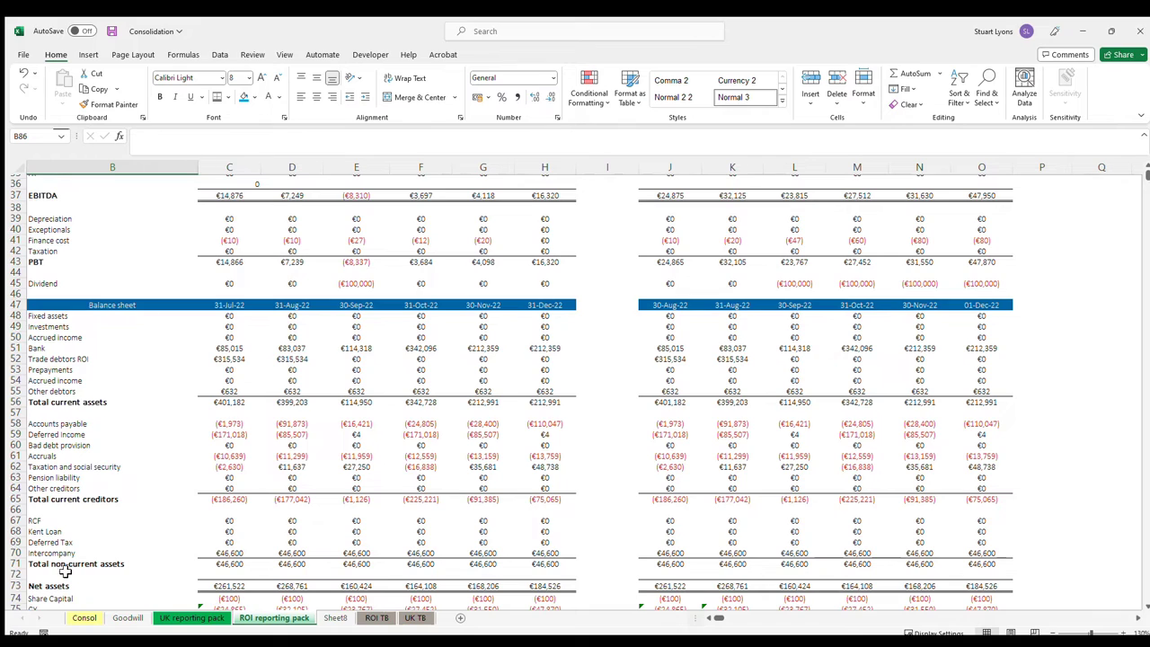
pyautogui.scroll(-8, 246, 372)
pyautogui.scroll(8, 259, 316)
pyautogui.scroll(-7, 230, 438)
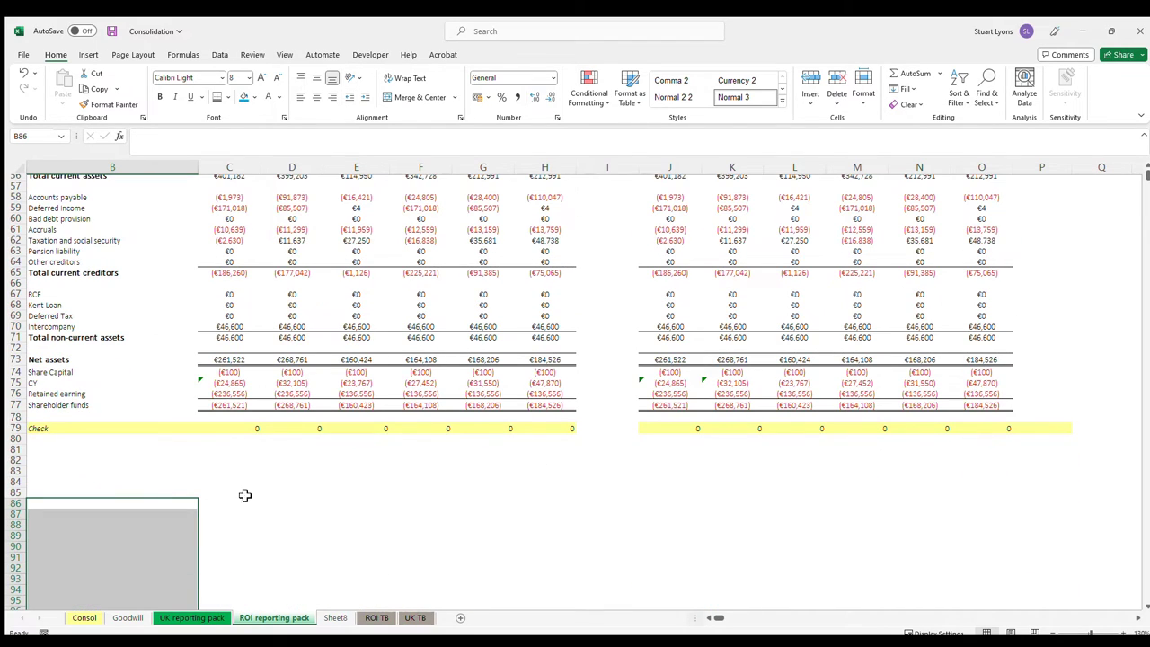
pyautogui.scroll(5, 227, 460)
pyautogui.moveTo(50, 255); pyautogui.dragTo(44, 367)
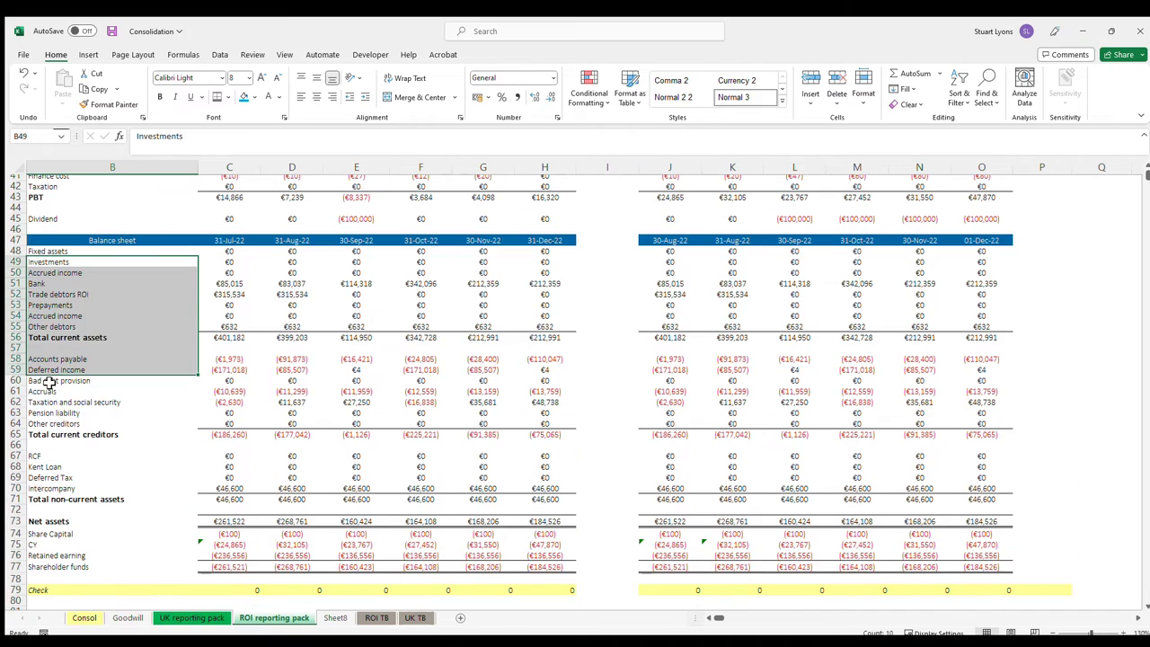
pyautogui.scroll(2, 274, 259)
pyautogui.scroll(10, 274, 259)
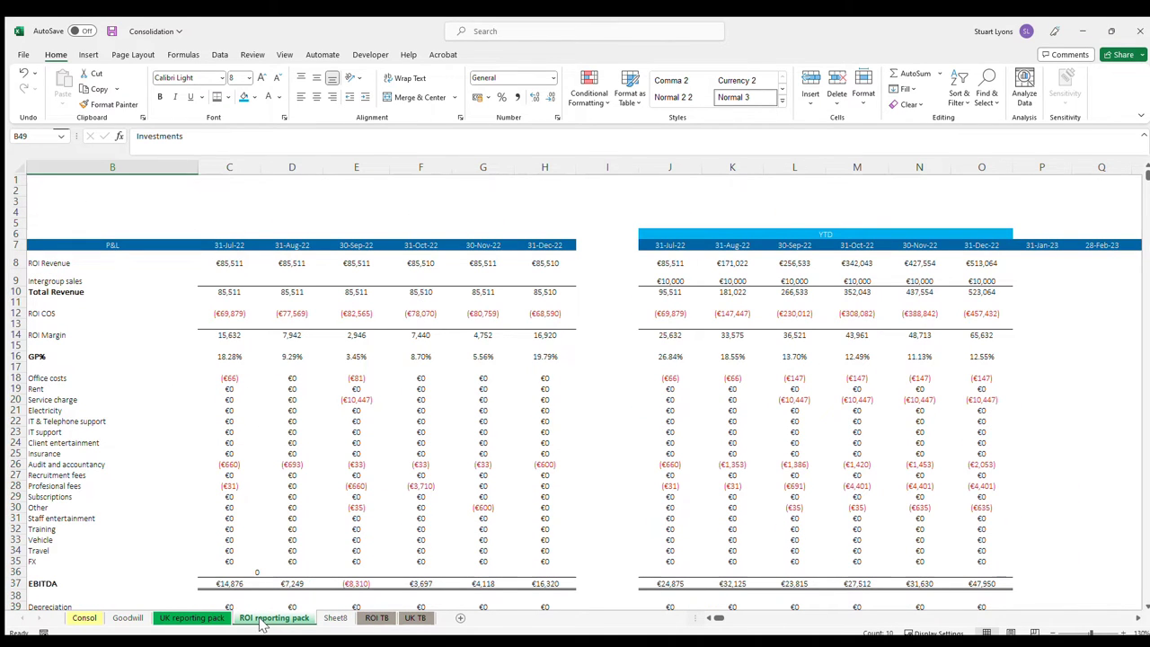
# - Compare the Intergroup sales row across the monthly and YTD columns, checking the Total Revenue formula in L10 and the SUMIF in J9
pyautogui.click(421, 357)
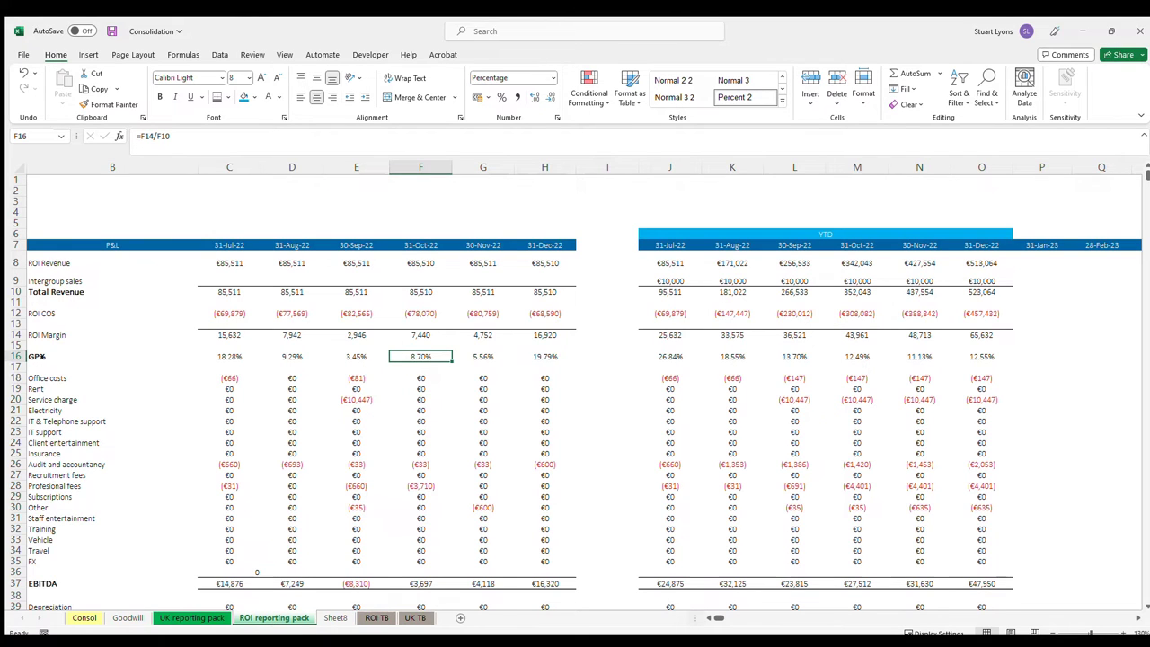
pyautogui.click(154, 377)
pyautogui.click(15, 281)
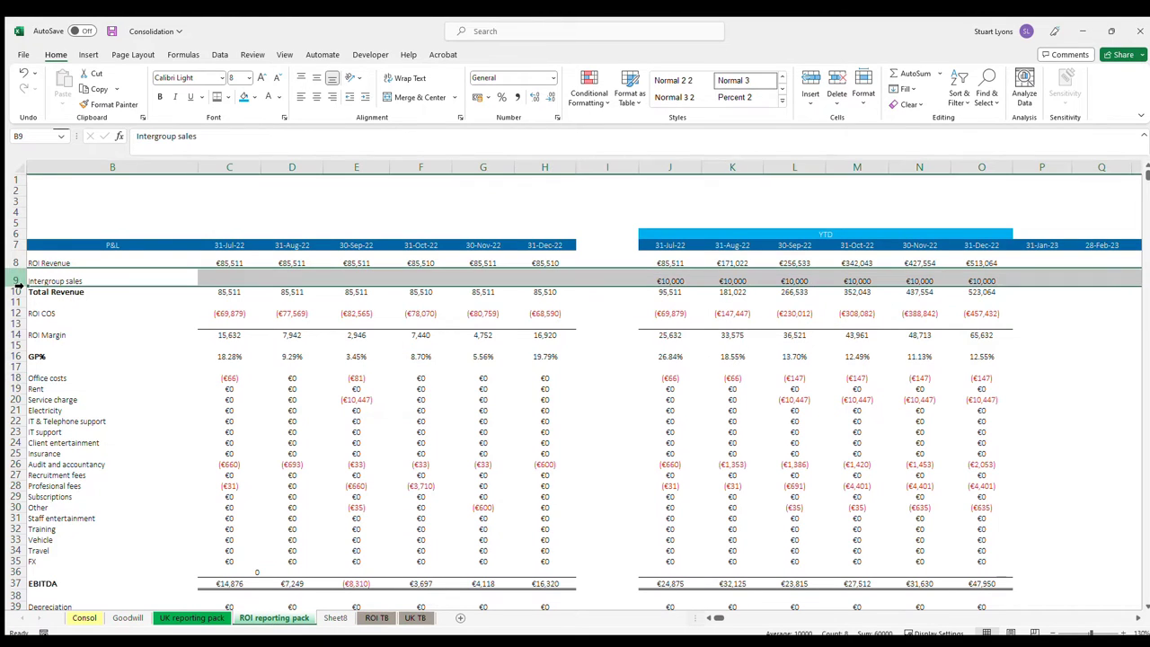
pyautogui.click(545, 278)
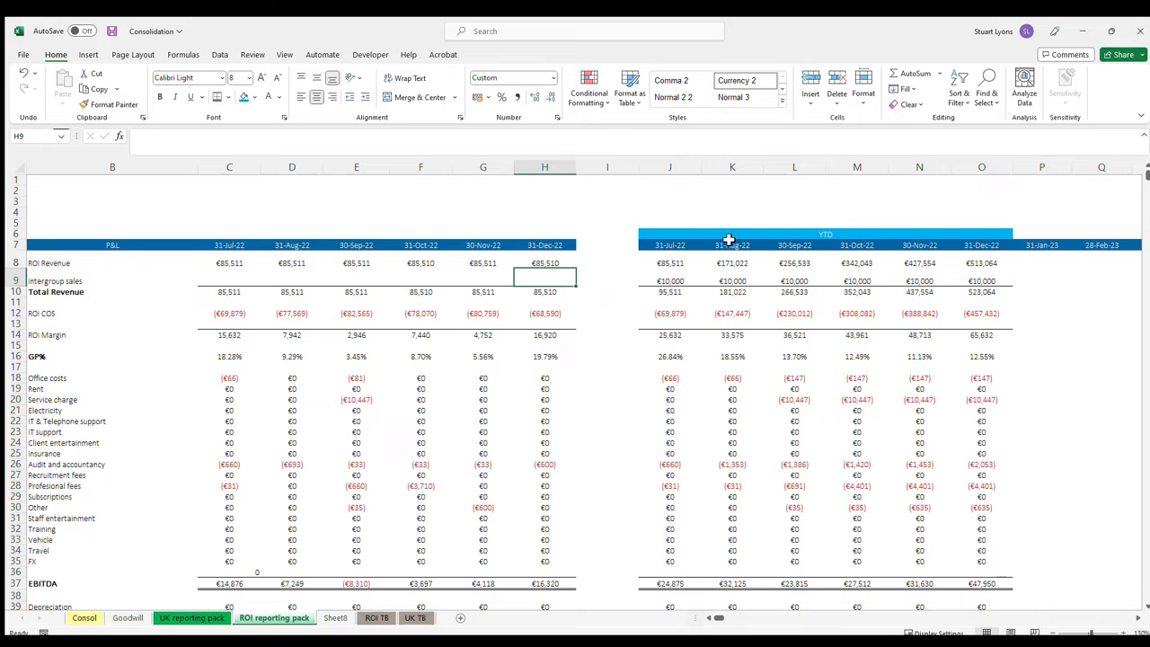
pyautogui.click(184, 280)
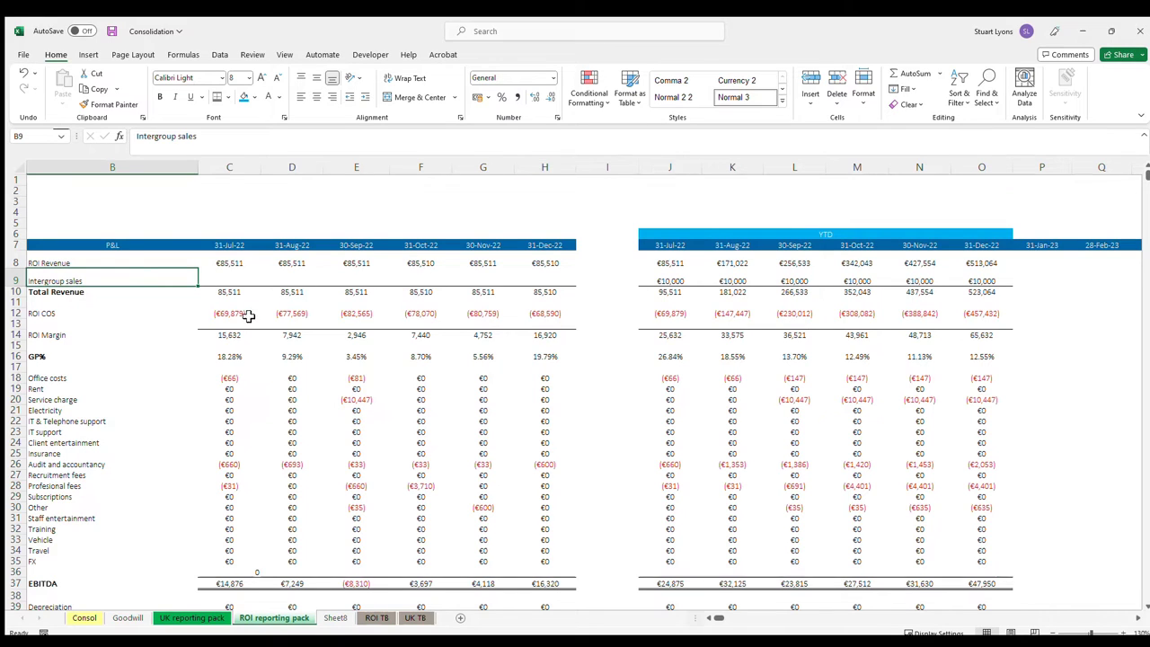
pyautogui.click(221, 275)
pyautogui.click(795, 281)
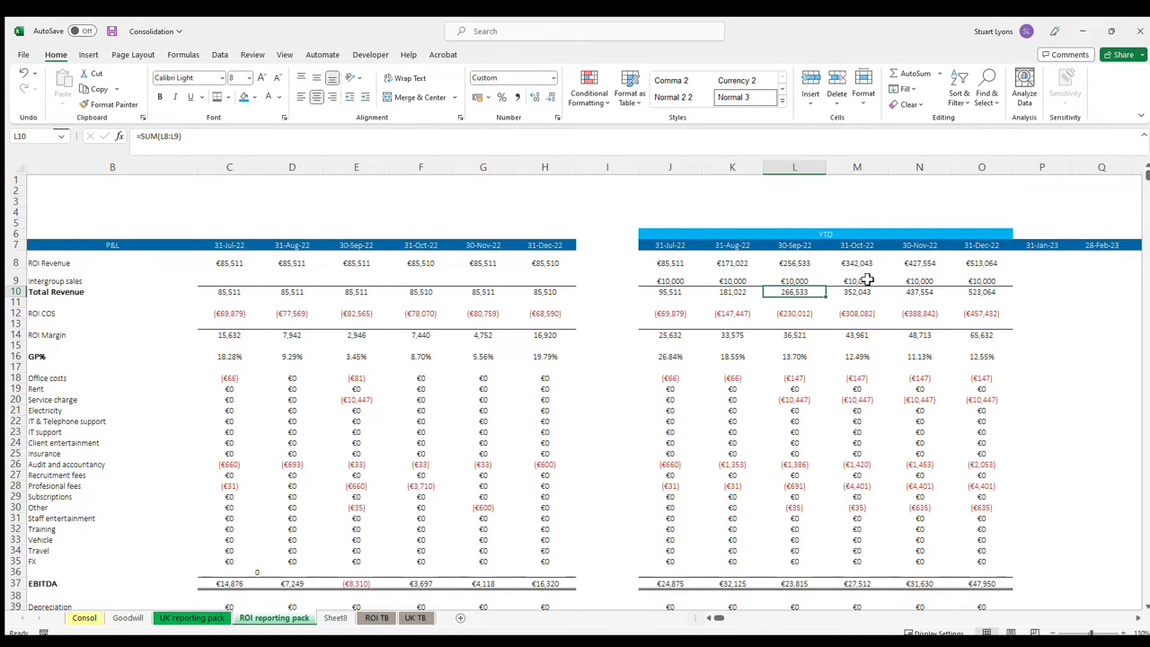
pyautogui.moveTo(669, 281); pyautogui.dragTo(607, 281)
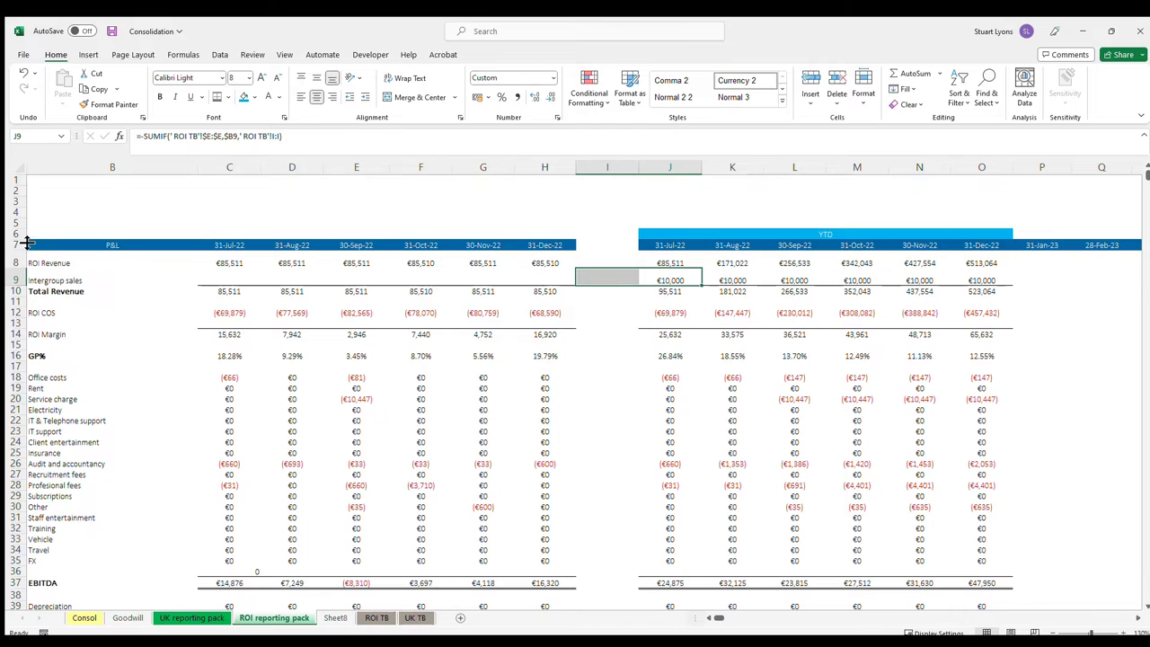
# - Highlight the entire Intergroup sales and Dividend rows in yellow on the ROI reporting pack sheet
pyautogui.click(15, 281)
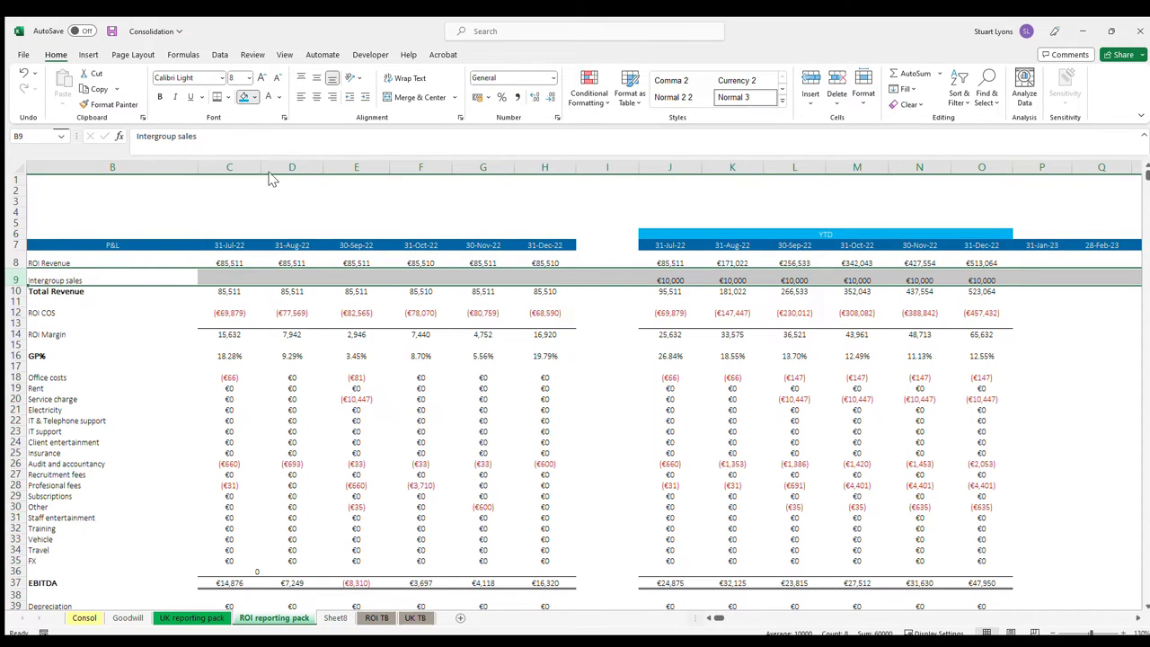
pyautogui.press('F4')
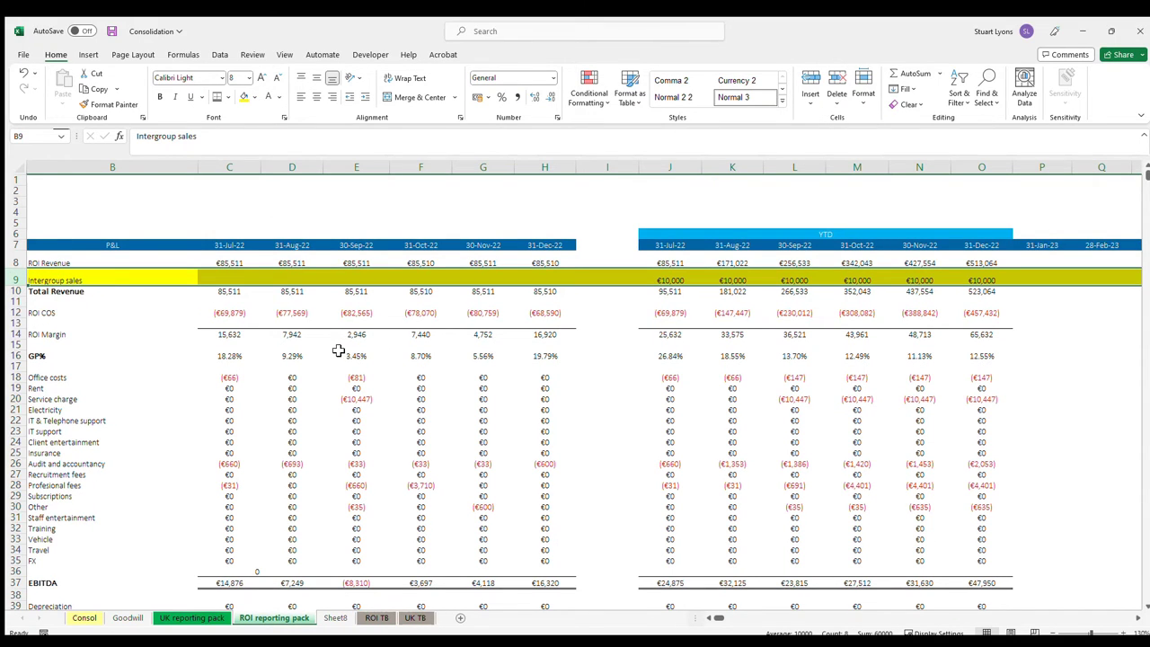
pyautogui.scroll(-7, 338, 351)
pyautogui.click(15, 402)
pyautogui.click(15, 444)
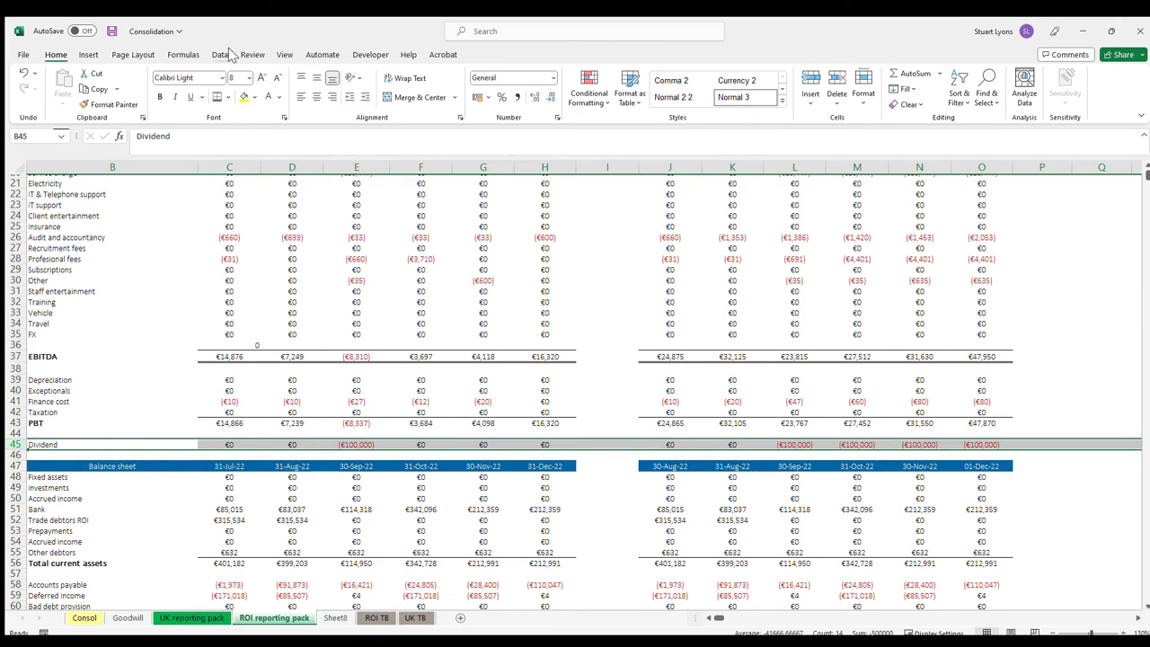
pyautogui.click(241, 96)
# - Fill the Investments and Intercompany rows of the ROI balance sheet with yellow
pyautogui.scroll(-8, 457, 444)
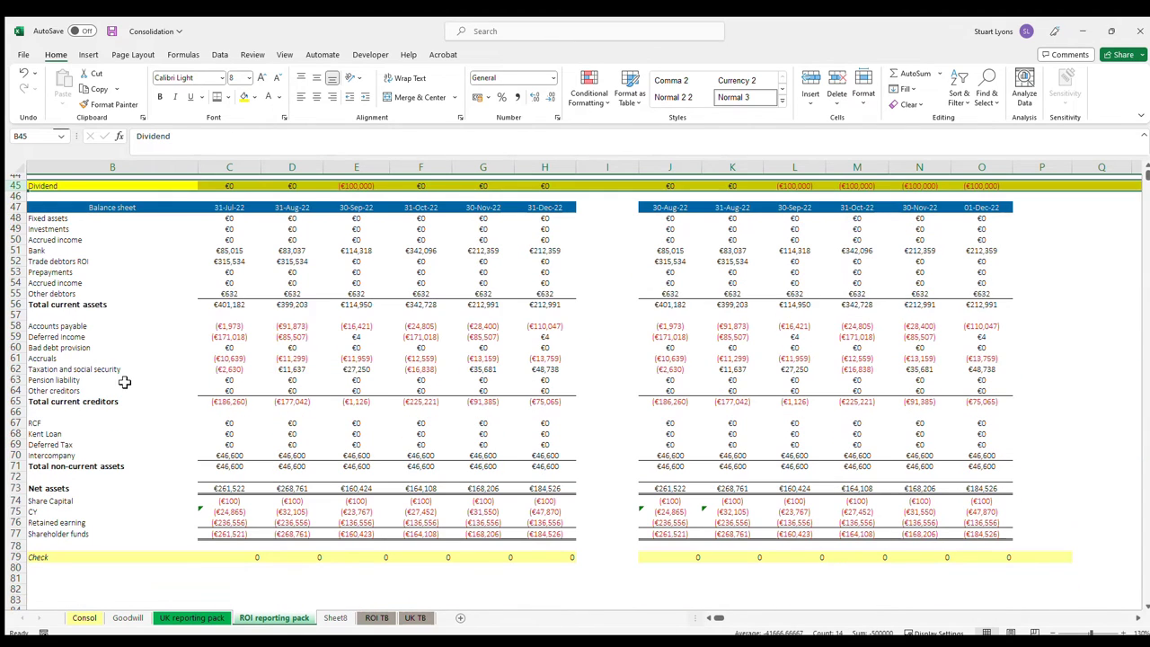
pyautogui.click(45, 380)
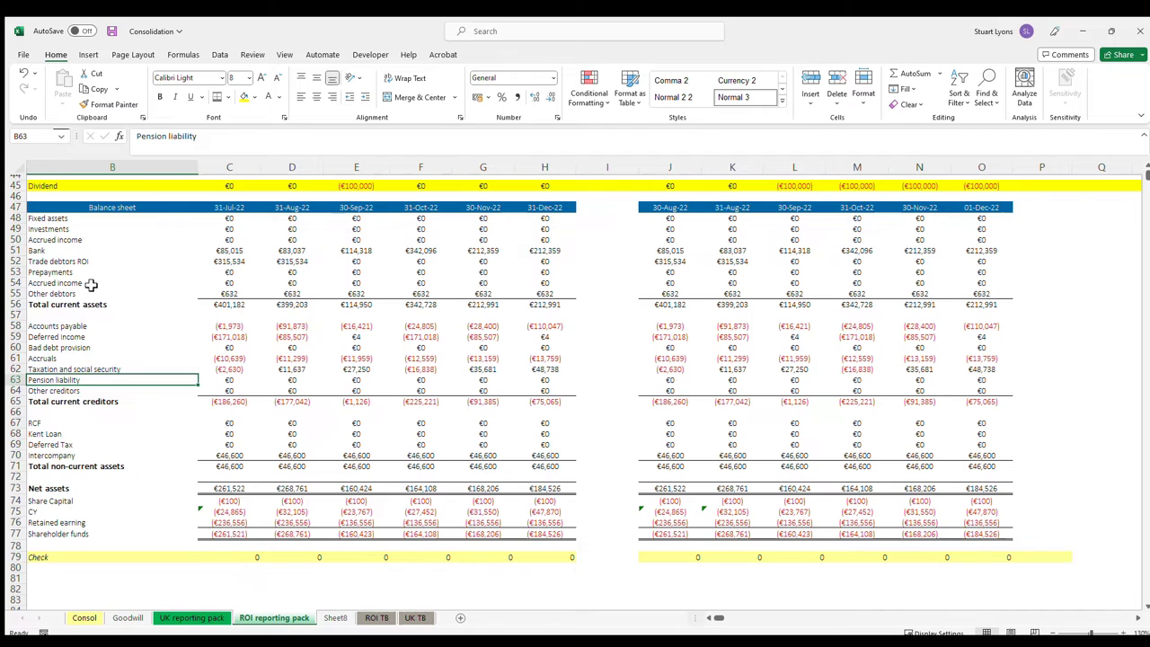
pyautogui.click(16, 229)
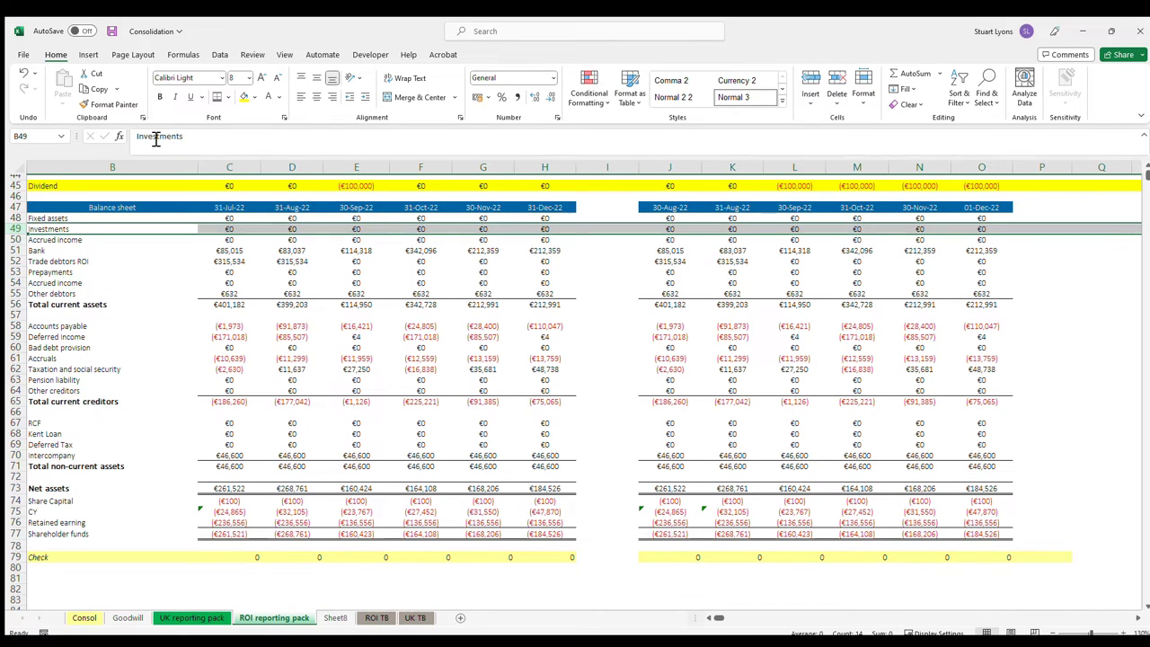
pyautogui.click(243, 96)
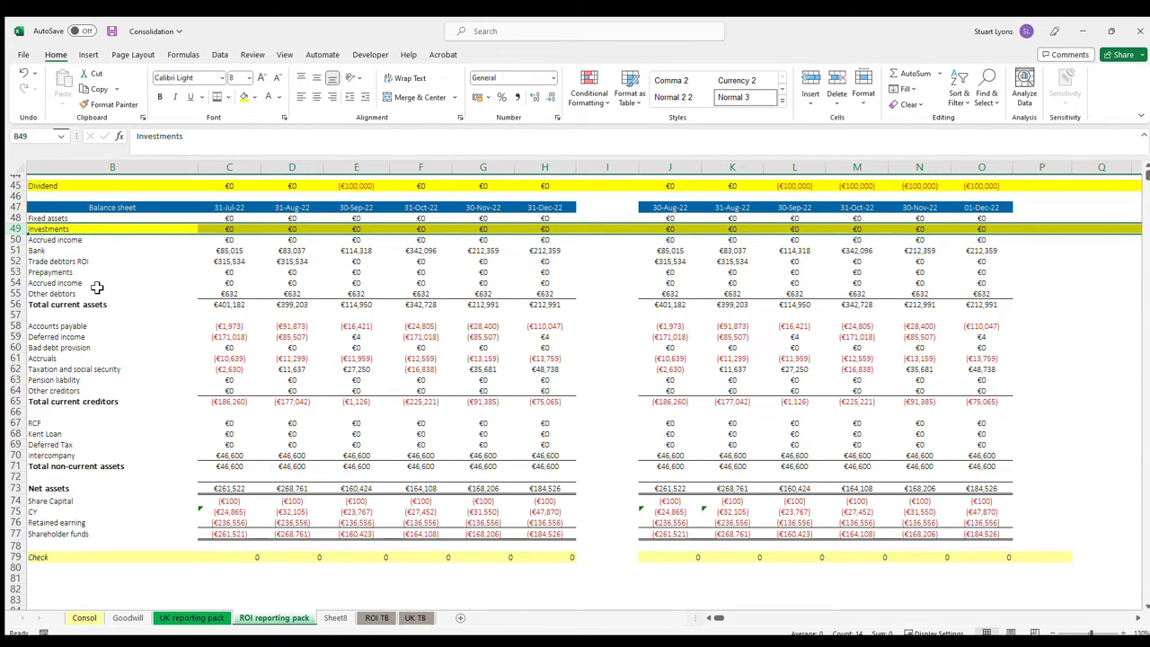
pyautogui.click(16, 455)
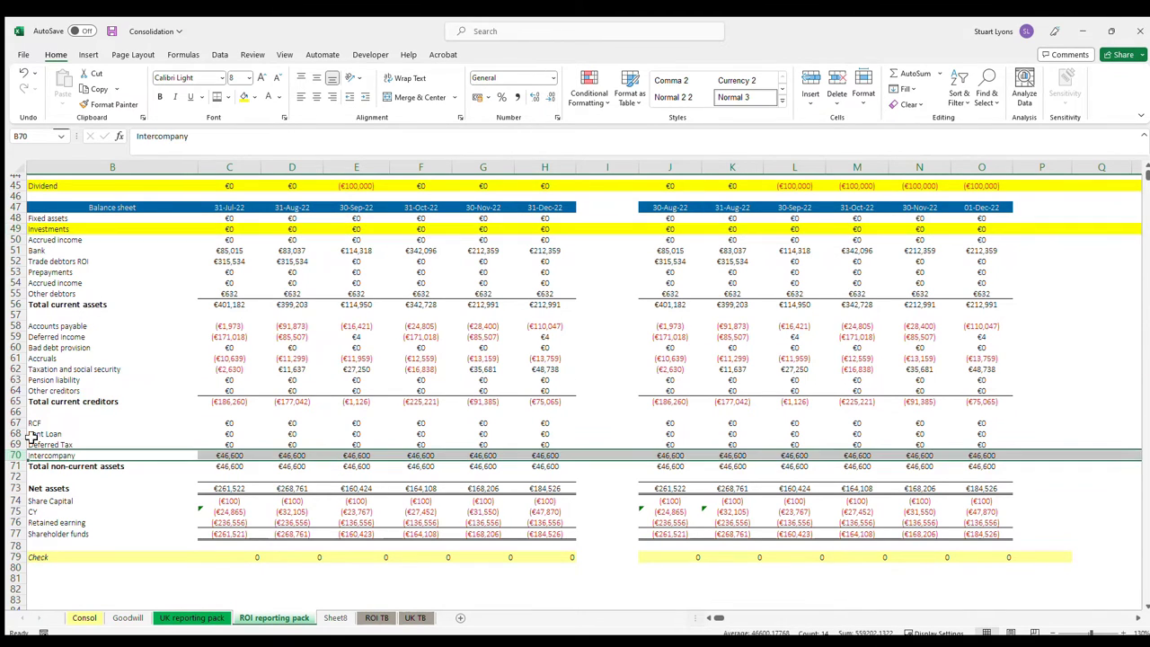
pyautogui.click(242, 96)
# - Review the highlighted ROI reporting pack rows, and look over the UK reporting pack's P&L and the UK TB sheet
pyautogui.scroll(9, 369, 266)
pyautogui.scroll(6, 368, 266)
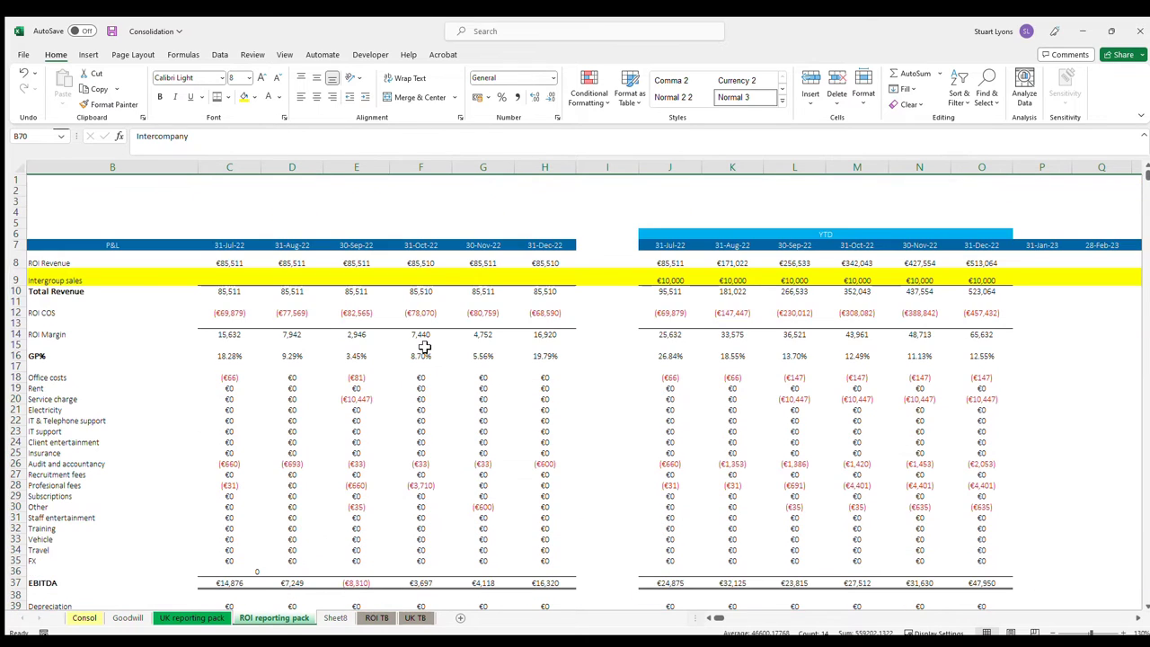
pyautogui.scroll(-2, 423, 348)
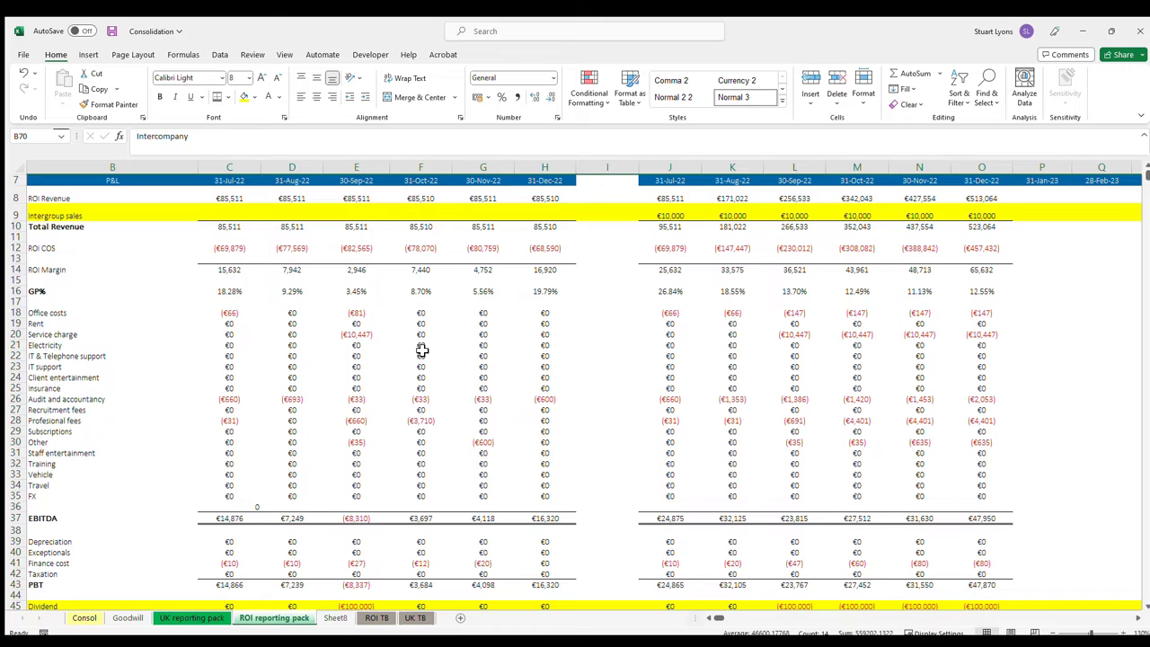
pyautogui.scroll(-2, 528, 437)
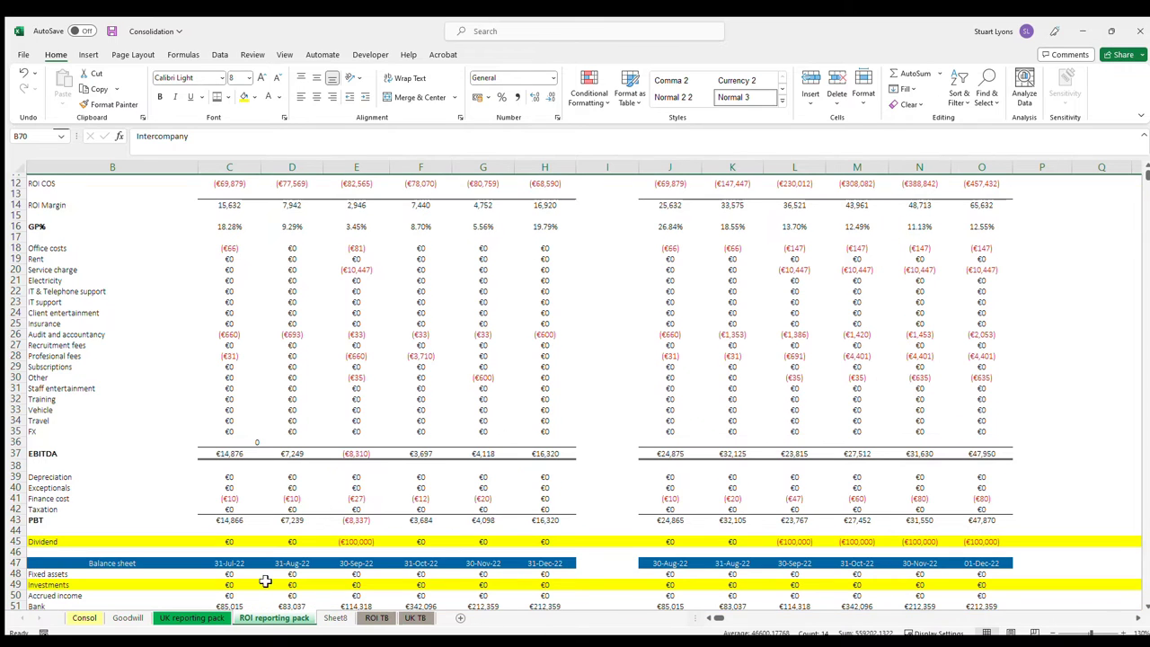
pyautogui.click(216, 619)
pyautogui.click(270, 351)
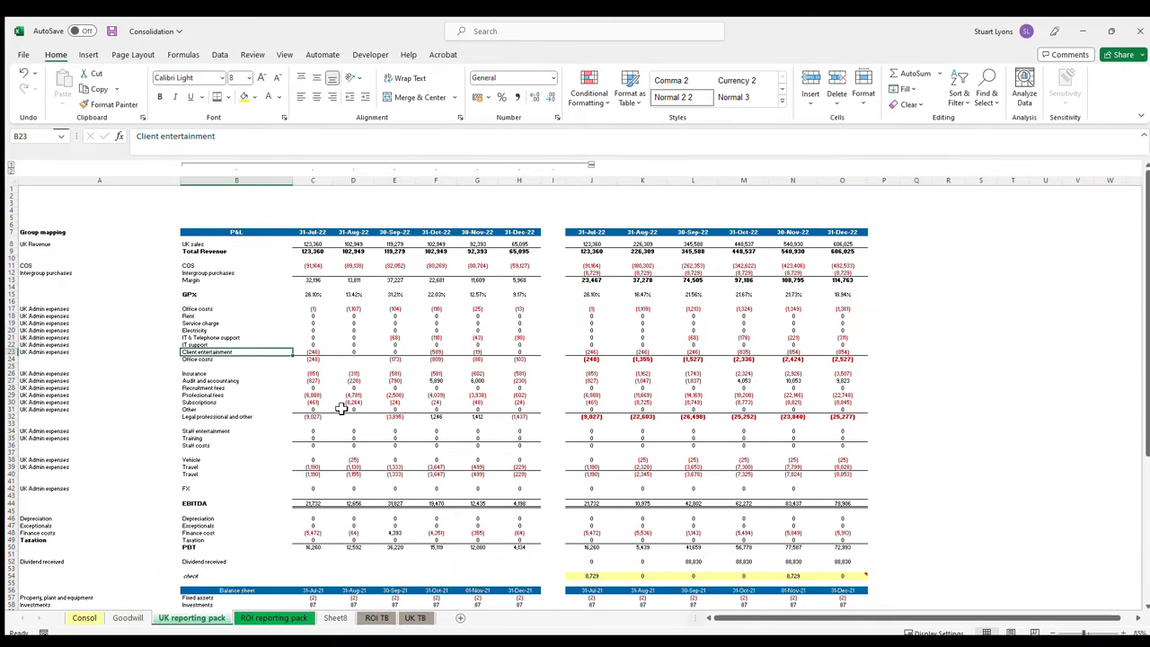
pyautogui.click(278, 281)
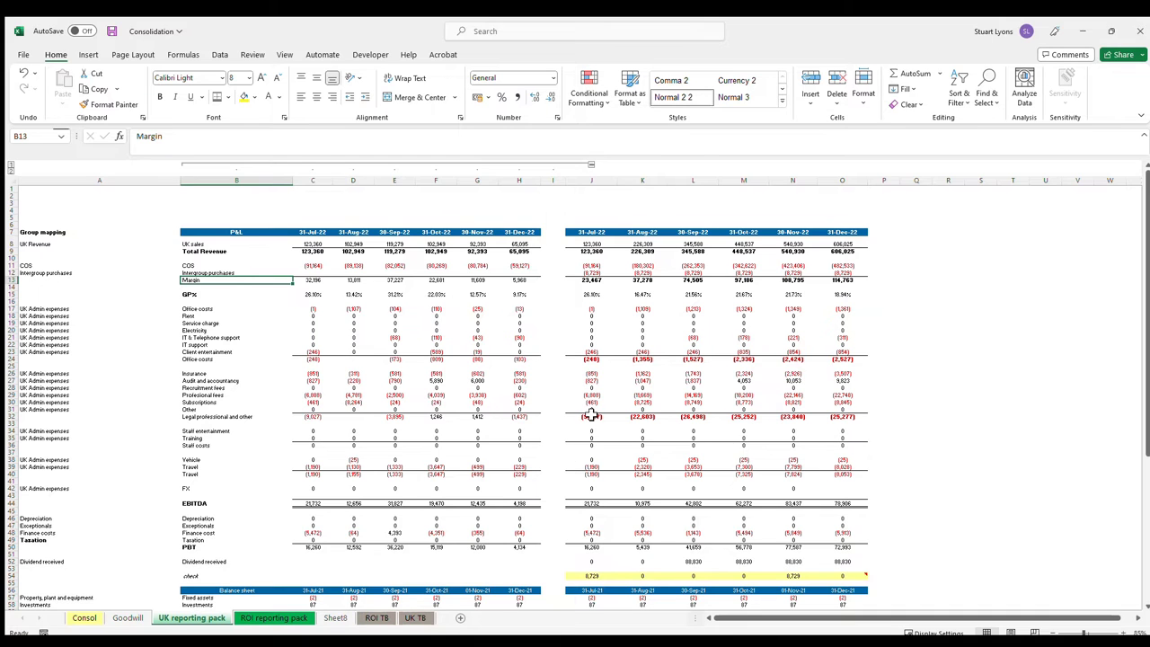
pyautogui.scroll(5, 592, 414)
pyautogui.scroll(4, 490, 396)
pyautogui.click(872, 351)
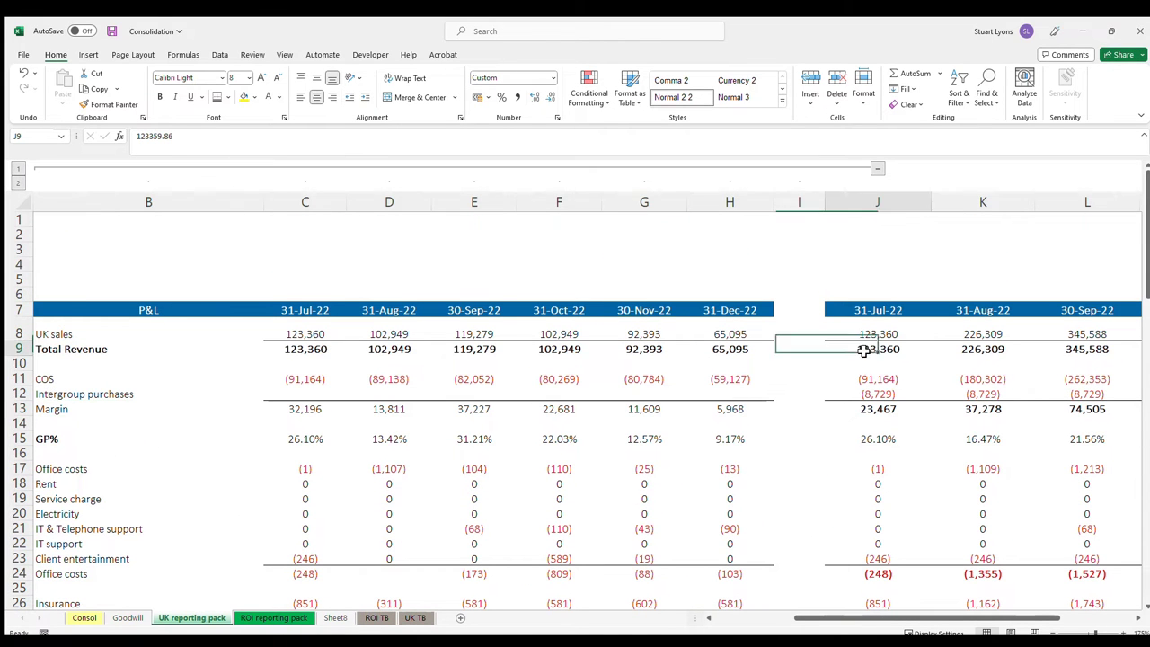
pyautogui.click(414, 617)
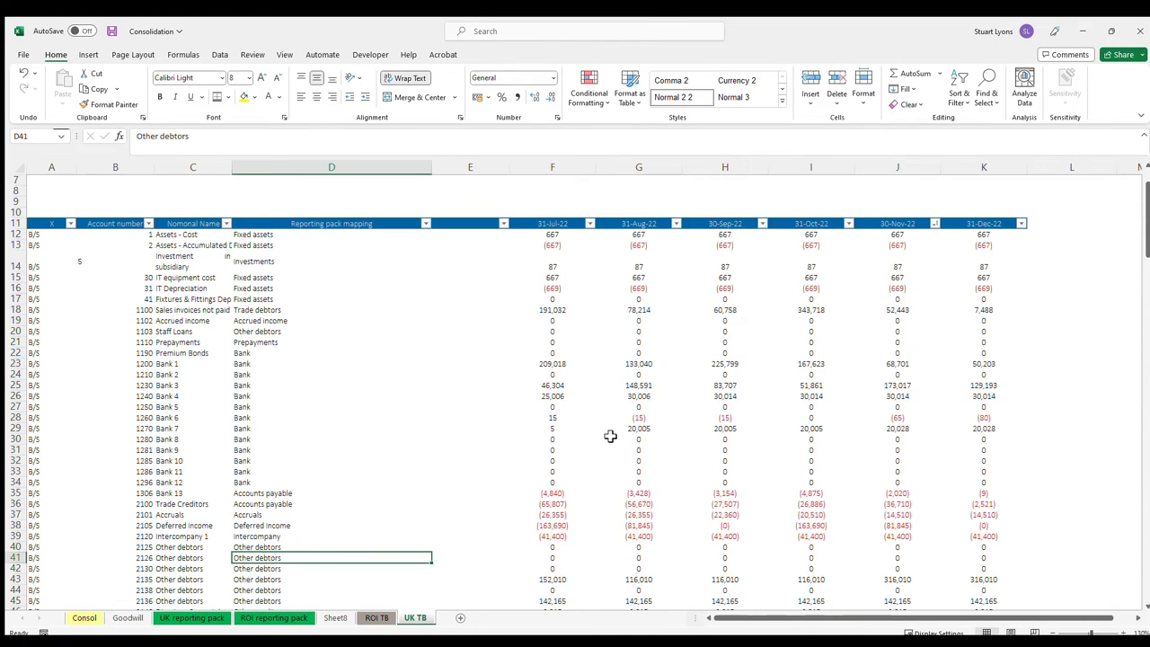
pyautogui.click(192, 617)
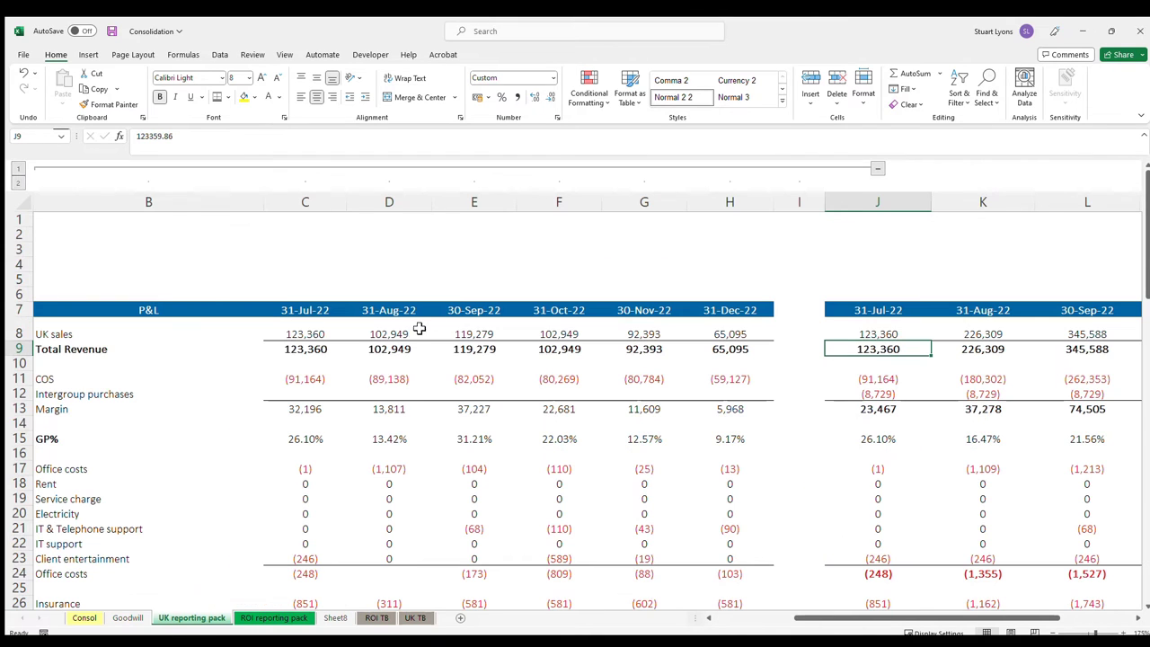
# - Highlight the whole Intergroup purchases row in yellow on the UK reporting pack sheet
pyautogui.click(152, 394)
pyautogui.click(143, 364)
pyautogui.click(138, 348)
pyautogui.click(115, 395)
pyautogui.click(112, 409)
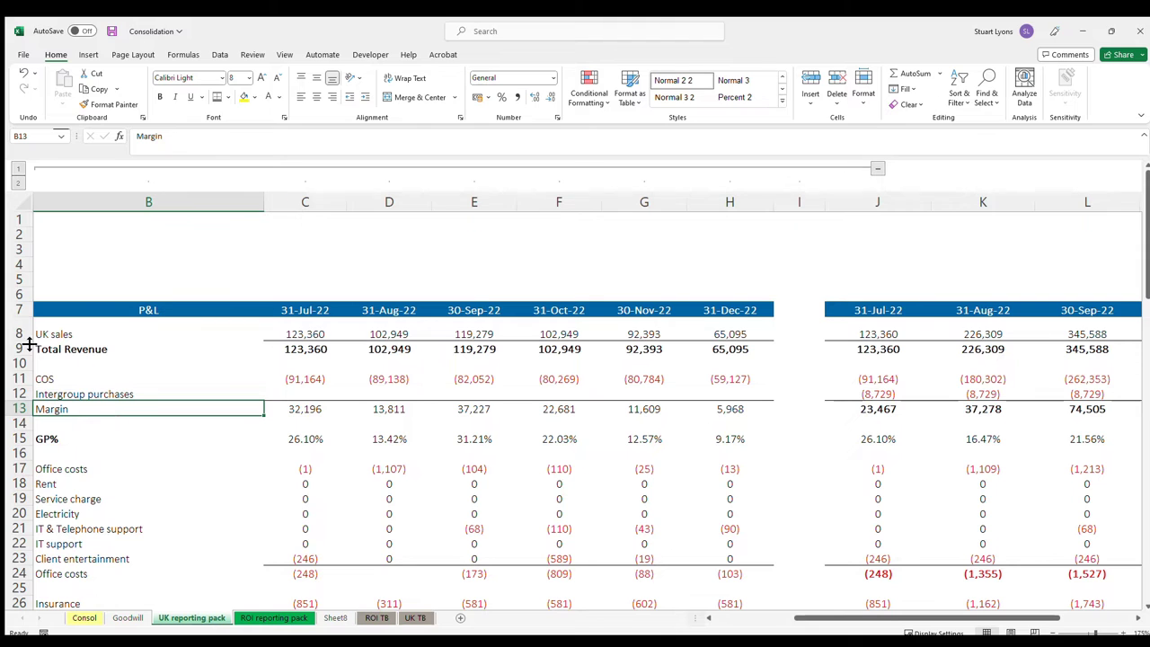
pyautogui.click(15, 395)
pyautogui.click(244, 96)
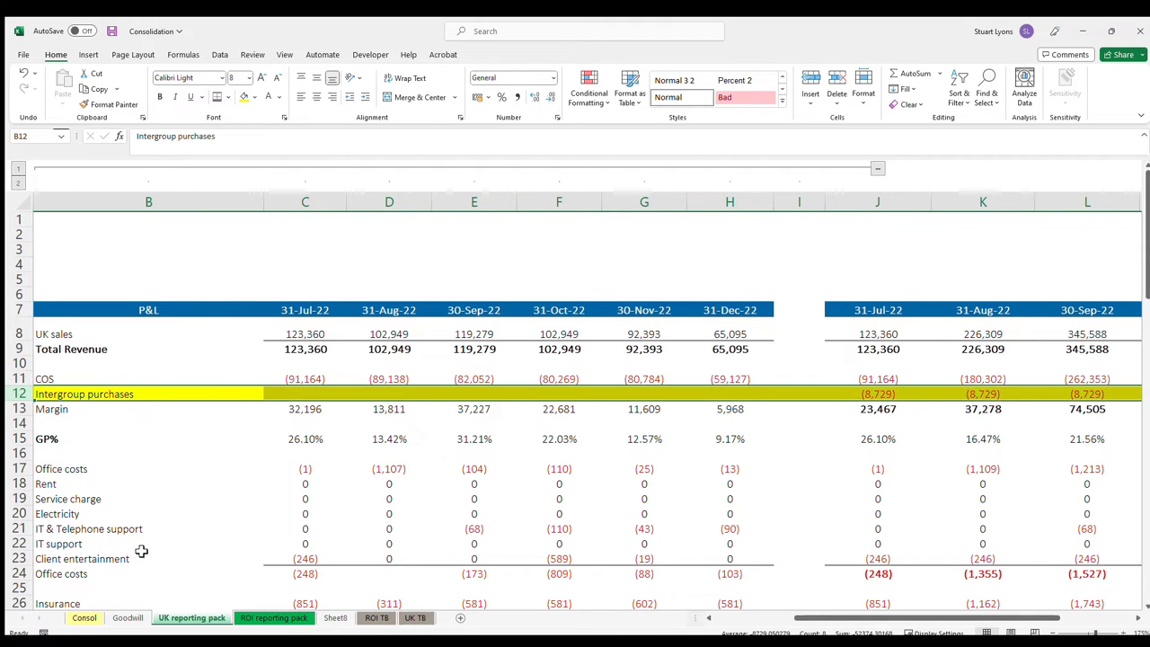
# - Fill the Dividend received row below PBT in the UK reporting pack with yellow
pyautogui.scroll(-2, 139, 528)
pyautogui.scroll(-8, 139, 529)
pyautogui.scroll(3, 147, 477)
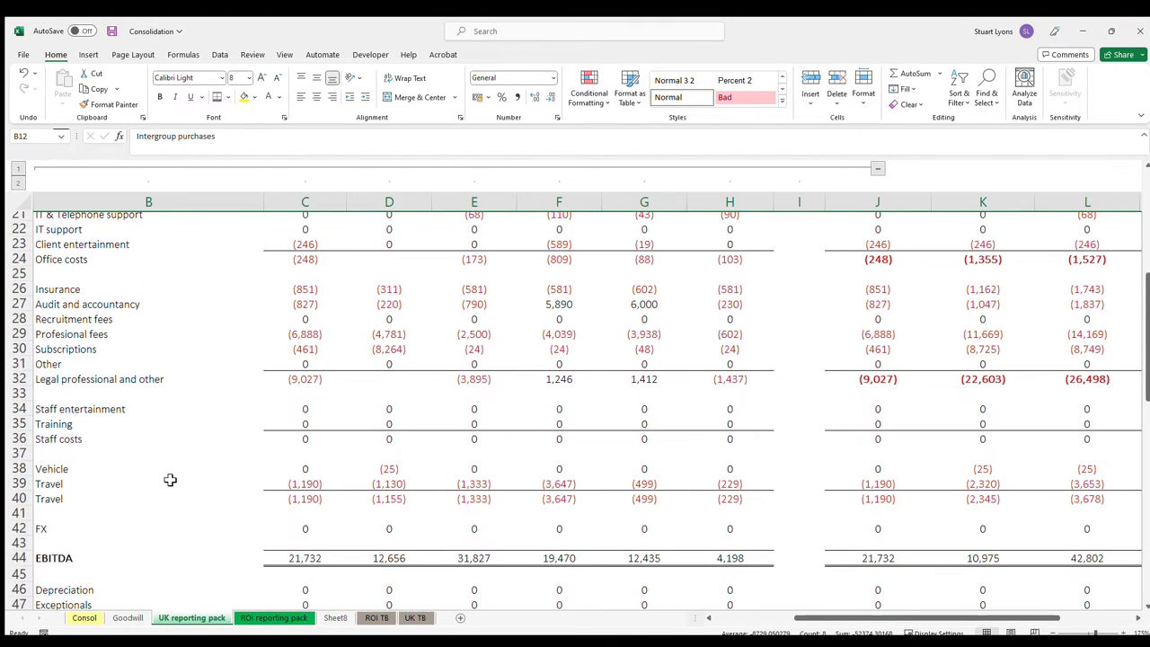
pyautogui.click(376, 618)
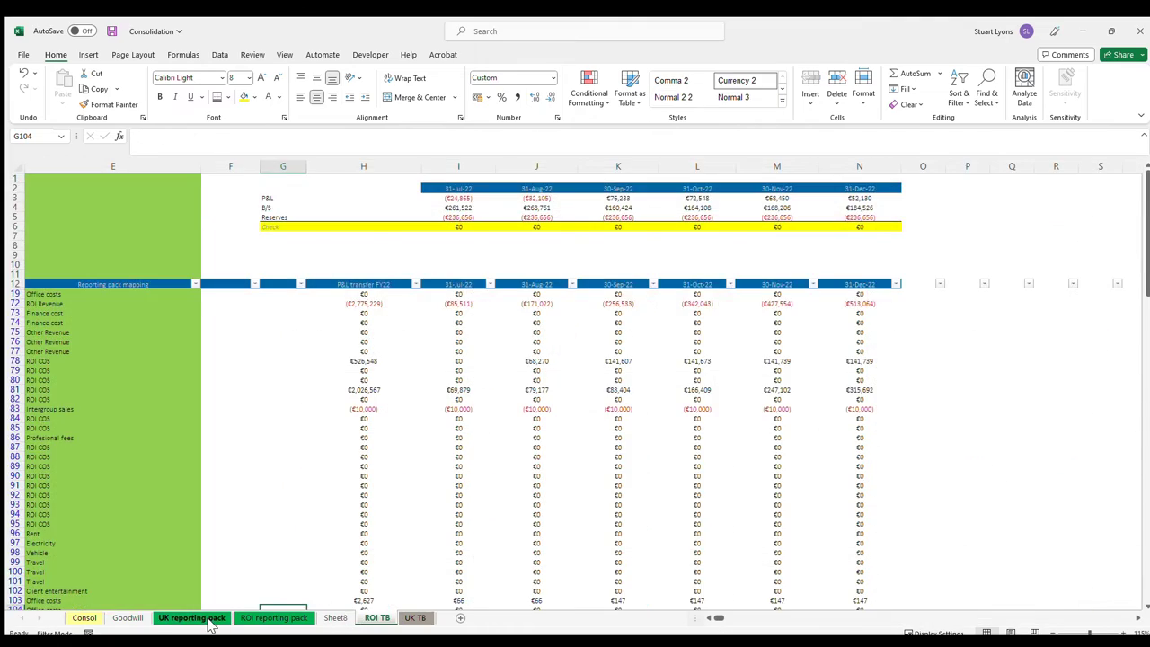
pyautogui.click(206, 618)
pyautogui.scroll(-1, 124, 544)
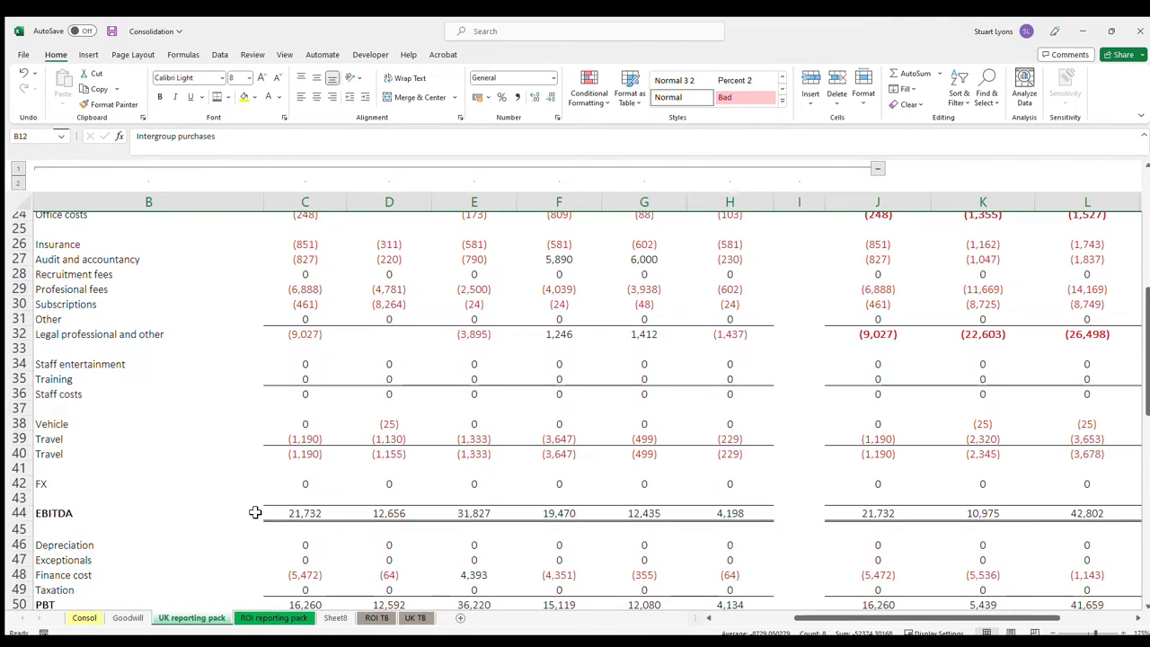
pyautogui.scroll(3, 256, 539)
pyautogui.scroll(-4, 215, 513)
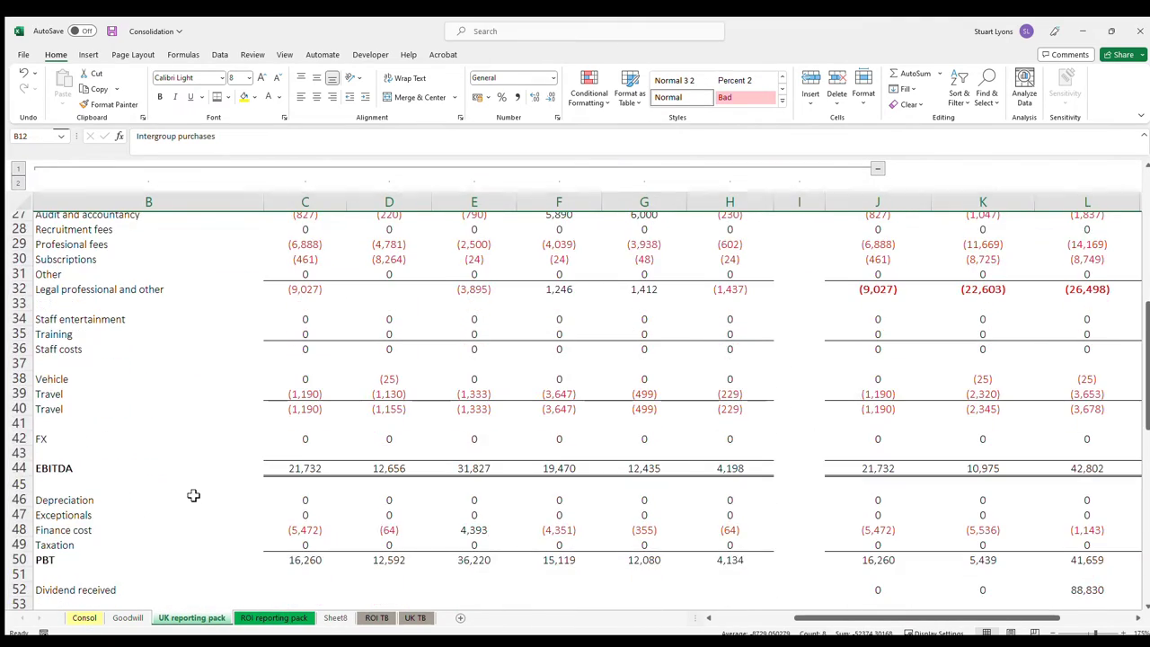
pyautogui.keyDown('ctrl'); pyautogui.scroll(-1, 192, 495); pyautogui.keyUp('ctrl')
pyautogui.scroll(-2, 131, 528)
pyautogui.click(27, 493)
pyautogui.click(244, 96)
# - Highlight the Investments and Intercompany rows of the UK reporting pack's balance sheet in yellow
pyautogui.click(59, 204)
pyautogui.scroll(-2, 238, 311)
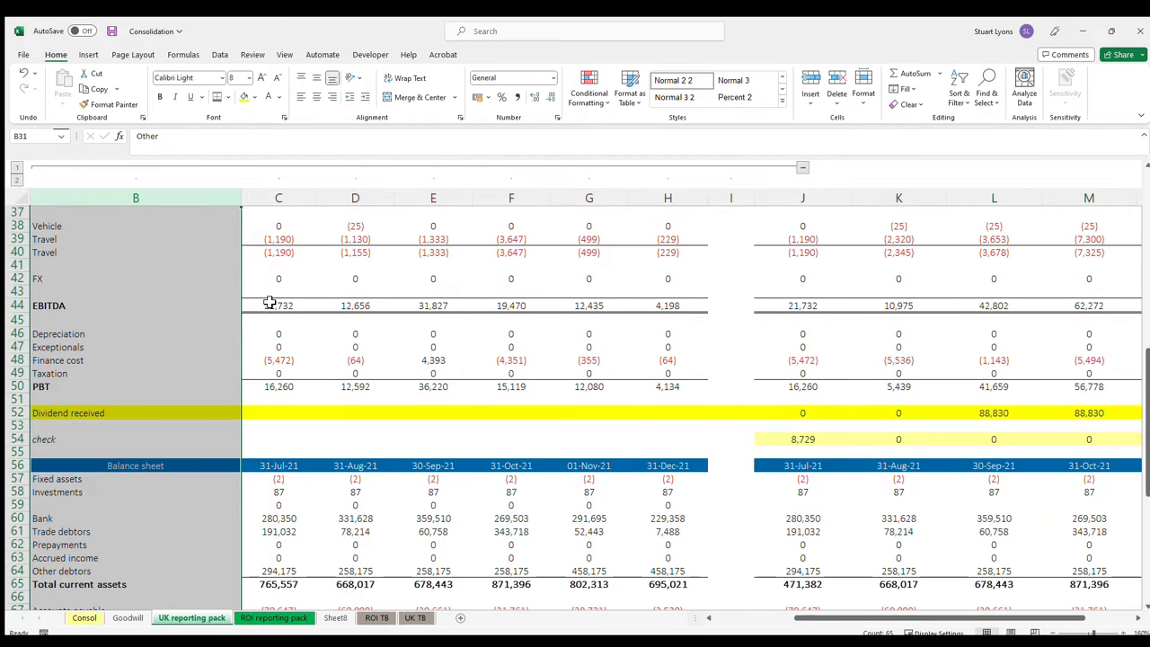
pyautogui.scroll(-2, 385, 329)
pyautogui.scroll(-6, 350, 407)
pyautogui.click(108, 380)
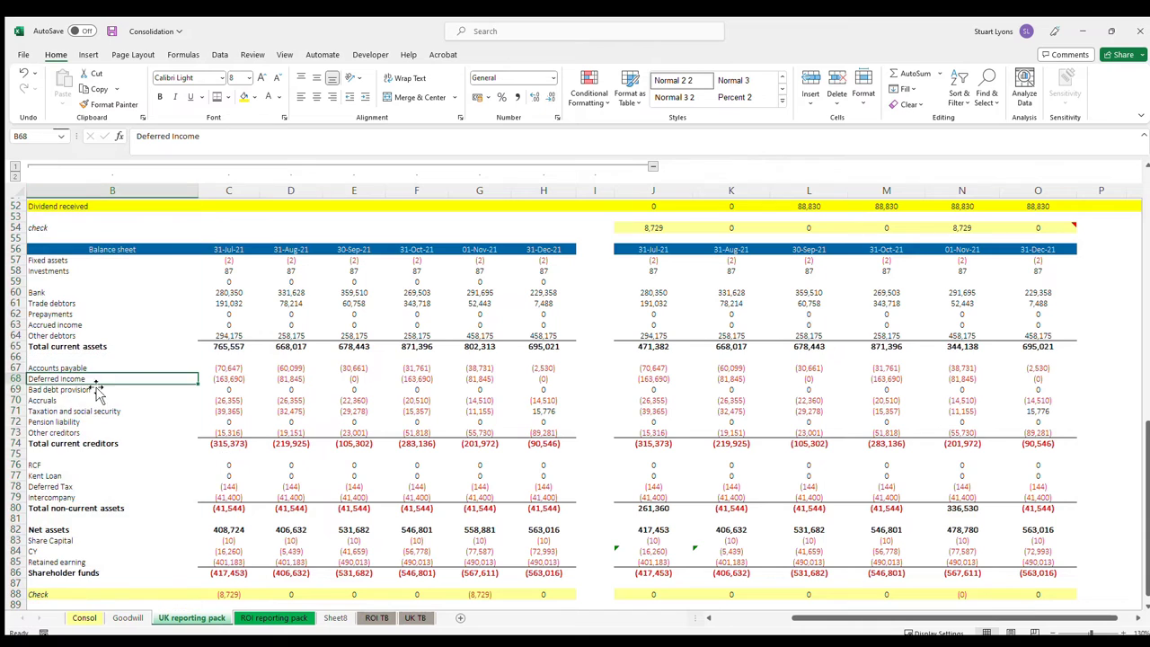
pyautogui.click(14, 271)
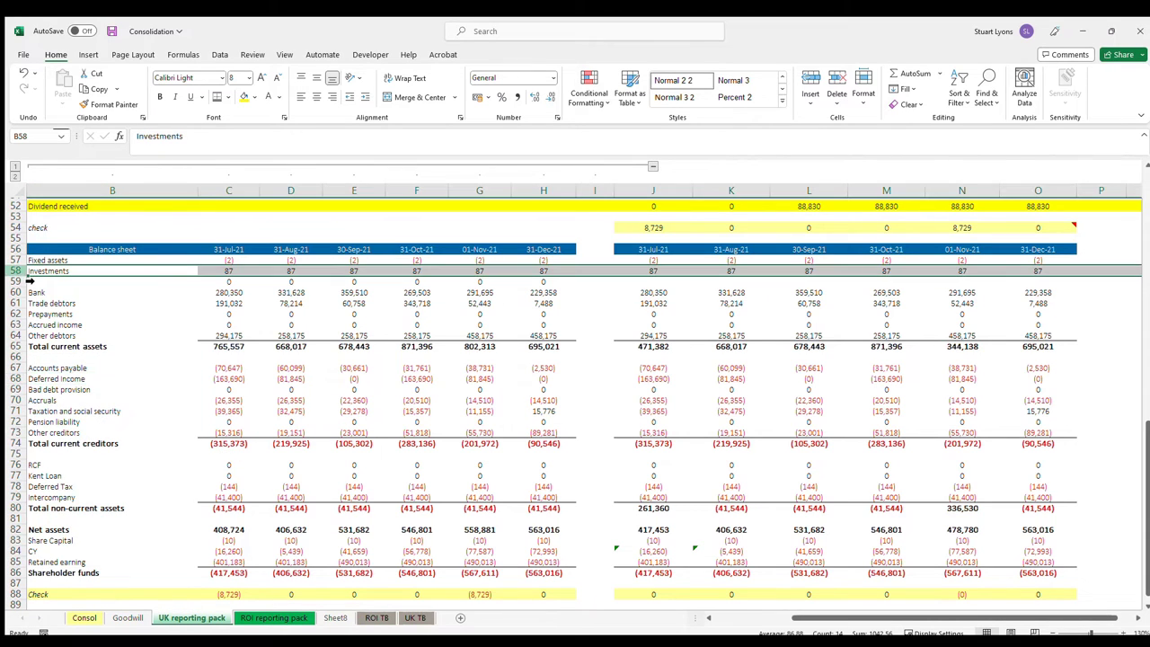
pyautogui.click(254, 97)
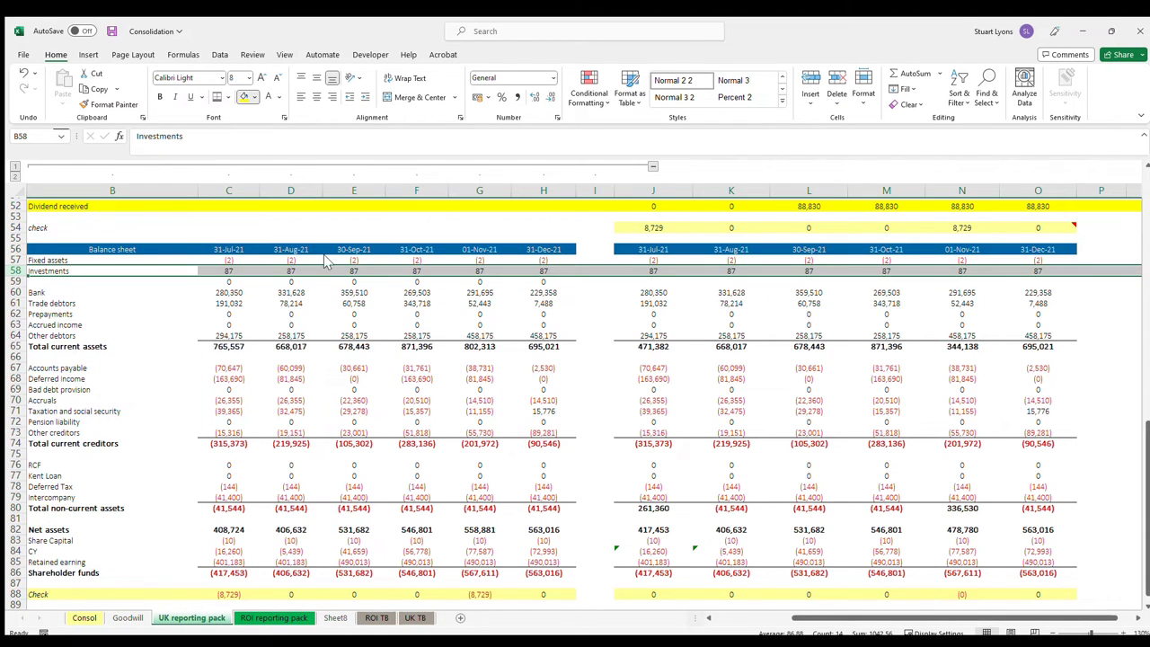
pyautogui.click(274, 209)
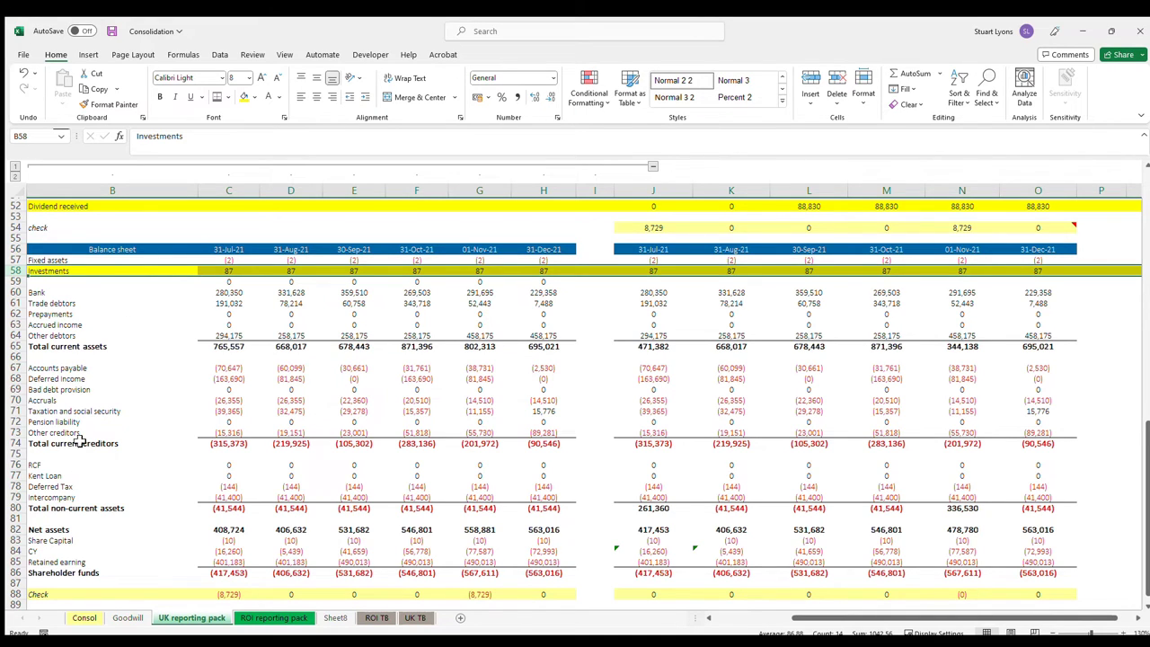
pyautogui.click(14, 497)
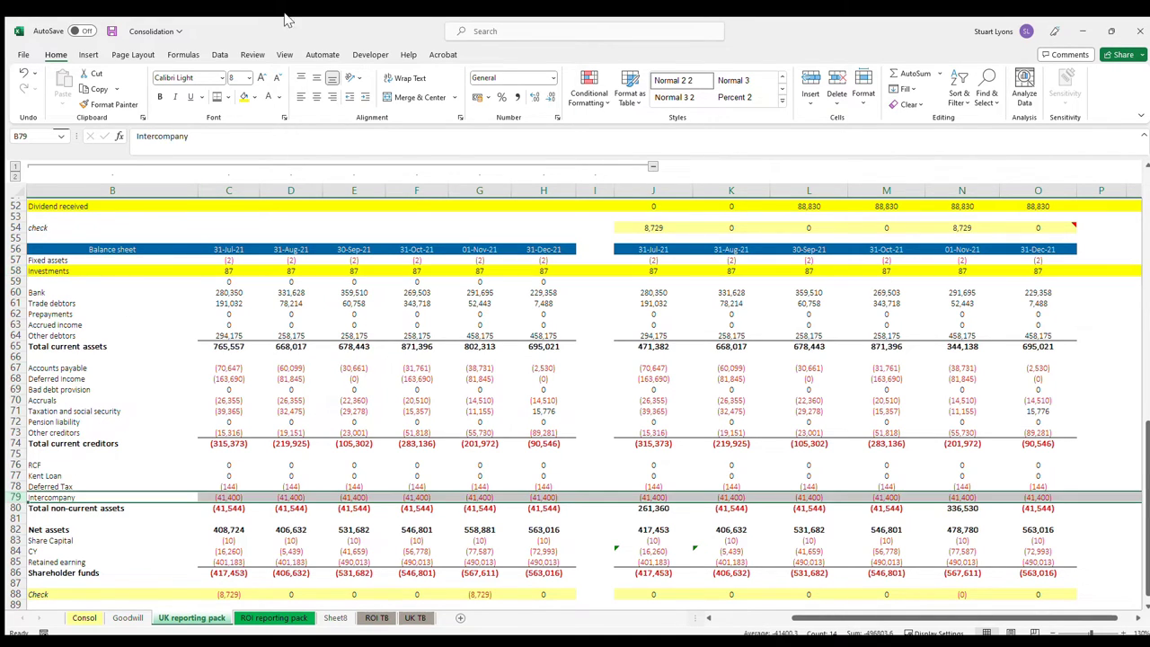
pyautogui.click(246, 97)
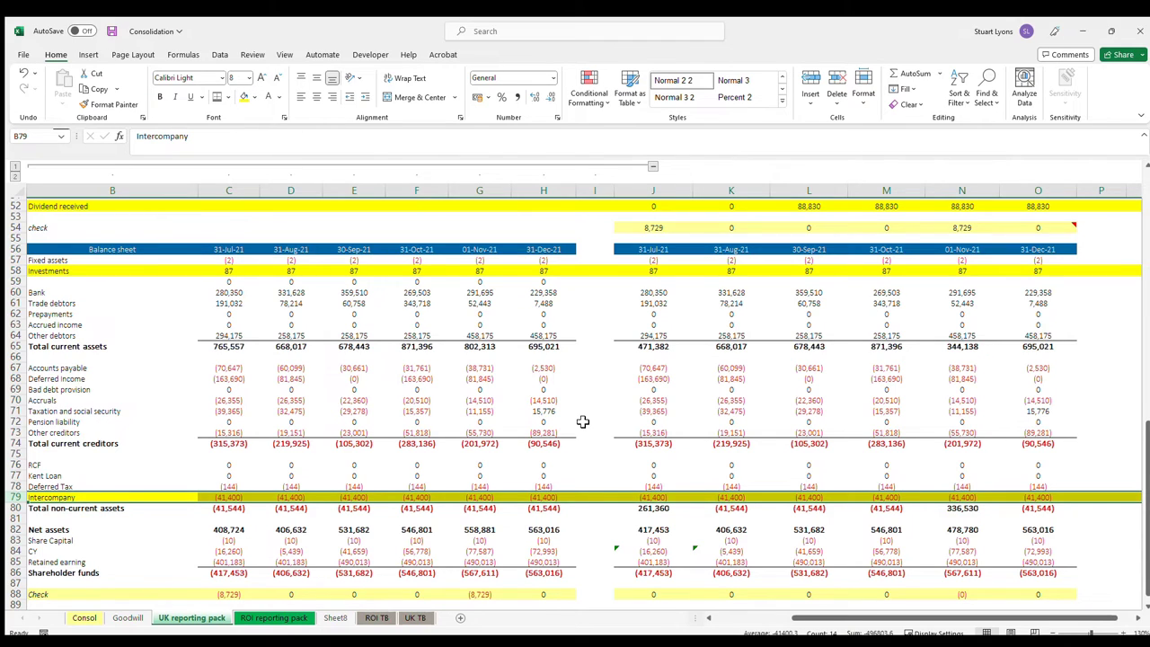
# - Examine the highlighted intergroup rows by comparing the UK and ROI reporting packs
pyautogui.scroll(-3, 507, 445)
pyautogui.scroll(20, 436, 474)
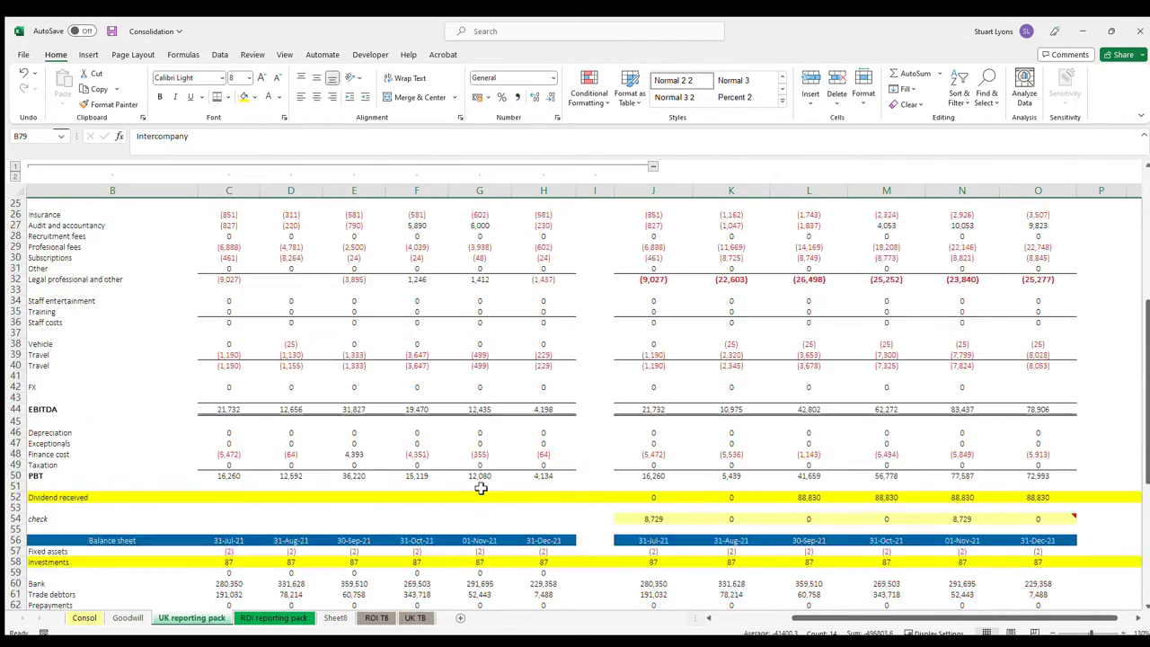
pyautogui.click(279, 617)
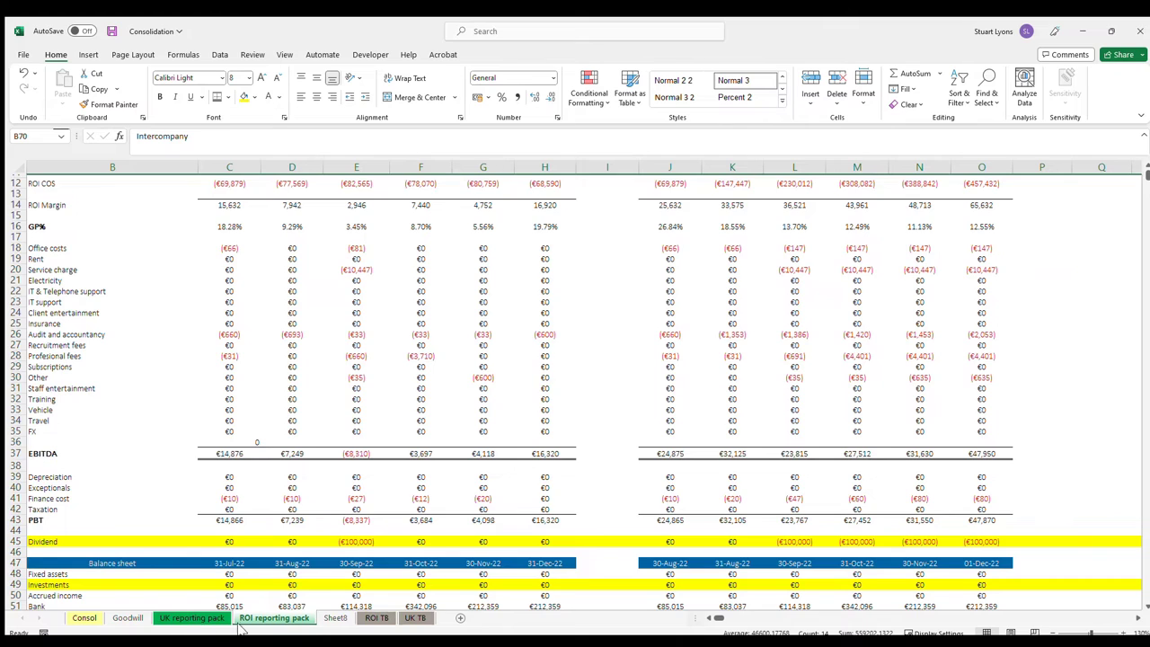
pyautogui.click(191, 619)
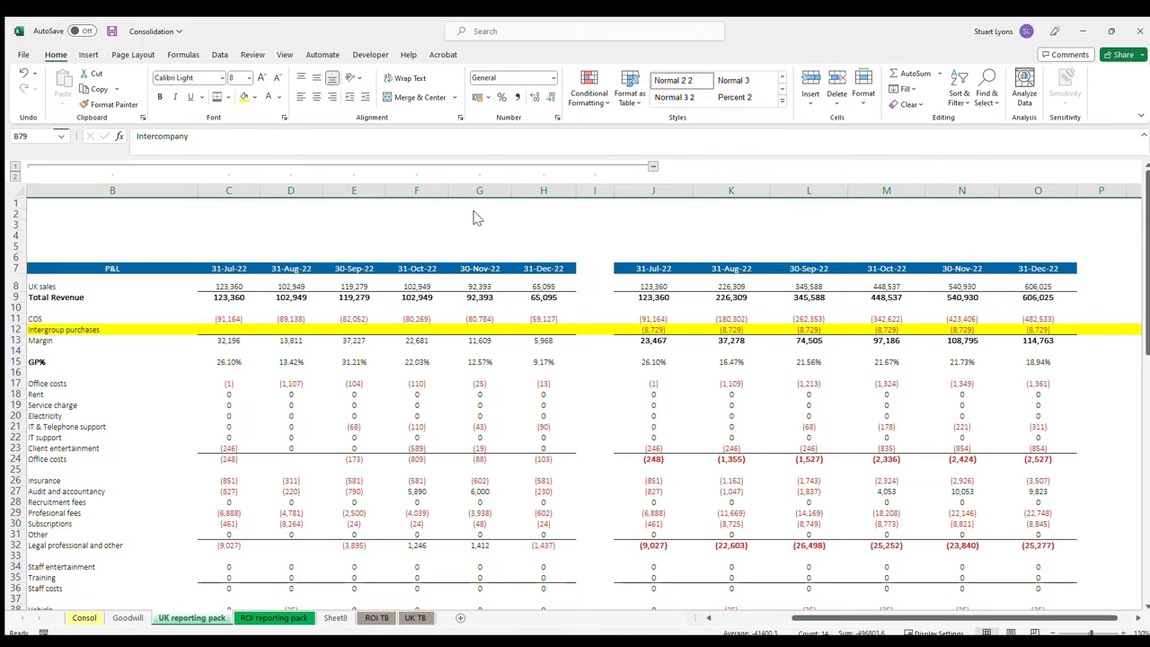
pyautogui.click(268, 619)
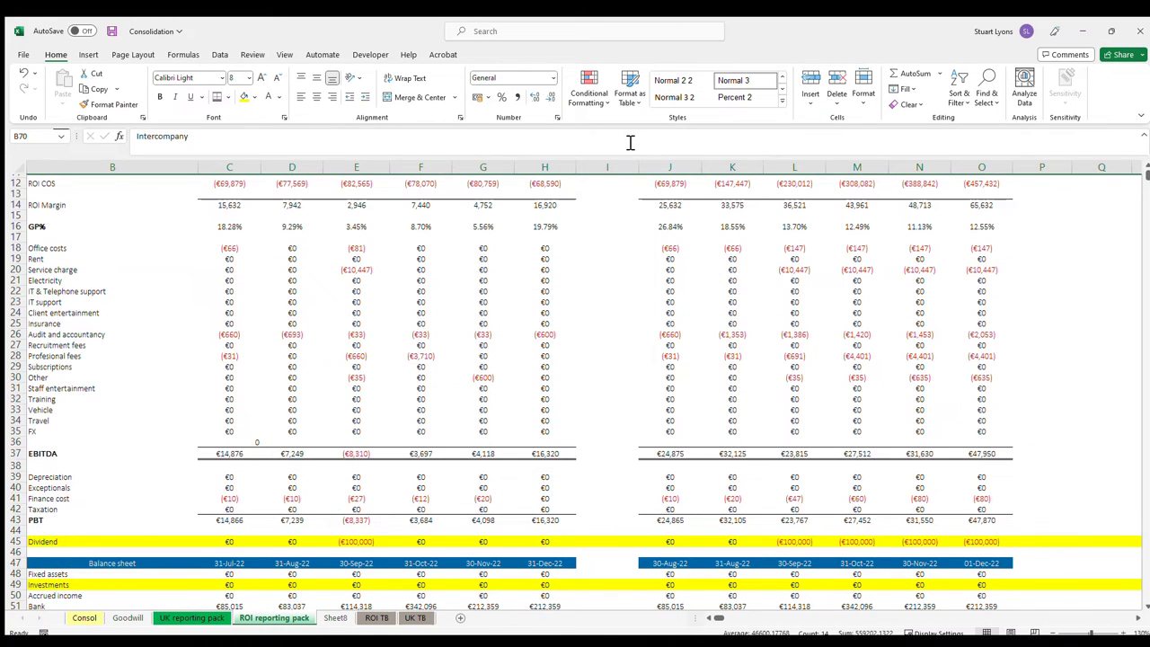
pyautogui.scroll(5, 261, 593)
pyautogui.click(192, 619)
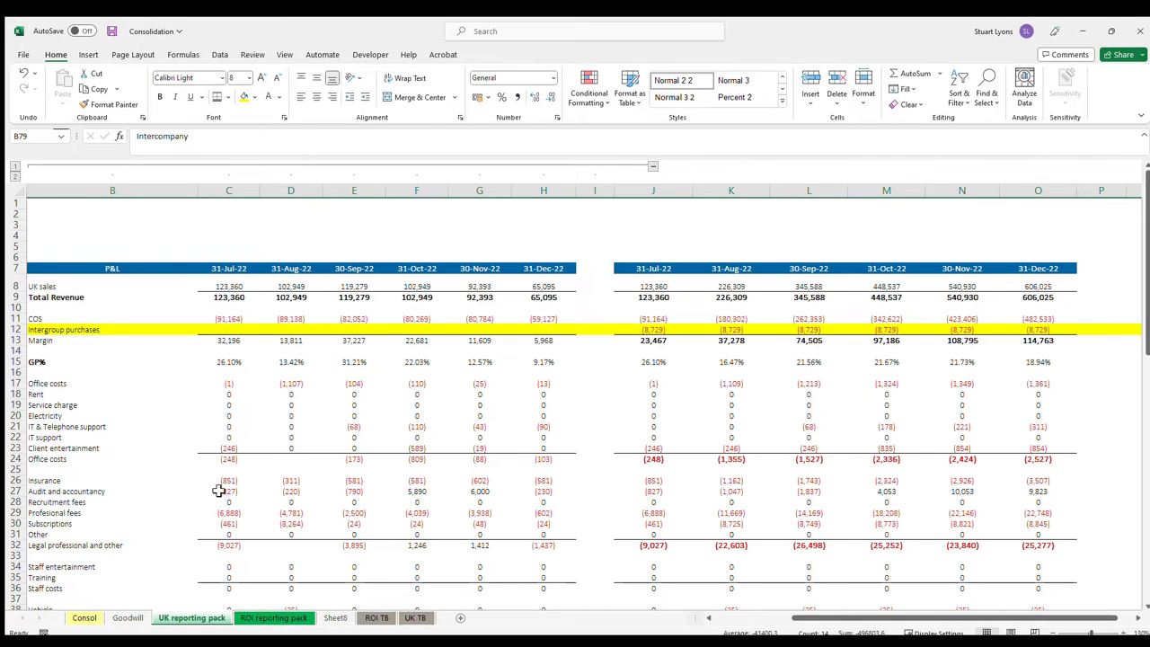
pyautogui.click(331, 415)
pyautogui.click(393, 437)
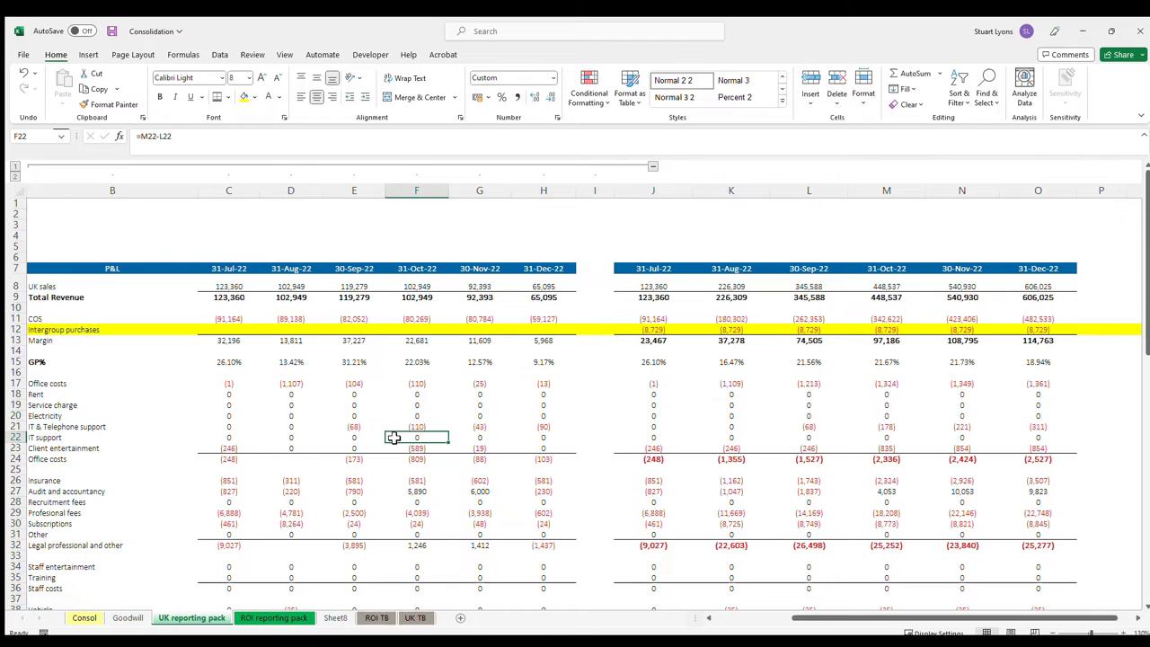
# - Examine the Consol sheet's account names, UK Limited, ROI Limited, Total Pre Consol, consol adjustment and YTD columns
pyautogui.click(77, 619)
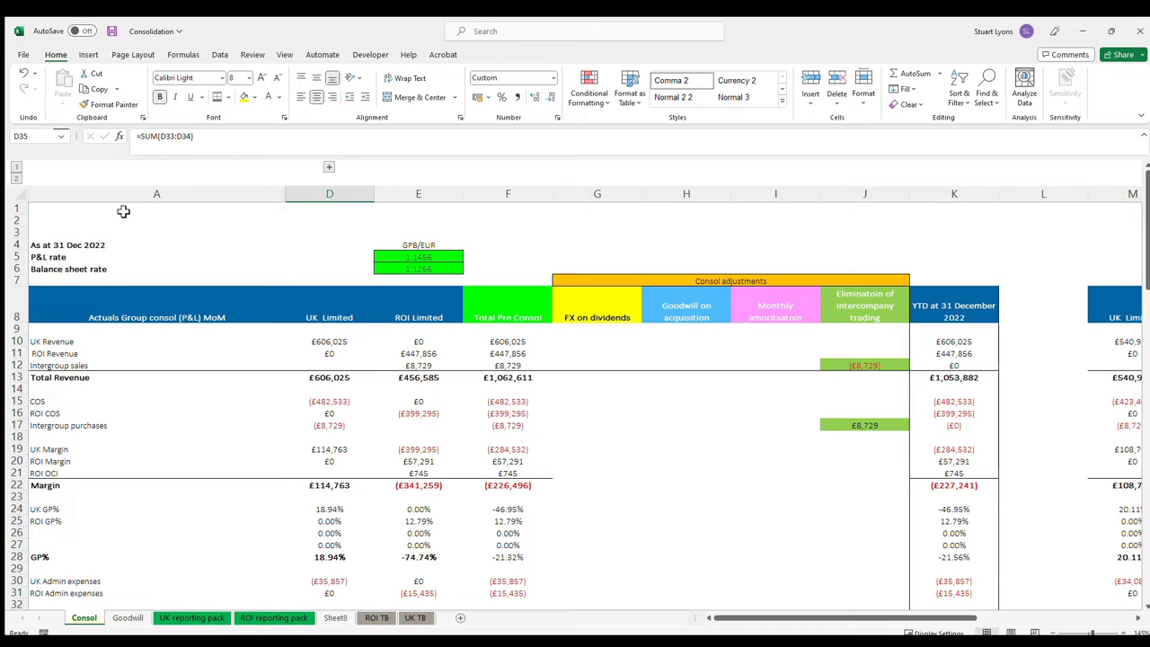
pyautogui.click(124, 193)
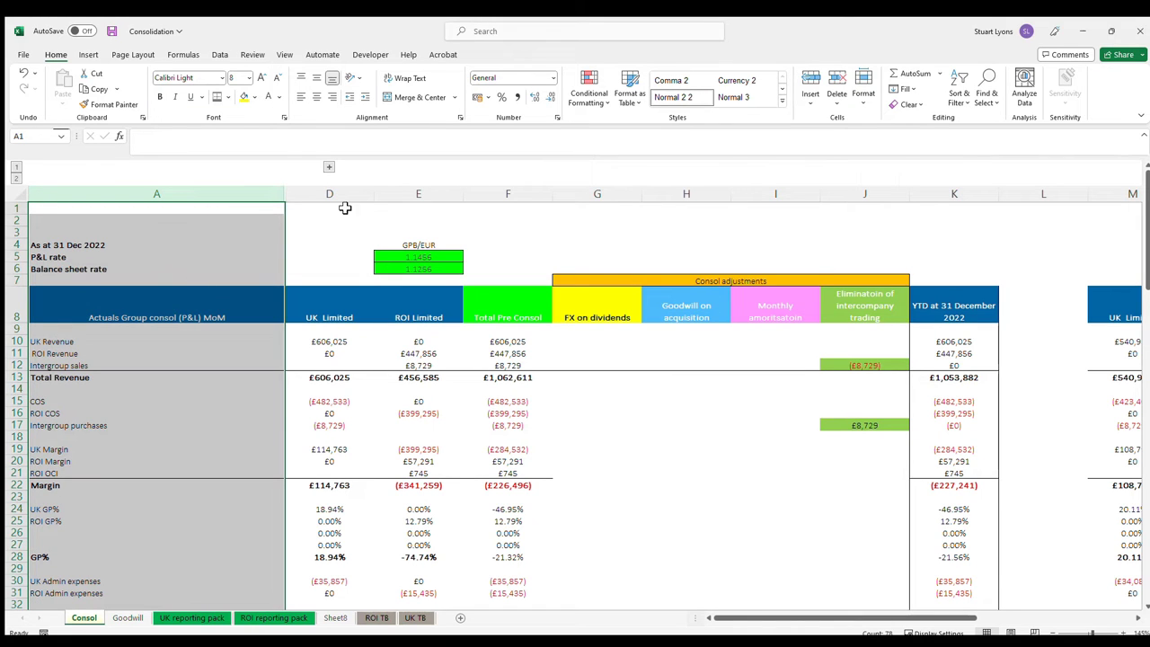
pyautogui.click(334, 193)
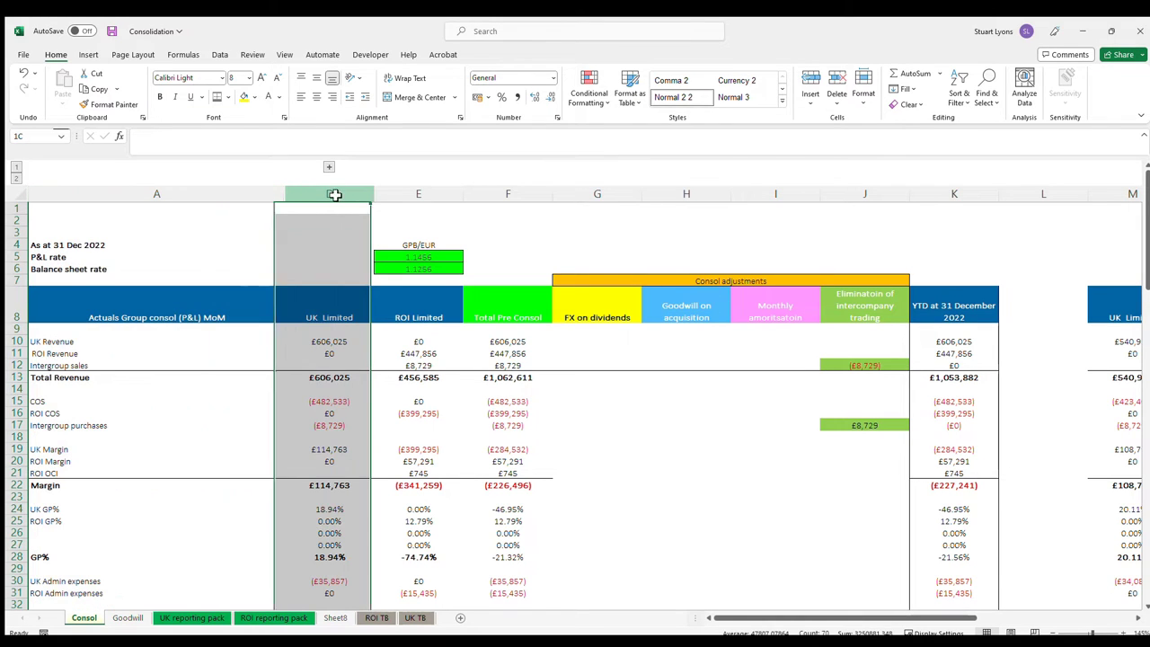
pyautogui.click(422, 197)
pyautogui.click(508, 194)
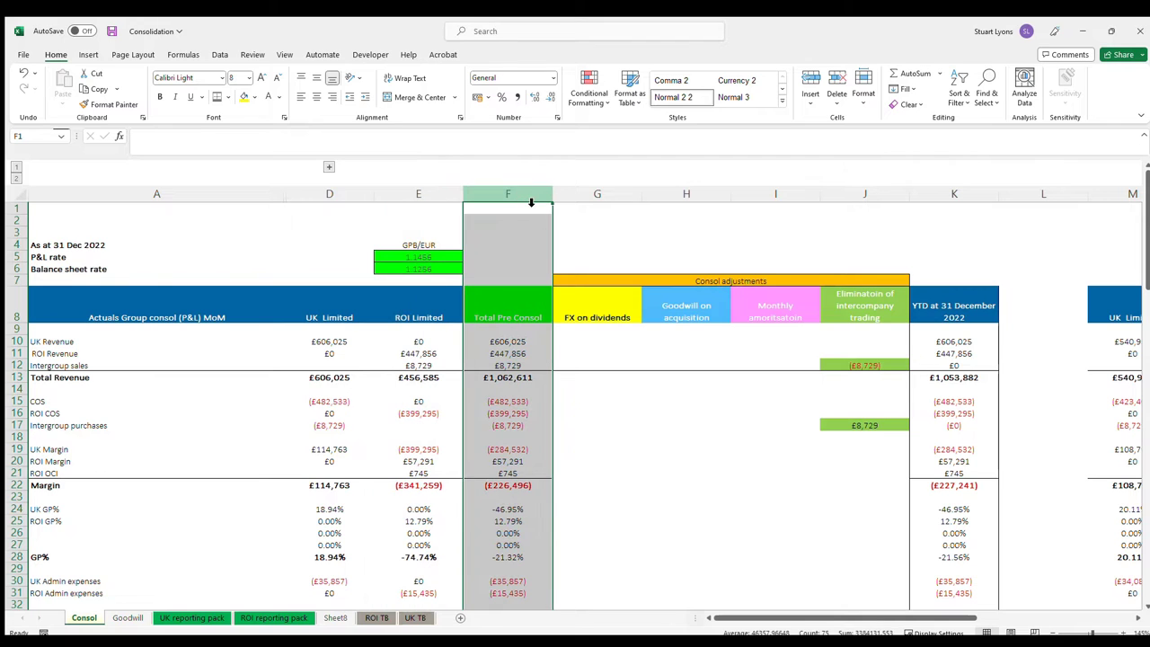
pyautogui.moveTo(597, 194); pyautogui.dragTo(865, 196)
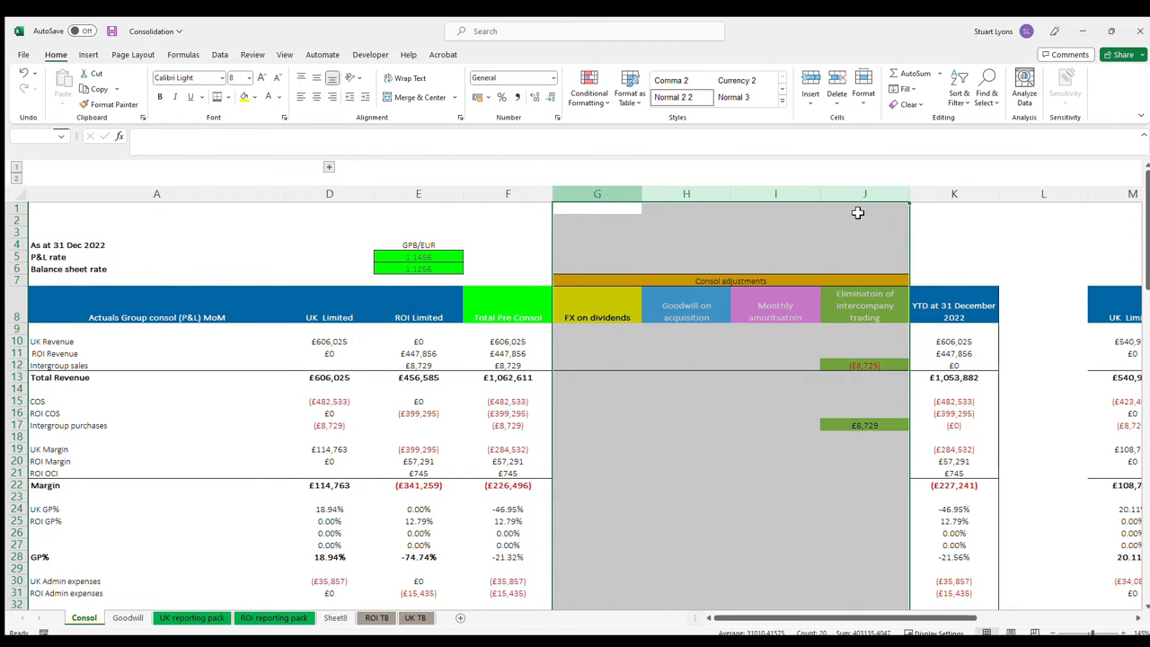
pyautogui.click(973, 196)
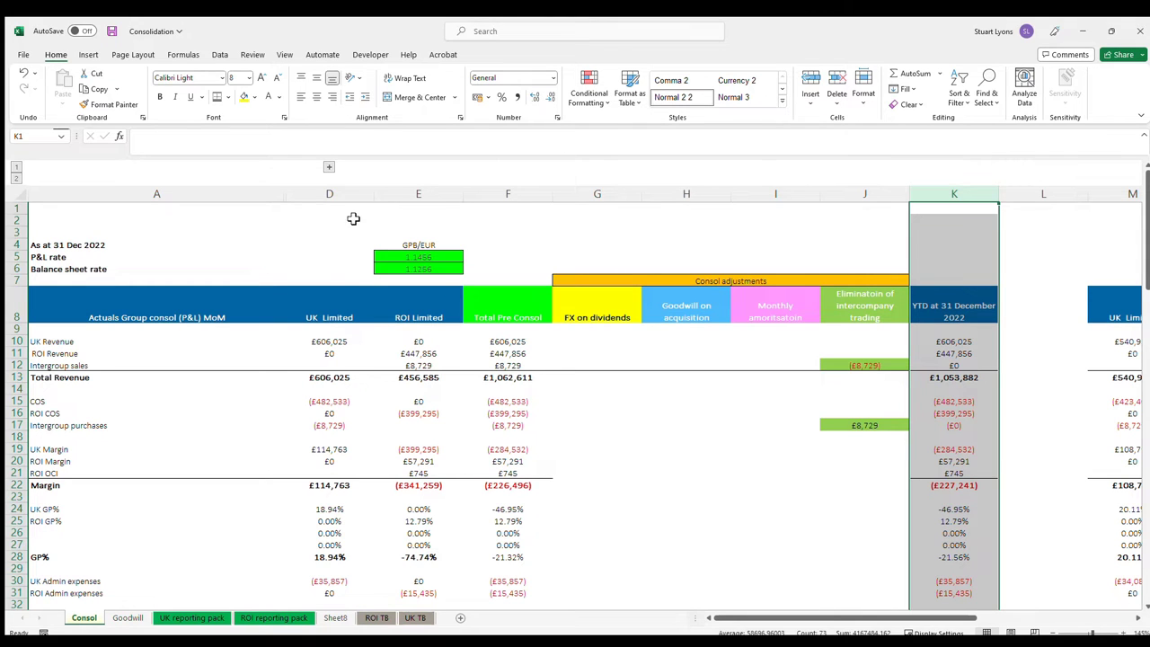
# - Go to the source of UK Limited's UK Revenue formula and copy the P&L header's formatting onto the Group mapping heading in A7
pyautogui.click(329, 353)
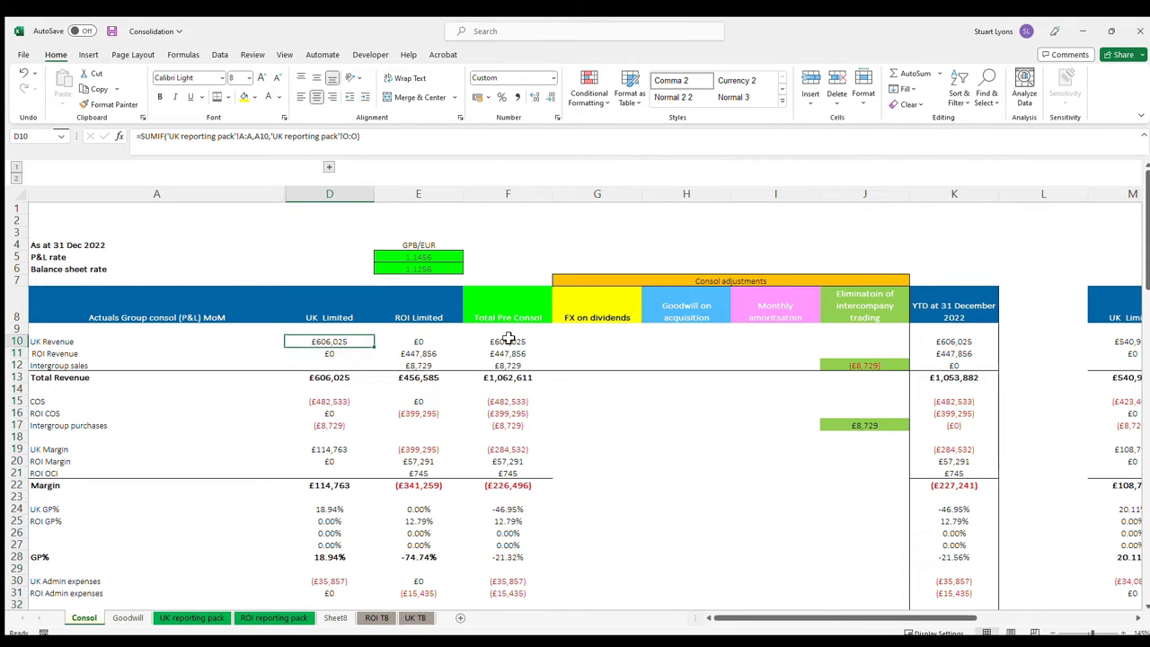
pyautogui.hotkey('ctrl', '[')
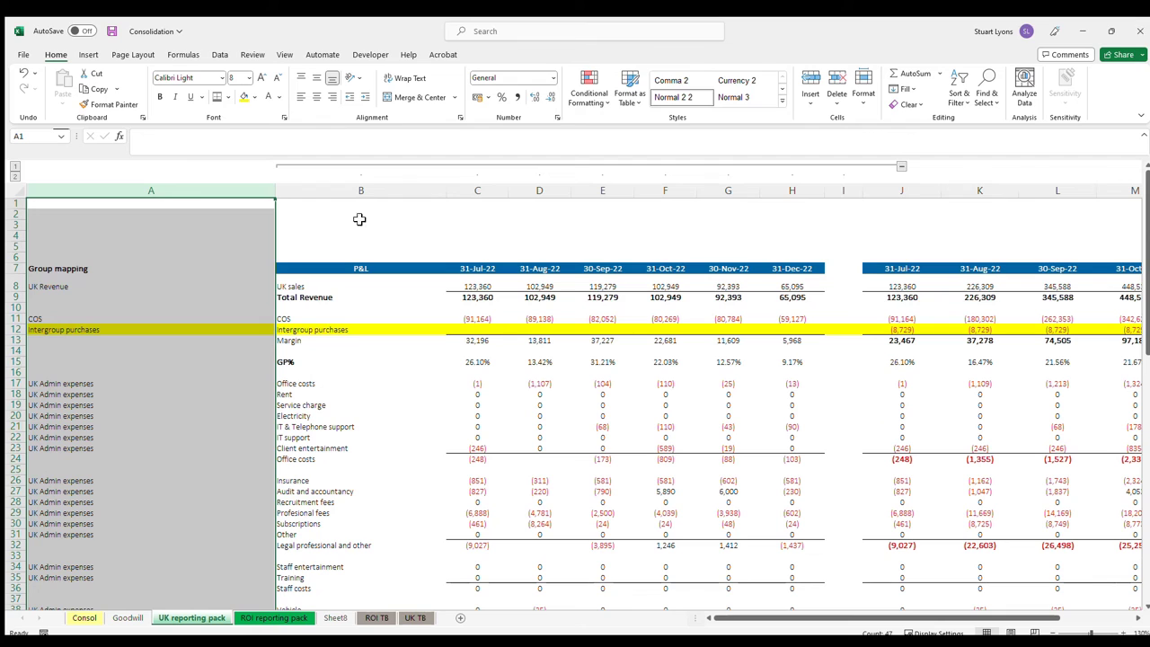
pyautogui.click(316, 267)
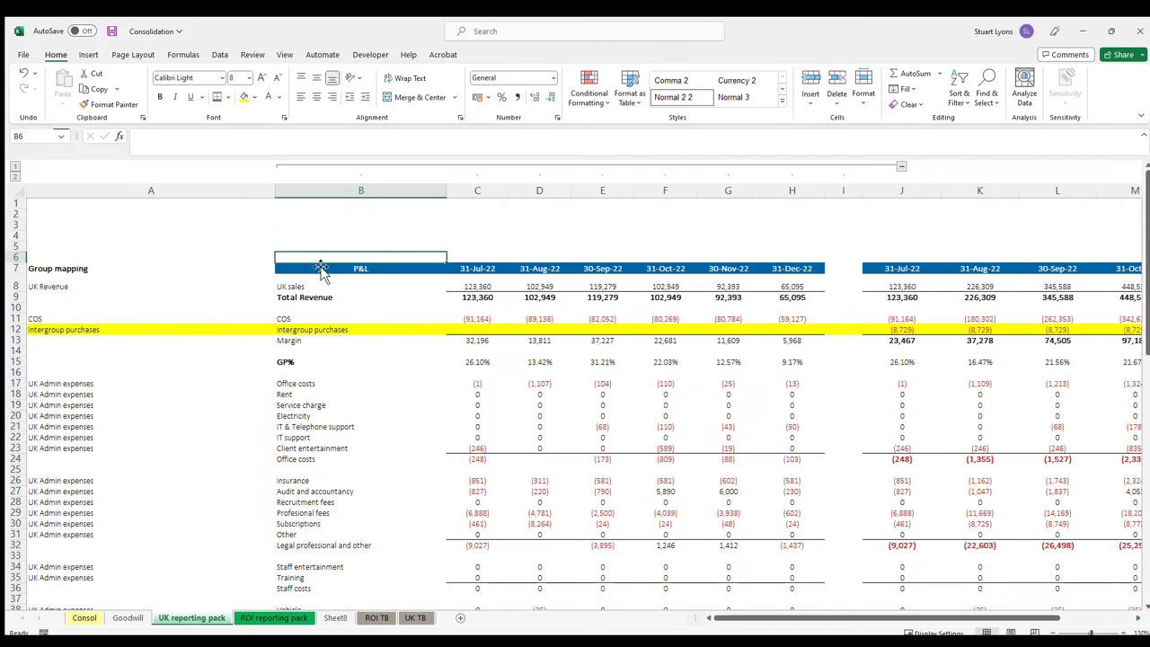
pyautogui.click(115, 105)
pyautogui.click(90, 268)
# - Examine the year-to-date columns of the UK reporting pack by moving along row 7 from column L to Y
pyautogui.click(1060, 268)
pyautogui.press('Right')
pyautogui.press('Right')
pyautogui.press('Right')
pyautogui.press('Right')
pyautogui.press('Right')
pyautogui.press('Right')
pyautogui.press('Right')
pyautogui.press('Right')
pyautogui.press('Right')
pyautogui.press('Right')
pyautogui.press('Right')
pyautogui.press('Right')
pyautogui.press('Right')
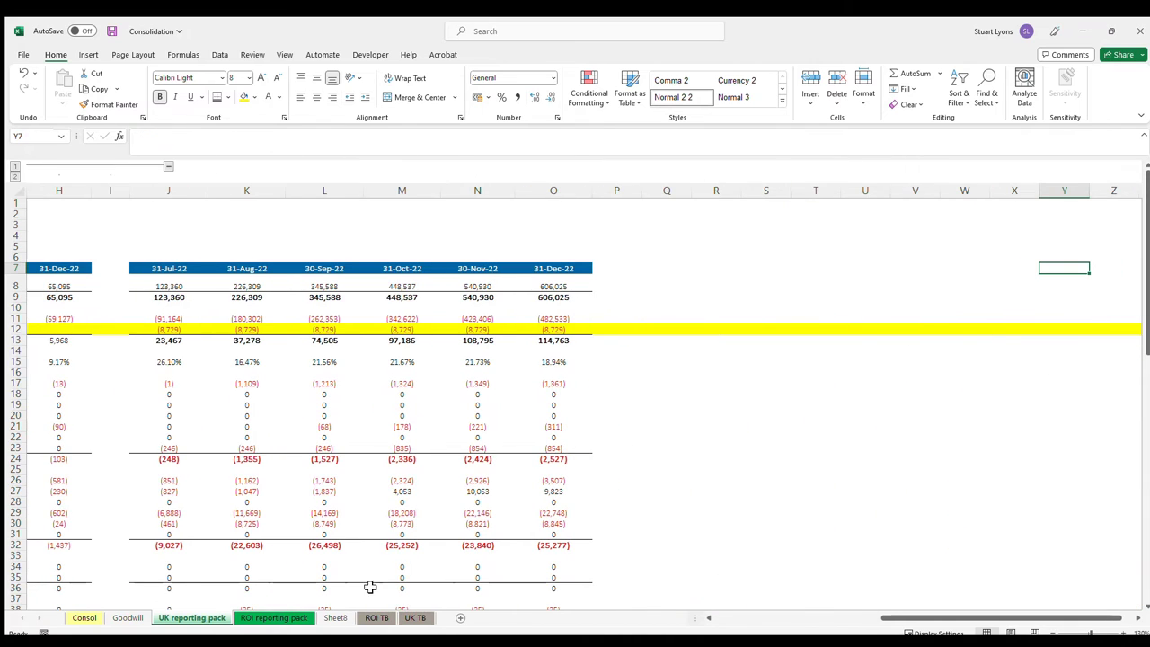
# - Examine the UK Limited figures on the Consol sheet from the P&L through to the balance check
pyautogui.click(84, 617)
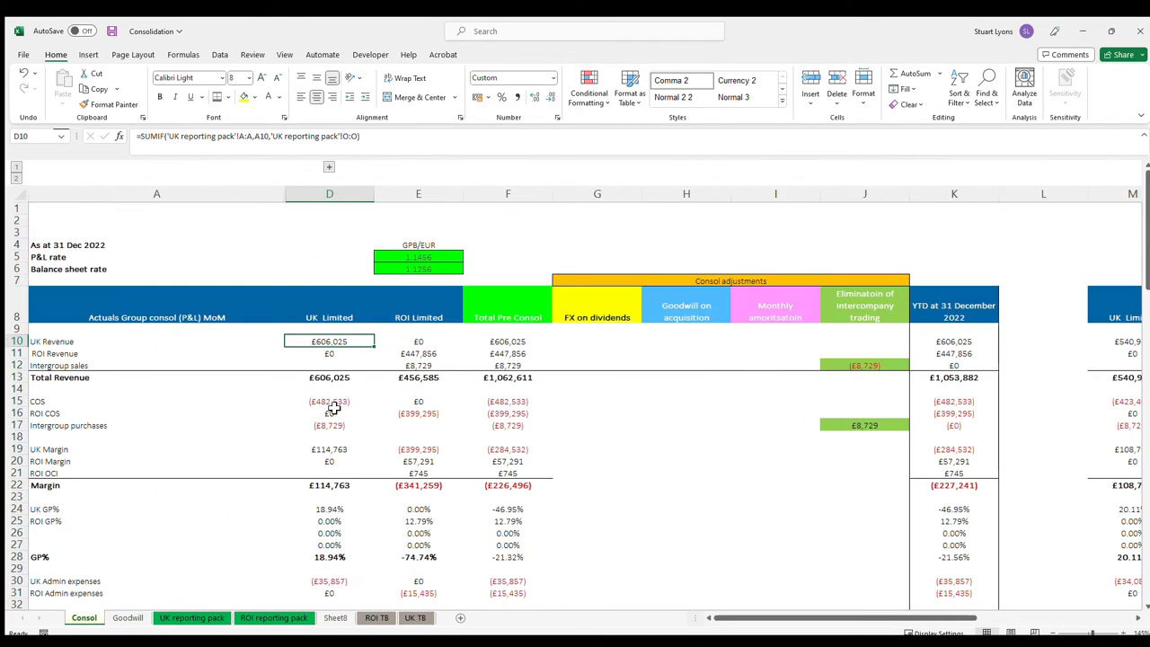
pyautogui.click(342, 406)
pyautogui.scroll(-12, 342, 404)
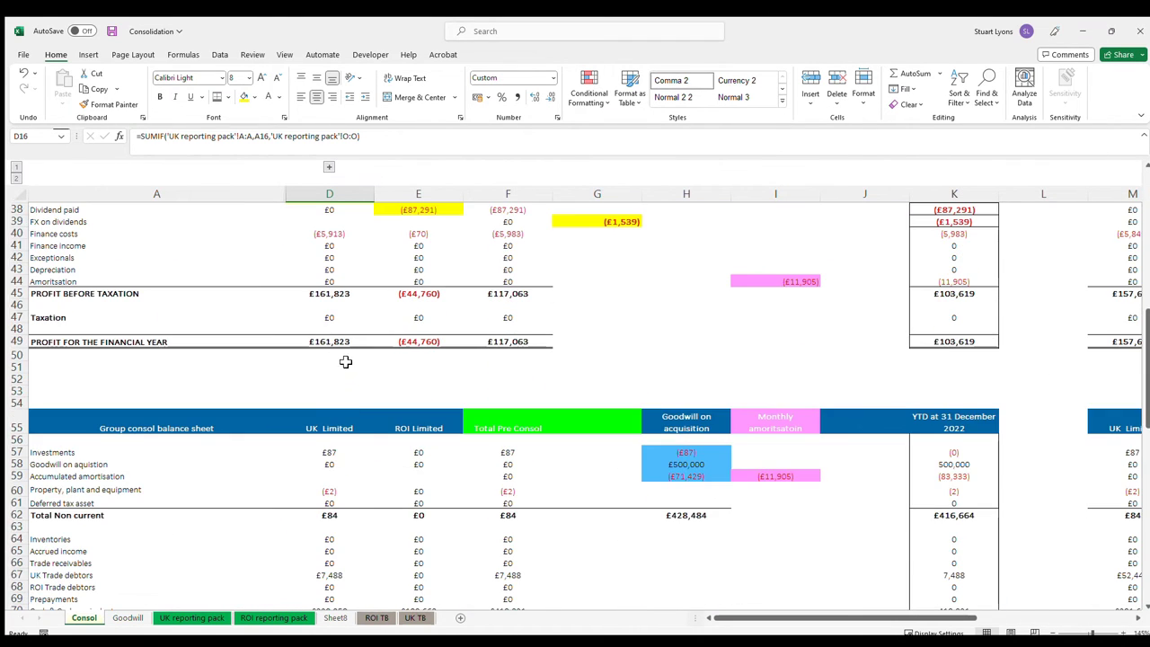
pyautogui.scroll(7, 344, 363)
pyautogui.scroll(-20, 344, 320)
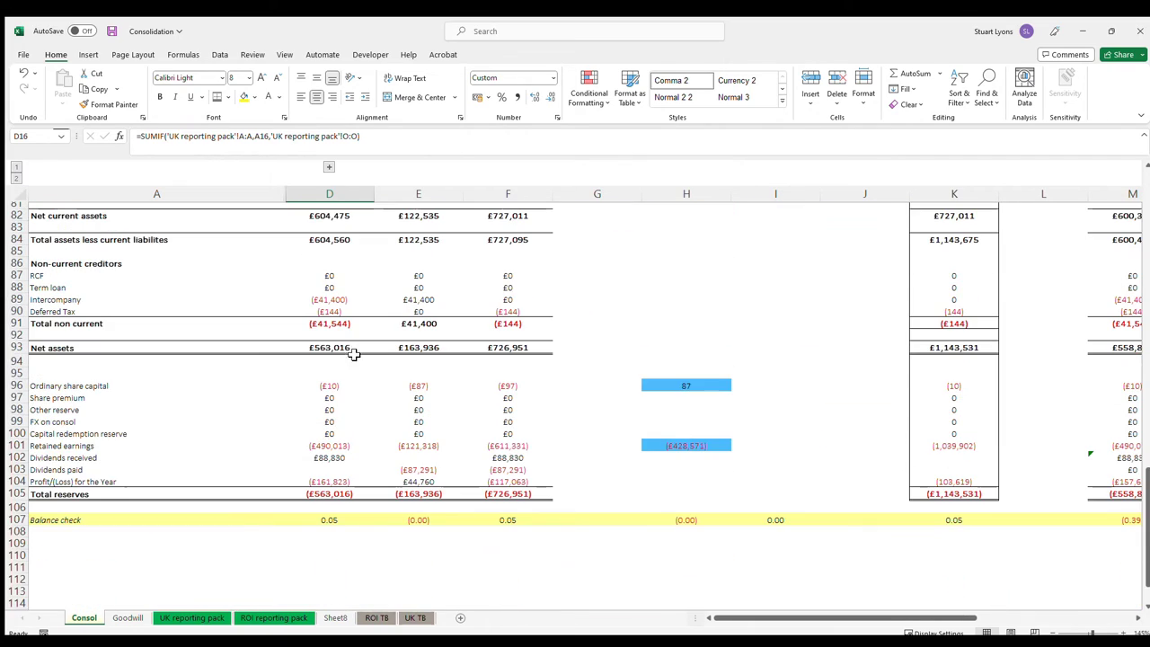
pyautogui.scroll(20, 343, 454)
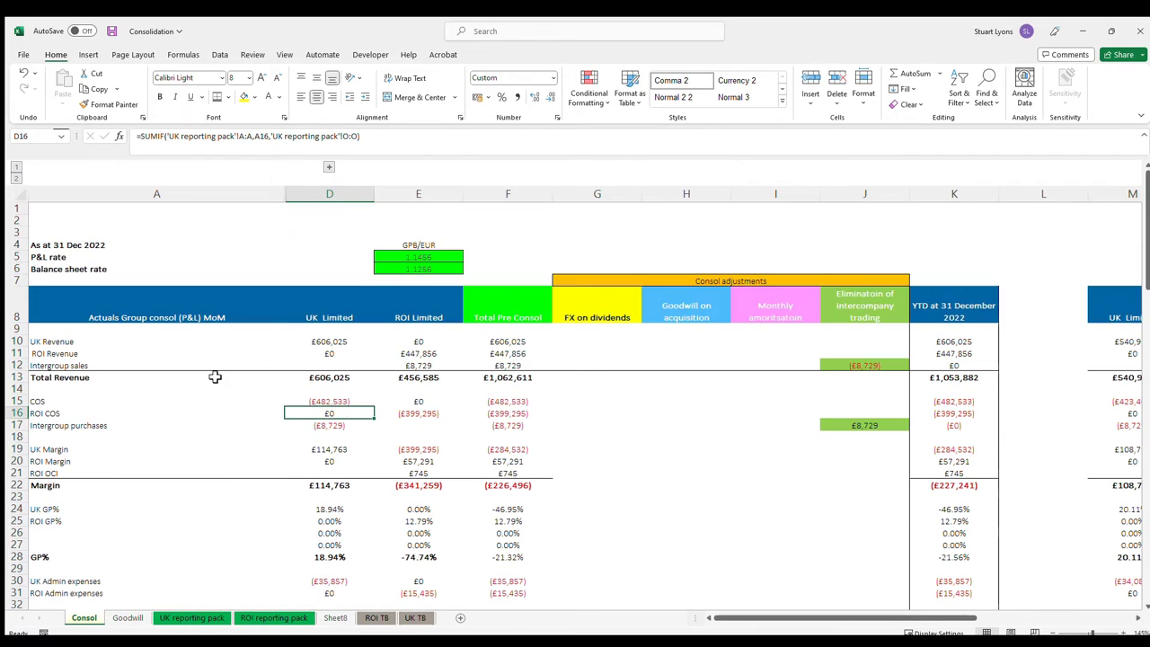
# - Inspect the ROI Limited UK Revenue formula on the Consol sheet and follow it to its source in the ROI reporting pack
pyautogui.click(421, 351)
pyautogui.doubleClick(435, 339)
pyautogui.press('Escape')
pyautogui.hotkey('ctrl', '[')
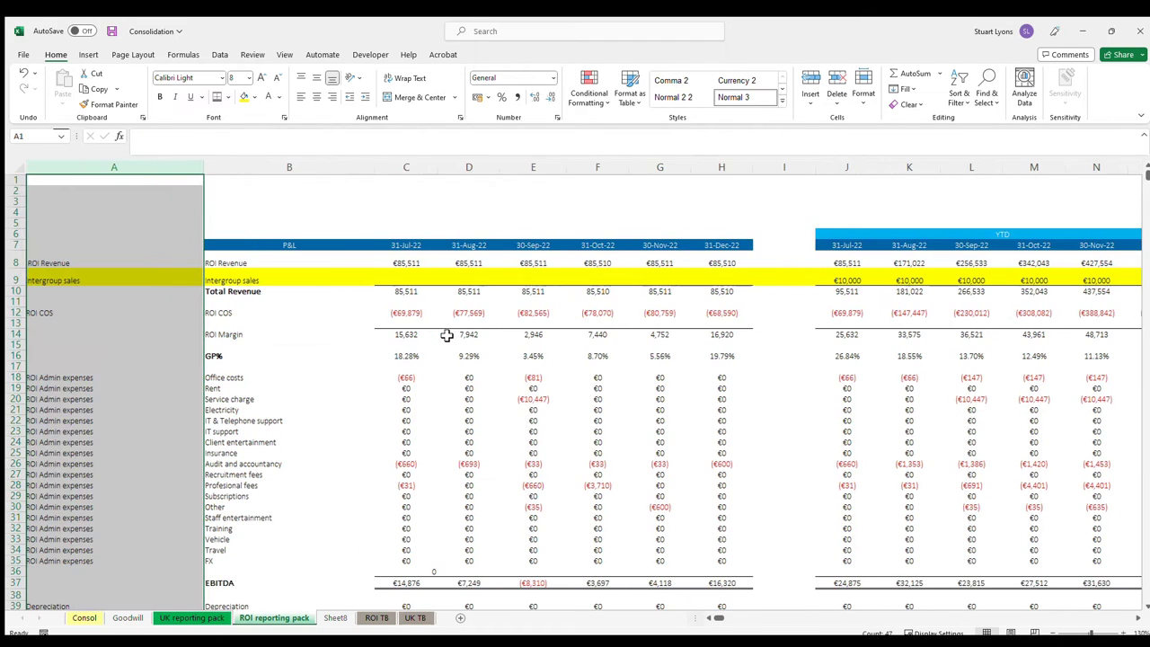
# - Copy the P&L header's formatting to cell A7 of the ROI reporting pack and enter the heading "Group mapping"
pyautogui.click(261, 245)
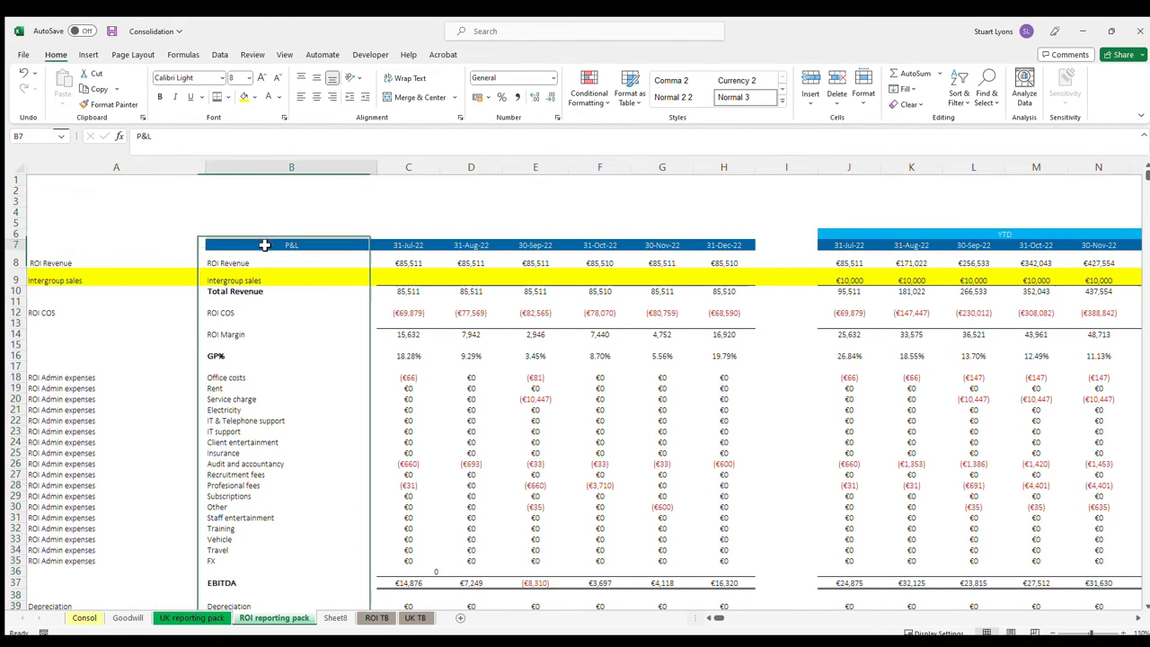
pyautogui.click(107, 104)
pyautogui.click(97, 246)
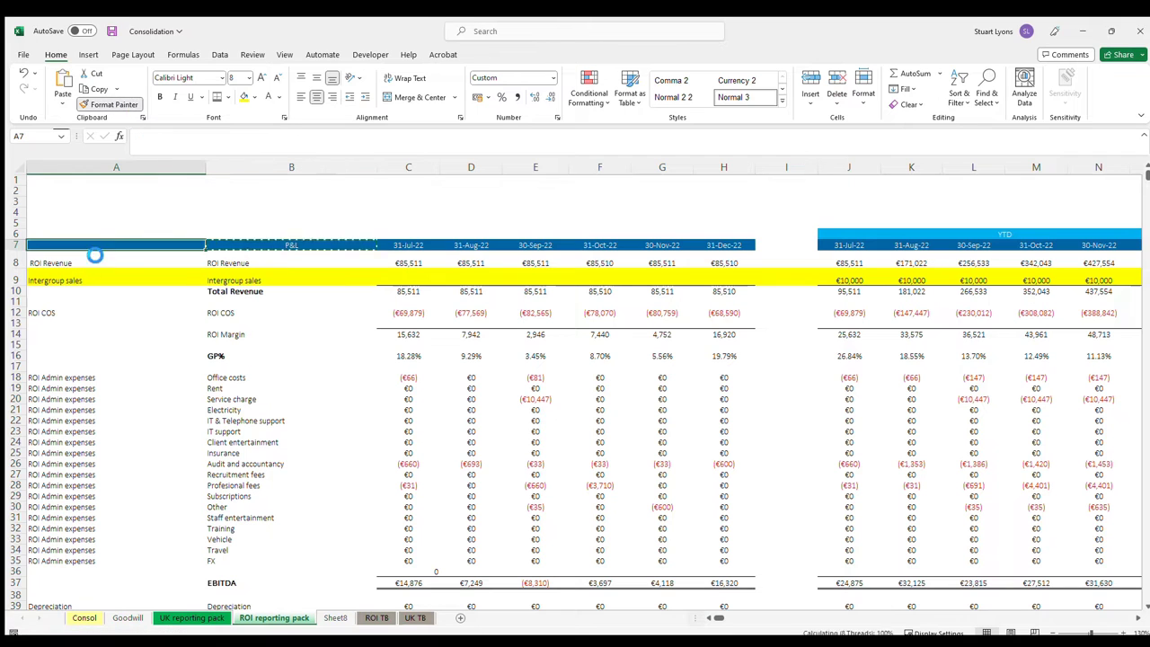
pyautogui.write('Group mapping')
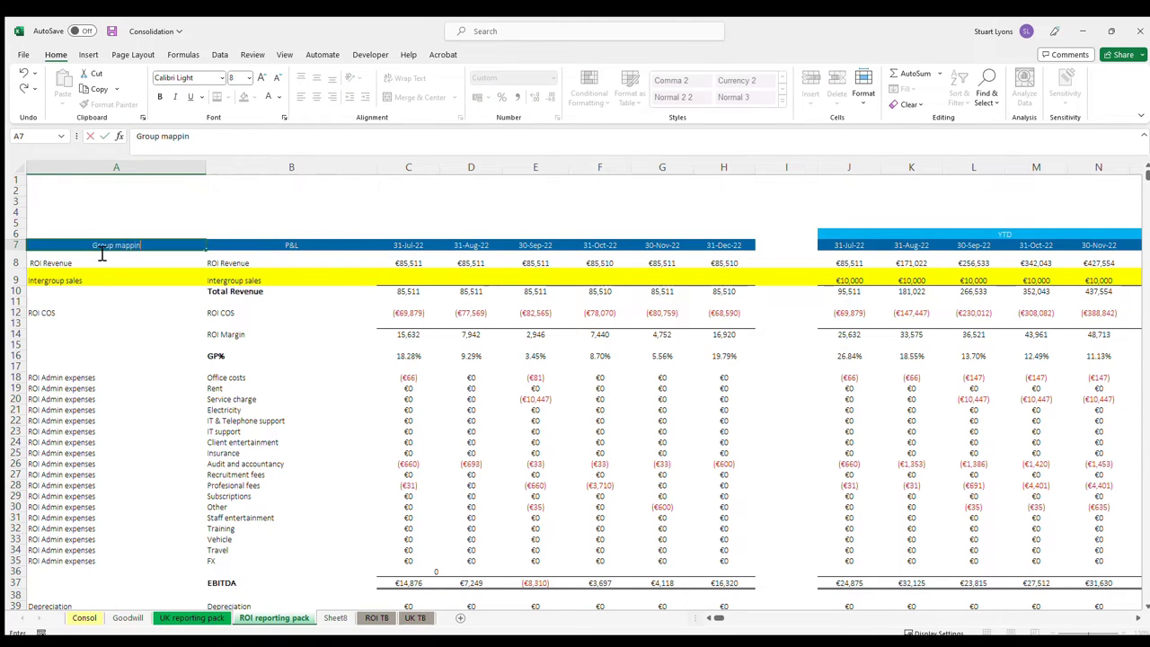
pyautogui.press('Return')
# - Return to the Consol sheet and examine how the ROI Limited UK Revenue formula divides by the P&L rate
pyautogui.click(83, 618)
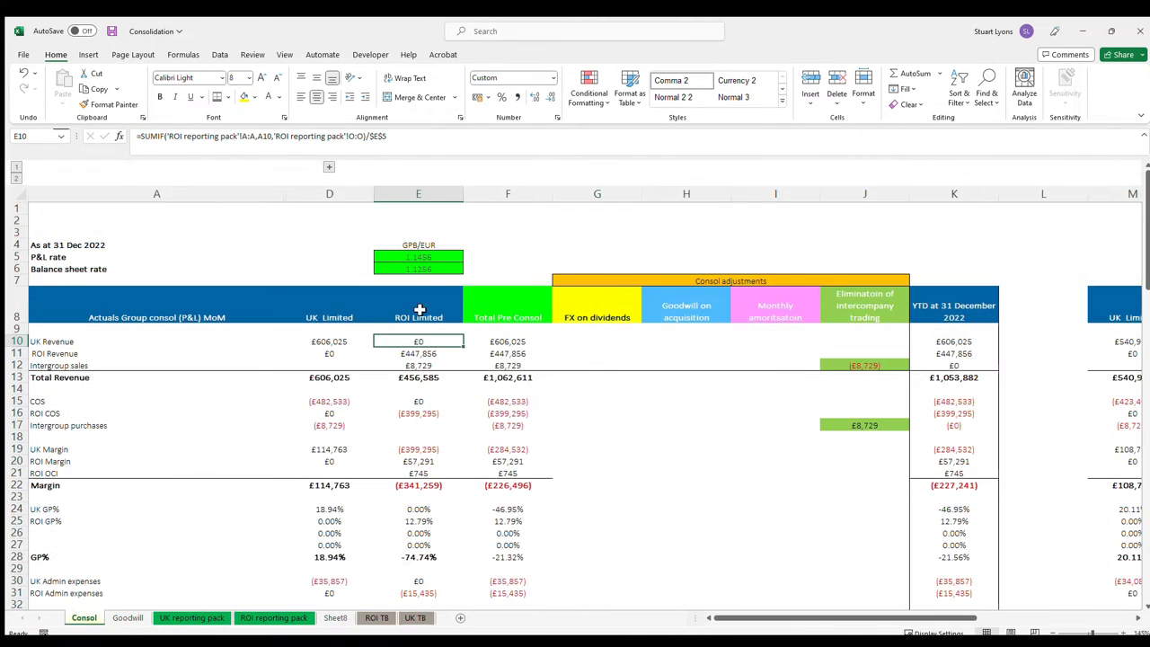
pyautogui.press('F2')
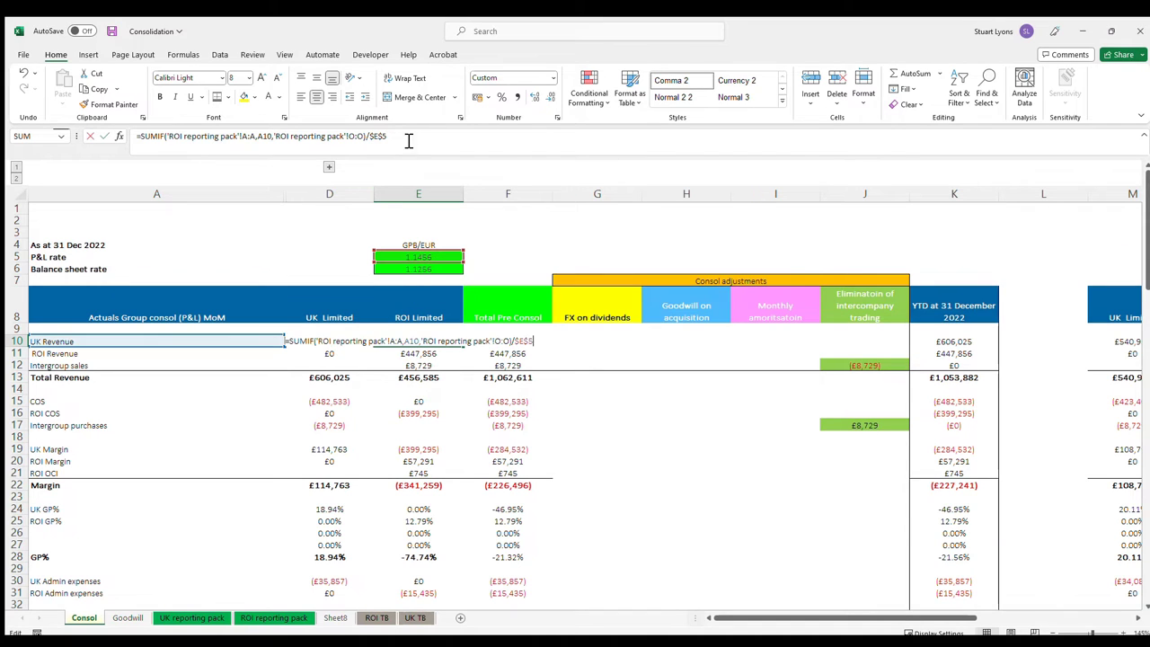
pyautogui.press('Escape')
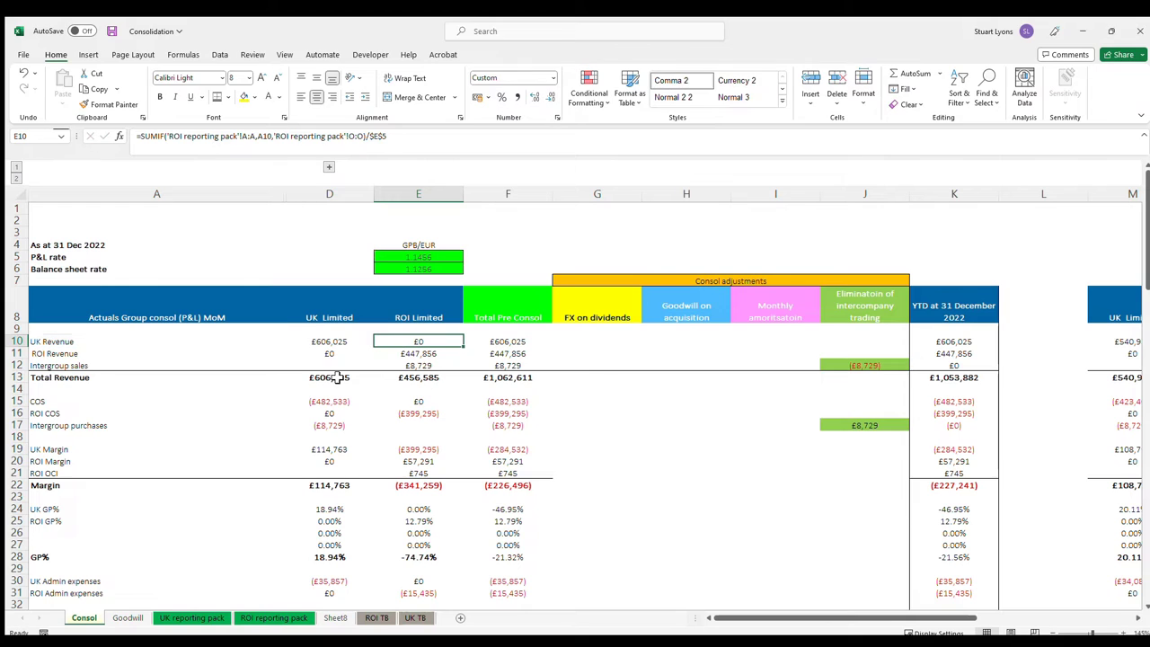
pyautogui.press('F2')
pyautogui.press('Escape')
pyautogui.press('F2')
pyautogui.press('Escape')
# - Examine the GBP/EUR P&L rate and balance sheet rate cells above the Consol table
pyautogui.click(454, 259)
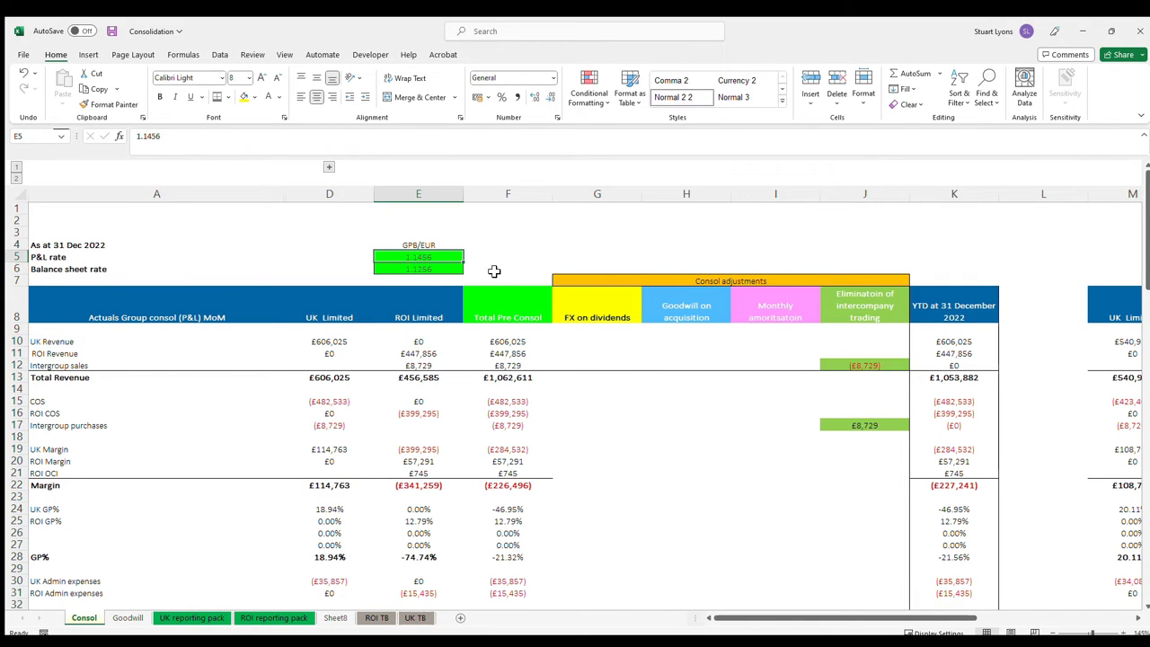
pyautogui.press('F2')
pyautogui.press('Escape')
pyautogui.click(444, 268)
pyautogui.press('F2')
pyautogui.press('Escape')
pyautogui.scroll(-7, 436, 317)
pyautogui.scroll(7, 438, 317)
pyautogui.click(445, 258)
pyautogui.click(423, 270)
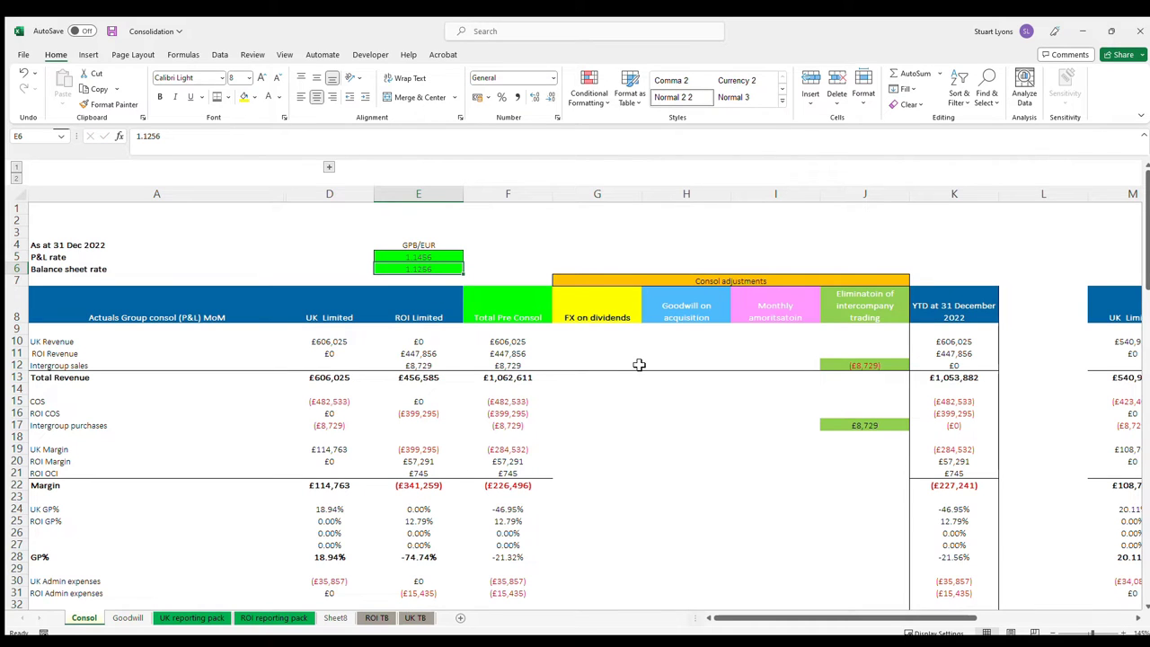
# - Check the ROI Limited revenue, cost and margin cells, and fill the ROI OCI cell E21 with yellow
pyautogui.click(419, 343)
pyautogui.click(421, 357)
pyautogui.click(419, 365)
pyautogui.click(418, 412)
pyautogui.click(420, 449)
pyautogui.click(421, 462)
pyautogui.click(419, 474)
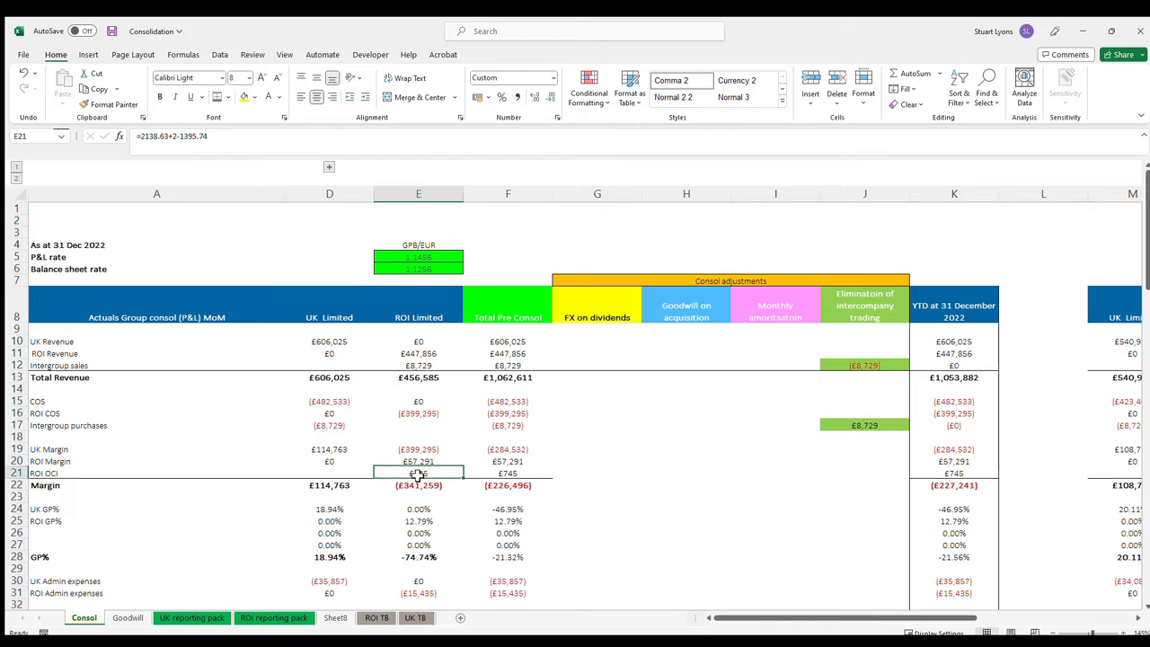
pyautogui.click(244, 96)
pyautogui.press('F2')
pyautogui.press('Escape')
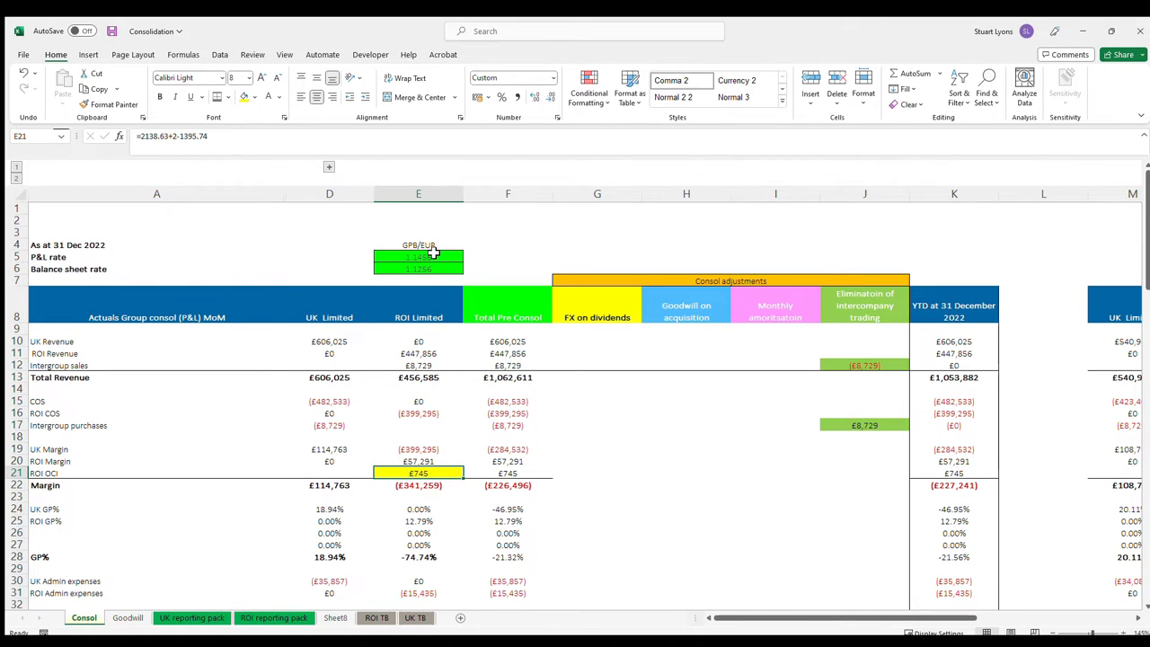
# - Examine the Consol sheet's P&L and balance sheet, and inspect the ROI OCI formula in the ROI Limited column
pyautogui.scroll(-5, 433, 251)
pyautogui.scroll(5, 433, 256)
pyautogui.scroll(-15, 433, 261)
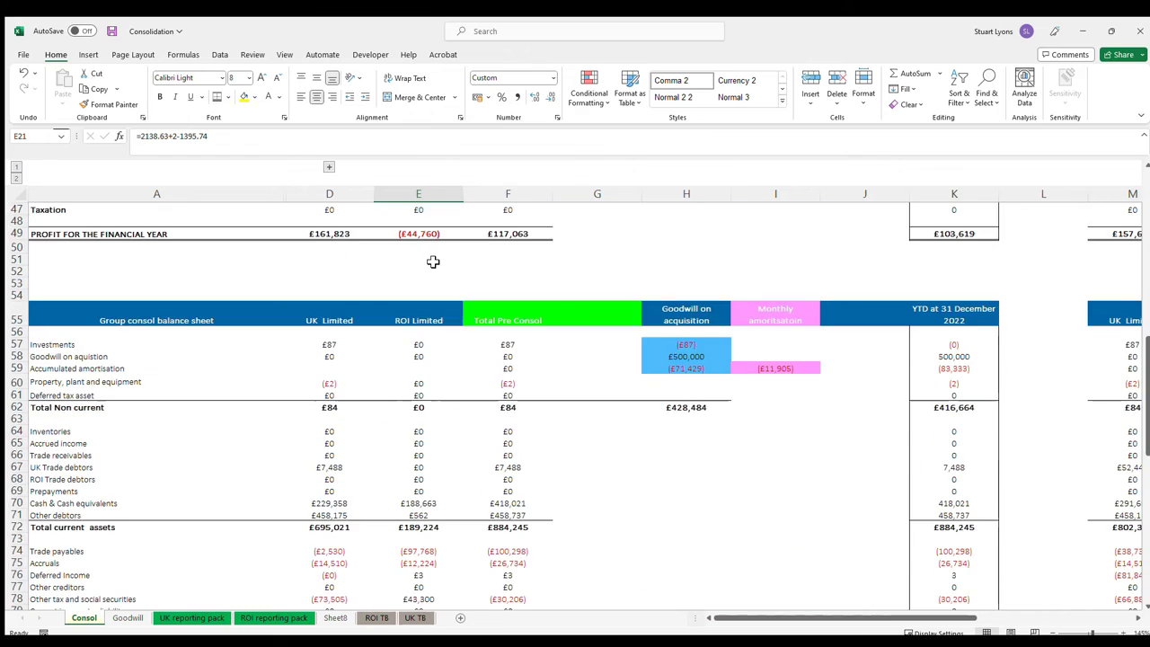
pyautogui.scroll(-5, 433, 261)
pyautogui.scroll(20, 419, 329)
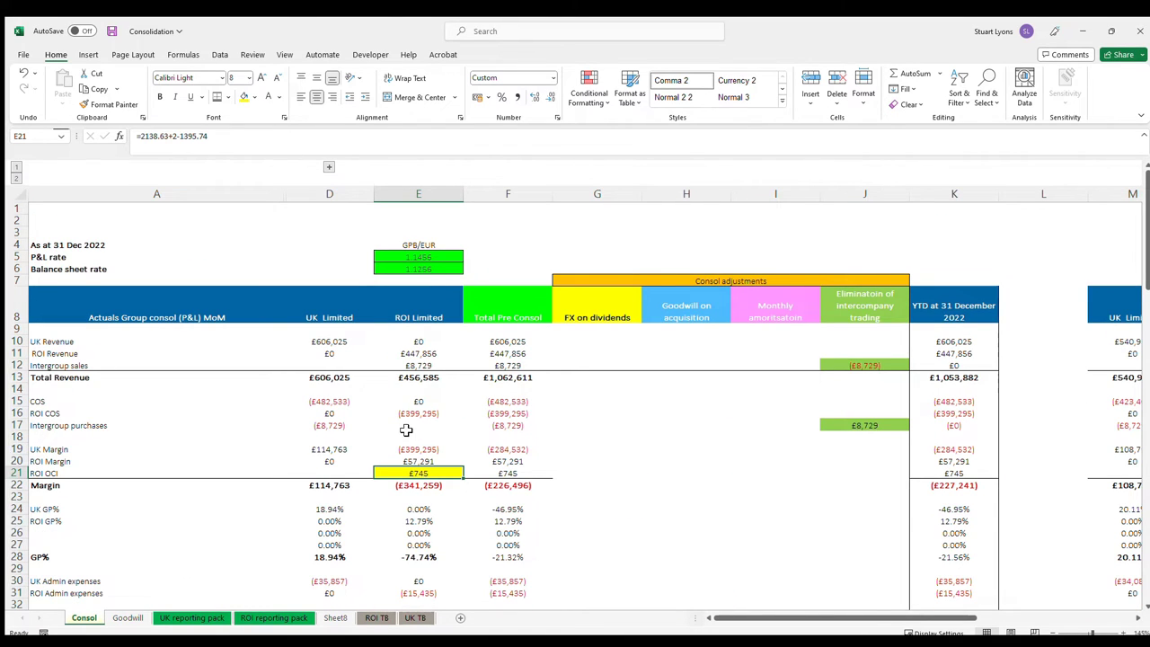
pyautogui.press('F1')
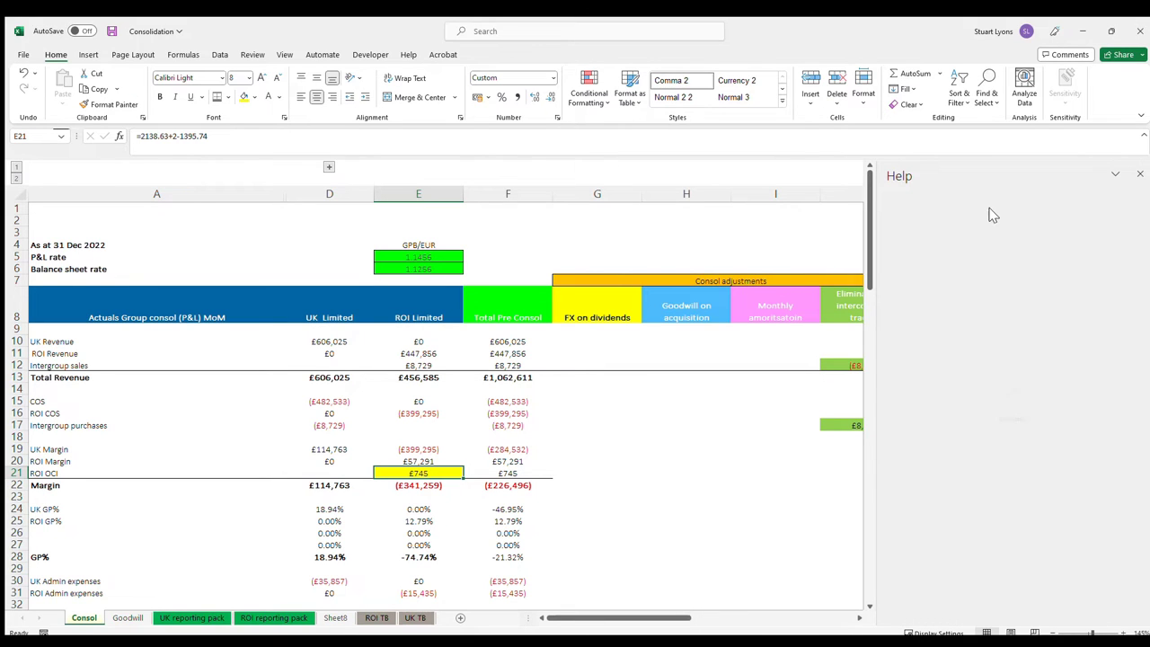
pyautogui.click(1139, 173)
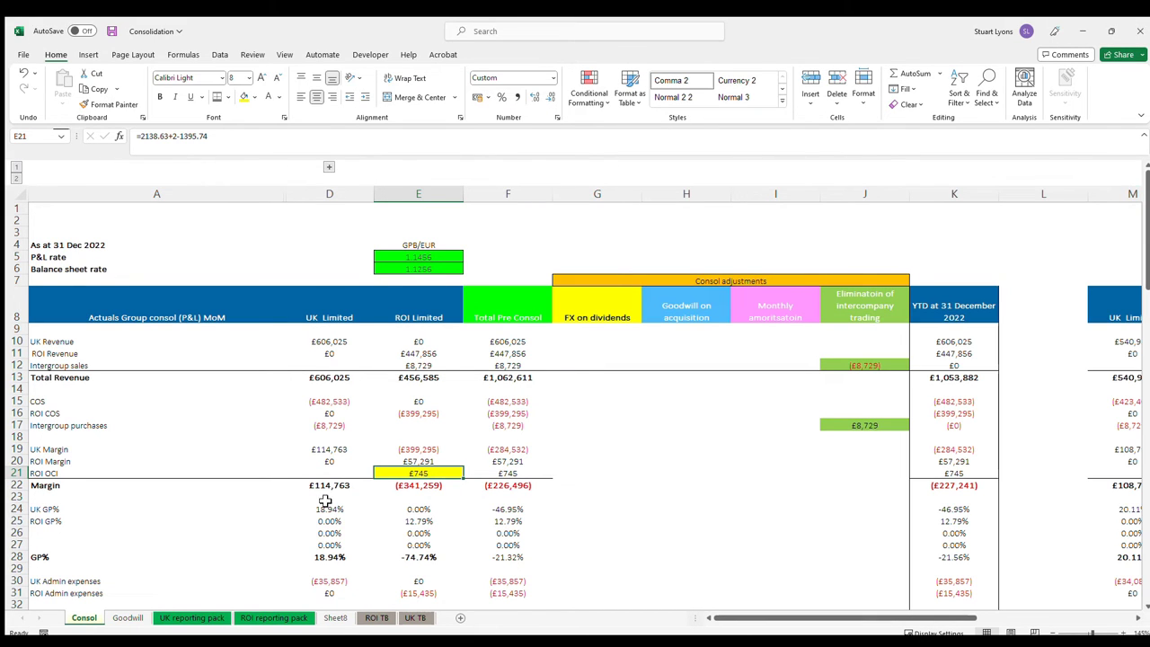
pyautogui.doubleClick(419, 473)
pyautogui.press('Escape')
# - Compare the UK Revenue formulas in the UK Limited and ROI Limited columns
pyautogui.click(342, 193)
pyautogui.click(333, 342)
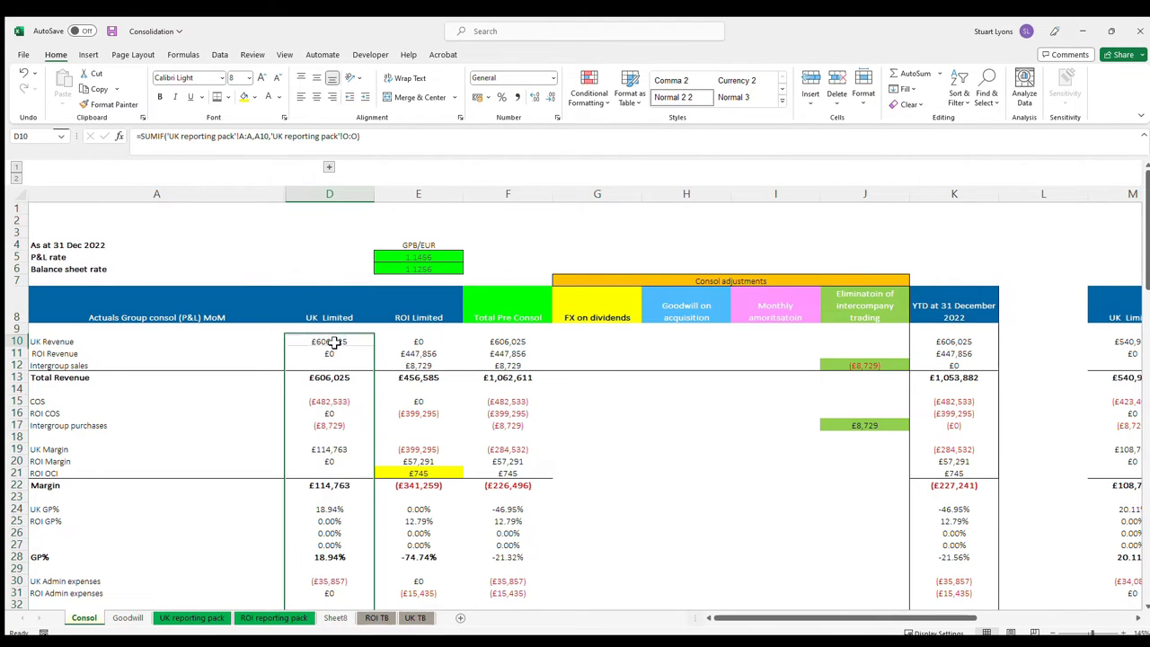
pyautogui.press('F2')
pyautogui.press('Escape')
pyautogui.click(415, 343)
pyautogui.press('F2')
pyautogui.press('Escape')
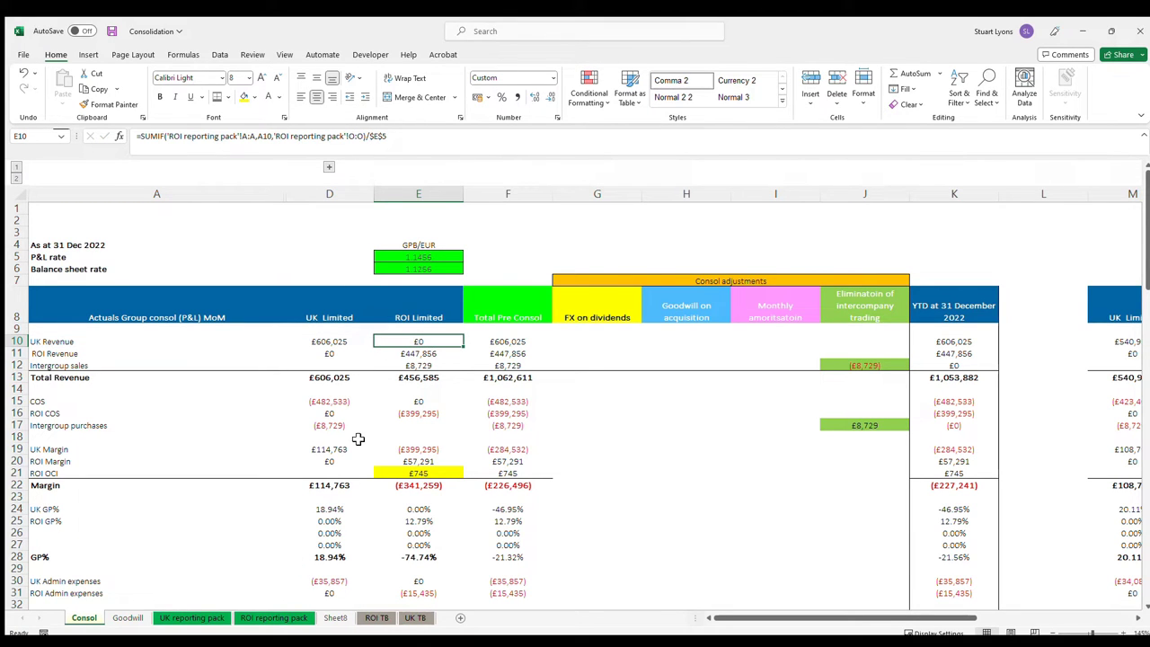
# - Follow UK Limited's UK Revenue formula back to the Group mapping column, checking the ROI and UK reporting packs
pyautogui.press('Left')
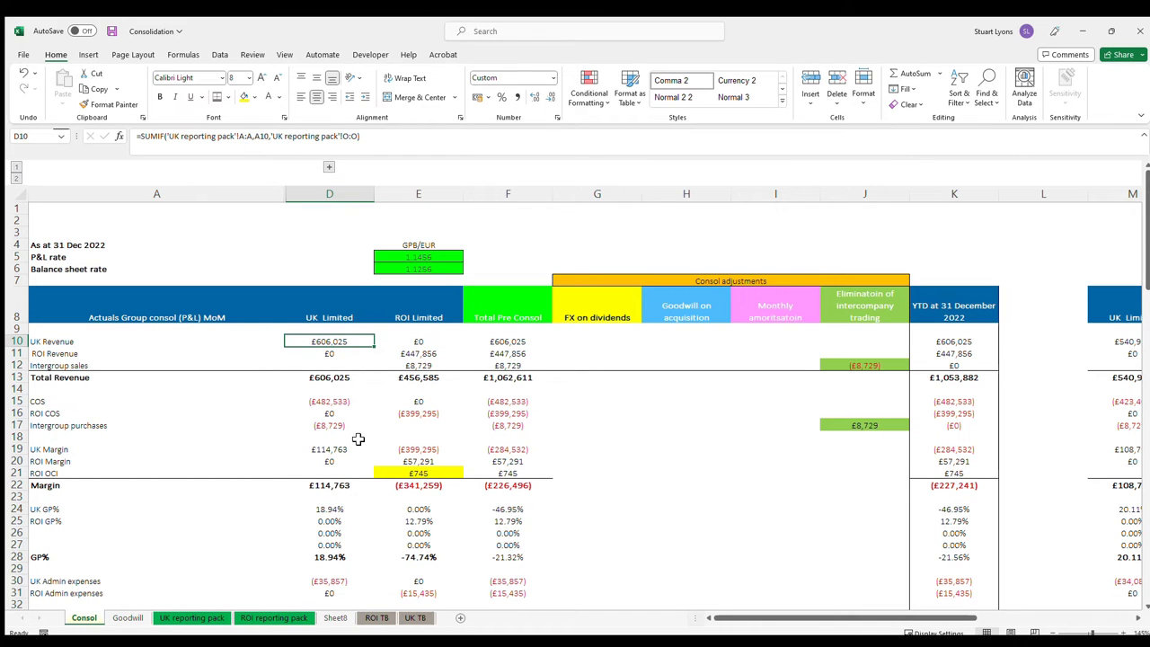
pyautogui.hotkey('ctrl', '[')
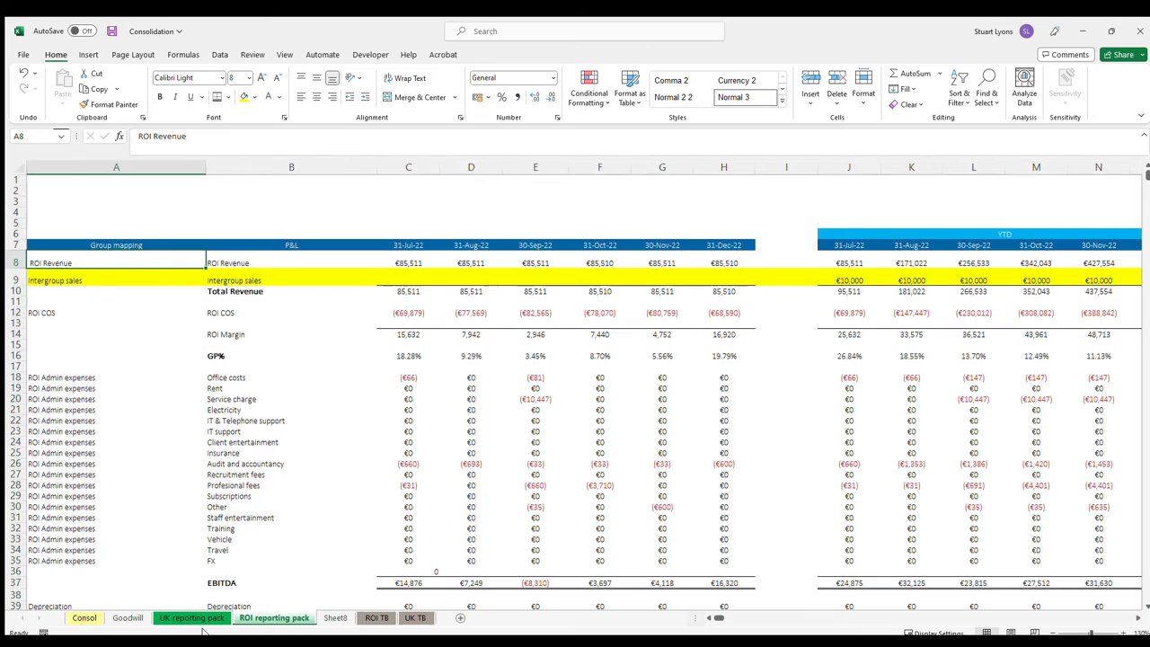
pyautogui.click(209, 620)
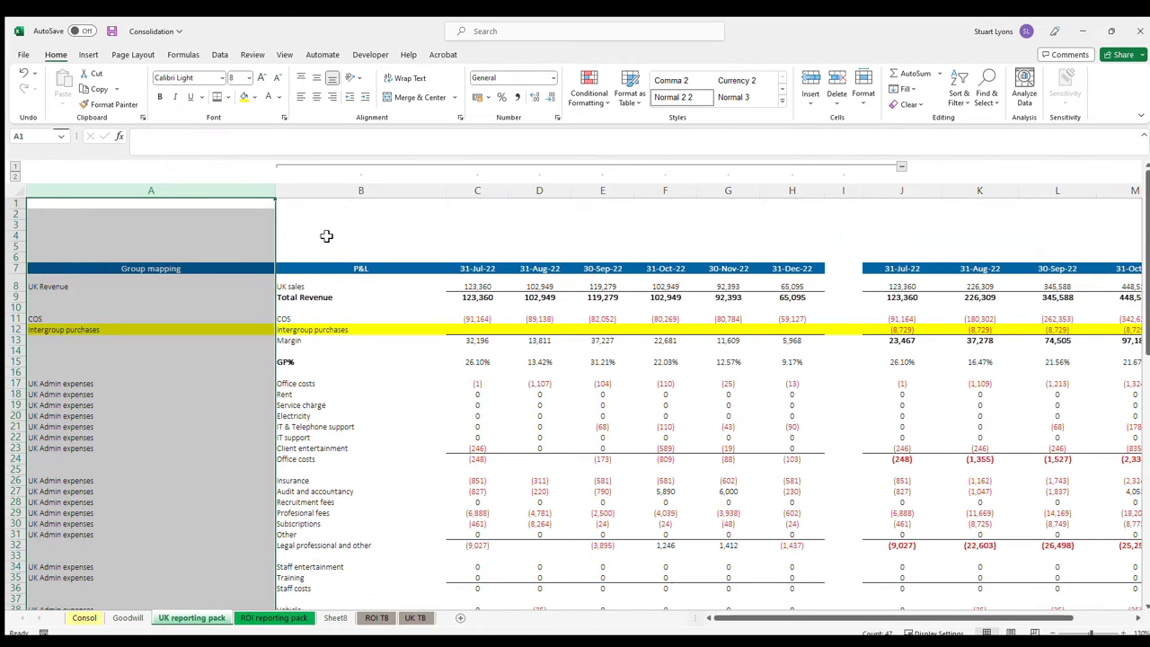
pyautogui.click(79, 308)
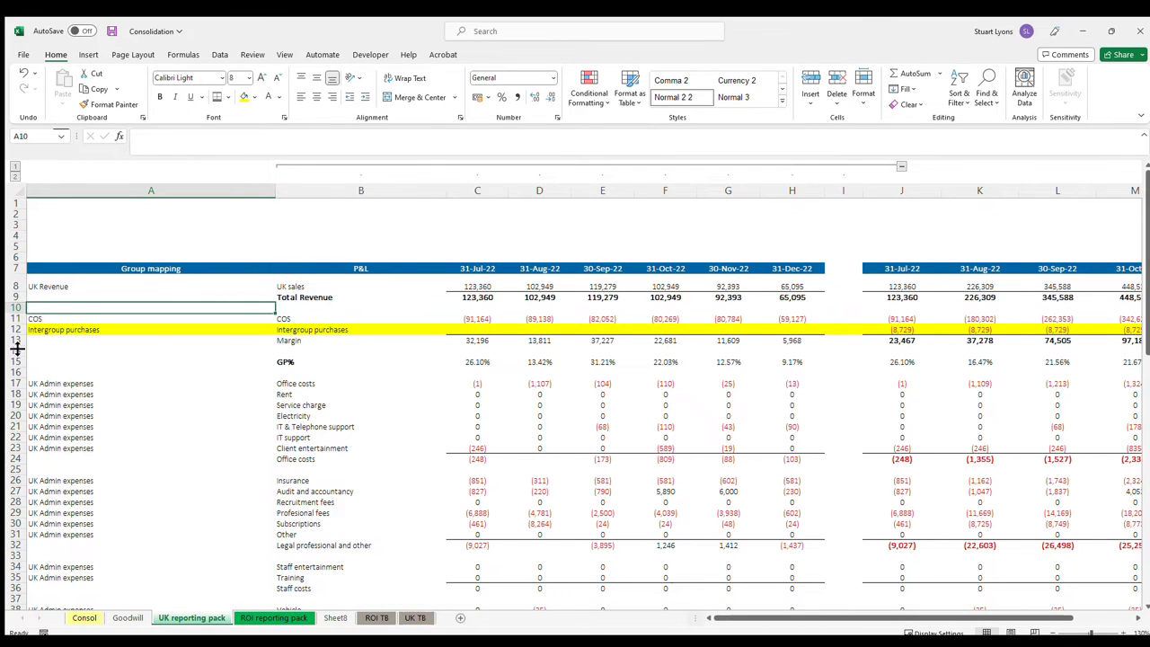
# - Compare the UK sales line with its UK Revenue group mapping in the UK reporting pack
pyautogui.click(294, 286)
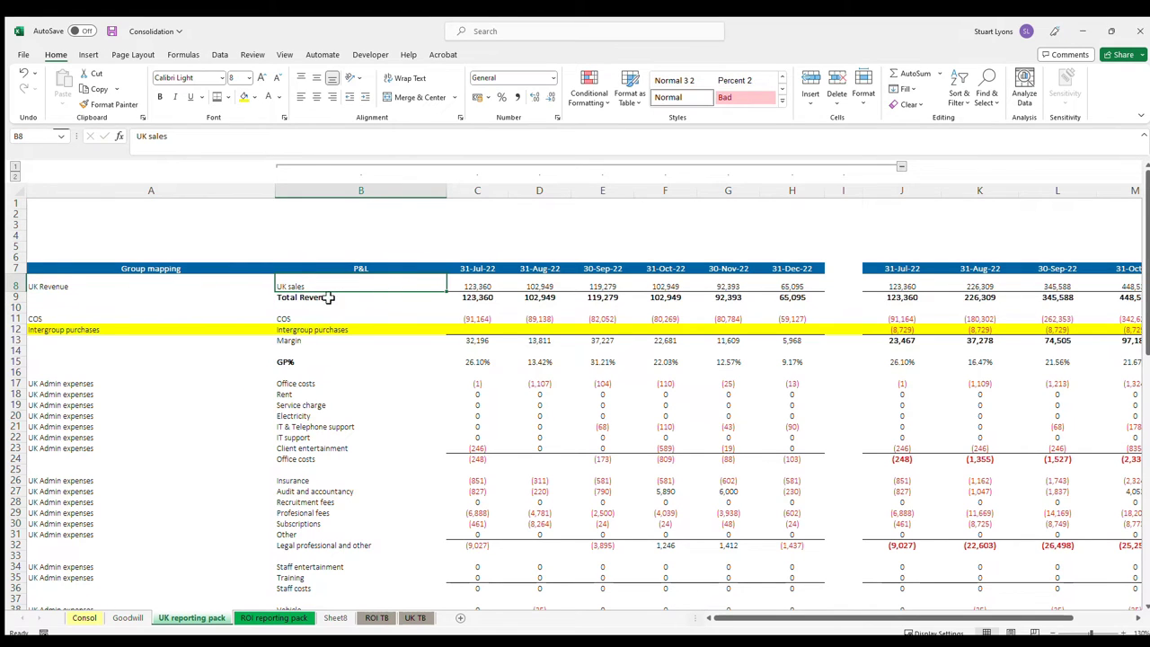
pyautogui.click(91, 291)
pyautogui.click(329, 288)
pyautogui.click(58, 290)
pyautogui.click(306, 290)
pyautogui.click(101, 299)
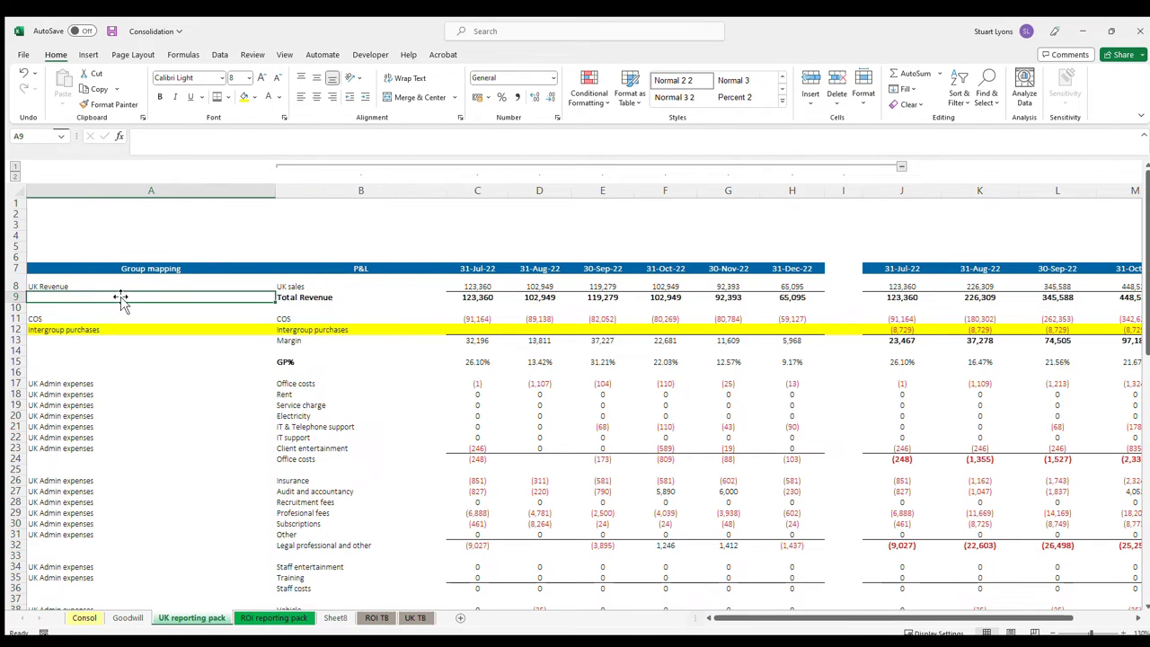
pyautogui.click(117, 288)
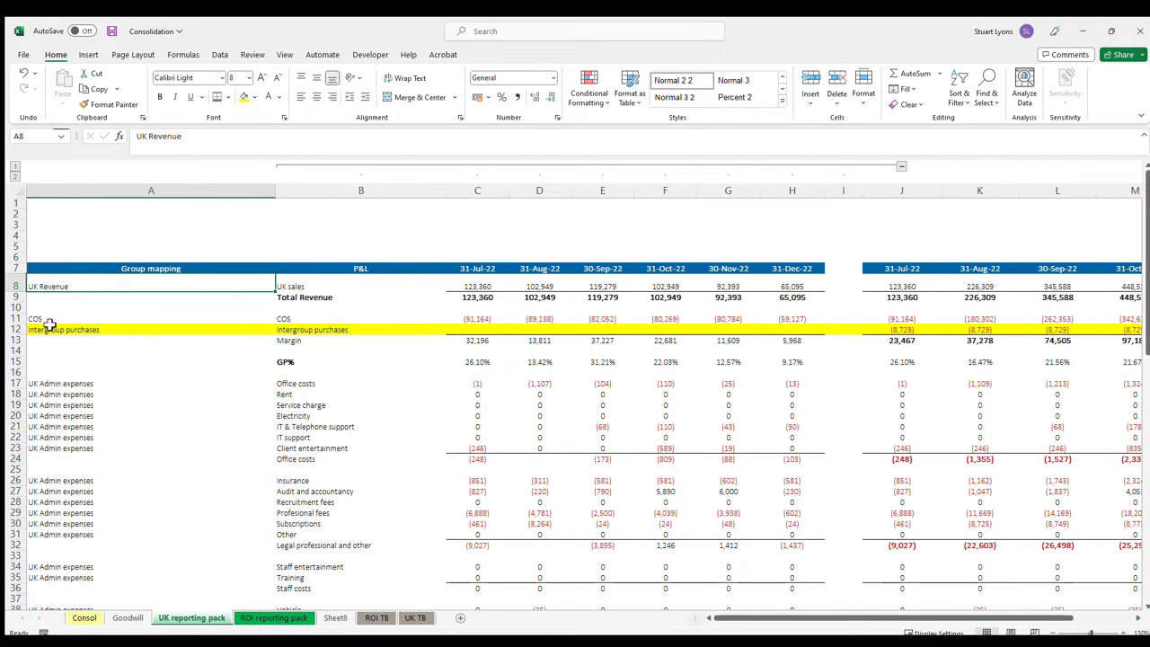
# - Compare the UK Admin expenses mapping with the overhead lines starting at Office costs in the UK reporting pack
pyautogui.moveTo(108, 384); pyautogui.dragTo(108, 600)
pyautogui.moveTo(293, 384); pyautogui.dragTo(306, 580)
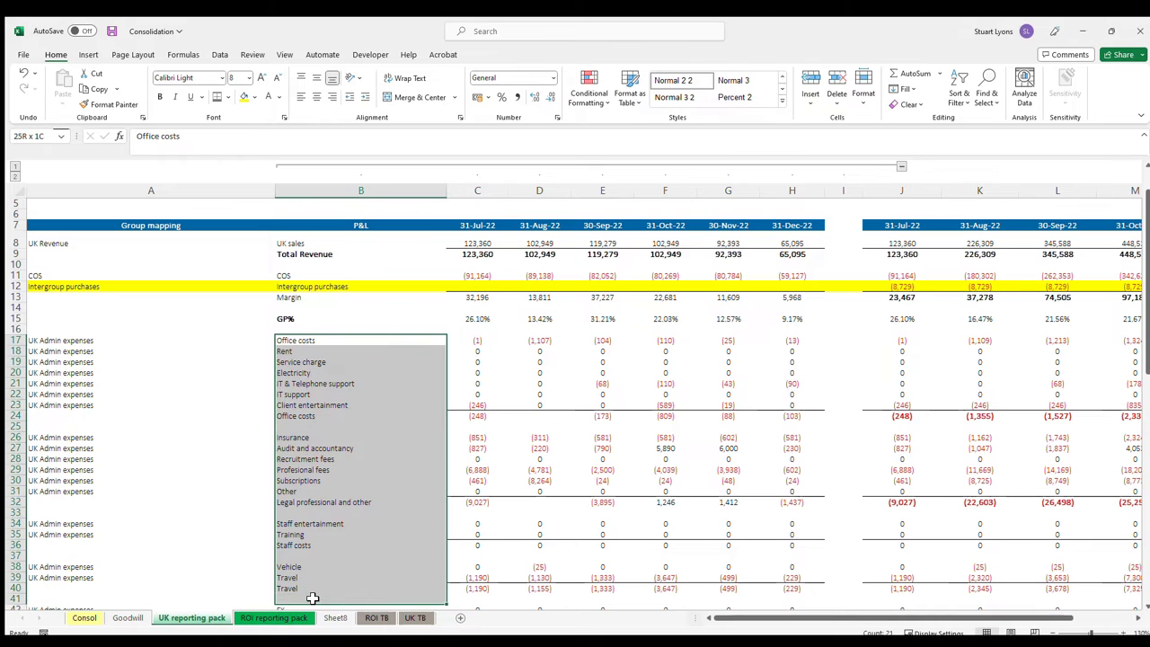
pyautogui.moveTo(54, 346); pyautogui.dragTo(74, 592)
pyautogui.scroll(-4, 94, 567)
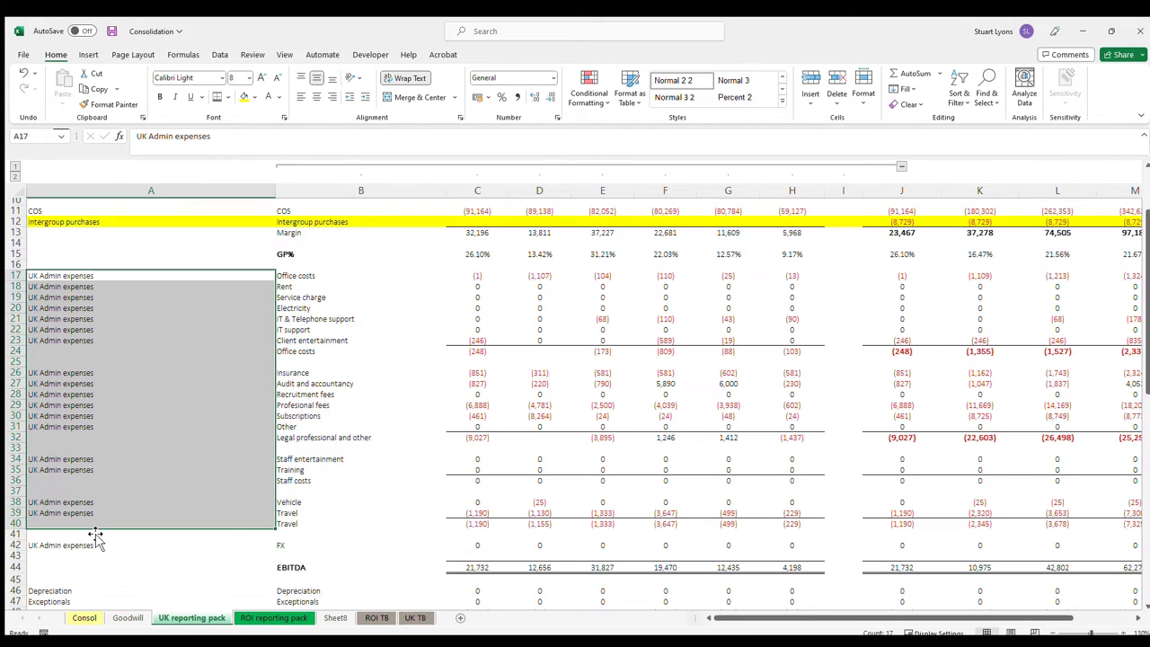
# - Check UK Limited's UK Admin expenses formula on the Consol sheet against the mapped lines in the UK reporting pack
pyautogui.click(84, 618)
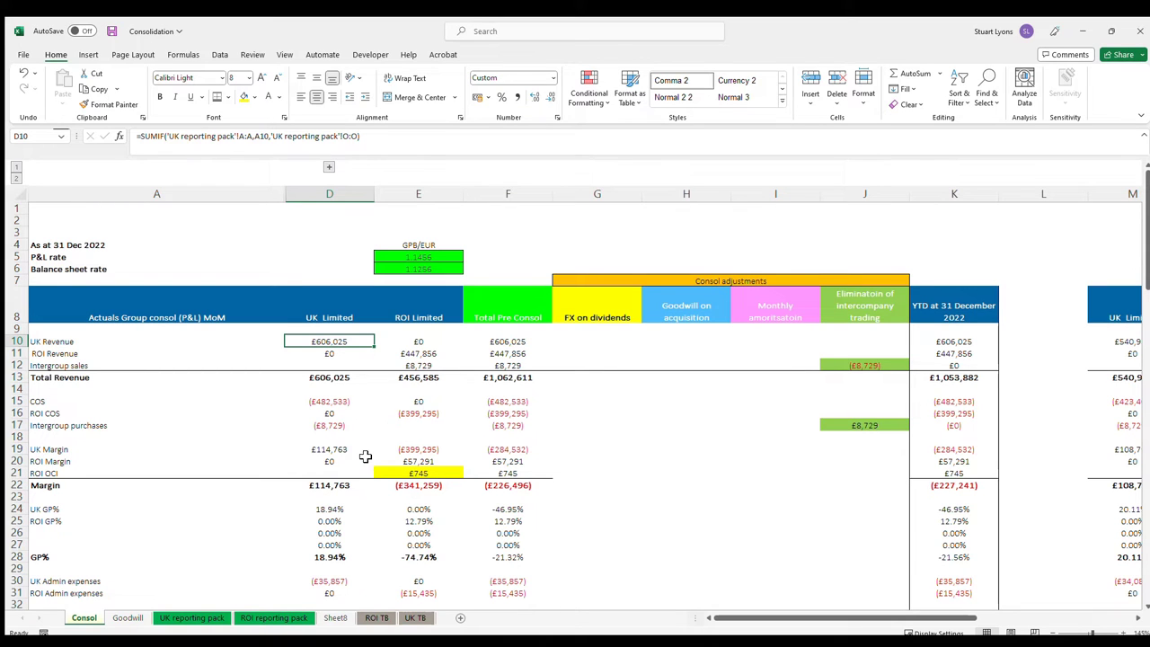
pyautogui.scroll(-2, 368, 448)
pyautogui.click(334, 475)
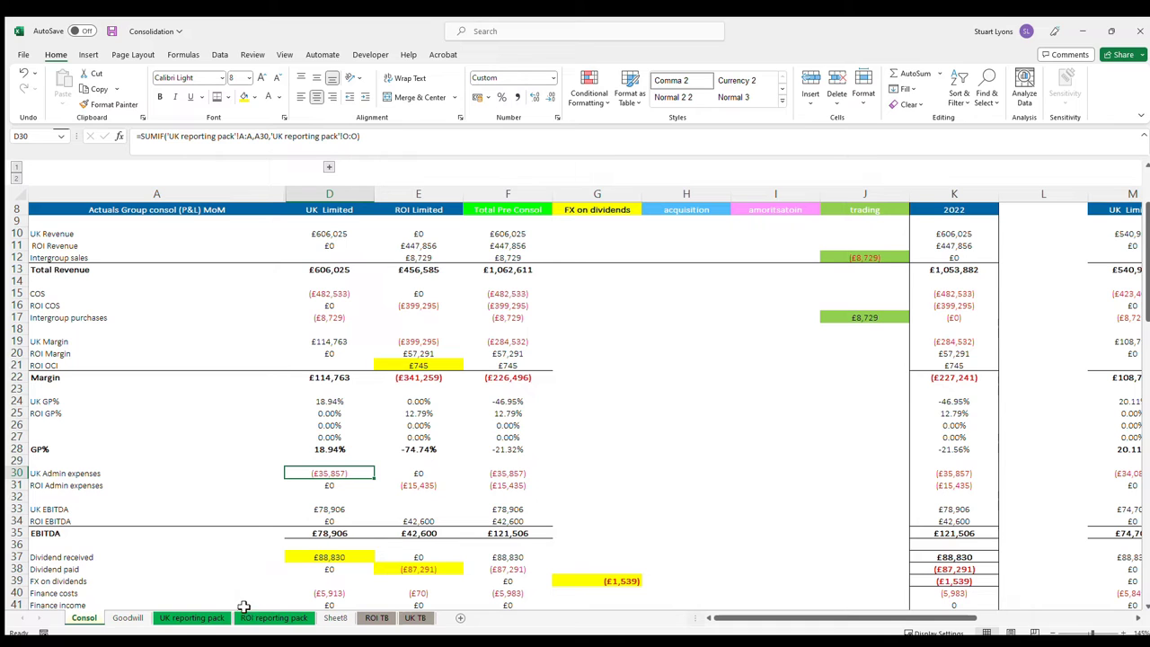
pyautogui.click(180, 621)
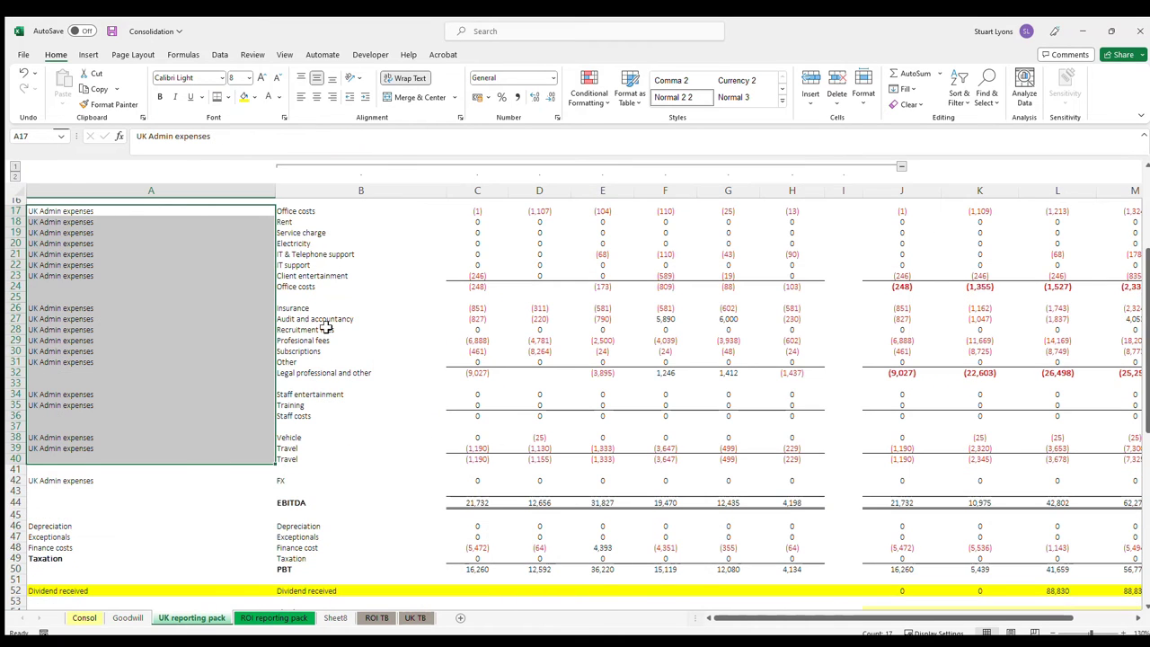
pyautogui.scroll(4, 243, 293)
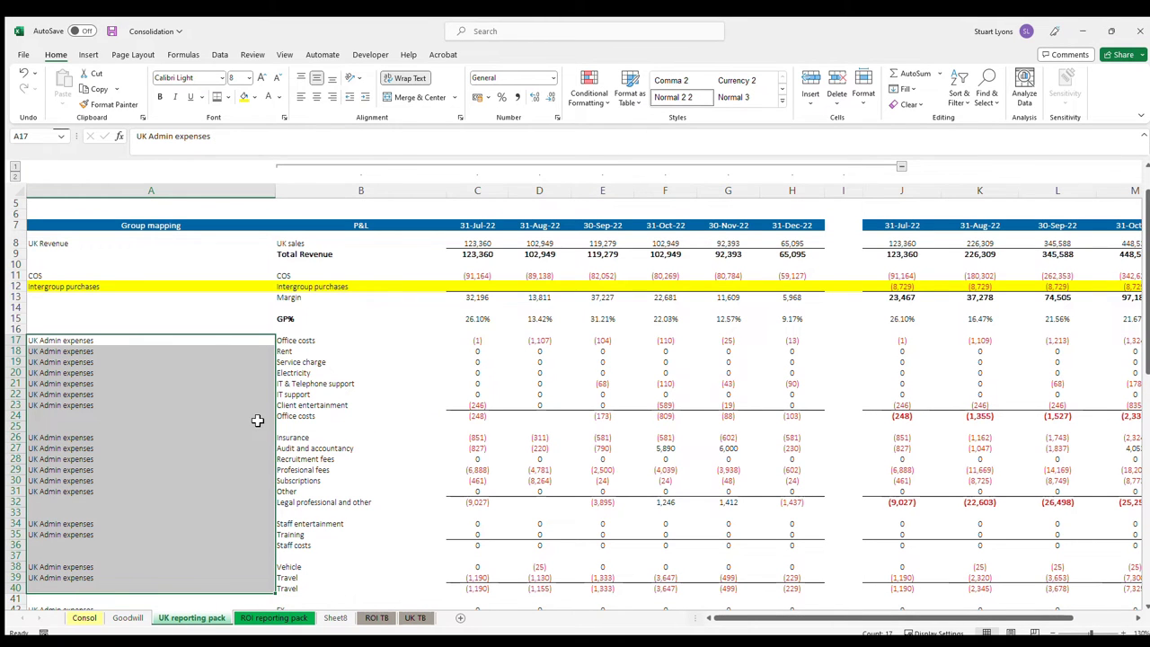
pyautogui.scroll(-2, 207, 474)
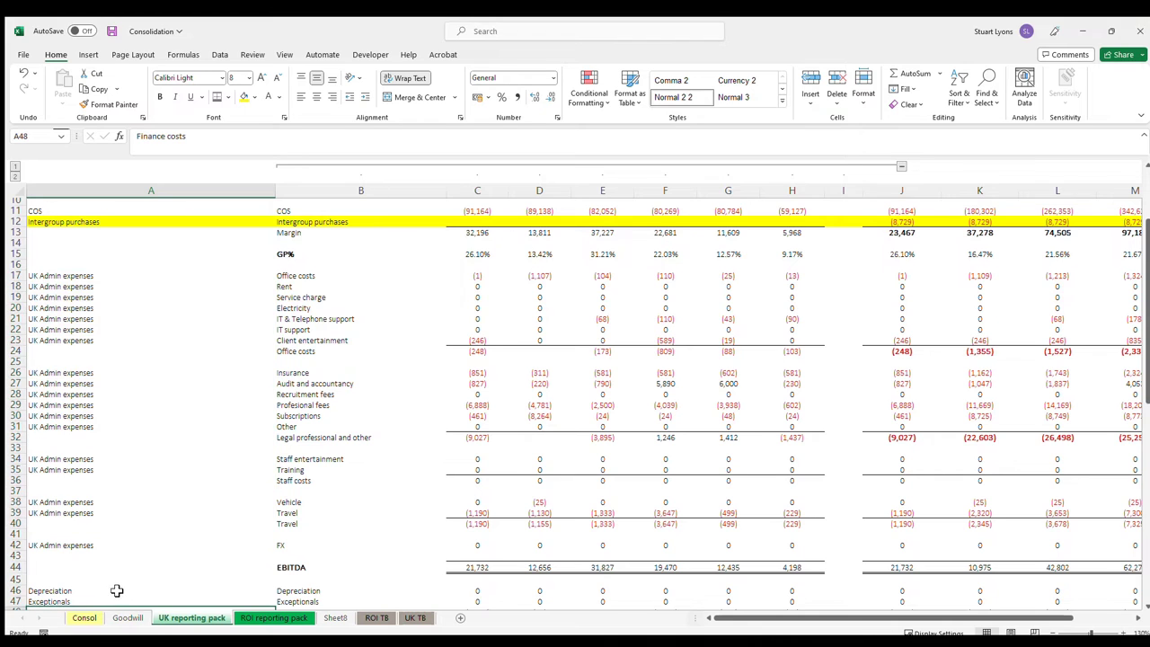
# - Inspect the UK Revenue and UK Admin expenses SUMIF formulas in the Consol sheet's UK Limited column
pyautogui.click(83, 618)
pyautogui.doubleClick(330, 344)
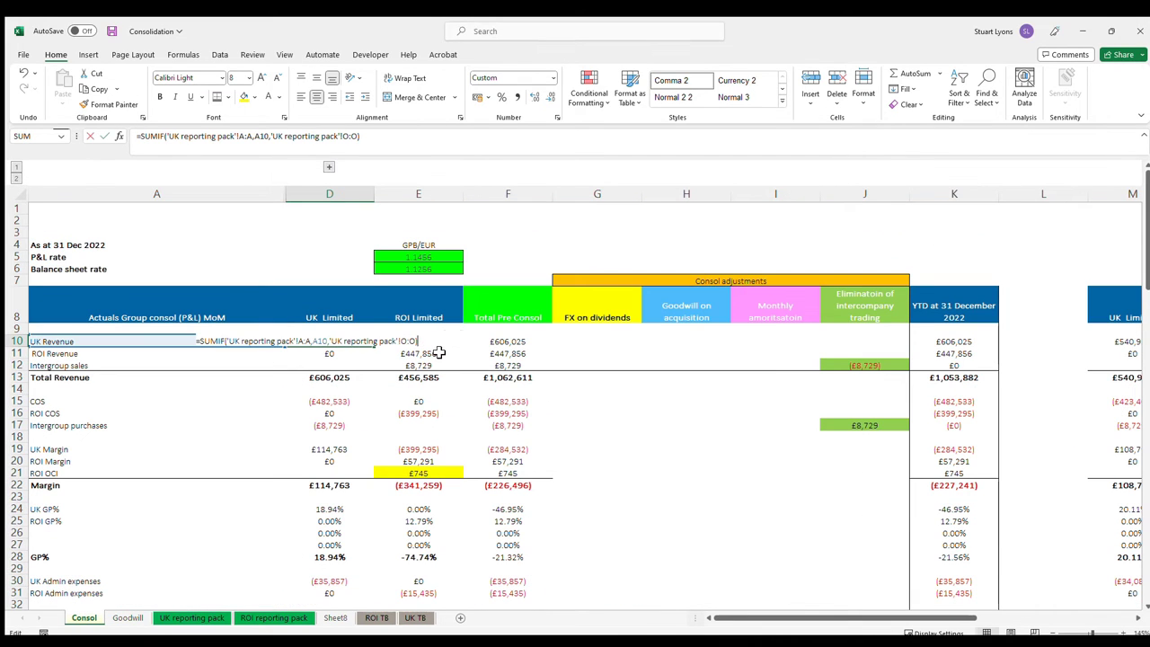
pyautogui.press('Escape')
pyautogui.scroll(-2, 369, 378)
pyautogui.click(332, 510)
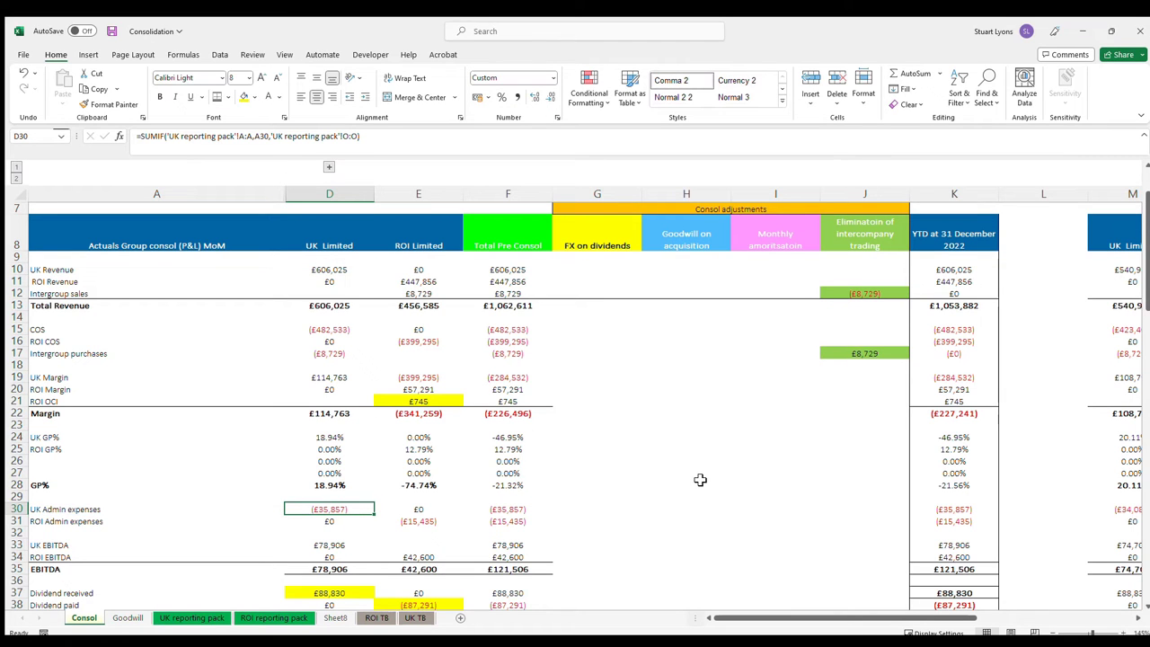
# - Trace UK Limited's UK Admin expenses formula to its mapped overhead lines and return to the Consol sheet
pyautogui.hotkey('ctrl', '[')
pyautogui.moveTo(301, 280); pyautogui.dragTo(319, 546)
pyautogui.moveTo(63, 289); pyautogui.dragTo(85, 619)
pyautogui.click(84, 618)
pyautogui.scroll(-2, 418, 476)
pyautogui.click(341, 506)
pyautogui.scroll(4, 326, 509)
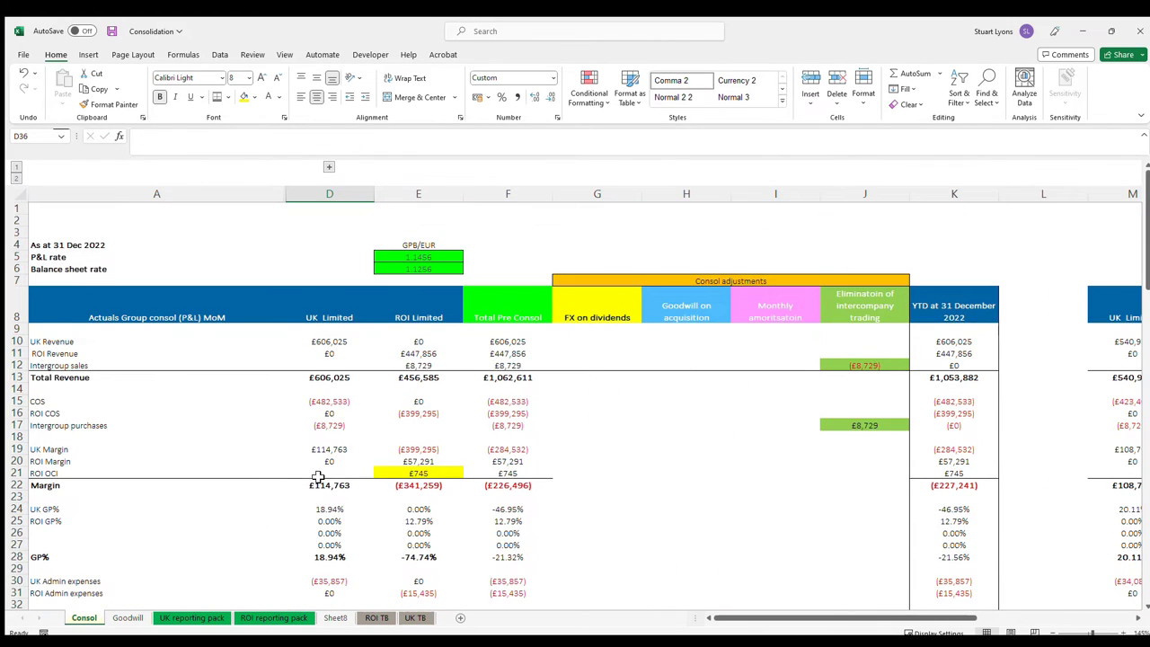
# - Review the Consol sheet's P&L and the UK Revenue formula in the UK Limited column
pyautogui.scroll(-2, 318, 477)
pyautogui.scroll(-6, 348, 337)
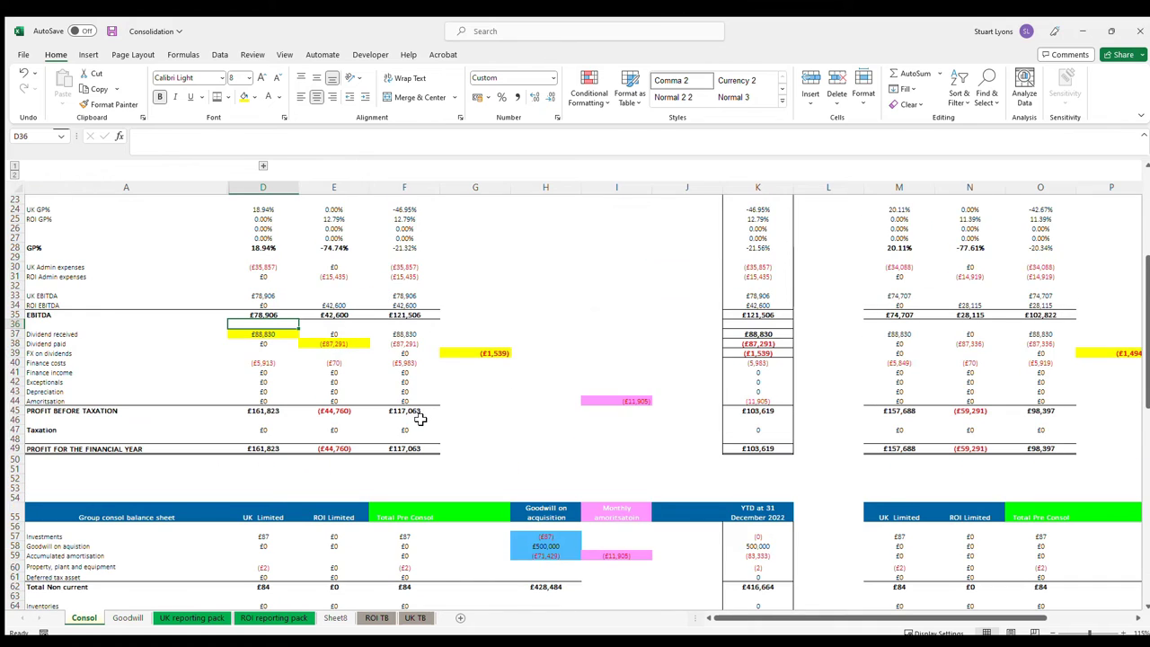
pyautogui.scroll(7, 420, 419)
pyautogui.click(265, 306)
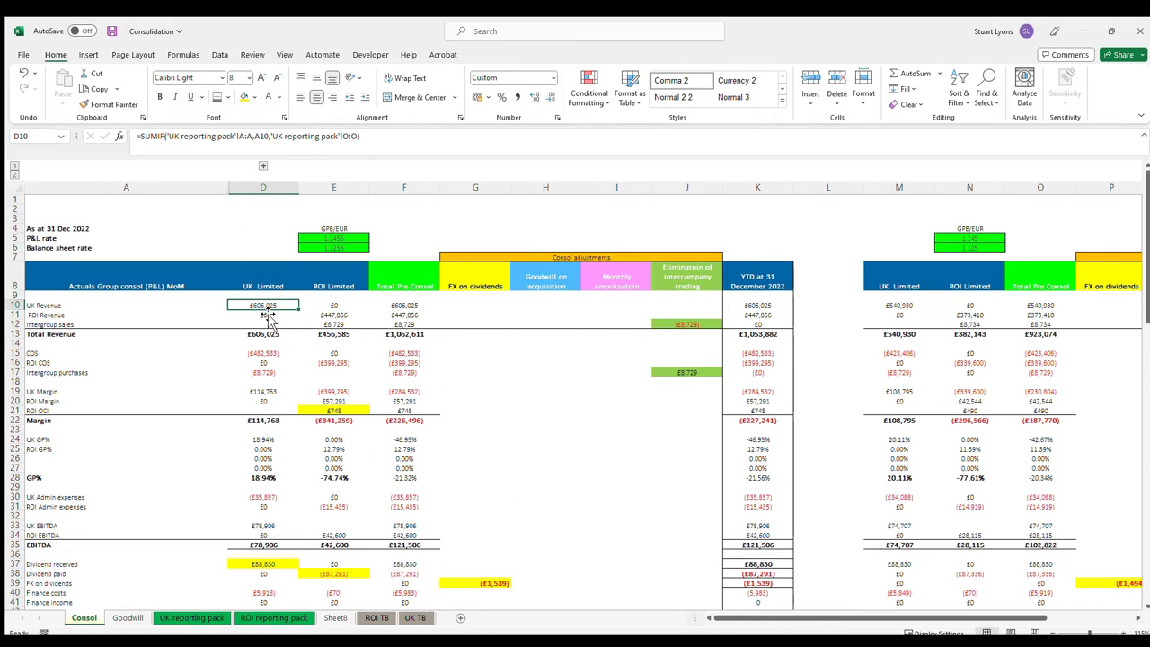
# - Examine the ROI reporting pack's Group mapping column and the overhead lines mapped to ROI Admin expenses
pyautogui.click(270, 619)
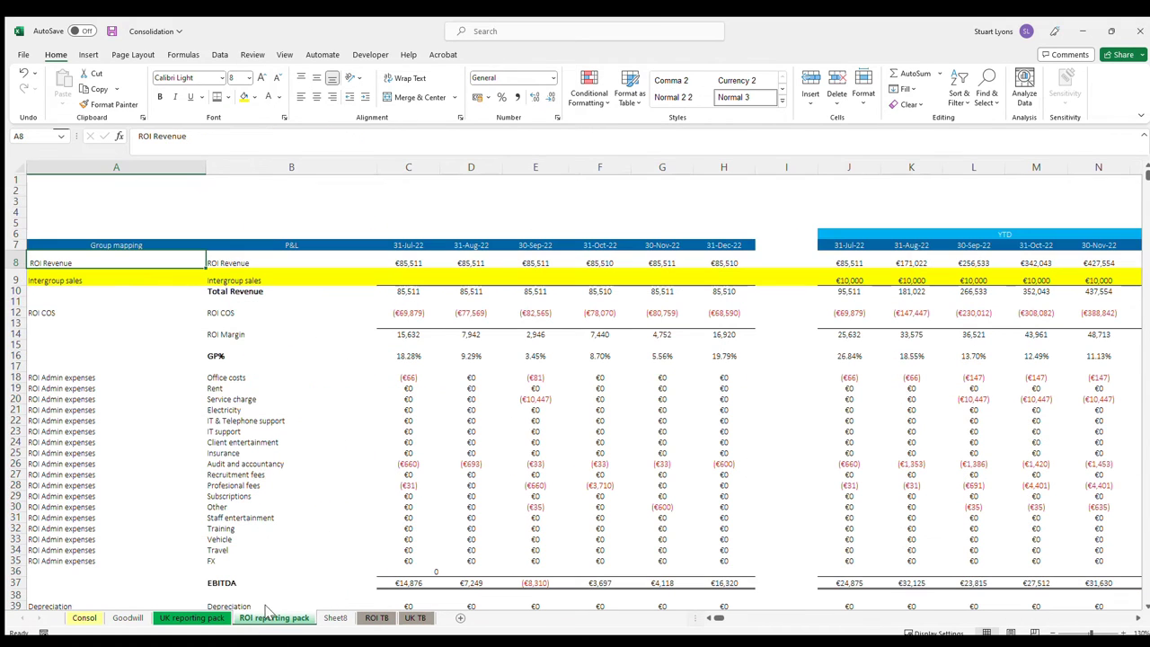
pyautogui.click(98, 170)
pyautogui.click(120, 496)
pyautogui.moveTo(224, 377); pyautogui.dragTo(268, 550)
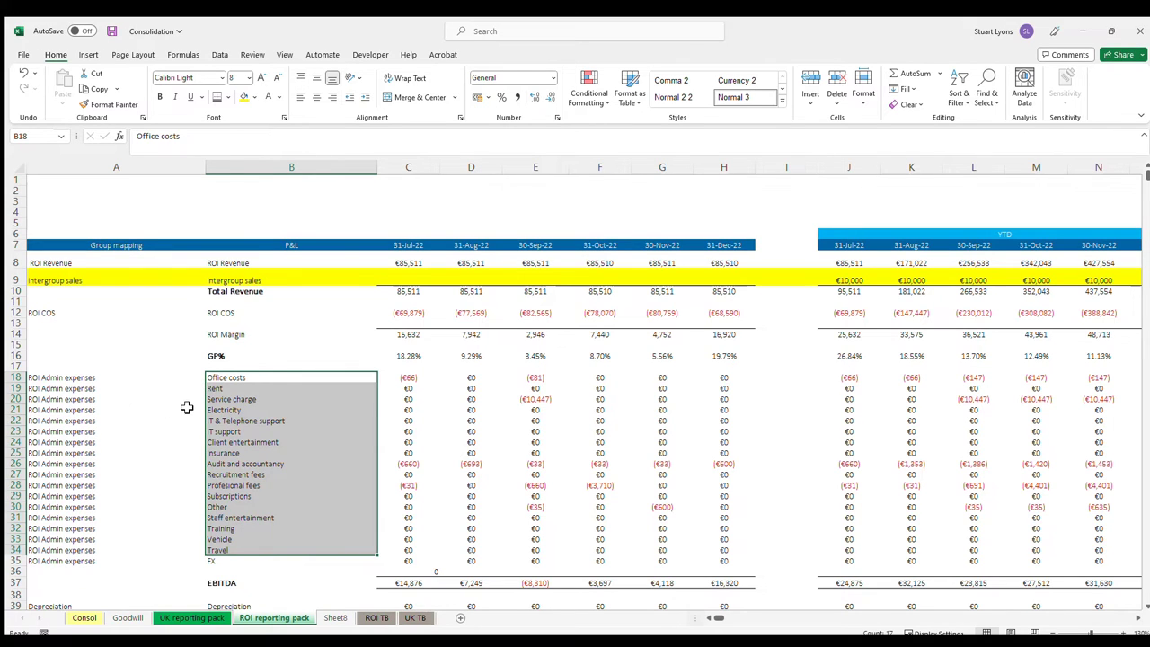
pyautogui.moveTo(293, 380); pyautogui.dragTo(288, 557)
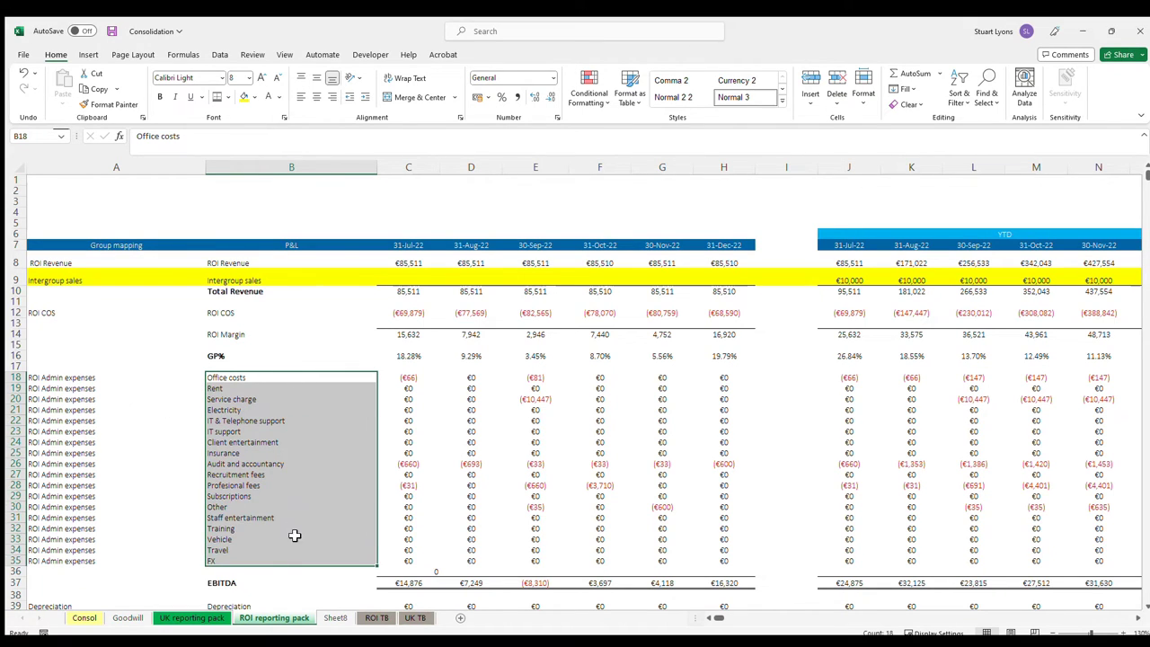
# - Inspect ROI Limited's ROI Admin expenses formula on the Consol sheet, including its division by the P&L rate
pyautogui.click(84, 618)
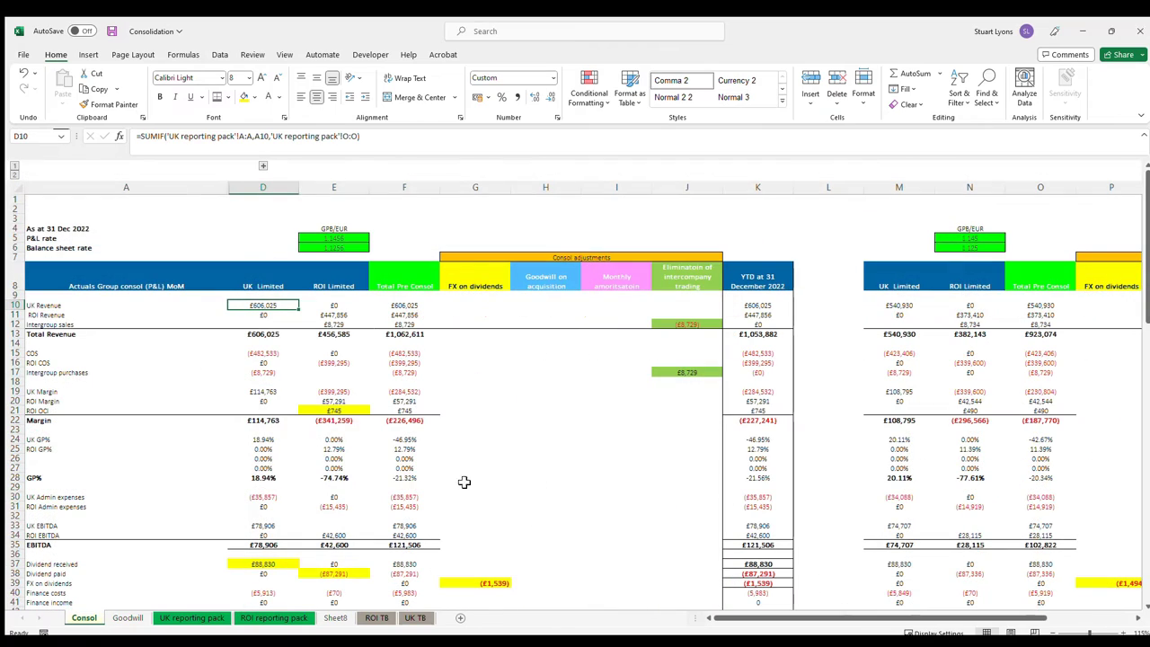
pyautogui.click(334, 506)
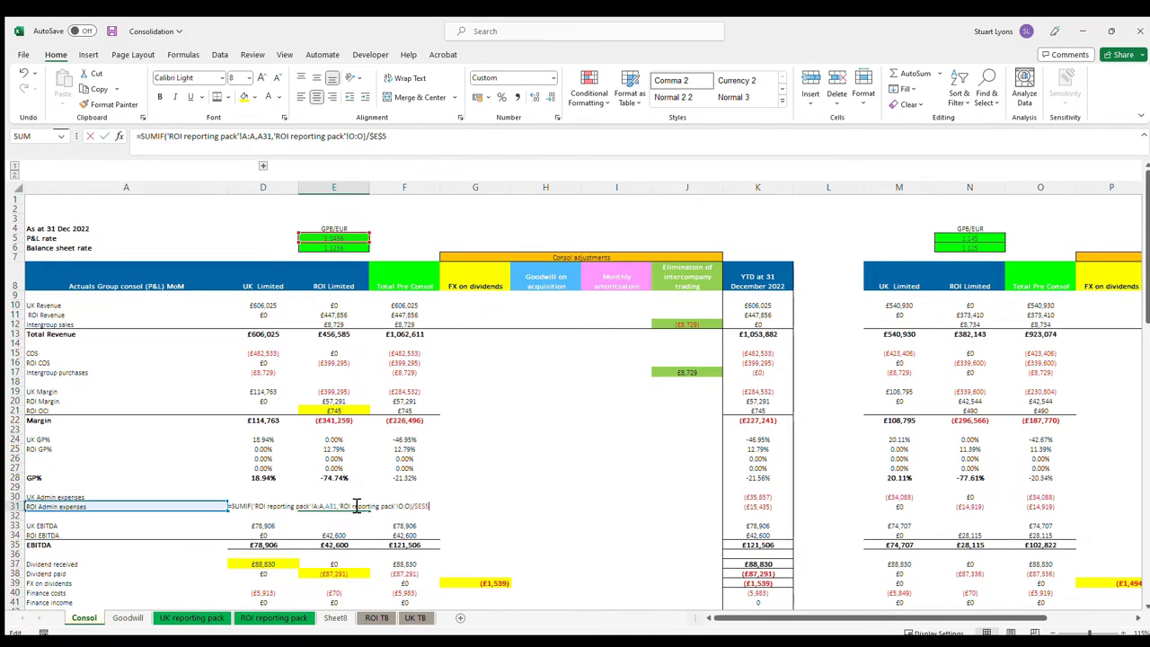
pyautogui.scroll(-7, 287, 334)
pyautogui.scroll(7, 287, 333)
pyautogui.scroll(-20, 270, 390)
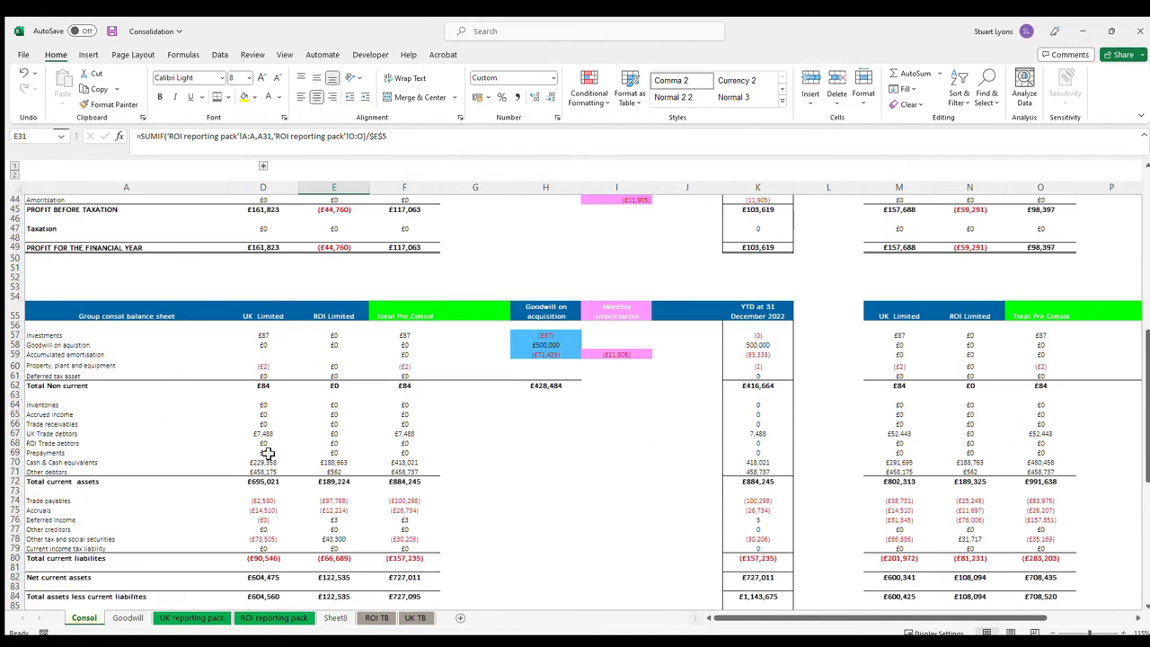
pyautogui.scroll(20, 283, 442)
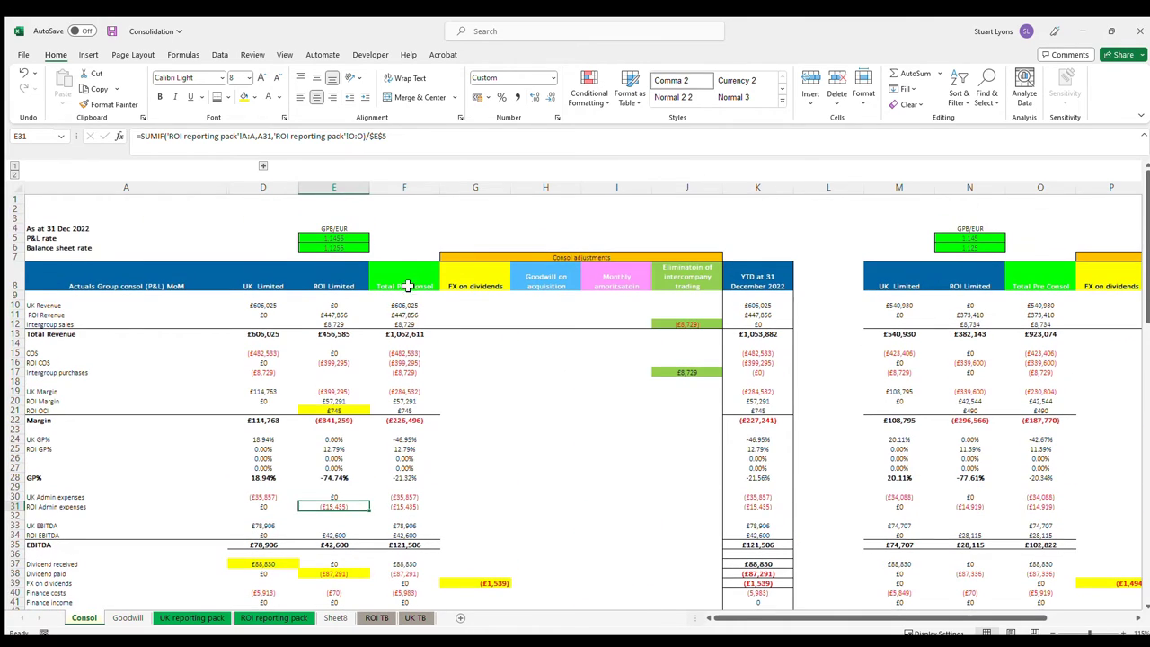
# - Check the UK Revenue sum formula in the Total Pre Consol column
pyautogui.click(413, 274)
pyautogui.click(414, 188)
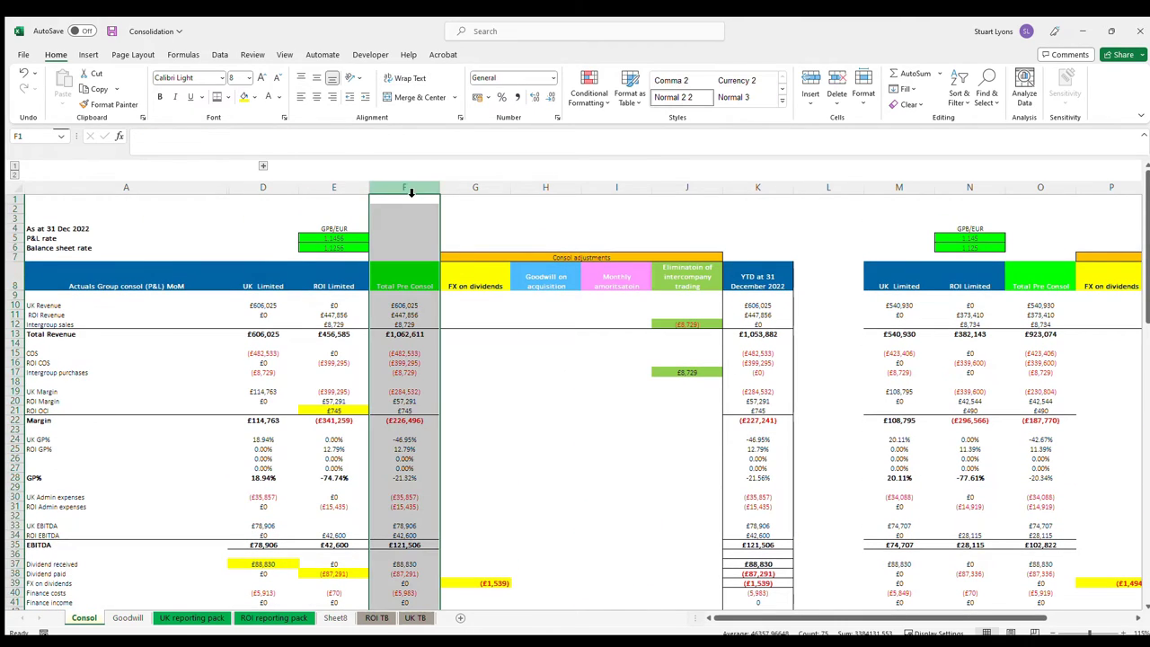
pyautogui.click(409, 308)
pyautogui.scroll(1, 430, 322)
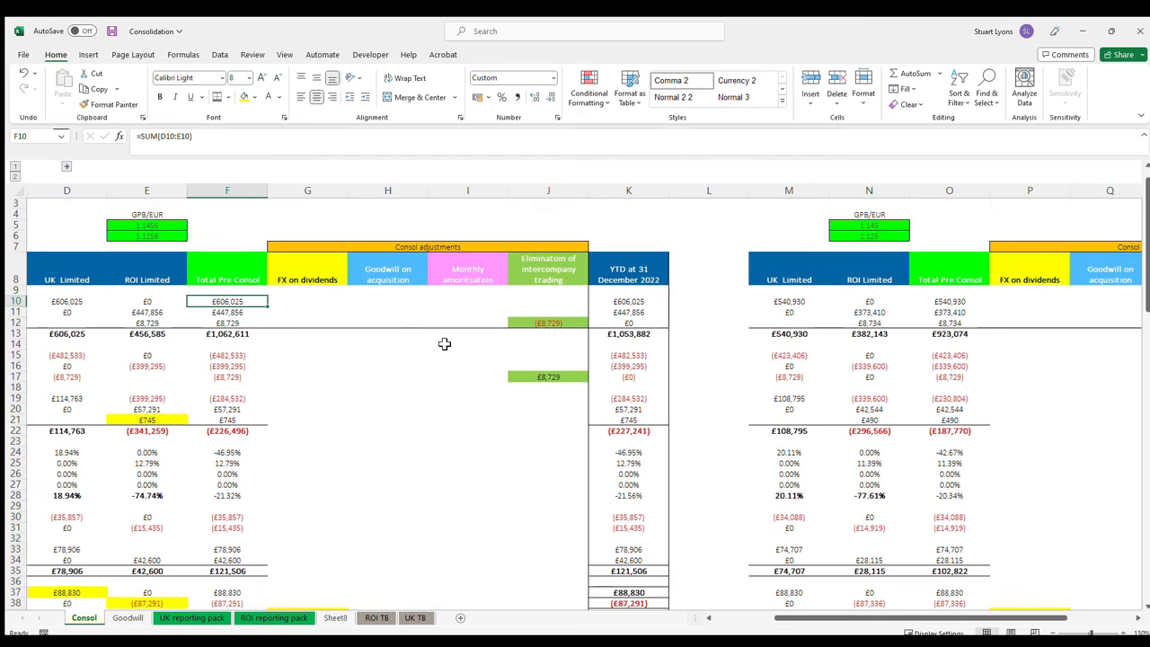
pyautogui.moveTo(809, 626); pyautogui.dragTo(750, 620)
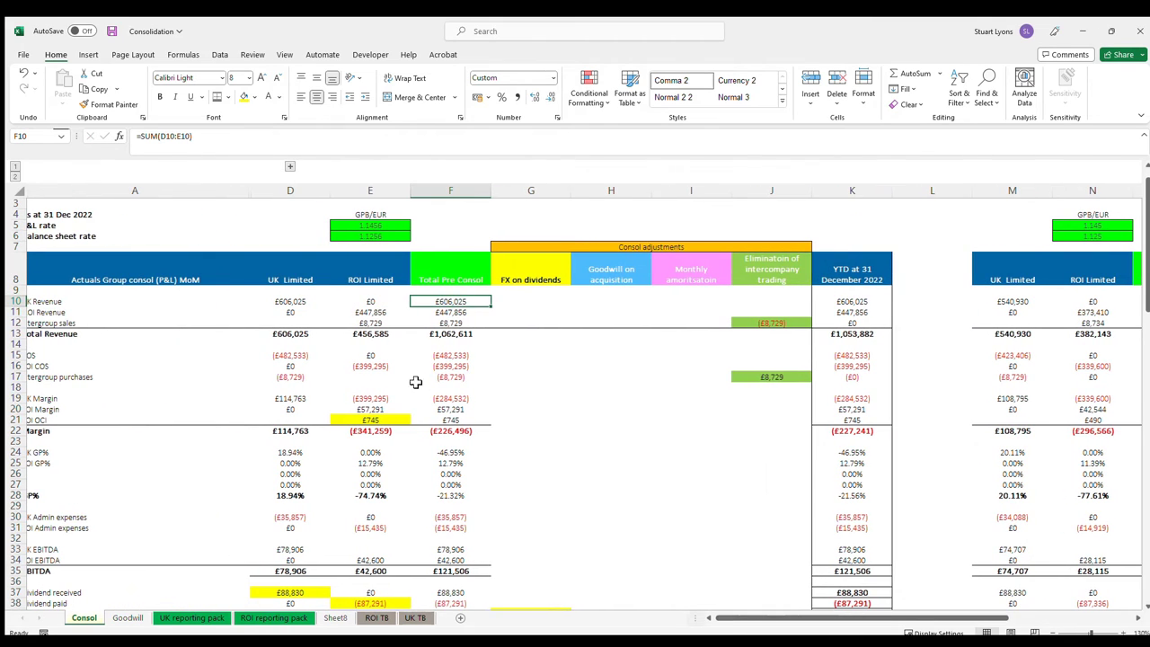
# - Compare UK Limited's UK Revenue formula with the COS sum formula in the Total Pre Consol column
pyautogui.press('Home')
pyautogui.press('Right')
pyautogui.press('Right')
pyautogui.press('Right')
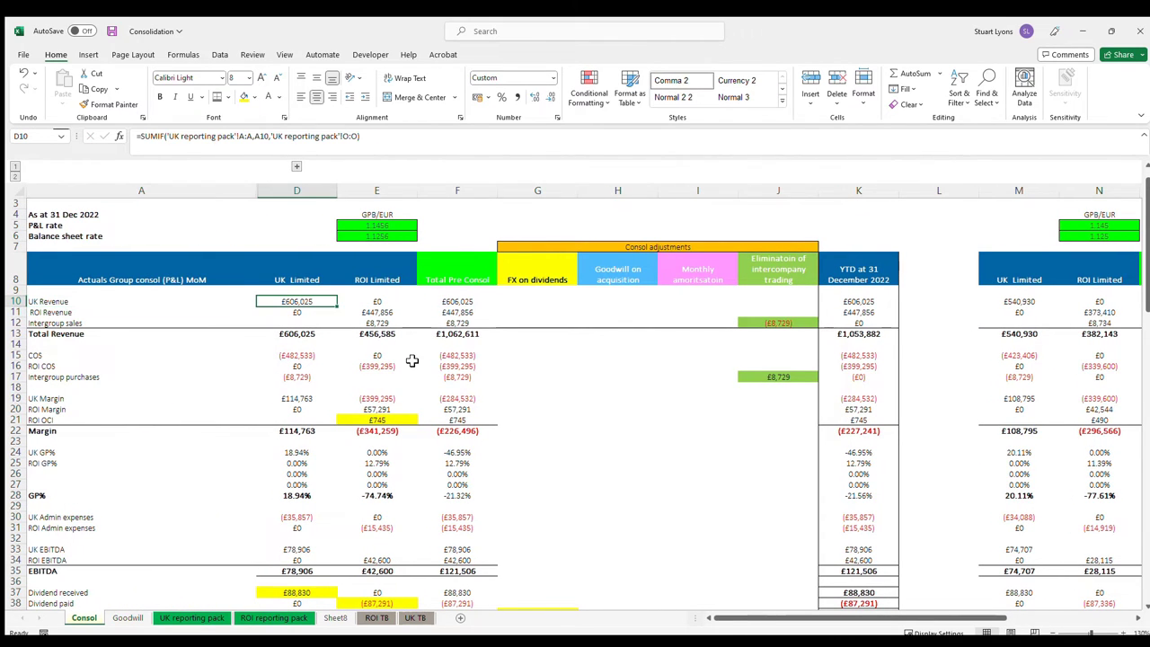
pyautogui.press('Down')
pyautogui.press('Down')
pyautogui.press('Down')
pyautogui.press('Down')
pyautogui.press('Down')
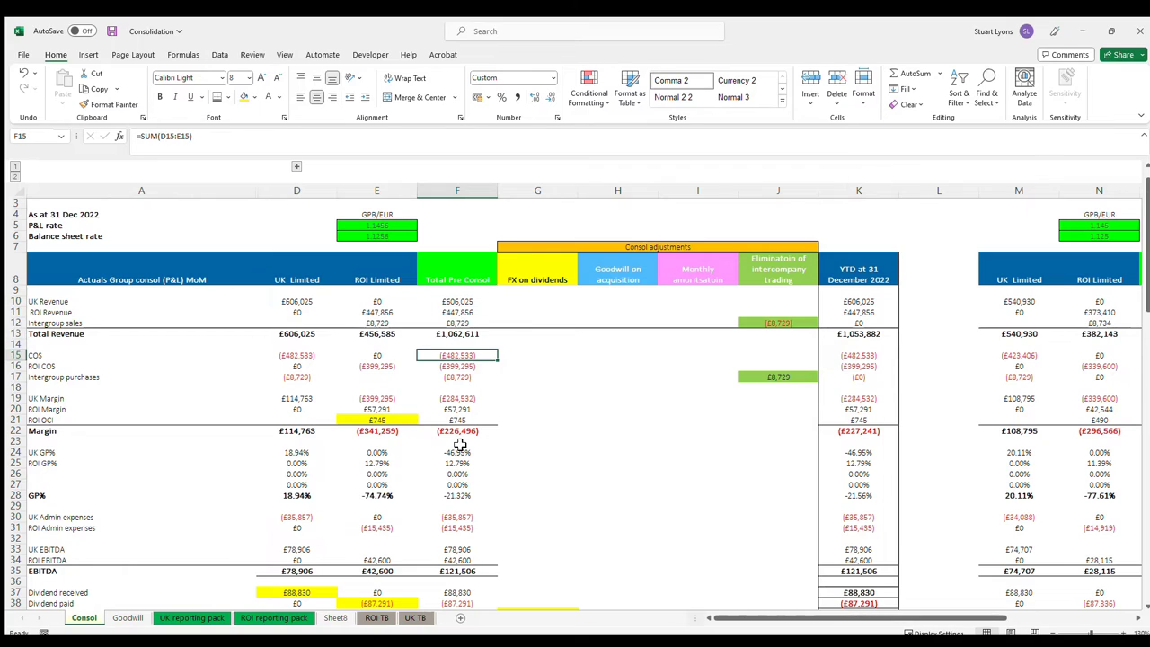
# - Apply a thick outside border to the whole Total Pre Consol column F
pyautogui.scroll(-10, 460, 444)
pyautogui.scroll(11, 459, 444)
pyautogui.click(457, 190)
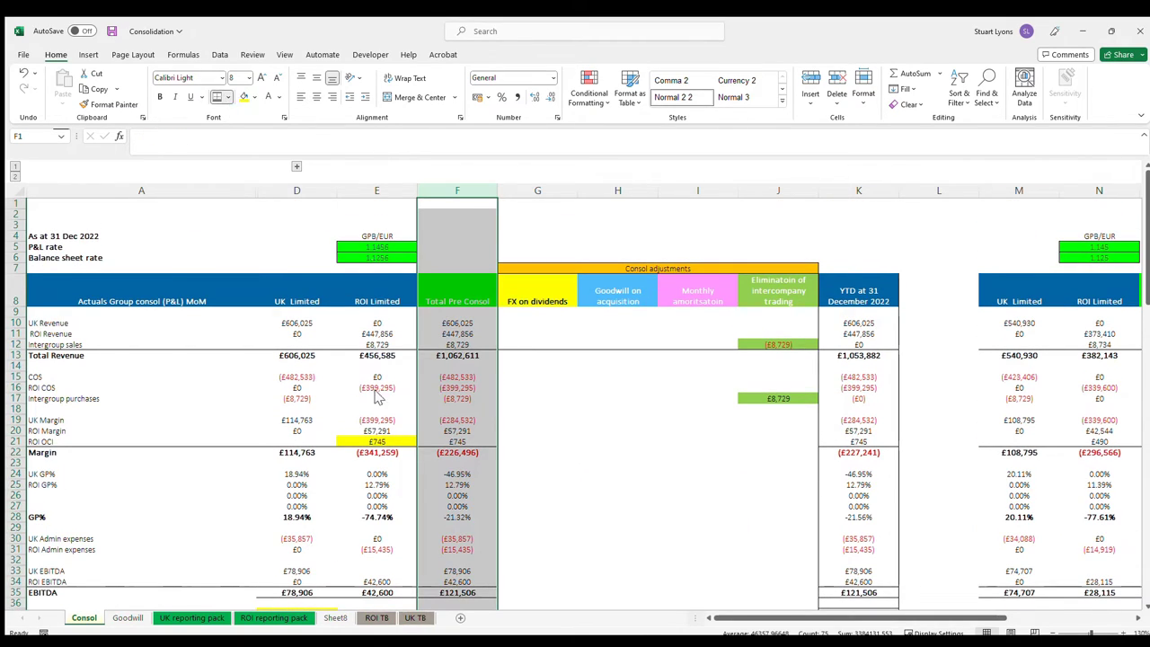
pyautogui.click(629, 377)
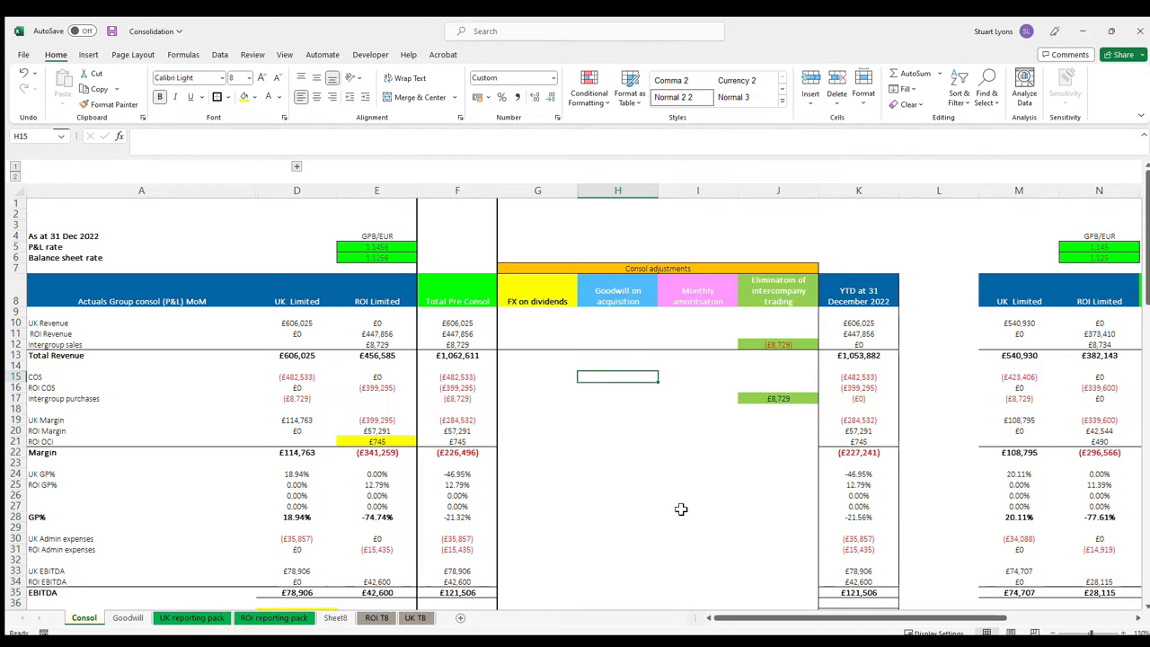
# - Review the Total Pre Consol column across the P&L and the group balance sheet
pyautogui.scroll(-7, 680, 511)
pyautogui.scroll(7, 680, 511)
pyautogui.scroll(-3, 485, 386)
pyautogui.scroll(3, 485, 381)
pyautogui.click(456, 191)
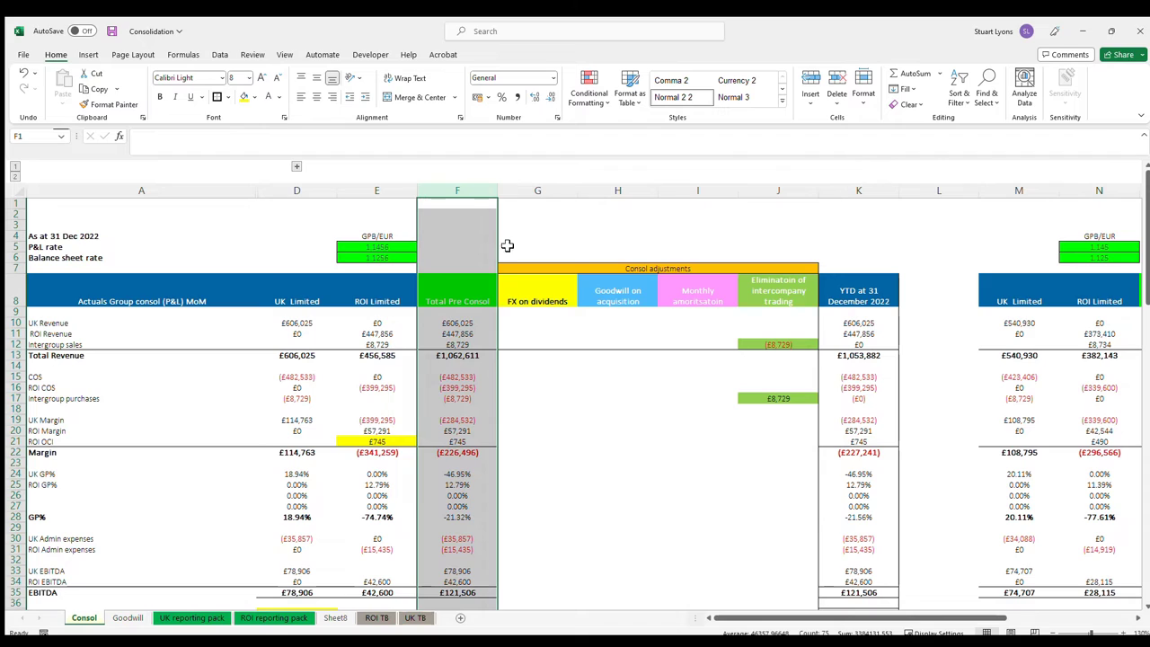
pyautogui.scroll(-18, 554, 315)
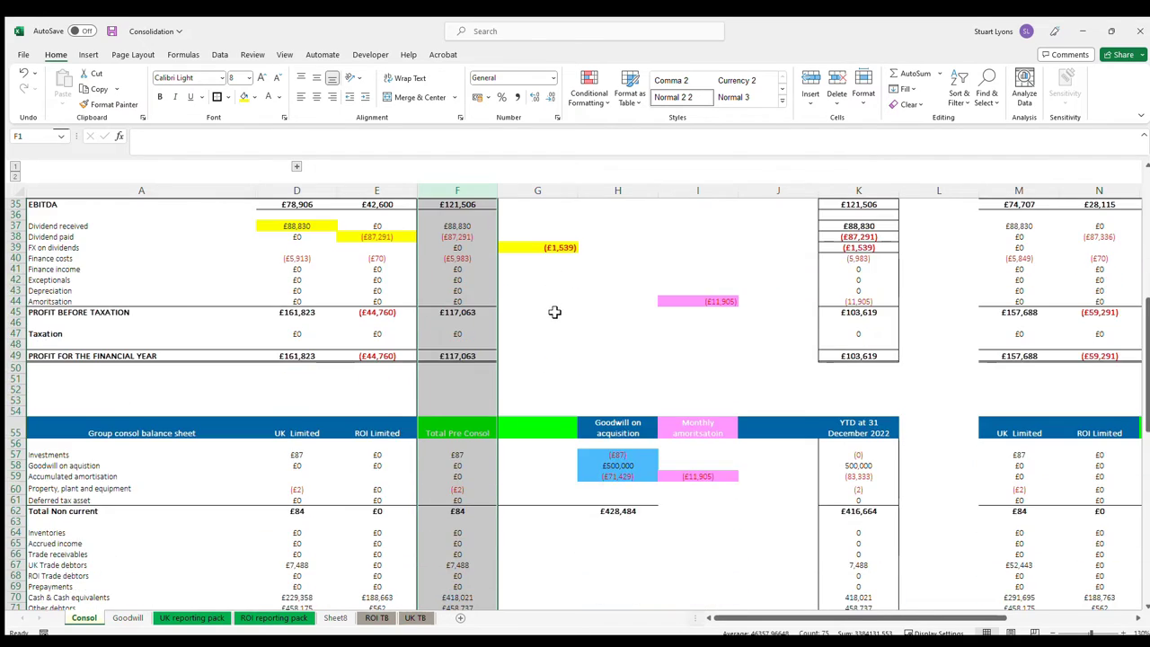
pyautogui.scroll(-6, 554, 311)
pyautogui.scroll(15, 452, 341)
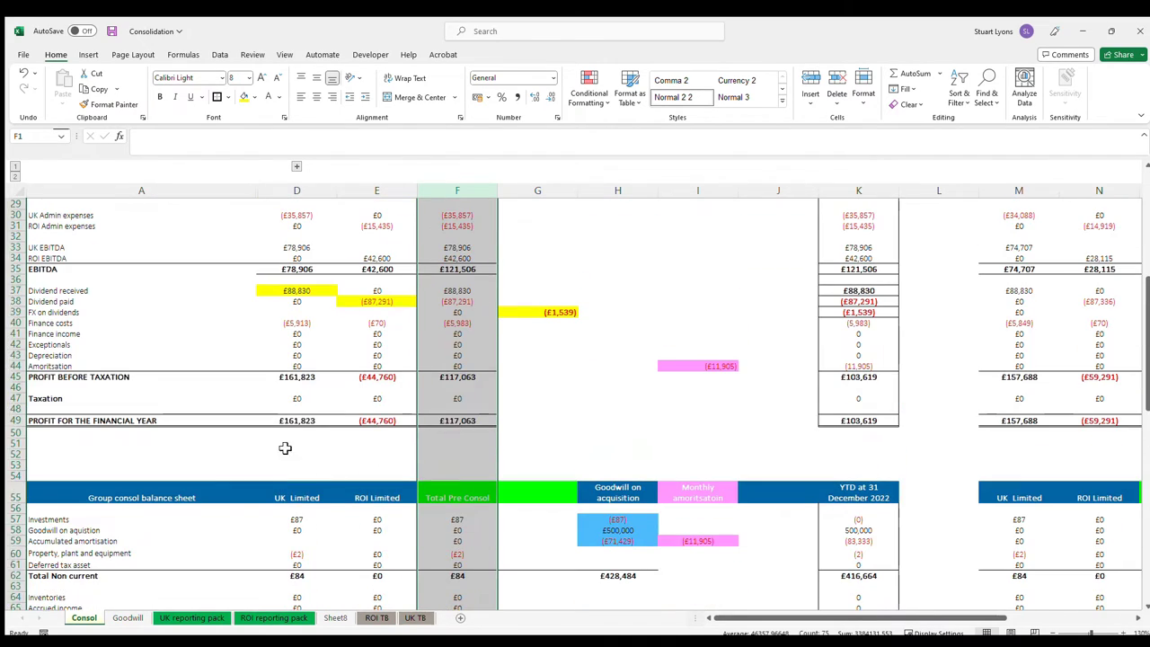
# - Link cell D52 on the Consol sheet to the 31-Dec year-to-date dividend received in the UK reporting pack
pyautogui.click(306, 421)
pyautogui.moveTo(306, 421); pyautogui.dragTo(458, 398)
pyautogui.click(308, 454)
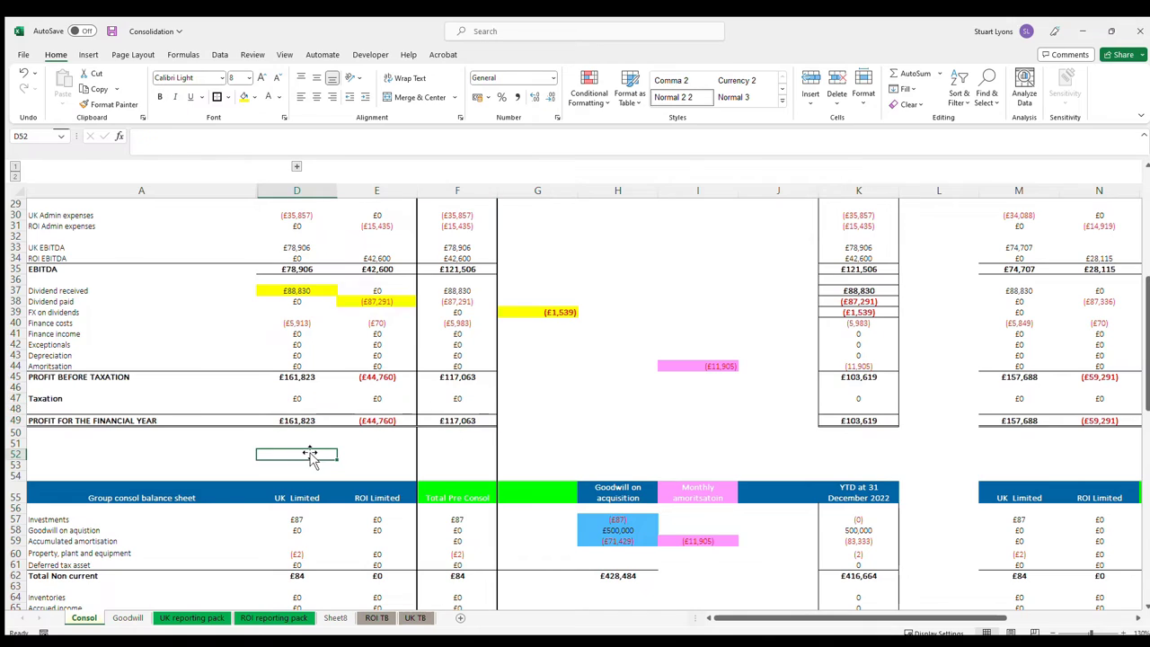
pyautogui.write('=')
pyautogui.click(216, 618)
pyautogui.scroll(-10, 955, 362)
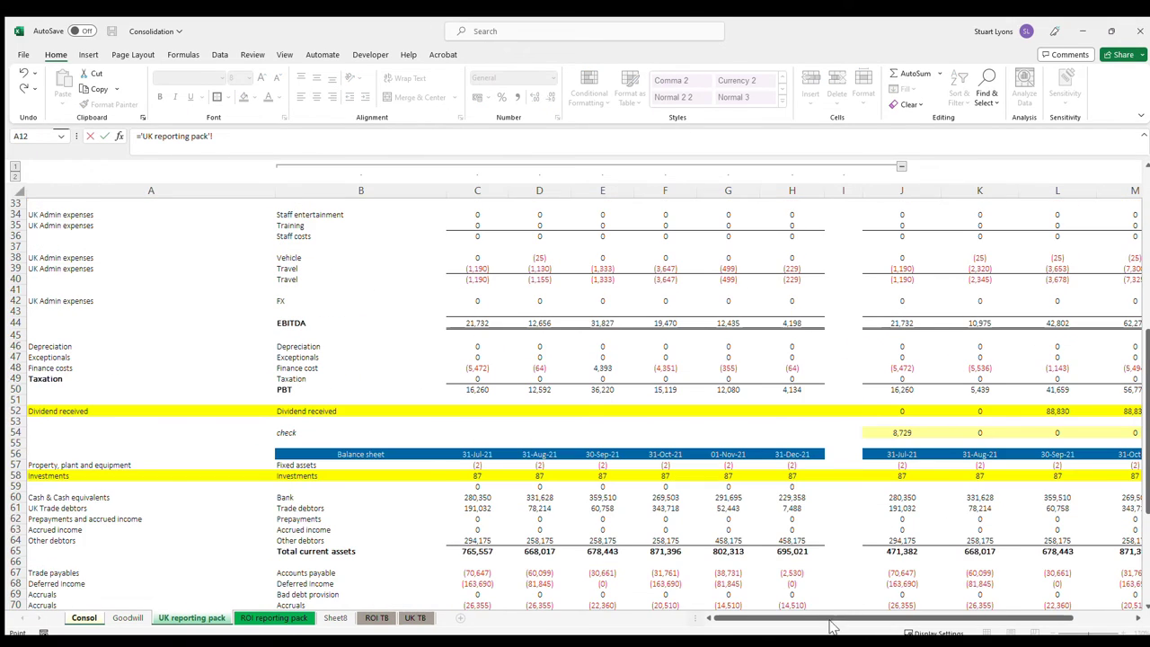
pyautogui.hscroll(2, 912, 605)
pyautogui.scroll(11, 1099, 474)
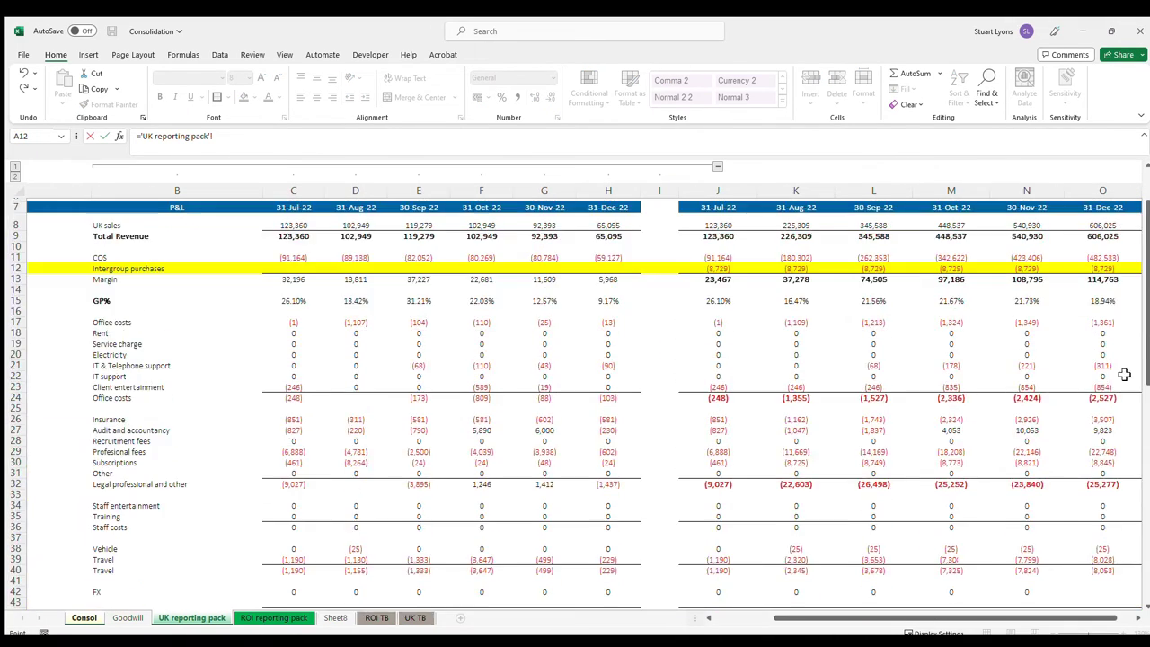
pyautogui.click(1098, 307)
pyautogui.press('Right')
pyautogui.press('Right')
pyautogui.press('Right')
pyautogui.scroll(-8, 1051, 380)
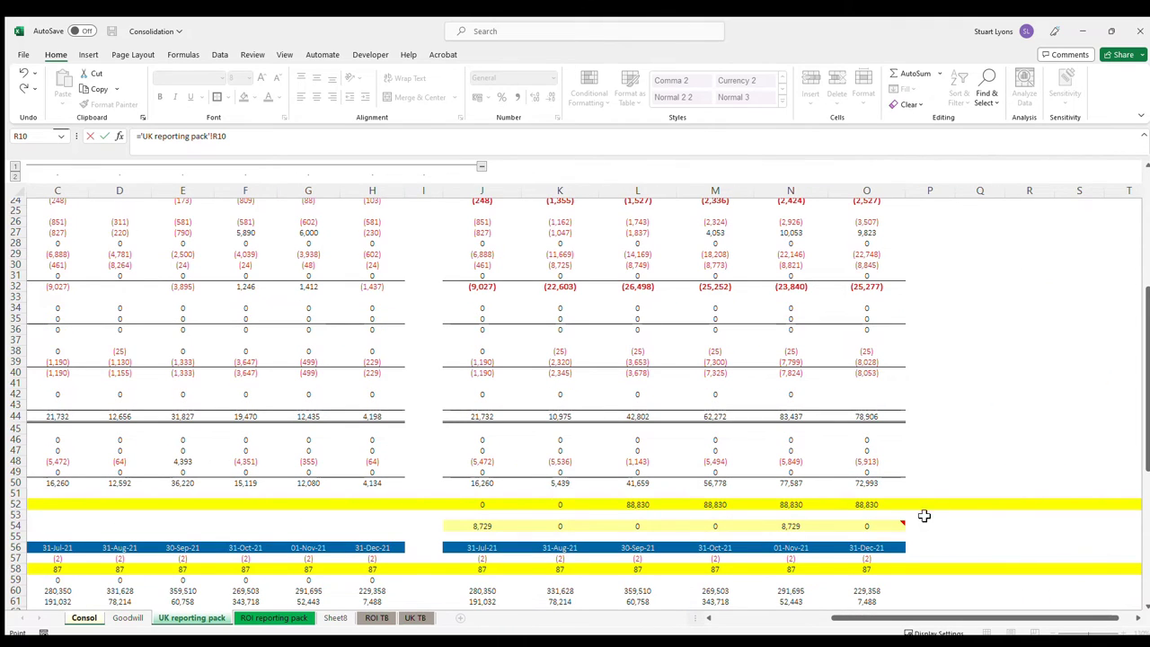
pyautogui.click(868, 506)
pyautogui.press('Return')
# - Compare the linked D52 check with UK Limited's Dividend received SUMIF formula and clear the check cell
pyautogui.click(313, 454)
pyautogui.click(309, 290)
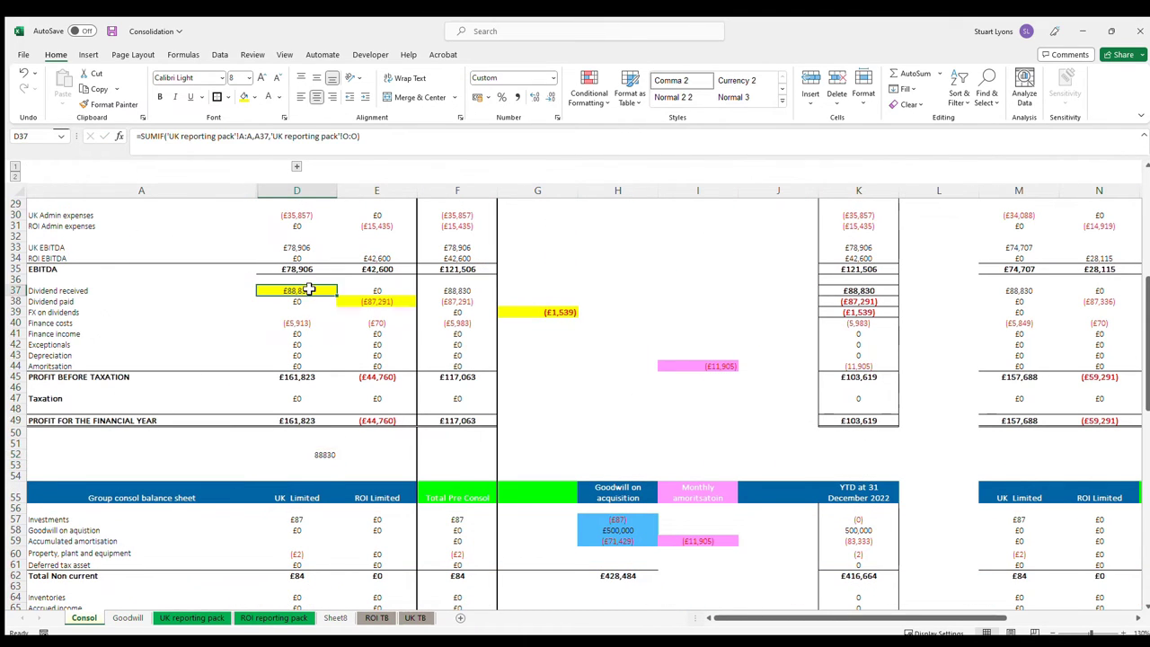
pyautogui.click(325, 453)
pyautogui.press('Delete')
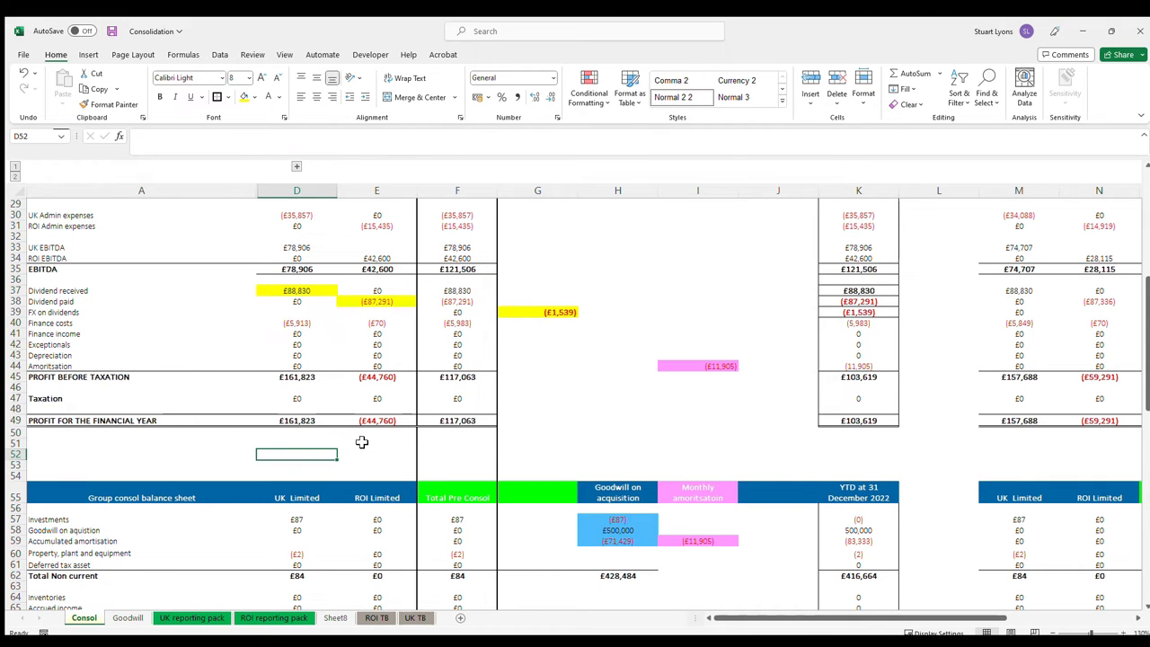
# - Inspect UK Limited's balance check and Dividends received formulas in the reserves section of the group balance sheet
pyautogui.scroll(-6, 361, 444)
pyautogui.scroll(-13, 359, 446)
pyautogui.doubleClick(302, 419)
pyautogui.doubleClick(301, 361)
pyautogui.press('Escape')
pyautogui.click(323, 406)
pyautogui.scroll(3, 328, 546)
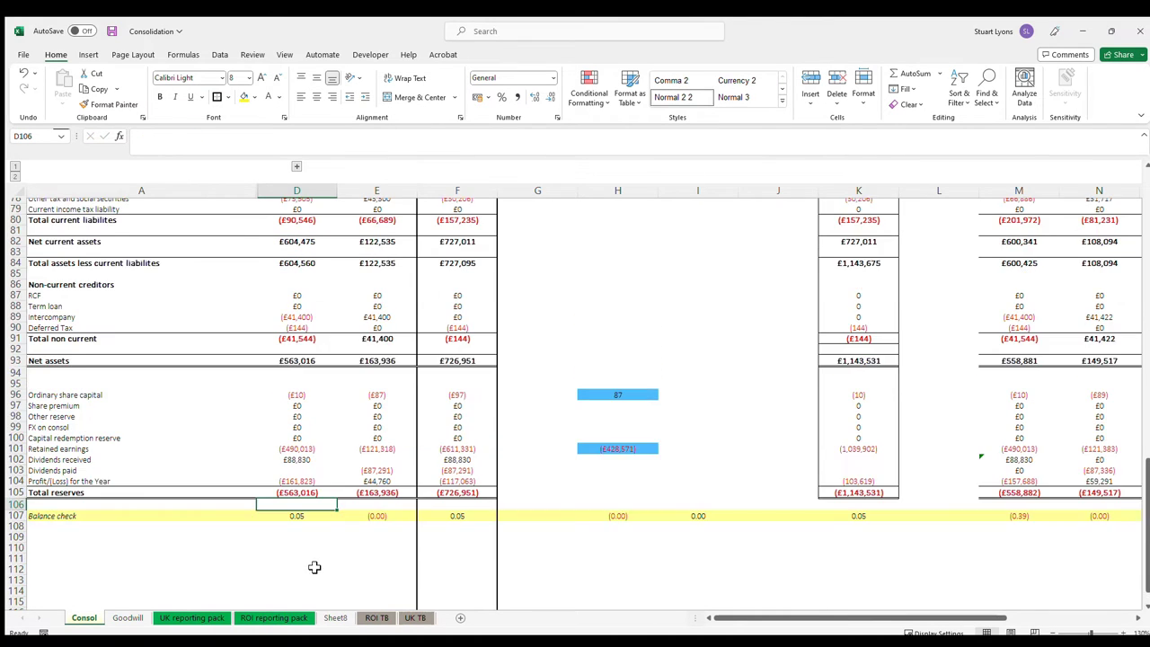
# - Check ROI Limited's ROI OCI and Dividend paid formulas in the Consol P&L
pyautogui.scroll(19, 328, 546)
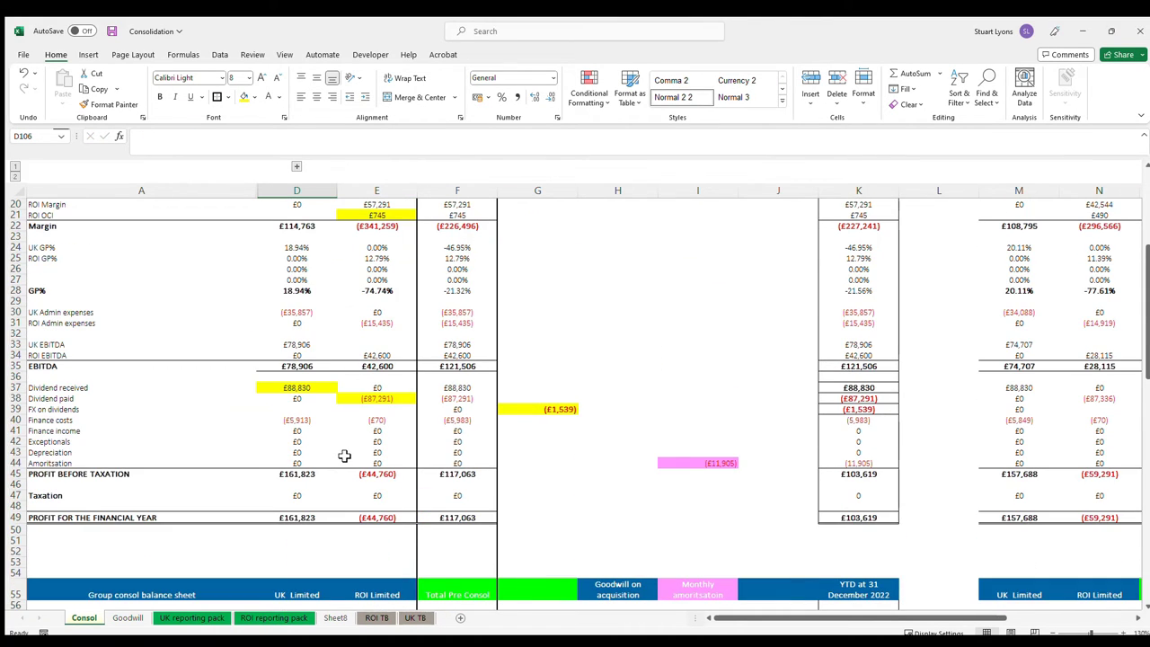
pyautogui.keyDown('ctrl'); pyautogui.scroll(-1, 344, 456); pyautogui.keyUp('ctrl')
pyautogui.scroll(6, 351, 445)
pyautogui.click(358, 410)
pyautogui.click(328, 576)
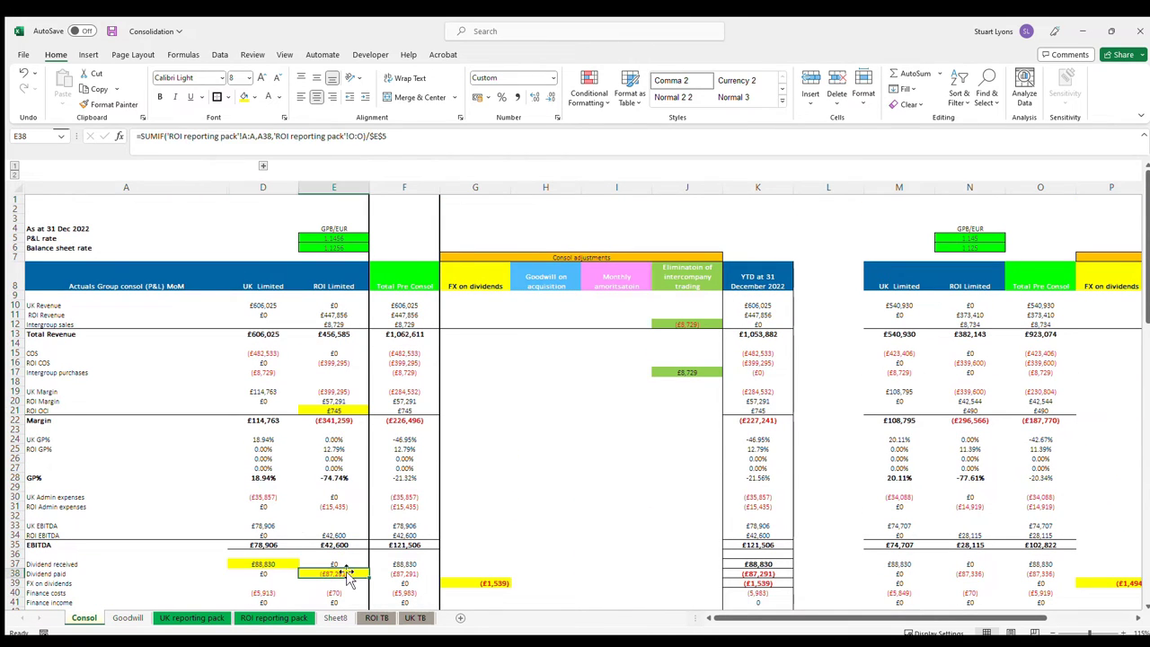
# - Review the Consol adjustments columns beside Total Pre Consol across the P&L and the group balance sheet
pyautogui.click(503, 592)
pyautogui.scroll(-6, 496, 581)
pyautogui.scroll(6, 486, 571)
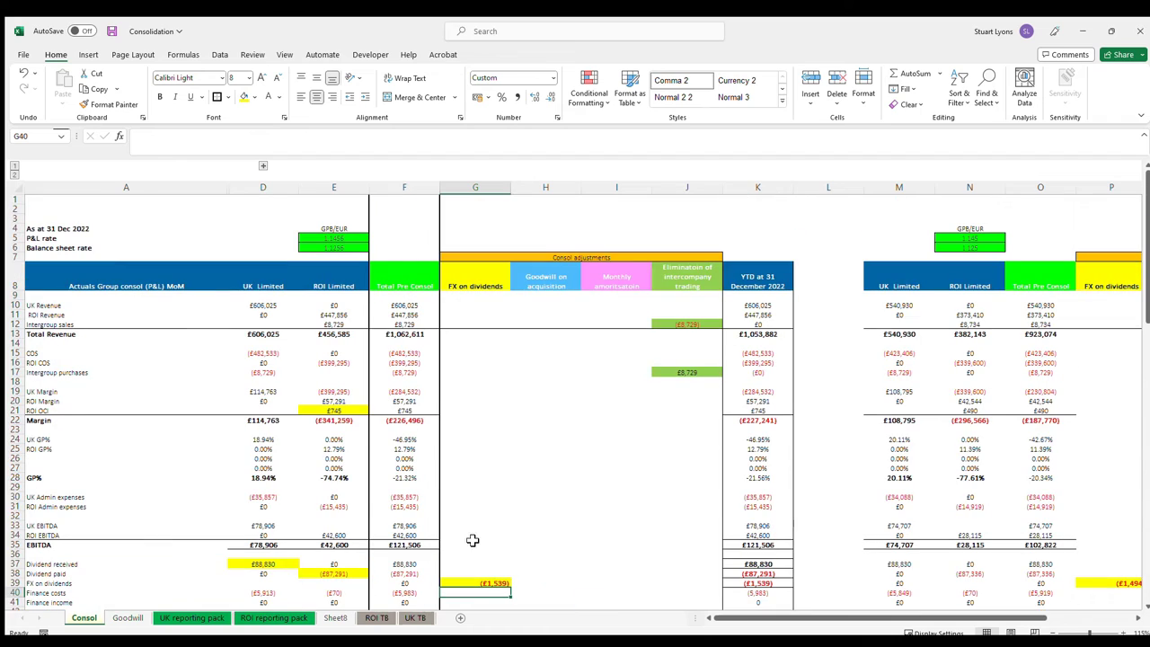
pyautogui.scroll(-3, 121, 419)
pyautogui.scroll(3, 278, 266)
pyautogui.scroll(-8, 319, 381)
pyautogui.scroll(8, 498, 441)
pyautogui.scroll(-7, 498, 455)
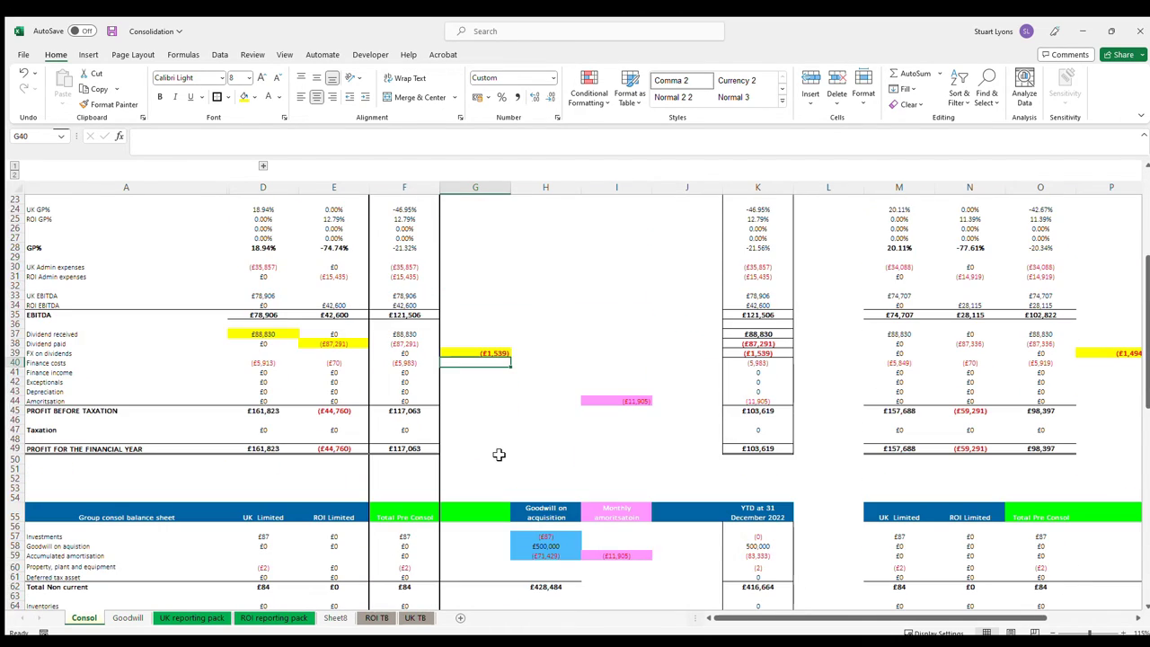
pyautogui.scroll(6, 504, 453)
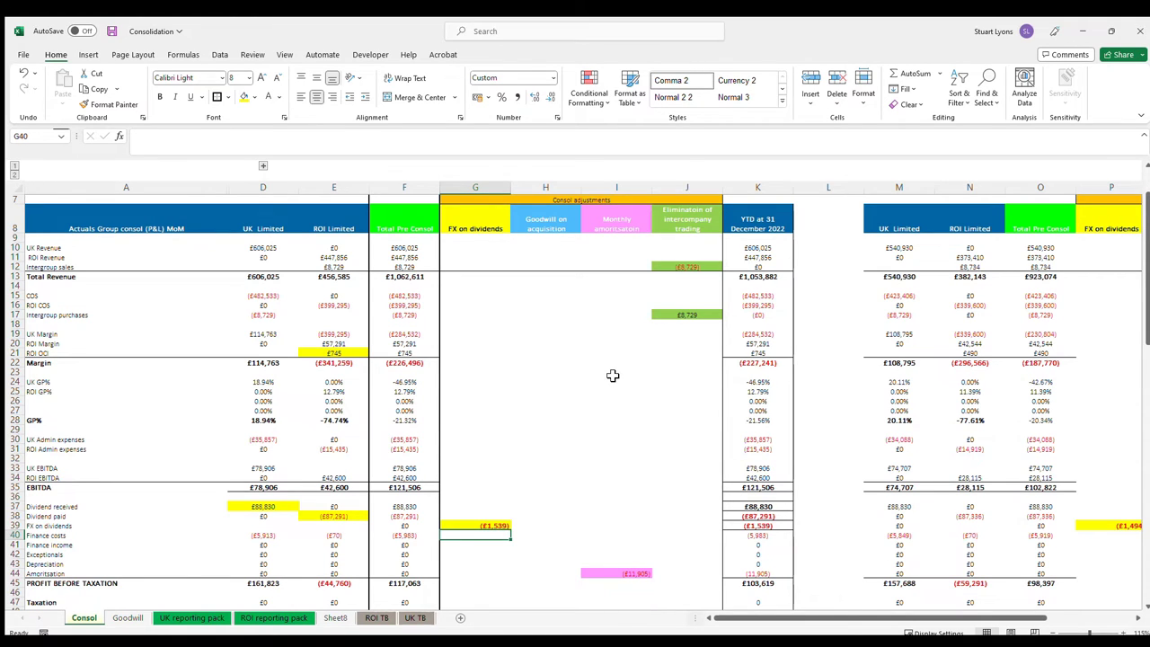
pyautogui.scroll(-7, 612, 376)
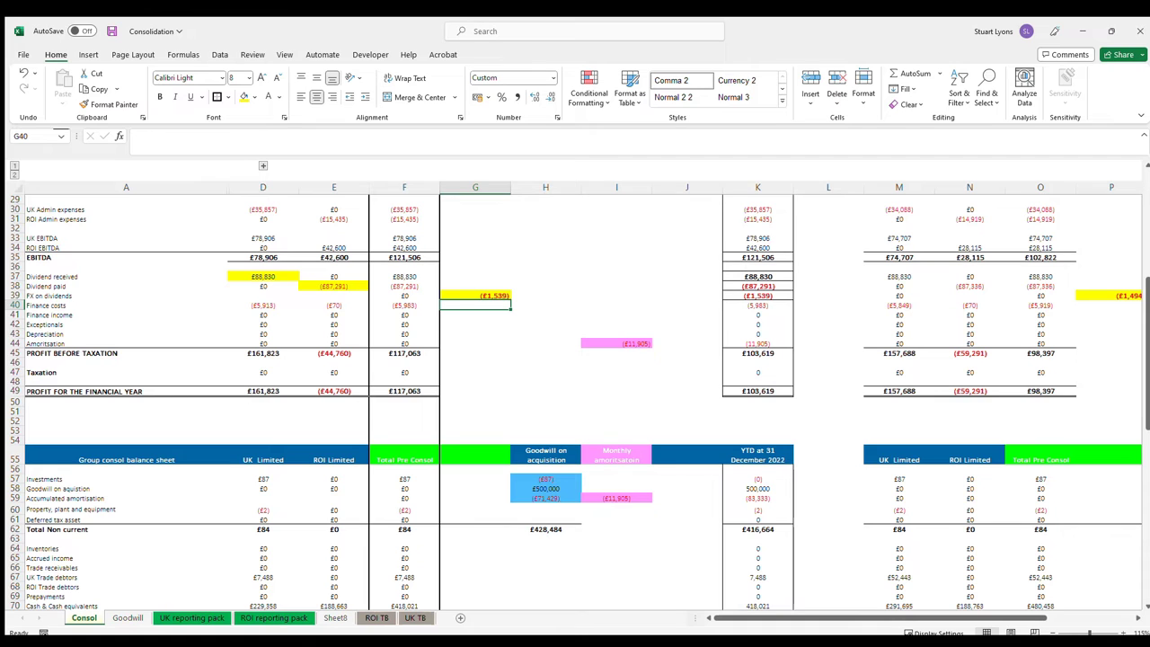
# - Review the consideration for ROI, net assets on acquisition and goodwill formula on the Goodwill sheet
pyautogui.click(127, 619)
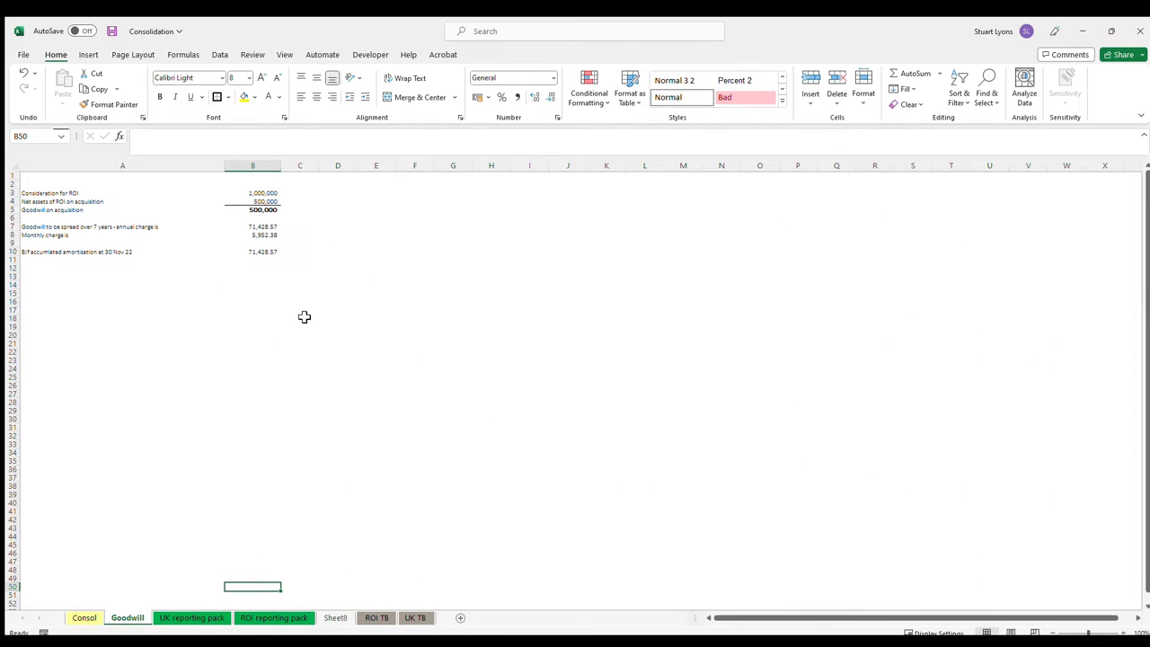
pyautogui.keyDown('ctrl'); pyautogui.scroll(3, 301, 317); pyautogui.keyUp('ctrl')
pyautogui.scroll(3, 308, 315)
pyautogui.click(157, 407)
pyautogui.click(225, 617)
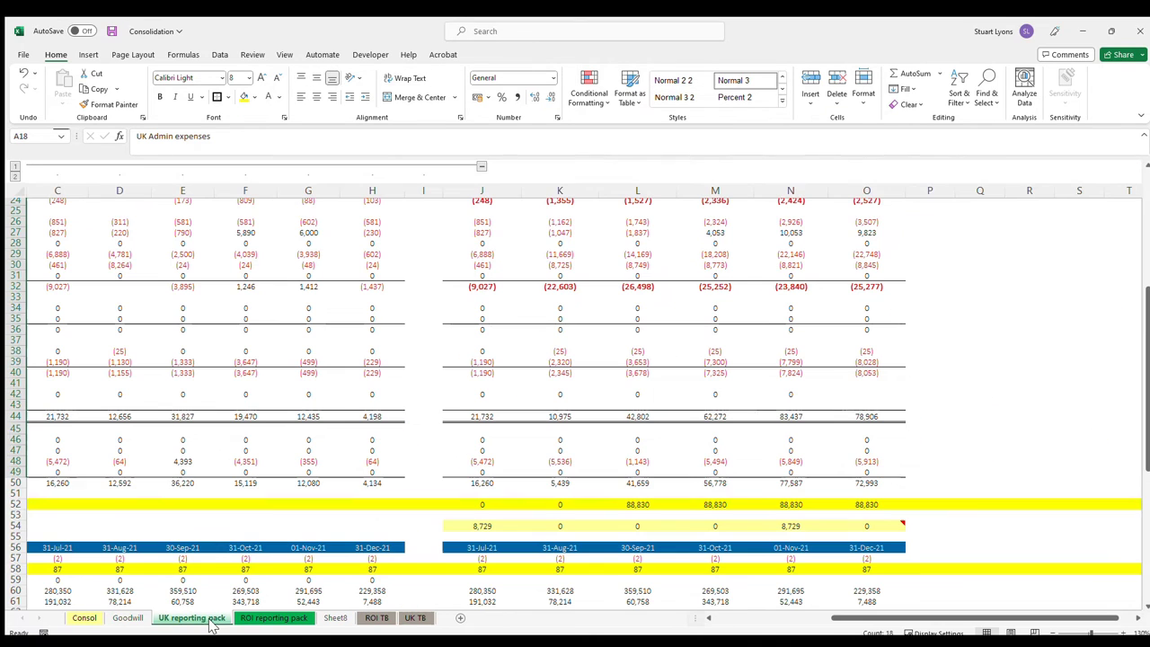
pyautogui.click(142, 616)
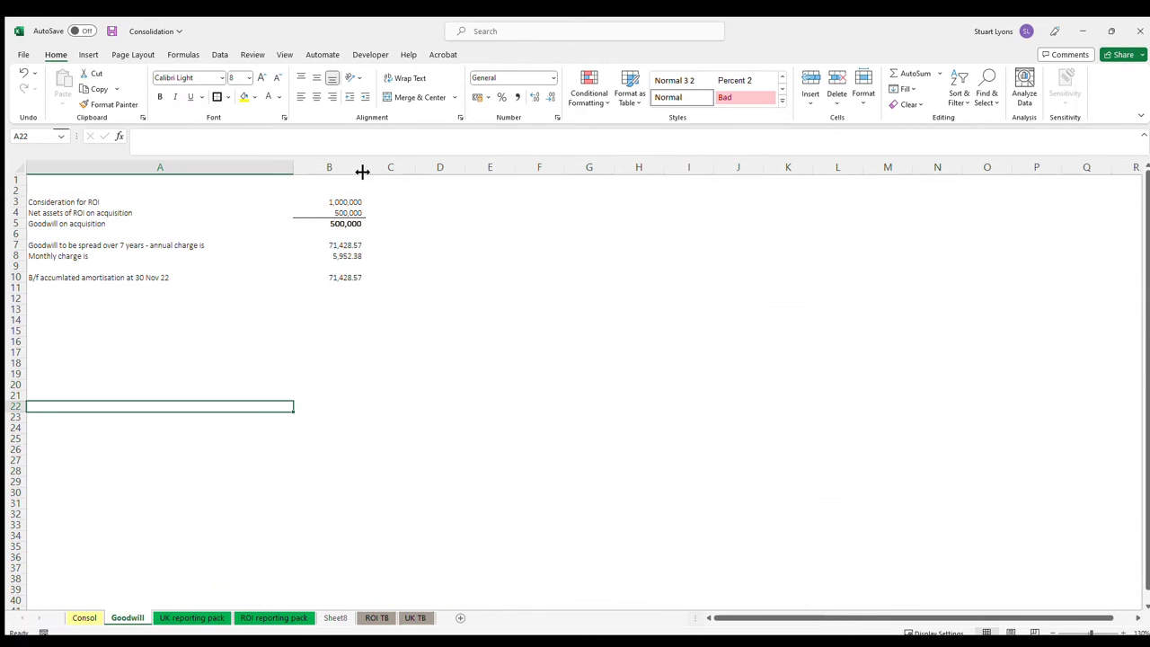
pyautogui.click(349, 203)
pyautogui.click(358, 215)
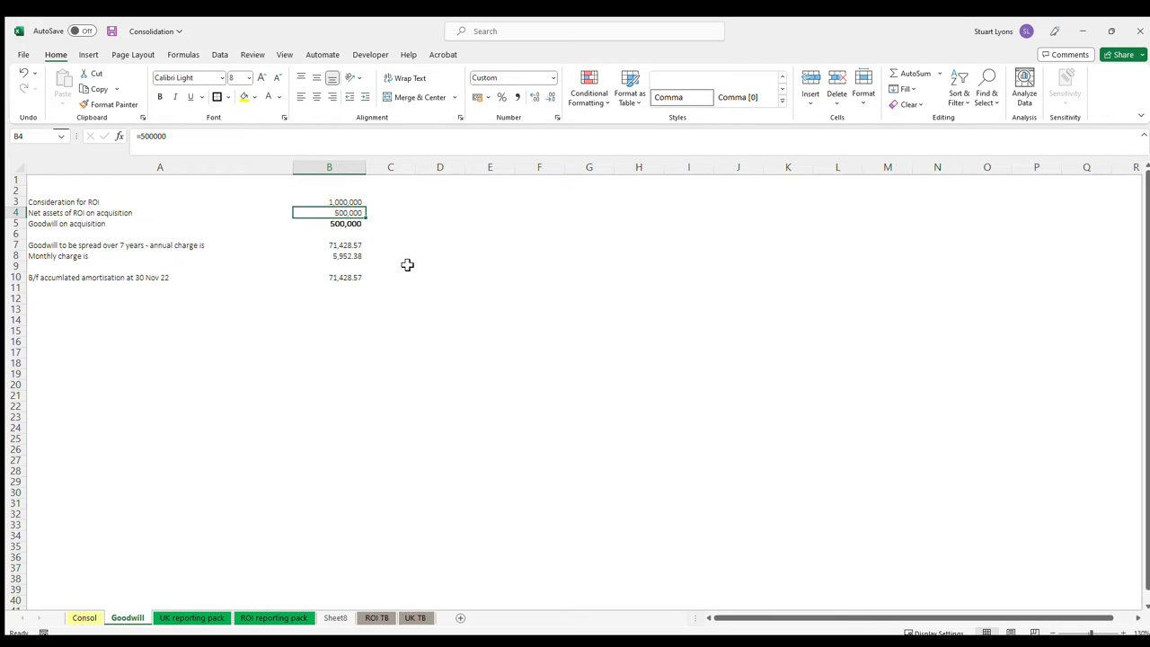
pyautogui.moveTo(360, 202); pyautogui.dragTo(360, 224)
pyautogui.click(353, 213)
pyautogui.click(350, 226)
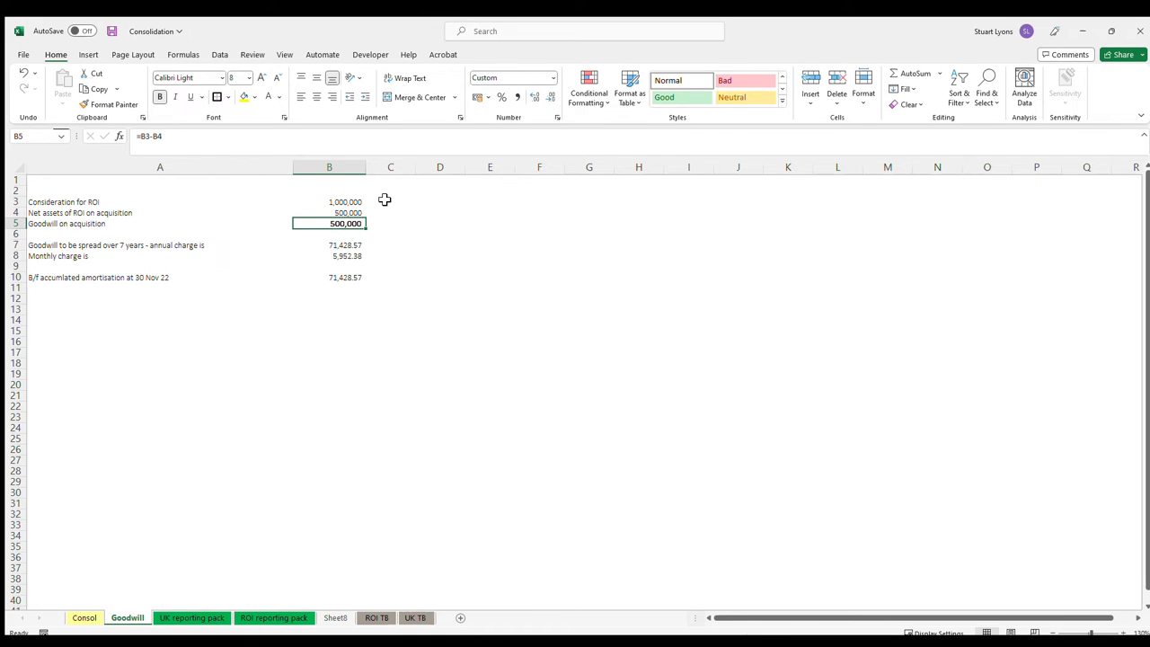
# - Add the italic note "Good will on aquisitoin" in C5 beside the goodwill on acquisition figure
pyautogui.click(372, 235)
pyautogui.click(378, 225)
pyautogui.click(354, 223)
pyautogui.click(382, 225)
pyautogui.write('Good will on aquisitoin')
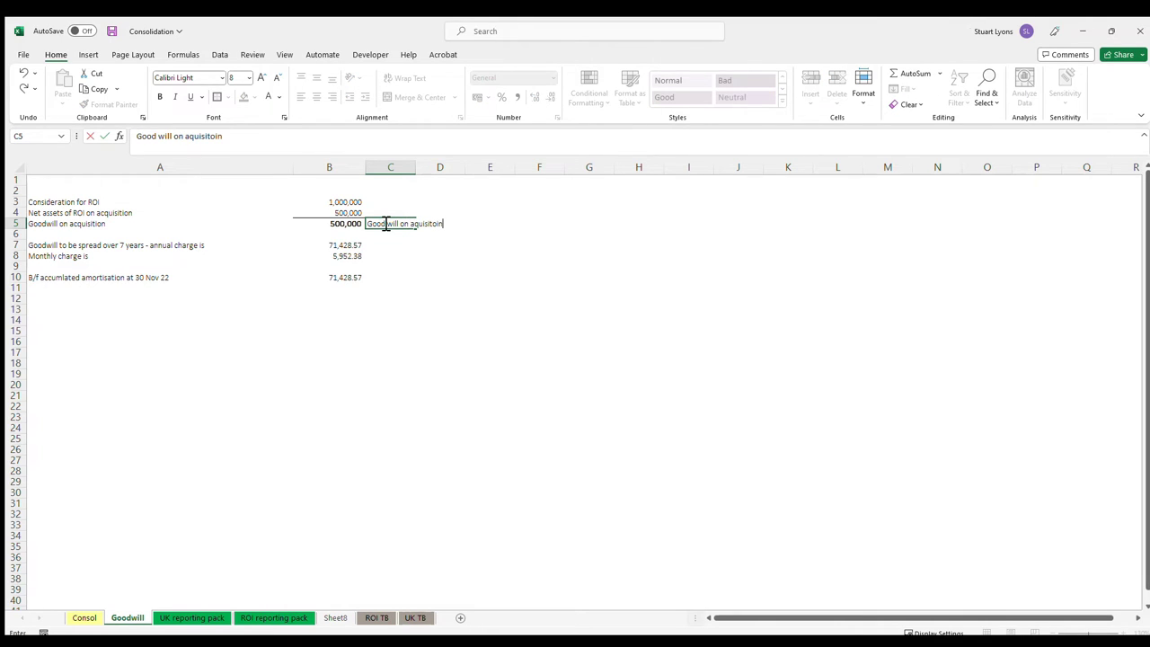
pyautogui.hotkey('ctrl', 'Return')
pyautogui.hotkey('ctrl', 'i')
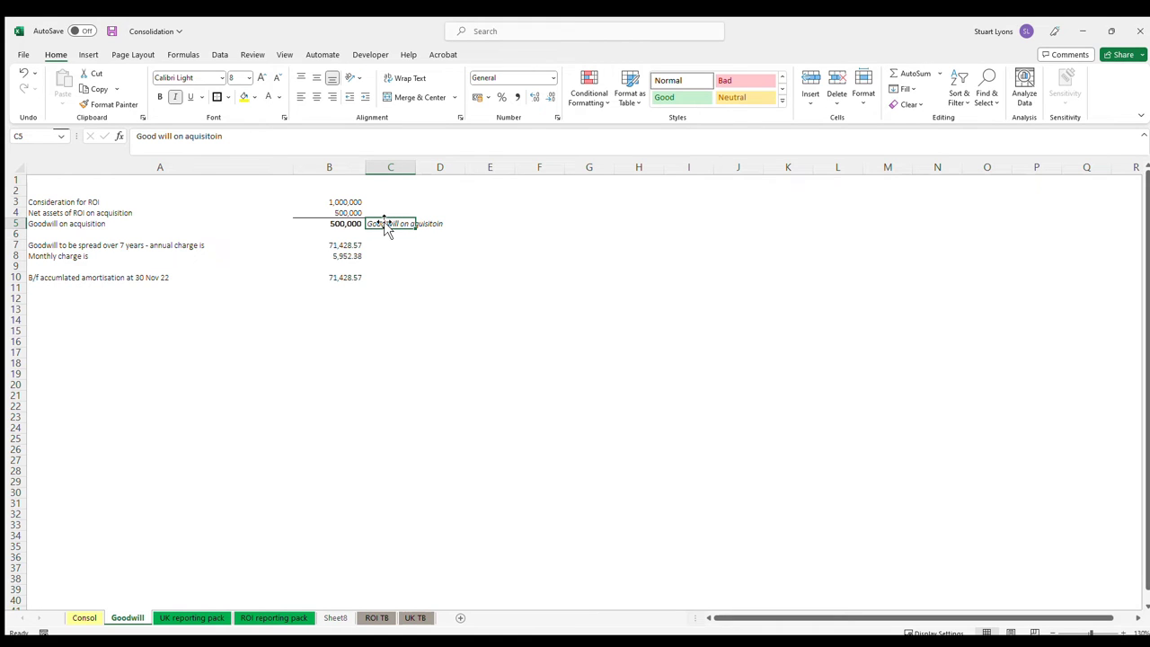
# - Check the goodwill on acquisition formula in cell H58 of the Consol balance sheet
pyautogui.click(84, 617)
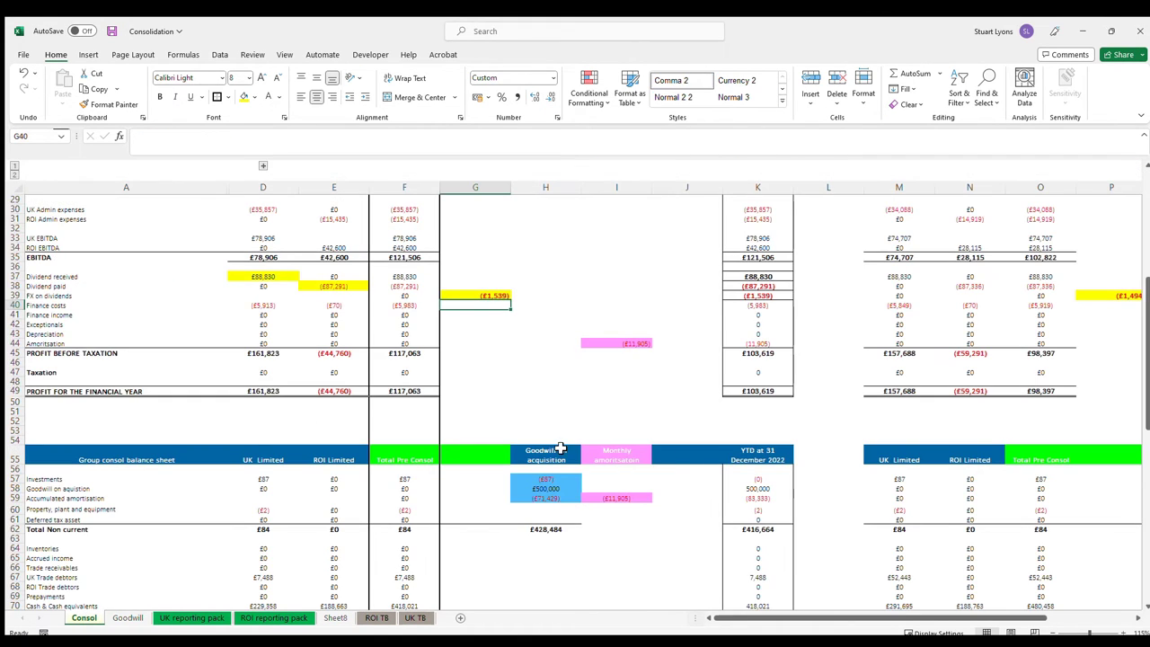
pyautogui.scroll(1, 517, 435)
pyautogui.click(551, 519)
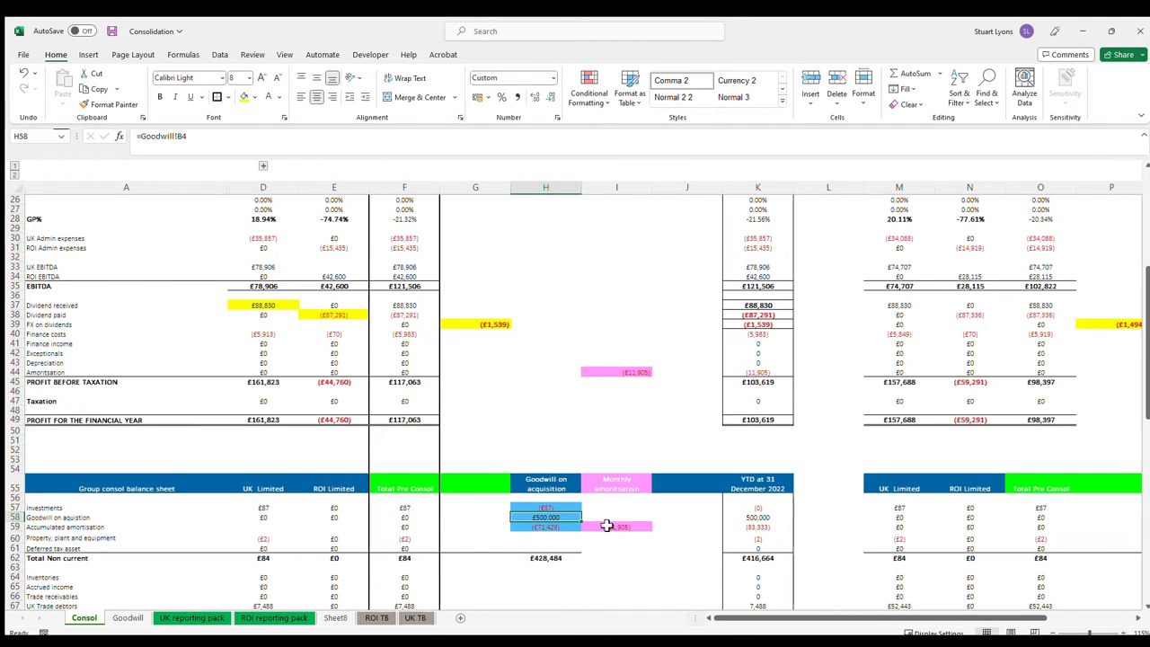
pyautogui.scroll(8, 543, 483)
pyautogui.scroll(-4, 501, 375)
pyautogui.scroll(4, 497, 375)
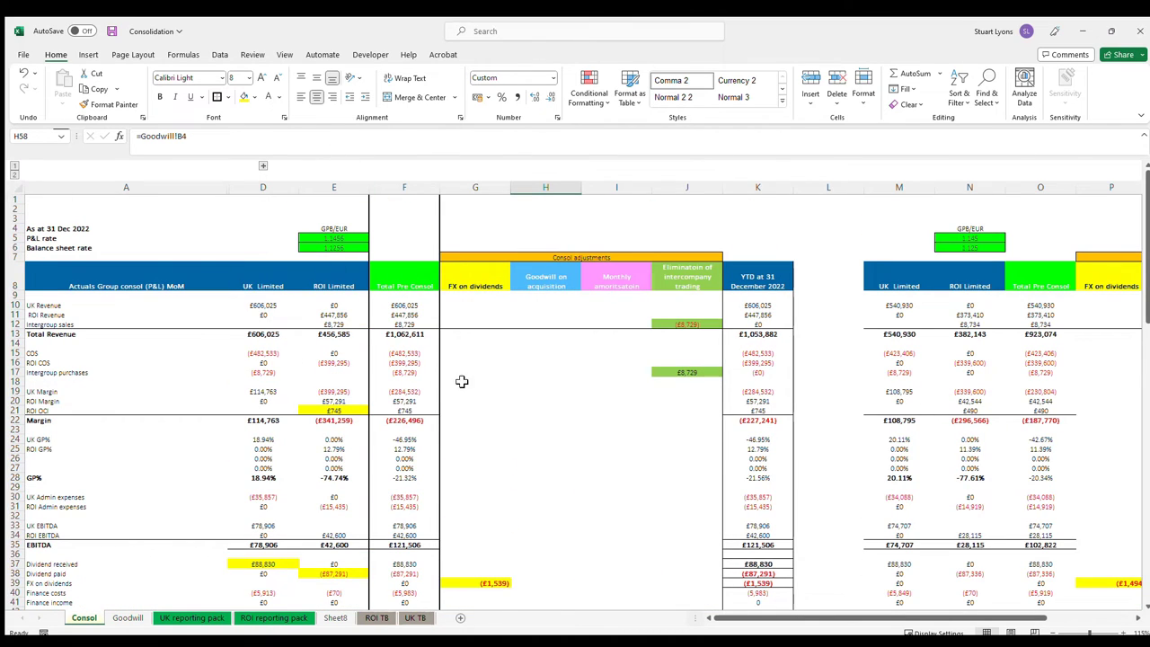
pyautogui.scroll(-7, 518, 462)
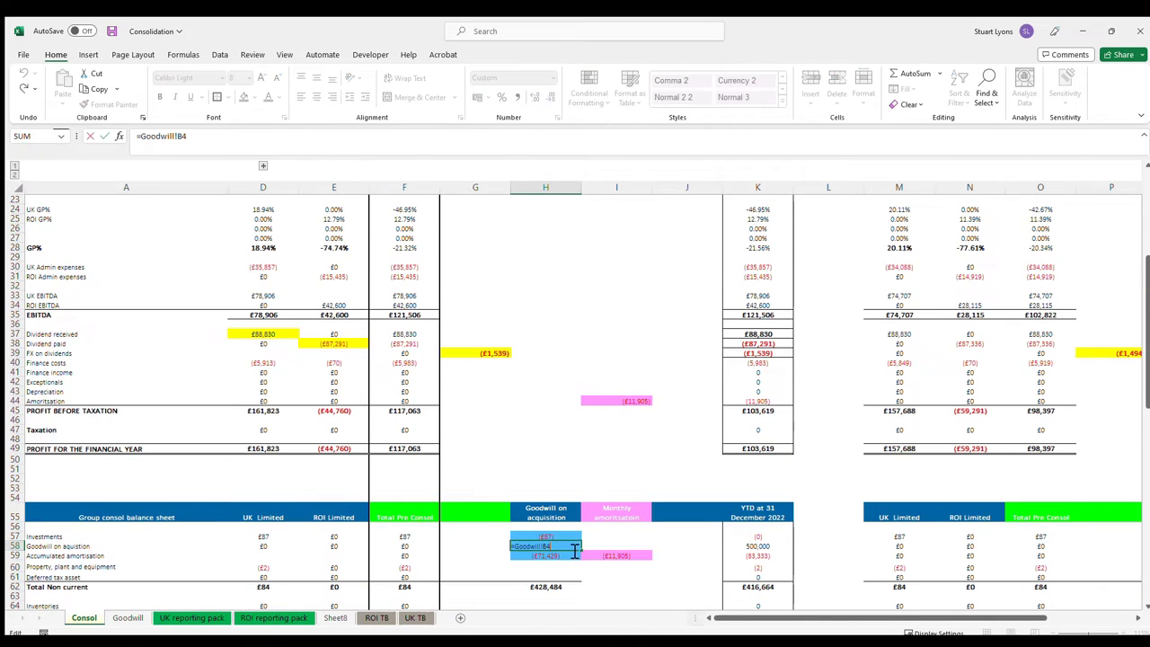
pyautogui.scroll(-1, 539, 449)
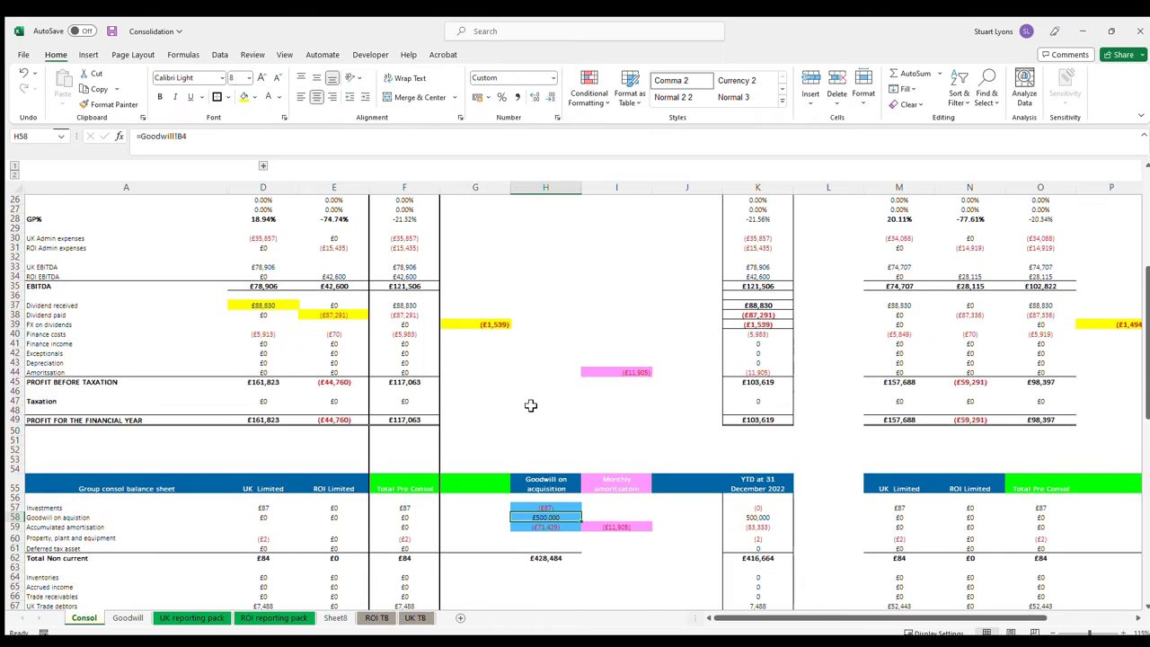
# - Highlight the Consol adjustments columns G to J and the UK Limited column to review them down to the balance sheet
pyautogui.scroll(7, 543, 341)
pyautogui.moveTo(476, 187); pyautogui.dragTo(711, 198)
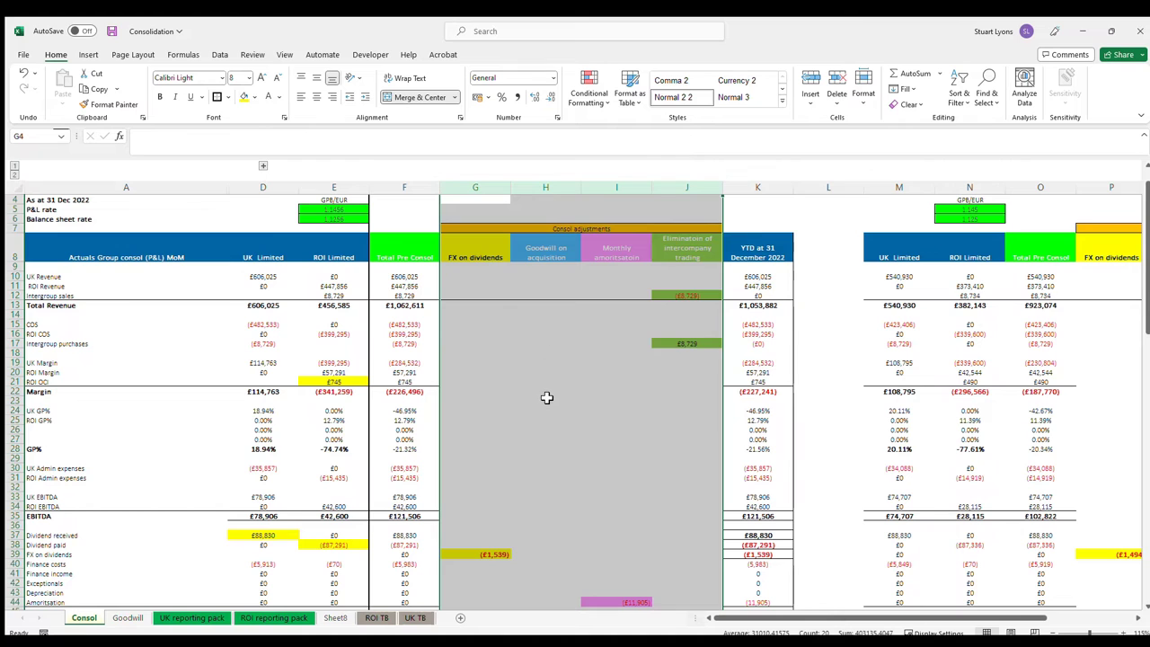
pyautogui.scroll(-11, 547, 397)
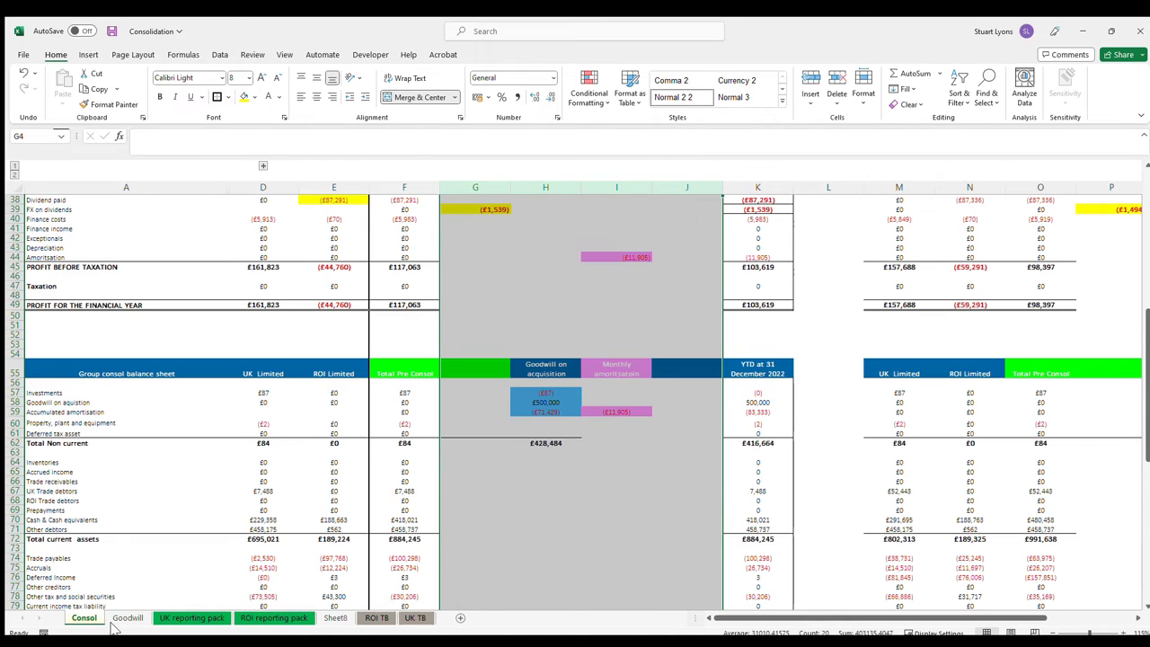
pyautogui.scroll(12, 329, 459)
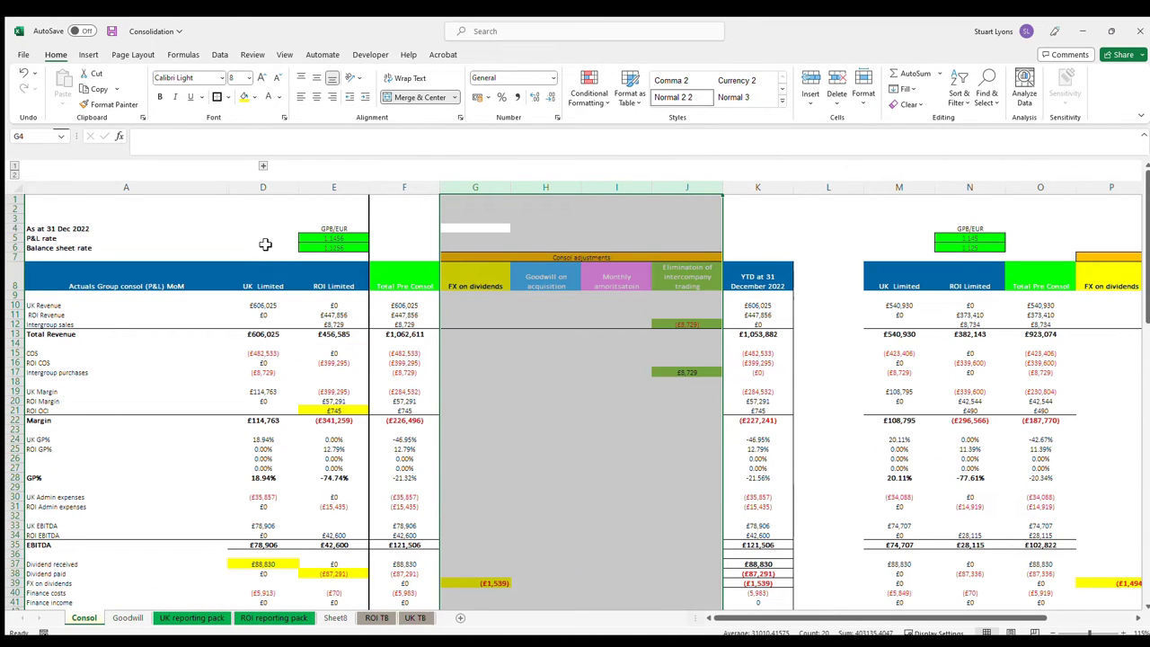
pyautogui.click(264, 187)
pyautogui.scroll(-12, 546, 386)
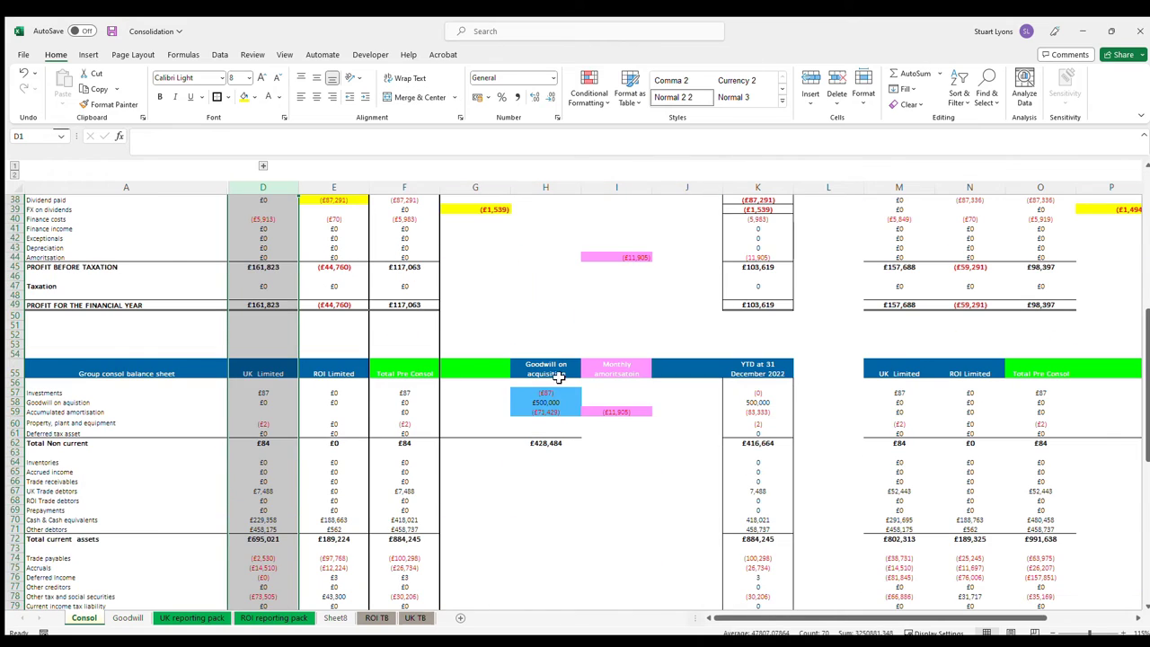
# - Compare the Consol sheet's goodwill link in H58 with the goodwill on acquisition formula in B5 of the Goodwill sheet
pyautogui.click(562, 398)
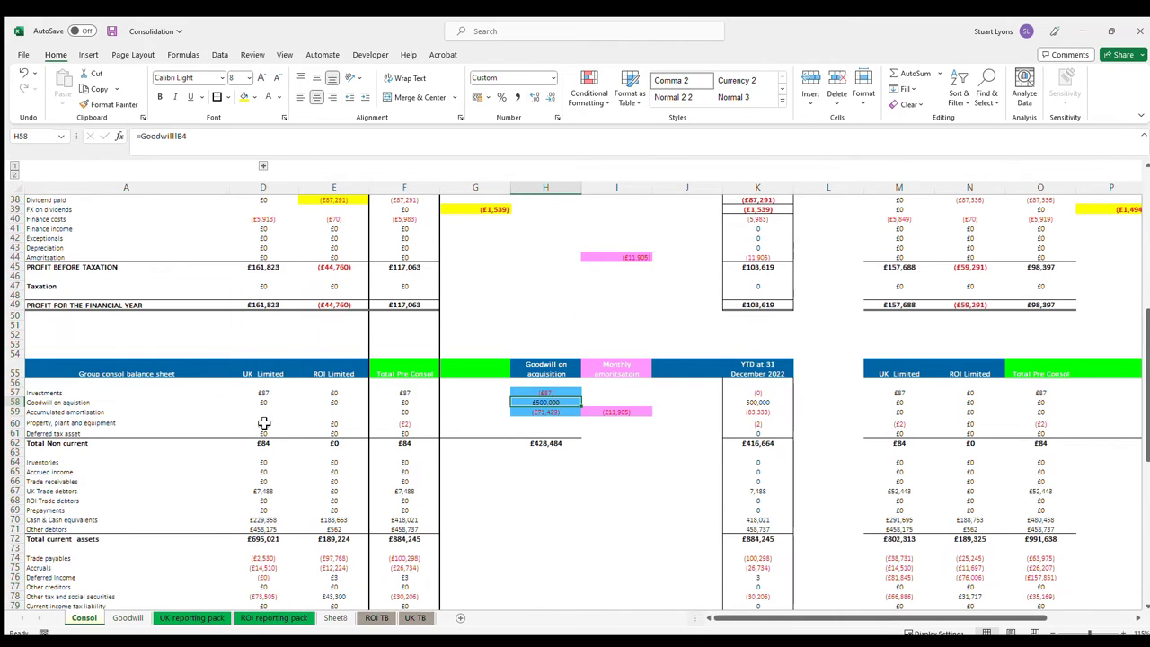
pyautogui.click(127, 618)
pyautogui.click(350, 223)
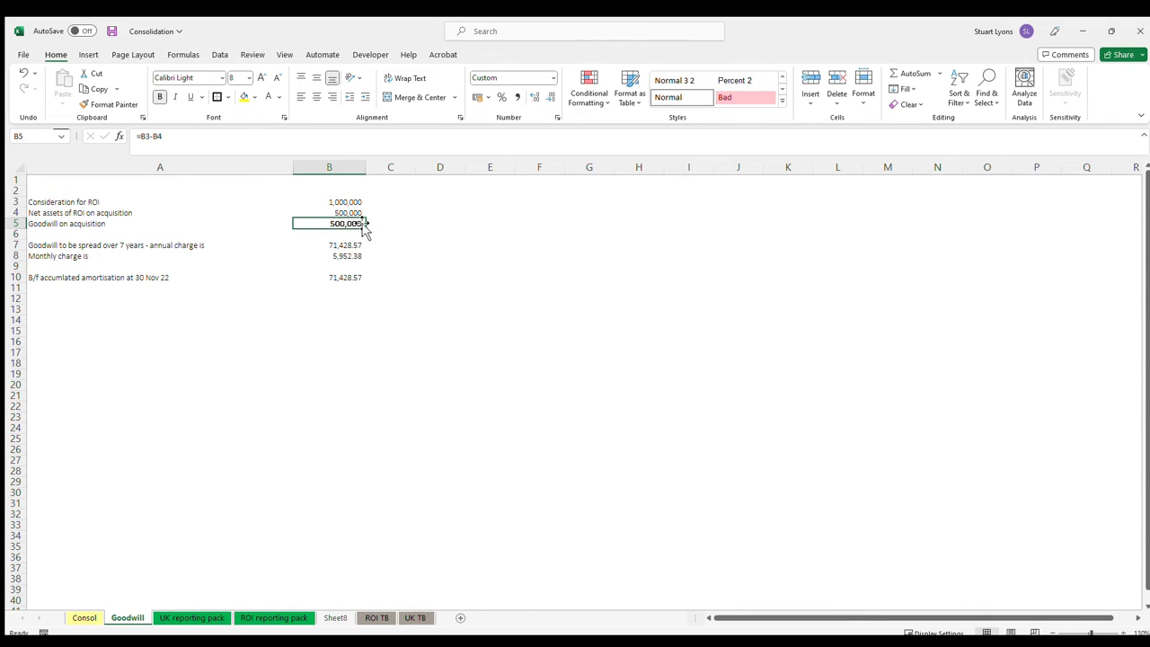
pyautogui.click(385, 223)
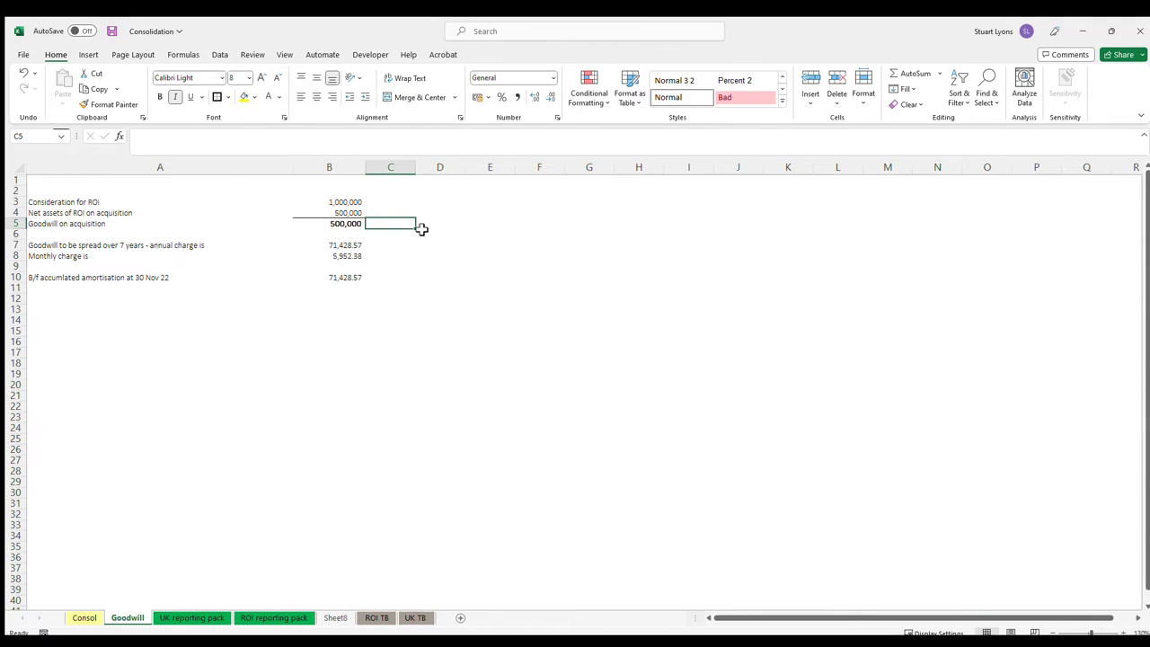
pyautogui.write('A')
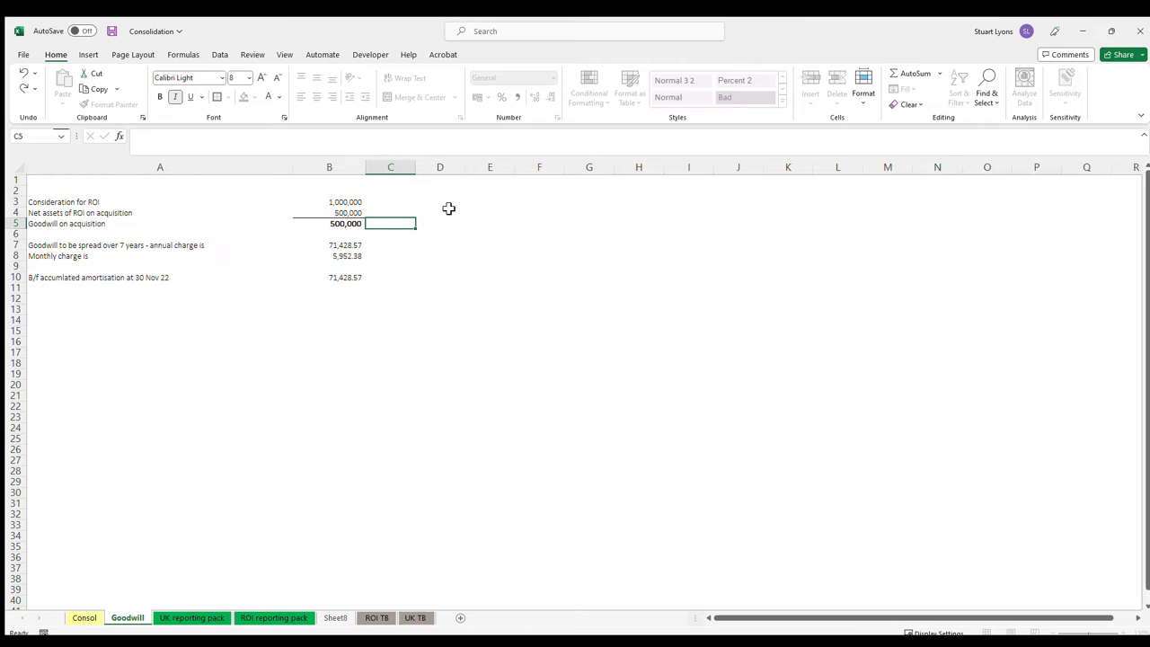
pyautogui.press('Escape')
# - Insert a new macro sheet directly after the Consol sheet
pyautogui.click(84, 618)
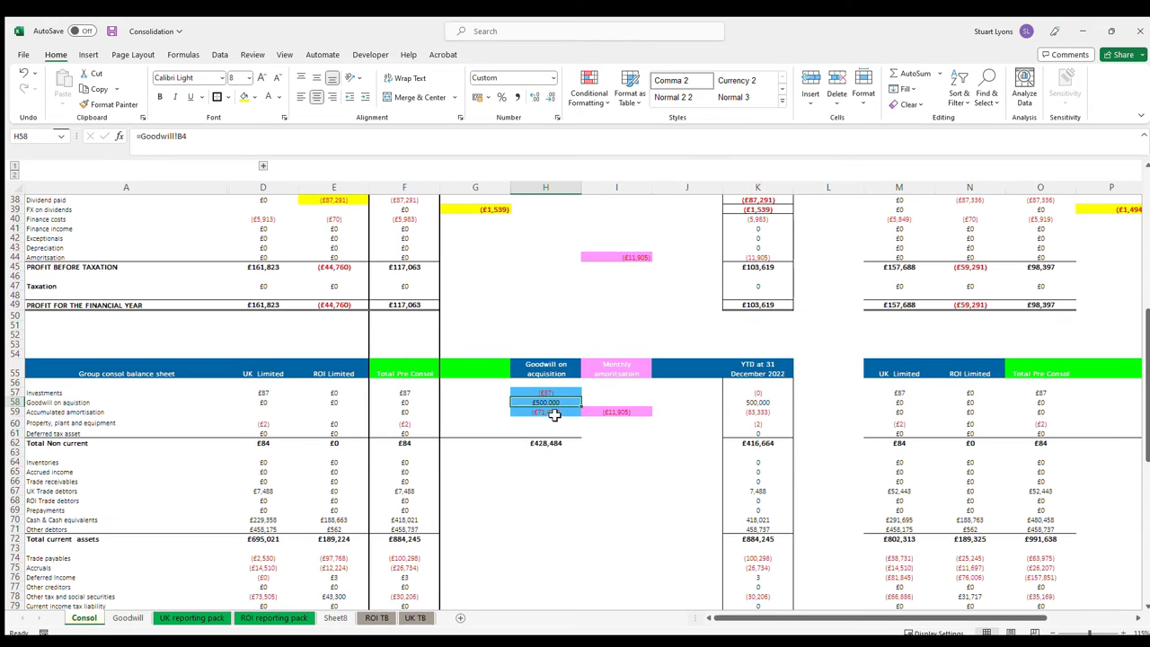
pyautogui.hotkey('ctrl', 'F11')
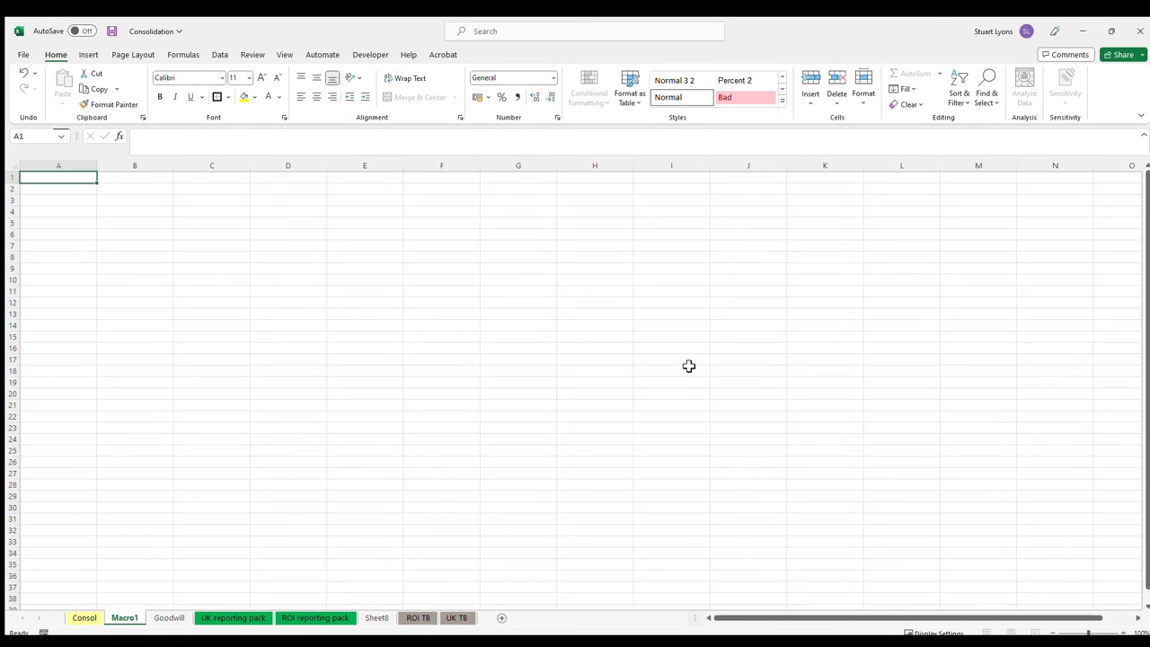
# - Trace the Consol sheet's goodwill link in H58 back to its source on the Goodwill sheet
pyautogui.click(169, 618)
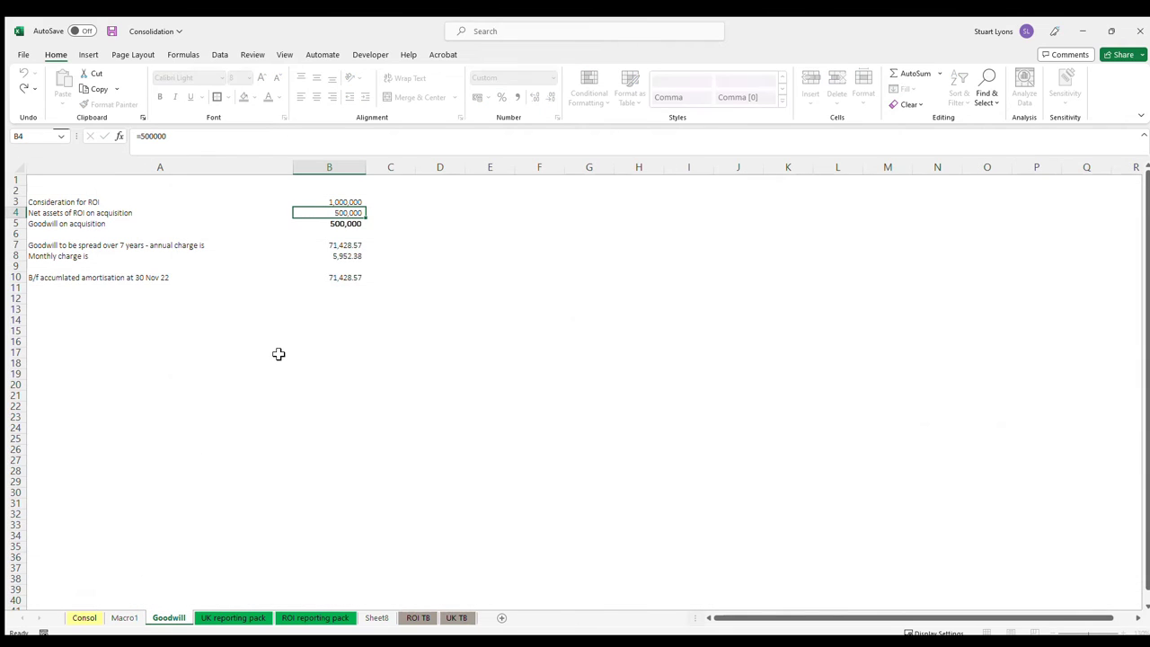
pyautogui.click(77, 620)
pyautogui.hotkey('ctrl', '[')
pyautogui.press('F2')
pyautogui.press('Escape')
pyautogui.click(316, 238)
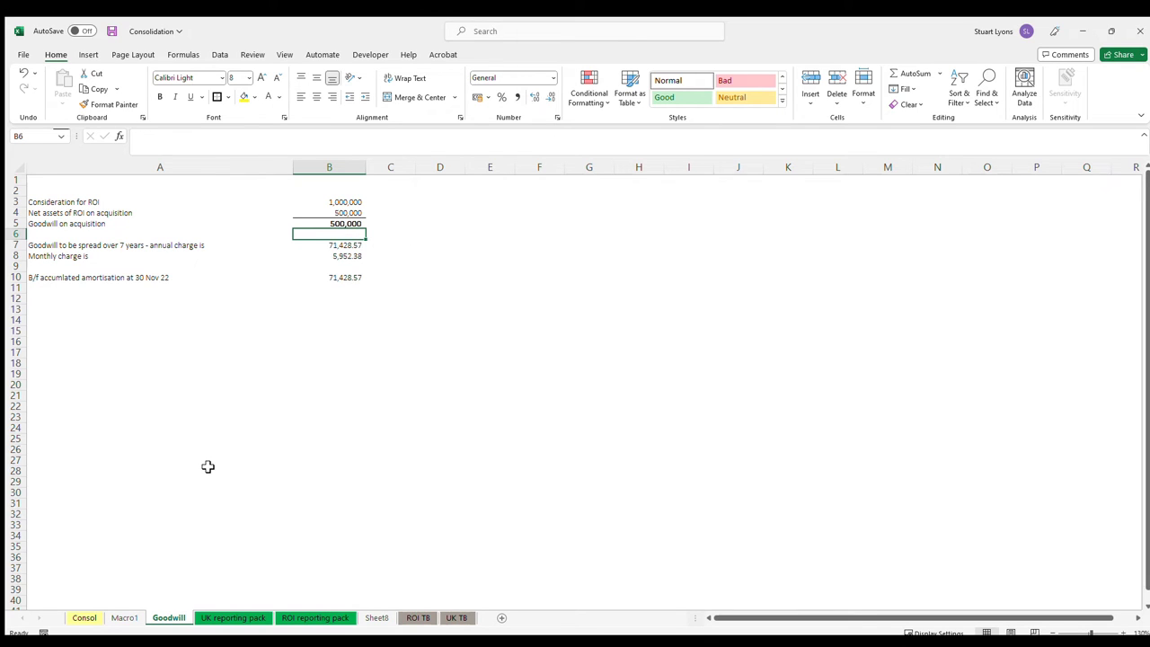
# - Check the annual goodwill charge formula in B7 and the monthly charge formula in B8 of the Goodwill sheet
pyautogui.click(351, 245)
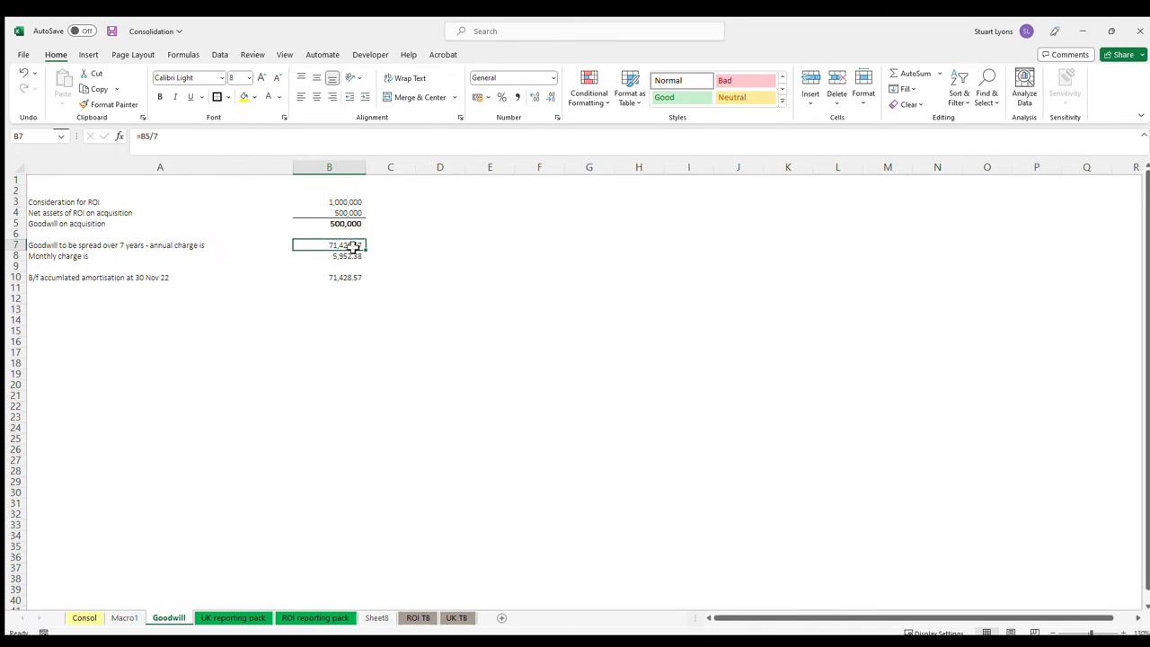
pyautogui.press('F2')
pyautogui.press('Escape')
pyautogui.press('F2')
pyautogui.press('Escape')
pyautogui.click(359, 257)
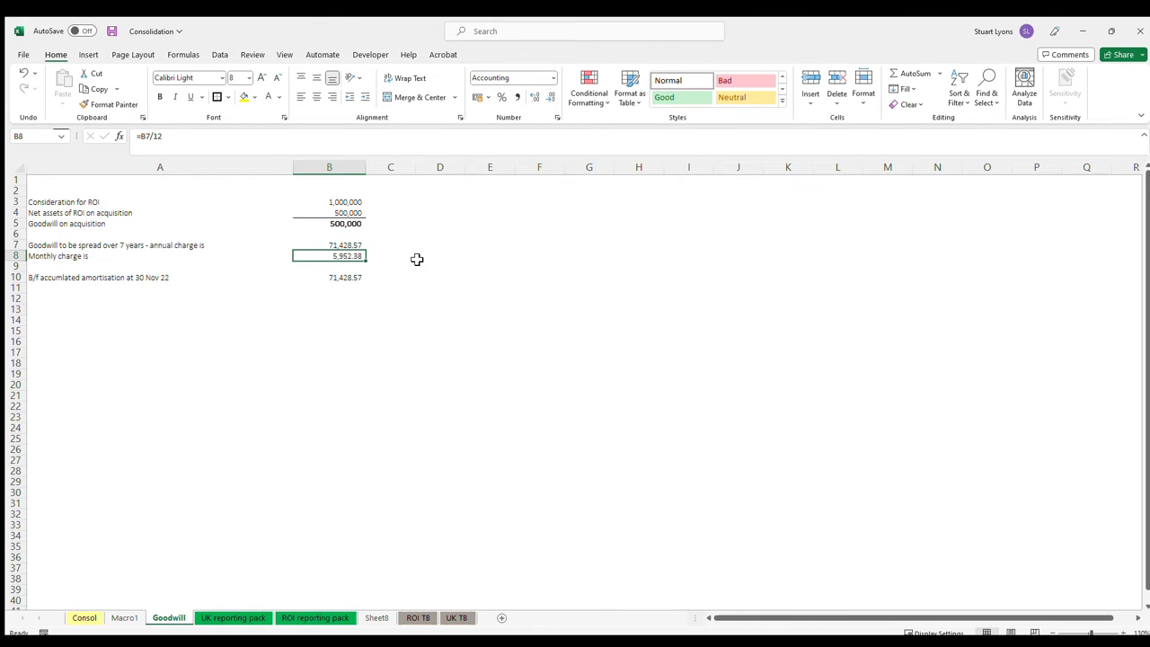
pyautogui.press('F2')
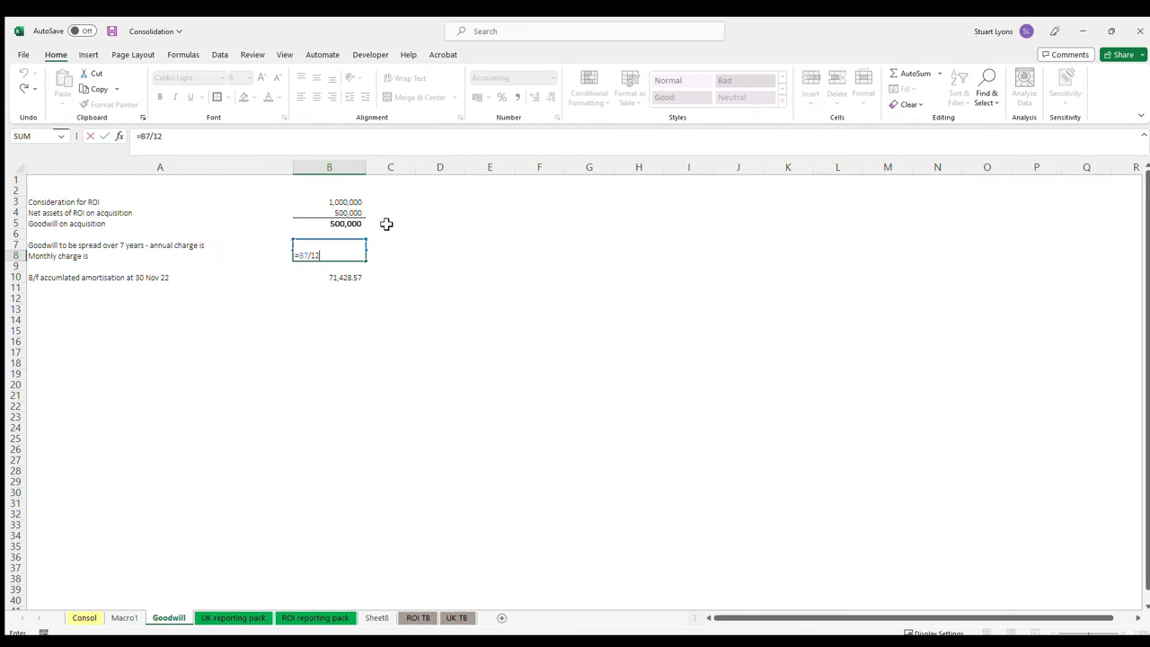
pyautogui.press('Escape')
# - Fill the monthly charge cell B8 on the Goodwill sheet with yellow
pyautogui.moveTo(360, 256)
pyautogui.mouseDown()
pyautogui.moveTo(380, 254)
pyautogui.moveTo(360, 254)
pyautogui.mouseUp()
pyautogui.hotkey('alt', 'h')
pyautogui.press('k')
pyautogui.click(244, 97)
pyautogui.click(395, 309)
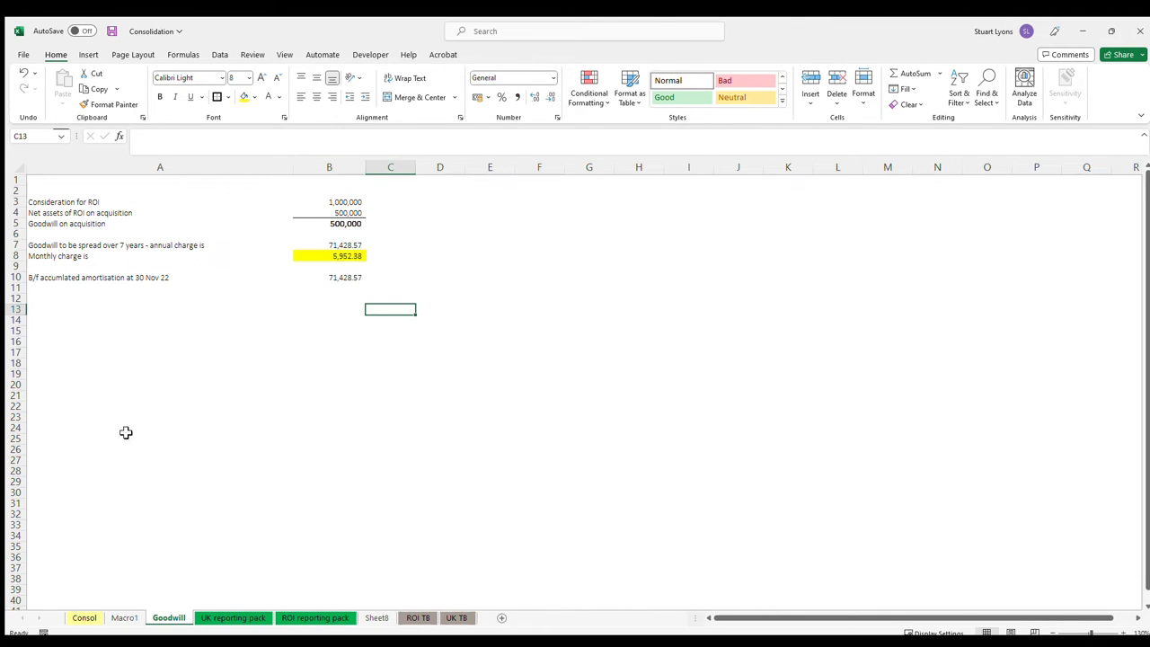
# - Check the formula behind the brought-forward accumulated amortisation in B10 of the Goodwill sheet
pyautogui.click(341, 280)
pyautogui.press('F2')
pyautogui.press('Escape')
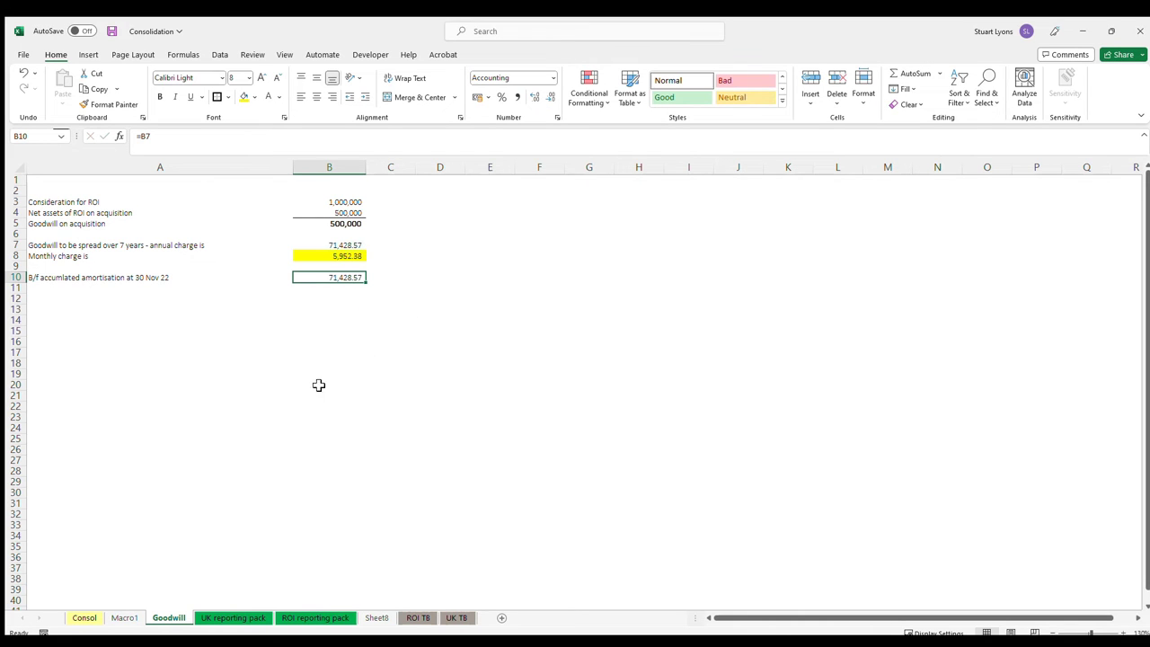
pyautogui.press('F2')
pyautogui.press('Escape')
pyautogui.press('F2')
pyautogui.press('Escape')
# - Review the investments, goodwill and accumulated amortisation adjustments in H57:H59 of the Consol balance sheet
pyautogui.click(83, 619)
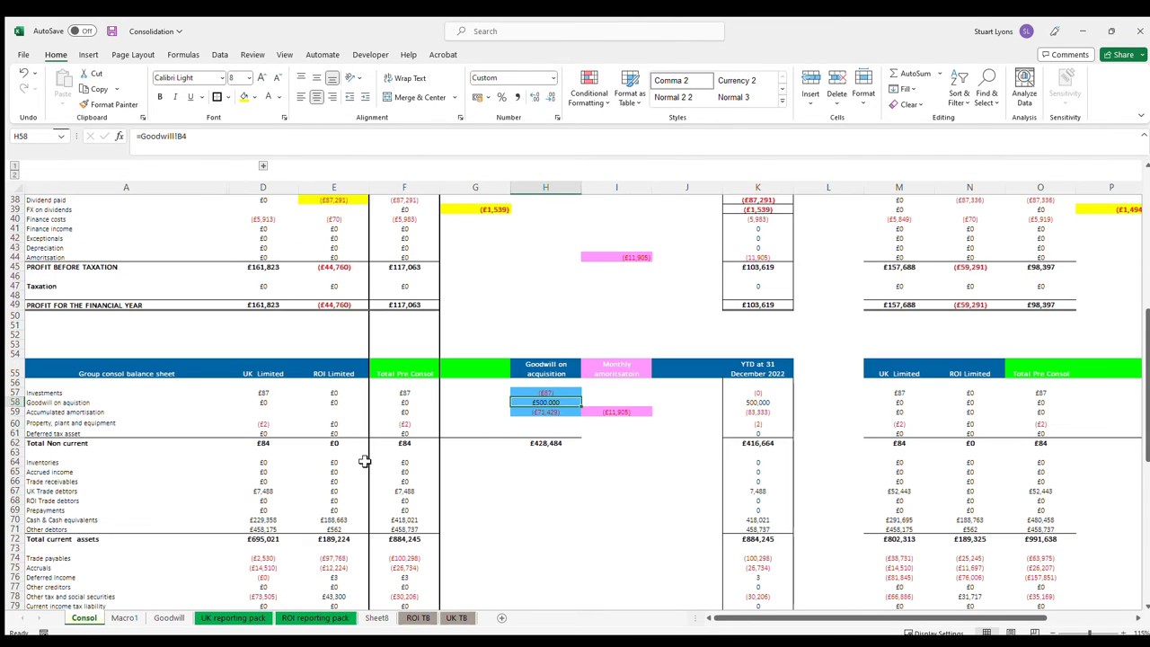
pyautogui.press('Down')
pyautogui.press('Down')
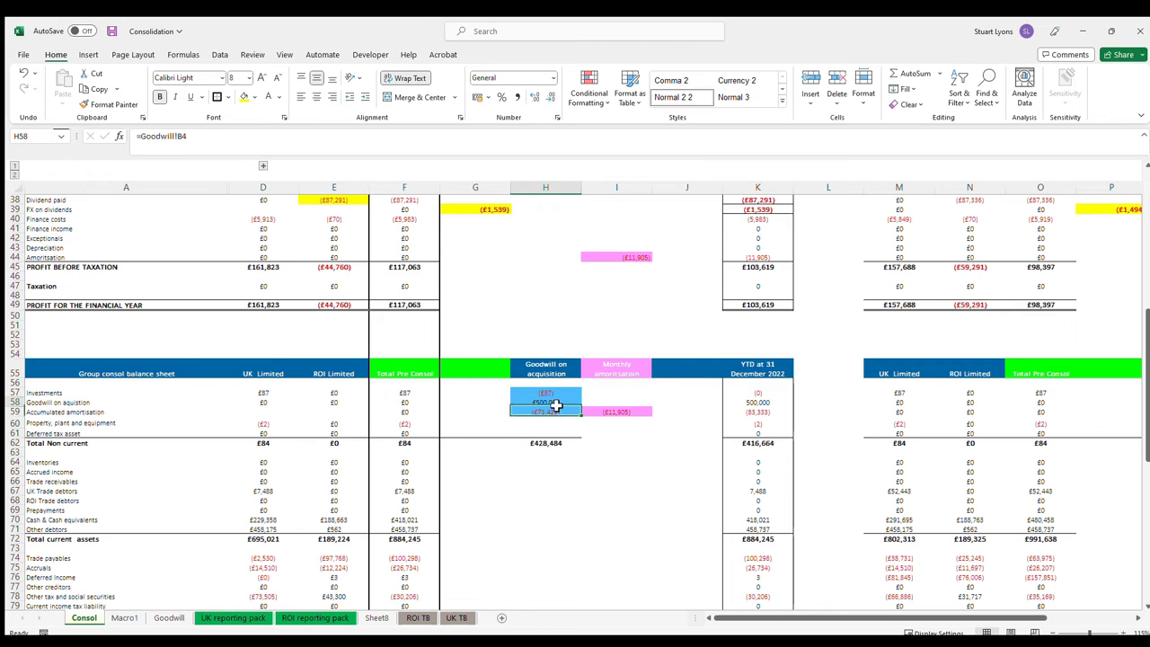
pyautogui.click(566, 411)
pyautogui.doubleClick(575, 412)
pyautogui.moveTo(560, 393); pyautogui.dragTo(559, 411)
# - Compare the ordinary share capital adjustment in H96 with the UK Limited share capital in D96
pyautogui.scroll(-8, 563, 416)
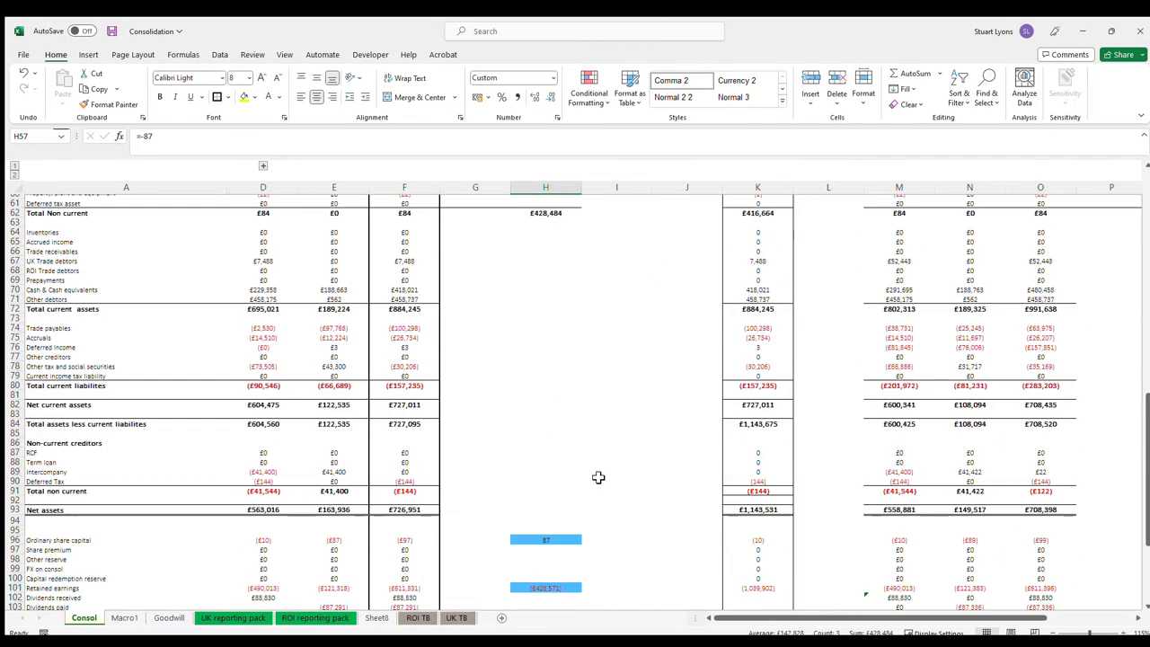
pyautogui.scroll(-3, 599, 478)
pyautogui.click(550, 456)
pyautogui.scroll(1, 320, 498)
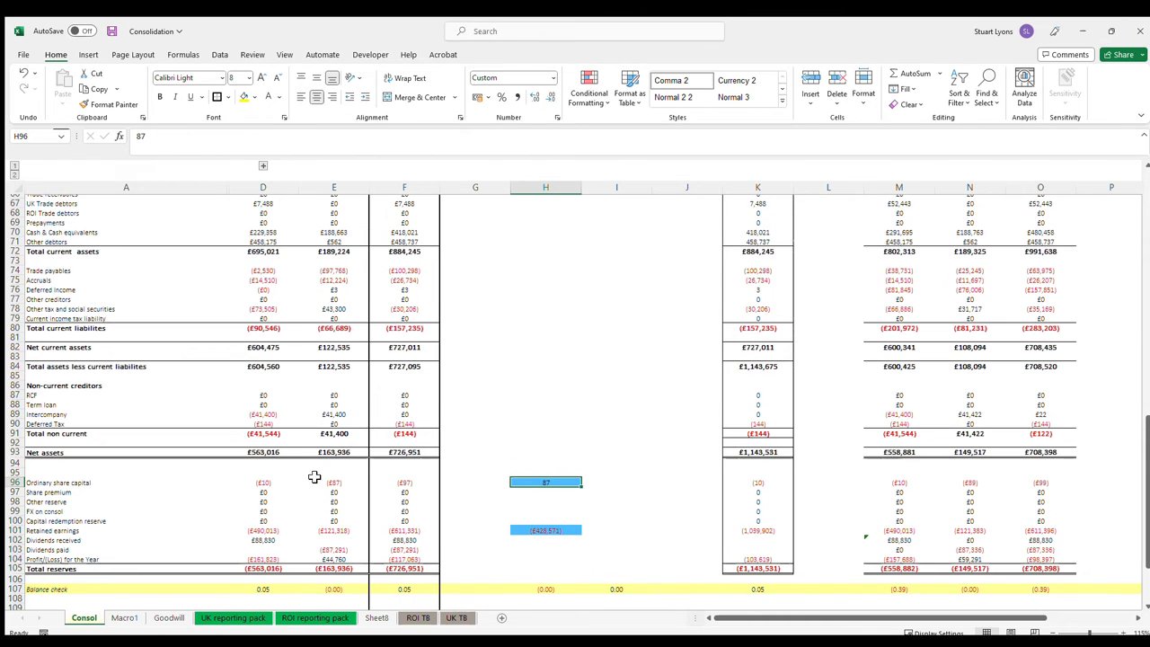
pyautogui.scroll(1, 404, 496)
pyautogui.click(293, 512)
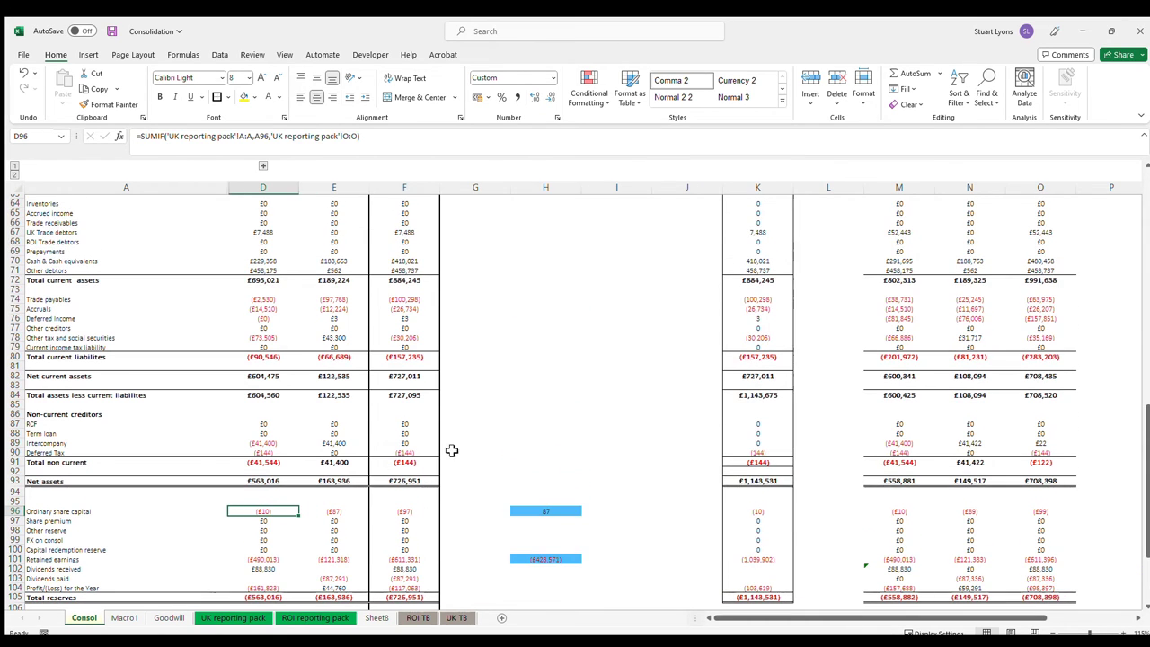
# - Trace the UK Limited ordinary share capital formula in D96 to the share capital row of the UK reporting pack
pyautogui.scroll(15, 452, 450)
pyautogui.scroll(-8, 391, 423)
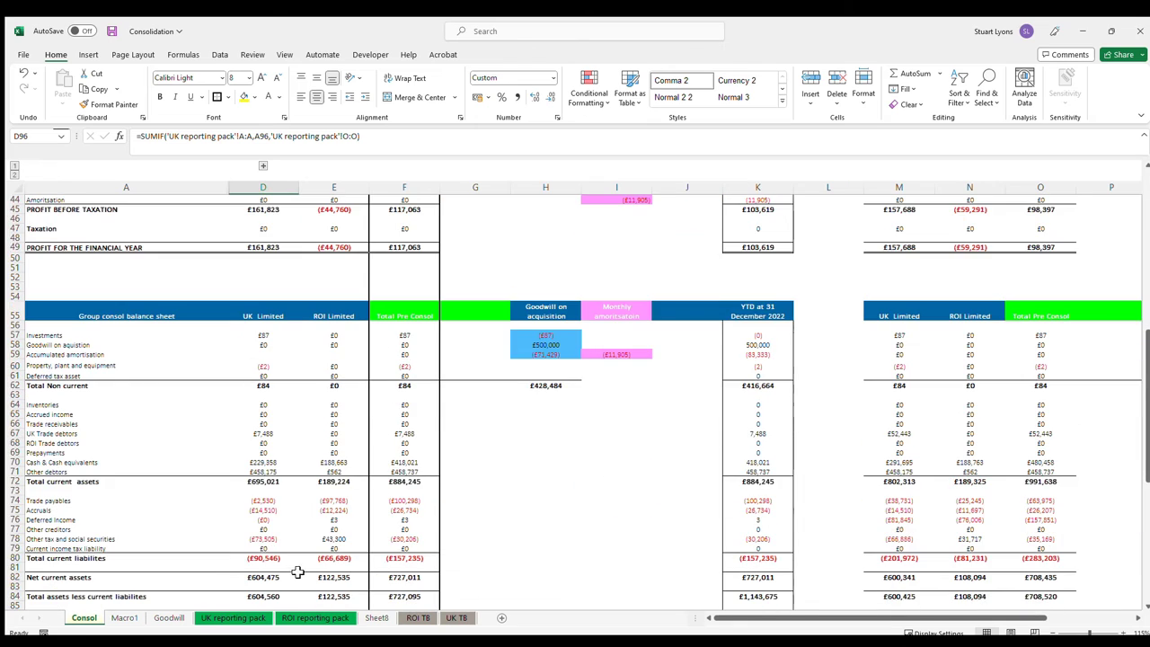
pyautogui.scroll(-5, 290, 501)
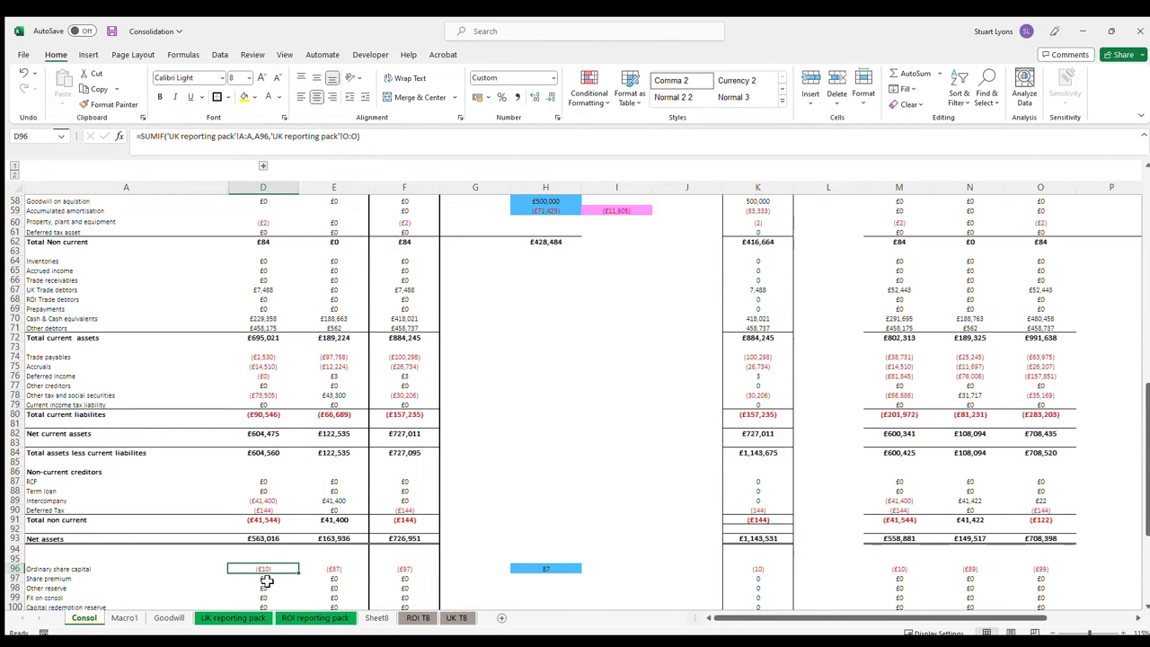
pyautogui.doubleClick(288, 572)
pyautogui.press('Escape')
pyautogui.click(232, 619)
pyautogui.scroll(-6, 449, 549)
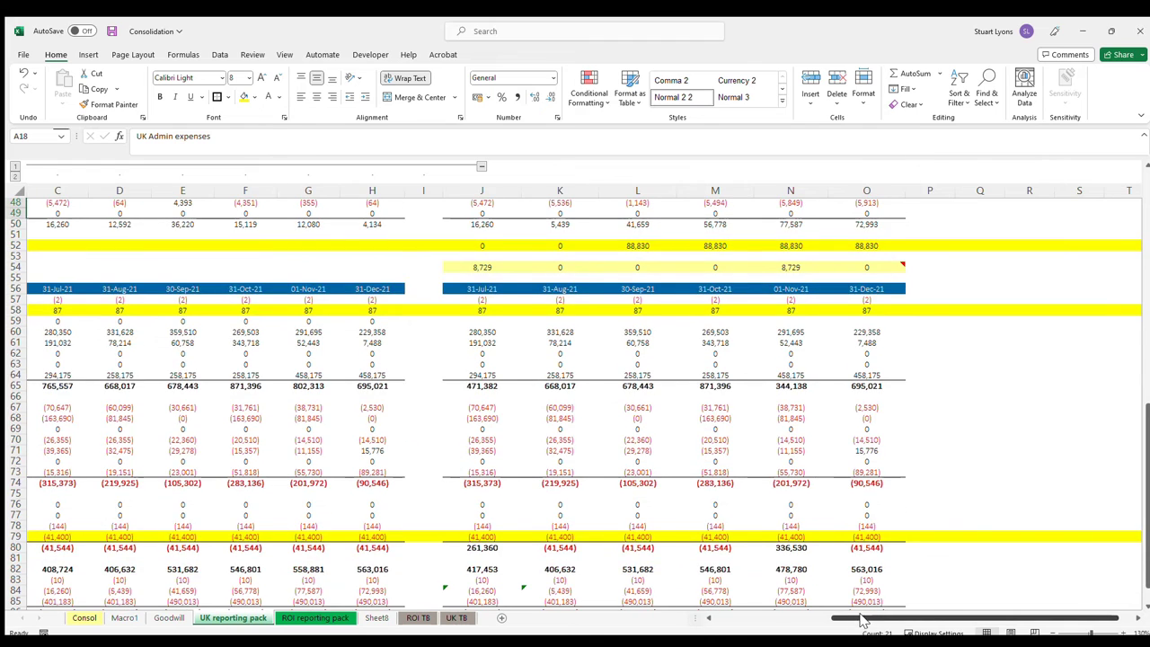
pyautogui.moveTo(861, 620); pyautogui.dragTo(745, 620)
pyautogui.scroll(-7, 497, 529)
pyautogui.click(477, 351)
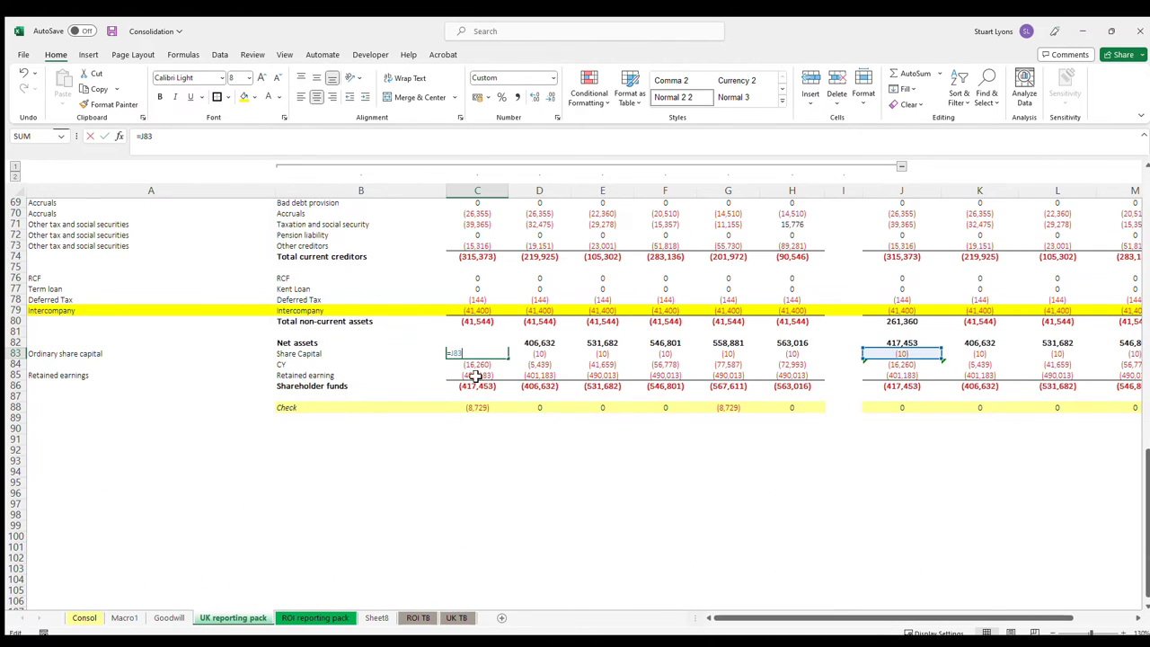
# - Compare the share capital elimination in H96 of the Consol sheet with the investments elimination above
pyautogui.click(85, 619)
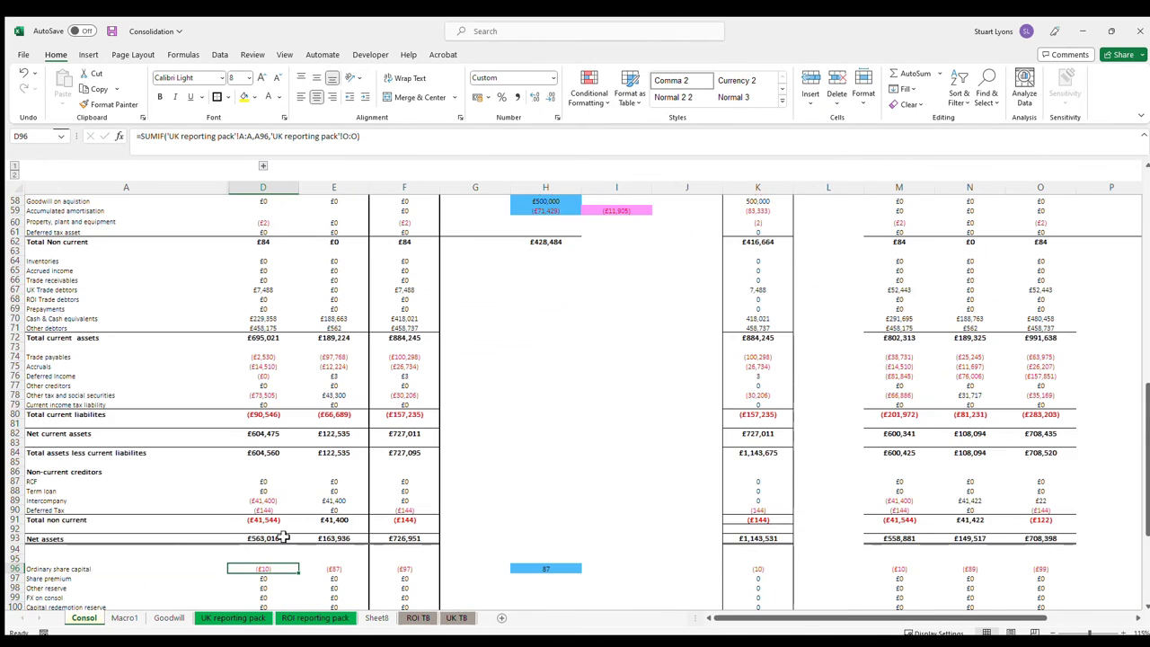
pyautogui.scroll(-1, 557, 534)
pyautogui.click(559, 540)
pyautogui.scroll(8, 571, 440)
pyautogui.scroll(-7, 576, 432)
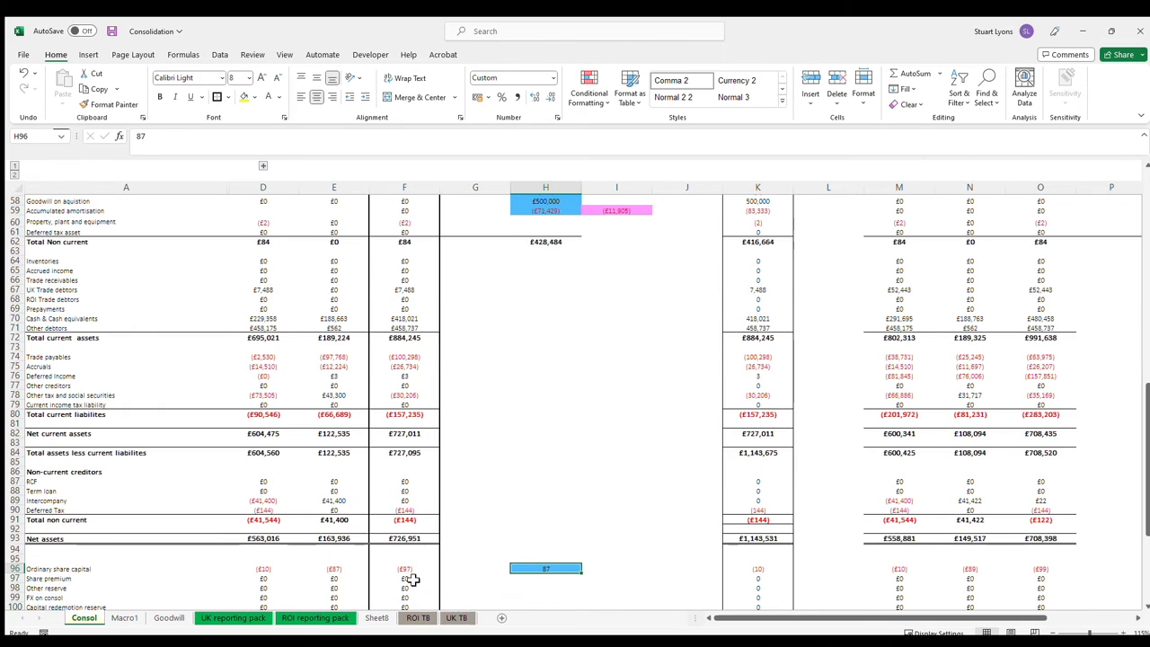
pyautogui.scroll(3, 546, 367)
pyautogui.scroll(-4, 531, 452)
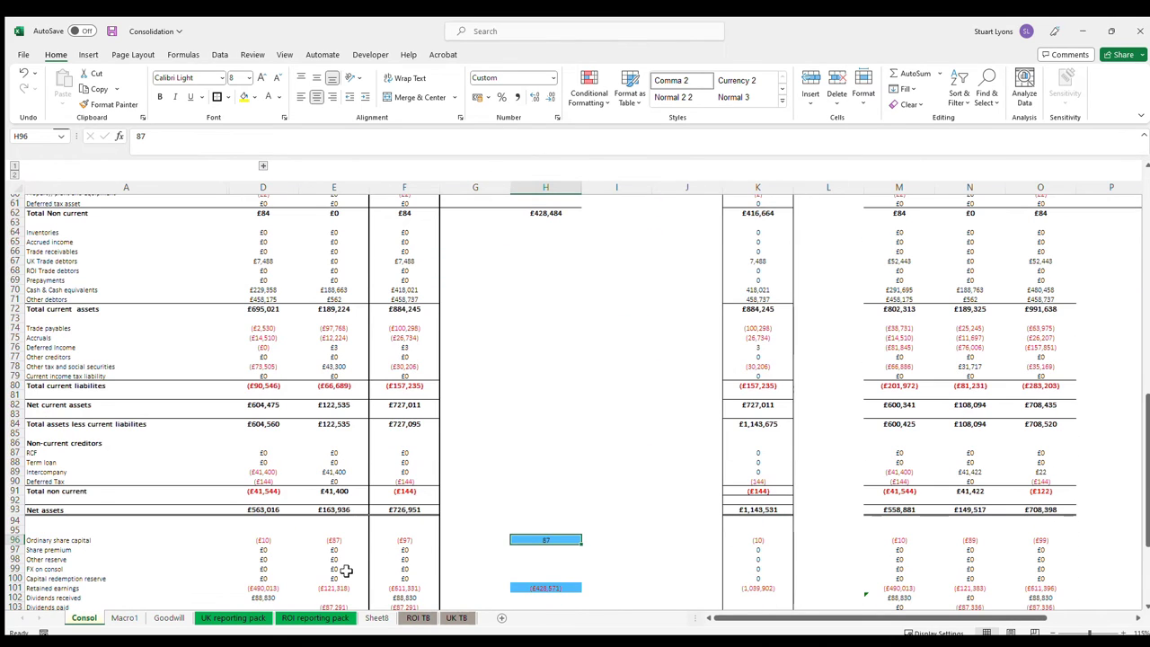
# - Check the Total Pre Consol formula for ordinary share capital in F96
pyautogui.click(409, 540)
pyautogui.hotkey('alt', '=')
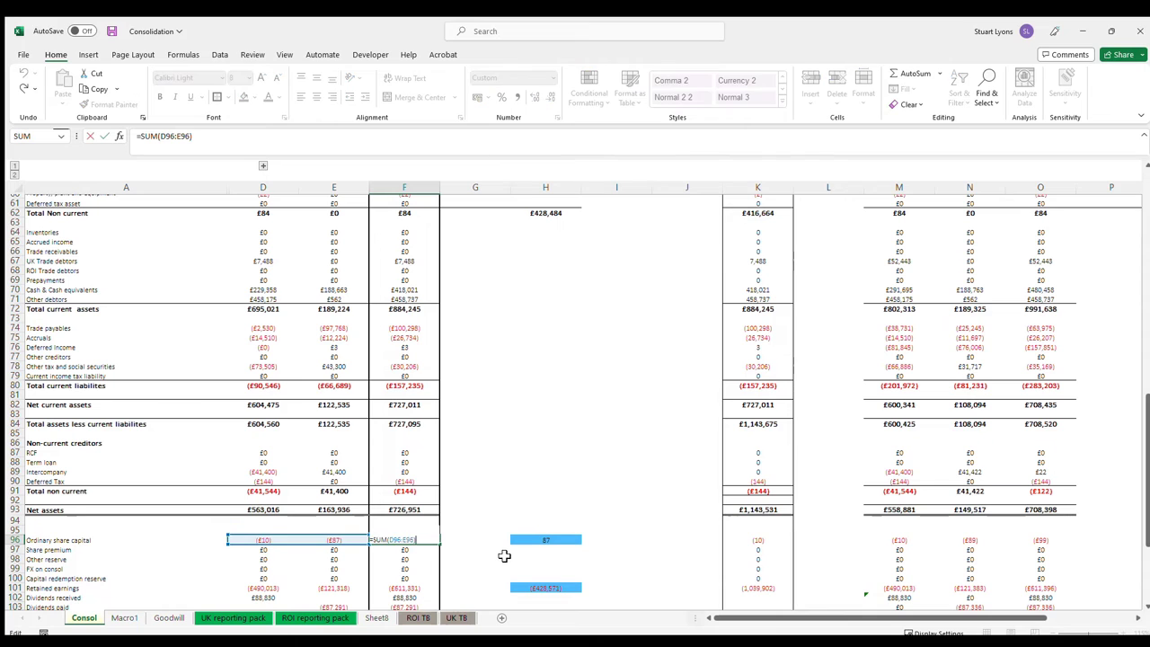
pyautogui.press('F2')
pyautogui.press('Escape')
pyautogui.press('F2')
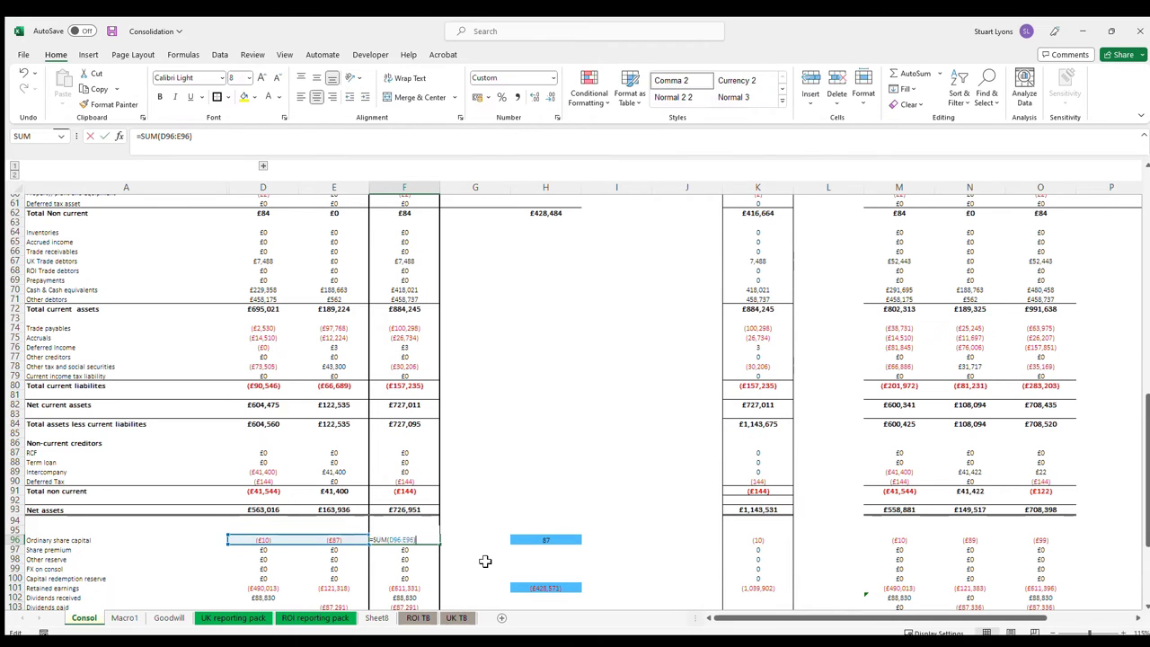
# - Check the share capital adjustment in H96 against the share capital row of the UK reporting pack
pyautogui.click(548, 540)
pyautogui.click(232, 617)
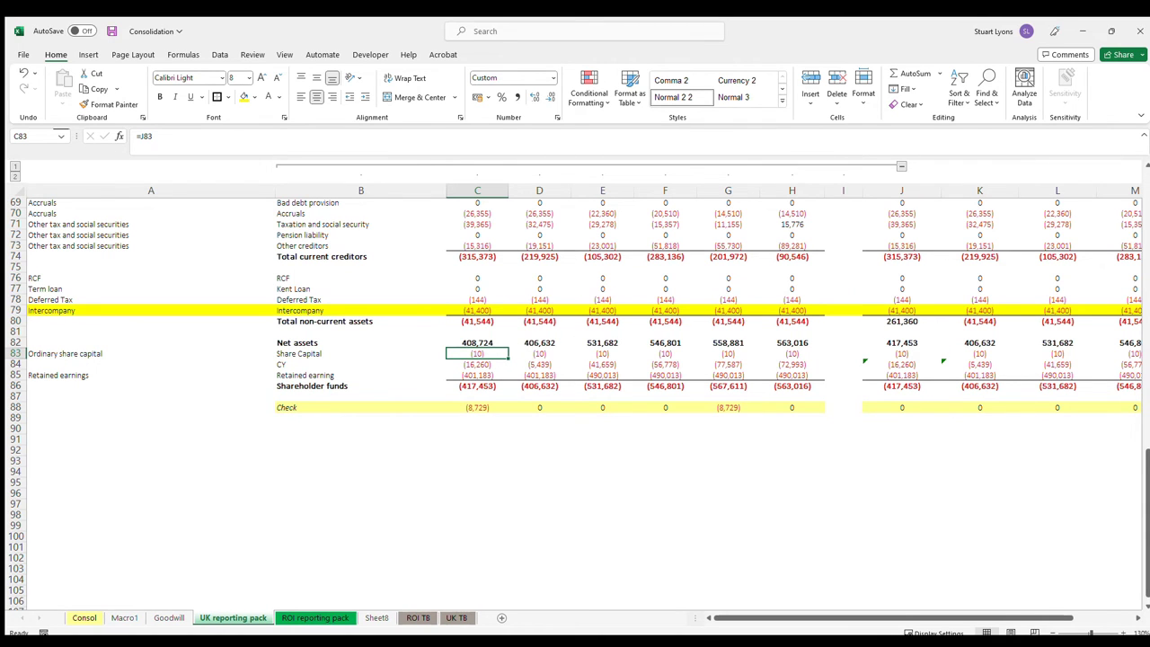
pyautogui.click(85, 617)
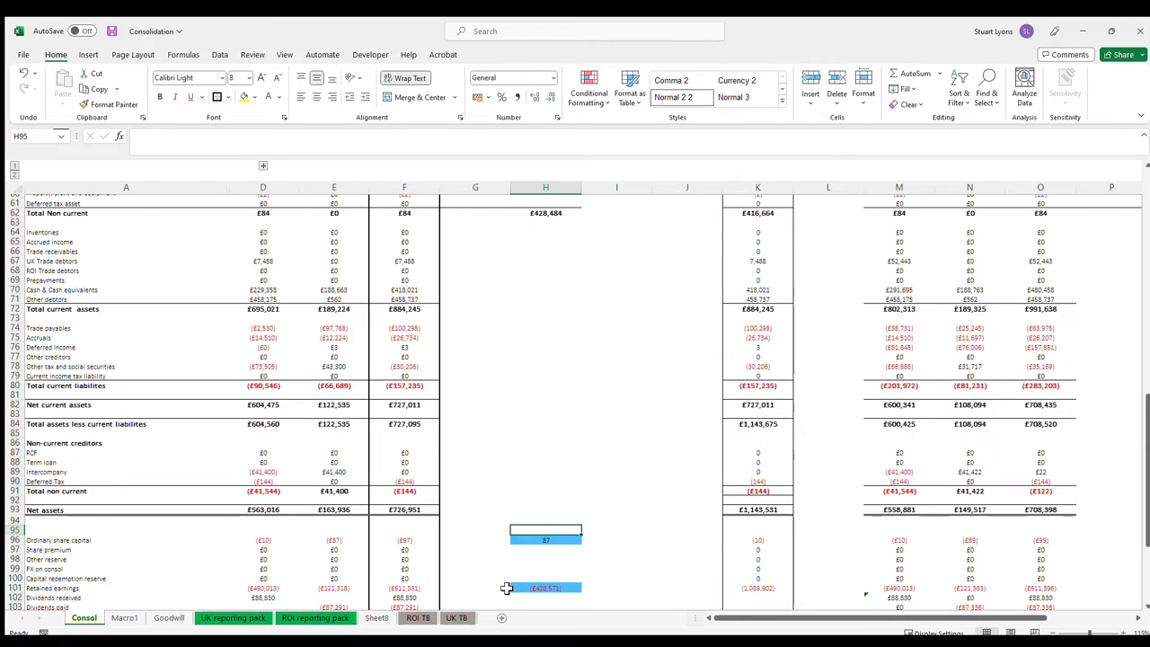
# - Check the retained earnings adjustment in H101 against the goodwill on acquisition entries and the accumulated amortisation link in H59
pyautogui.click(550, 588)
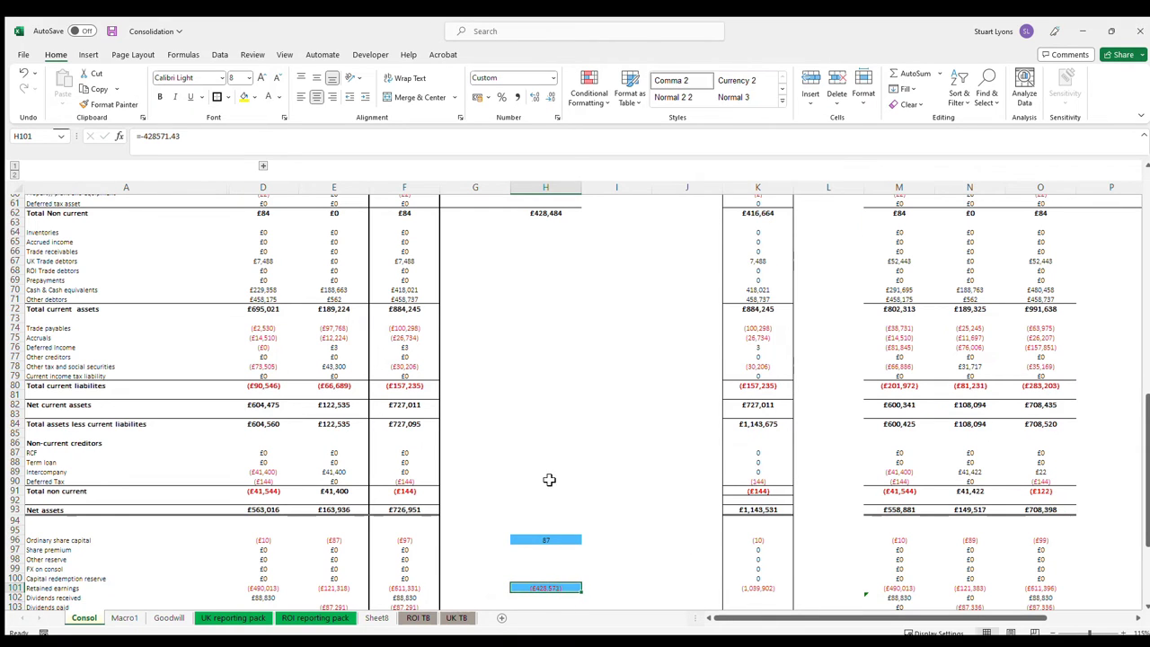
pyautogui.scroll(7, 547, 476)
pyautogui.moveTo(541, 357); pyautogui.dragTo(539, 520)
pyautogui.scroll(2, 539, 510)
pyautogui.scroll(7, 539, 510)
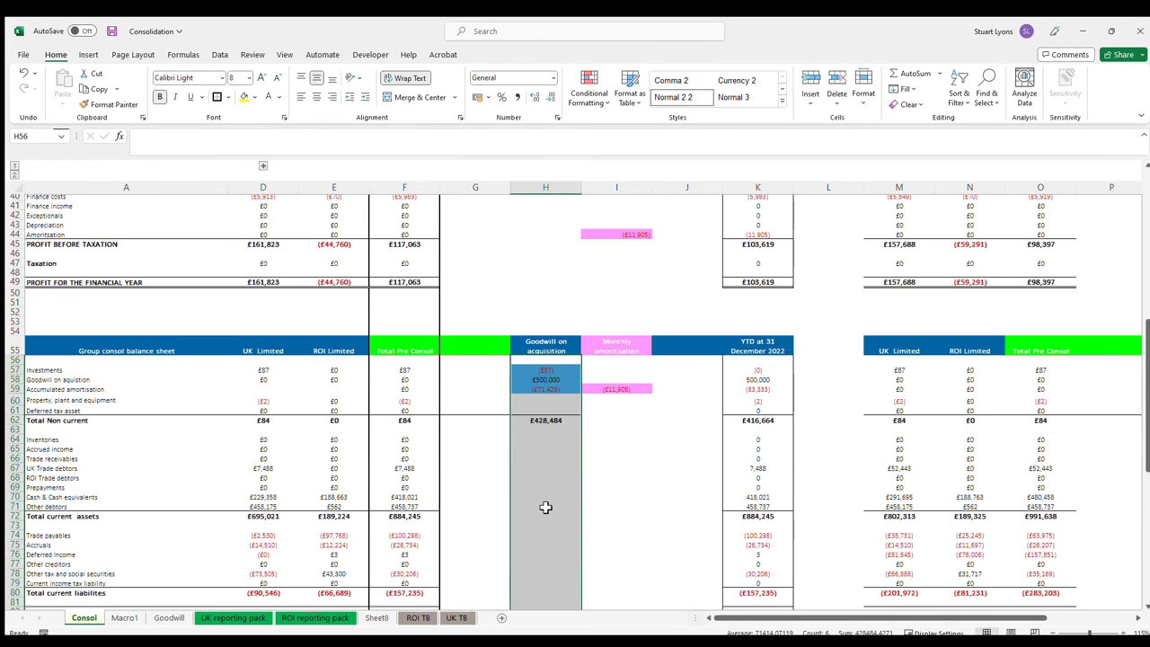
pyautogui.click(547, 389)
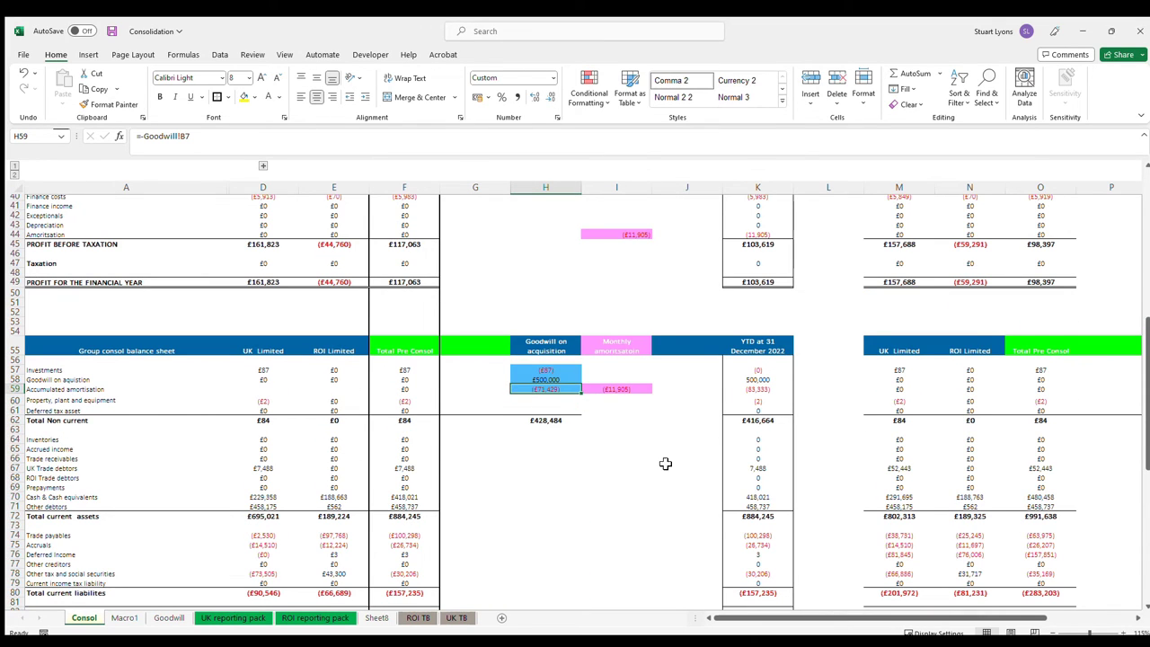
# - Highlight the Goodwill on acquisition column H and the Monthly amortisation column I to compare their P&L and balance sheet entries
pyautogui.click(617, 388)
pyautogui.scroll(12, 719, 380)
pyautogui.scroll(-8, 629, 375)
pyautogui.scroll(8, 545, 369)
pyautogui.click(547, 187)
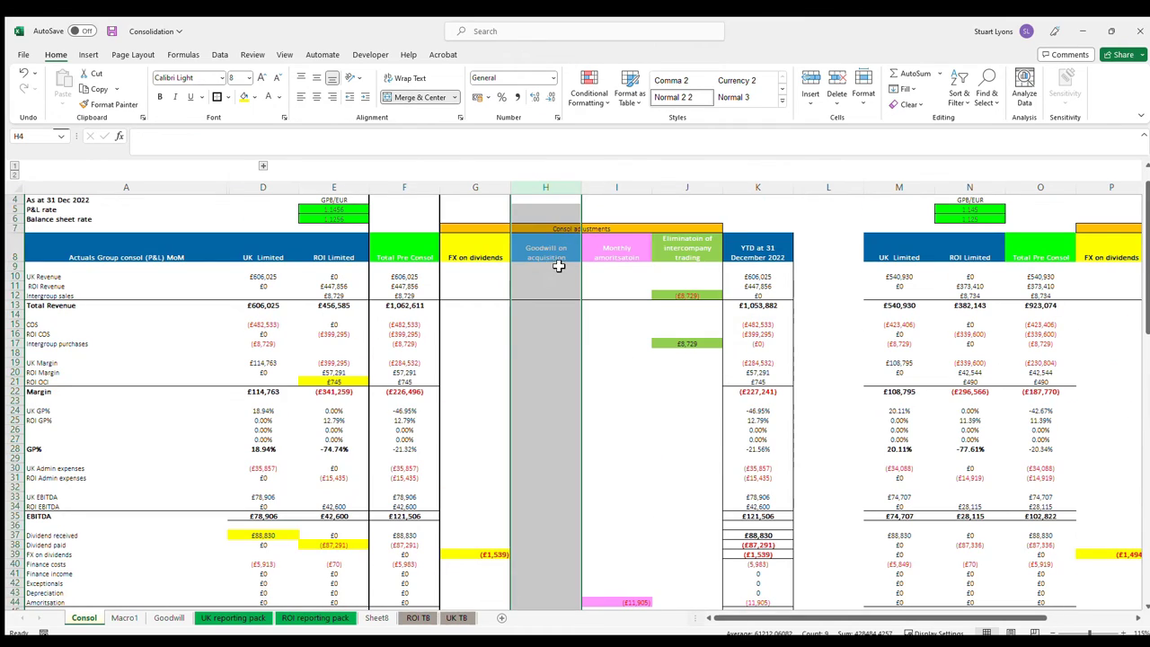
pyautogui.scroll(-15, 557, 260)
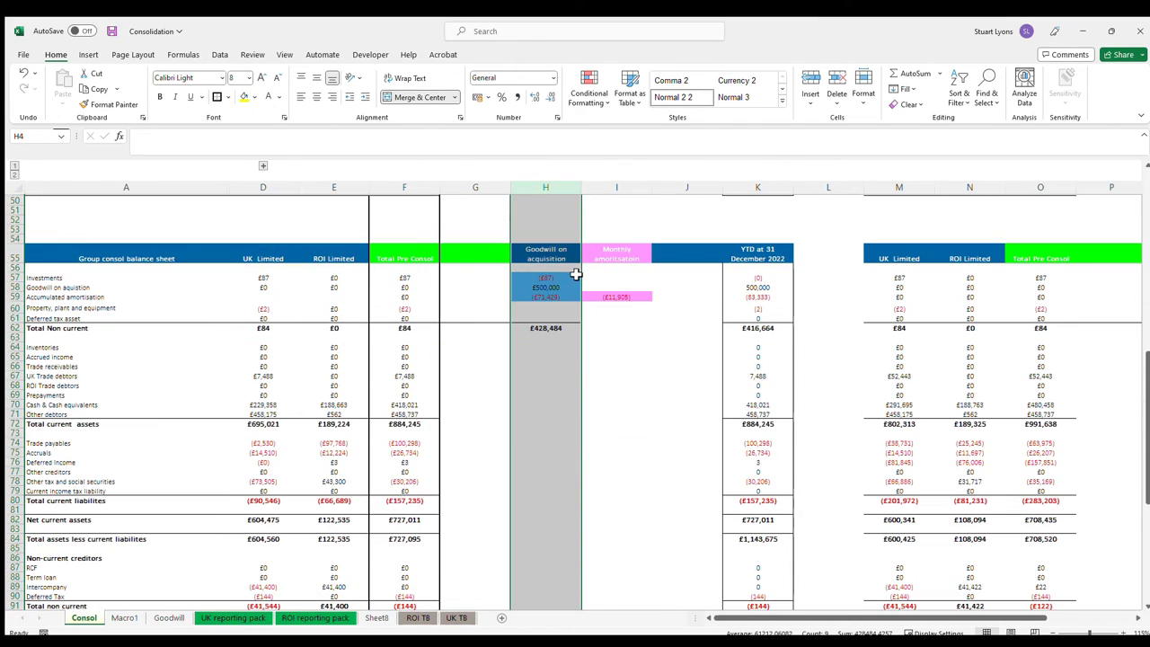
pyautogui.scroll(15, 647, 405)
pyautogui.click(616, 187)
pyautogui.scroll(-6, 636, 315)
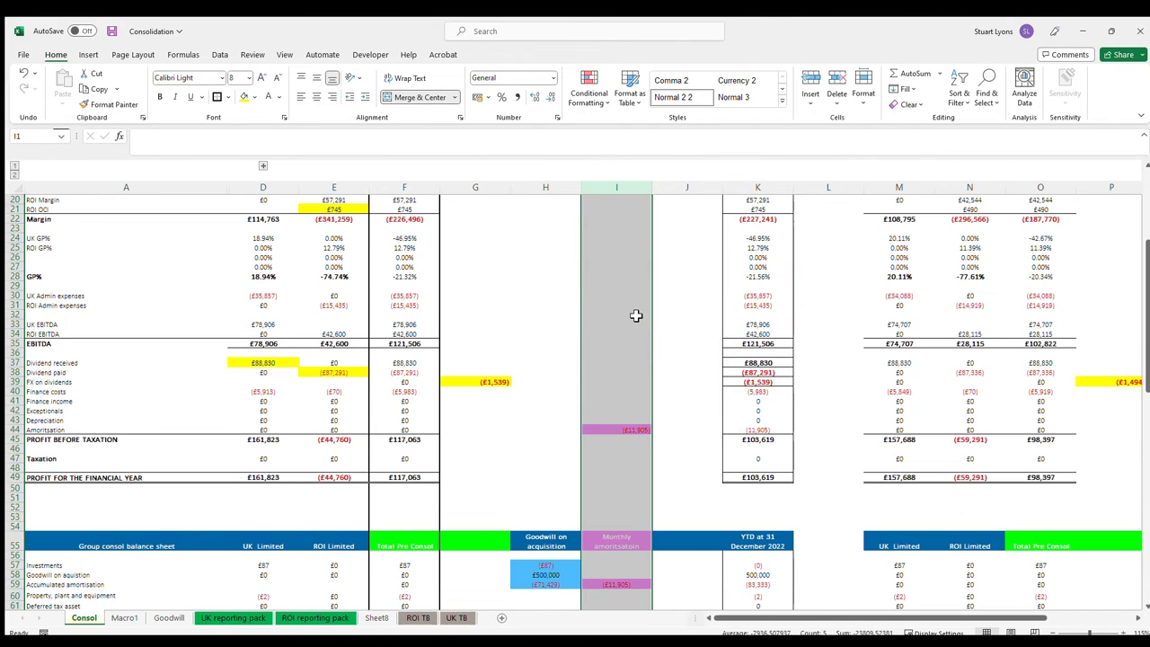
# - Trace the amortisation charge in I44 through the accumulated amortisation in I59 to the monthly charge on the Goodwill sheet
pyautogui.click(636, 431)
pyautogui.press('F2')
pyautogui.press('Escape')
pyautogui.press('F2')
pyautogui.press('Return')
pyautogui.press('Down')
pyautogui.press('Down')
pyautogui.press('Down')
pyautogui.press('Down')
pyautogui.press('Down')
pyautogui.press('Down')
pyautogui.press('Down')
pyautogui.press('Down')
pyautogui.press('Down')
pyautogui.press('Down')
pyautogui.press('Down')
pyautogui.press('Down')
pyautogui.press('Down')
pyautogui.hotkey('ctrl', '[')
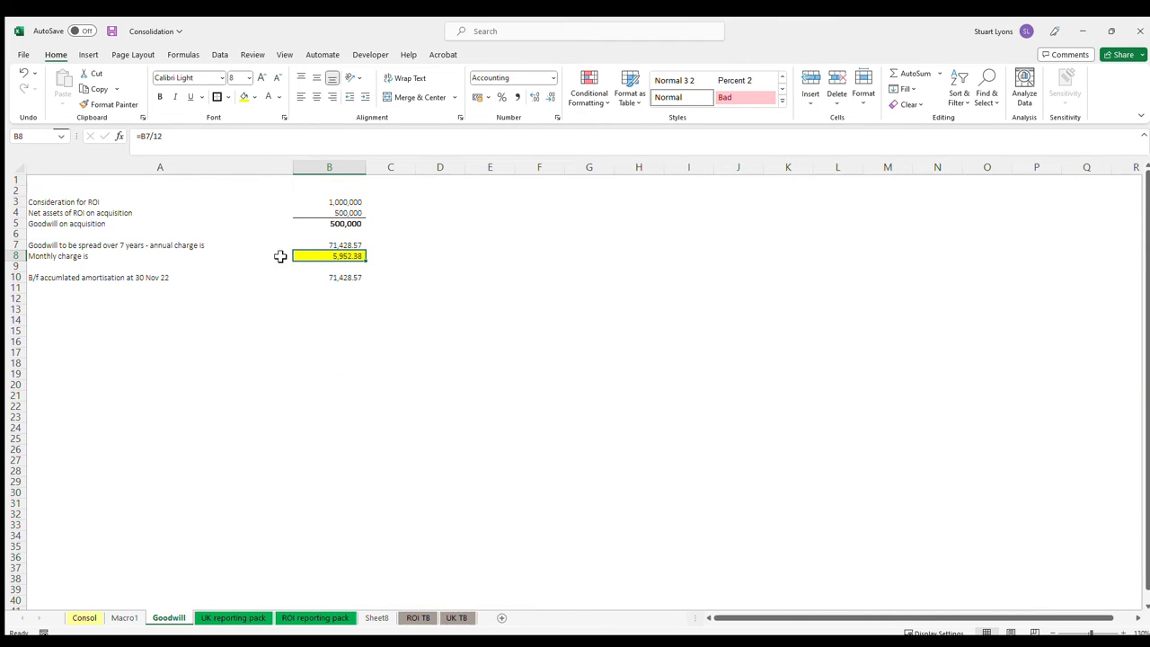
# - Recheck the seven-year annual charge formula in B7 and the monthly charge formula in B8
pyautogui.doubleClick(354, 245)
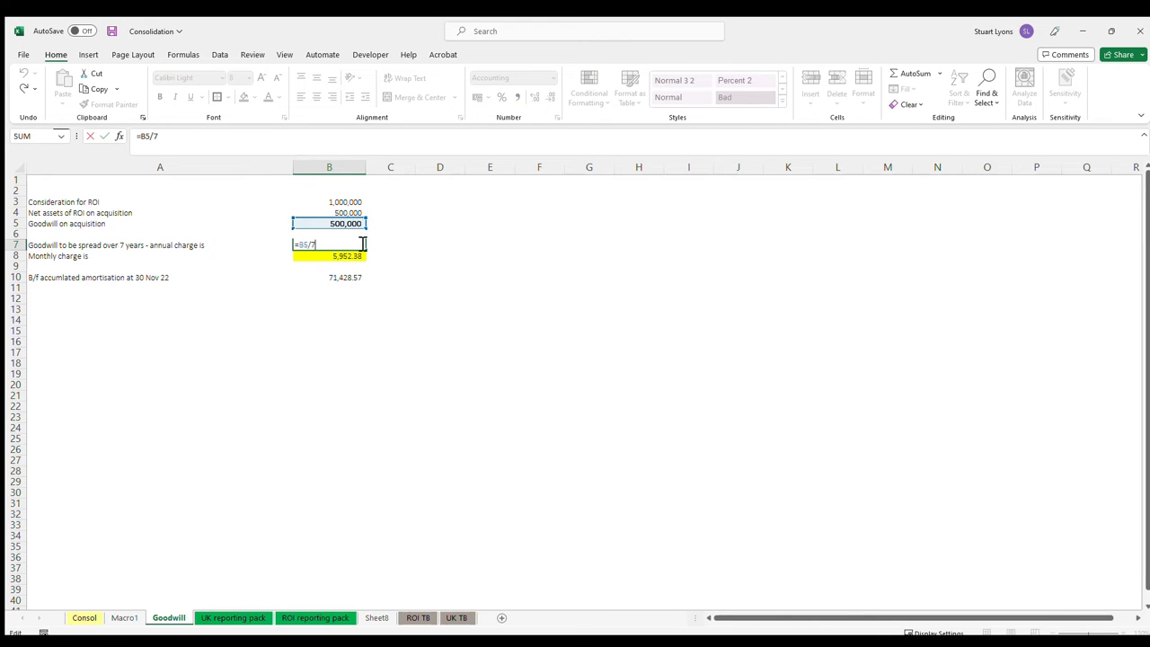
pyautogui.press('Escape')
pyautogui.click(363, 254)
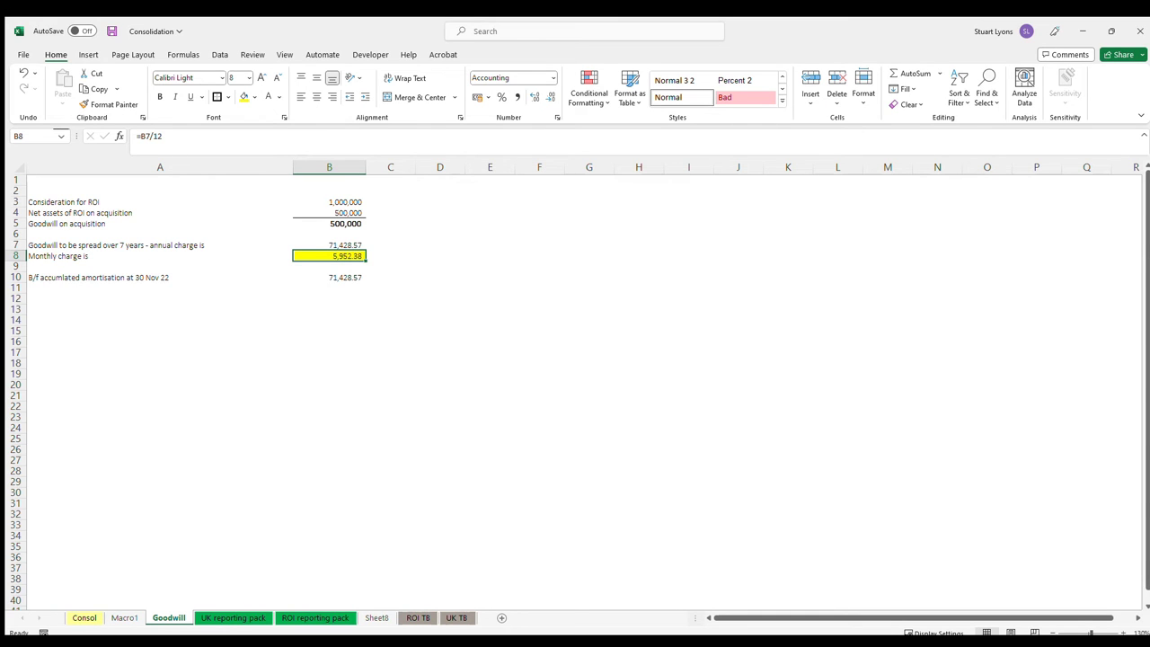
# - Check the two-month amortisation formula in I59 of the Consol sheet and the P&L amortisation link in I44
pyautogui.click(83, 618)
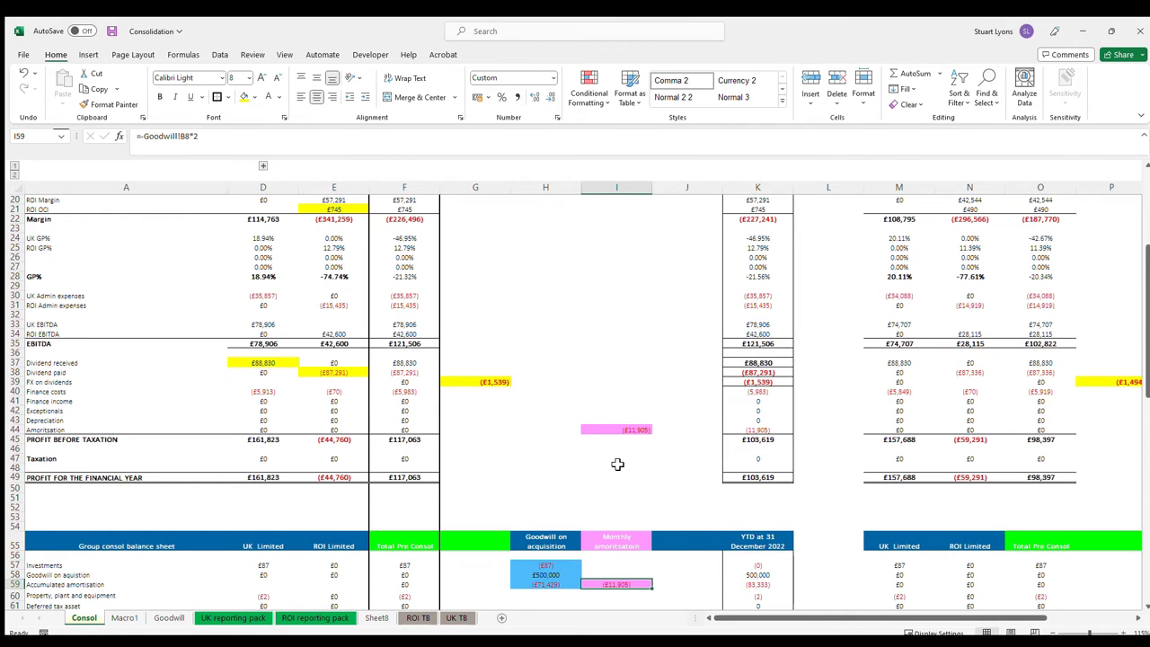
pyautogui.scroll(2, 617, 465)
pyautogui.scroll(-4, 617, 467)
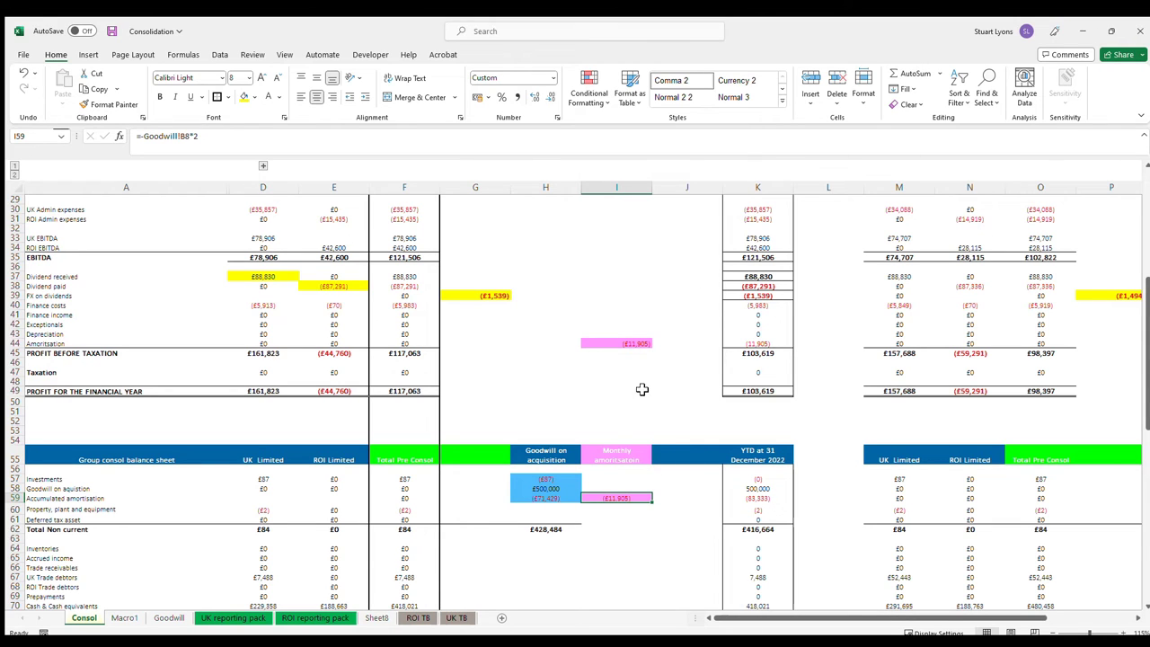
pyautogui.press('F2')
pyautogui.press('Escape')
pyautogui.click(627, 344)
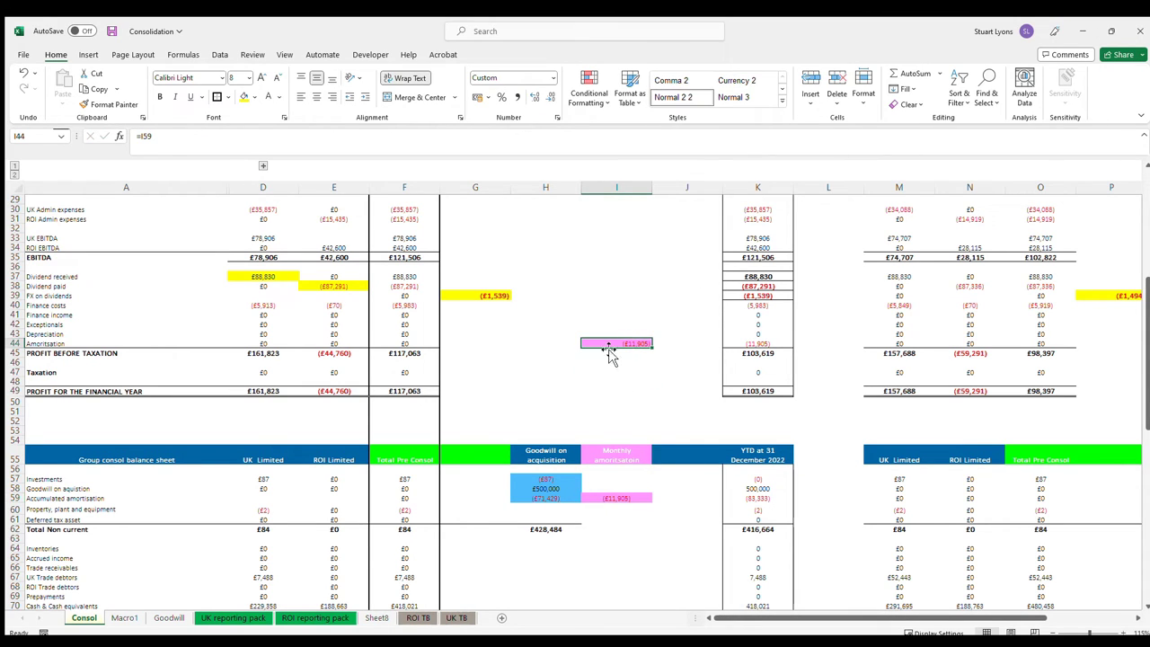
# - Check how the amortisation charge feeds into the YTD total in K44 of the consolidated P&L
pyautogui.scroll(9, 743, 334)
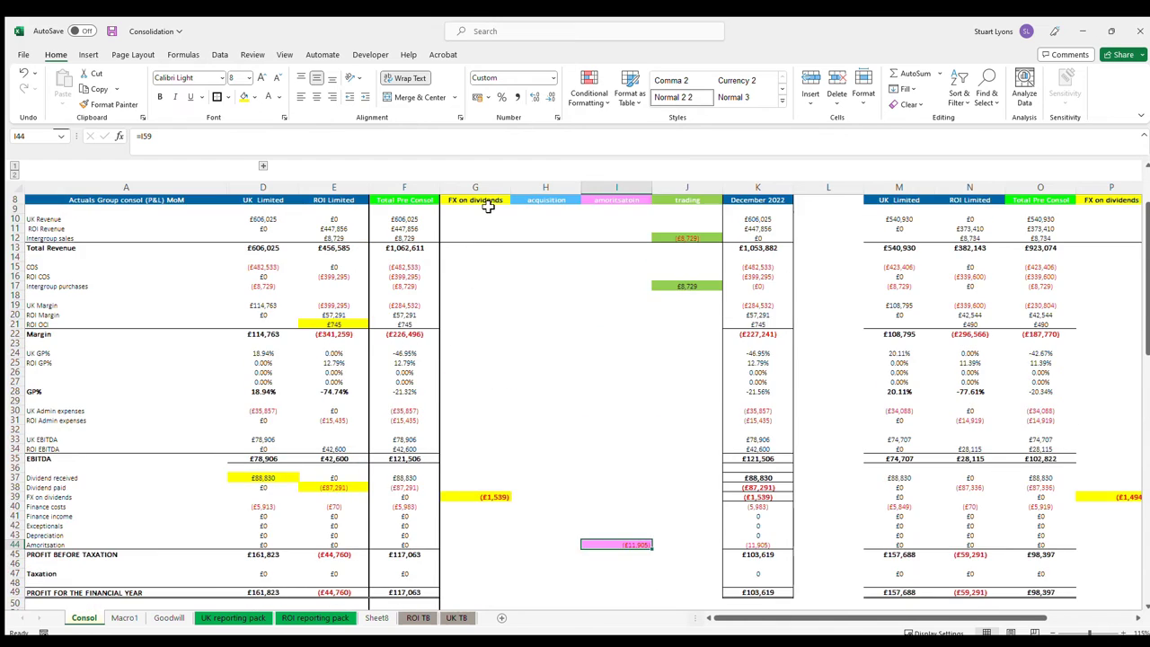
pyautogui.scroll(-6, 545, 309)
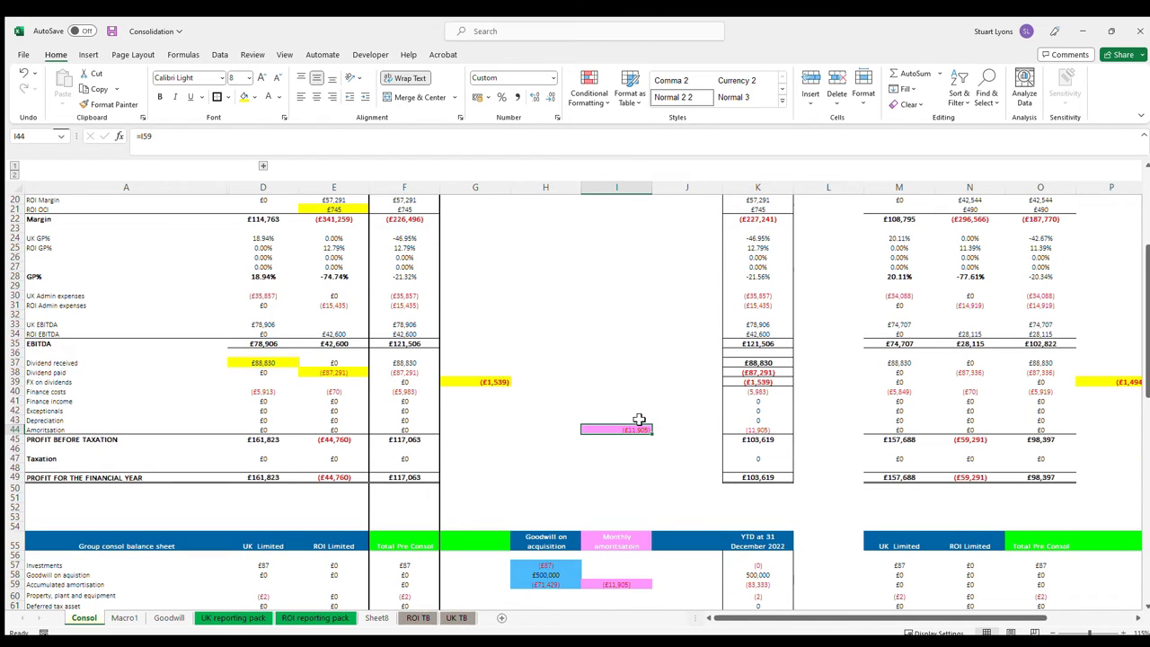
pyautogui.click(763, 430)
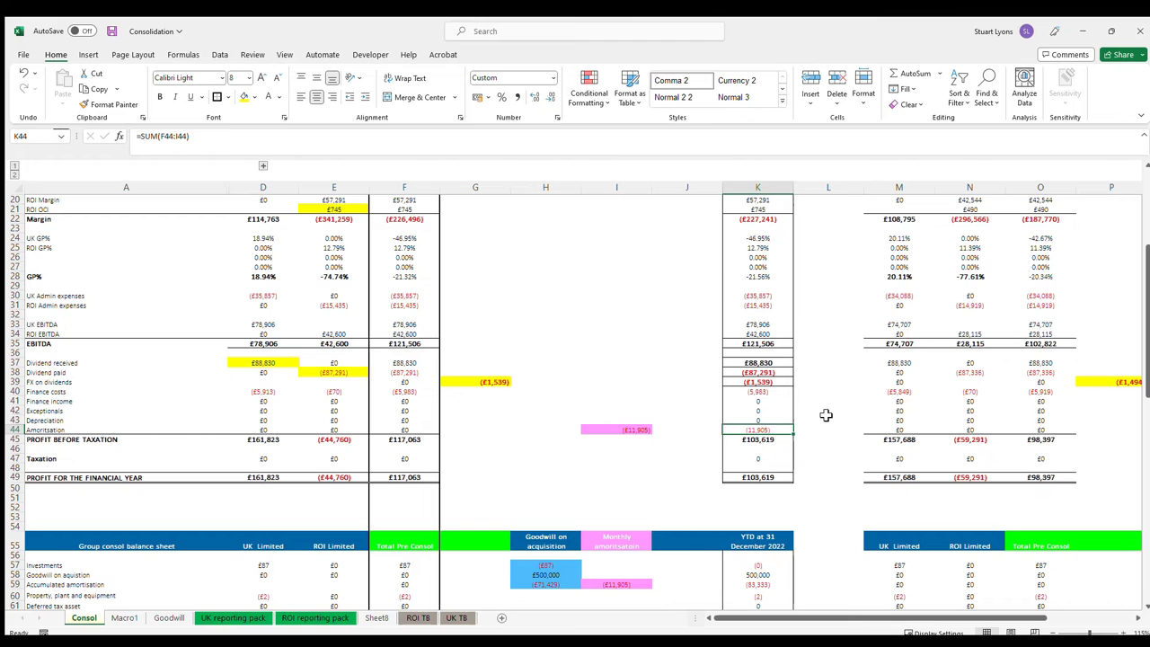
pyautogui.doubleClick(639, 440)
# - Check the amortisation formula in I59 and the YTD accumulated amortisation total in K59 of the balance sheet
pyautogui.click(630, 585)
pyautogui.scroll(-3, 634, 580)
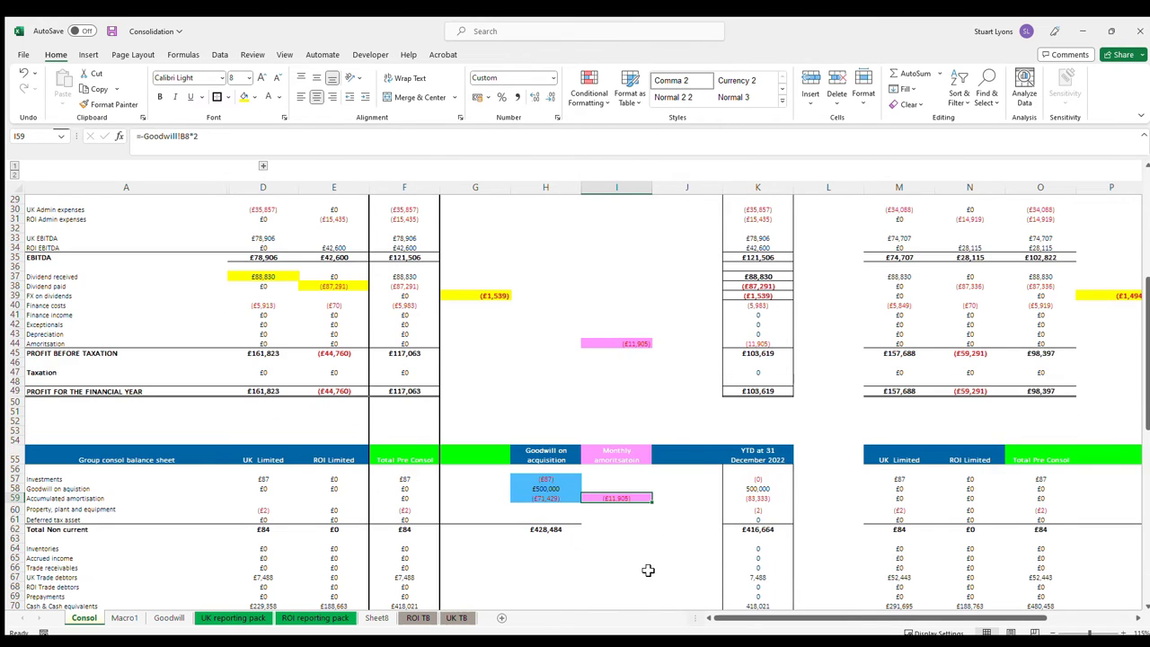
pyautogui.press('F2')
pyautogui.click(775, 502)
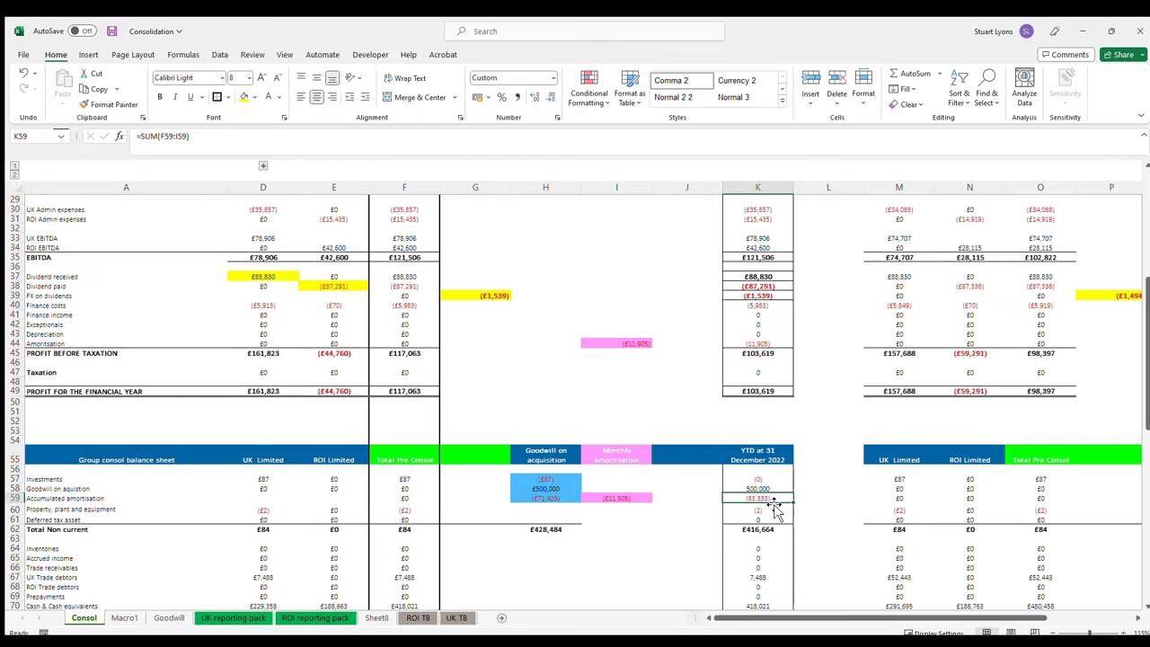
pyautogui.doubleClick(773, 501)
pyautogui.press('Escape')
# - Compare the entries in the Total Pre Consol, Goodwill on acquisition and Monthly amortisation columns across the P&L and balance sheet
pyautogui.scroll(8, 503, 449)
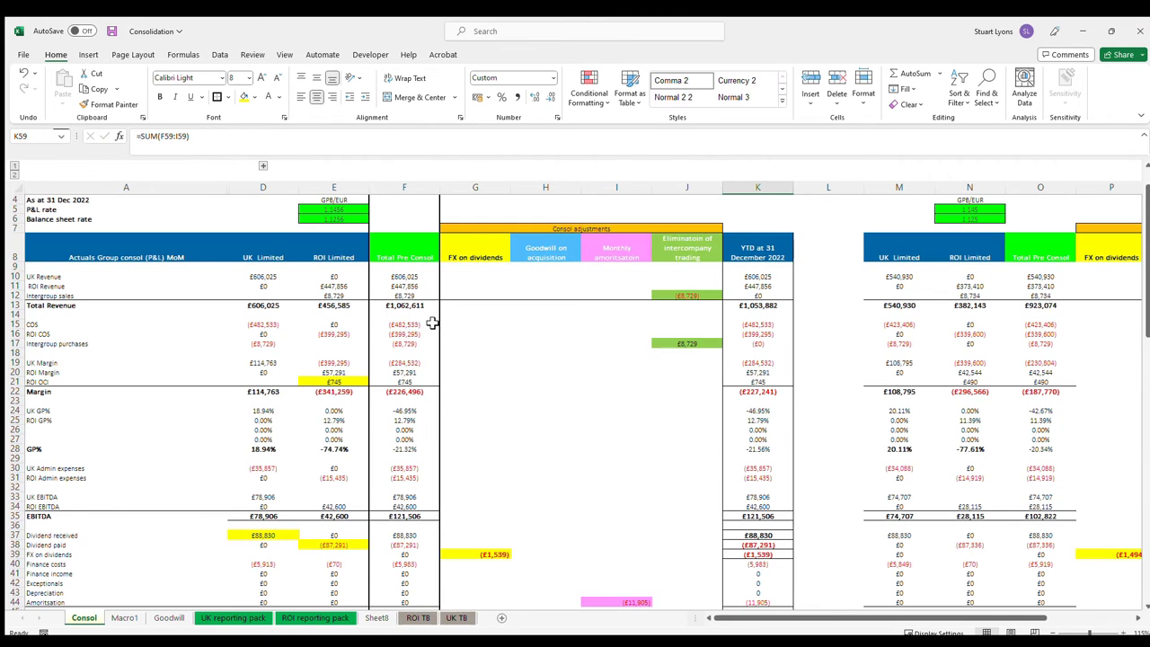
pyautogui.click(420, 187)
pyautogui.click(545, 187)
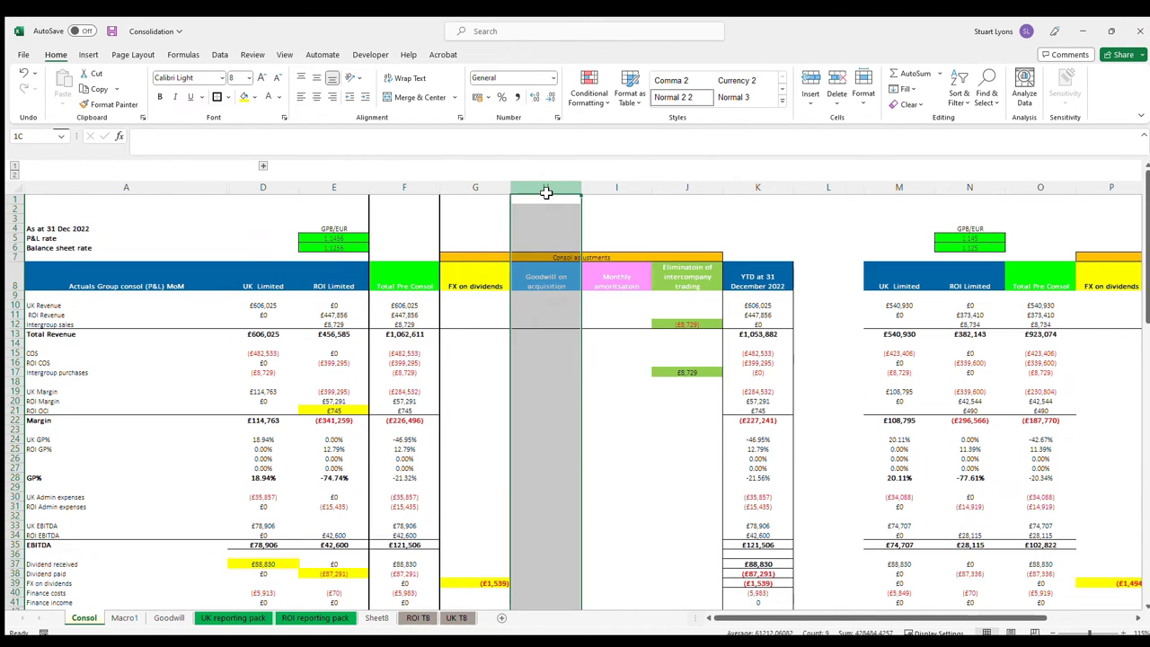
pyautogui.scroll(-1, 545, 236)
pyautogui.scroll(1, 525, 277)
pyautogui.click(619, 189)
pyautogui.scroll(-20, 623, 206)
pyautogui.scroll(12, 629, 209)
pyautogui.scroll(-7, 617, 329)
pyautogui.scroll(-6, 621, 323)
pyautogui.scroll(8, 628, 288)
pyautogui.scroll(2, 629, 286)
pyautogui.click(638, 284)
pyautogui.moveTo(640, 450); pyautogui.dragTo(639, 441)
pyautogui.scroll(3, 646, 437)
pyautogui.scroll(-19, 648, 436)
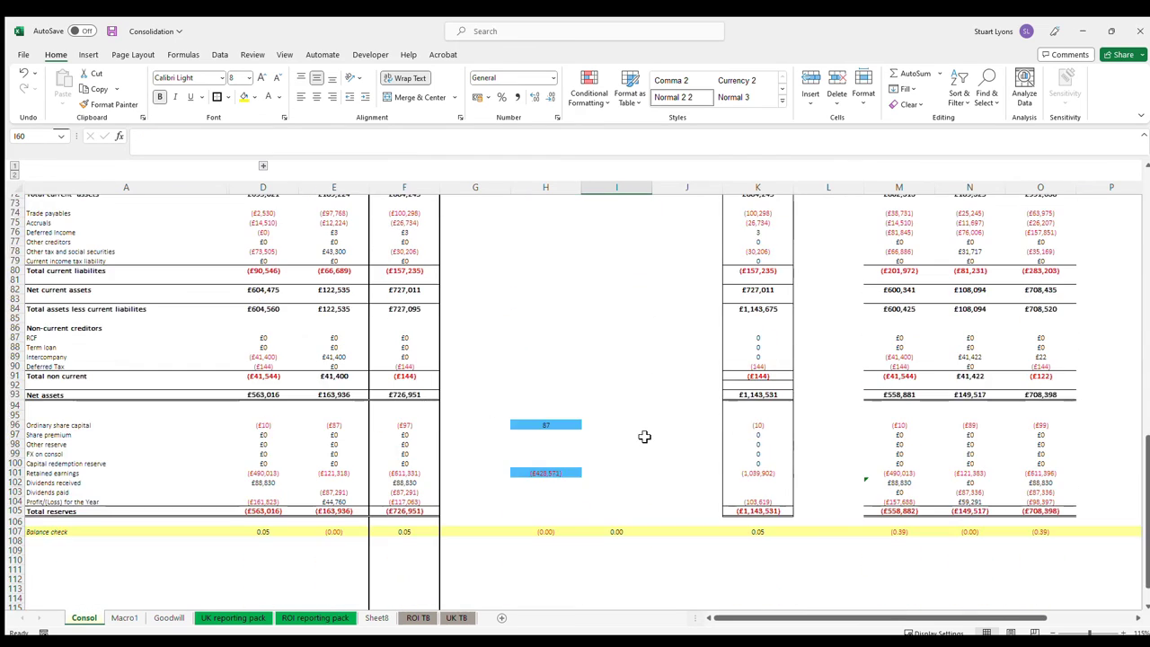
# - Check the row 107 balance check formulas for the goodwill, amortisation, UK Limited, ROI Limited and Total Pre Consol columns
pyautogui.click(548, 426)
pyautogui.click(566, 416)
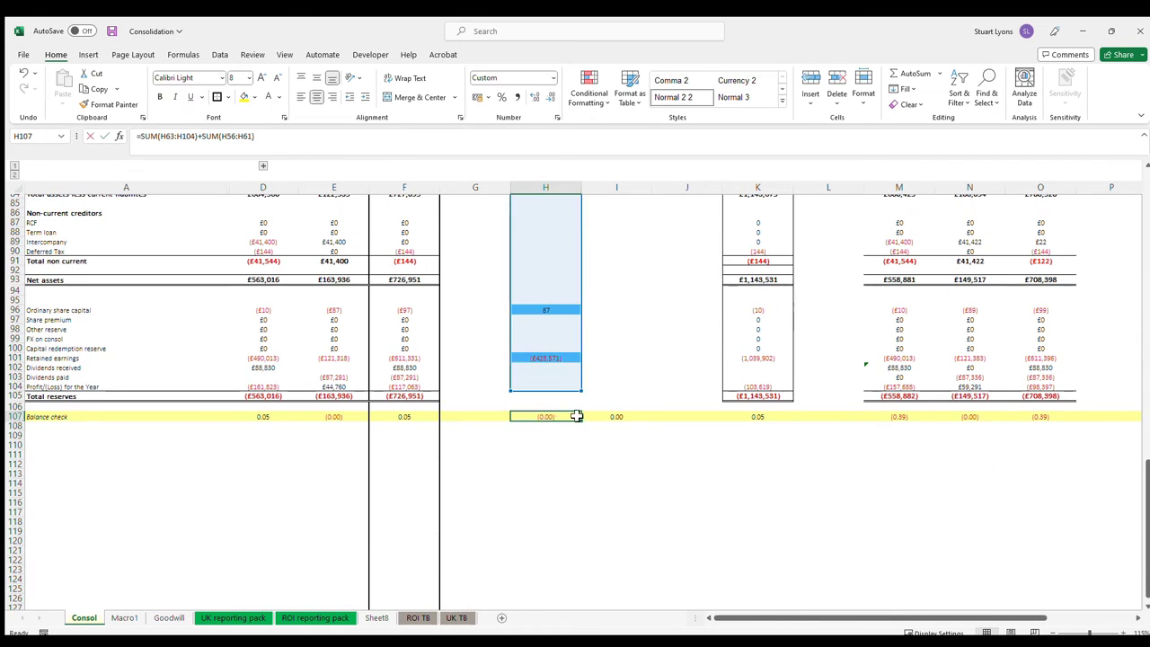
pyautogui.click(586, 417)
pyautogui.scroll(5, 485, 456)
pyautogui.scroll(-1, 269, 561)
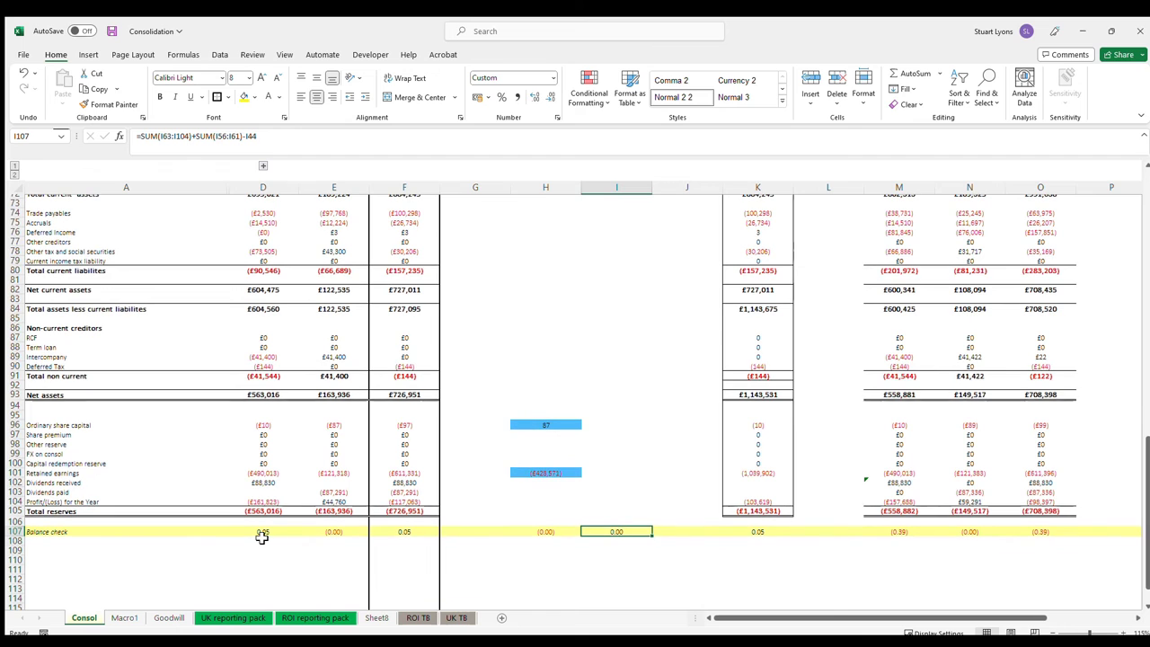
pyautogui.click(262, 531)
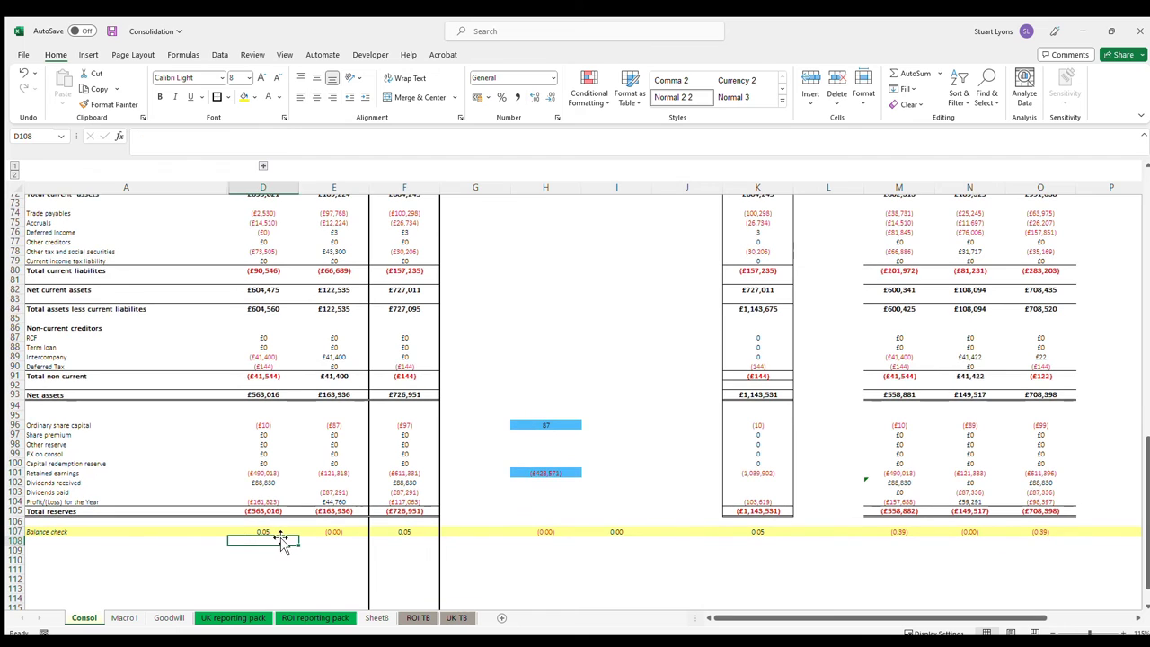
pyautogui.click(335, 534)
pyautogui.click(409, 533)
# - Fill the Intergroup sales row 12 of the group P&L with yellow and select the ROI Limited amount in E12
pyautogui.scroll(18, 614, 480)
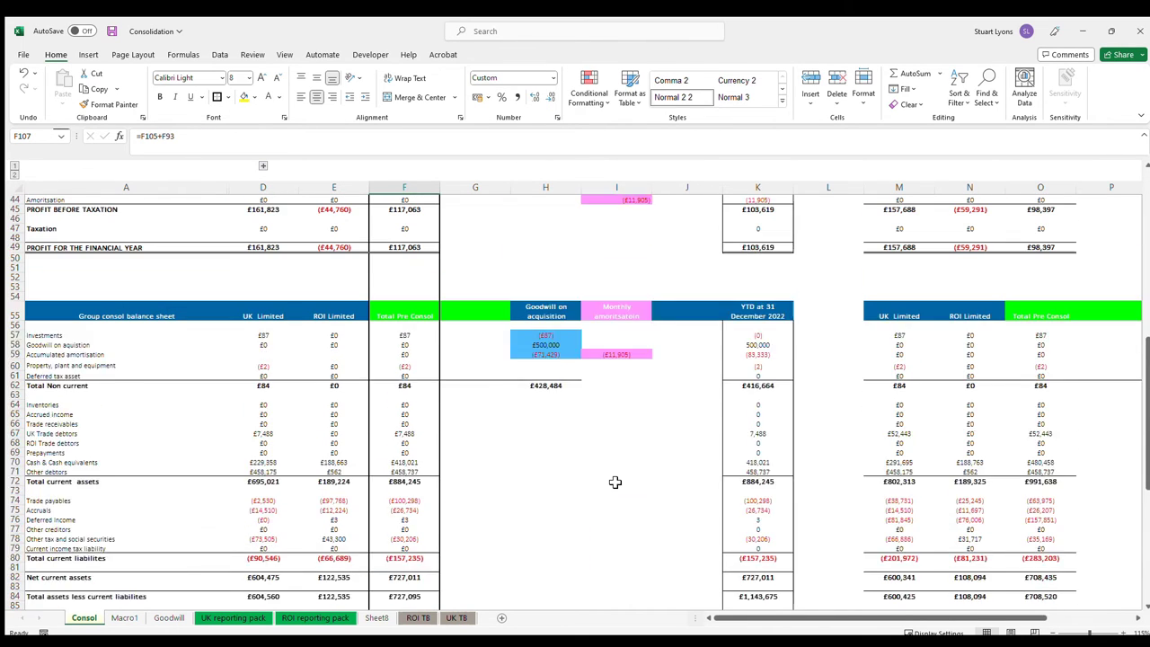
pyautogui.scroll(5, 600, 463)
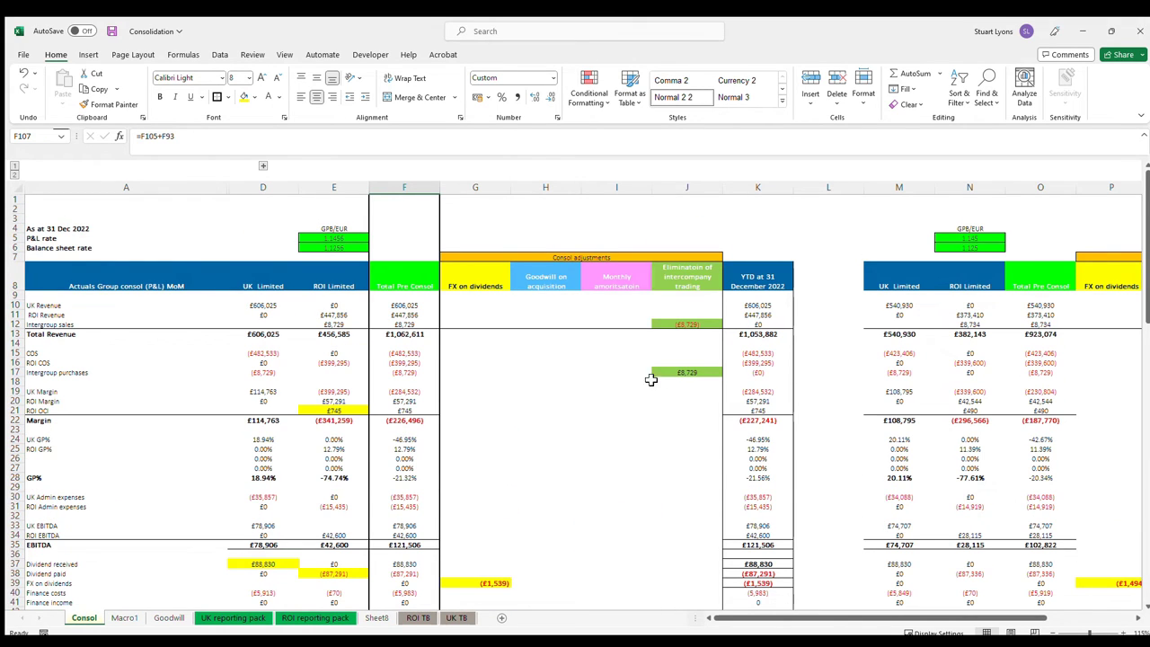
pyautogui.click(12, 325)
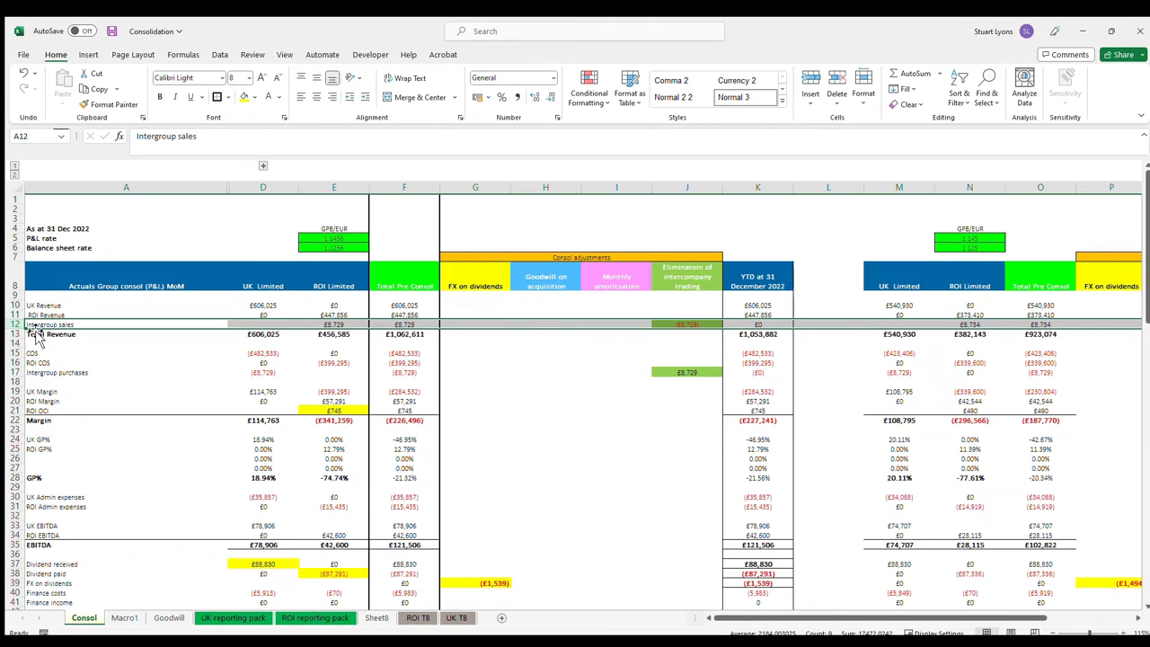
pyautogui.click(761, 343)
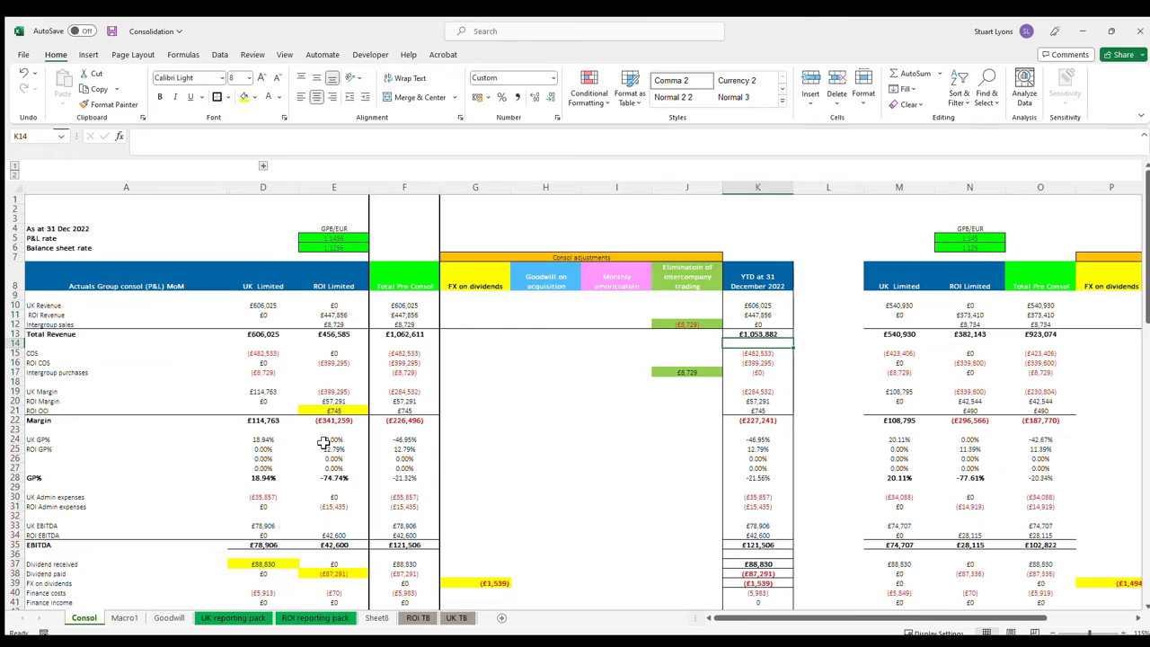
pyautogui.click(14, 325)
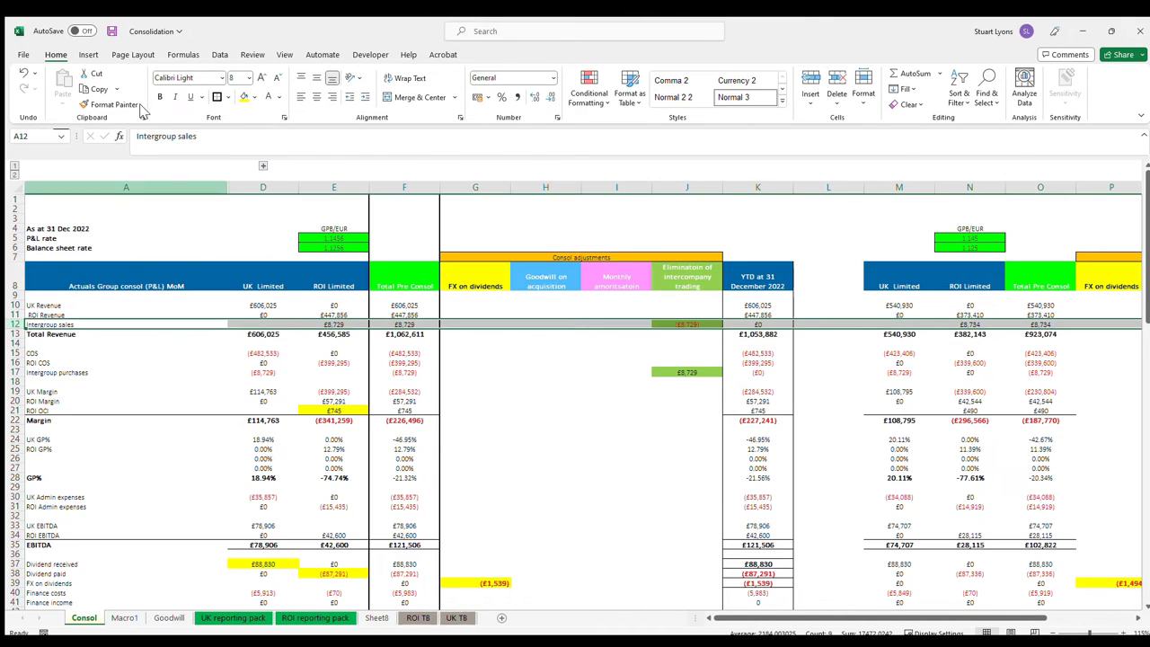
pyautogui.click(241, 97)
pyautogui.click(350, 324)
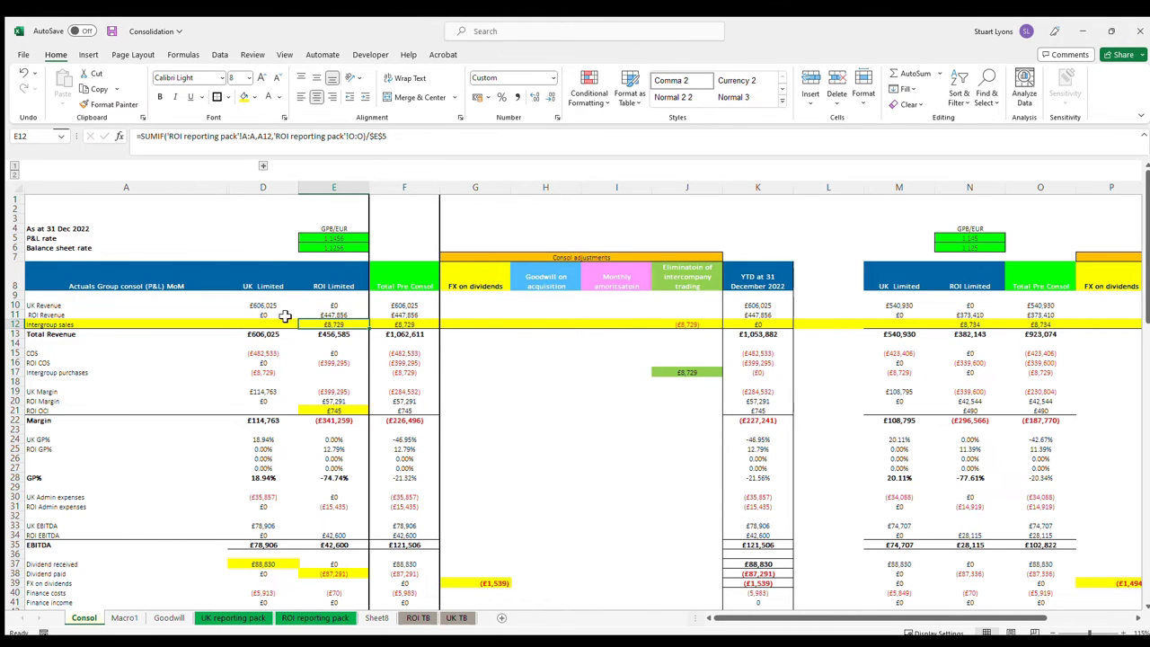
# - Fill the Intergroup purchases row 17 of the group P&L with yellow
pyautogui.click(15, 373)
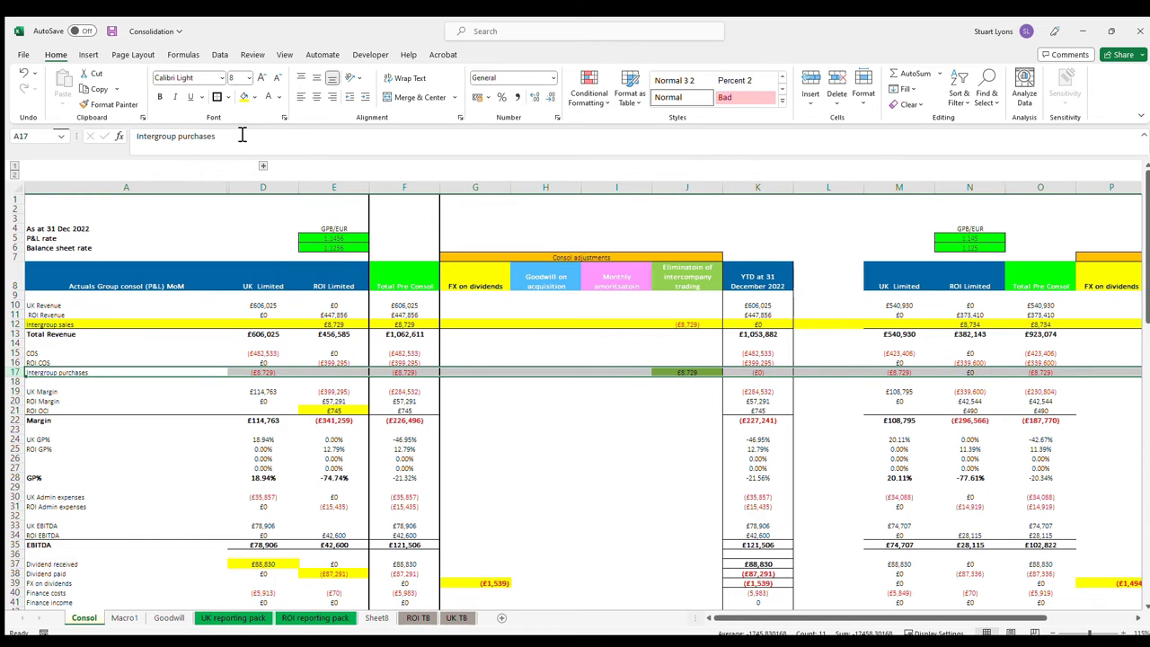
pyautogui.click(243, 96)
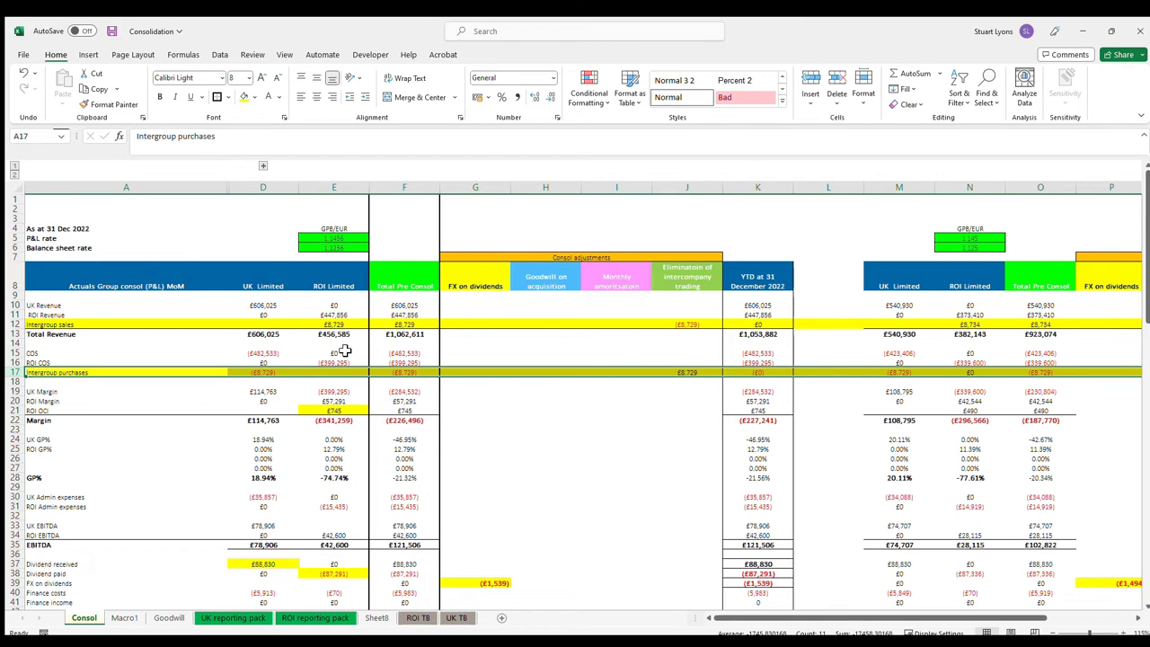
# - Compare total revenue in K13 and F13, and check the intergroup sales elimination in J12
pyautogui.click(783, 334)
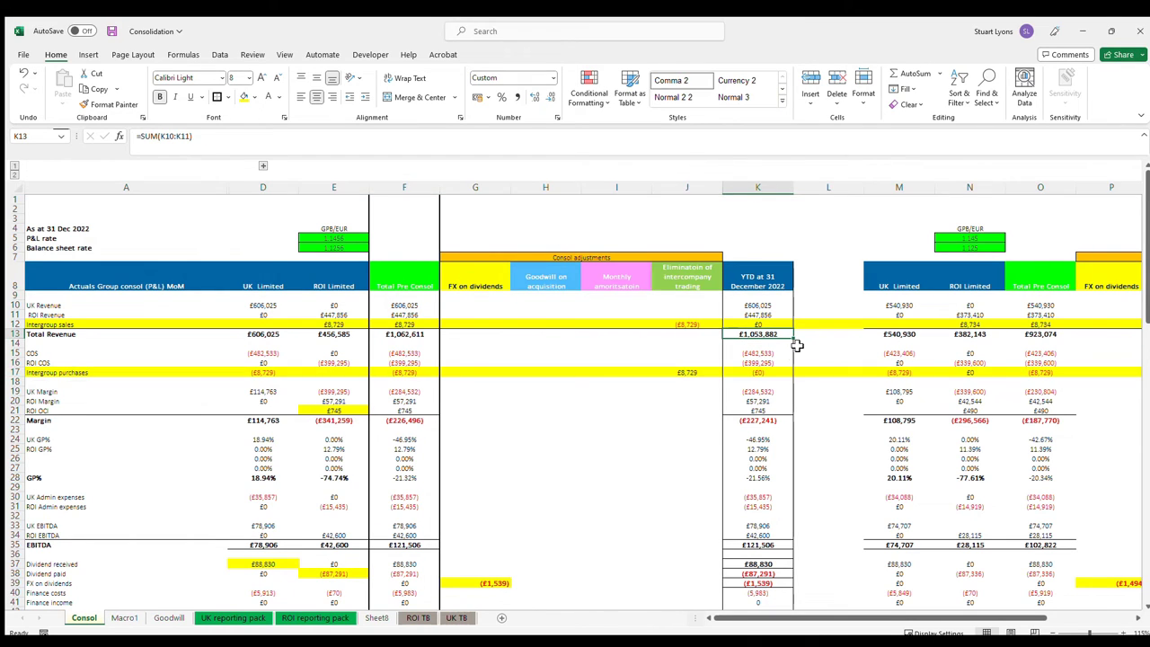
pyautogui.click(405, 333)
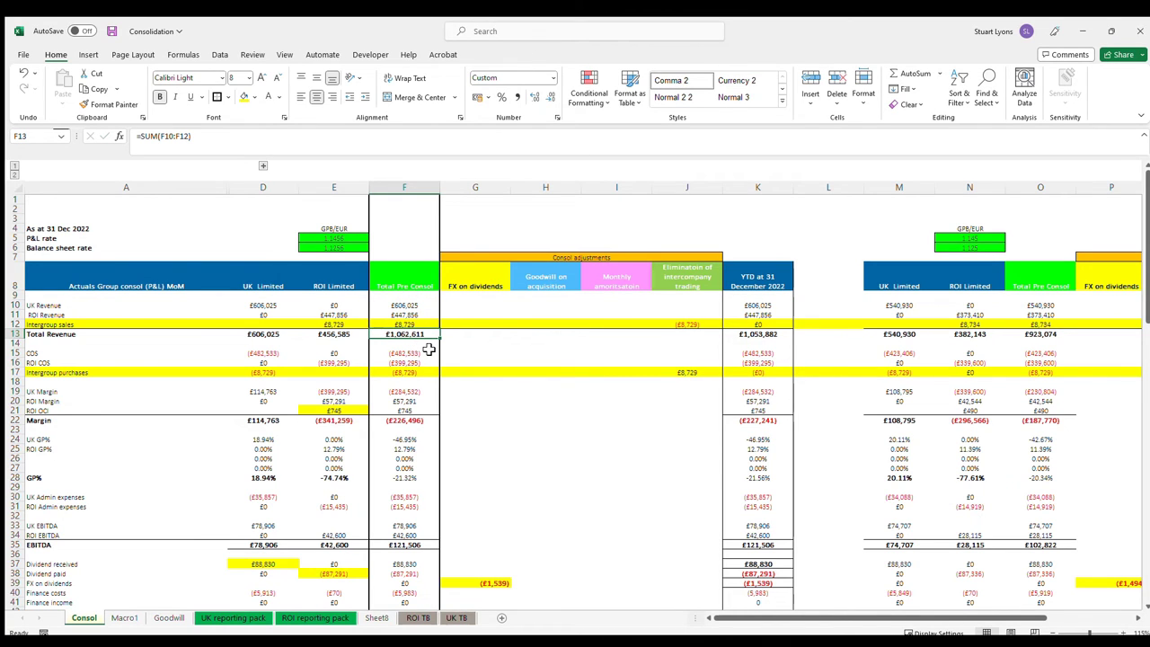
pyautogui.click(762, 333)
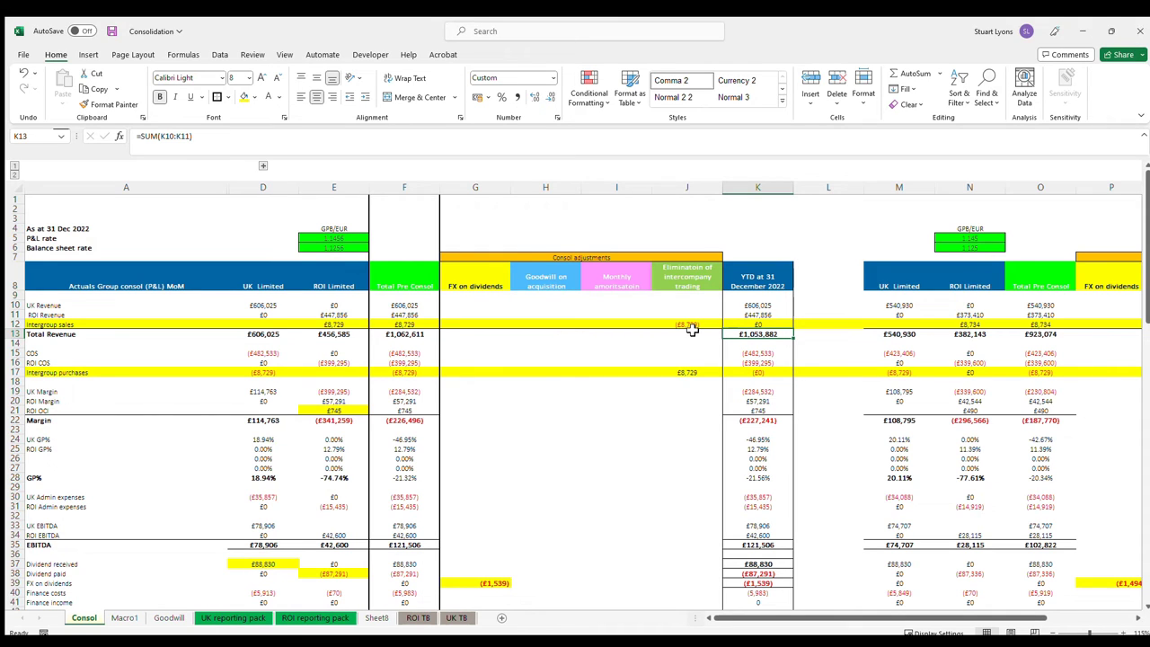
pyautogui.click(692, 330)
# - Trace ROI Limited's intergroup sales in E12 to O9 of the ROI reporting pack and on to the ROI TB
pyautogui.click(323, 326)
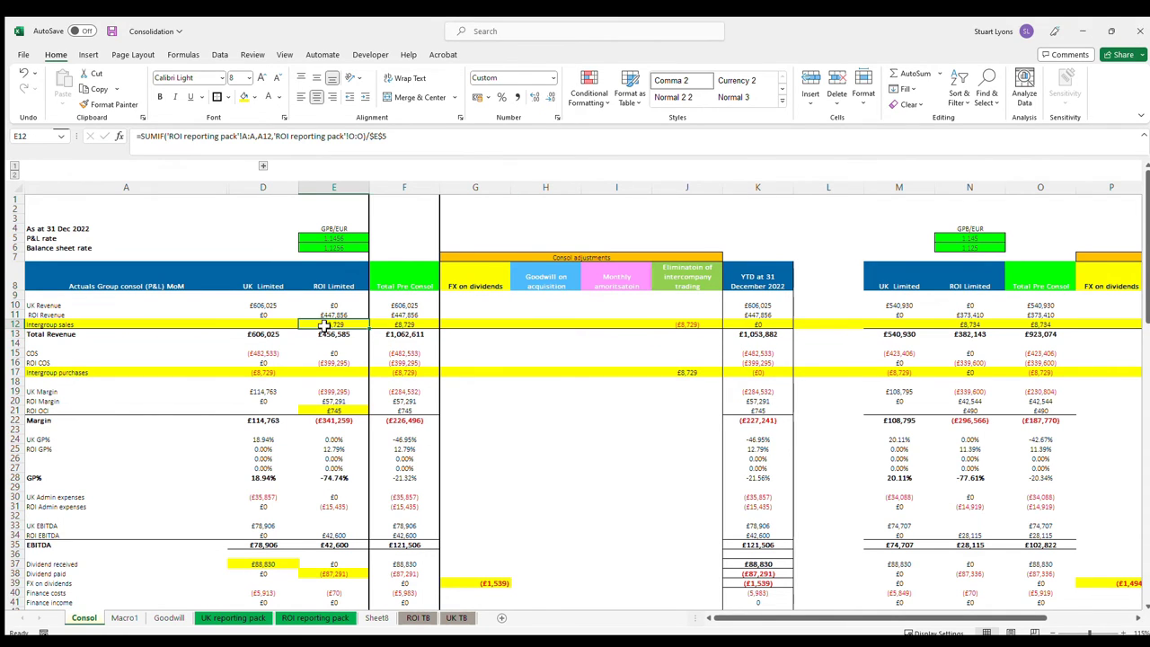
pyautogui.hotkey('ctrl', '[')
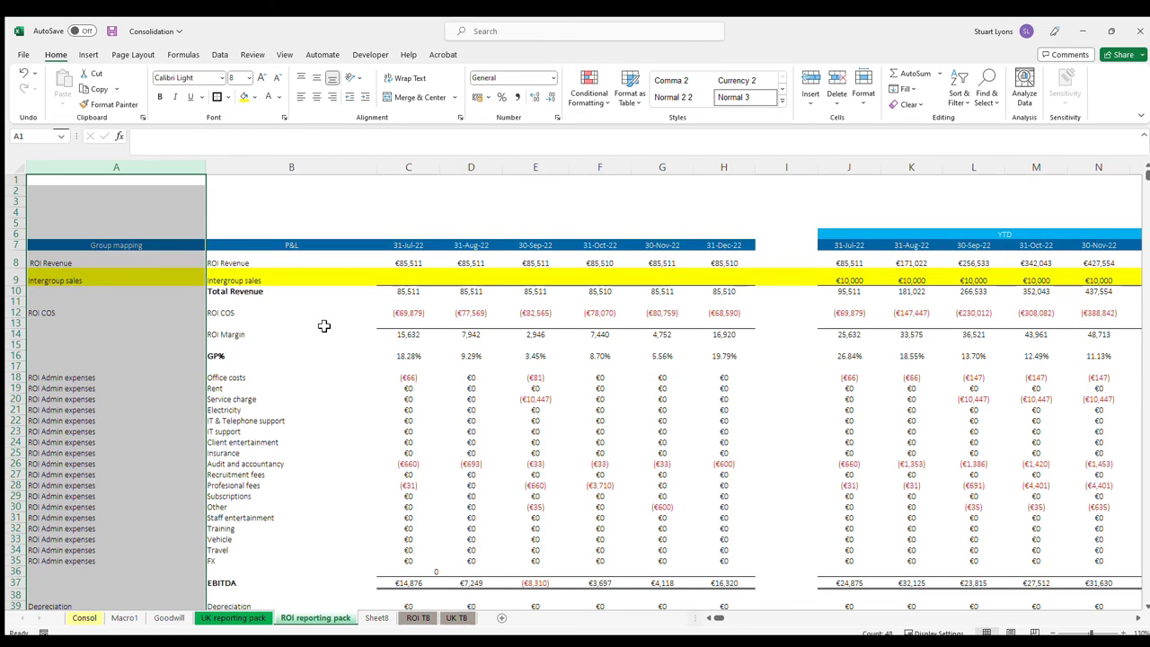
pyautogui.press('Down')
pyautogui.press('Right')
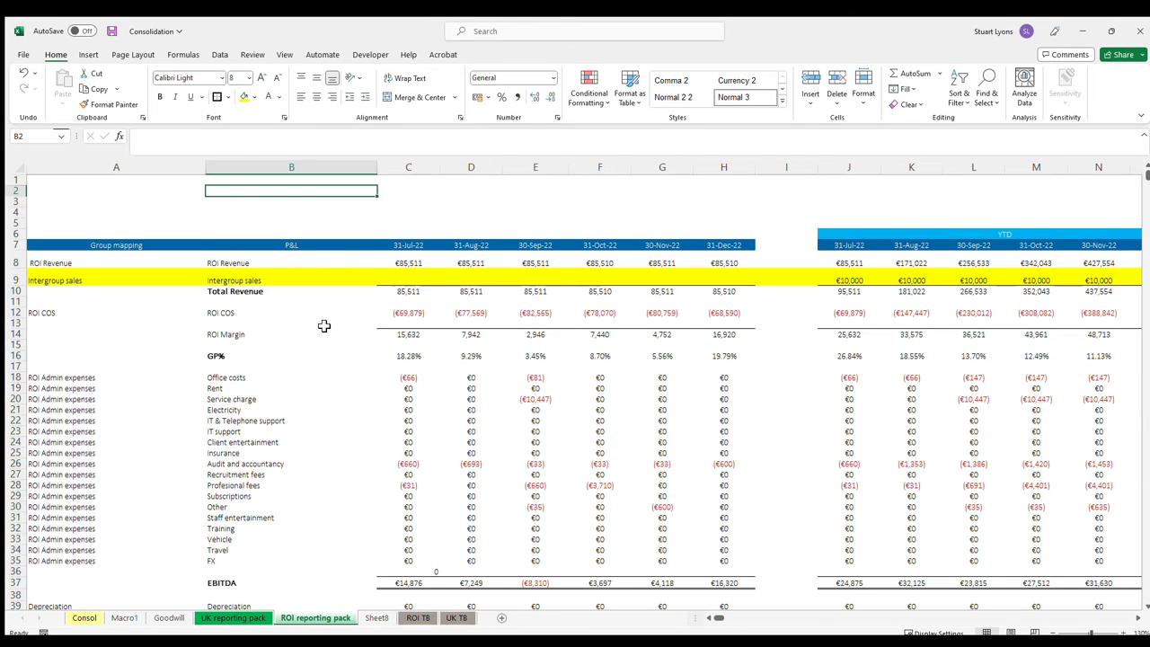
pyautogui.click(1088, 282)
pyautogui.press('Right')
pyautogui.press('Right')
pyautogui.press('Right')
pyautogui.press('Left')
pyautogui.press('Left')
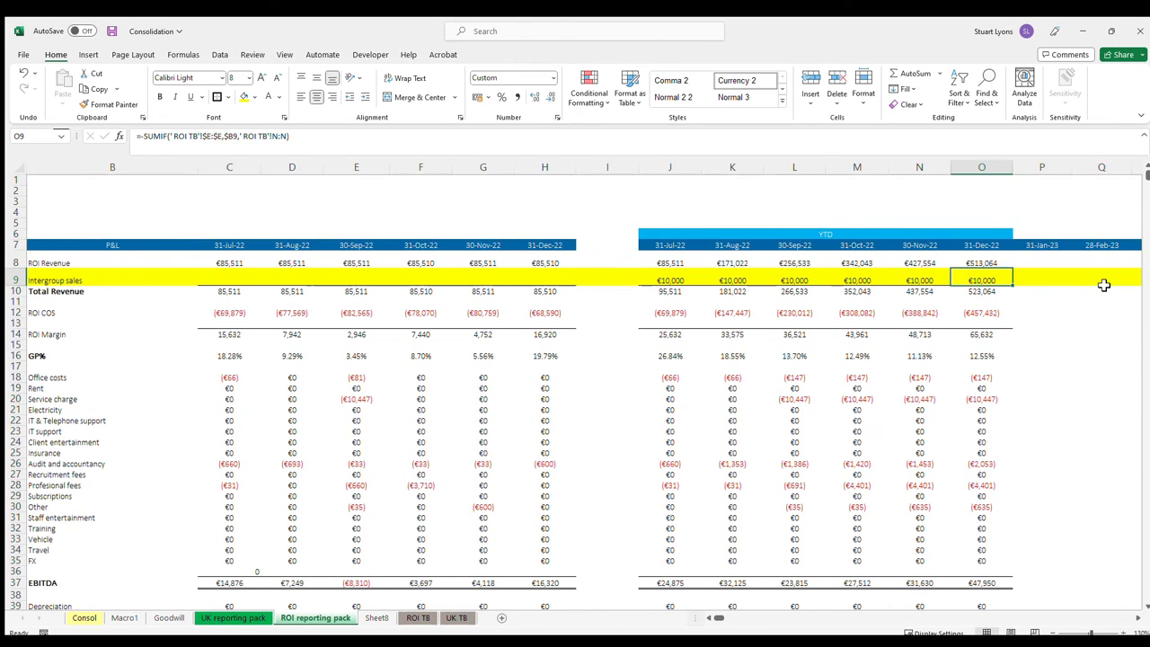
pyautogui.hotkey('ctrl', '[')
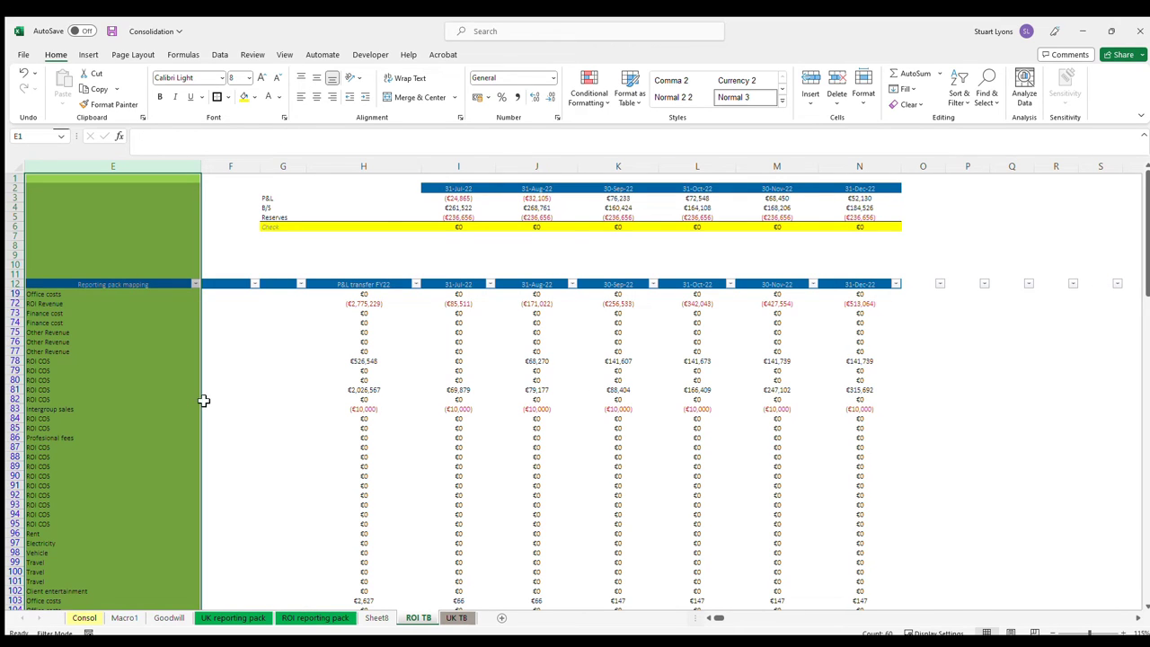
# - Trace the UK side of the intercompany trading from the UK reporting pack's year-to-date columns to the UK TB mapping
pyautogui.click(454, 619)
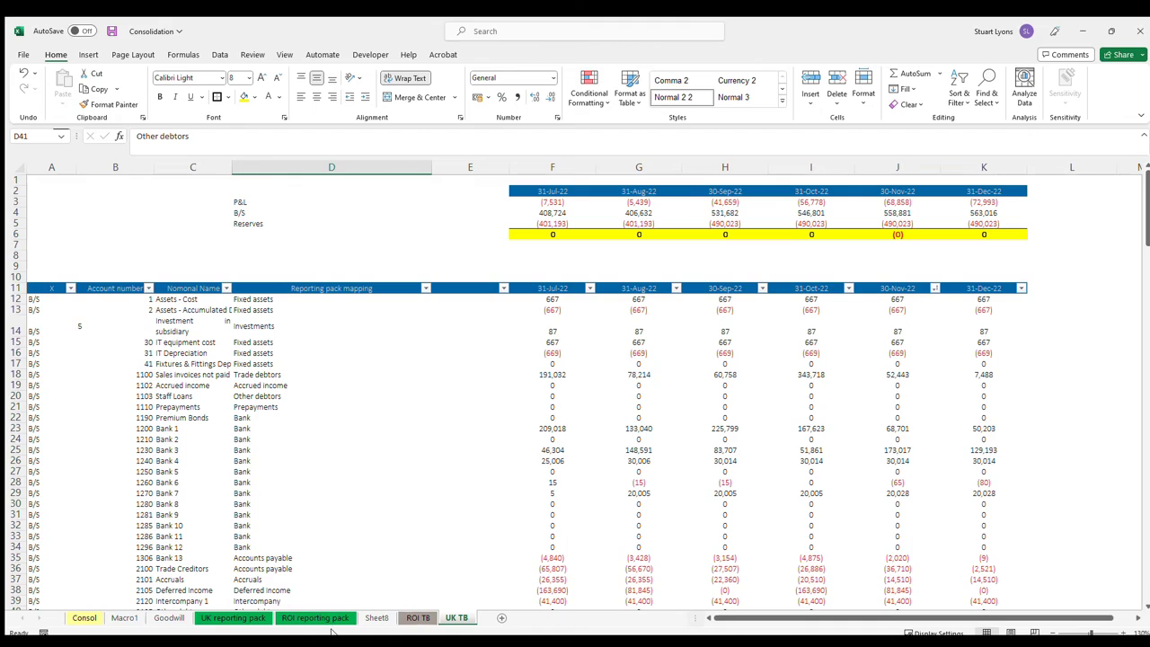
pyautogui.click(238, 620)
pyautogui.scroll(20, 710, 350)
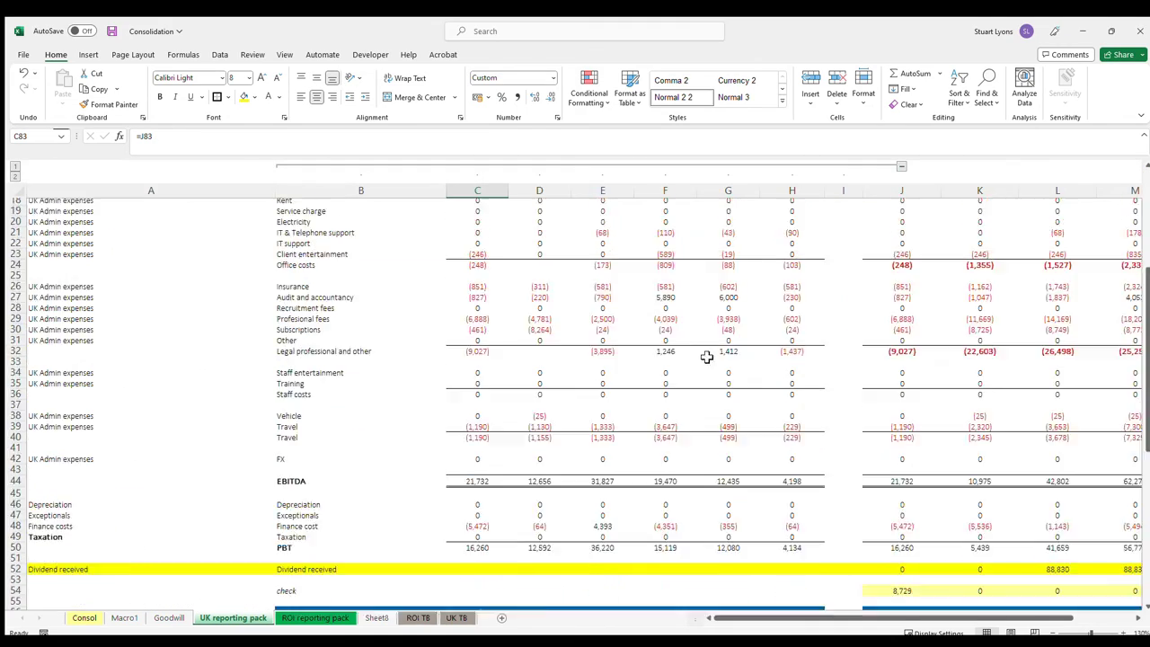
pyautogui.click(1126, 326)
pyautogui.press('Right')
pyautogui.press('Right')
pyautogui.hotkey('ctrl', '[')
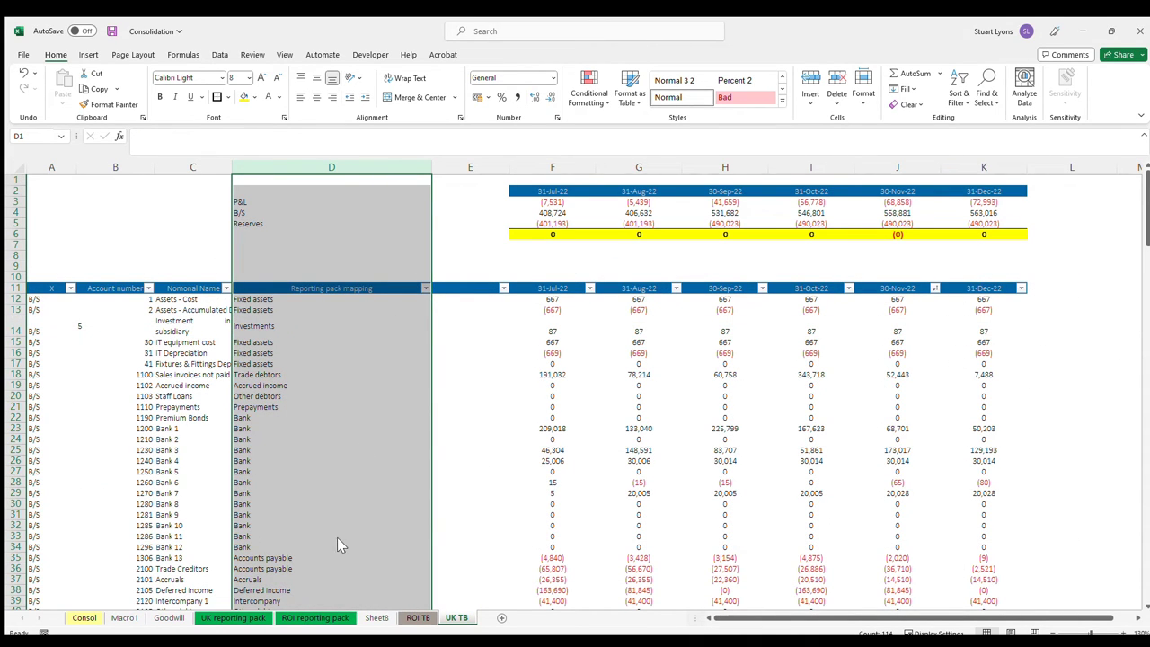
# - Undo the yellow fill on the Intergroup purchases row 17 of the Consol sheet
pyautogui.moveTo(982, 309); pyautogui.dragTo(581, 311)
pyautogui.hotkey('ctrl', 'shift', 'l')
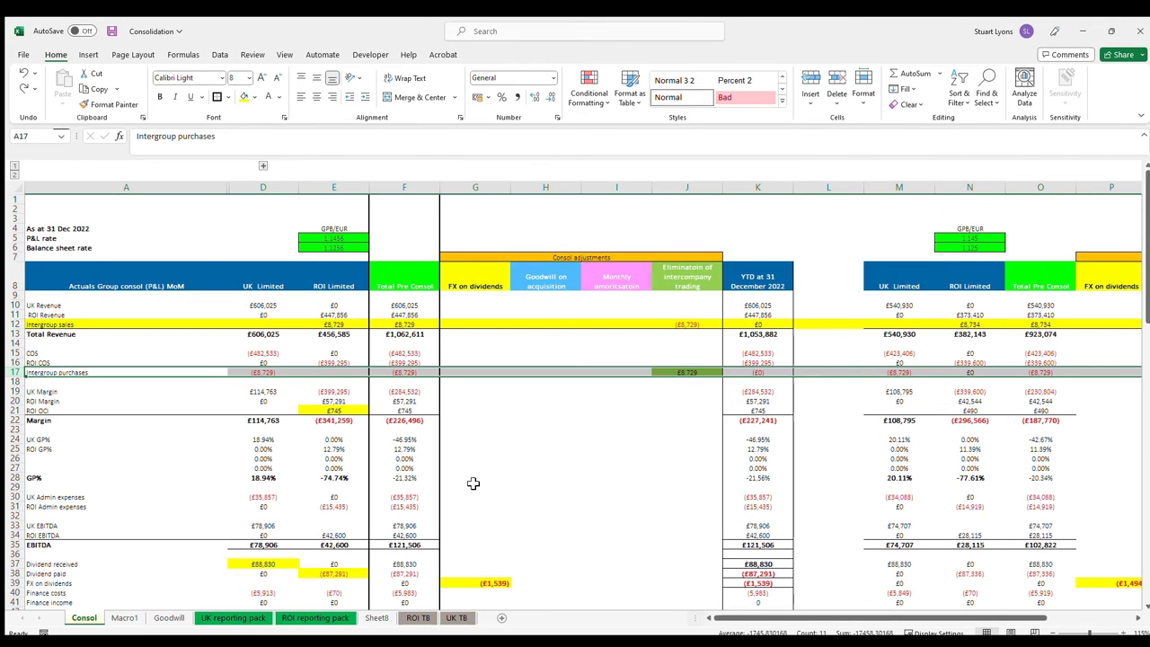
# - Compare the intergroup sales in F12 with the elimination in J12 and the offsetting intergroup purchases adjustment in column J
pyautogui.click(676, 325)
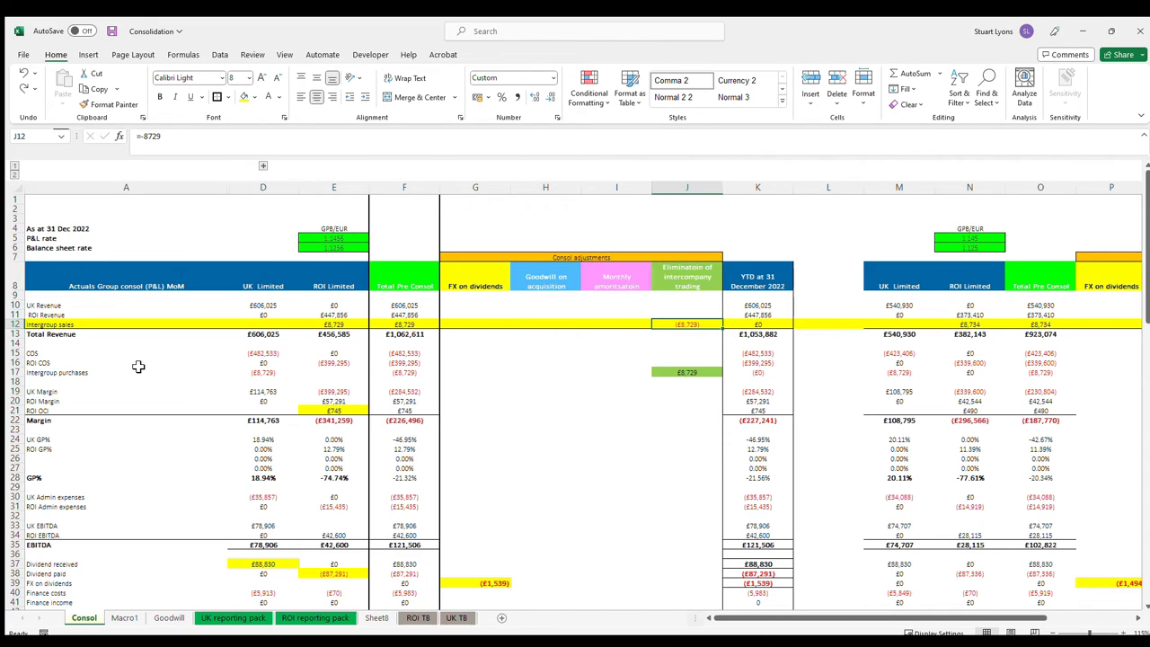
pyautogui.click(406, 324)
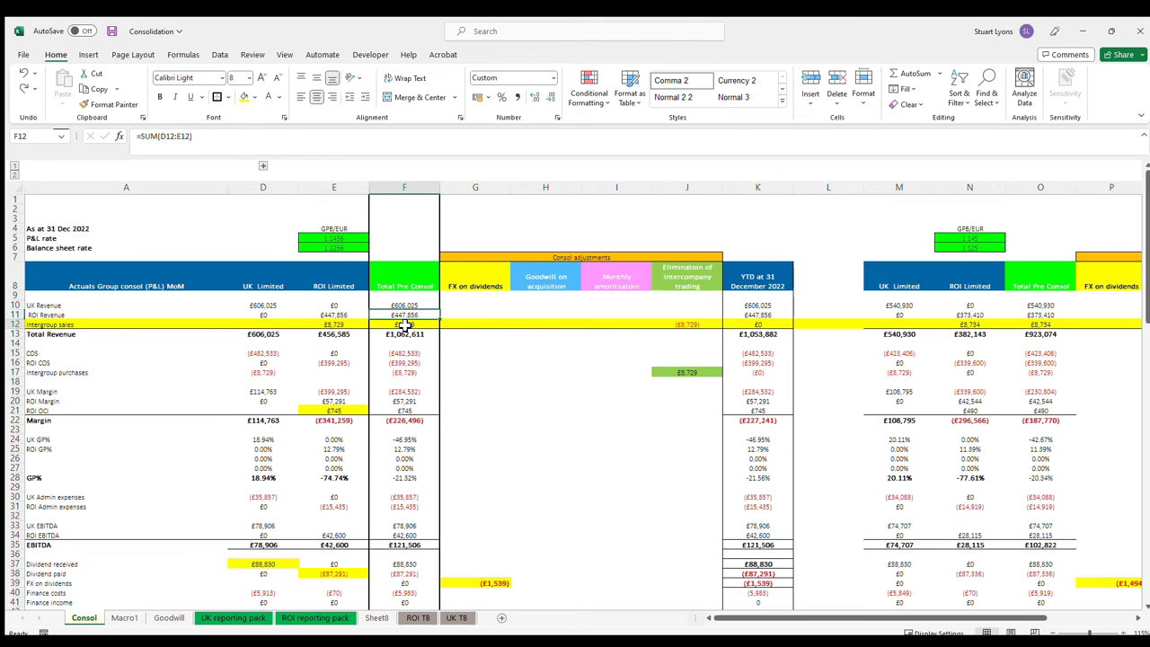
pyautogui.click(683, 323)
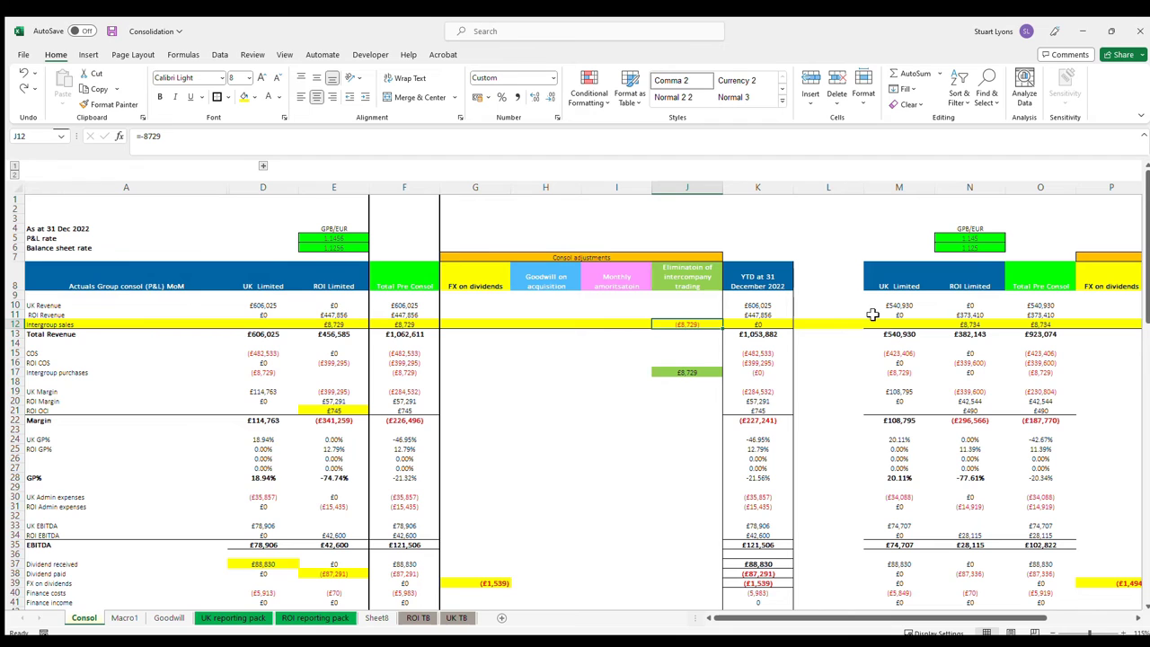
pyautogui.click(709, 380)
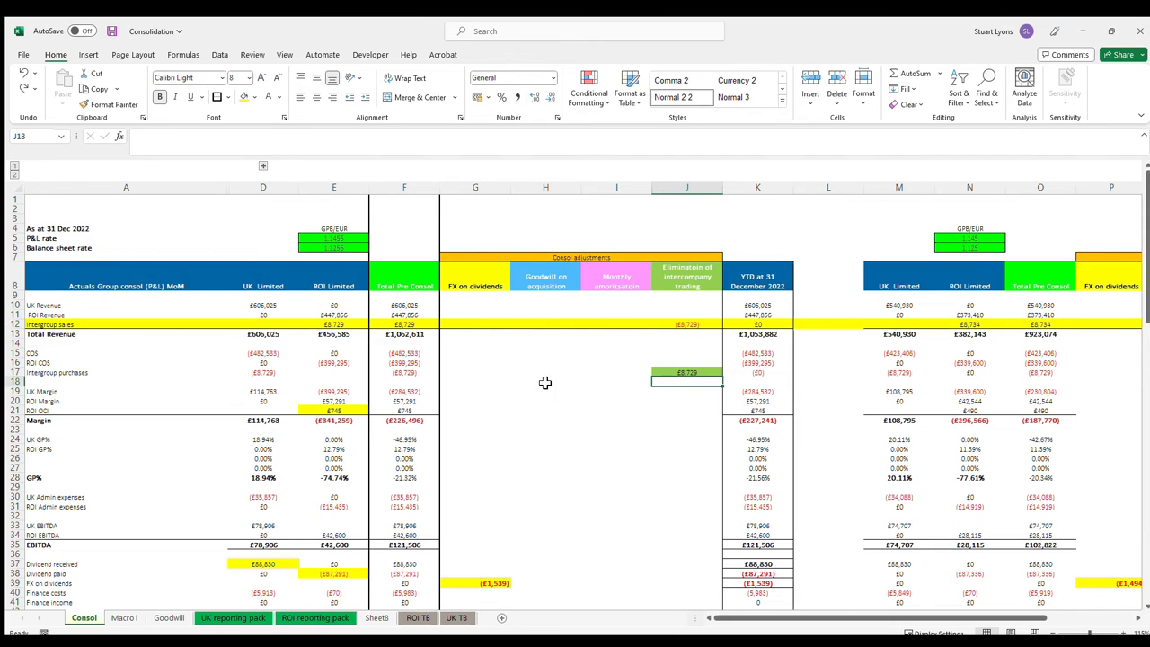
# - Highlight the Intercompany row 89 of the group consol balance sheet in yellow and inspect its UK and ROI balances
pyautogui.click(695, 372)
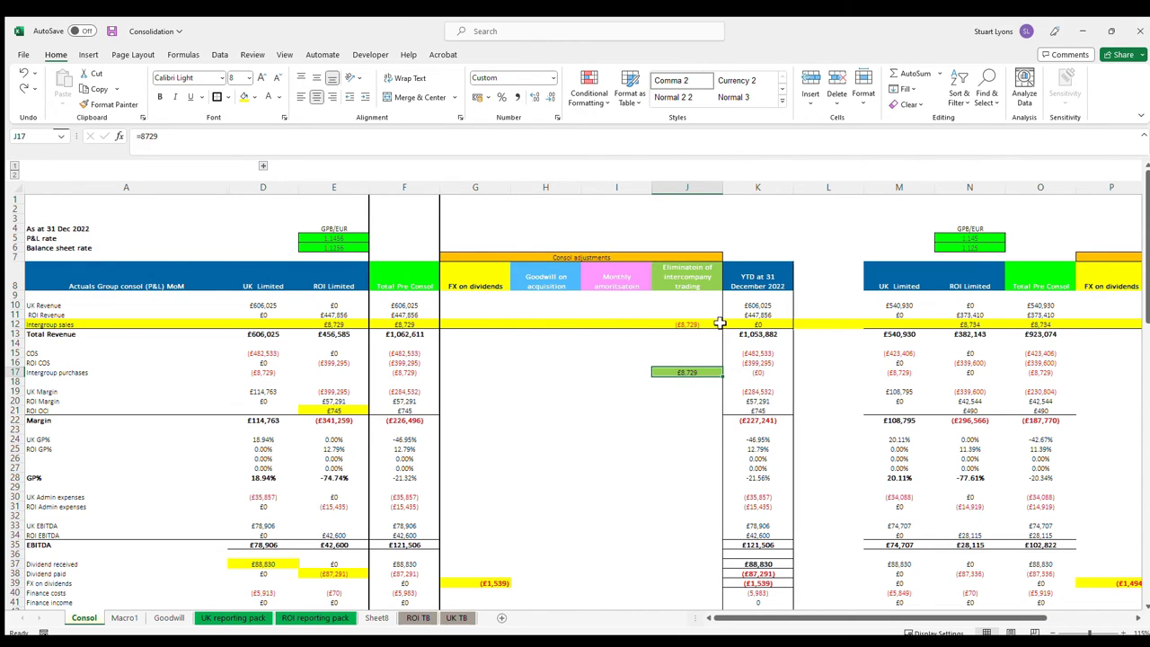
pyautogui.scroll(-13, 713, 325)
pyautogui.scroll(5, 714, 325)
pyautogui.scroll(4, 711, 321)
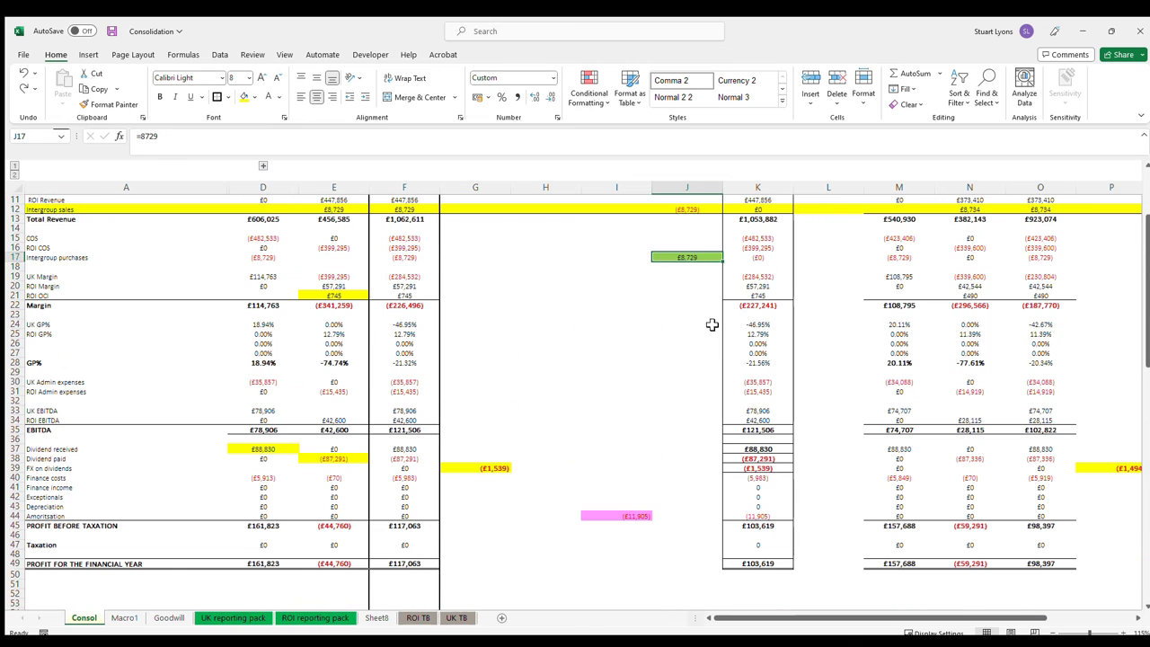
pyautogui.click(263, 422)
pyautogui.scroll(-13, 135, 352)
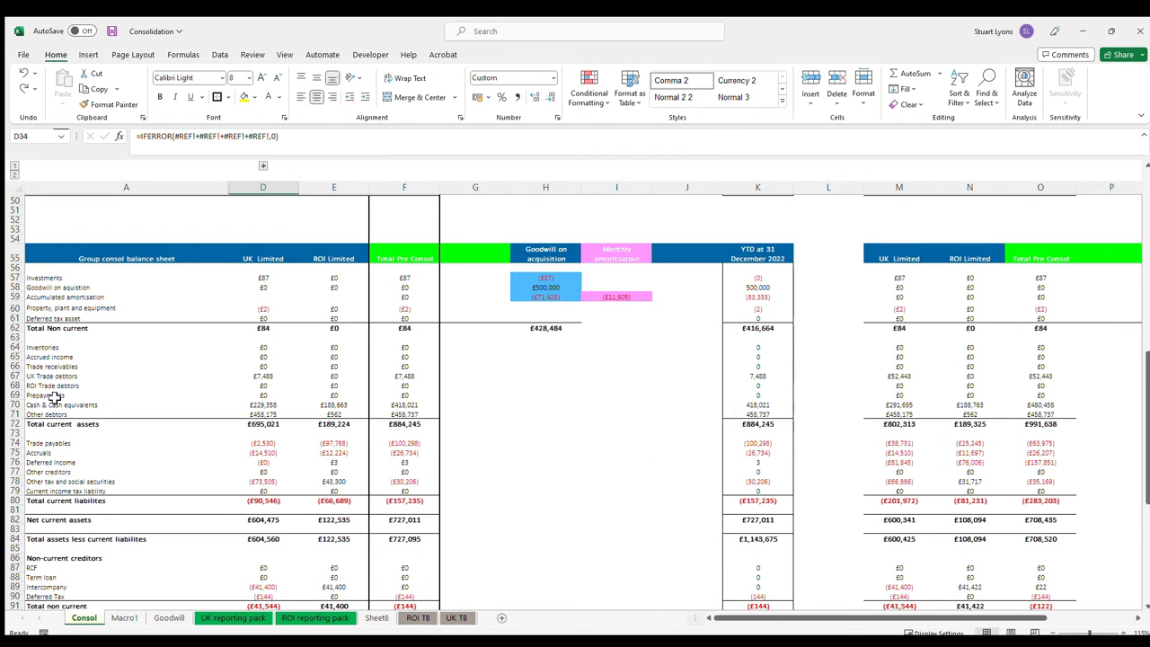
pyautogui.scroll(-3, 82, 423)
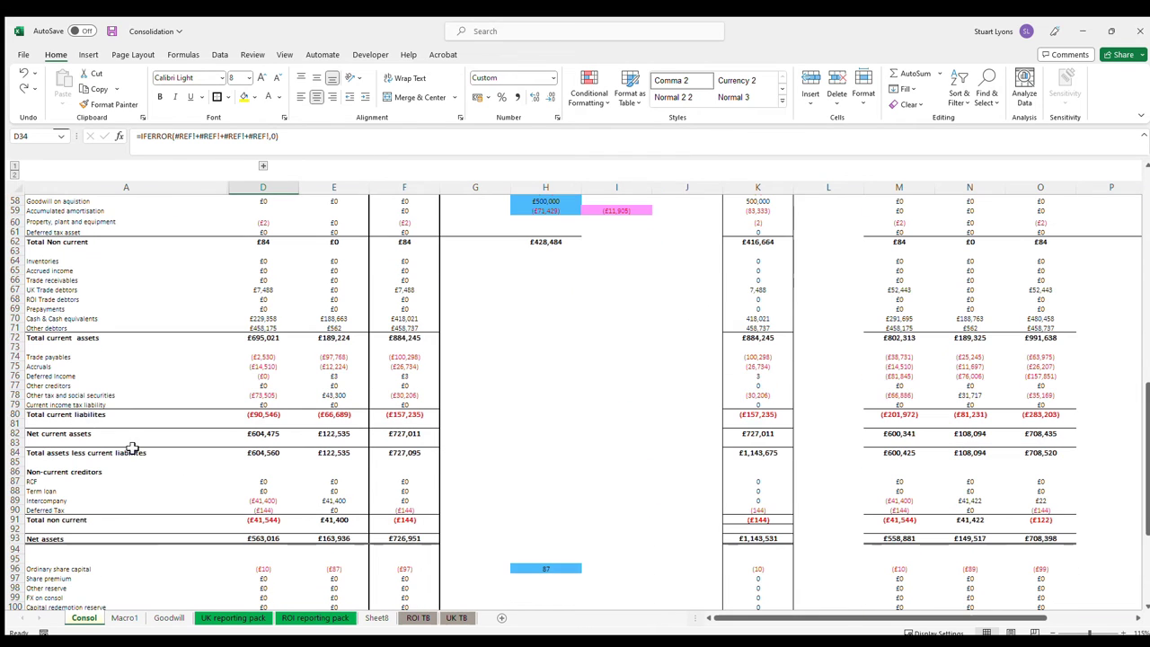
pyautogui.click(14, 501)
pyautogui.click(244, 96)
pyautogui.click(663, 501)
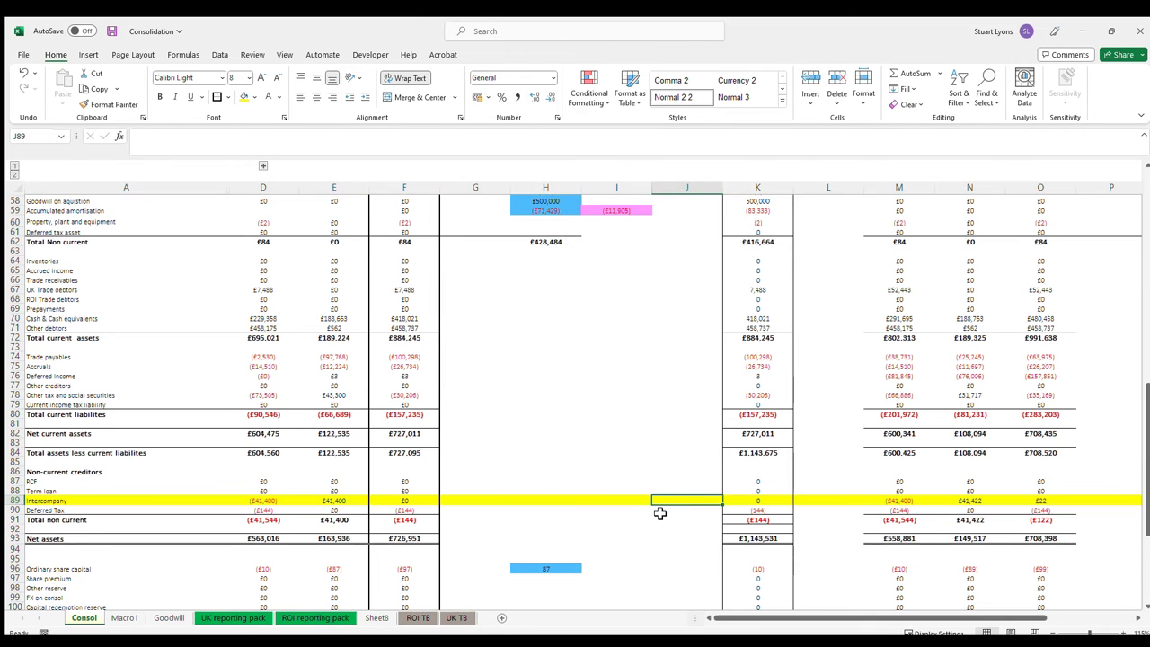
pyautogui.moveTo(290, 510); pyautogui.dragTo(330, 501)
# - Check the intercompany elimination entries in J12 and J17 against the pre-consol intergroup sales in F12
pyautogui.scroll(19, 542, 416)
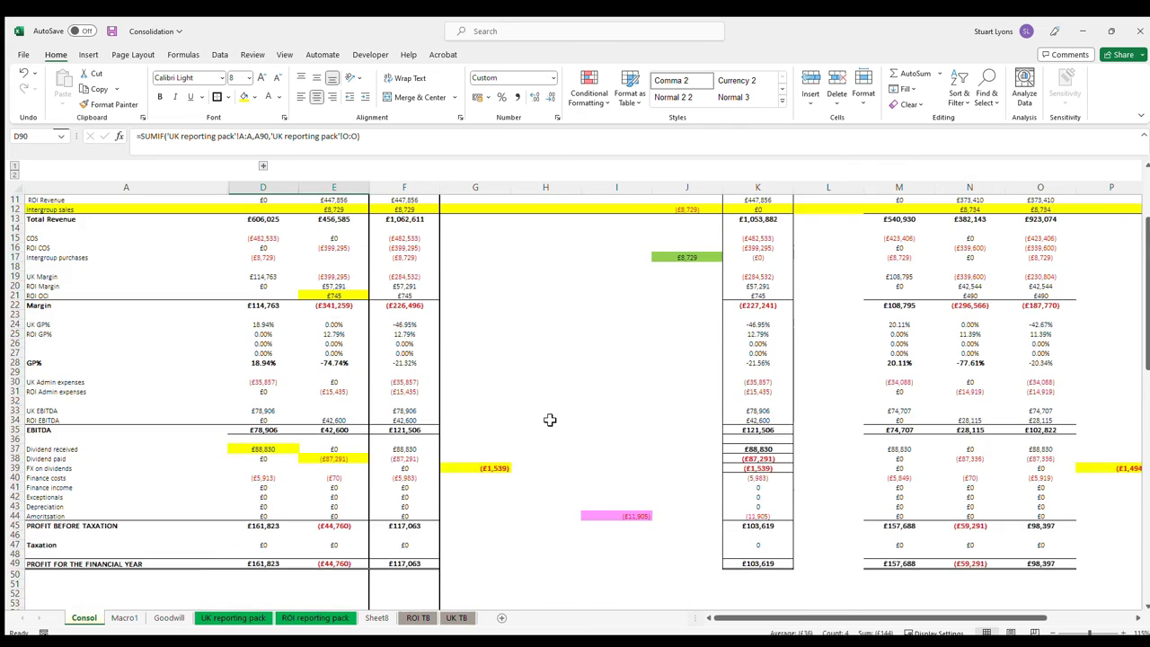
pyautogui.click(697, 323)
pyautogui.click(694, 371)
pyautogui.click(383, 325)
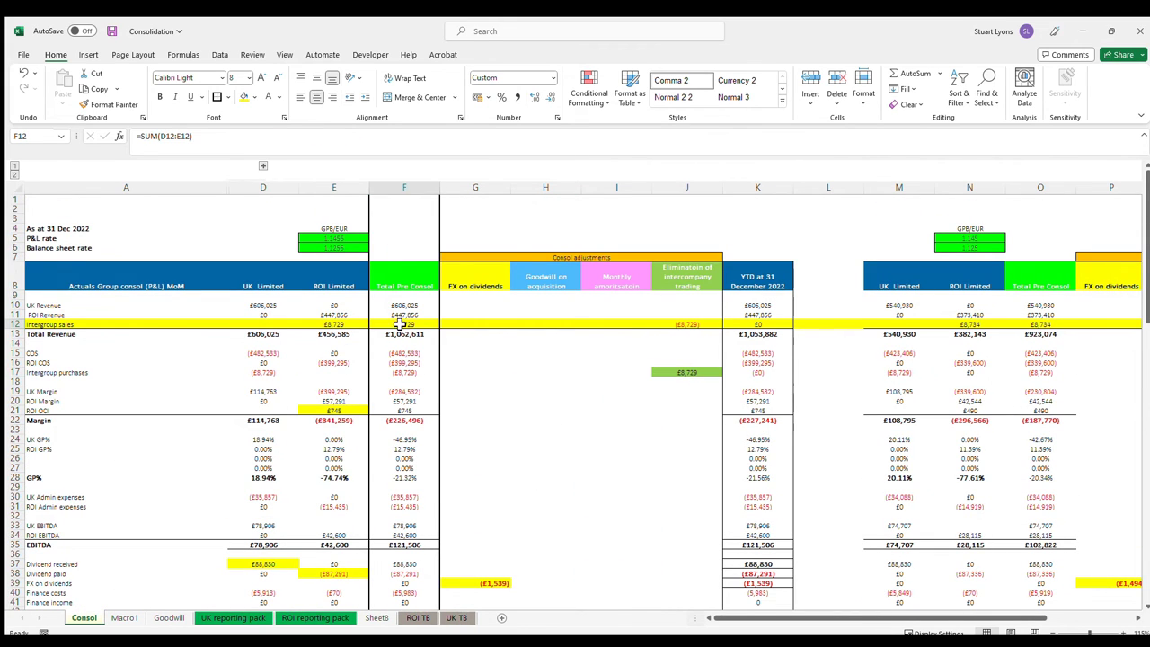
# - Fill the Intergroup purchases row 17 yellow and put a box border around cells E12 and D17
pyautogui.click(341, 324)
pyautogui.click(14, 372)
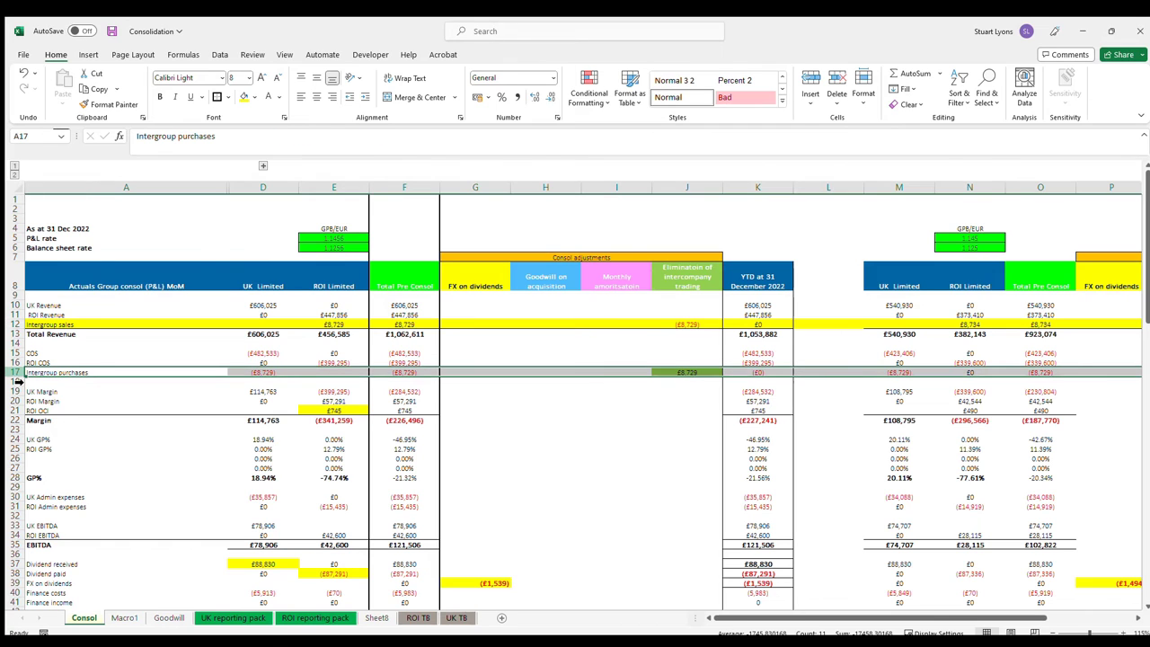
pyautogui.click(338, 324)
pyautogui.click(268, 371)
pyautogui.click(217, 96)
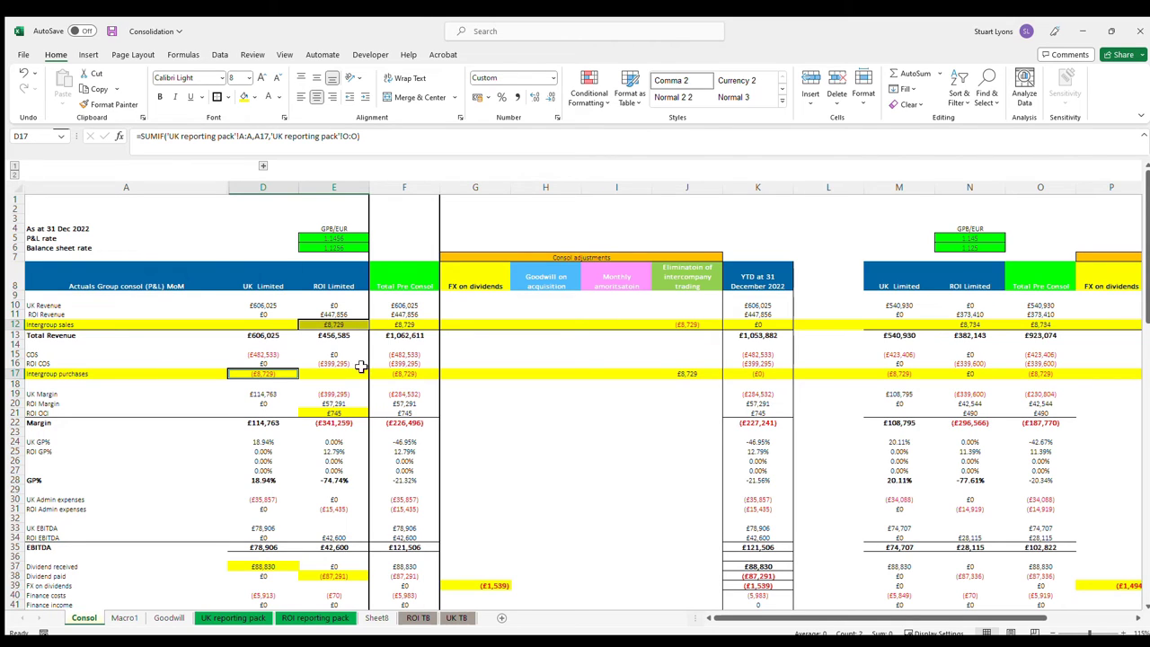
# - Compare the elimination adjustments in J12 and J17 with ROI Limited's intergroup sales in E12
pyautogui.click(693, 324)
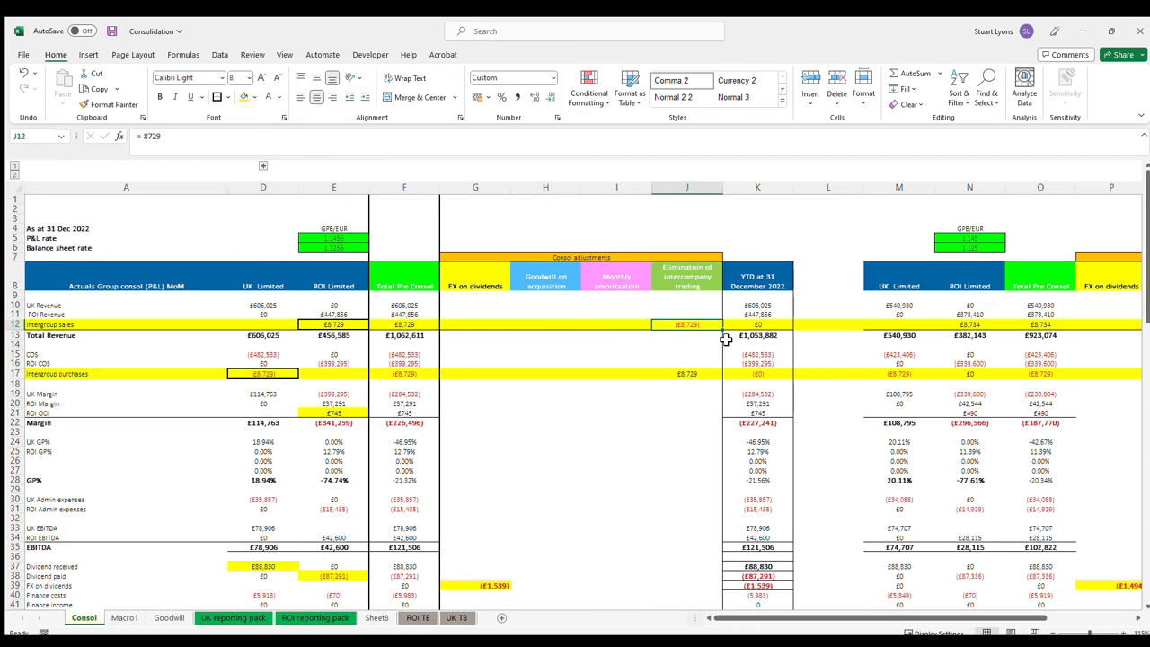
pyautogui.click(694, 376)
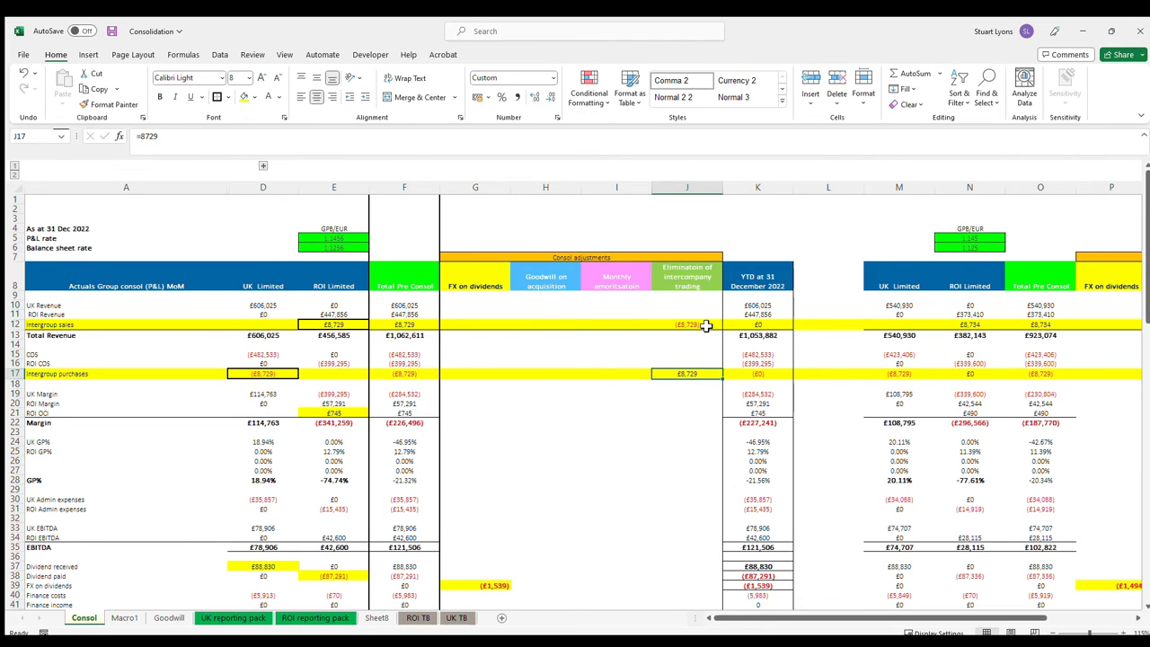
pyautogui.moveTo(367, 334); pyautogui.dragTo(353, 329)
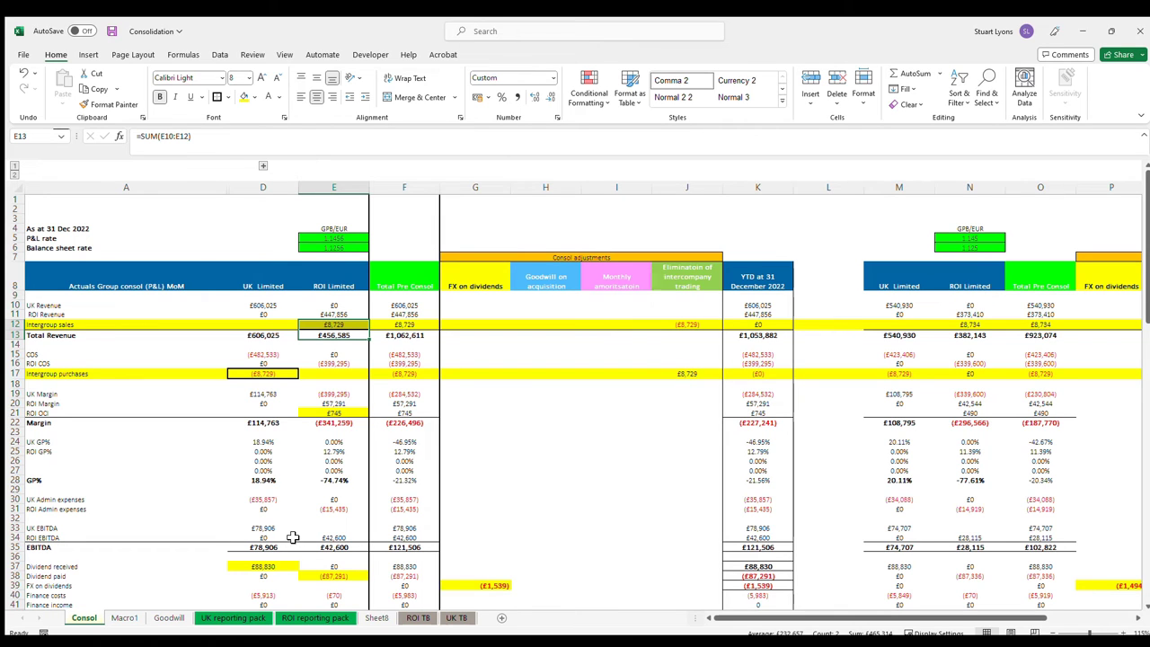
pyautogui.scroll(-2, 315, 392)
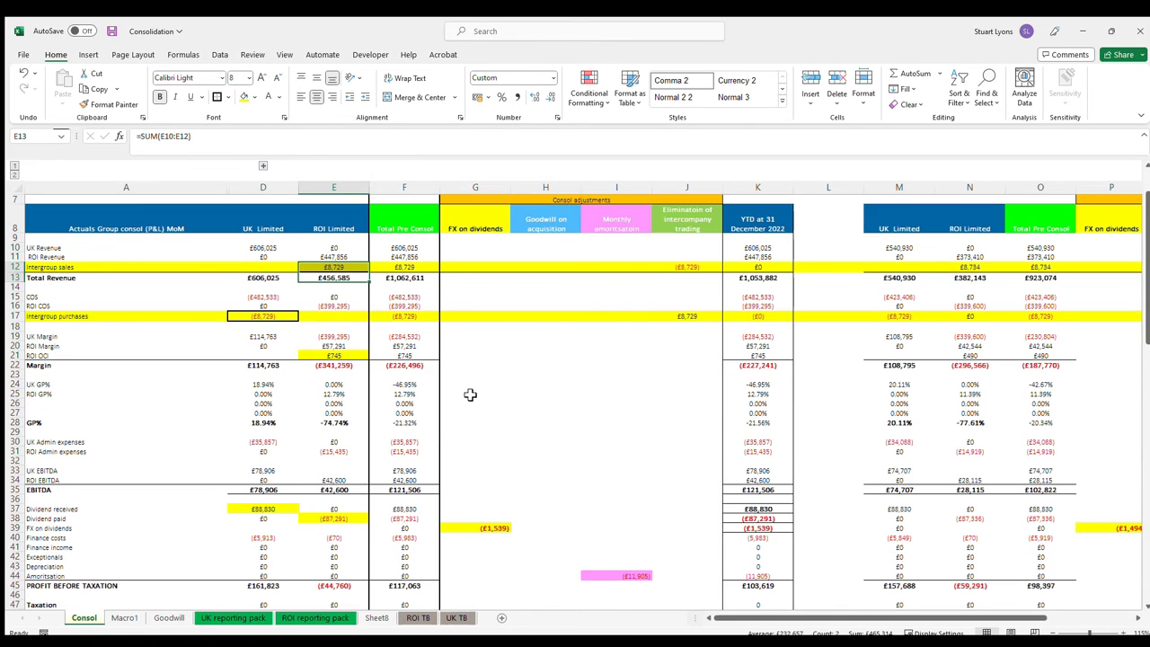
pyautogui.scroll(2, 470, 395)
# - Examine the Dividend paid, Dividend received and FX on dividends rows of the group P&L
pyautogui.scroll(-3, 314, 411)
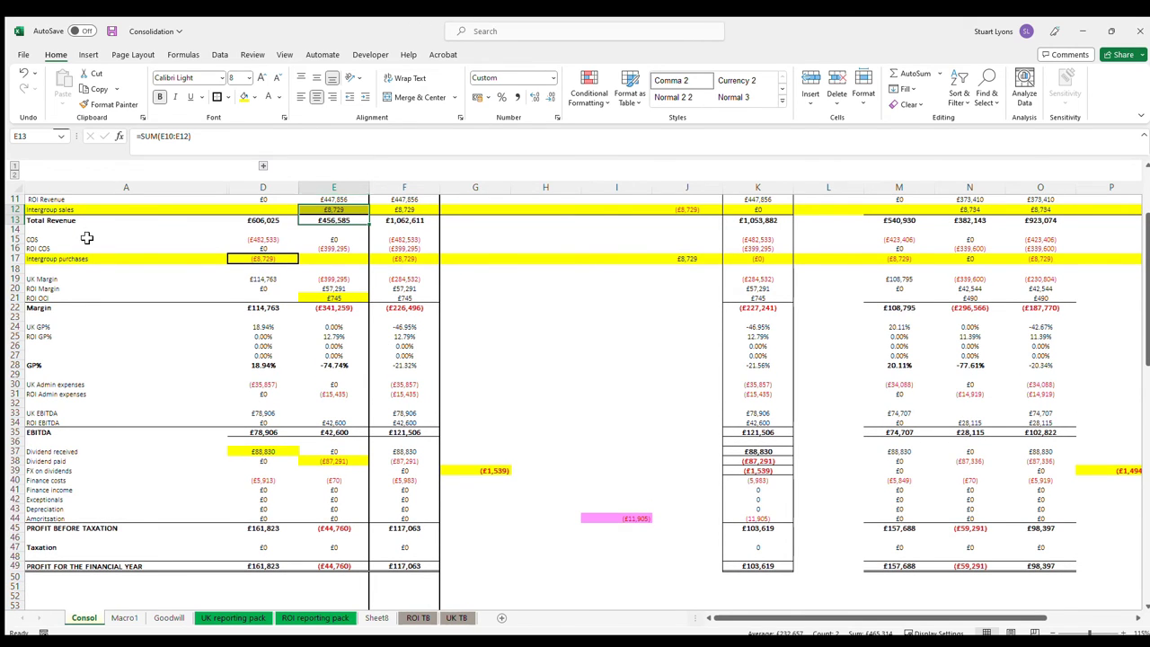
pyautogui.scroll(-2, 87, 238)
pyautogui.click(17, 403)
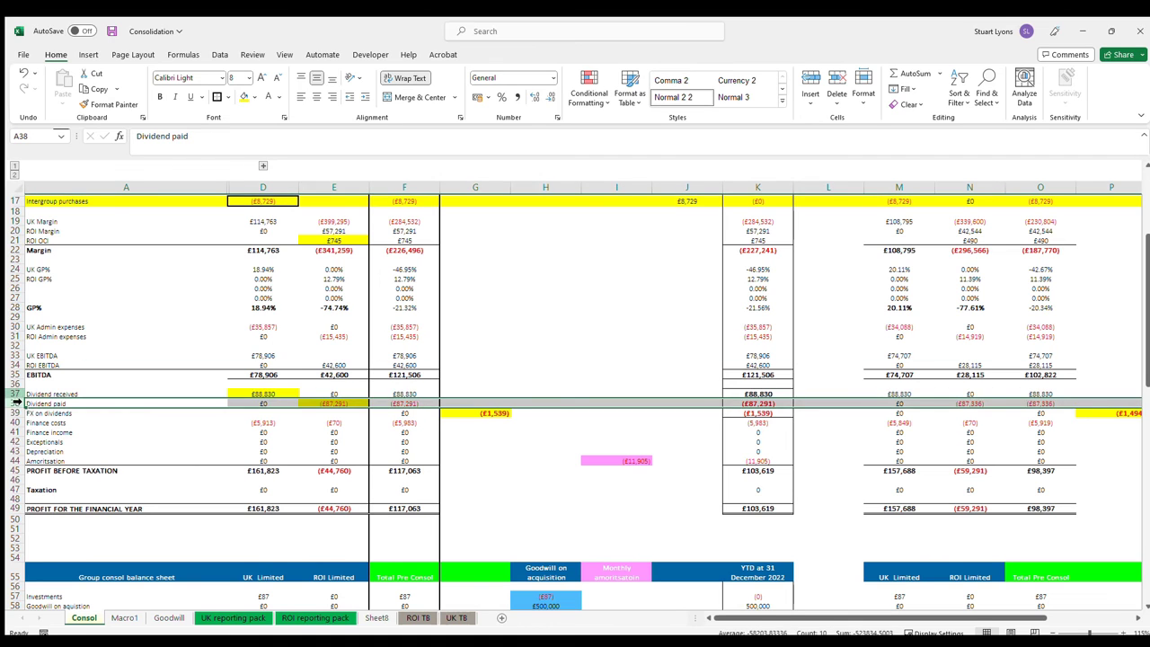
pyautogui.click(16, 394)
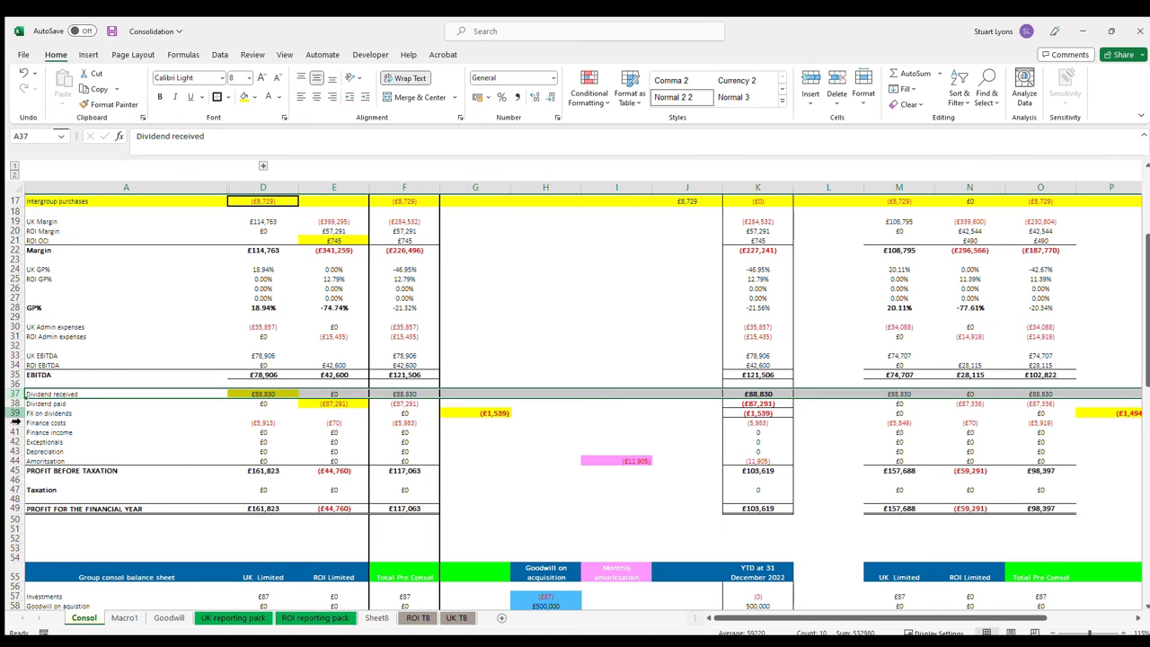
pyautogui.click(16, 413)
# - Compare the UK dividend received in D37 with the ROI dividend paid in E38, selecting both cells together
pyautogui.scroll(5, 260, 391)
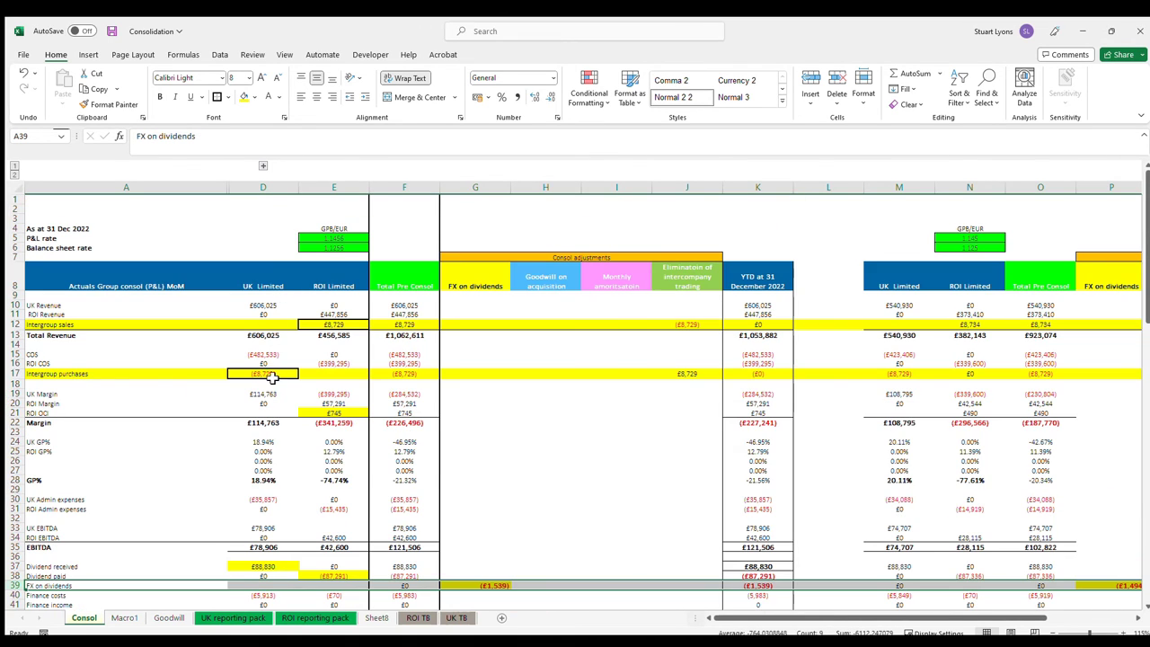
pyautogui.scroll(-1, 274, 355)
pyautogui.doubleClick(346, 548)
pyautogui.press('Escape')
pyautogui.click(254, 539)
pyautogui.keyDown('ctrl'); pyautogui.click(344, 554); pyautogui.keyUp('ctrl')
pyautogui.click(337, 549)
pyautogui.keyDown('ctrl'); pyautogui.click(279, 539); pyautogui.keyUp('ctrl')
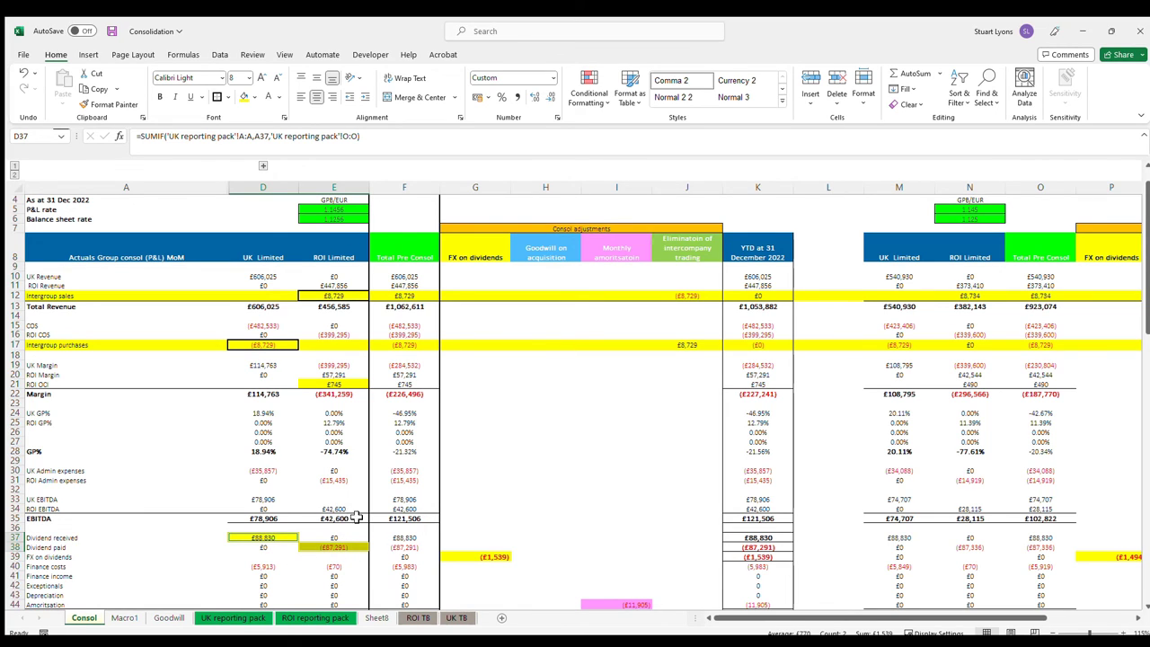
pyautogui.doubleClick(342, 550)
pyautogui.press('Escape')
pyautogui.click(272, 537)
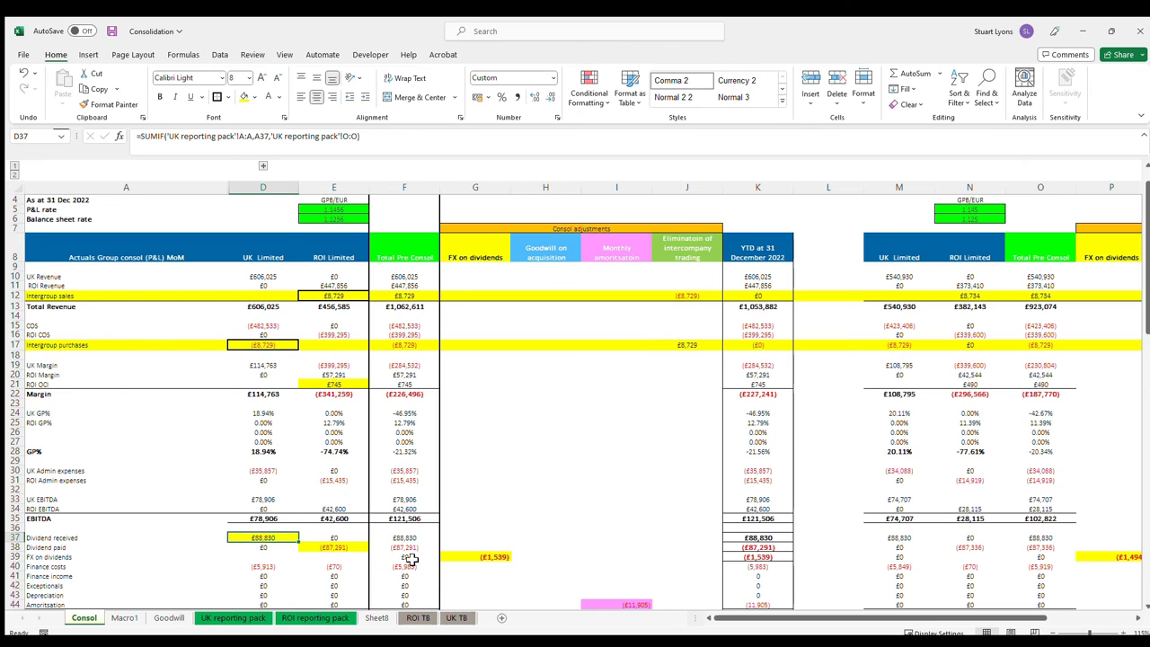
# - Inspect the FX on dividends formula in G39 and the cells it references
pyautogui.scroll(-1, 409, 575)
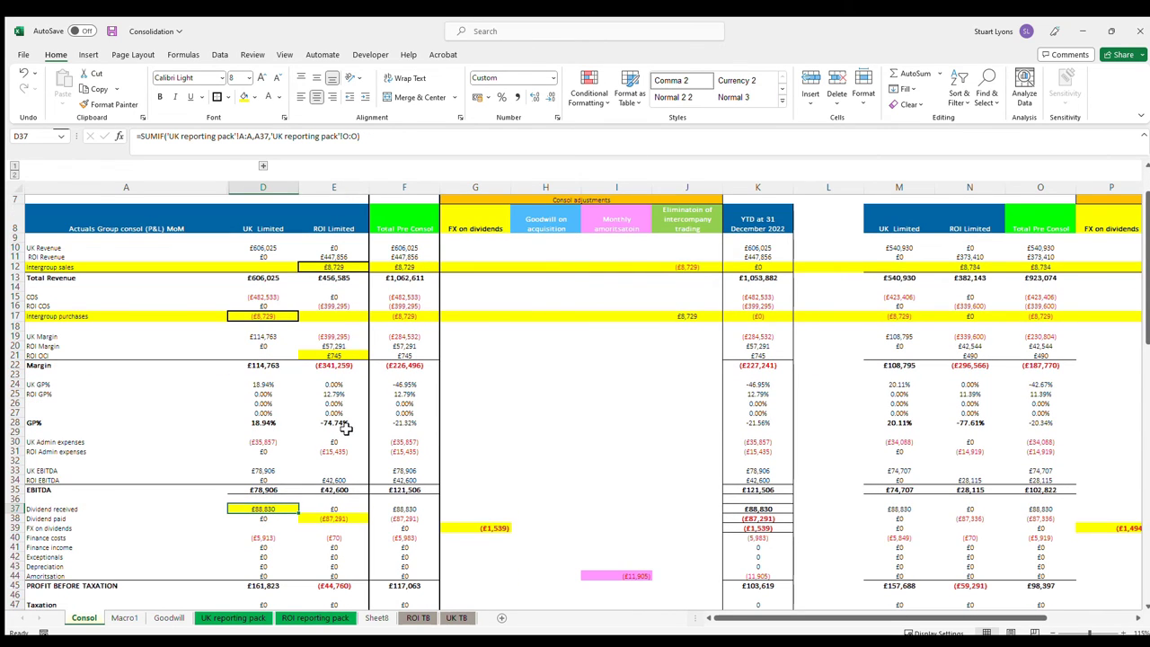
pyautogui.click(497, 529)
pyautogui.press('F2')
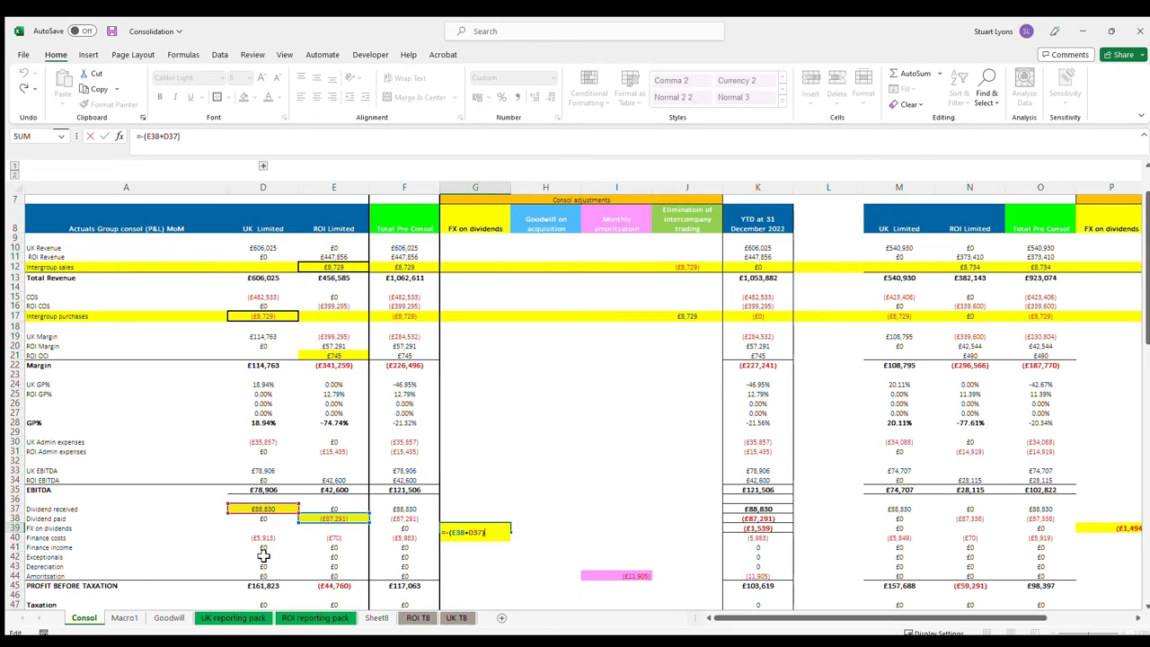
pyautogui.press('Return')
# - Check the consolidated year-to-date dividend received, dividend paid and FX figures in K37 to K39
pyautogui.click(760, 510)
pyautogui.doubleClick(769, 522)
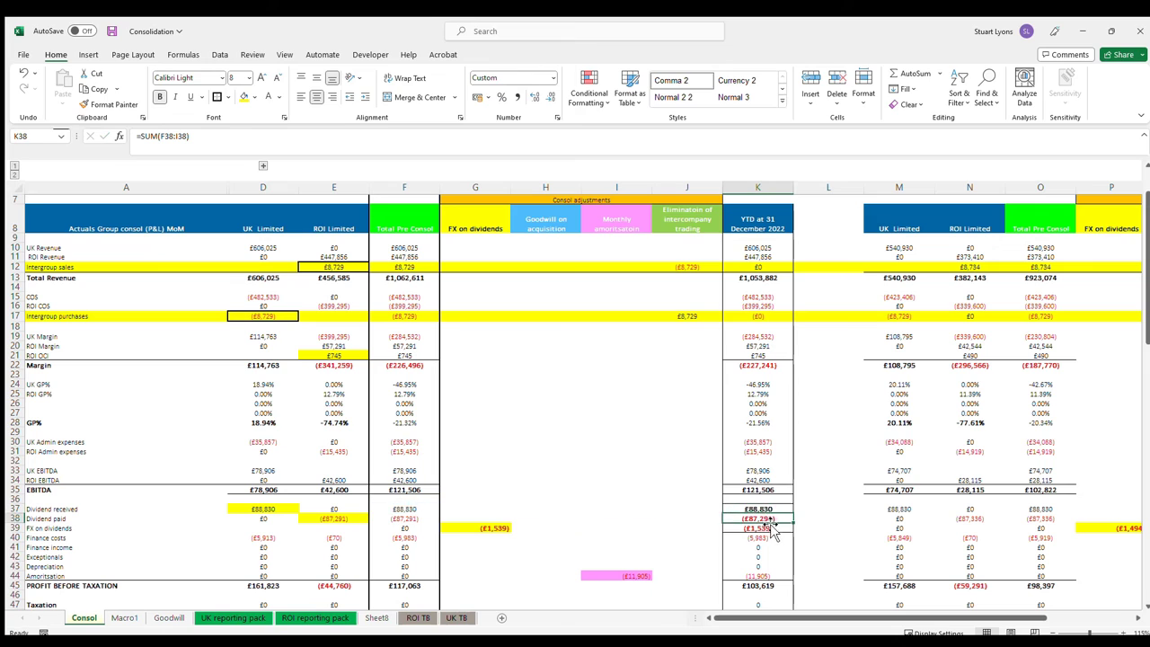
pyautogui.doubleClick(765, 530)
pyautogui.press('Escape')
# - Reconcile the difference between dividends in D37 and E38 to the FX on dividends formula in G39
pyautogui.click(235, 508)
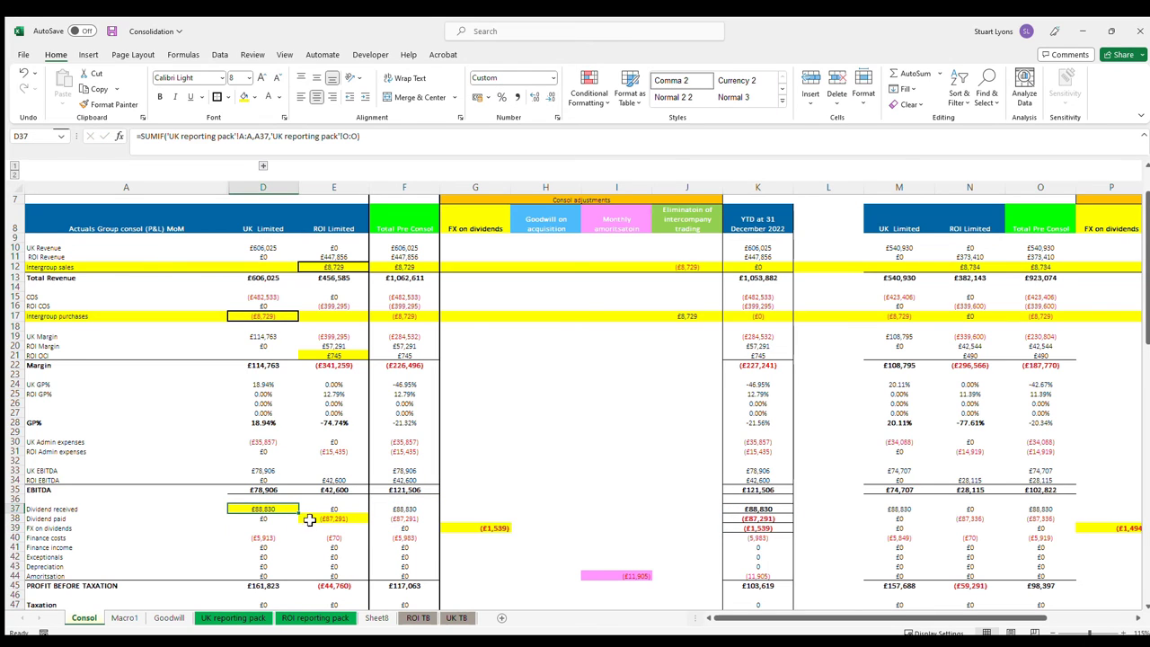
pyautogui.keyDown('ctrl'); pyautogui.click(323, 519); pyautogui.keyUp('ctrl')
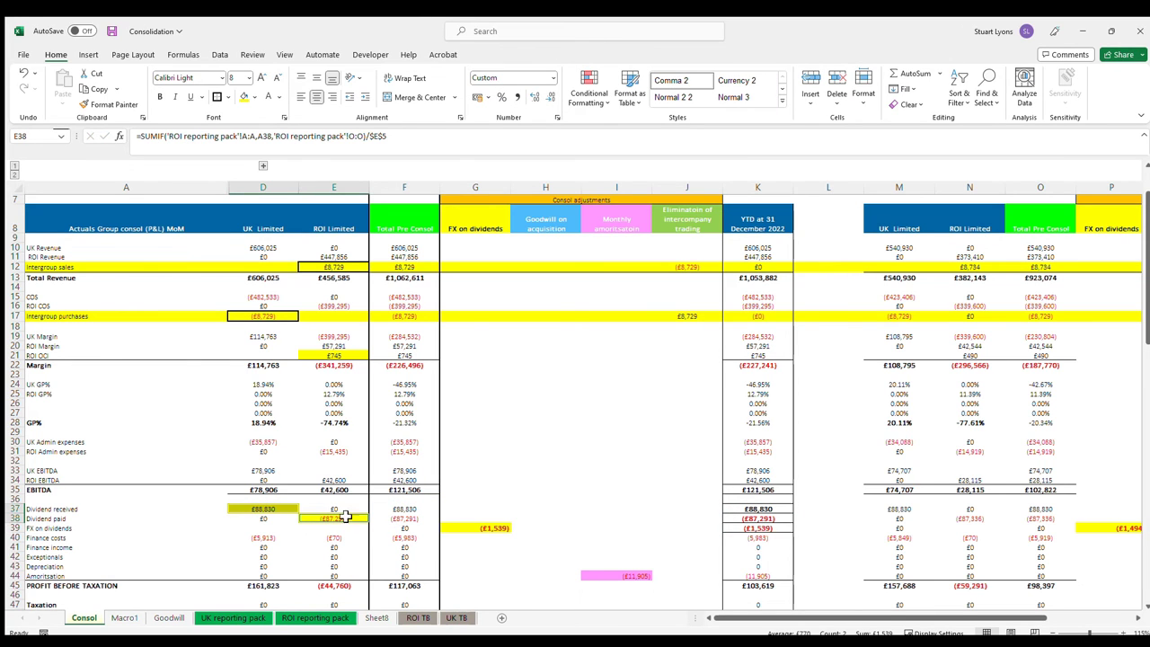
pyautogui.doubleClick(508, 529)
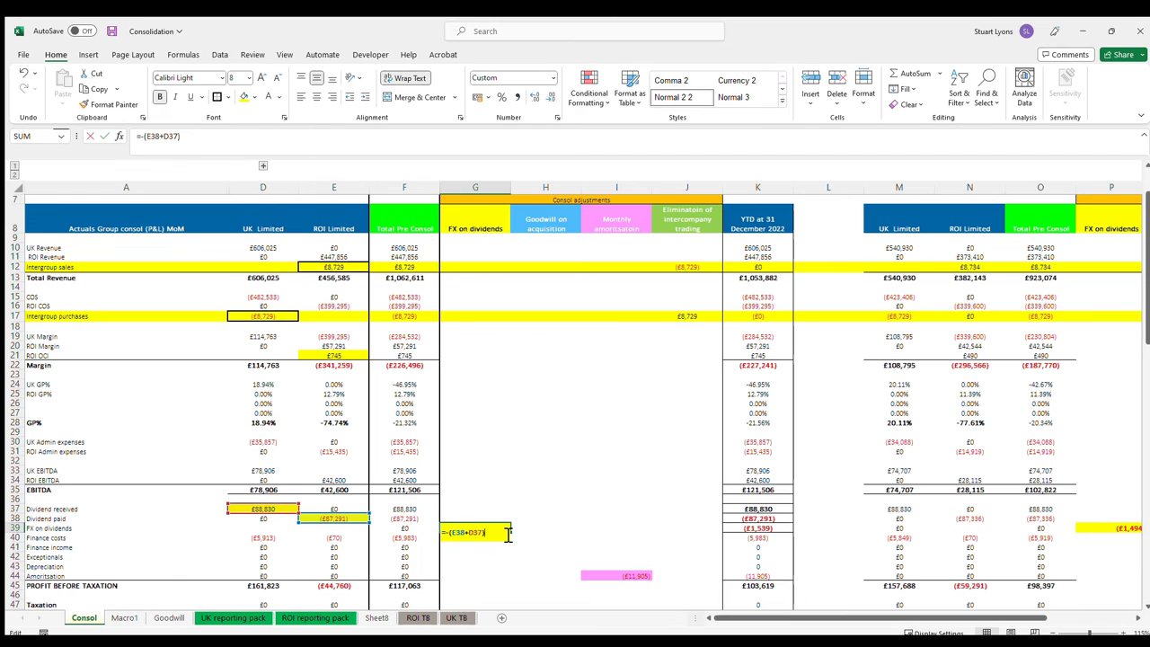
pyautogui.press('Escape')
pyautogui.press('F2')
pyautogui.press('Escape')
# - Put a box border around the pre-consol dividend cells F37 and F38 and the FX adjustment in G39
pyautogui.moveTo(404, 519); pyautogui.dragTo(403, 508)
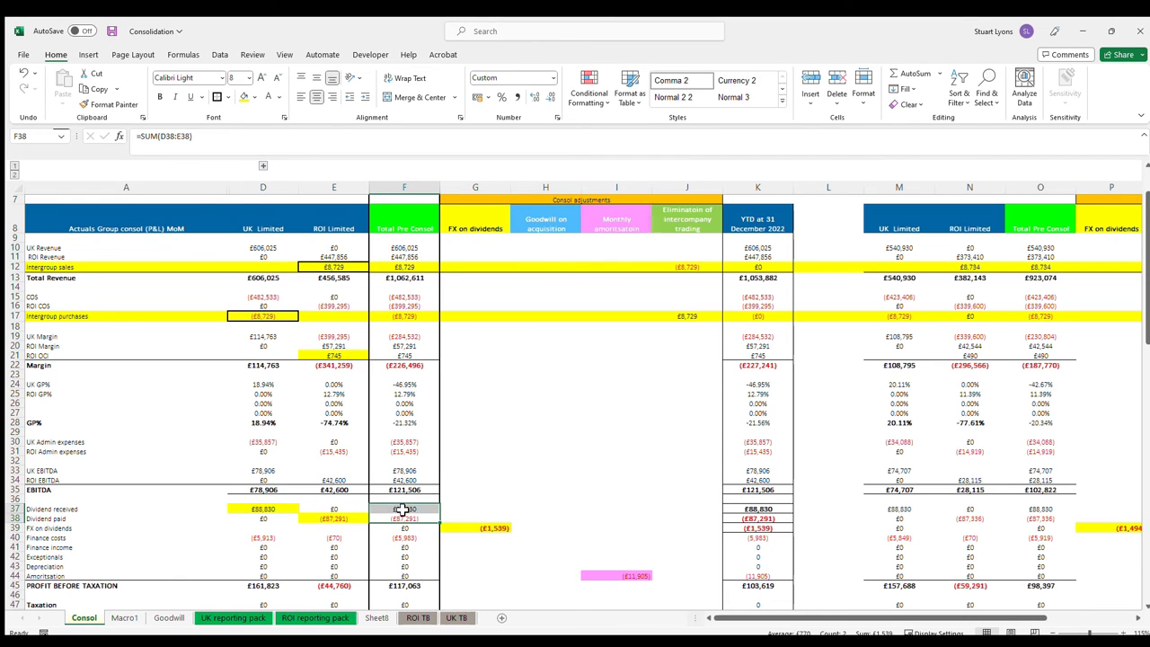
pyautogui.click(401, 509)
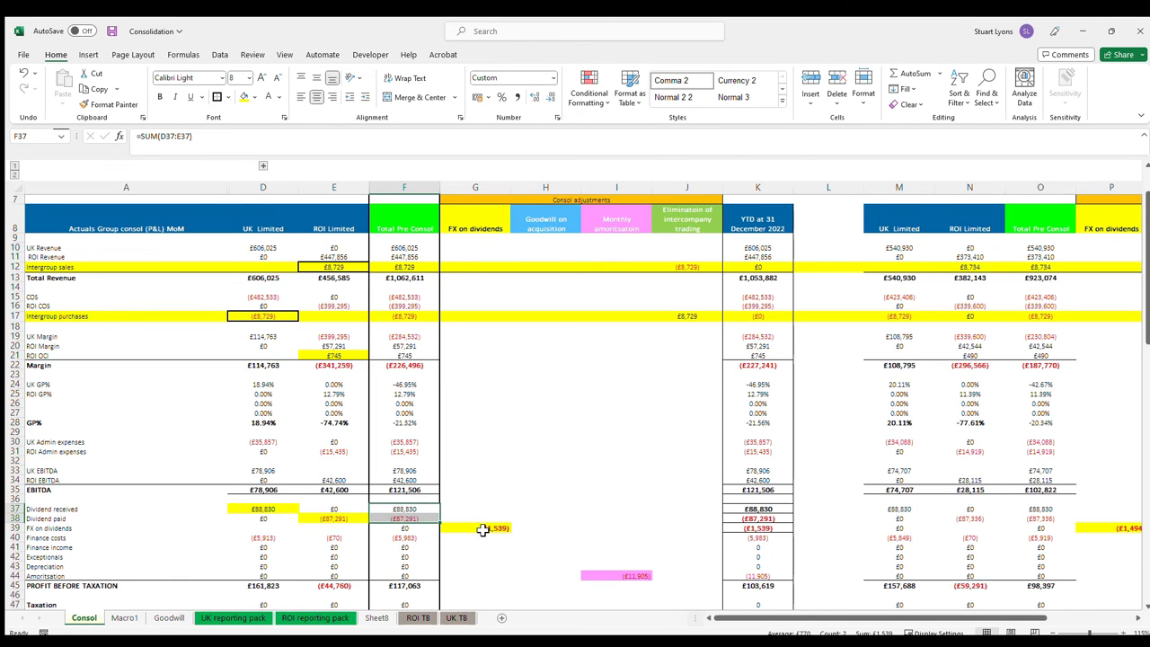
pyautogui.moveTo(488, 529); pyautogui.dragTo(404, 509)
pyautogui.click(405, 510)
pyautogui.keyDown('ctrl'); pyautogui.click(407, 519); pyautogui.keyUp('ctrl')
pyautogui.keyDown('ctrl'); pyautogui.click(480, 529); pyautogui.keyUp('ctrl')
pyautogui.click(218, 97)
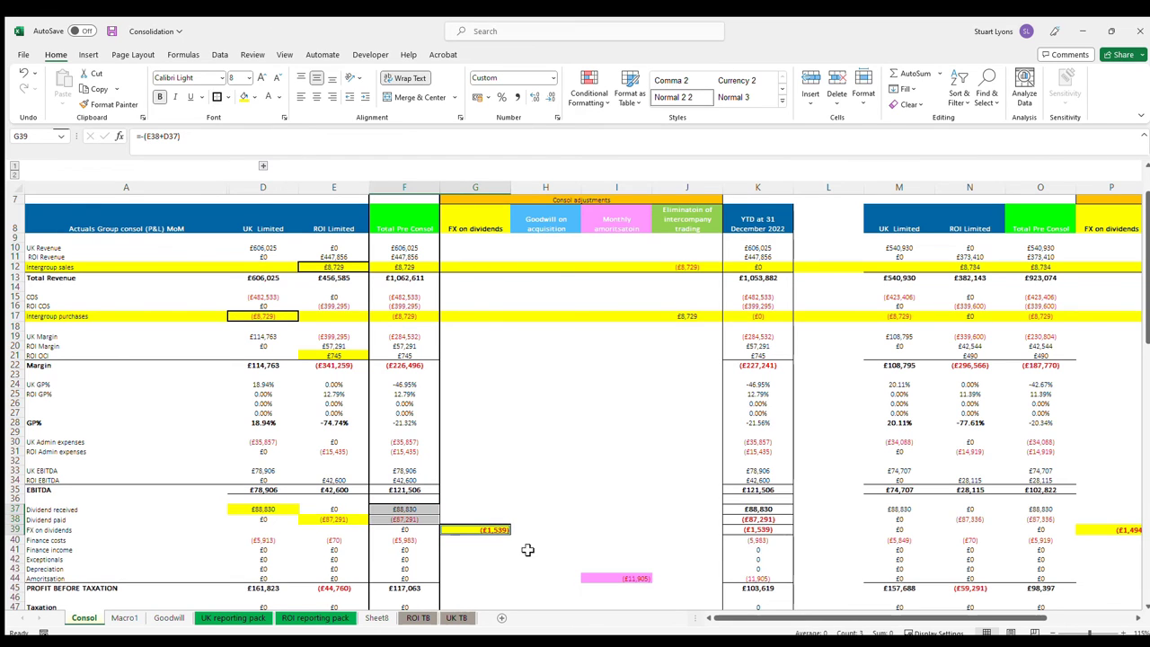
# - Review the outlined ROI intergroup sales in E12 together with the UK intergroup purchases in D17
pyautogui.scroll(-3, 546, 416)
pyautogui.scroll(5, 564, 416)
pyautogui.click(545, 421)
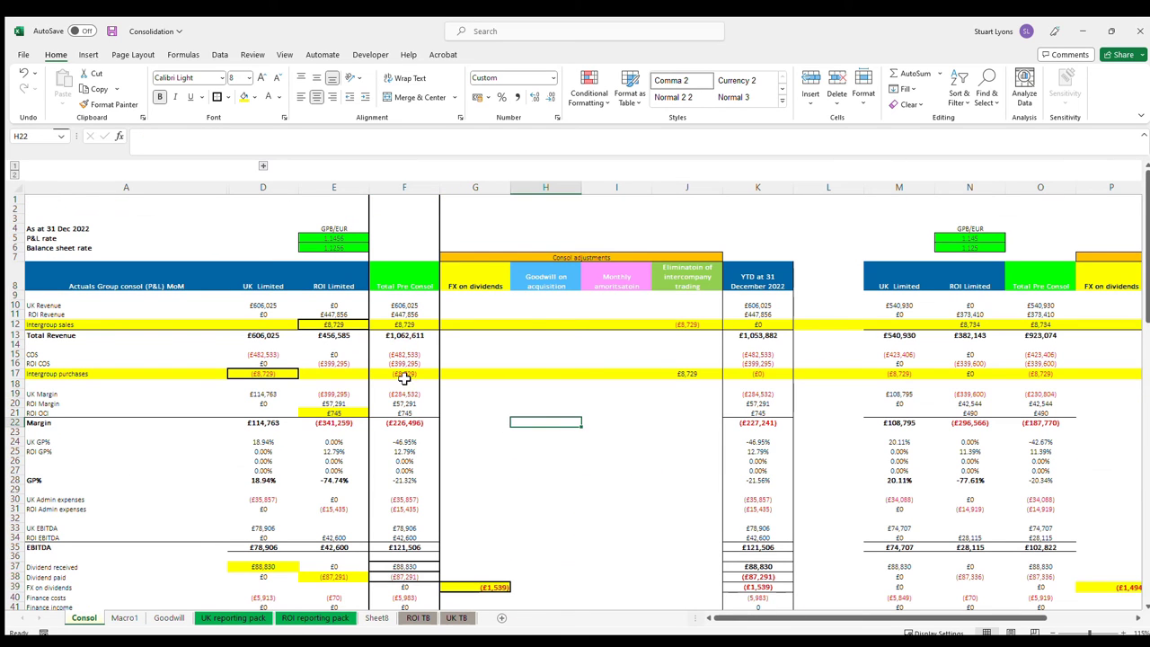
pyautogui.click(333, 324)
pyautogui.click(267, 373)
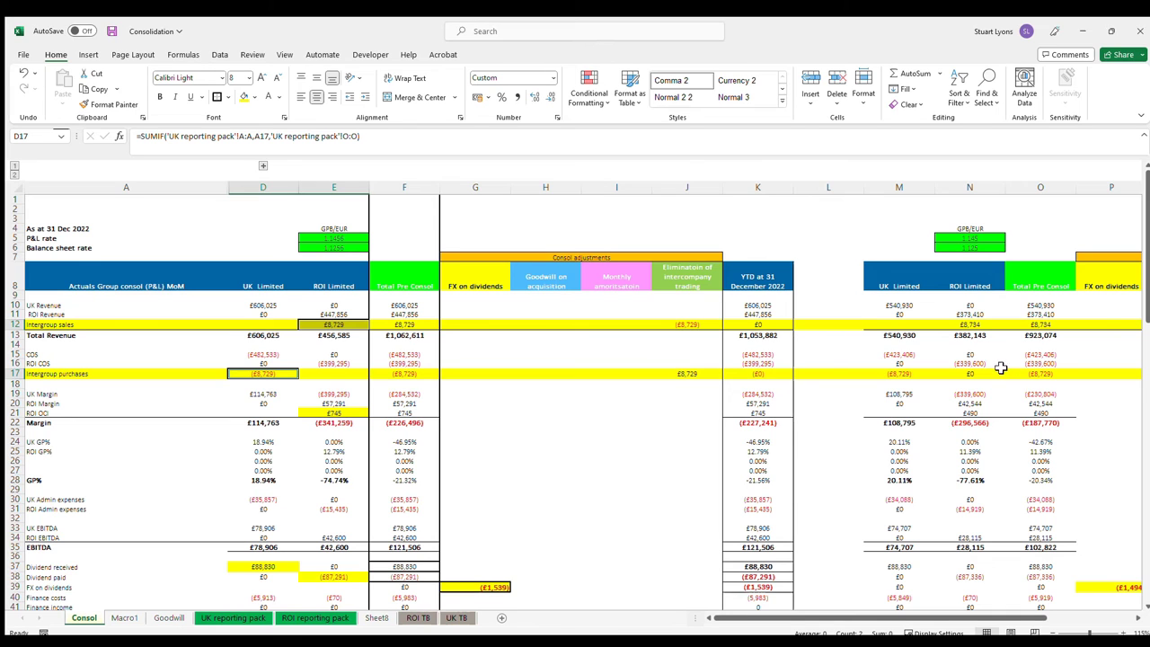
# - Highlight the Investments row 57 of the group consol balance sheet in yellow
pyautogui.click(672, 539)
pyautogui.scroll(-5, 629, 550)
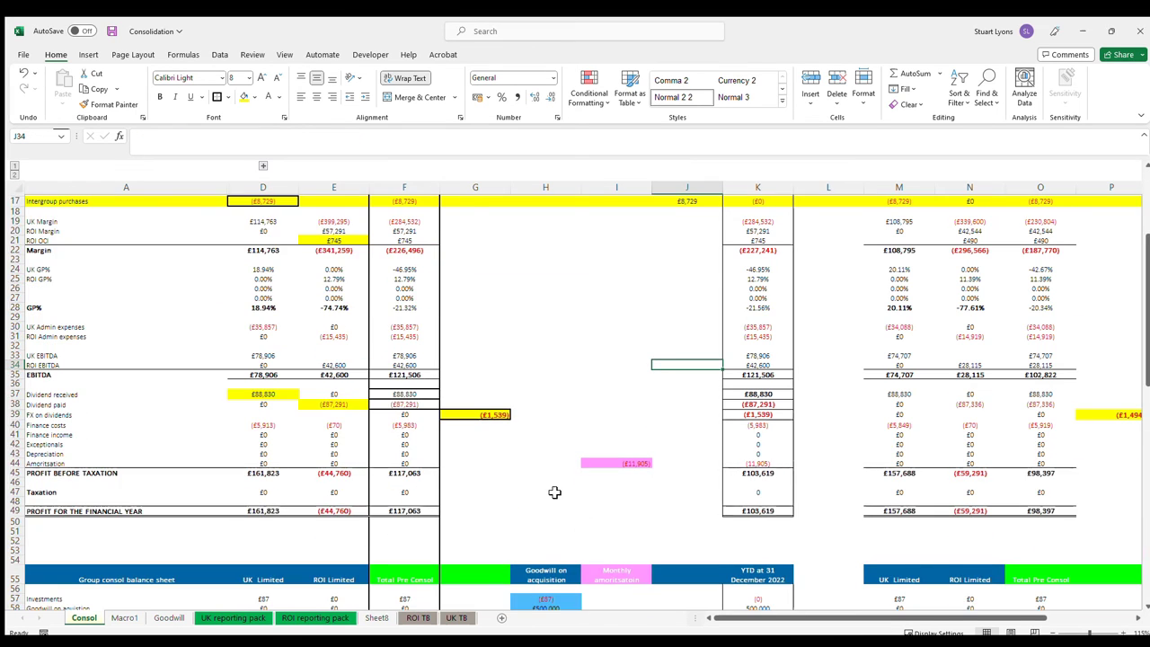
pyautogui.scroll(-2, 555, 493)
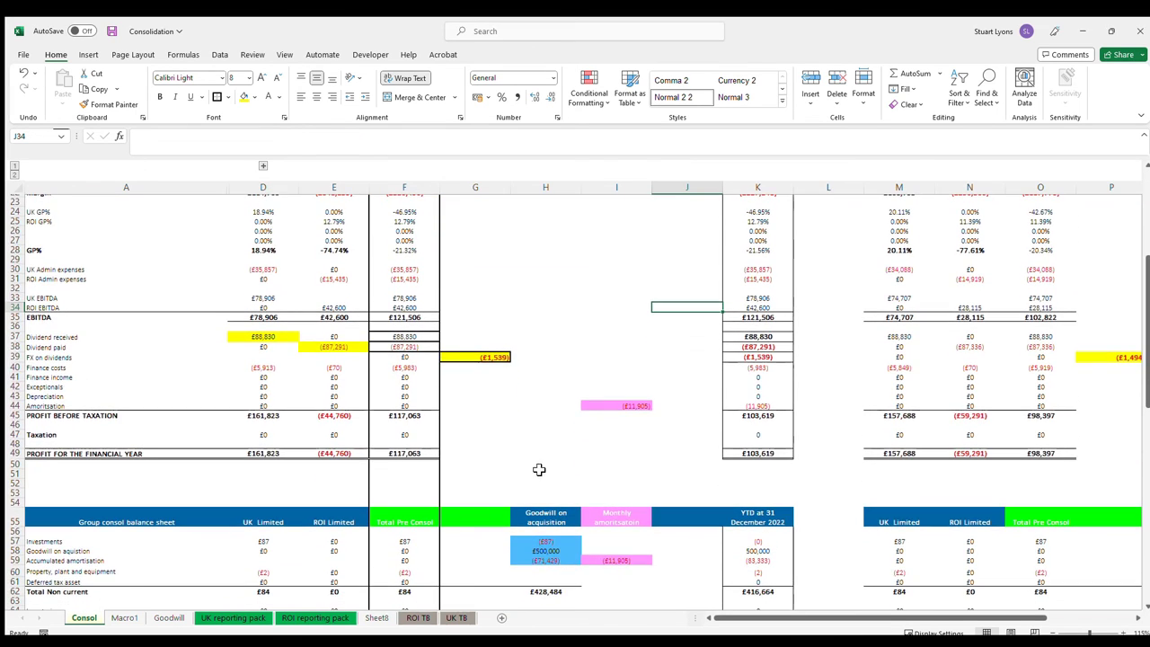
pyautogui.scroll(-2, 539, 469)
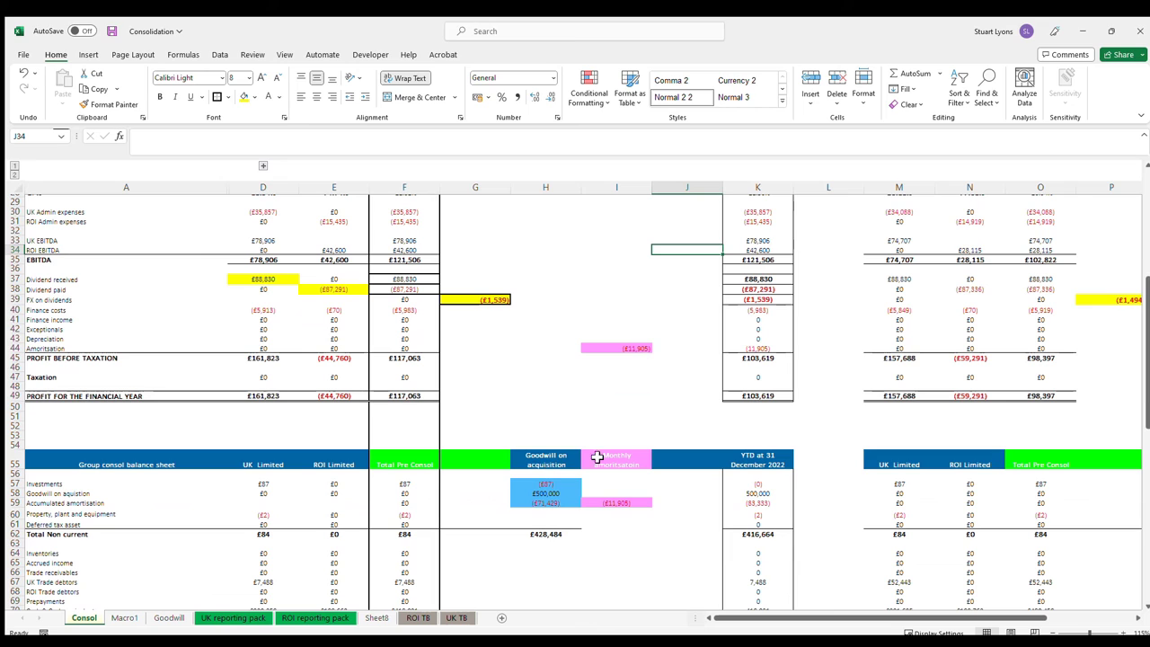
pyautogui.click(14, 484)
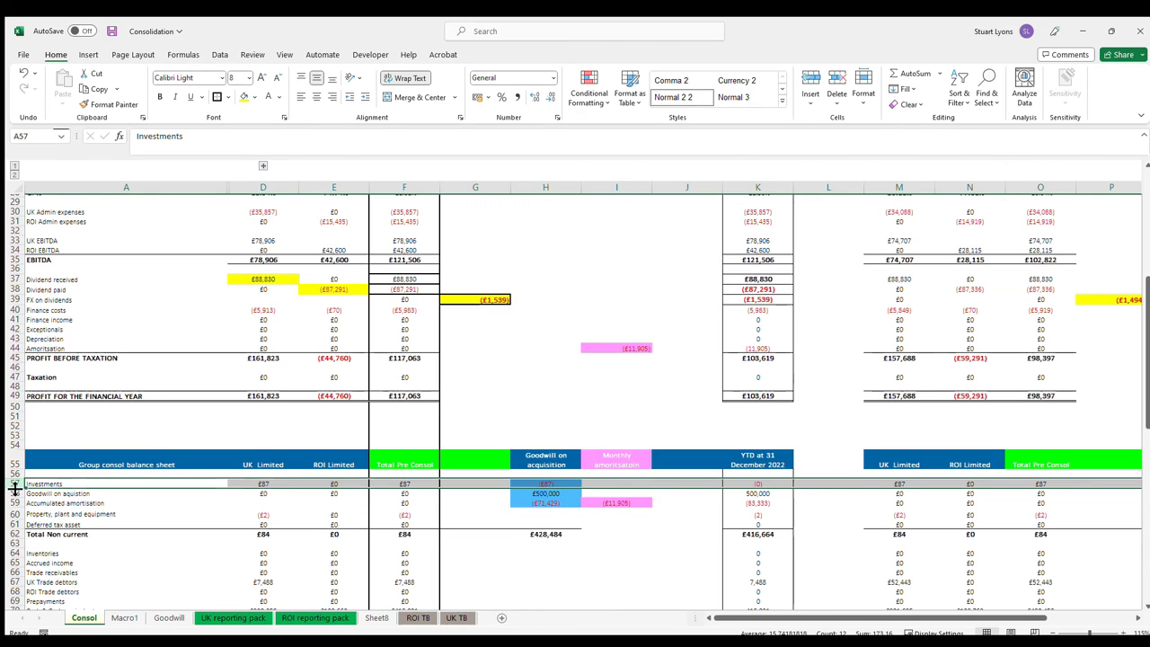
pyautogui.click(243, 98)
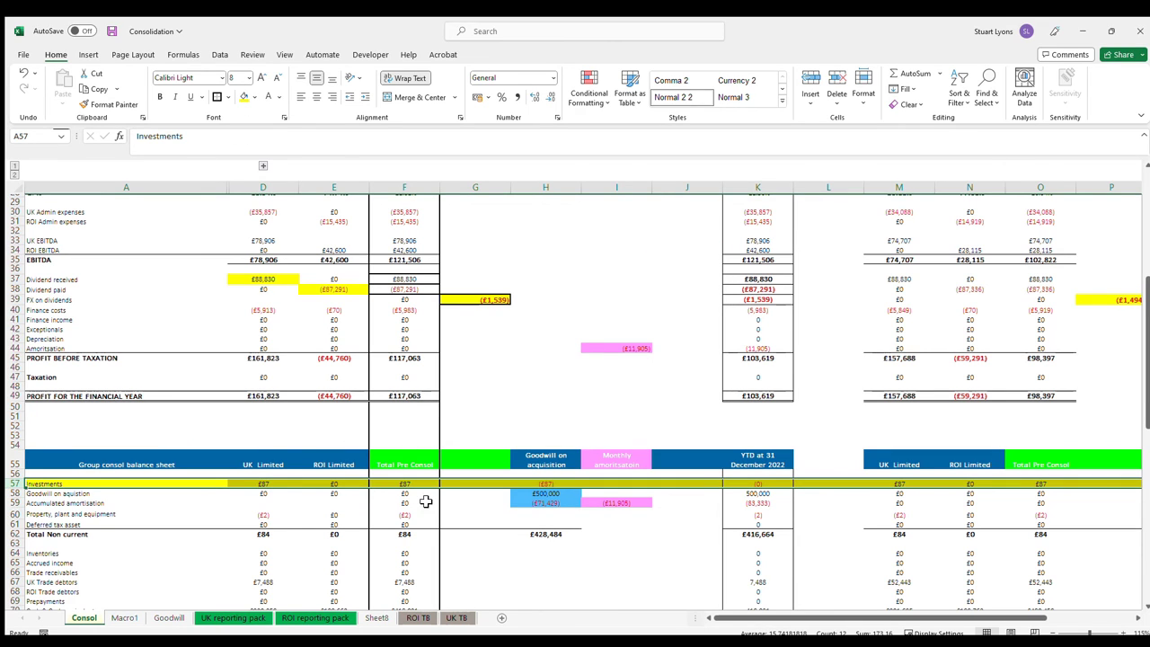
# - Check the YTD Investments formula in K57 against the elimination of the investment in the goodwill on acquisition column
pyautogui.click(550, 484)
pyautogui.click(757, 484)
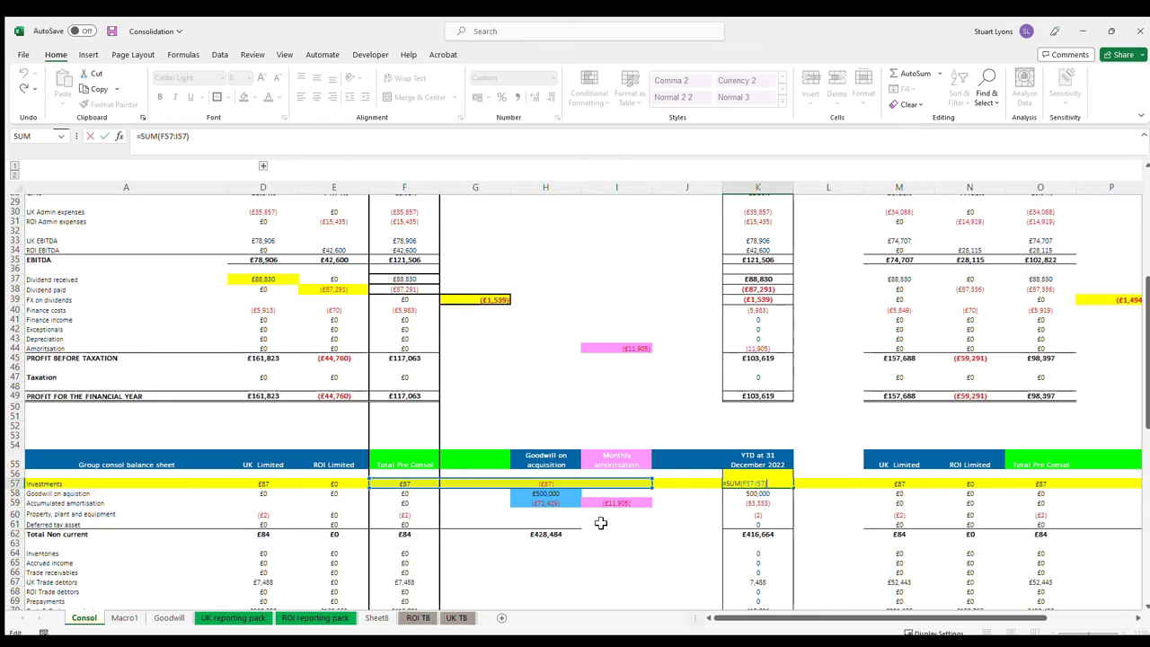
pyautogui.doubleClick(764, 485)
pyautogui.press('Escape')
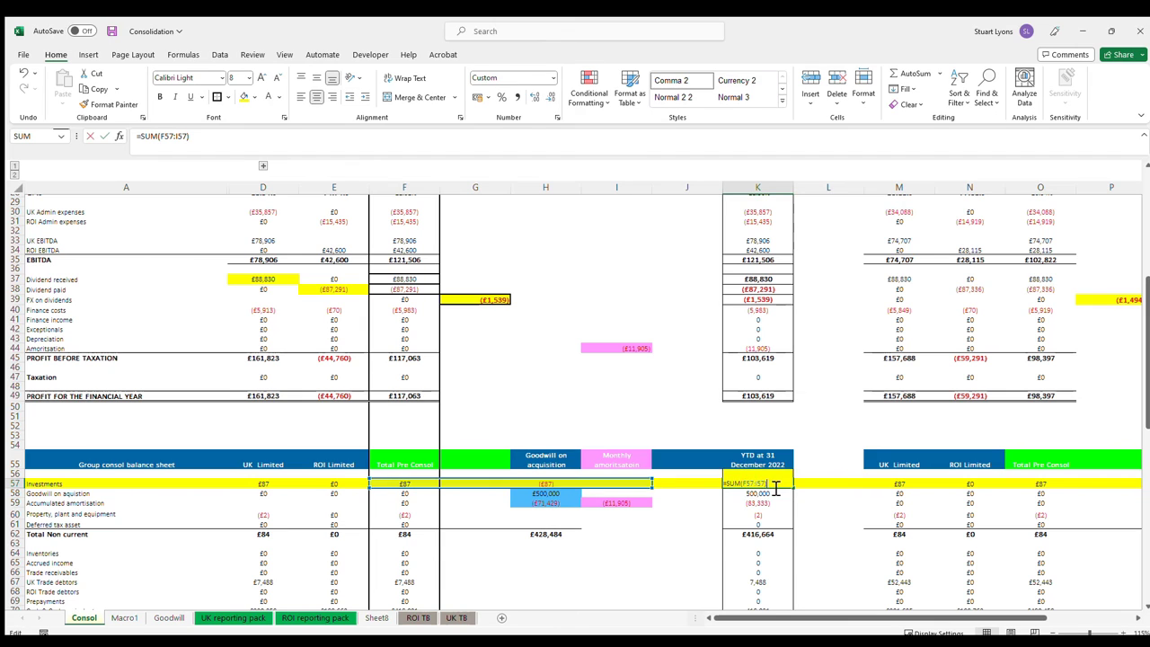
pyautogui.scroll(2, 771, 485)
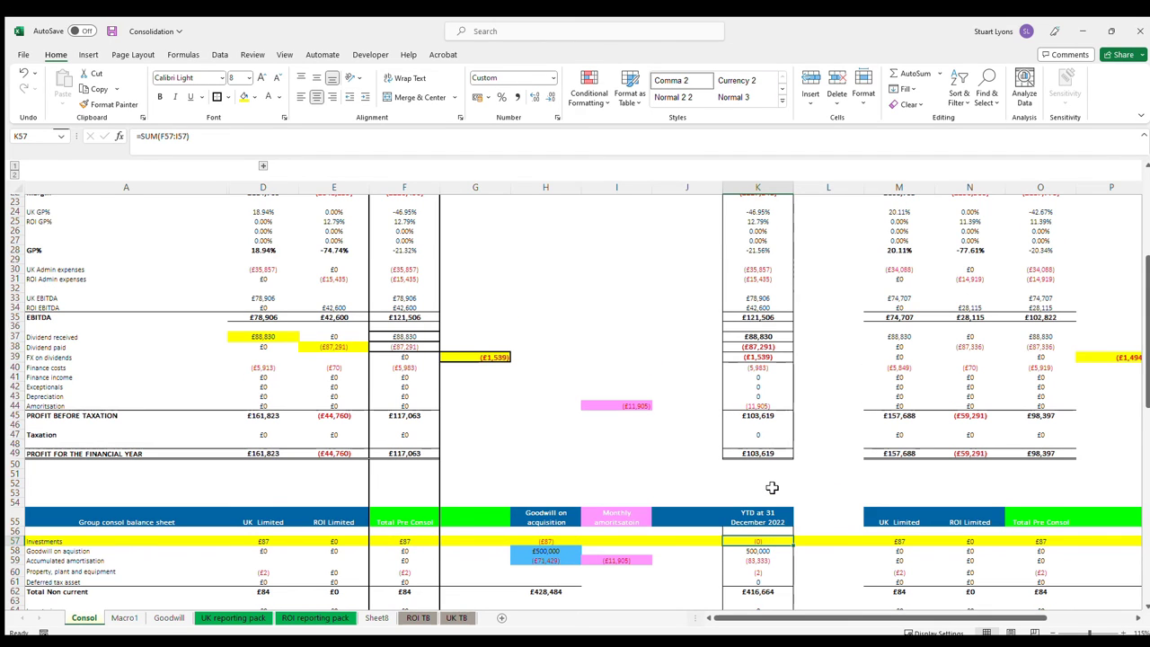
pyautogui.press('F2')
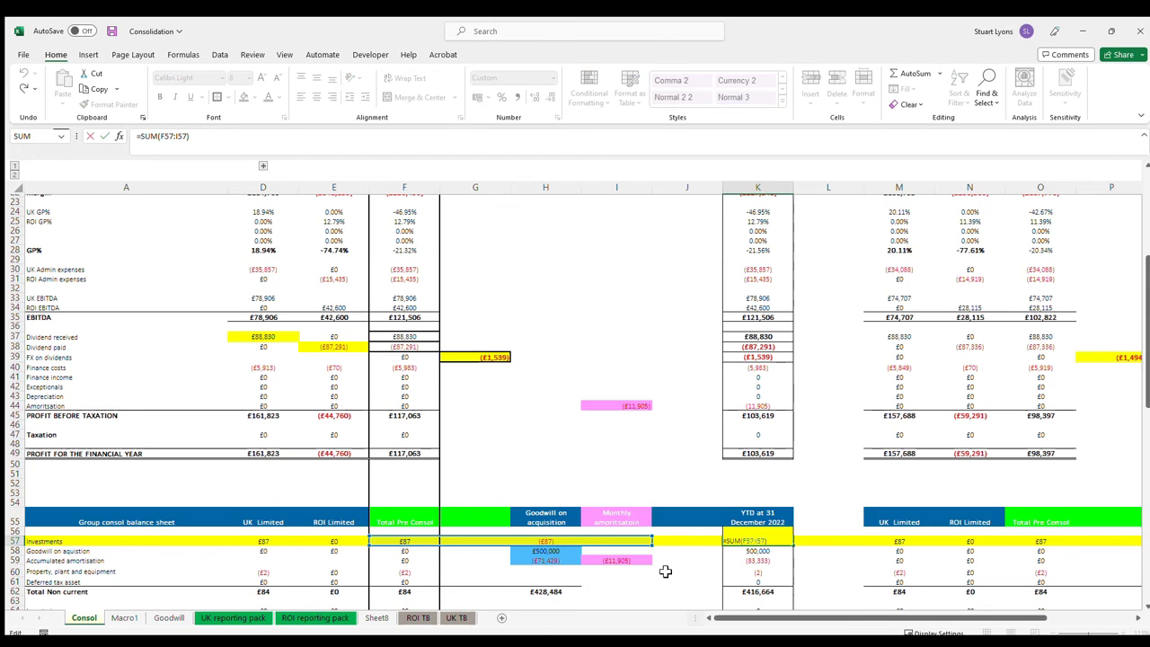
pyautogui.hotkey('ctrl', 'Return')
pyautogui.scroll(-2, 550, 549)
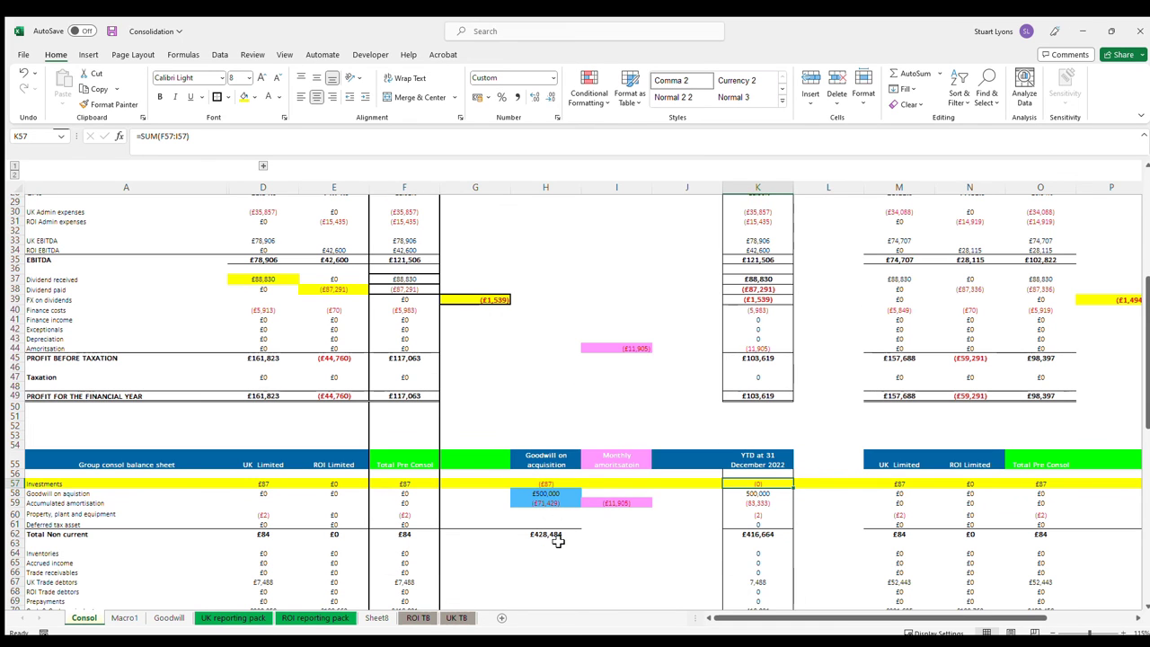
# - Examine the Intercompany row 89 balances for UK Limited and ROI Limited, the ROI source formula and the pre-consol total in F89
pyautogui.scroll(-4, 134, 576)
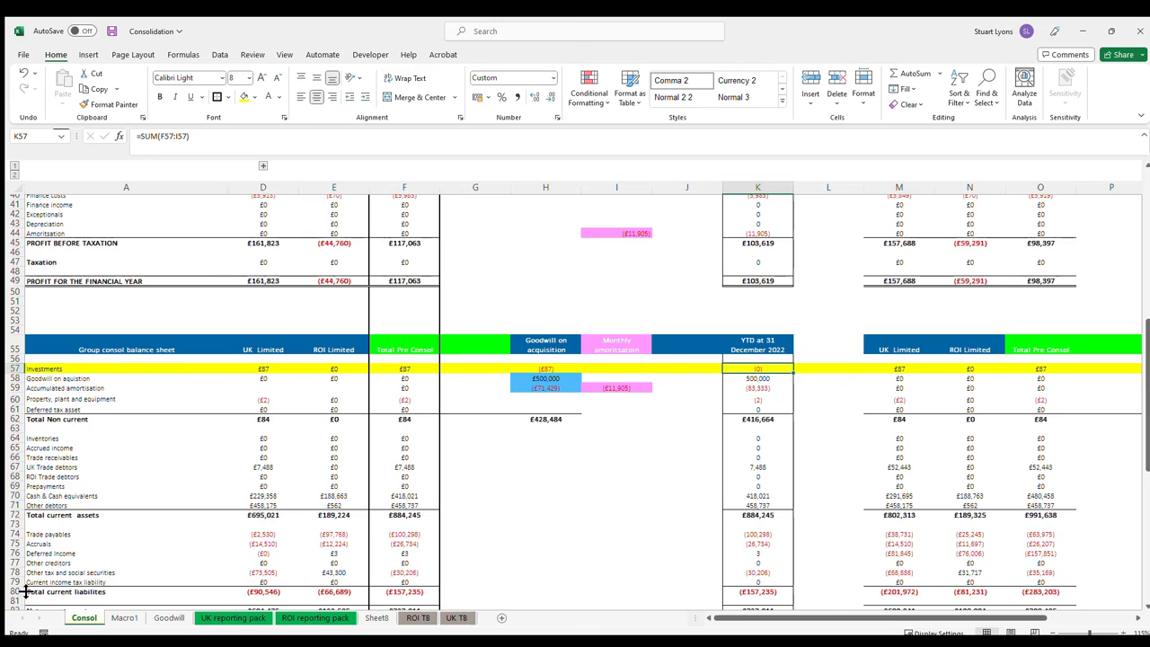
pyautogui.scroll(-2, 54, 584)
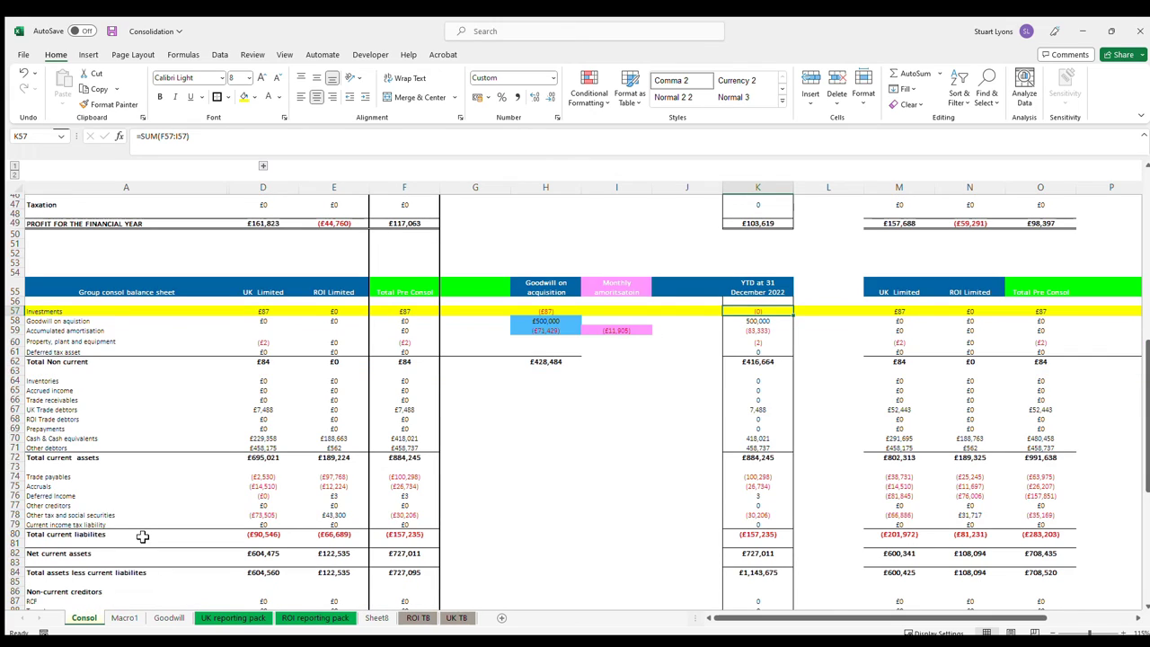
pyautogui.scroll(-2, 95, 462)
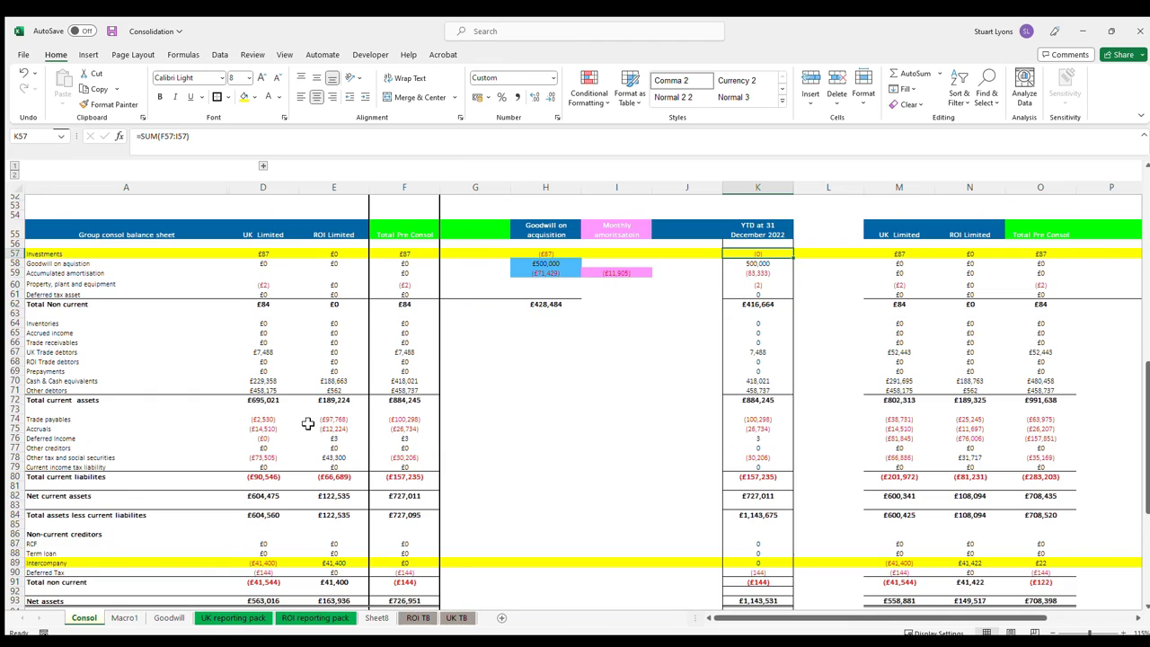
pyautogui.scroll(-2, 306, 418)
pyautogui.click(272, 506)
pyautogui.doubleClick(350, 503)
pyautogui.press('Escape')
pyautogui.press('F2')
pyautogui.press('Escape')
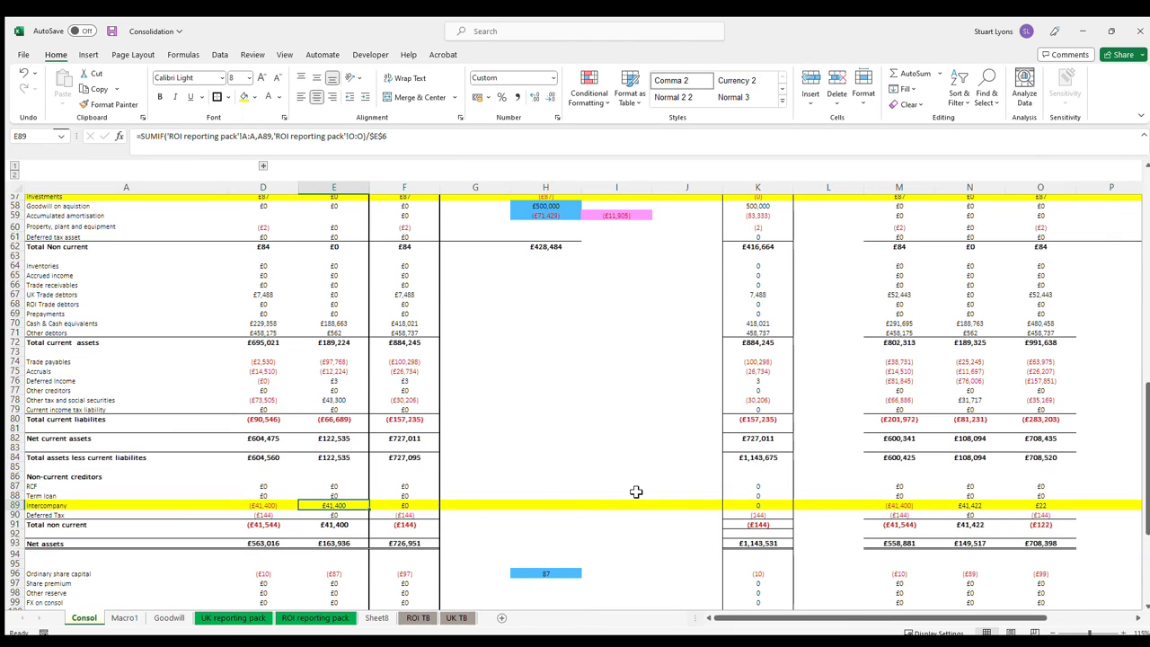
pyautogui.click(405, 507)
pyautogui.moveTo(277, 505); pyautogui.dragTo(330, 511)
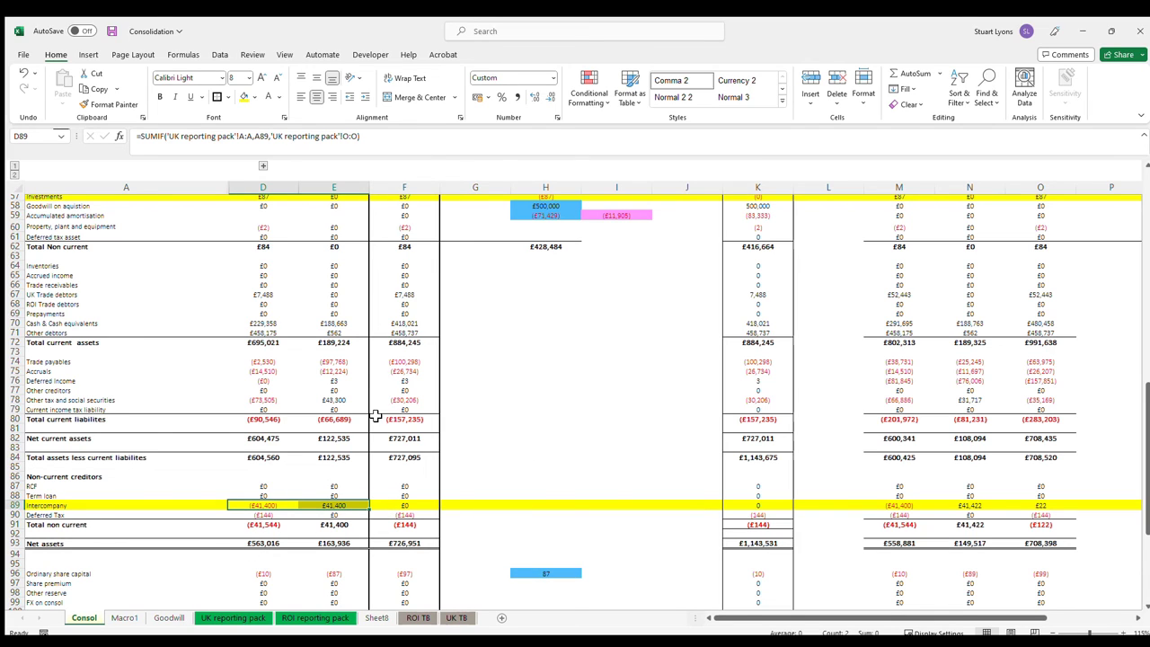
# - Overwrite the ROI Limited intercompany balance in E89 with 54000 as a mismatch example
pyautogui.click(504, 512)
pyautogui.press('Left')
pyautogui.press('Left')
pyautogui.press('Up')
pyautogui.press('Left')
pyautogui.press('Left')
pyautogui.press('Right')
pyautogui.press('Right')
pyautogui.press('Right')
pyautogui.press('Right')
pyautogui.press('Left')
pyautogui.press('Left')
pyautogui.press('Left')
pyautogui.press('Right')
pyautogui.write('54000')
pyautogui.press('Return')
pyautogui.press('Return')
pyautogui.press('Up')
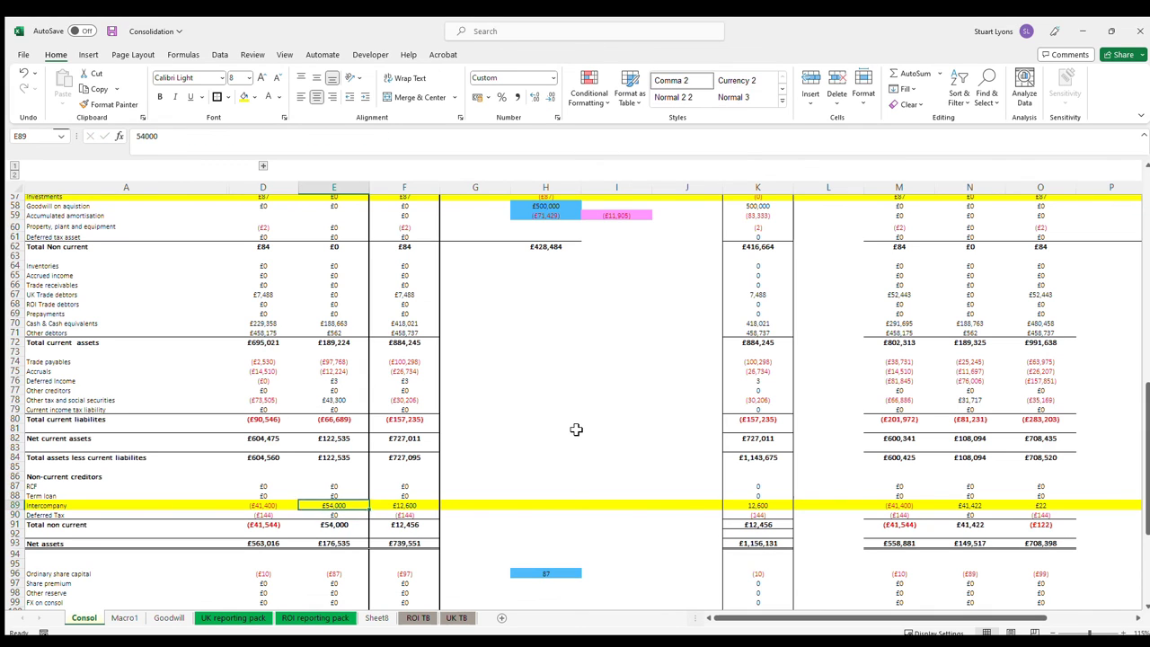
# - Examine the adjustment column G across the P&L and balance sheet for where the intercompany mismatch in row 89 could be posted
pyautogui.press('Right')
pyautogui.press('Right')
pyautogui.press('Right')
pyautogui.press('Right')
pyautogui.press('Left')
pyautogui.press('Left')
pyautogui.press('Left')
pyautogui.press('Right')
pyautogui.scroll(14, 601, 448)
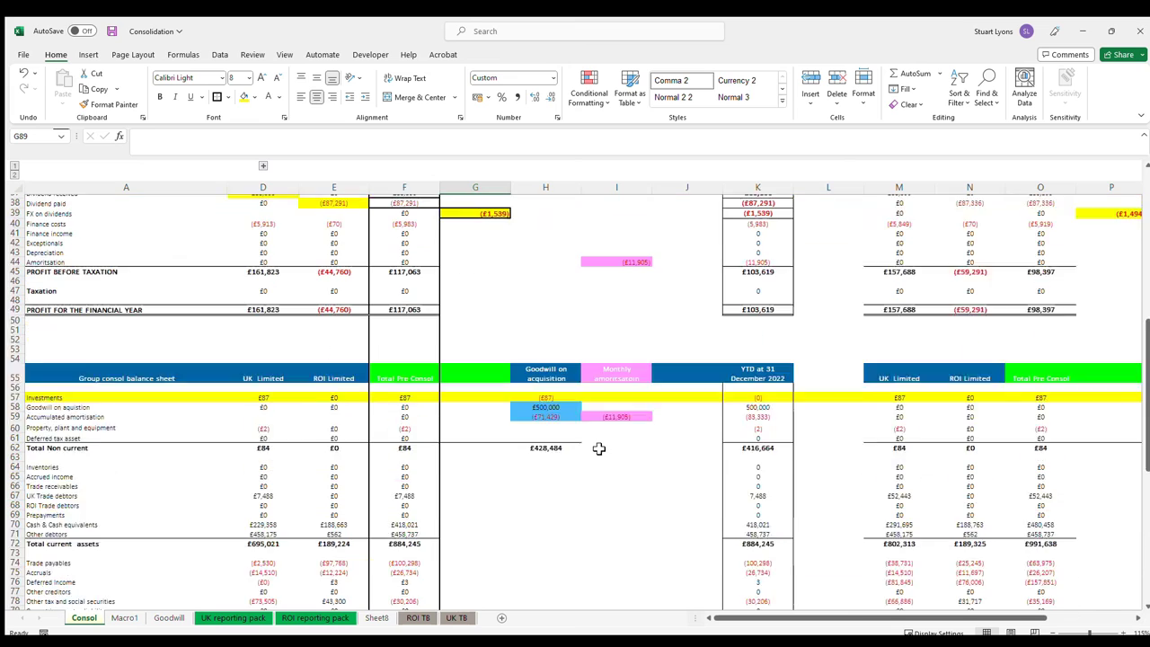
pyautogui.click(470, 404)
pyautogui.click(470, 393)
pyautogui.click(471, 375)
pyautogui.scroll(-15, 475, 363)
pyautogui.scroll(-6, 477, 365)
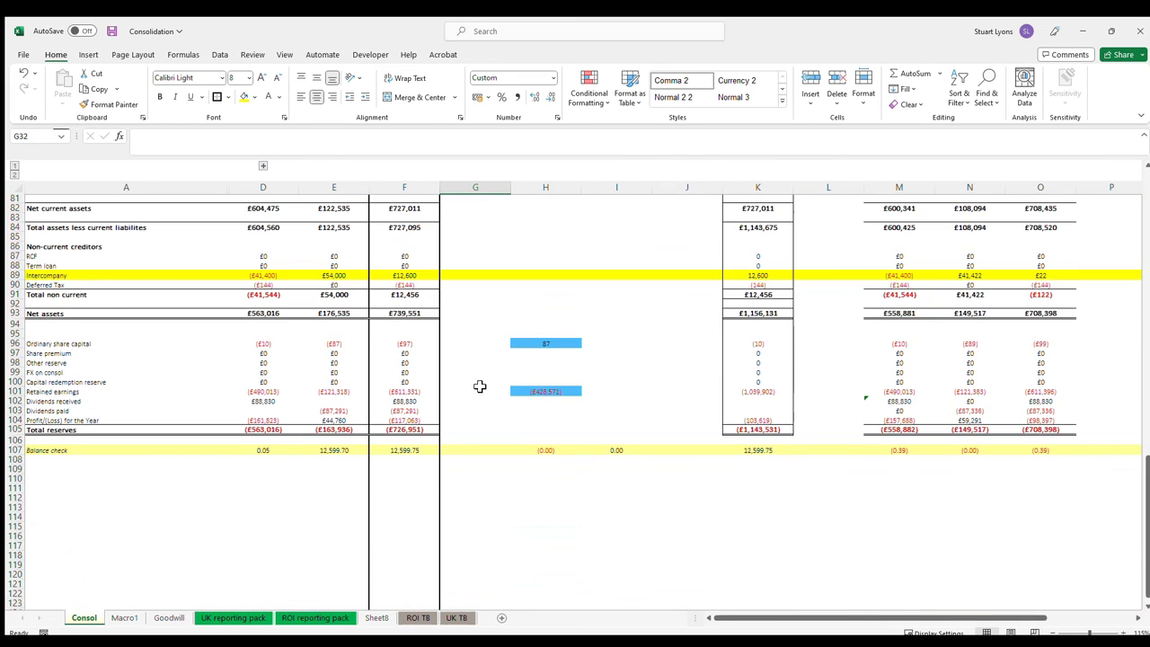
pyautogui.scroll(3, 477, 365)
pyautogui.click(477, 266)
pyautogui.click(477, 276)
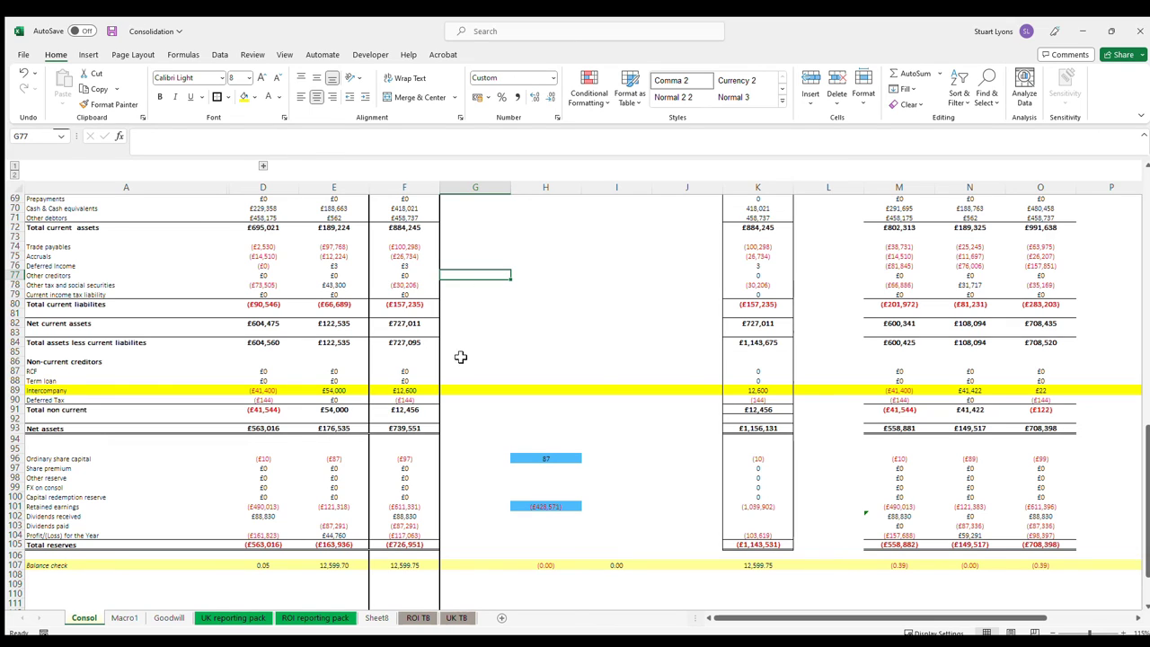
# - Enter an example adjustment of -12600 against the intercompany difference in G89
pyautogui.click(419, 390)
pyautogui.click(465, 285)
pyautogui.click(459, 392)
pyautogui.write('=12')
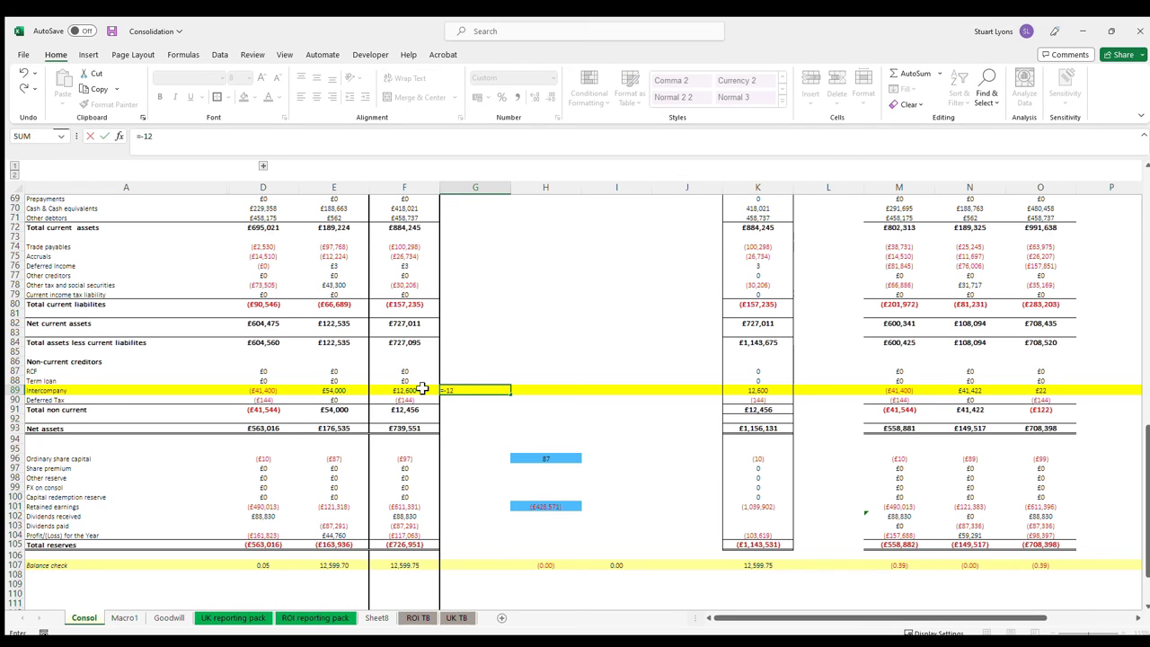
pyautogui.write('-12600')
pyautogui.press('Up')
# - Post the opposite side of the example adjustment as =12600 against Other creditors in G77
pyautogui.press('Up')
pyautogui.press('Up')
pyautogui.press('Up')
pyautogui.press('Up')
pyautogui.press('Up')
pyautogui.press('Up')
pyautogui.press('Up')
pyautogui.press('Up')
pyautogui.press('Up')
pyautogui.press('Up')
pyautogui.press('Up')
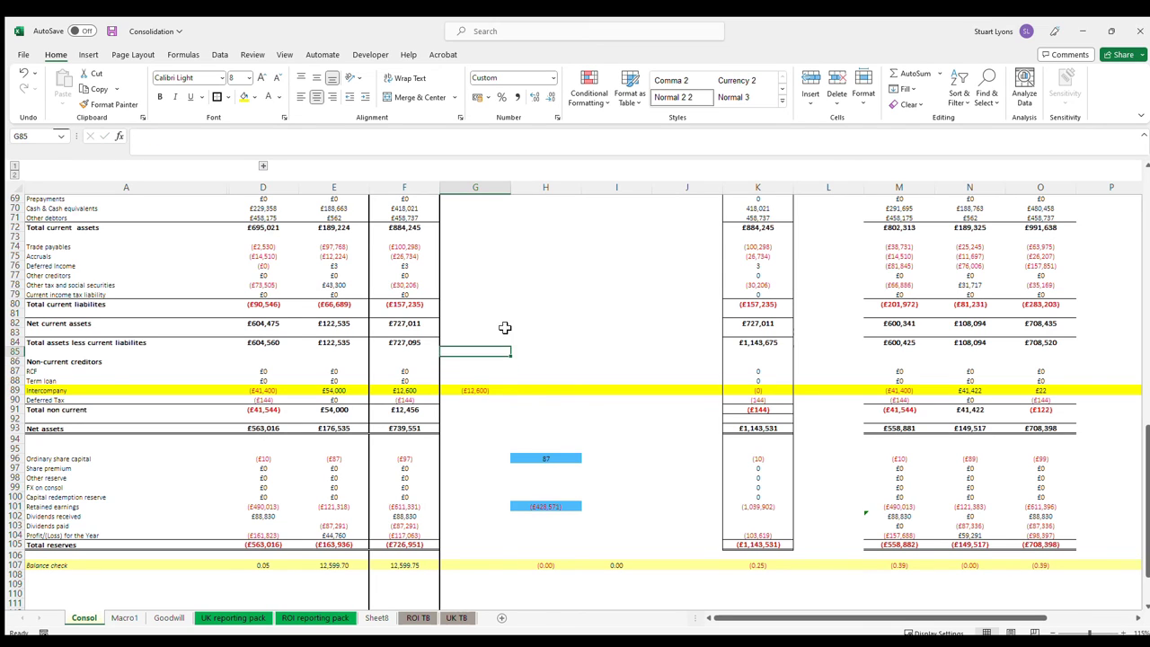
pyautogui.write('=12600')
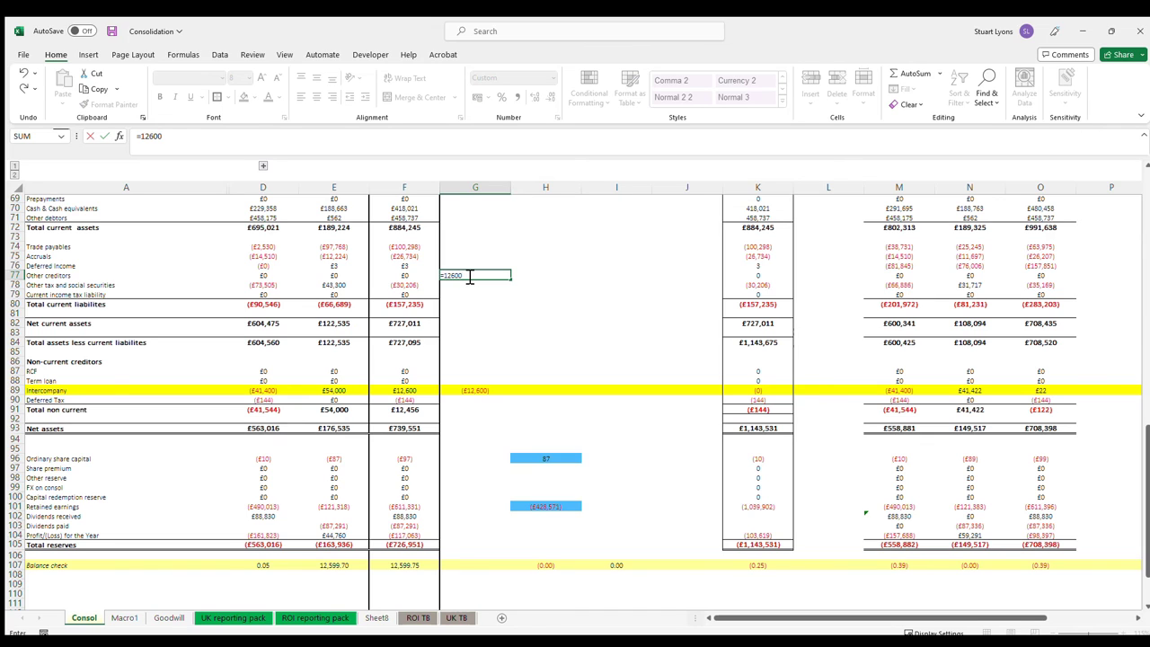
pyautogui.press('Return')
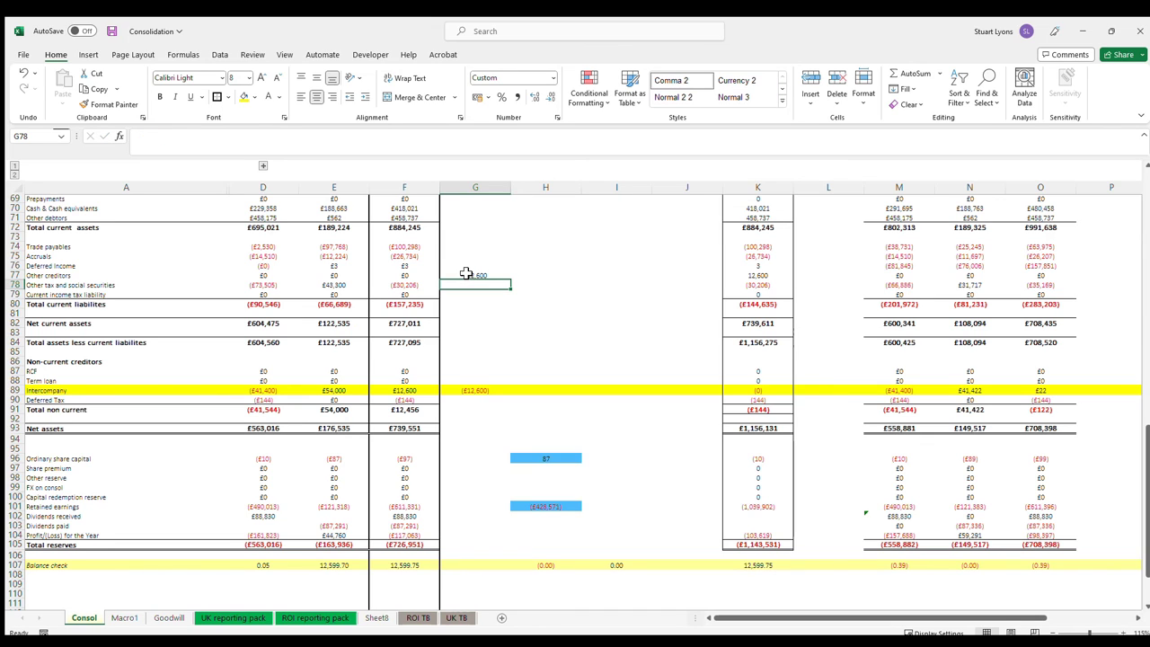
# - Clear the example adjustments from Other creditors in G77 and Intercompany in G89
pyautogui.press('Up')
pyautogui.press('Delete')
pyautogui.press('Down')
pyautogui.press('Down')
pyautogui.press('Down')
pyautogui.press('Down')
pyautogui.press('Down')
pyautogui.press('Down')
pyautogui.press('Down')
pyautogui.press('Down')
pyautogui.press('Down')
pyautogui.press('Down')
pyautogui.press('Down')
pyautogui.press('Down')
pyautogui.press('Delete')
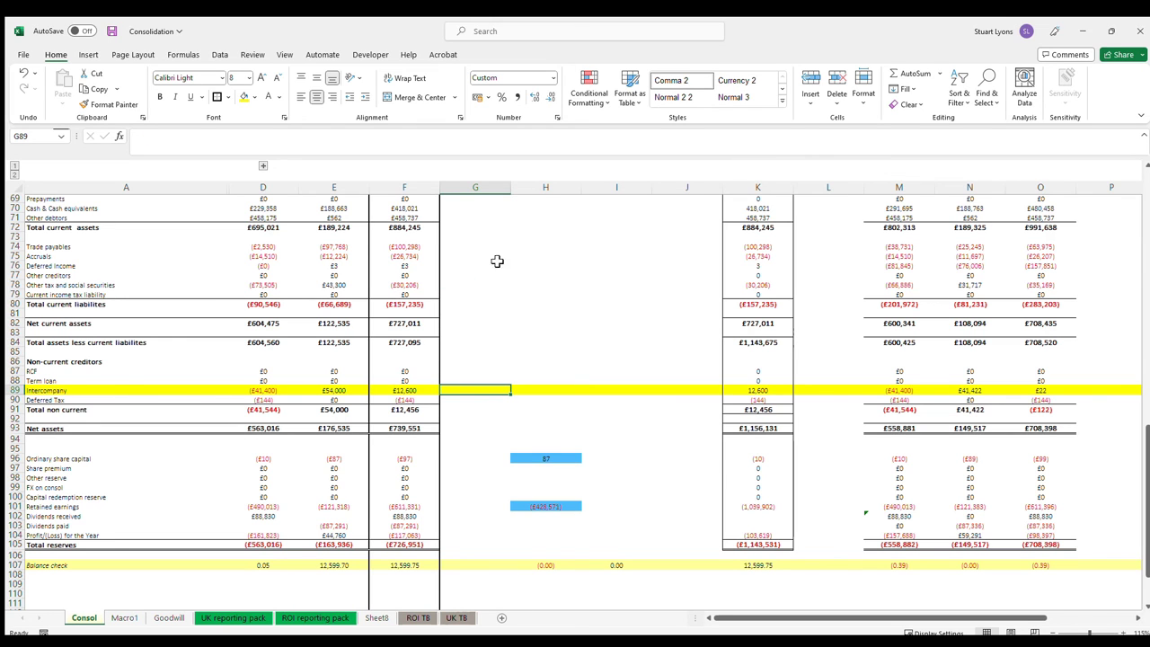
# - Restore the ROI intercompany formula in E89 by filling down the Term loan formula from E88
pyautogui.scroll(13, 351, 368)
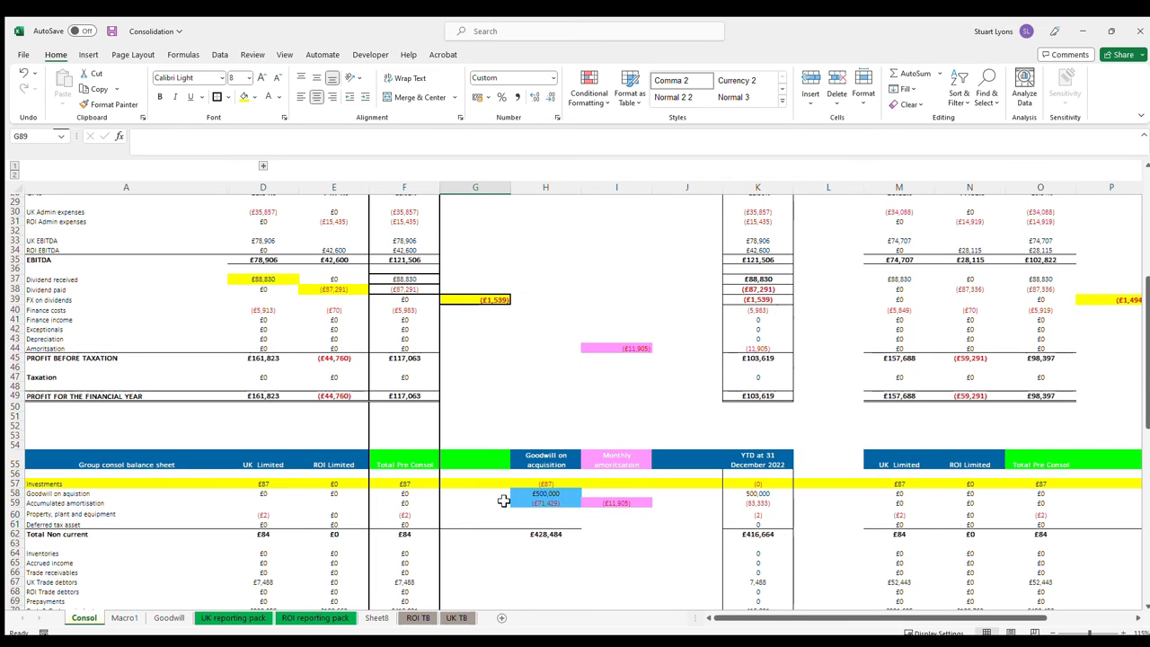
pyautogui.scroll(-11, 579, 416)
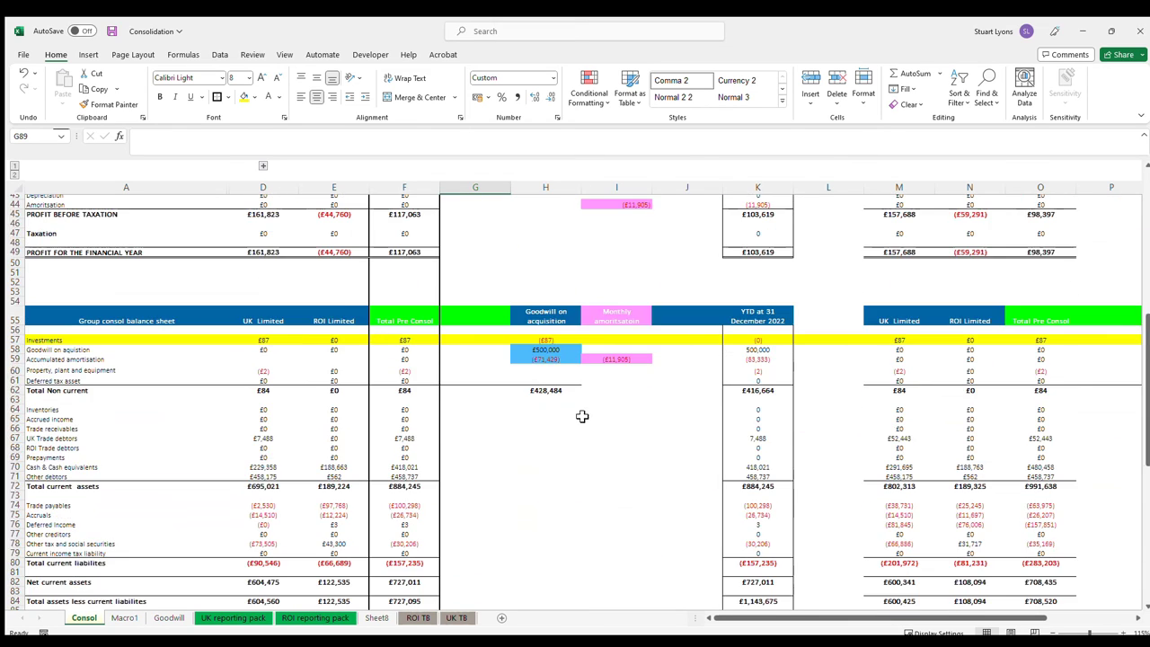
pyautogui.scroll(-3, 493, 332)
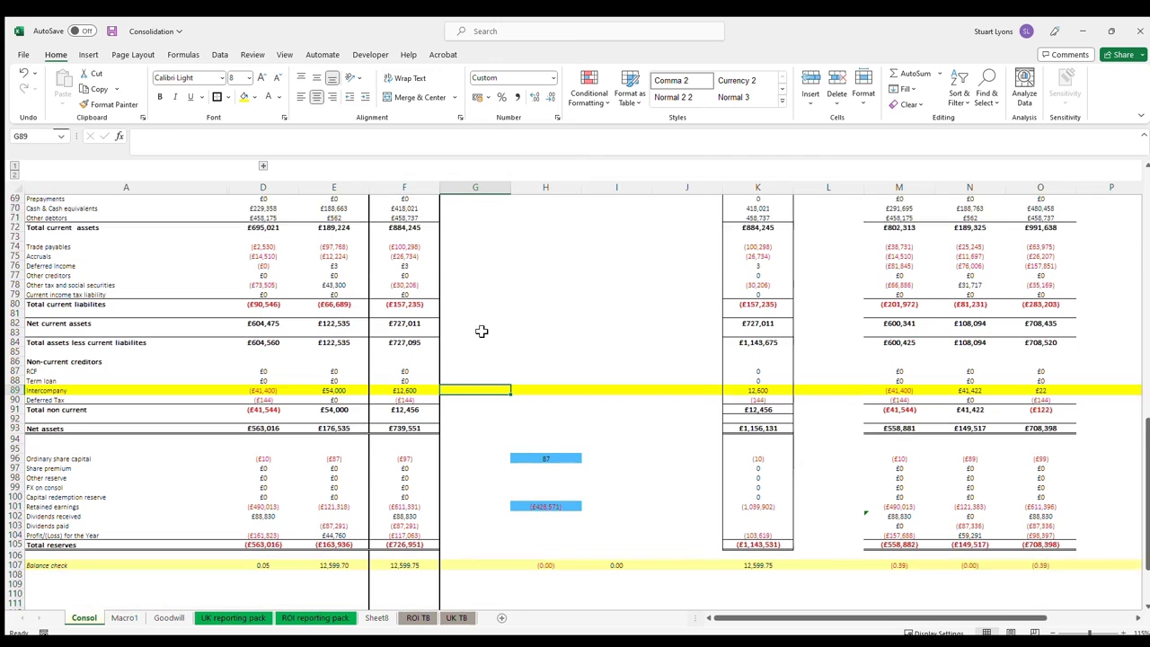
pyautogui.moveTo(278, 366); pyautogui.dragTo(395, 352)
pyautogui.click(330, 361)
pyautogui.click(342, 352)
pyautogui.moveTo(370, 357); pyautogui.dragTo(370, 367)
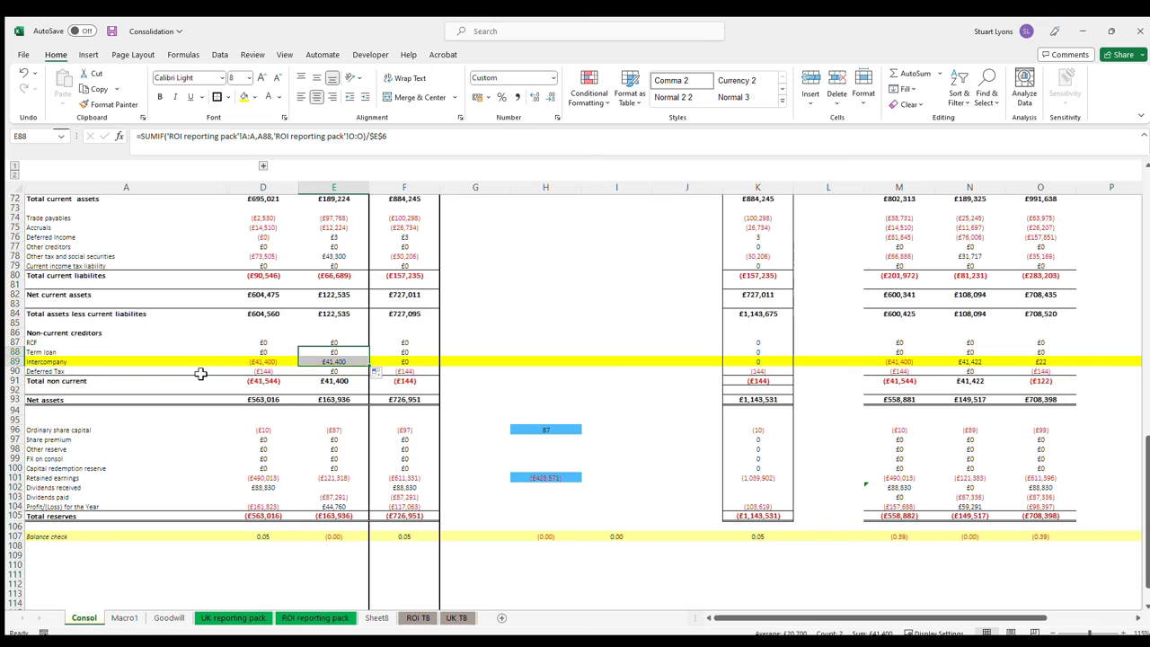
# - Check the YTD column K eliminations for Intercompany in K89, Investments in K57, Intergroup sales in K12 and Intergroup purchases in K17
pyautogui.click(782, 360)
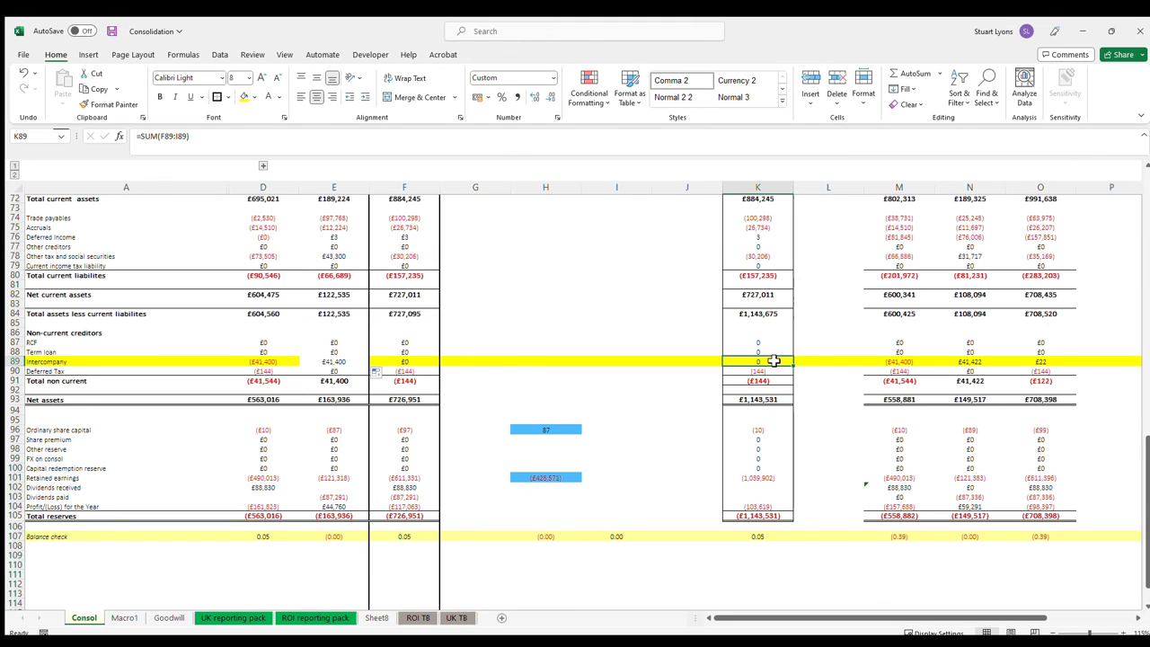
pyautogui.scroll(2, 774, 361)
pyautogui.scroll(4, 788, 420)
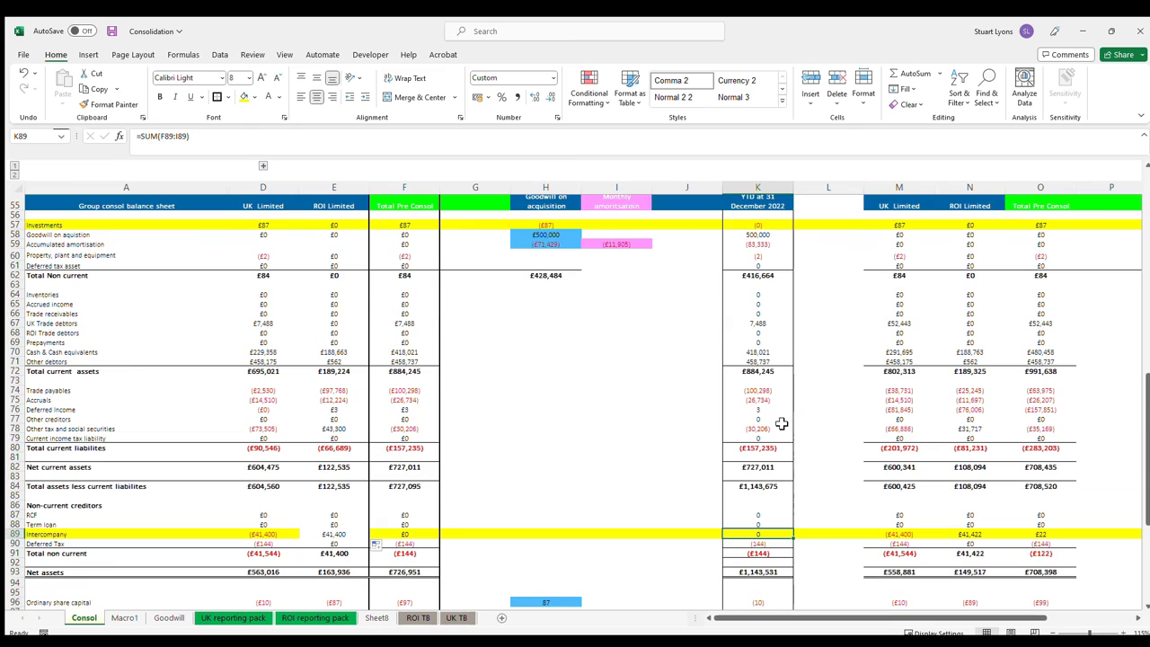
pyautogui.click(728, 225)
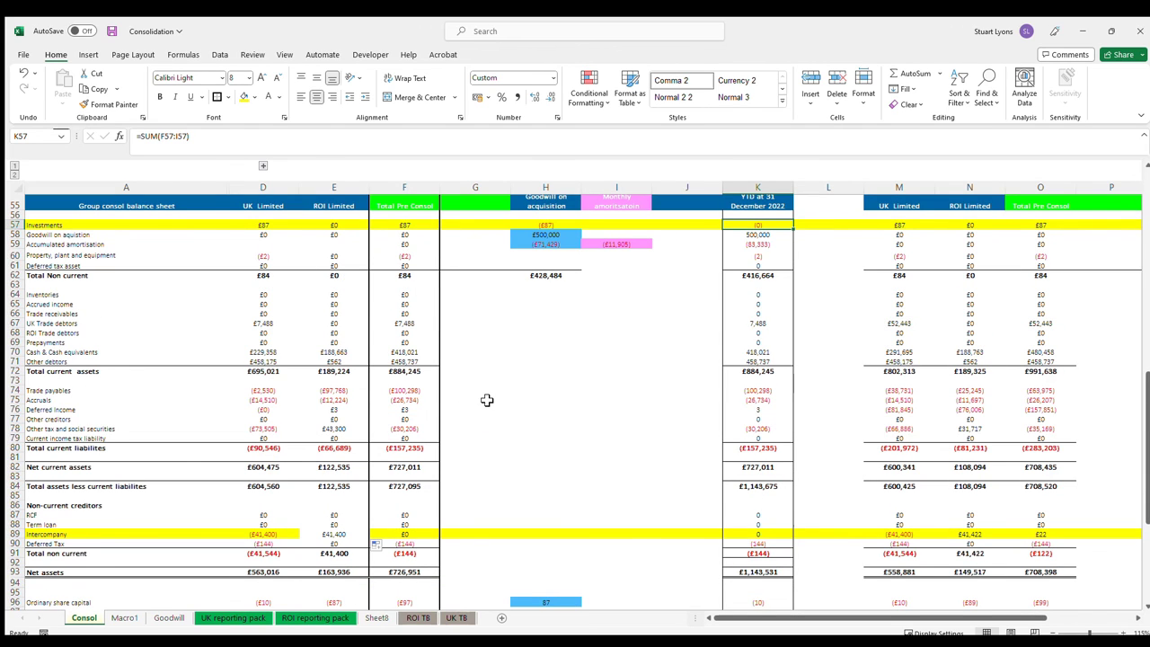
pyautogui.scroll(18, 704, 426)
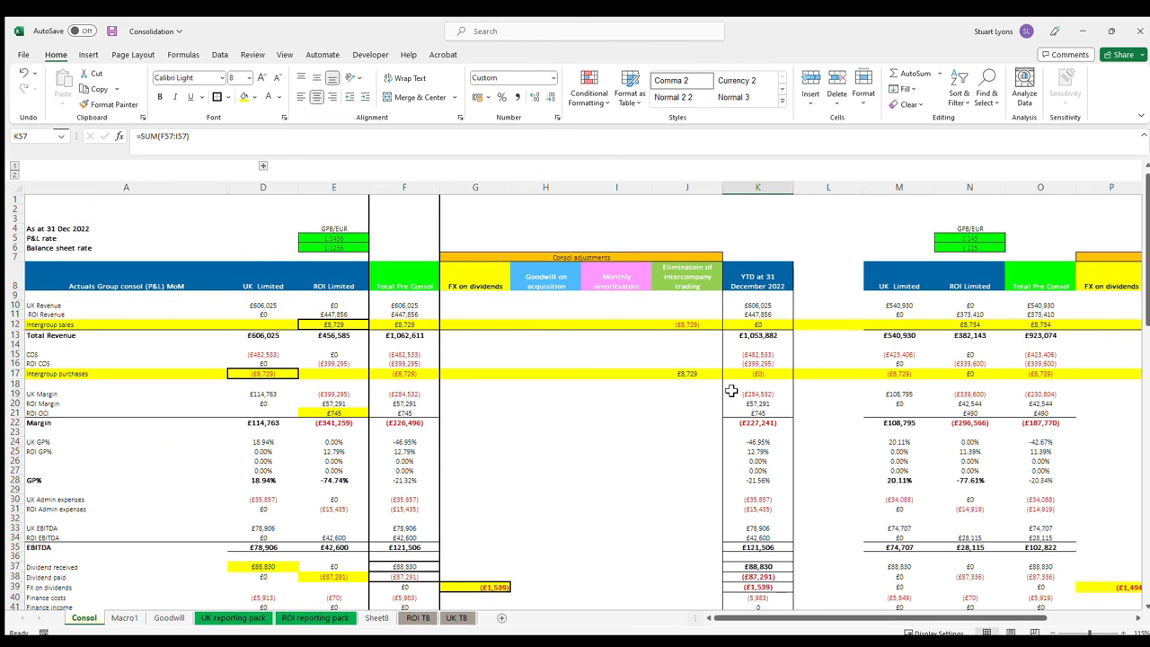
pyautogui.click(757, 324)
pyautogui.click(762, 373)
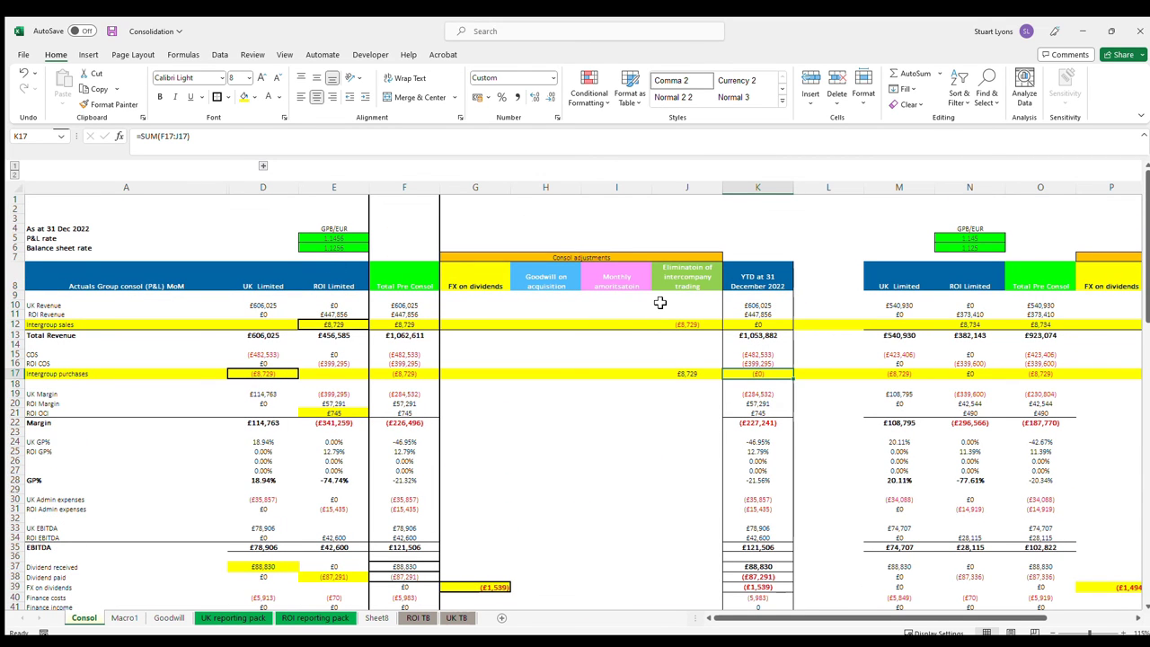
# - Inspect the YTD ordinary share capital formula in K96 and view the share capital rows in the UK reporting pack's balance sheet
pyautogui.scroll(-18, 660, 303)
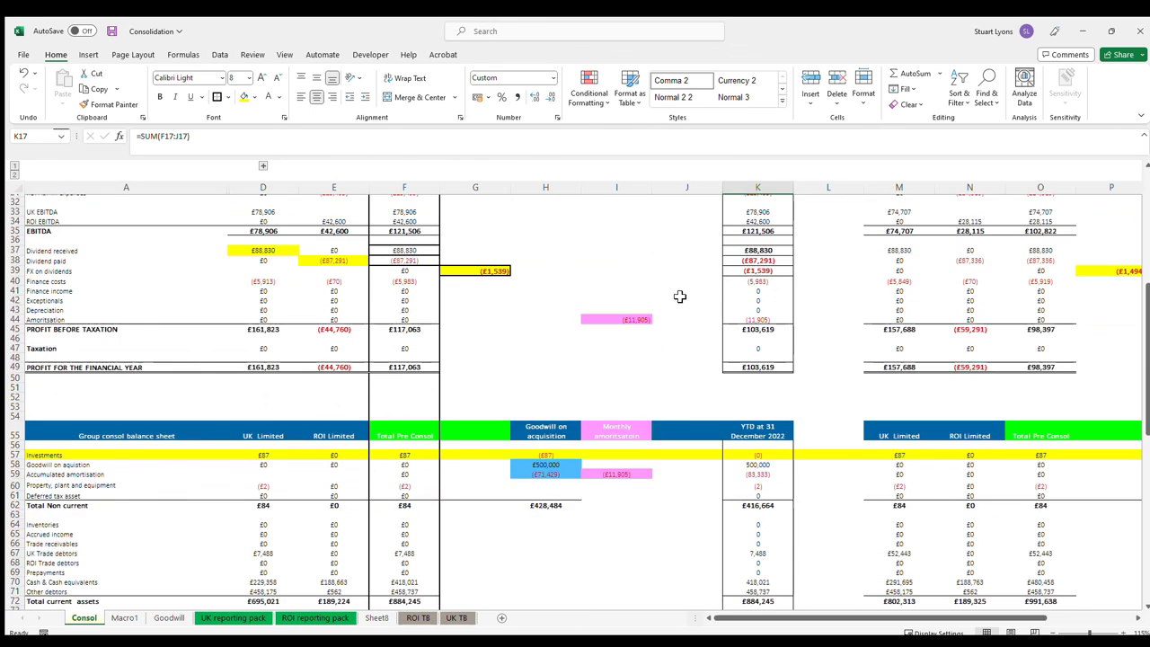
pyautogui.scroll(-6, 680, 295)
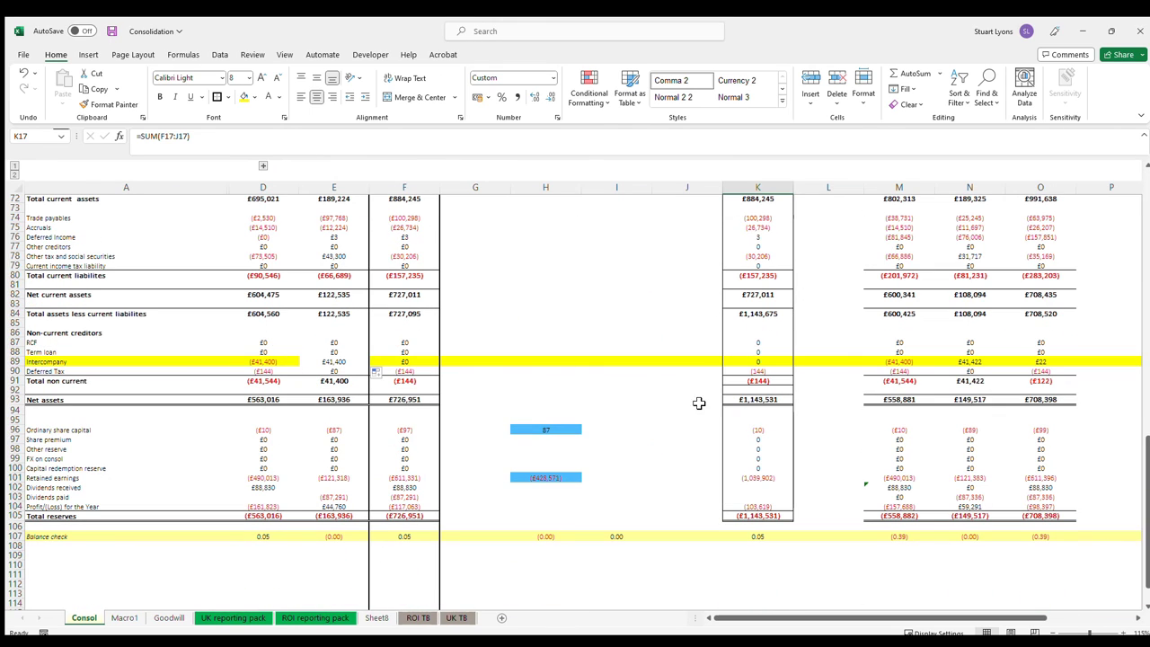
pyautogui.scroll(8, 650, 419)
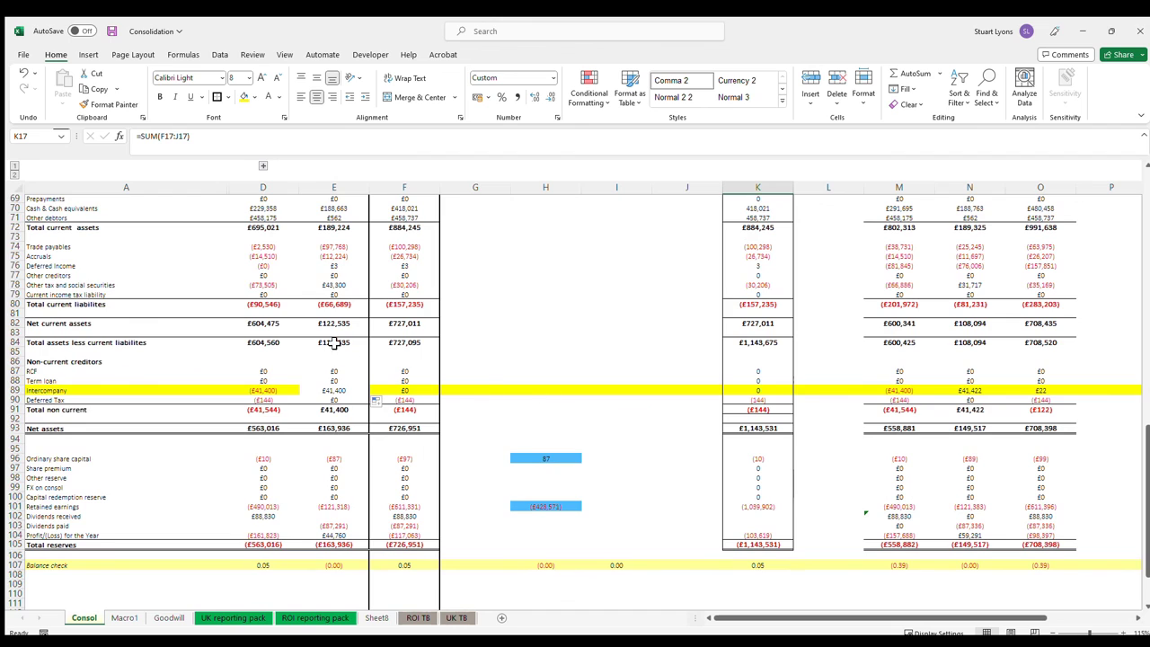
pyautogui.scroll(-2, 719, 306)
pyautogui.scroll(-4, 698, 350)
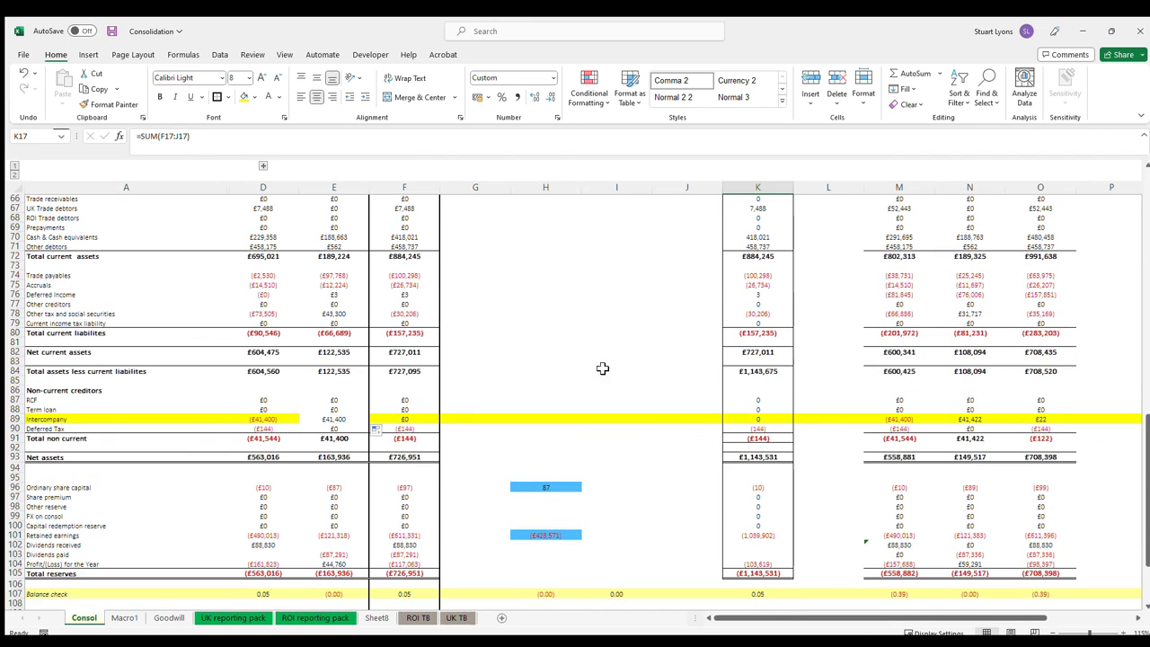
pyautogui.click(757, 487)
pyautogui.press('F2')
pyautogui.press('Escape')
pyautogui.click(232, 619)
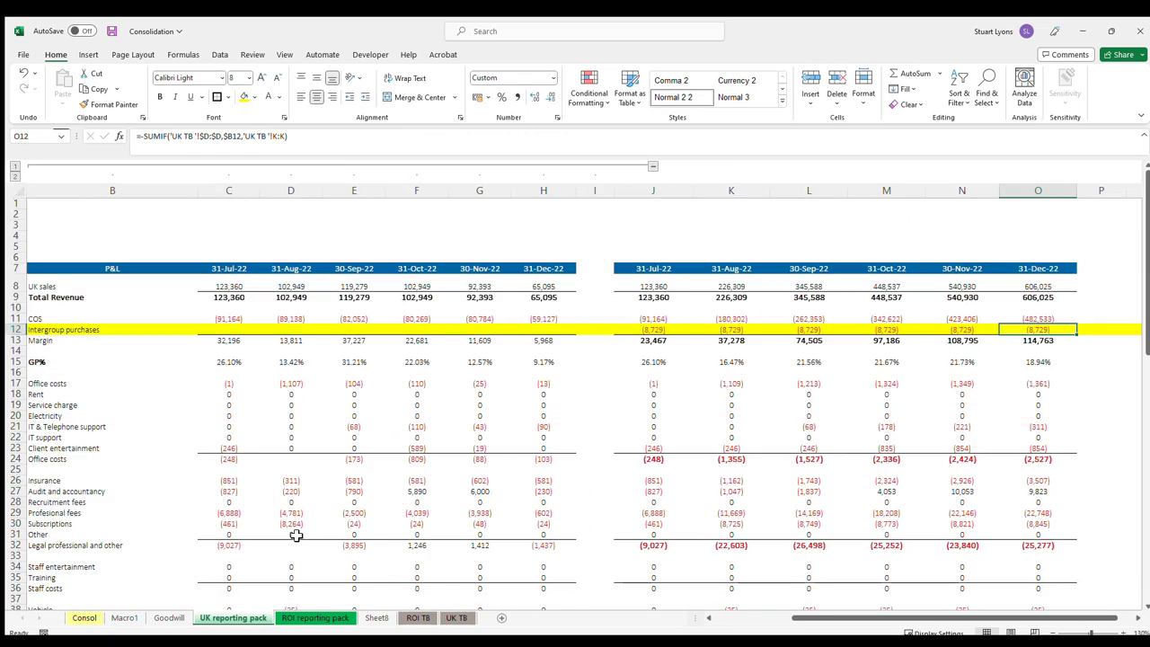
pyautogui.scroll(-10, 233, 484)
pyautogui.scroll(-8, 286, 486)
pyautogui.click(231, 387)
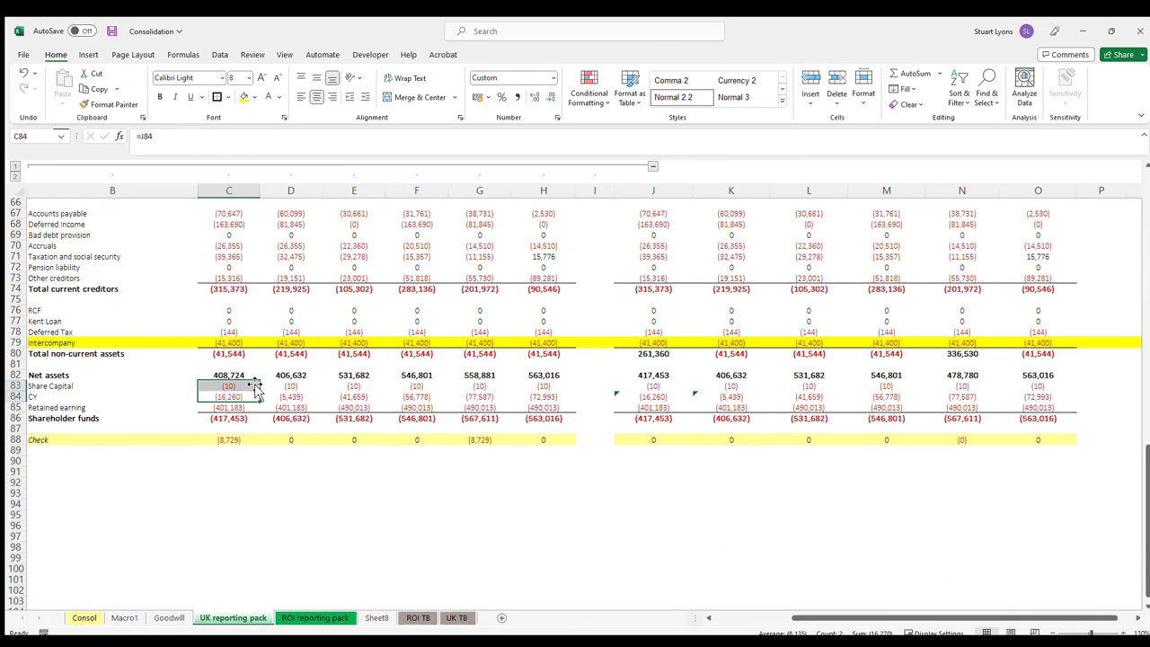
# - Return to the Consol sheet and inspect the YTD Retained earnings formula in K101
pyautogui.click(86, 619)
pyautogui.click(760, 535)
pyautogui.hotkey('alt', '=')
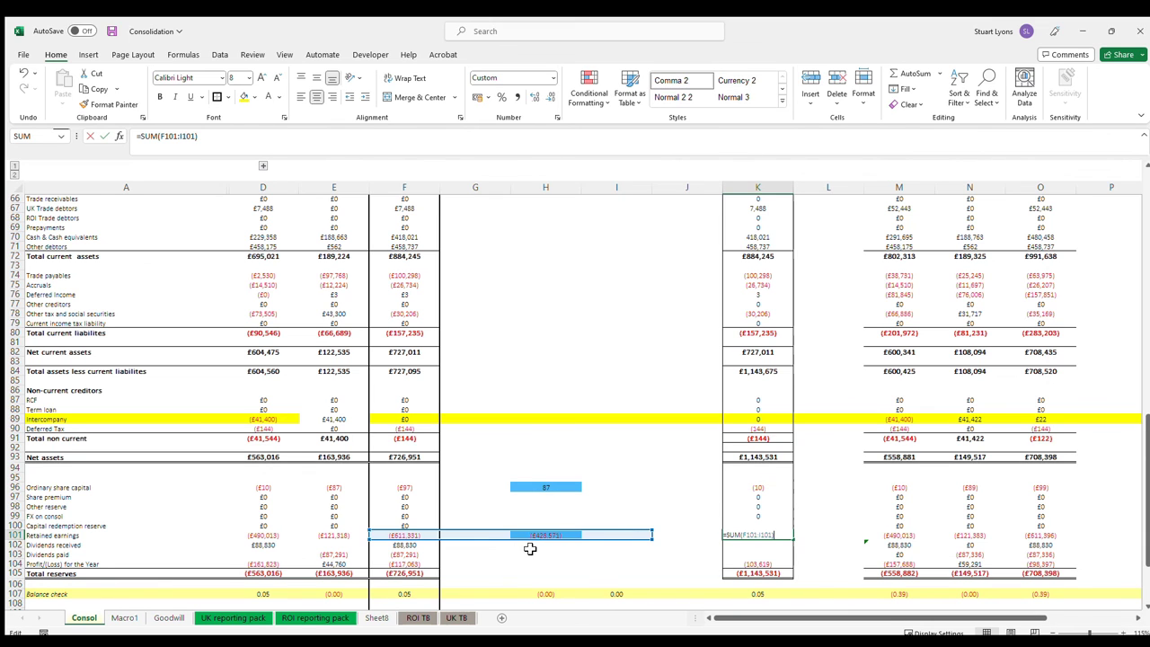
pyautogui.scroll(7, 546, 352)
pyautogui.scroll(-12, 552, 385)
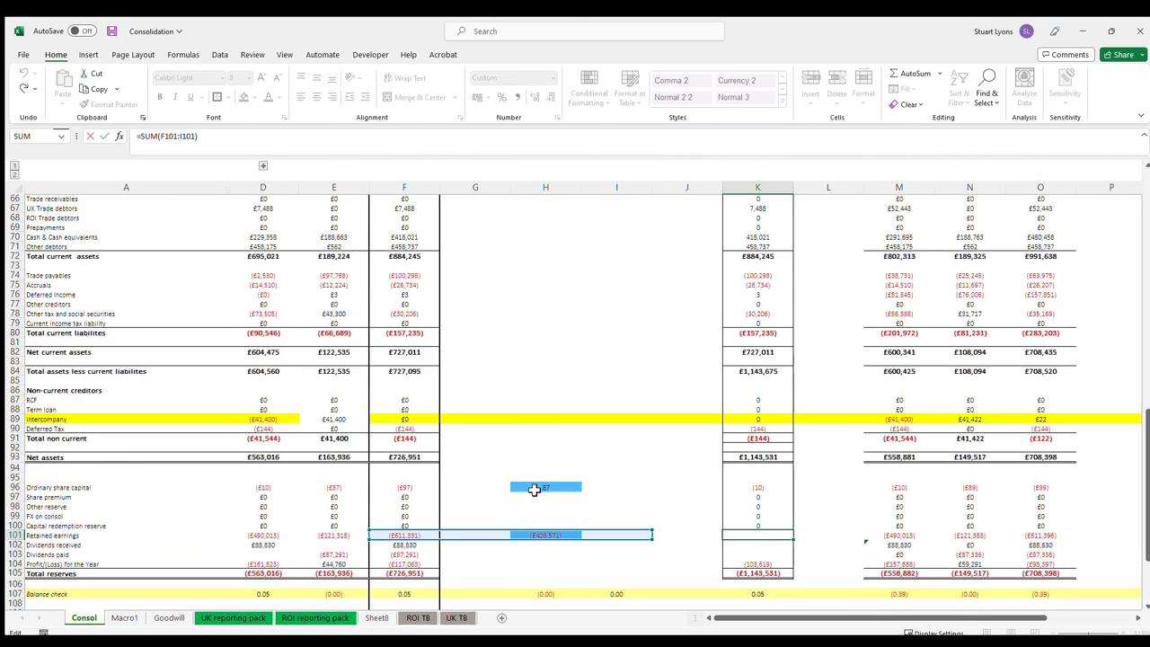
pyautogui.press('Tab')
pyautogui.doubleClick(815, 393)
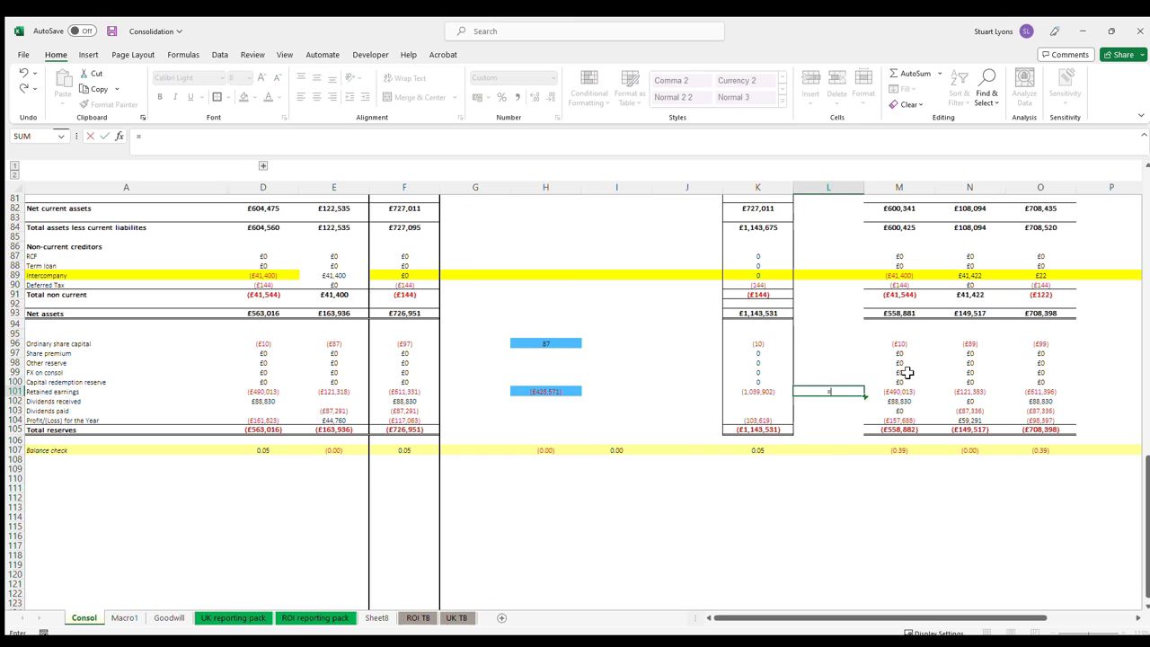
# - Trace the YTD Profit/(Loss) for the Year formula in K104 to K49 and inspect the Amortisation and Profit before taxation cells K44 and K45
pyautogui.doubleClick(768, 421)
pyautogui.scroll(16, 842, 425)
pyautogui.scroll(1, 832, 421)
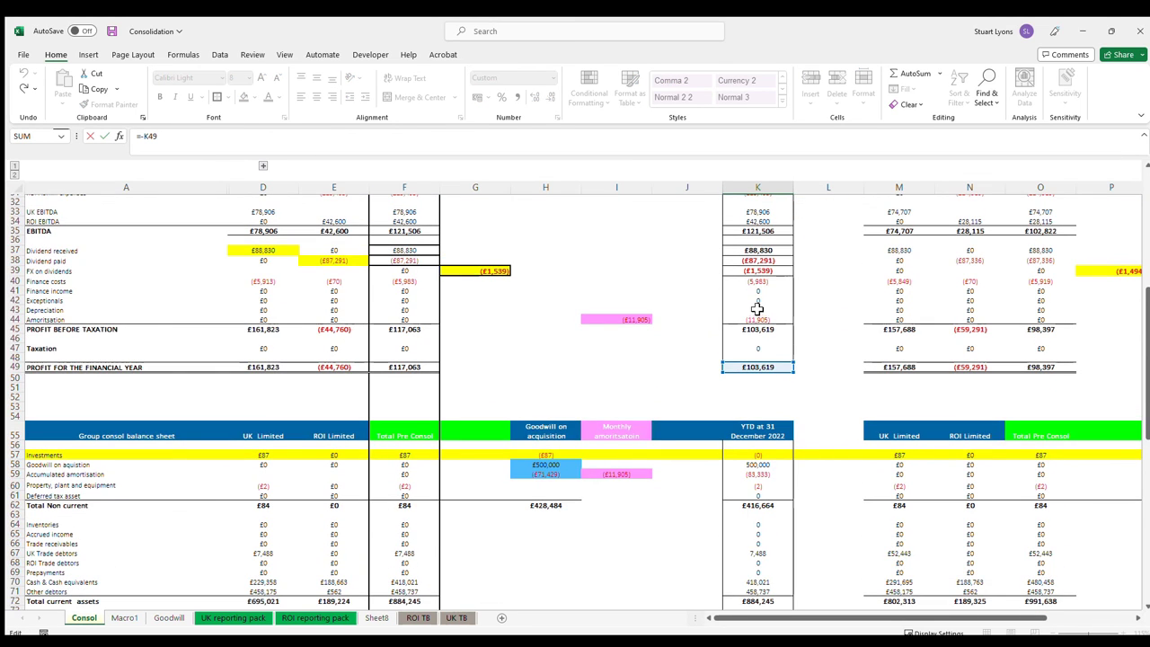
pyautogui.click(765, 321)
pyautogui.scroll(8, 765, 319)
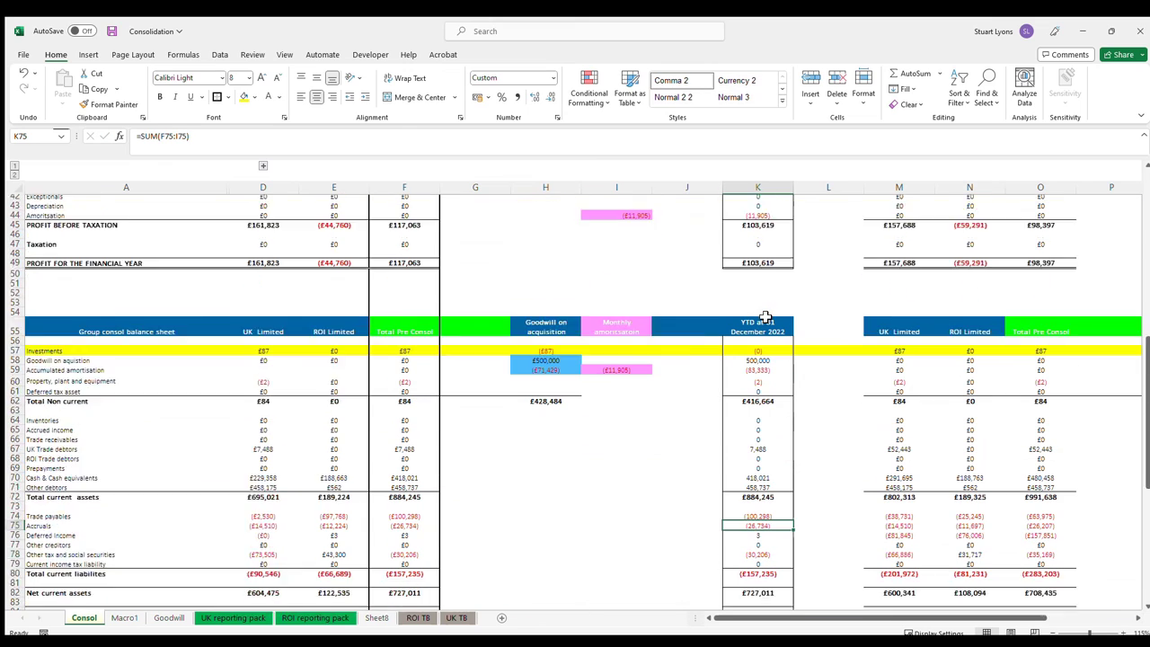
pyautogui.click(757, 274)
pyautogui.moveTo(755, 245); pyautogui.dragTo(631, 245)
pyautogui.doubleClick(761, 254)
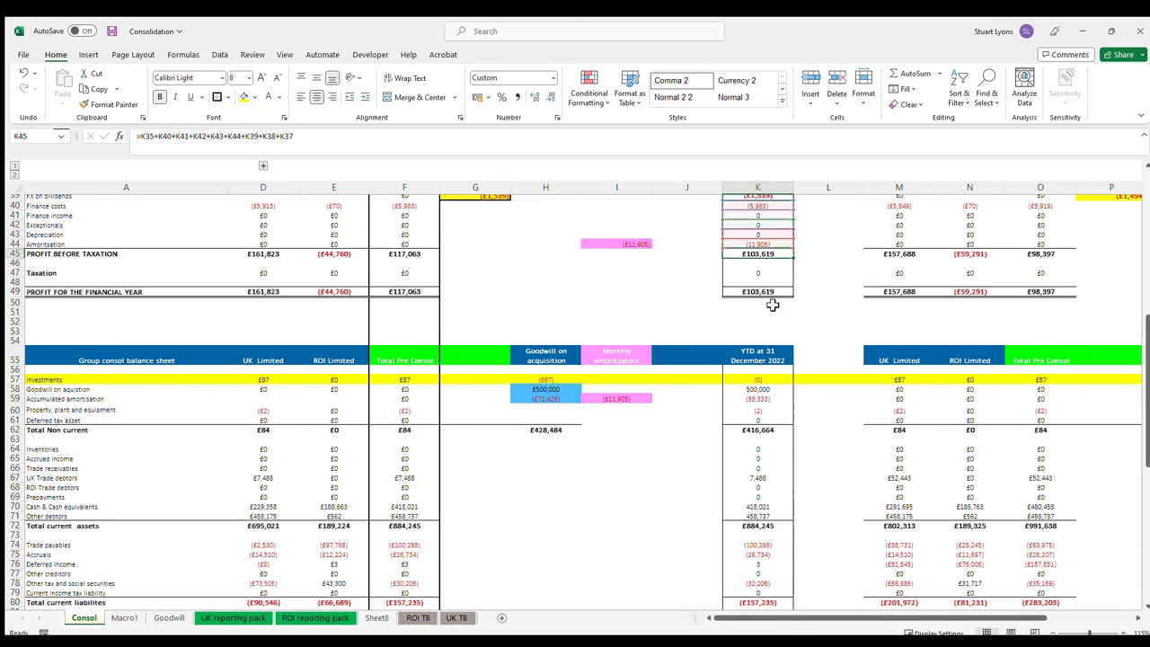
# - Inspect the YTD Balance check formula in K107 on the consolidated balance sheet
pyautogui.scroll(-20, 770, 300)
pyautogui.click(760, 289)
pyautogui.doubleClick(759, 290)
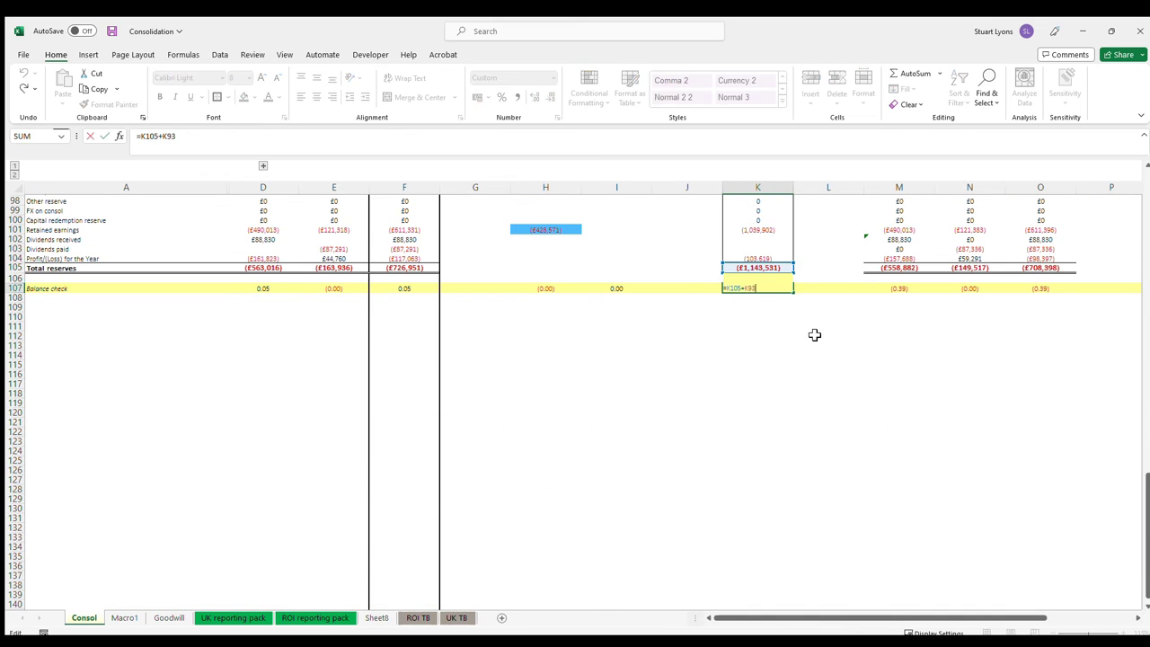
pyautogui.press('Escape')
# - Expand the collapsed column group beside the P&L to show the monthly 31 December 2022 column B
pyautogui.scroll(14, 814, 335)
pyautogui.moveTo(758, 325)
pyautogui.mouseDown()
pyautogui.moveTo(758, 315)
pyautogui.moveTo(744, 322)
pyautogui.mouseUp()
pyautogui.scroll(8, 719, 359)
pyautogui.click(686, 352)
pyautogui.scroll(8, 629, 354)
pyautogui.scroll(2, 367, 377)
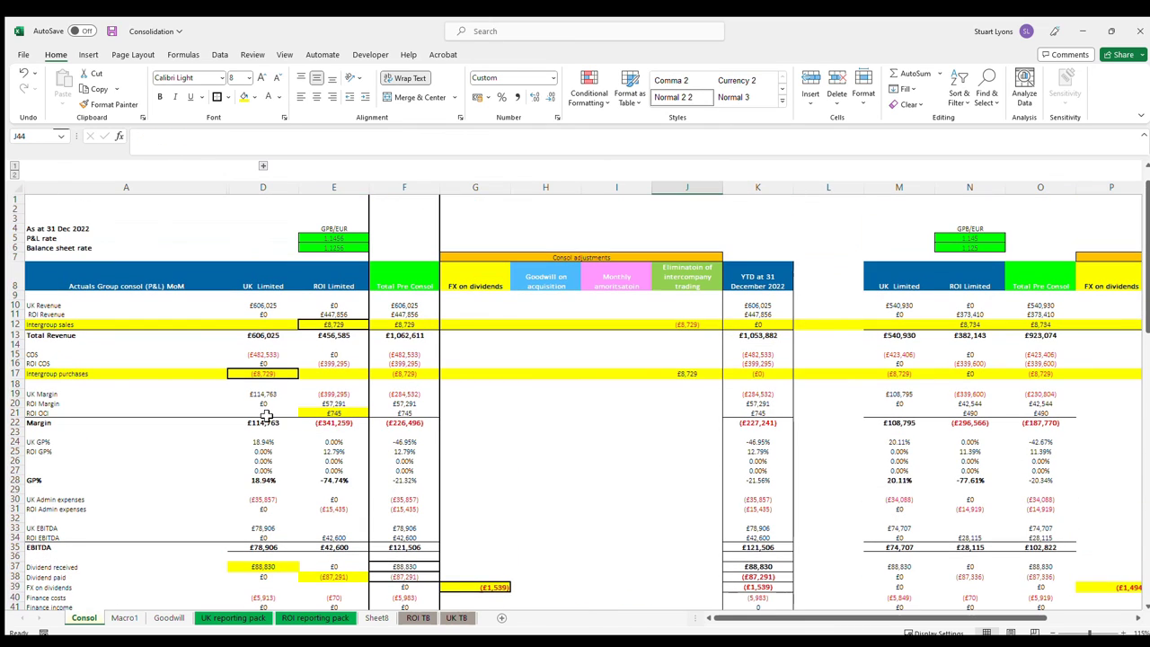
pyautogui.scroll(-2, 262, 176)
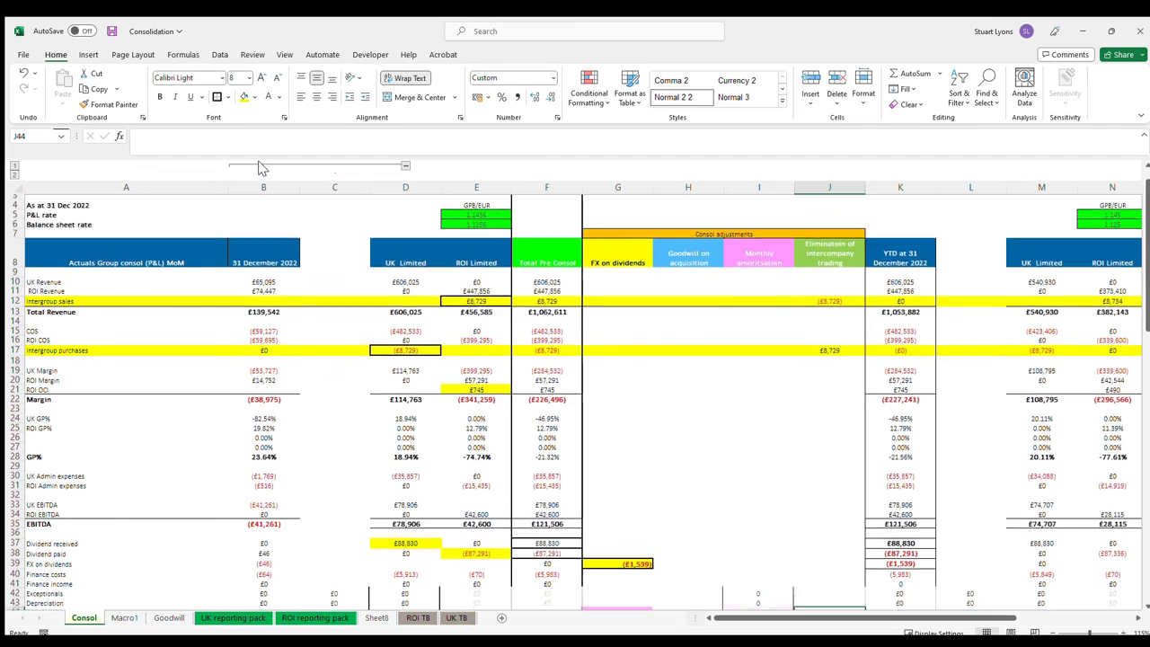
pyautogui.scroll(2, 846, 349)
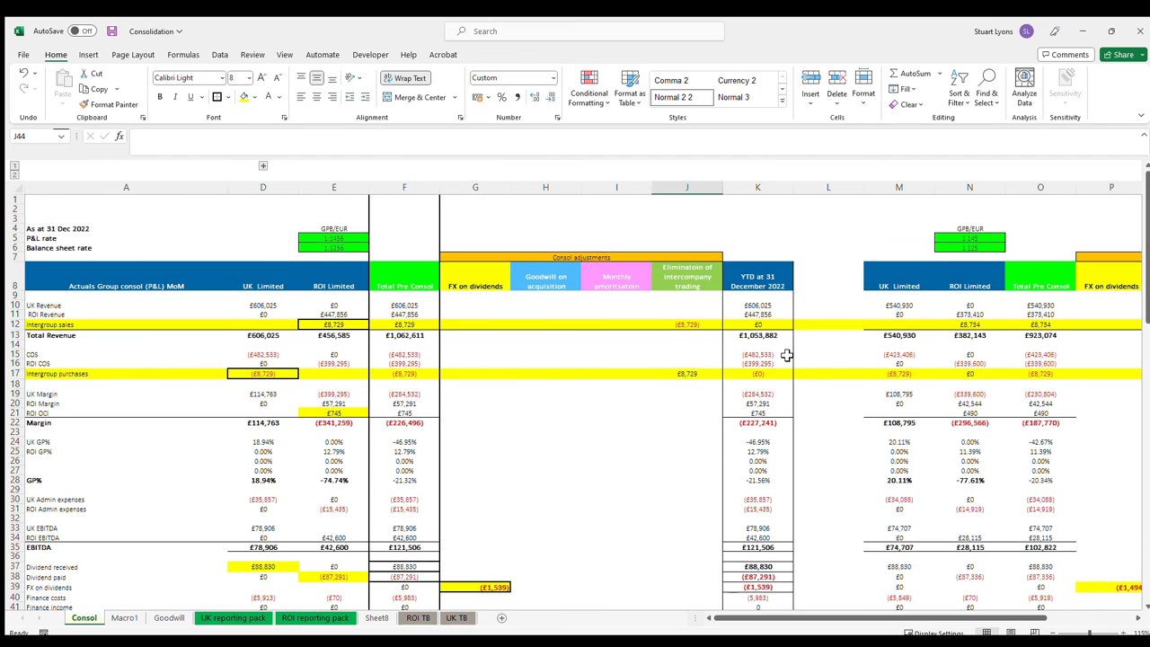
pyautogui.click(262, 167)
pyautogui.scroll(-2, 169, 476)
pyautogui.scroll(2, 169, 475)
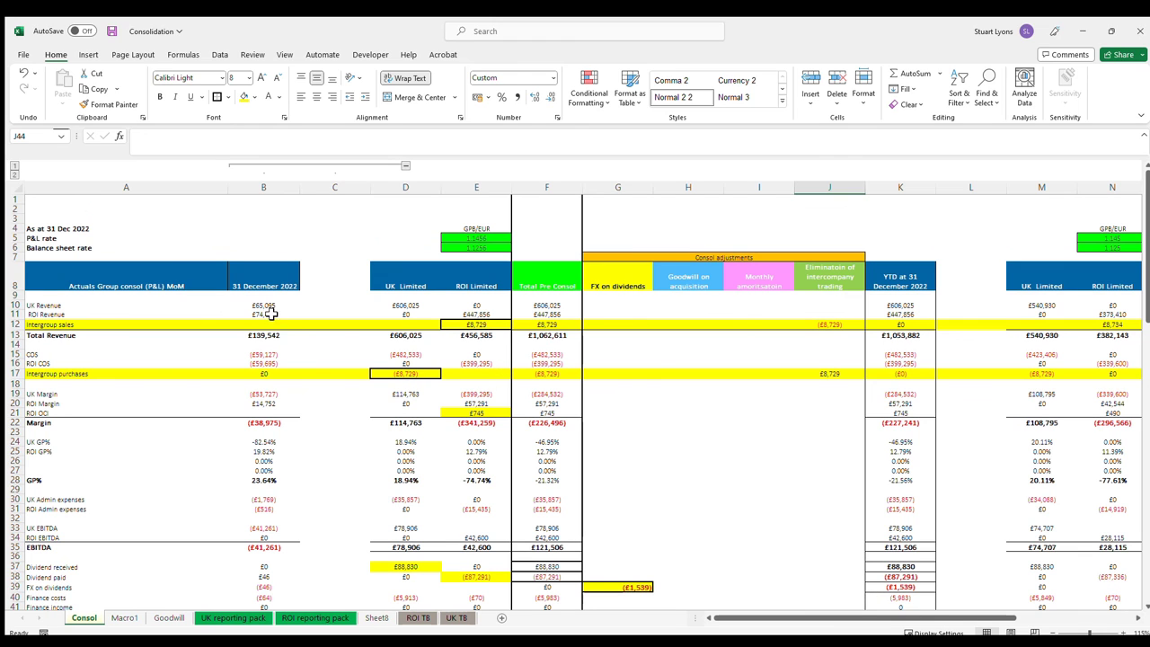
# - Inspect the December UK Revenue formula in B10 and examine the YTD November columns and intercompany trading eliminations
pyautogui.click(268, 306)
pyautogui.doubleClick(268, 306)
pyautogui.moveTo(754, 618); pyautogui.dragTo(866, 618)
pyautogui.click(791, 275)
pyautogui.click(1112, 255)
pyautogui.click(1106, 306)
pyautogui.click(479, 315)
pyautogui.click(470, 308)
pyautogui.press('Down')
pyautogui.click(1112, 310)
pyautogui.click(1122, 385)
pyautogui.scroll(-6, 1120, 416)
pyautogui.scroll(6, 1064, 471)
# - View the ROI trial balance and the ROI reporting pack's Intergroup sales, and return to the Consol sheet
pyautogui.click(418, 617)
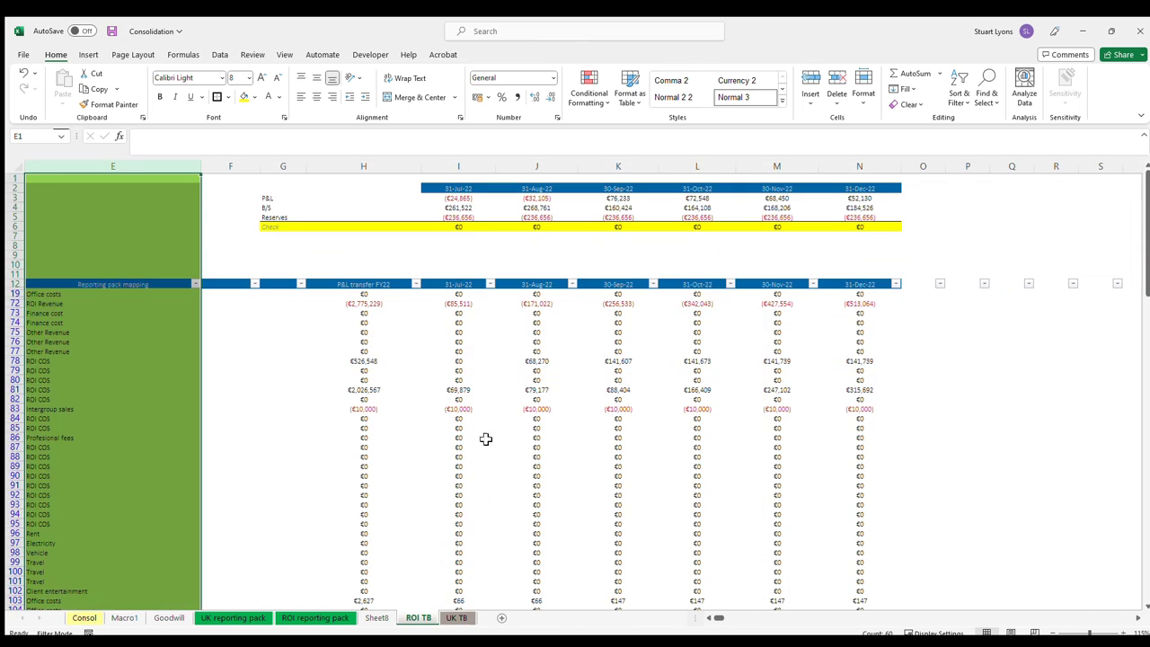
pyautogui.click(777, 321)
pyautogui.click(314, 617)
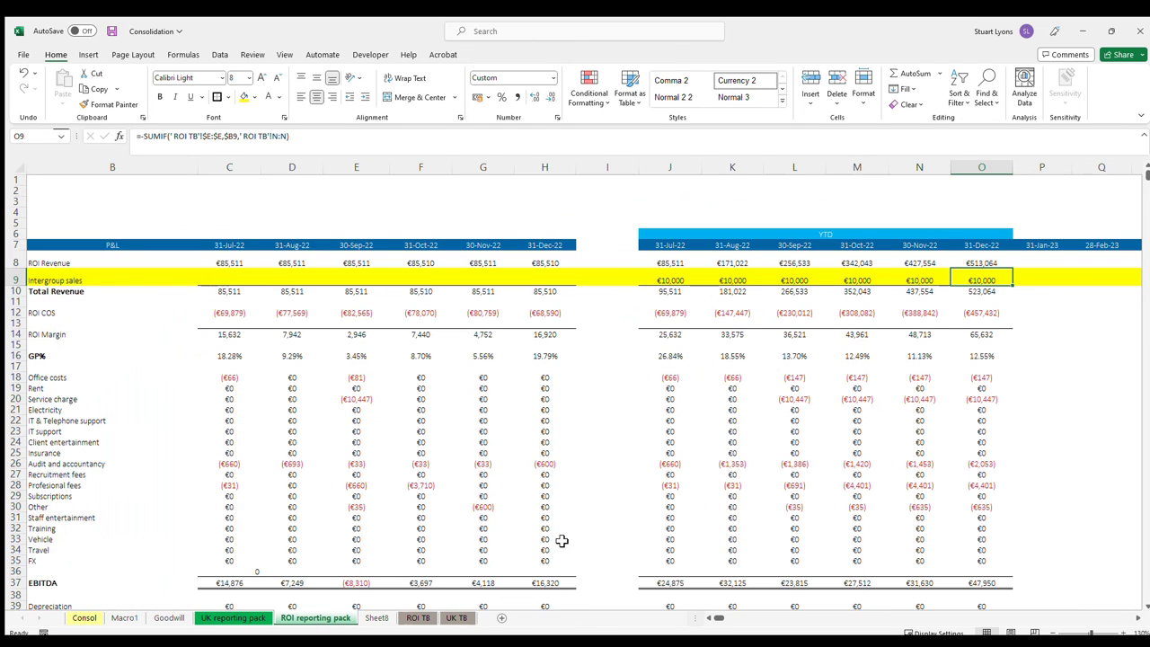
pyautogui.click(84, 618)
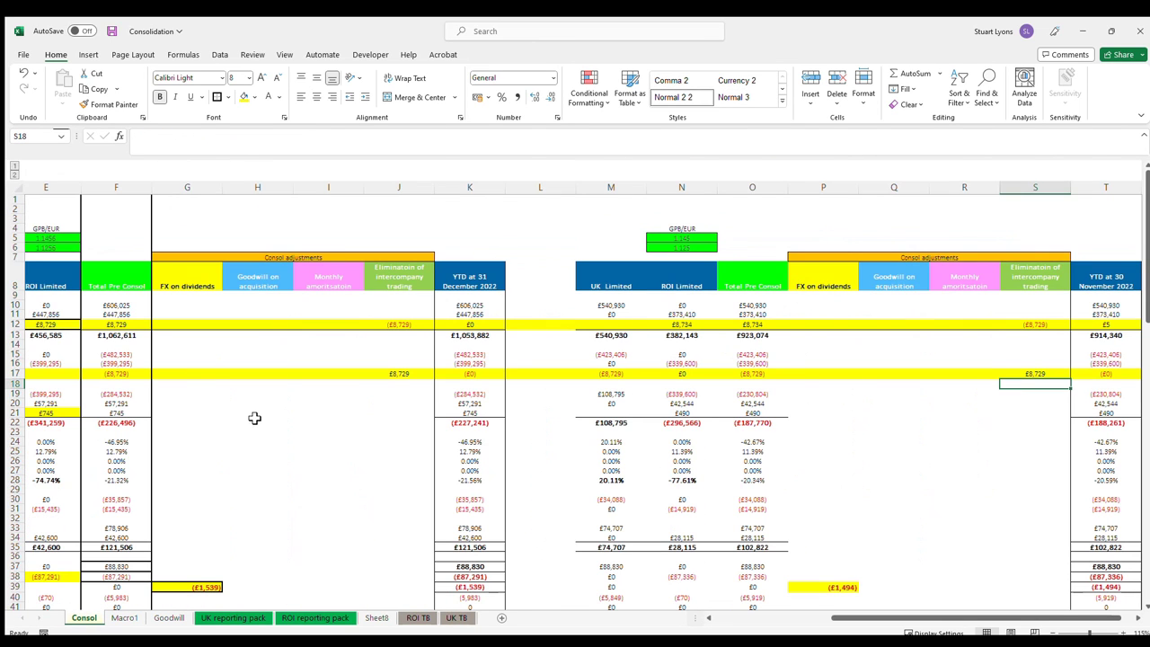
# - Check the December UK Revenue formula in B10 against row 10, comparing YTD December in column K with YTD November in column T
pyautogui.press('Home')
pyautogui.click(275, 306)
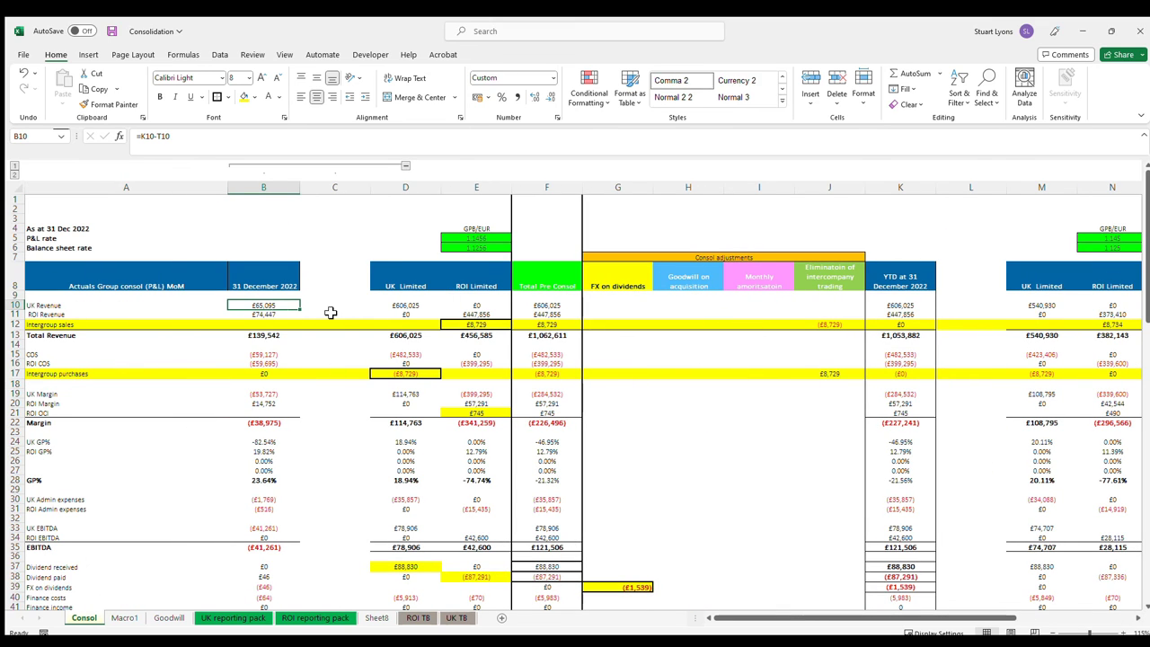
pyautogui.press('Right')
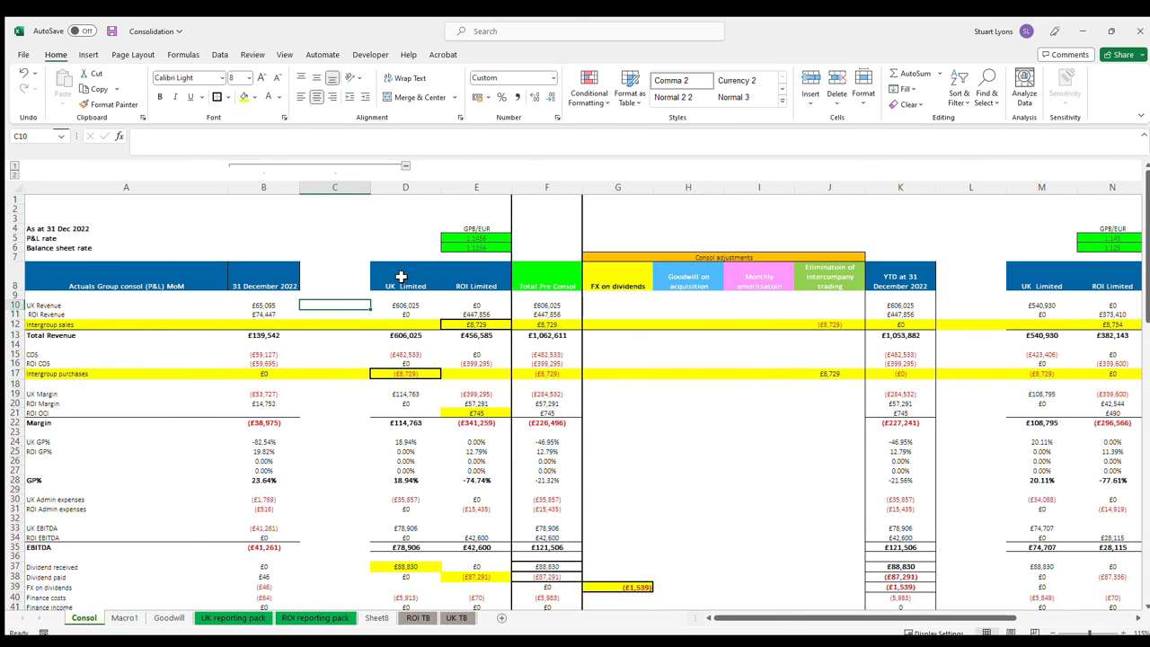
pyautogui.press('Right')
pyautogui.press('Left')
pyautogui.press('Left')
pyautogui.press('Left')
pyautogui.press('Right')
pyautogui.press('Right')
pyautogui.press('Right')
pyautogui.press('Right')
pyautogui.press('Right')
pyautogui.press('Right')
pyautogui.press('Right')
pyautogui.press('Right')
pyautogui.press('Right')
pyautogui.press('Right')
pyautogui.press('Right')
pyautogui.press('Right')
pyautogui.press('Right')
pyautogui.press('Right')
pyautogui.press('Right')
pyautogui.press('Right')
pyautogui.press('Right')
pyautogui.press('Right')
pyautogui.press('Right')
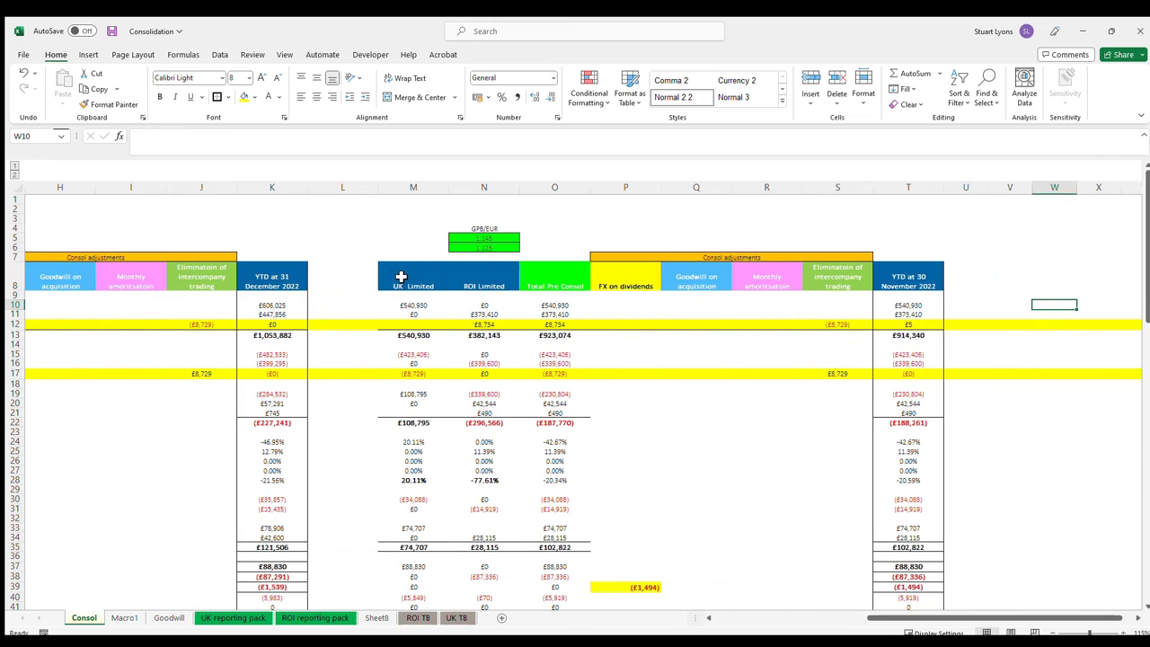
pyautogui.press('Left')
pyautogui.press('Left')
pyautogui.press('Left')
pyautogui.press('Left')
pyautogui.press('Left')
pyautogui.press('Left')
pyautogui.press('Left')
pyautogui.press('Left')
pyautogui.press('Left')
pyautogui.press('Left')
pyautogui.press('Left')
pyautogui.press('Left')
pyautogui.press('Left')
pyautogui.press('Left')
pyautogui.press('Left')
pyautogui.press('Left')
pyautogui.press('Left')
pyautogui.press('Left')
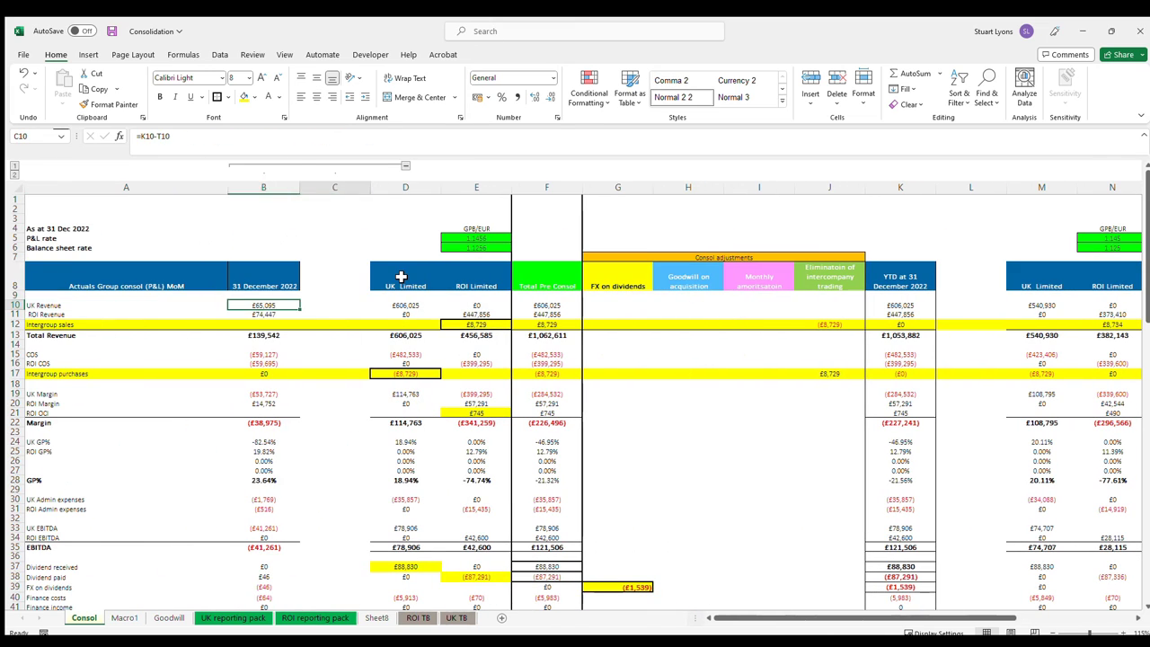
# - Check the monthly movement formulas in column B down to ROI COS in B16, and review the December P&L and balance sheet figures
pyautogui.press('Down')
pyautogui.press('Down')
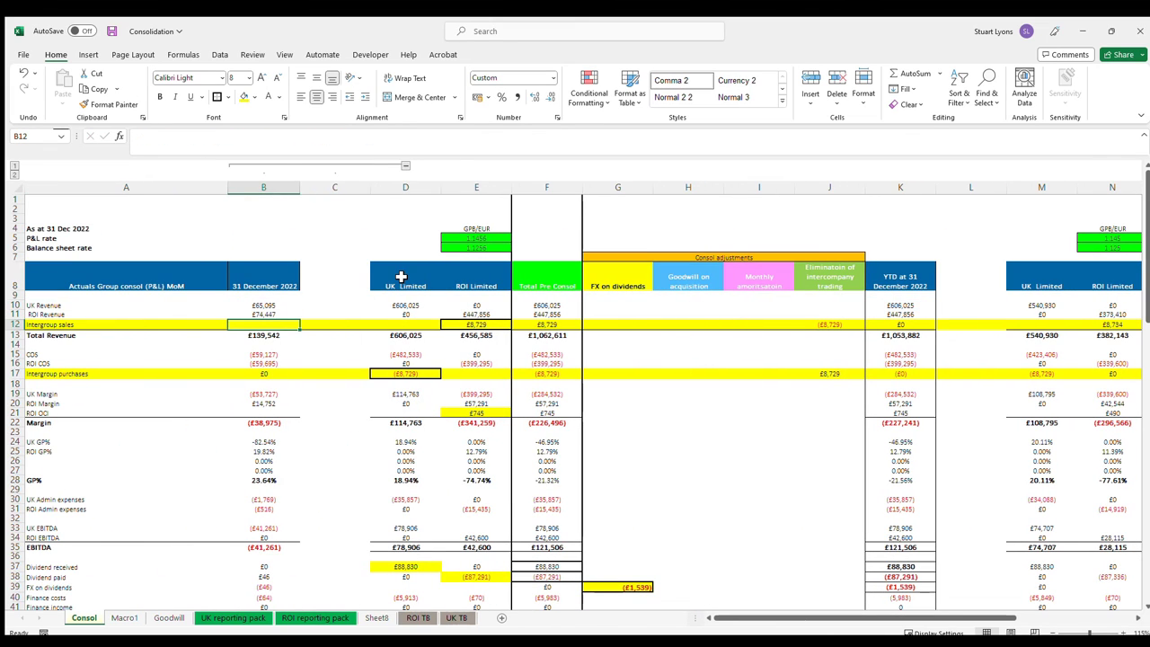
pyautogui.press('Up')
pyautogui.press('Up')
pyautogui.press('Down')
pyautogui.press('Down')
pyautogui.press('Down')
pyautogui.press('Down')
pyautogui.press('Down')
pyautogui.press('Down')
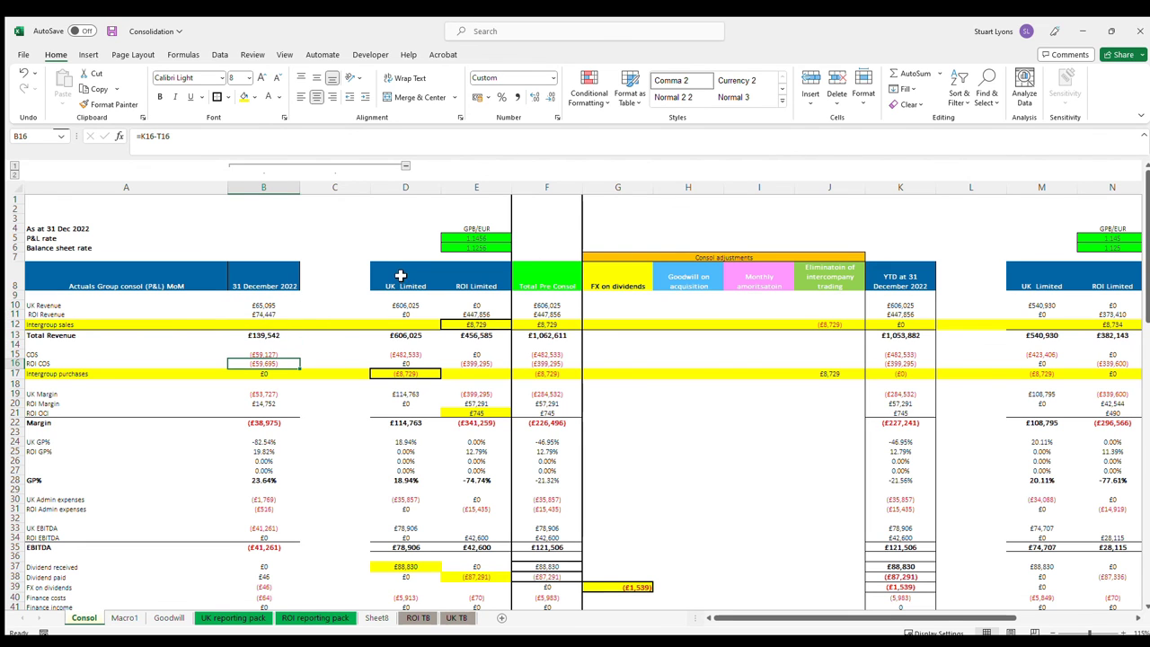
pyautogui.scroll(-3, 405, 297)
pyautogui.scroll(-20, 492, 394)
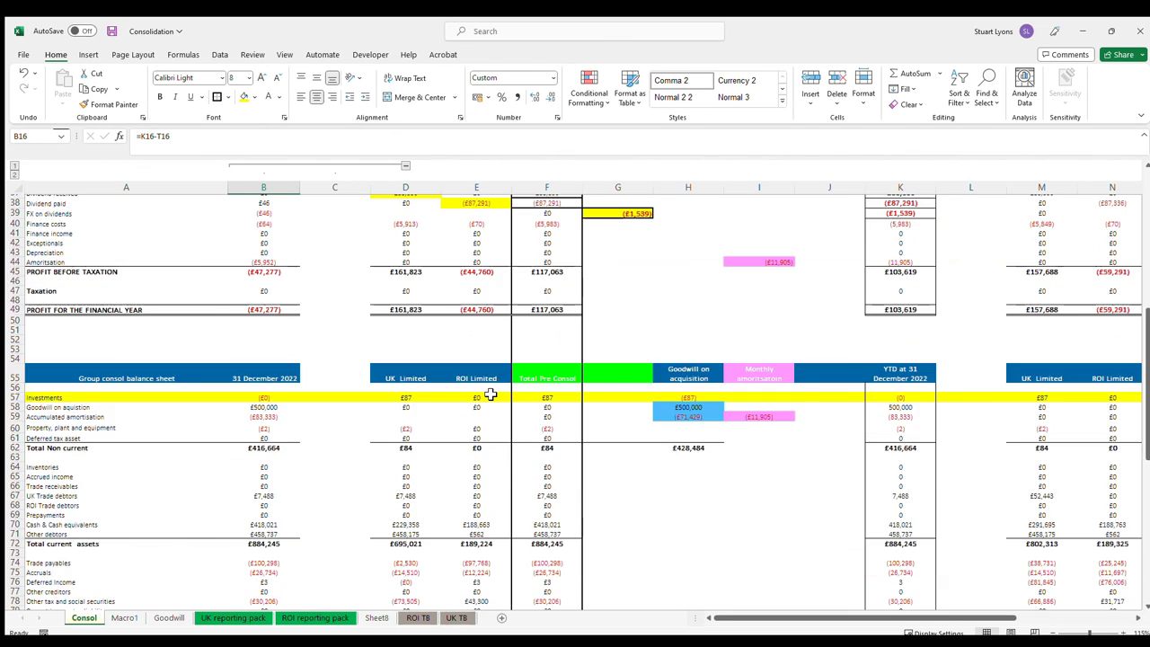
pyautogui.scroll(20, 370, 458)
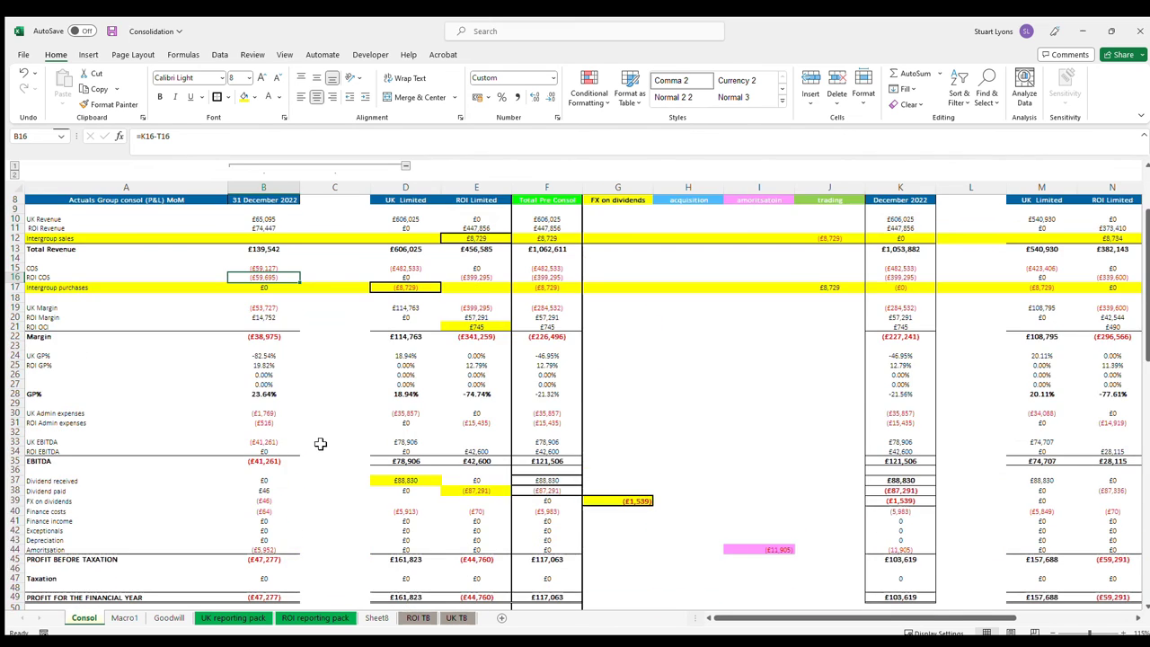